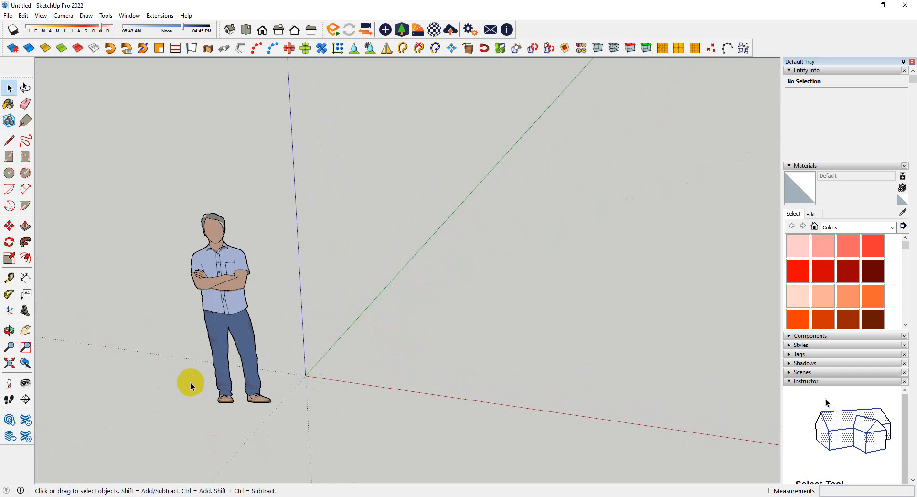
- Switch to File Explorer and locate the hand-drawn sketch photos in the Downloads folder
click(159, 494)
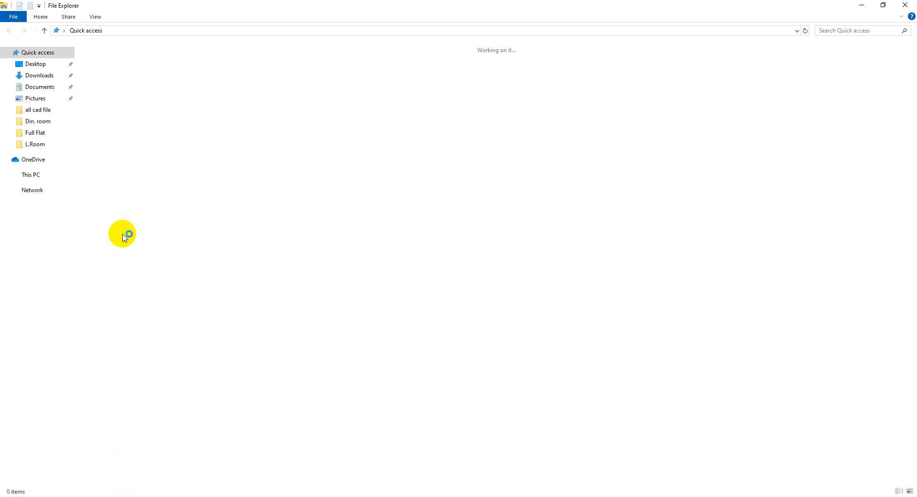
click(37, 75)
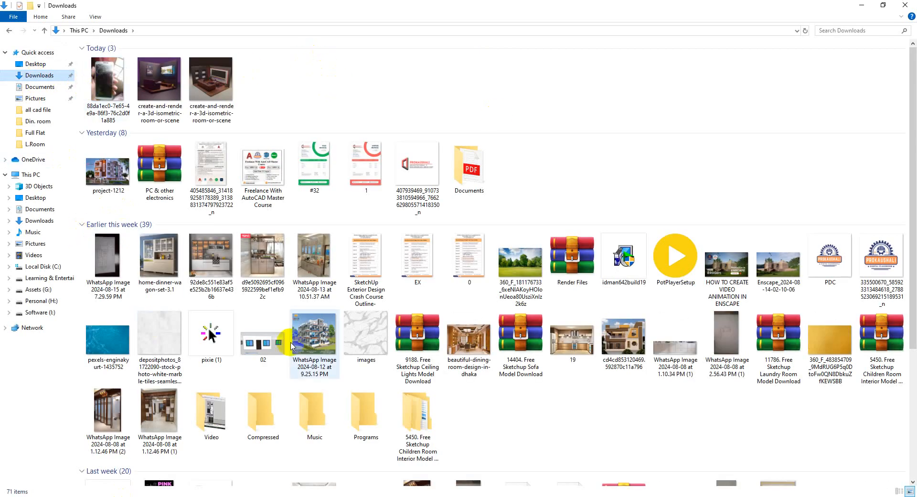
scroll(152, 340, down, 5)
click(158, 363)
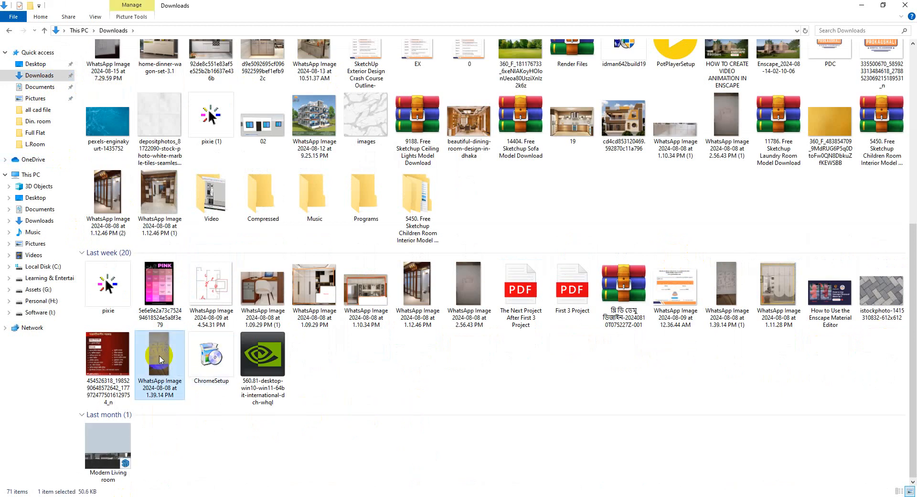
double_click(724, 120)
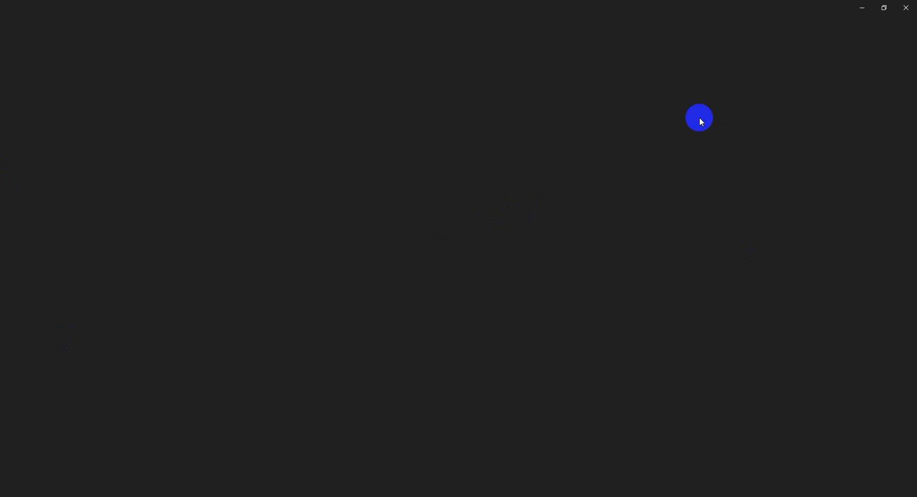
click(859, 7)
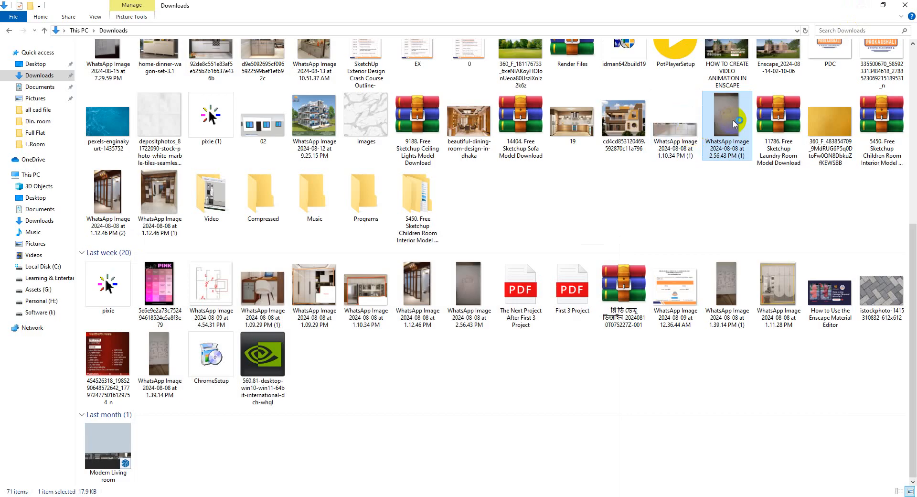
click(860, 9)
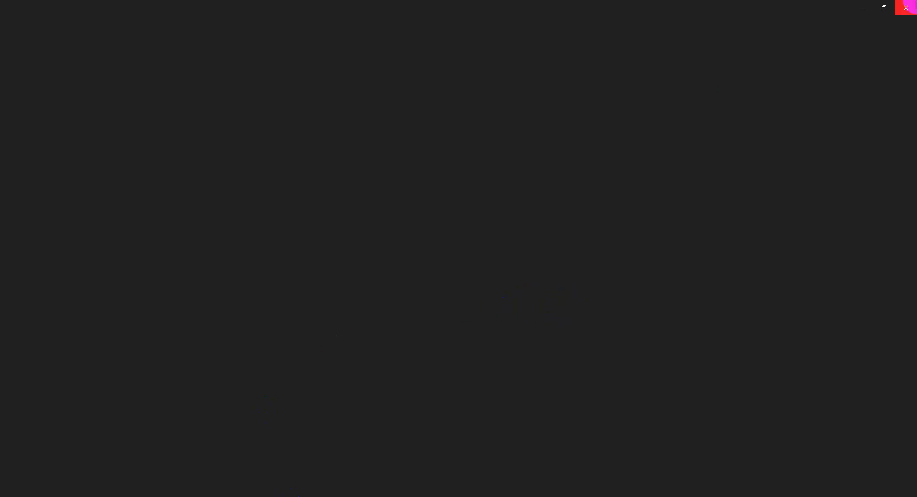
click(905, 7)
key(alt+Tab)
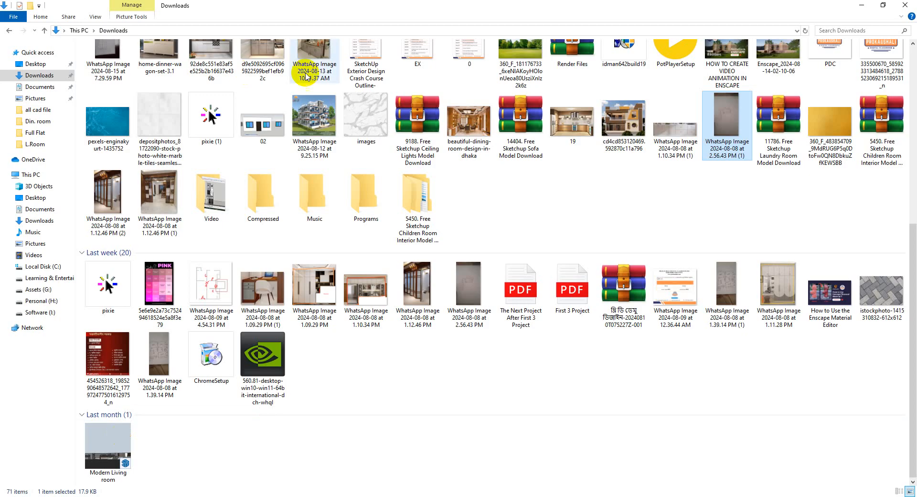
- Open the image WhatsApp Image 2024-08-08 at 2.56.43 PM (1) and examine the hand-drawn room sketch up close
click(733, 114)
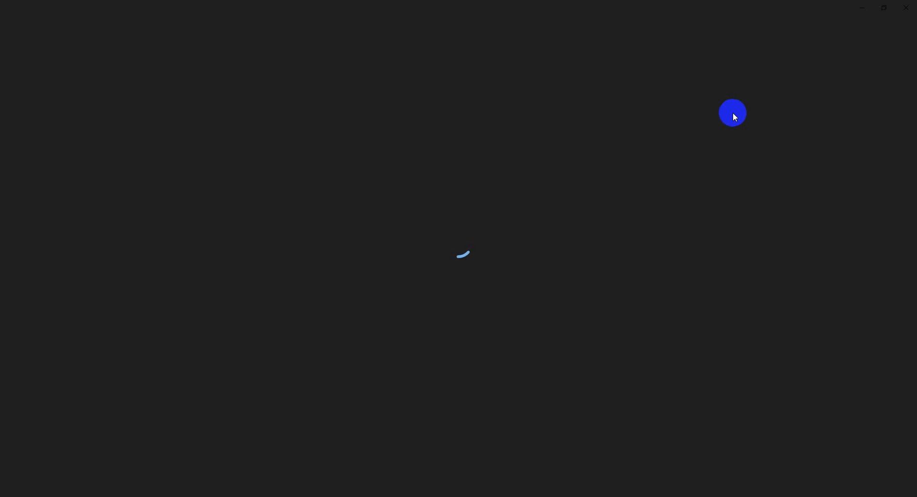
scroll(438, 200, up, 5)
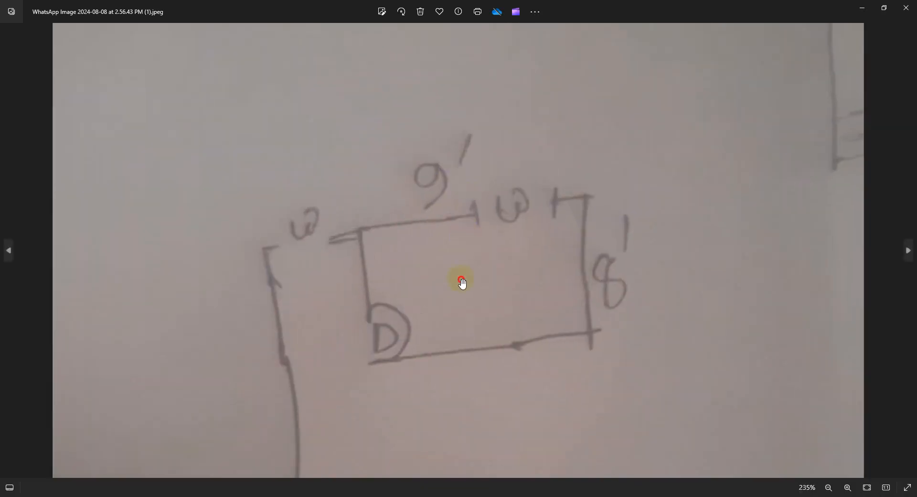
drag(457, 299, 390, 209)
scroll(375, 297, down, 3)
- Look over the whole flat's floor plan in WhatsApp Image 2024-08-08 at 1.39.14 PM, and minimize it
right_click(244, 494)
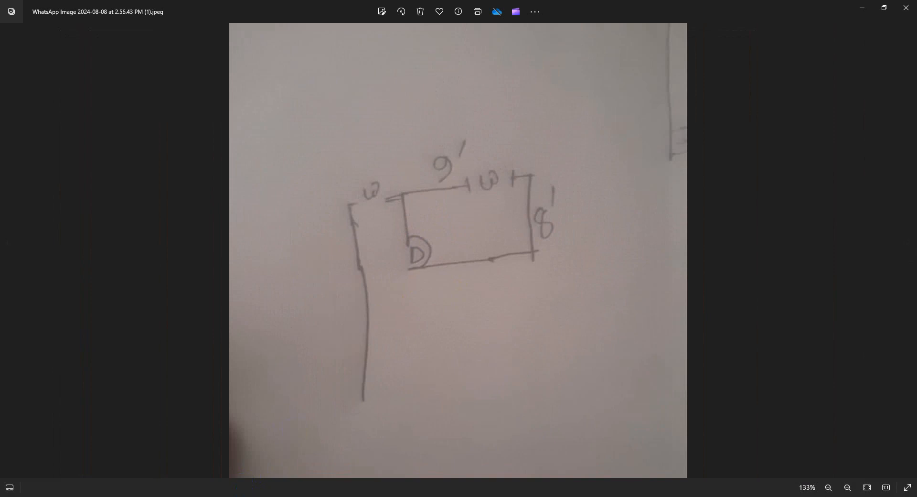
key(alt+Tab)
double_click(152, 363)
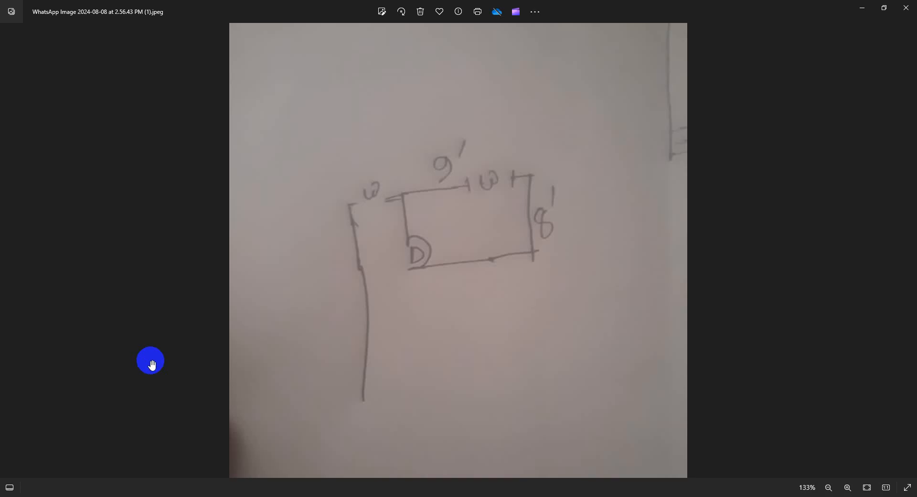
scroll(375, 245, up, 4)
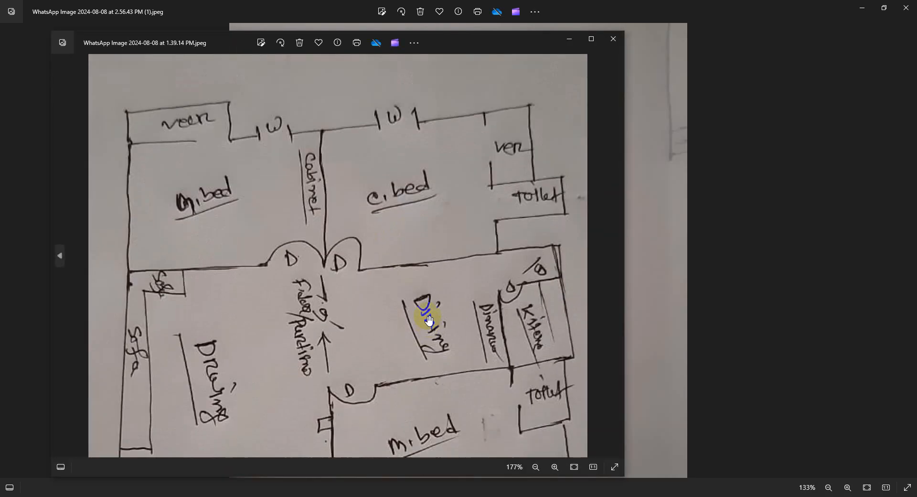
click(570, 40)
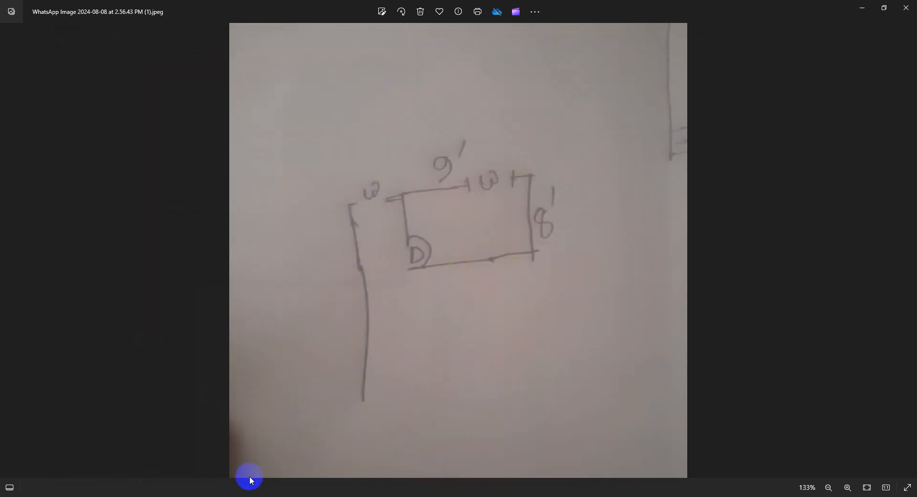
- Check the room sketch's dimensions, switch back to SketchUp and draw a 9' by 8' floor rectangle starting at the origin
scroll(471, 199, up, 3)
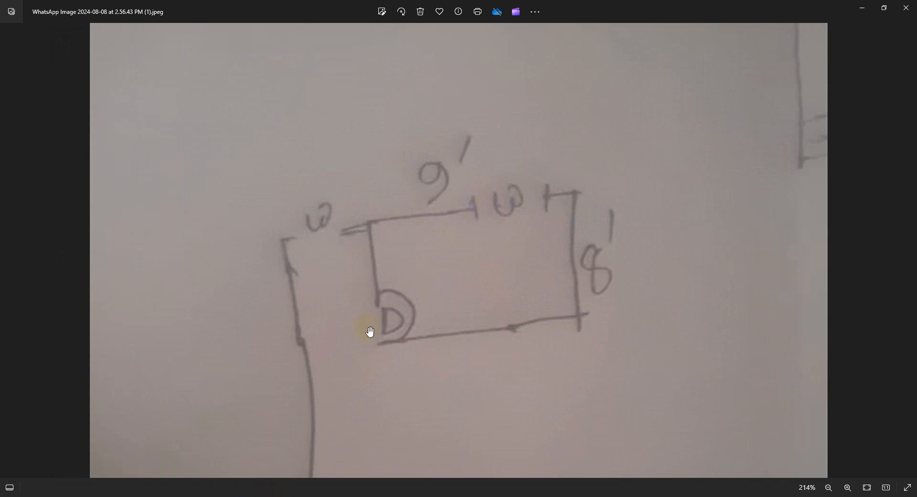
click(863, 9)
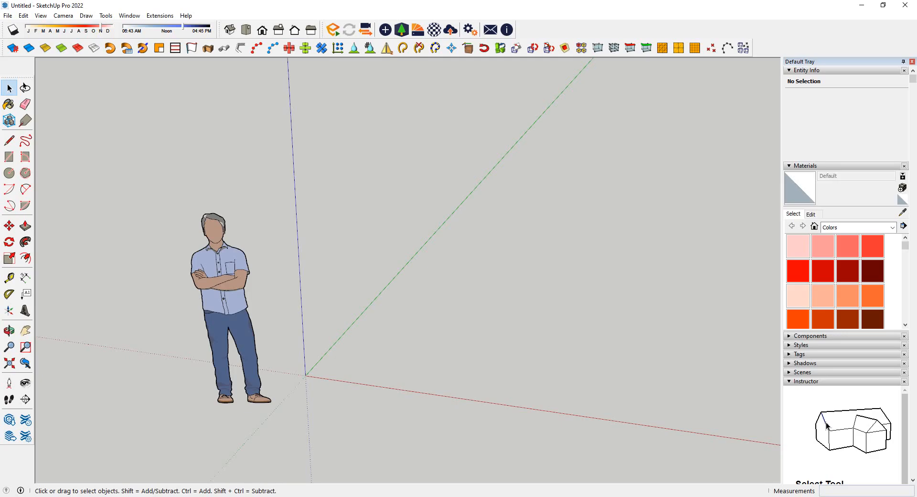
mouse_move(337, 410)
mouse_down()
mouse_move(370, 395)
mouse_move(333, 391)
mouse_up()
key(space)
scroll(337, 392, up, 2)
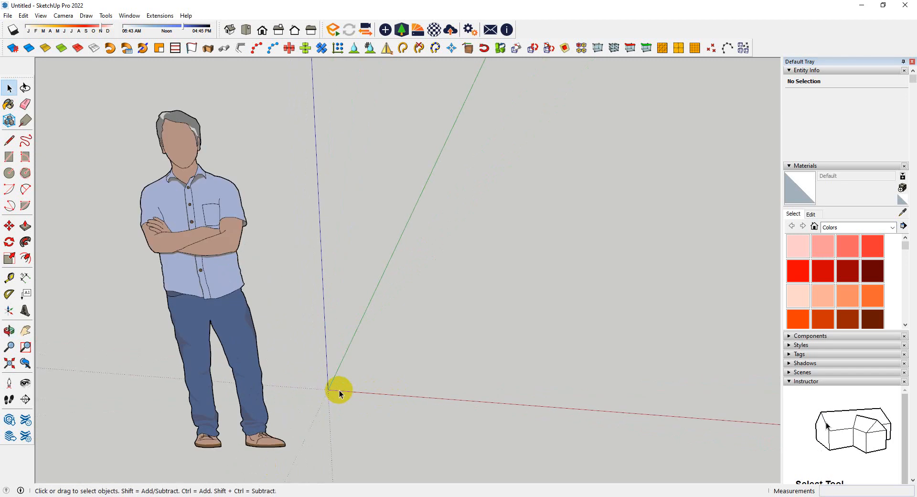
key(r)
click(328, 390)
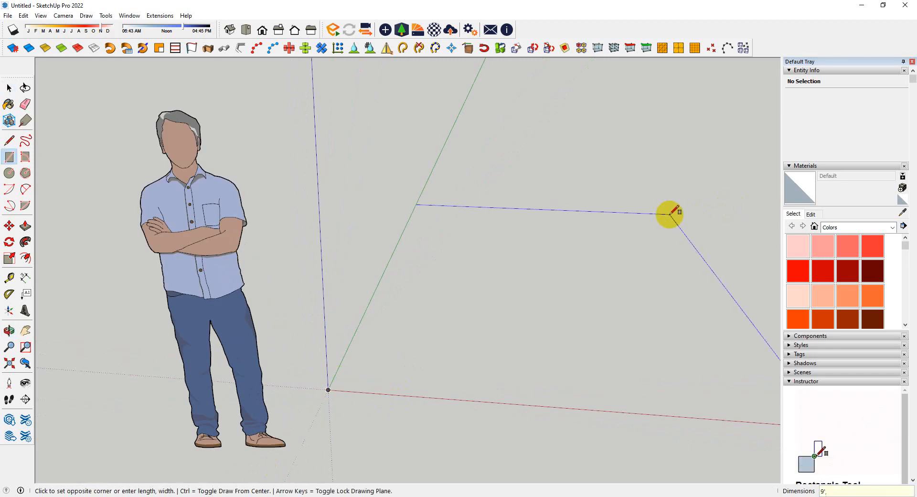
click(669, 213)
scroll(389, 341, down, 2)
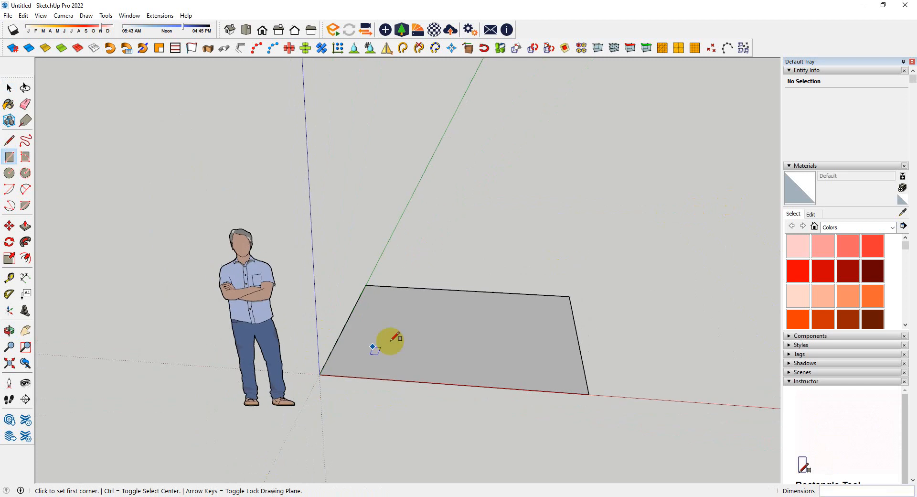
- Make a group from the floor rectangle's face and its edges
scroll(427, 363, up, 4)
key(space)
double_click(436, 333)
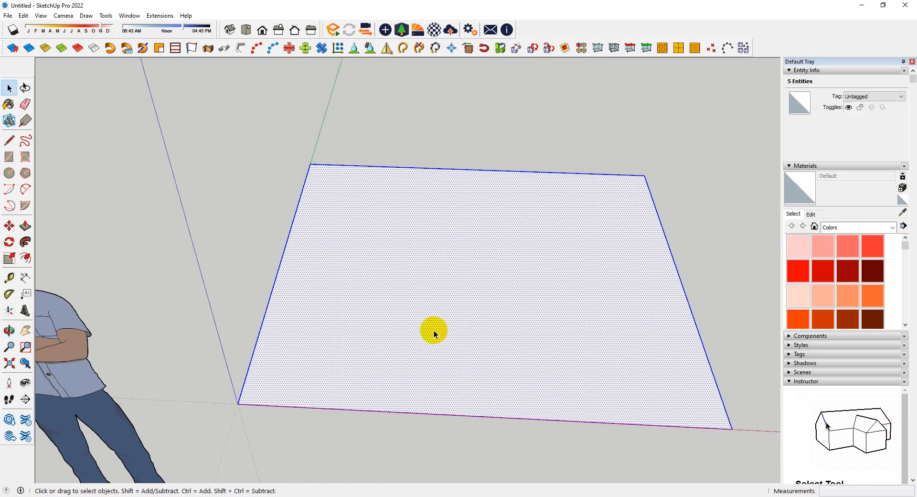
key(ctrl+g)
scroll(446, 336, down, 3)
mouse_move(447, 336)
middle_down()
mouse_move(487, 356)
mouse_move(447, 327)
middle_up()
scroll(438, 316, up, 3)
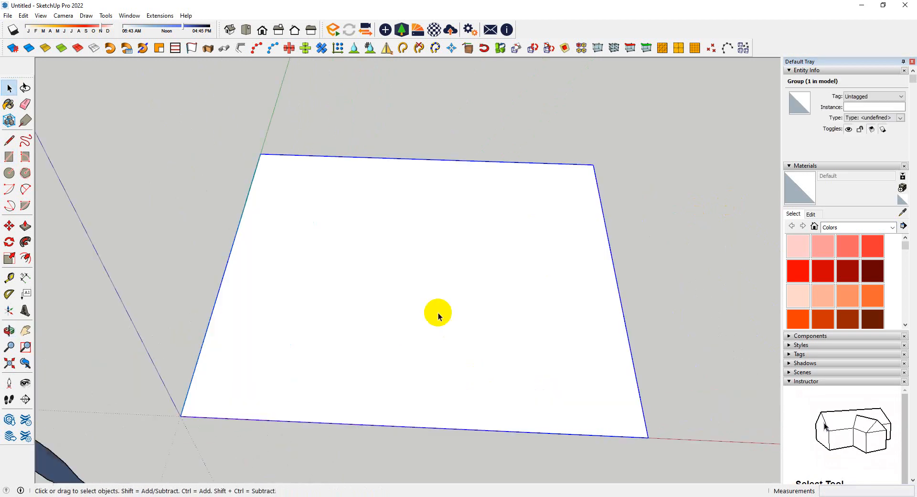
- Inside the floor group, offset the rectangle's outline outward by 5" to mark the wall thickness
double_click(436, 328)
scroll(437, 329, down, 2)
scroll(467, 340, up, 1)
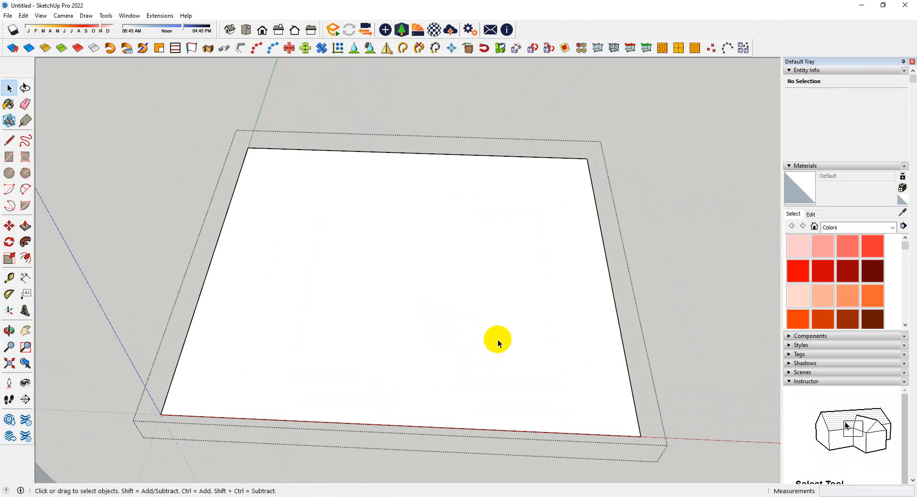
key(f)
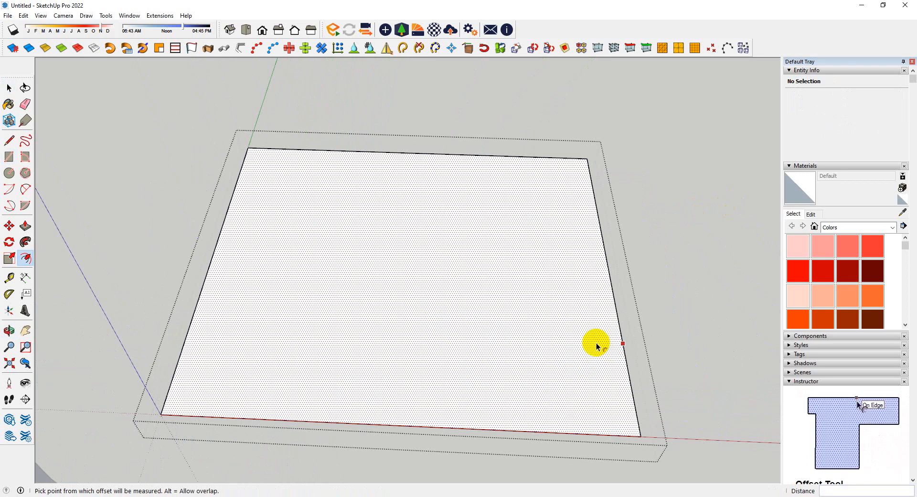
click(623, 343)
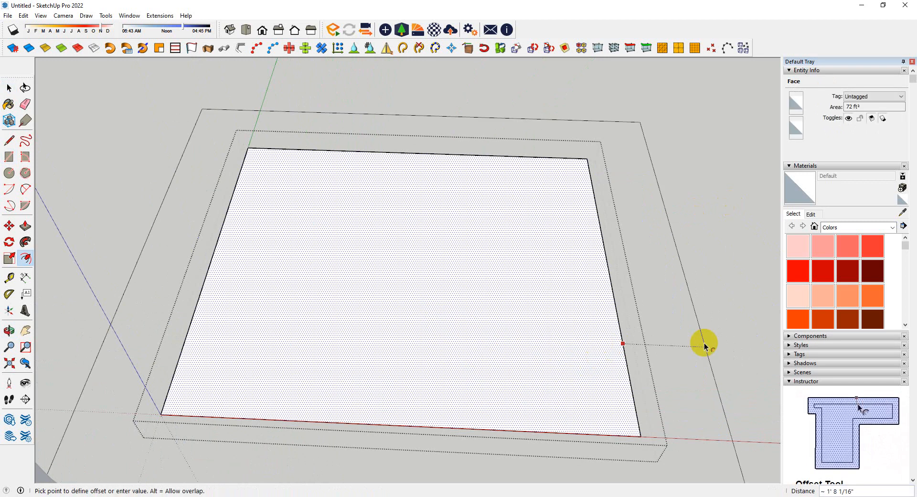
text(5)
key(Return)
scroll(399, 289, down, 3)
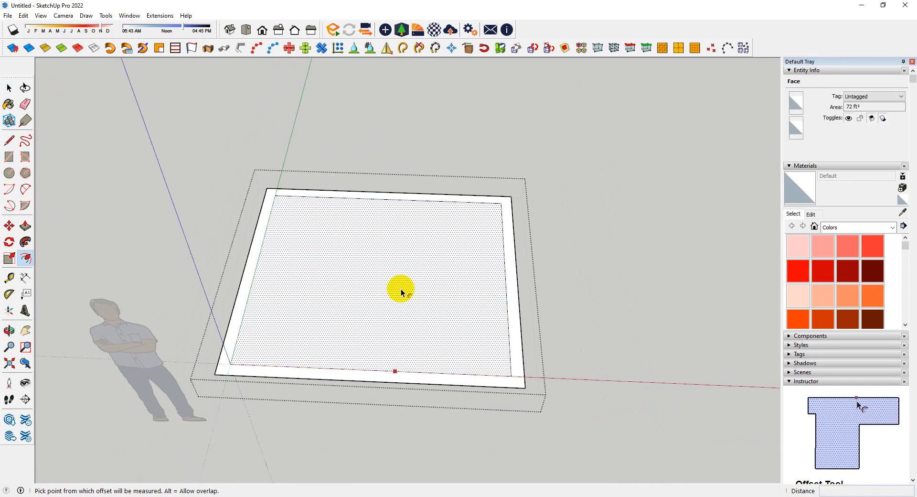
scroll(455, 310, up, 1)
scroll(454, 330, down, 1)
key(space)
- Push/Pull the inner floor face and the border strip around it up 5" to form a slab
scroll(513, 361, up, 1)
key(p)
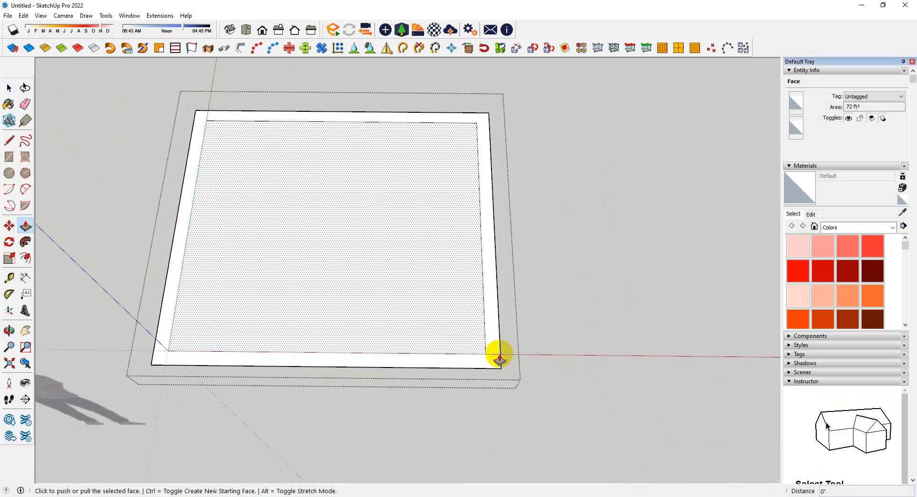
click(461, 336)
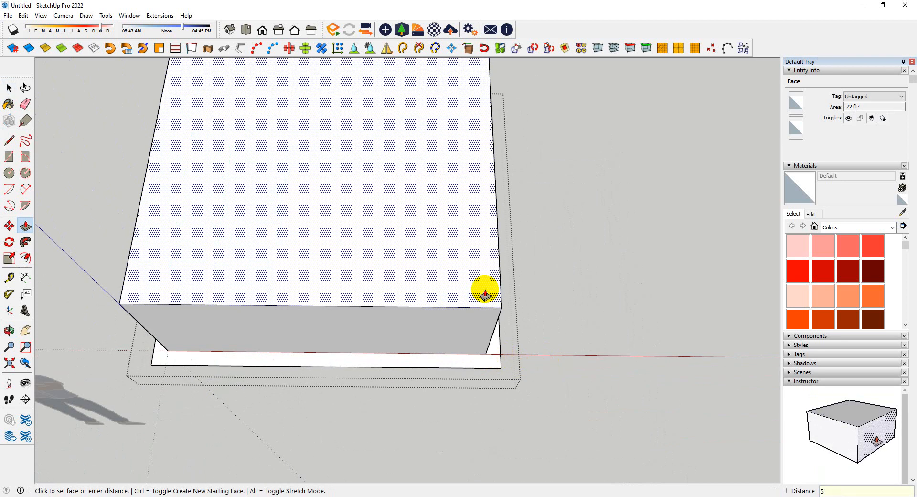
key(Return)
scroll(485, 295, down, 3)
scroll(510, 303, down, 2)
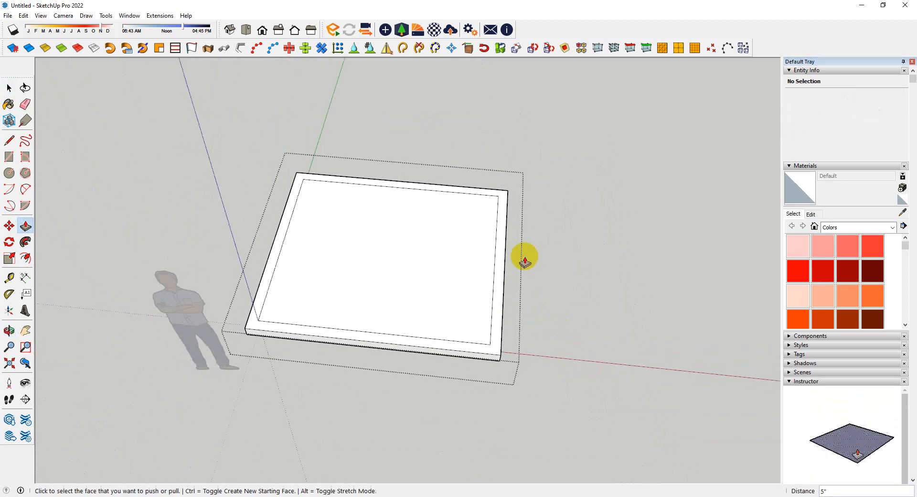
- Pull the border strip around the floor up 10' to form the walls, and close the group
scroll(525, 261, up, 3)
click(501, 371)
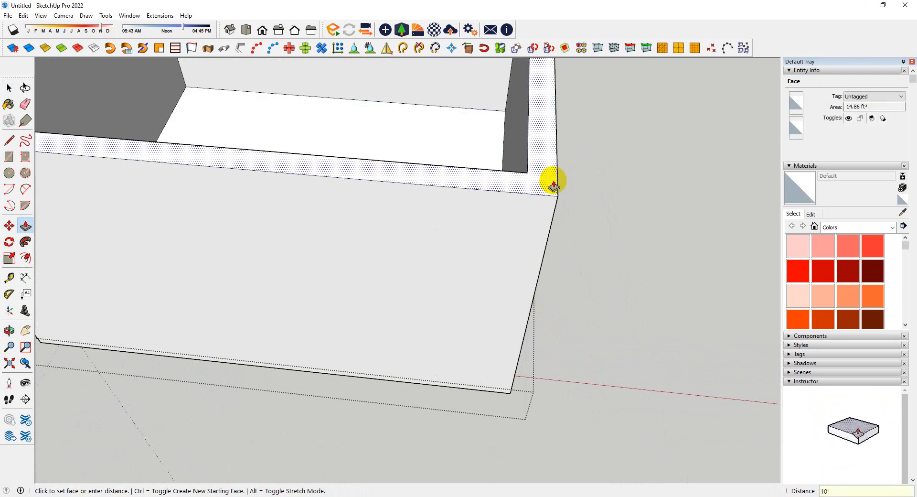
key(Return)
scroll(593, 343, down, 5)
middle_drag(593, 343, 432, 280)
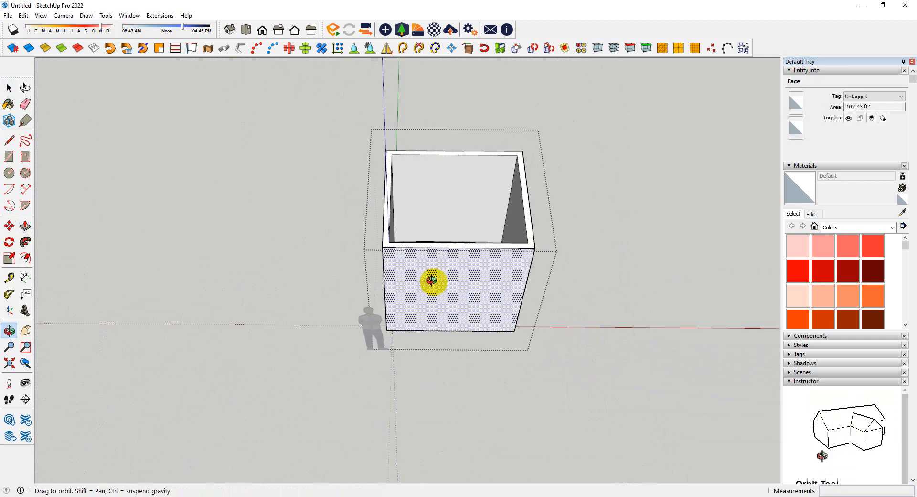
scroll(432, 331, up, 4)
click(415, 423)
- Measure the inner length of the side wall along its upper edge with the Tape Measure
scroll(451, 286, down, 4)
middle_drag(473, 253, 389, 304)
scroll(407, 224, up, 4)
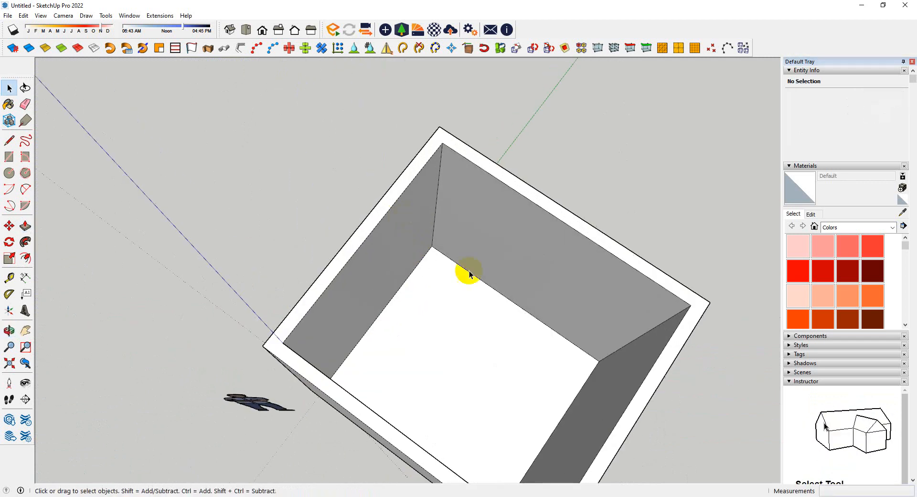
middle_drag(469, 273, 563, 256)
key(t)
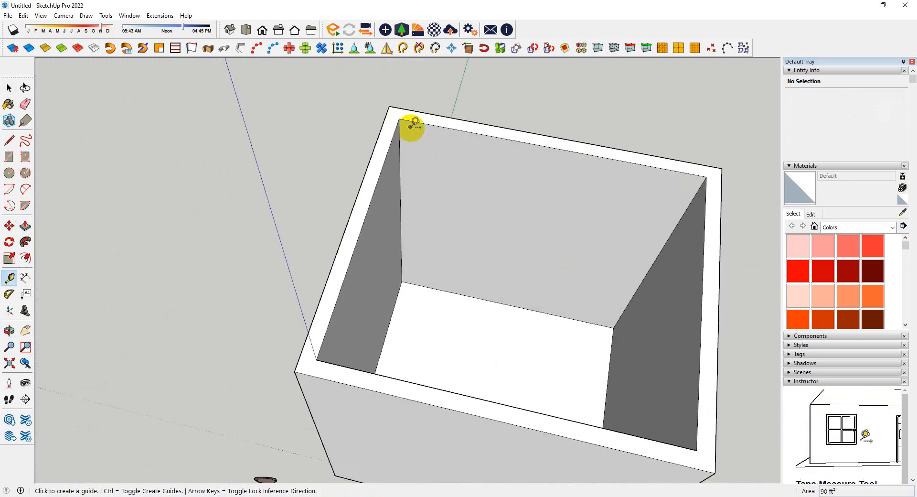
click(398, 118)
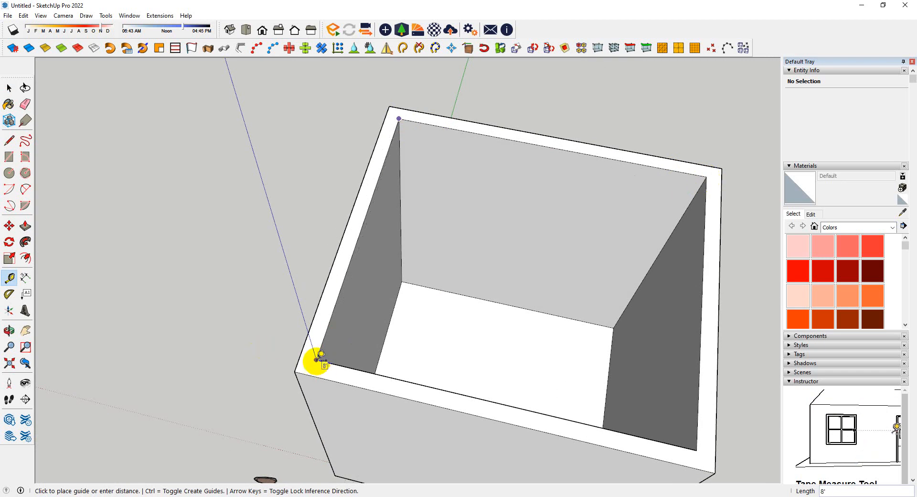
key(space)
- Display the 1001bit pro tool set
middle_drag(317, 359, 128, 247)
scroll(387, 305, down, 3)
middle_drag(399, 310, 246, 205)
scroll(246, 205, up, 3)
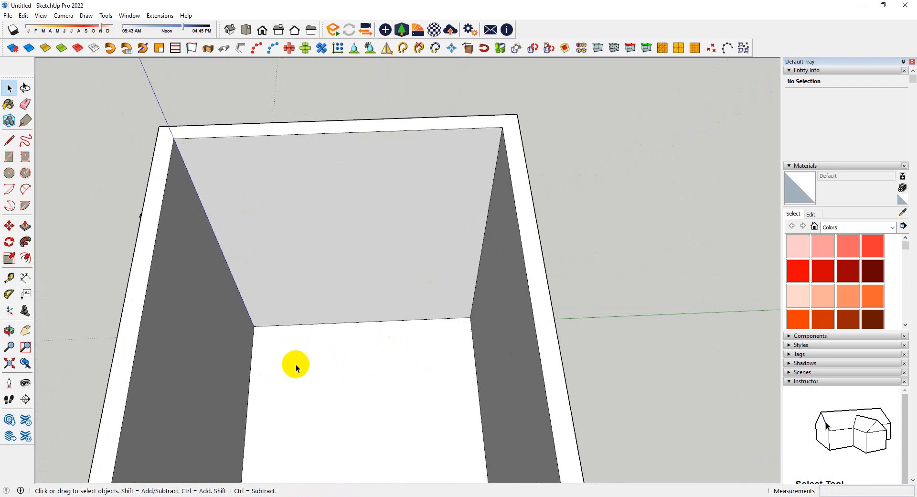
scroll(182, 249, up, 1)
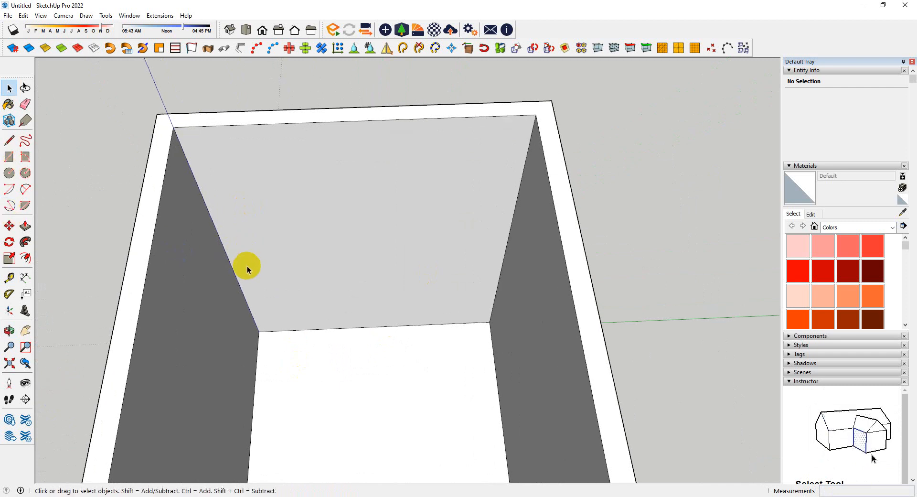
right_click(592, 30)
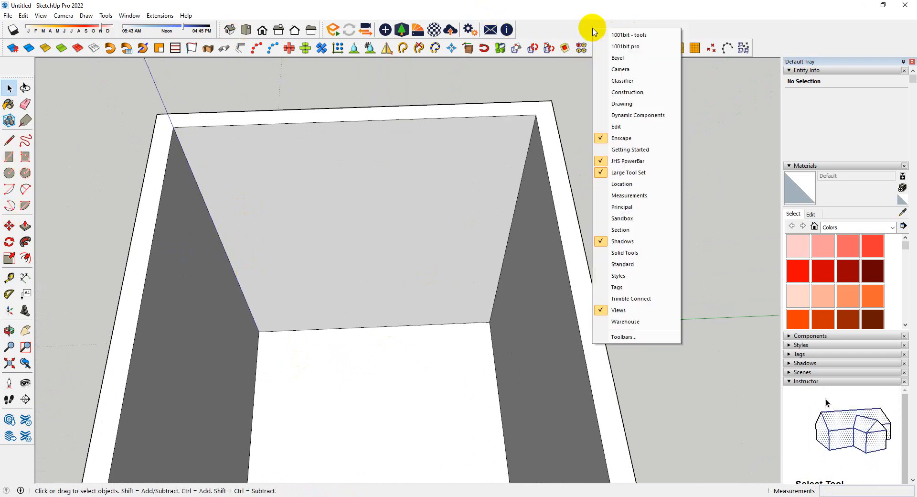
click(625, 46)
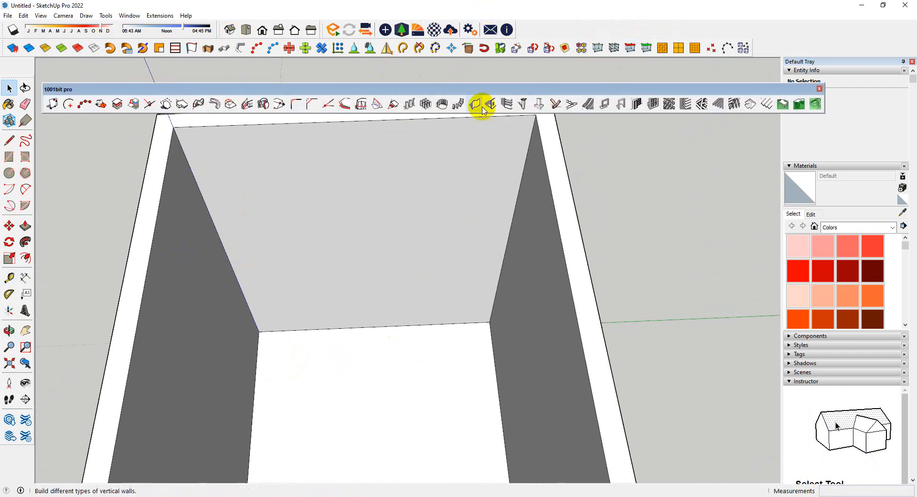
- Create a wall opening 30" wide and 7' high, placed at the lower inner corner of the 8' wall by the blue axis
click(490, 103)
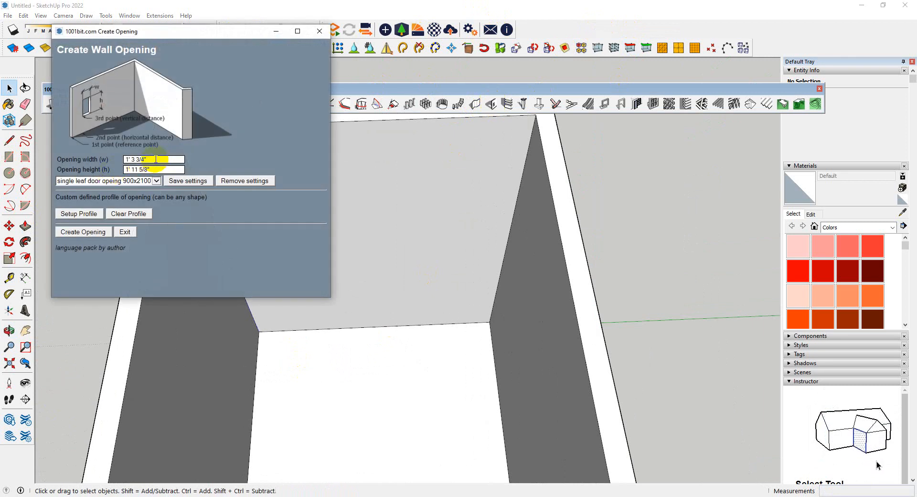
text(30)
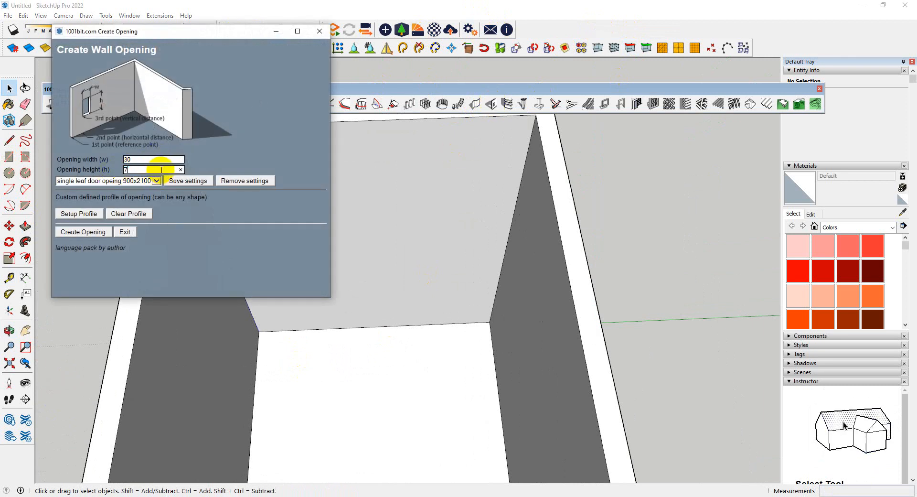
click(88, 232)
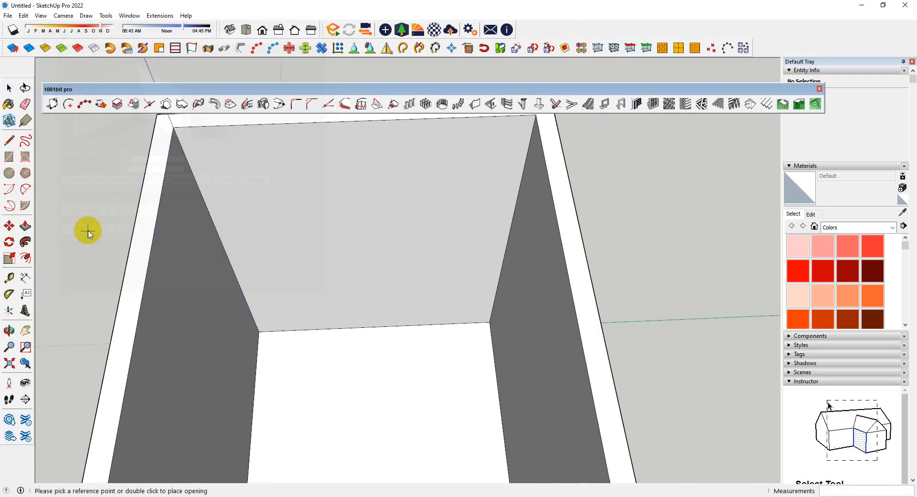
double_click(262, 328)
middle_drag(263, 329, 542, 316)
key(space)
scroll(492, 313, down, 1)
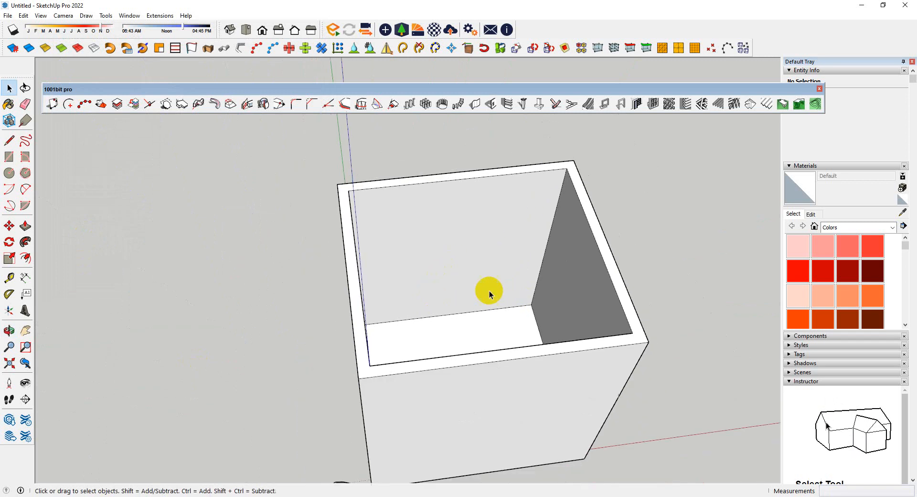
- Draw a vertical centre line on the inner face of the 9' wall, from the floor edge's midpoint to the top edge
scroll(489, 292, up, 3)
middle_drag(333, 291, 401, 275)
scroll(309, 282, down, 3)
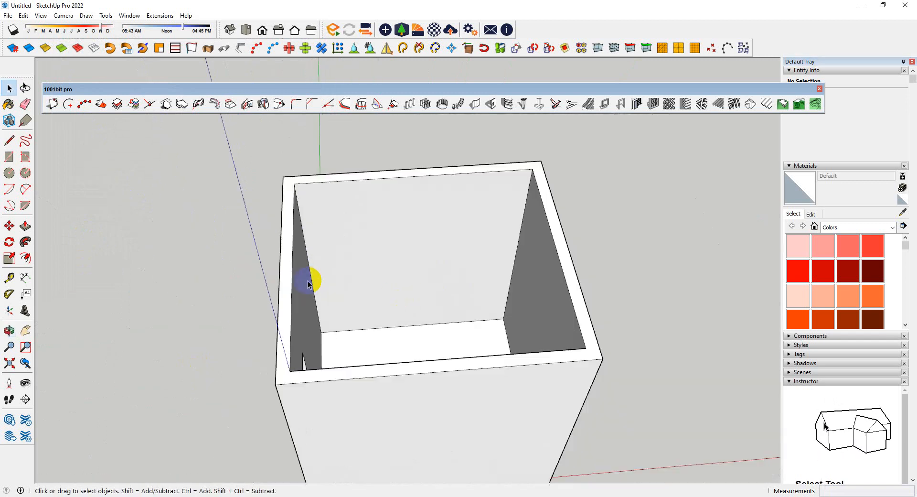
middle_drag(487, 260, 414, 282)
scroll(414, 281, up, 3)
middle_drag(339, 282, 407, 298)
key(l)
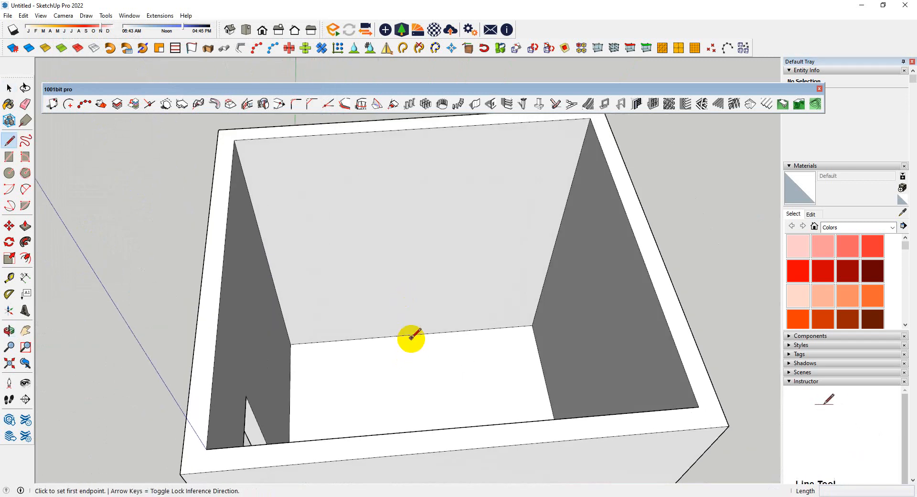
click(412, 333)
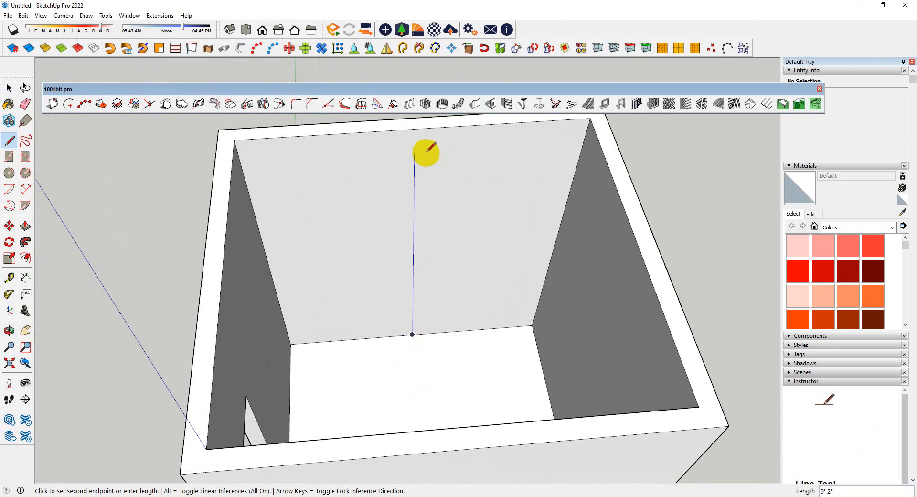
click(415, 128)
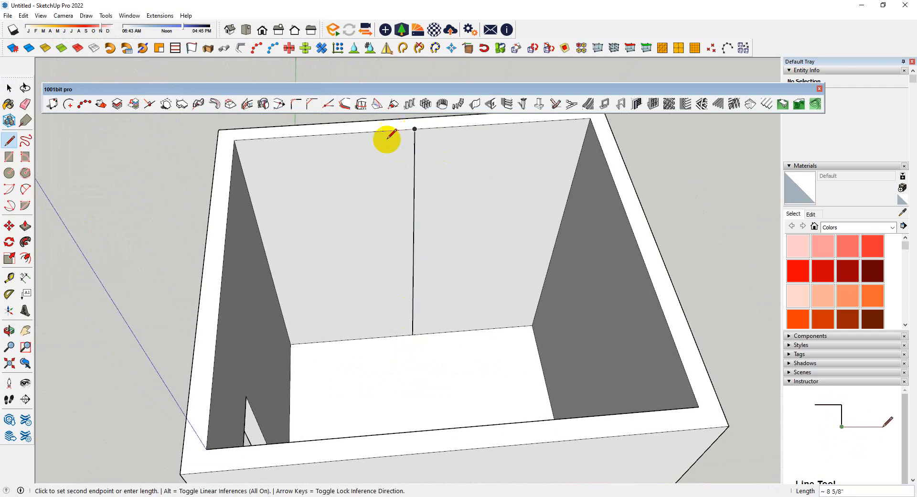
key(space)
middle_drag(420, 157, 422, 177)
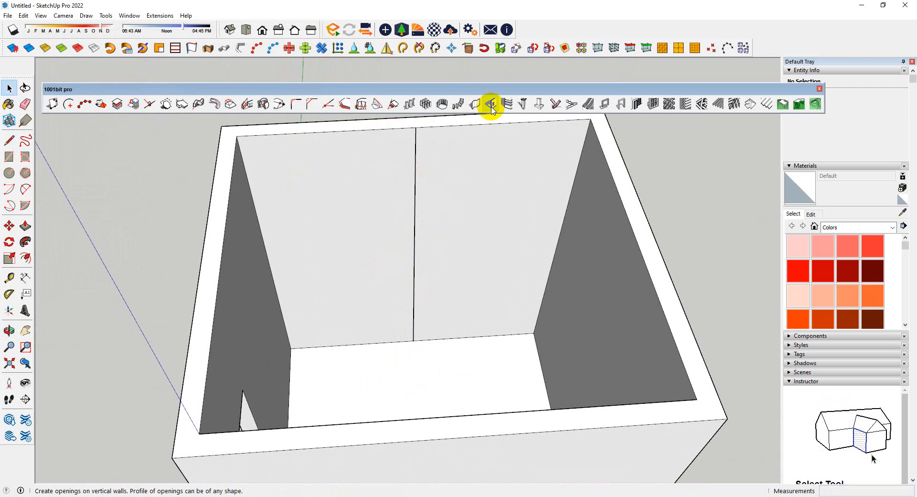
double_click(429, 268)
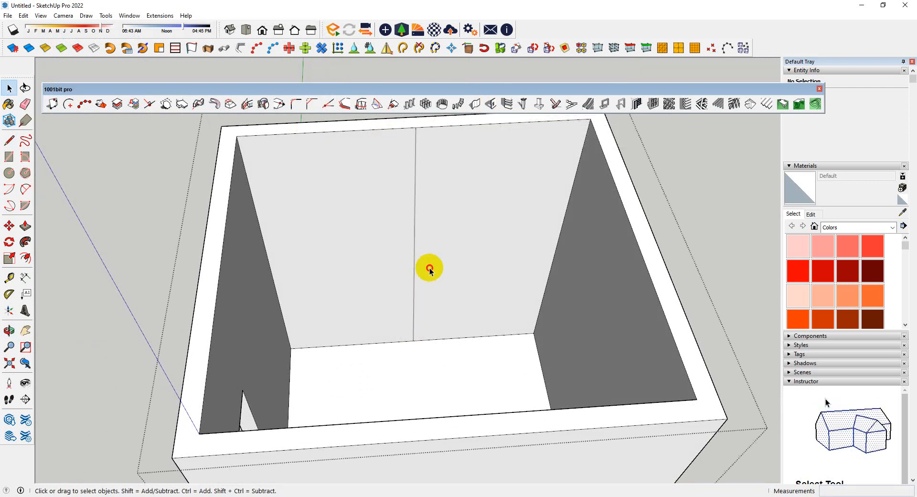
scroll(398, 277, down, 3)
mouse_move(397, 279)
middle_down()
mouse_move(393, 298)
mouse_move(394, 266)
middle_up()
scroll(394, 266, up, 3)
scroll(398, 273, up, 1)
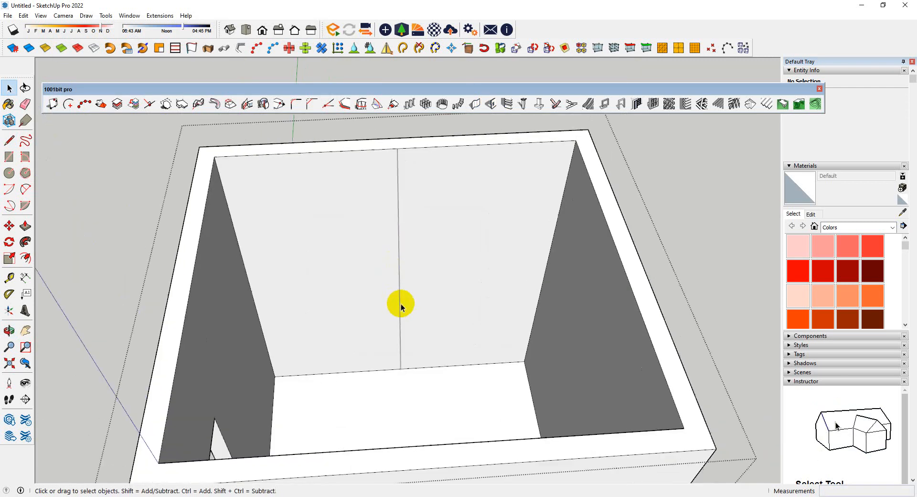
key(l)
key(space)
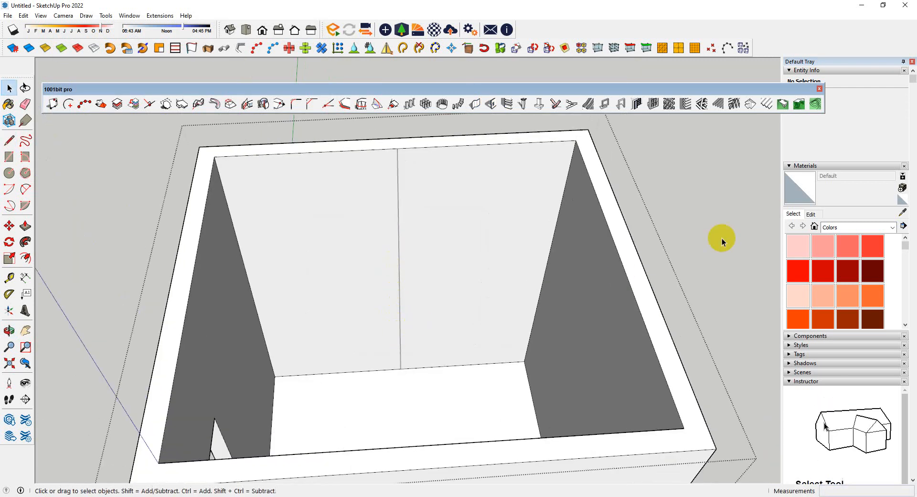
- Cut the vertical centre line and paste it in place inside the room group
scroll(354, 343, up, 3)
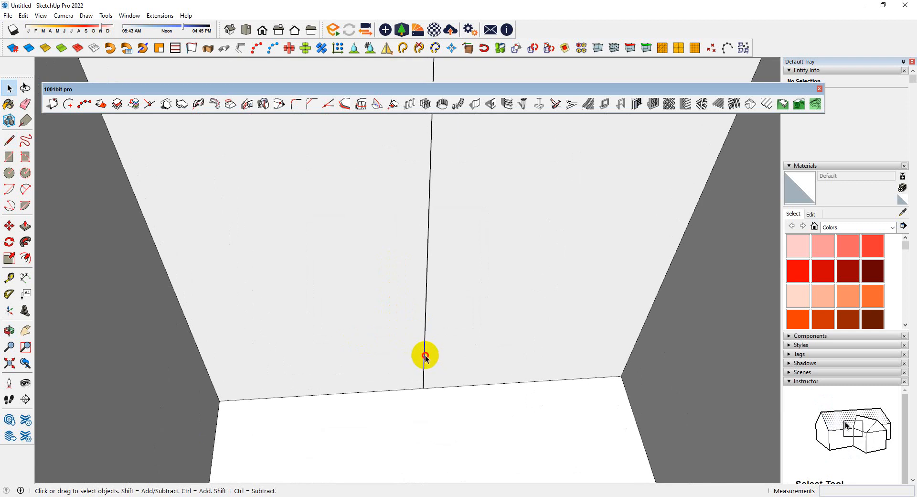
scroll(420, 351, down, 5)
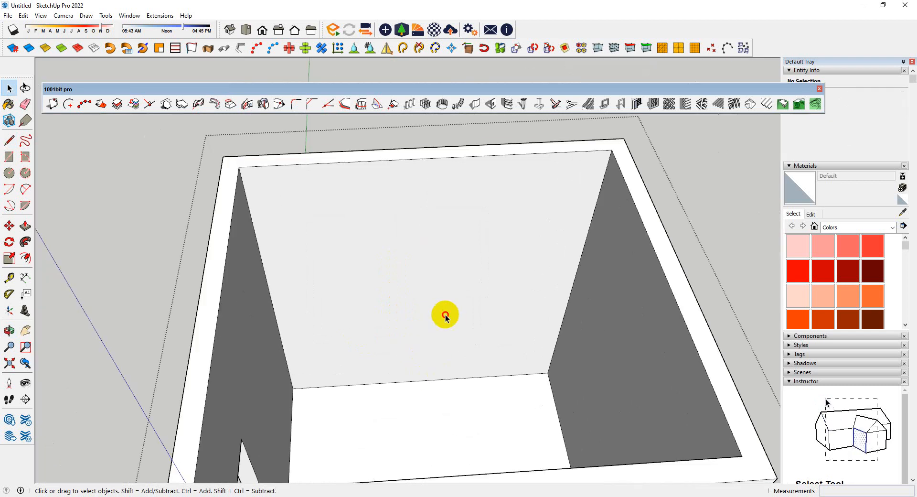
scroll(434, 335, up, 5)
click(23, 15)
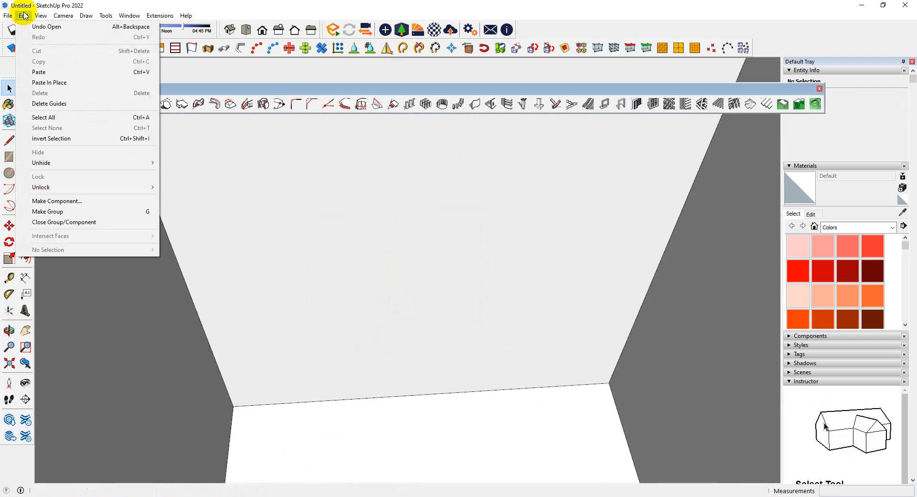
click(64, 82)
scroll(426, 356, down, 3)
scroll(420, 363, up, 3)
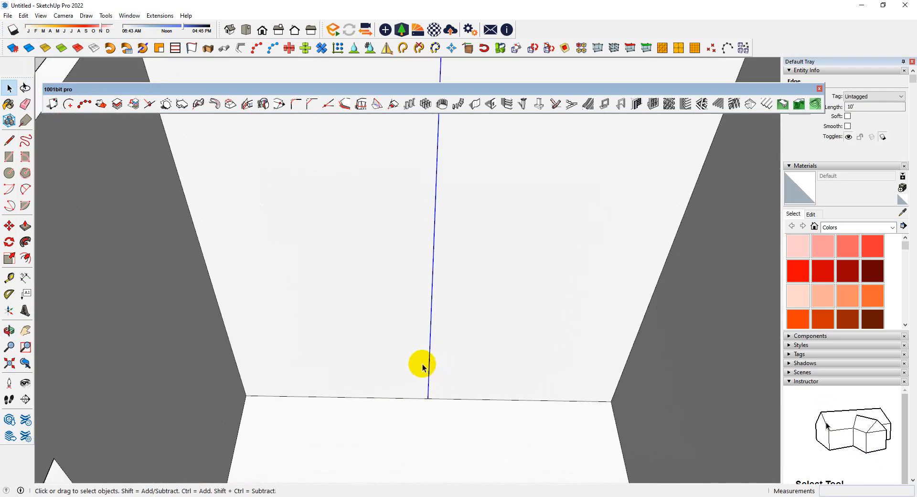
- Copy the right half of the 9' wall's floor edge 3' up along the centre line and measure its height
scroll(418, 370, down, 3)
scroll(418, 374, up, 1)
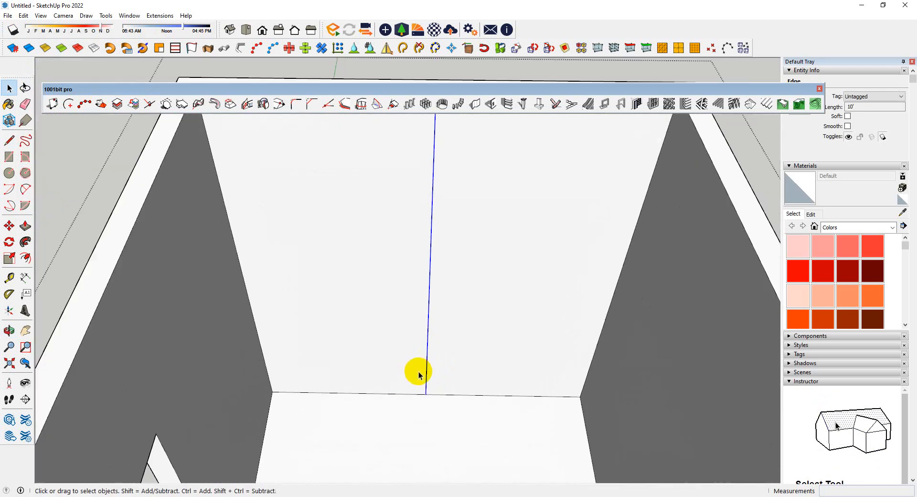
click(441, 396)
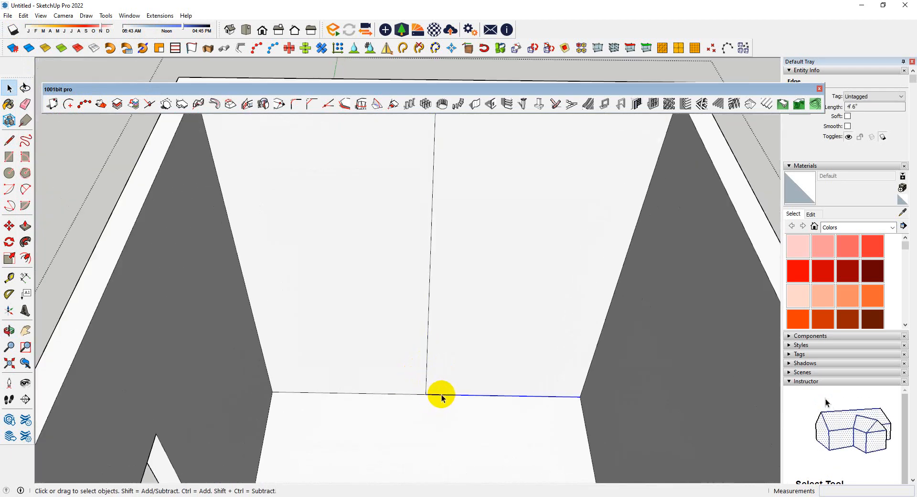
key(m)
click(425, 394)
key(ctrl)
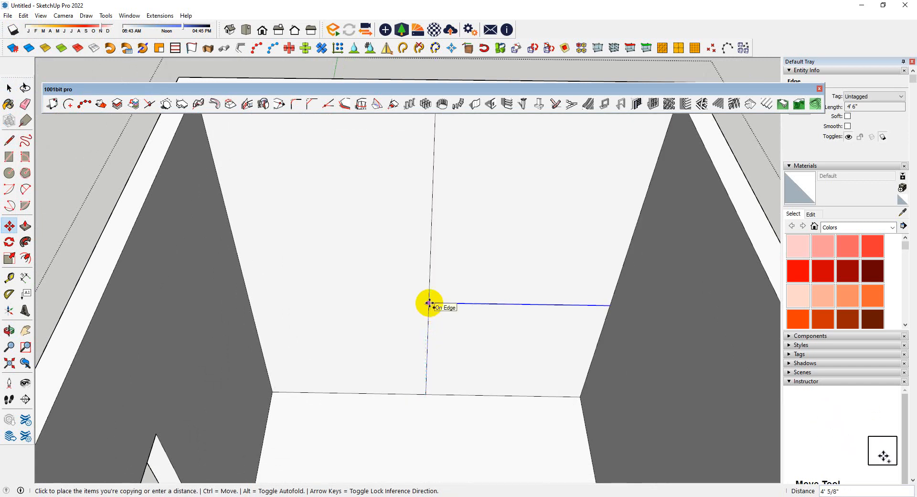
key(Return)
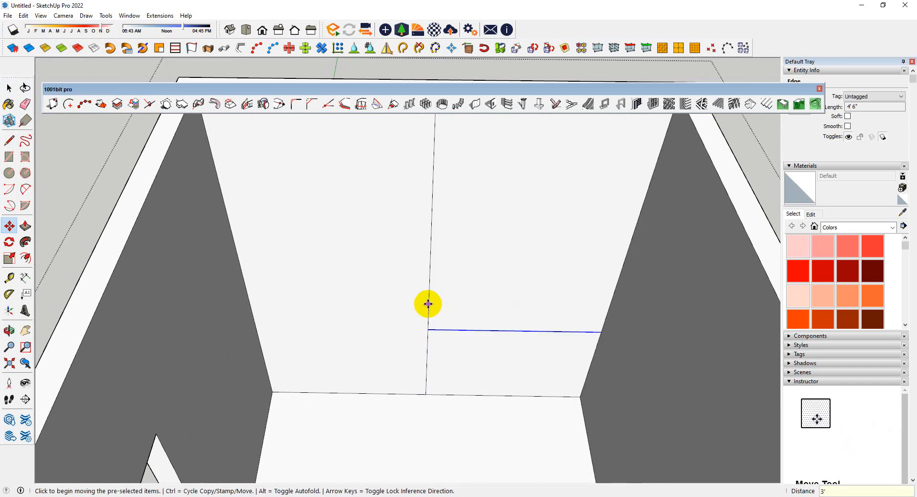
scroll(423, 349, up, 1)
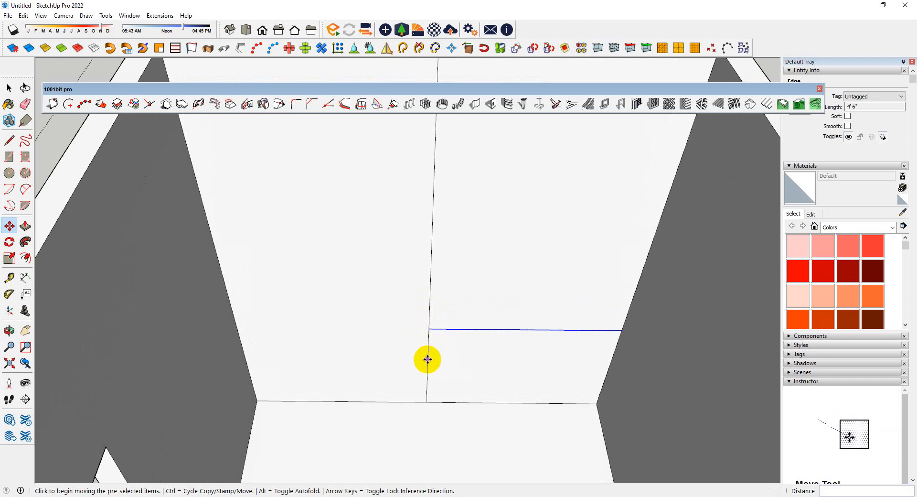
key(t)
click(429, 329)
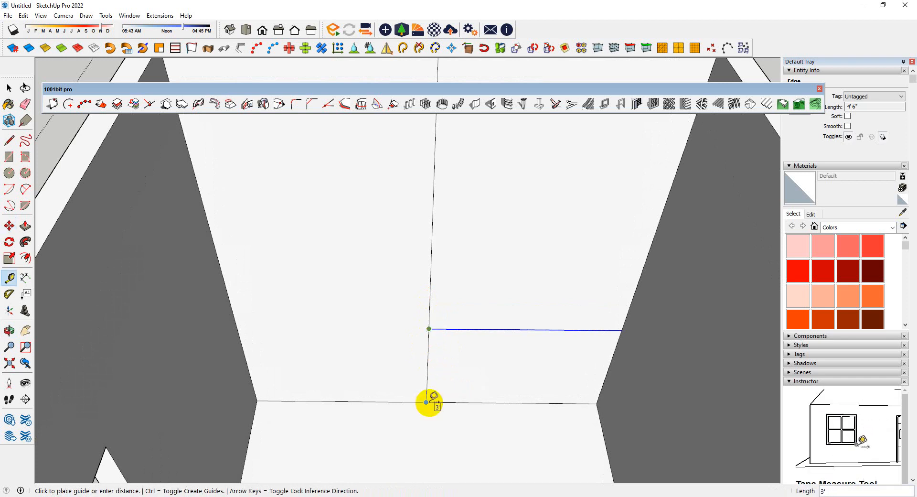
key(space)
- Copy the left half of the same floor edge 3' up to meet the first copy at the centre line
key(m)
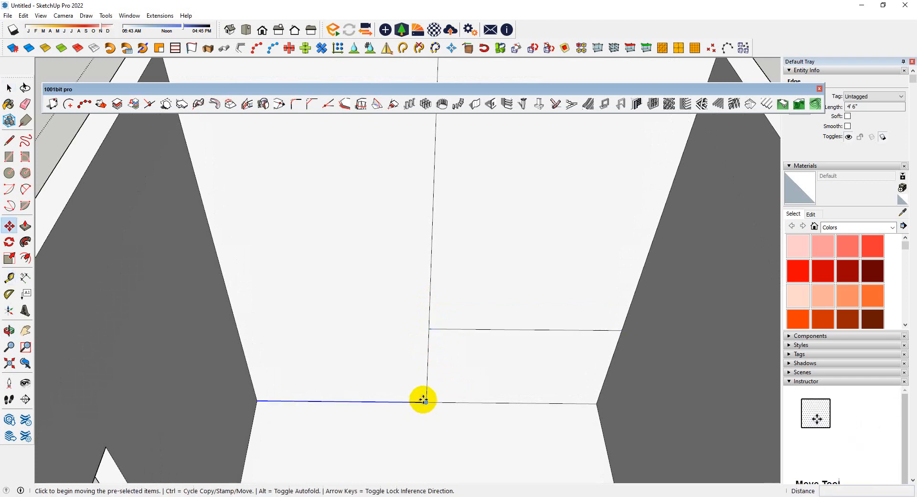
click(427, 401)
key(ctrl)
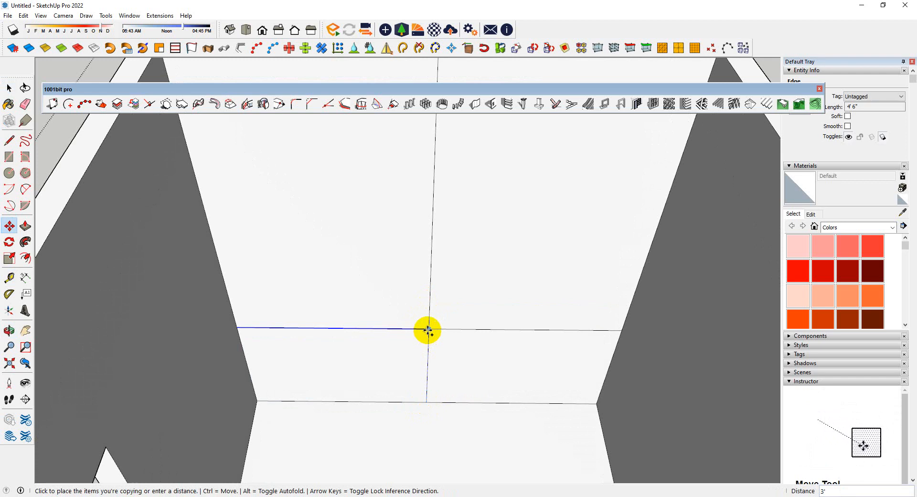
click(427, 328)
scroll(426, 390, down, 5)
scroll(428, 330, up, 5)
key(space)
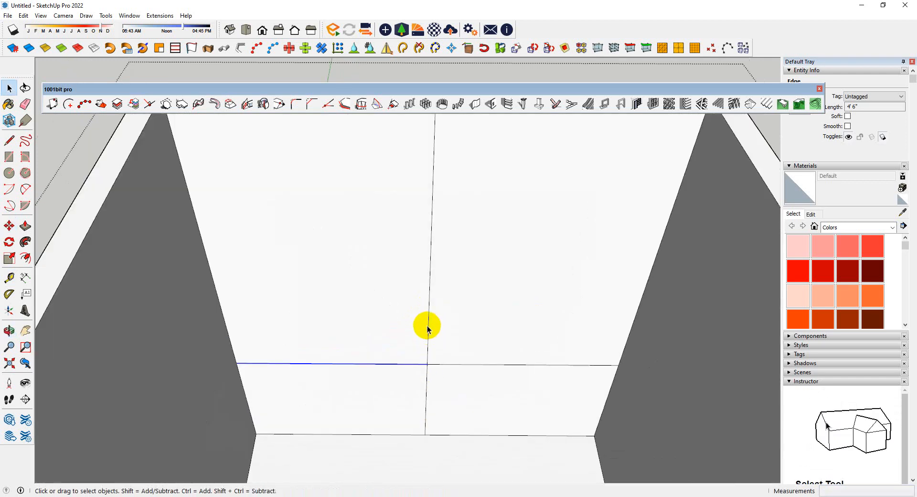
- Copy the upper segment of the centre line 2'6" to the right along the raised horizontal edge
click(428, 329)
key(m)
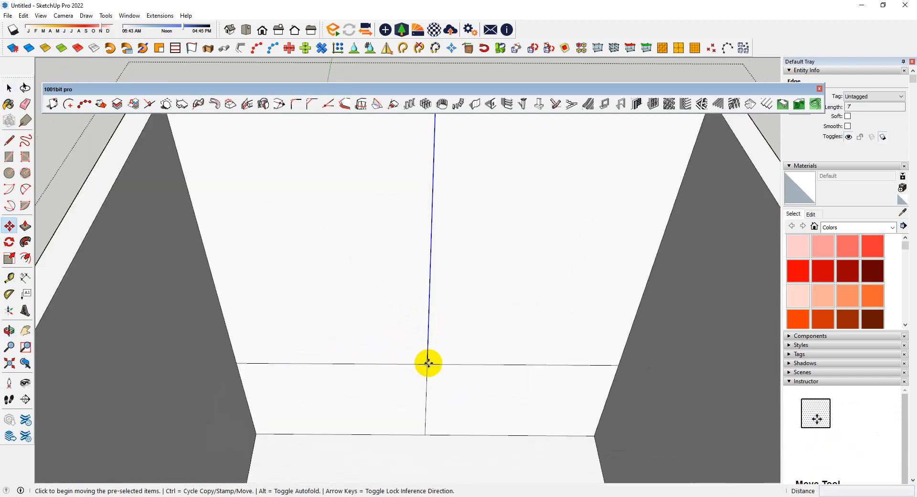
click(426, 364)
key(ctrl)
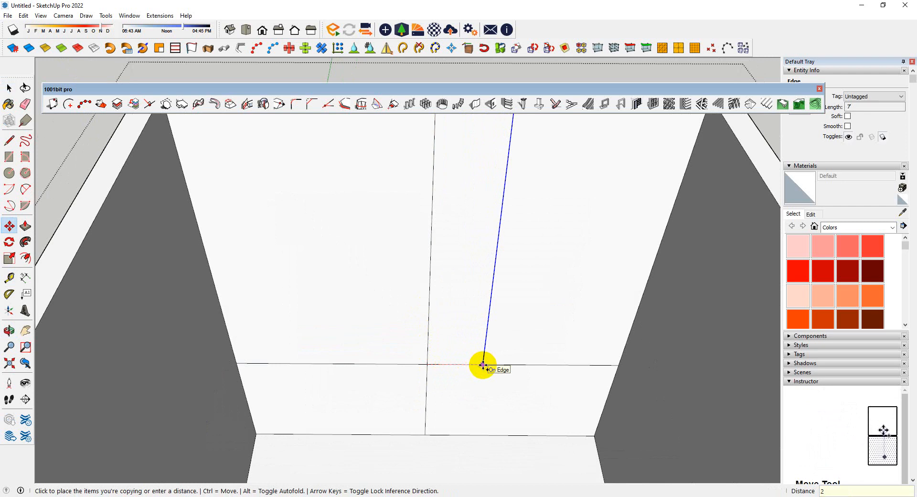
text(2.6)
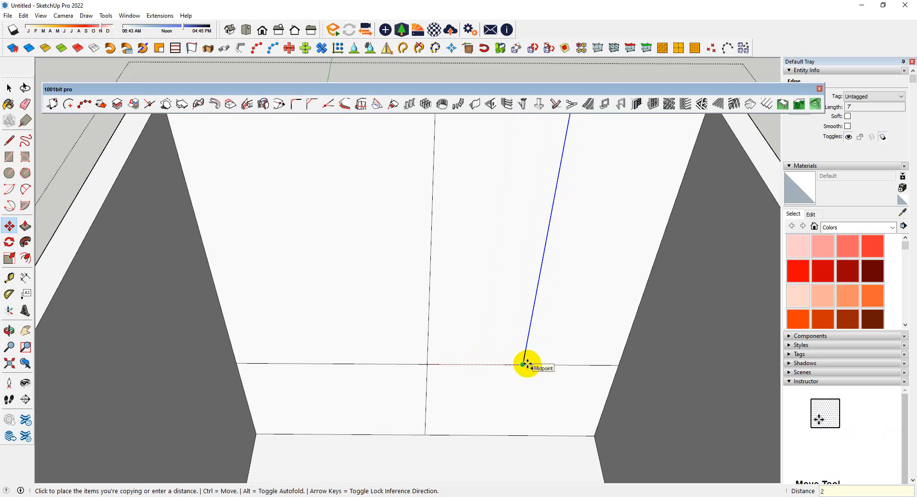
click(527, 364)
scroll(421, 385, down, 3)
middle_drag(421, 385, 427, 385)
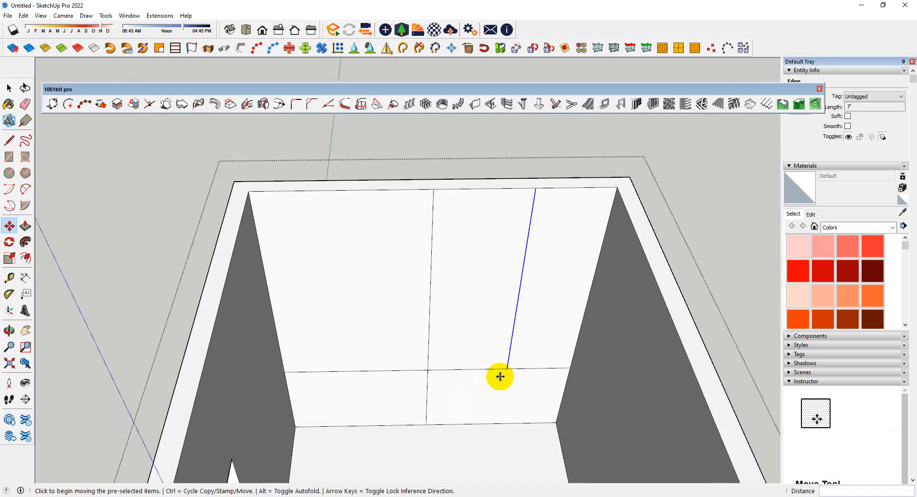
- Copy the upper segment of the centre line 2'6" to the left along the raised horizontal edge
scroll(504, 374, up, 3)
key(space)
click(385, 333)
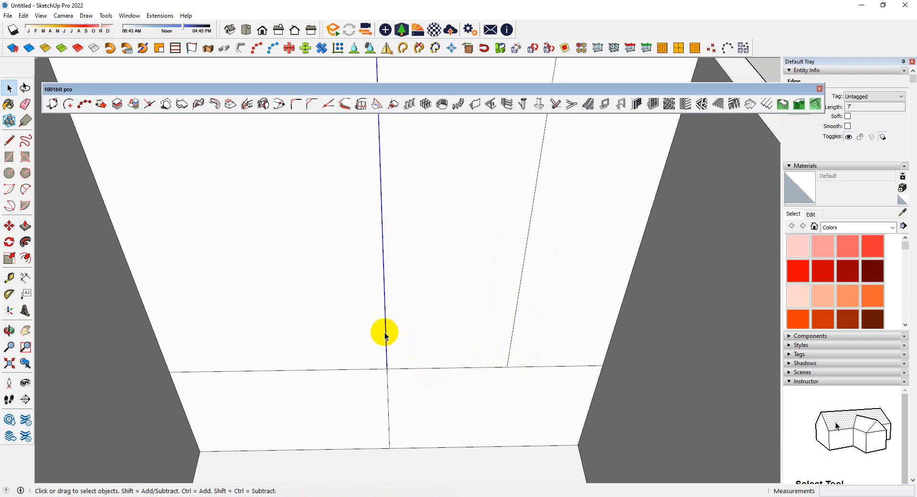
key(m)
key(ctrl)
click(386, 368)
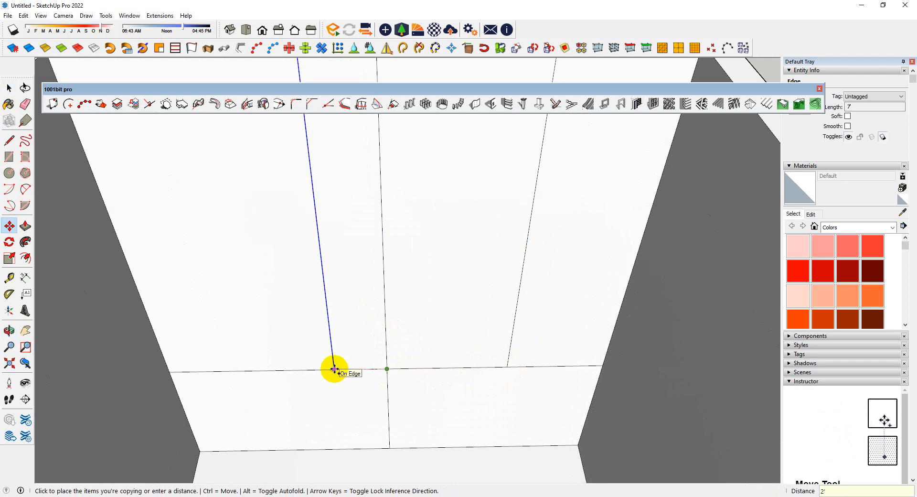
click(334, 369)
scroll(366, 399, down, 3)
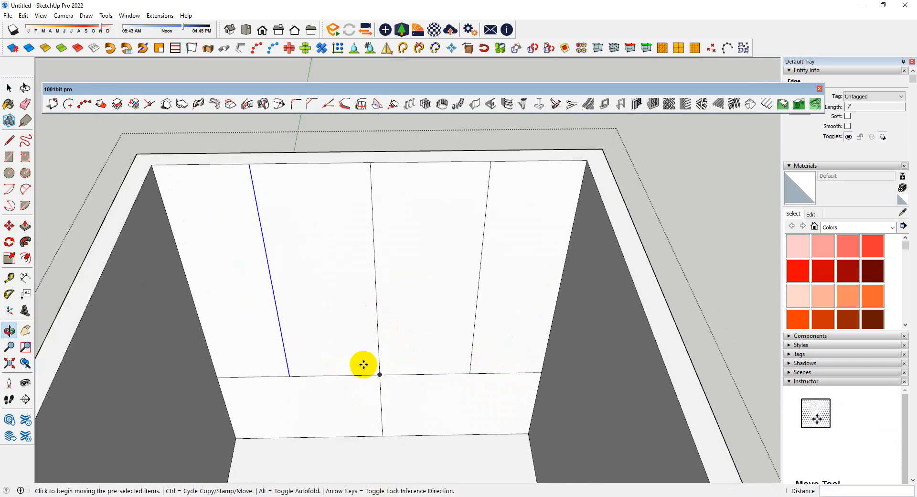
- Copy both halves of the raised horizontal edge between the two offset verticals 4' straight up the centre line
scroll(363, 365, up, 4)
scroll(417, 404, down, 2)
key(space)
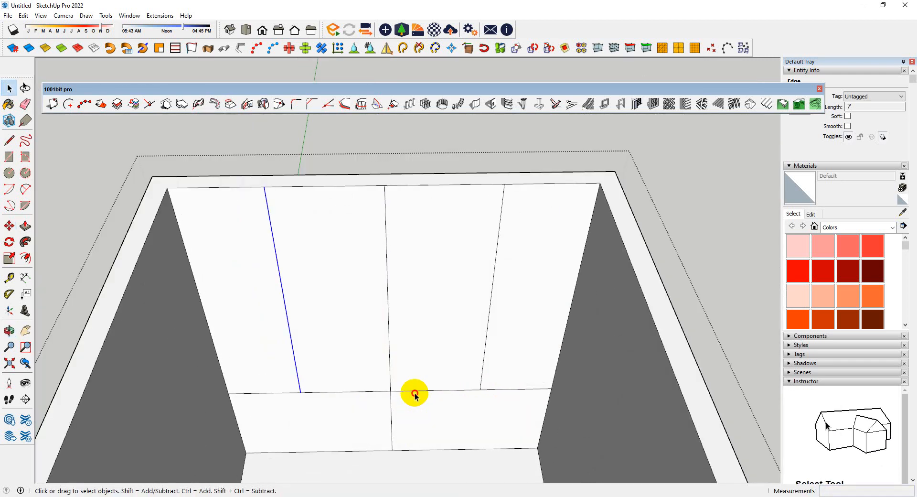
scroll(377, 392, up, 2)
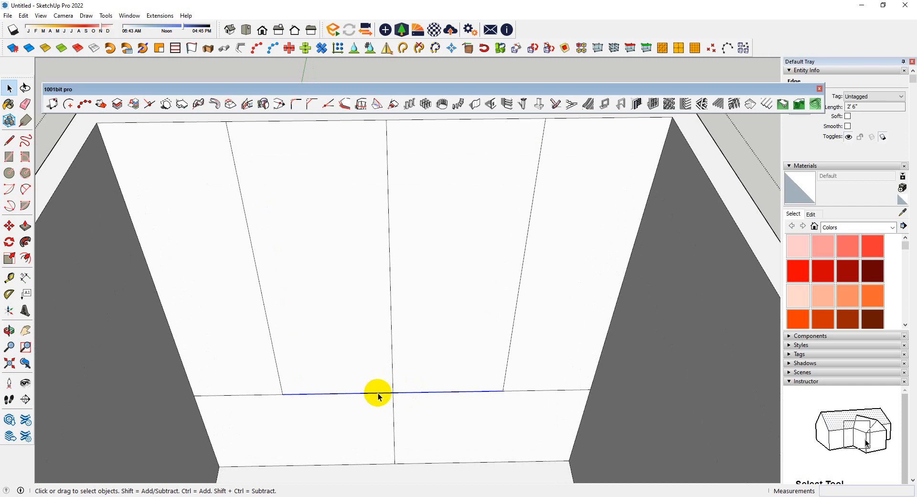
key(m)
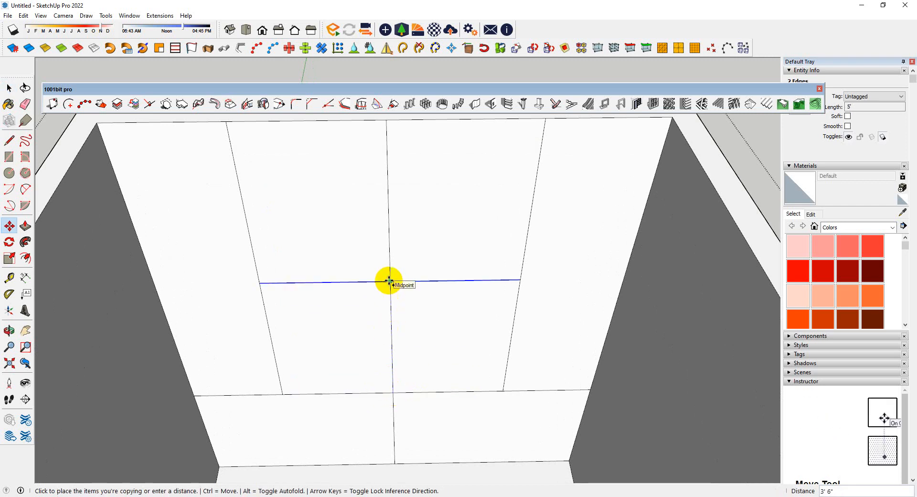
text(4')
key(Return)
middle_drag(389, 280, 393, 336)
- Measure down the centre line from the copied upper edge
key(t)
click(392, 260)
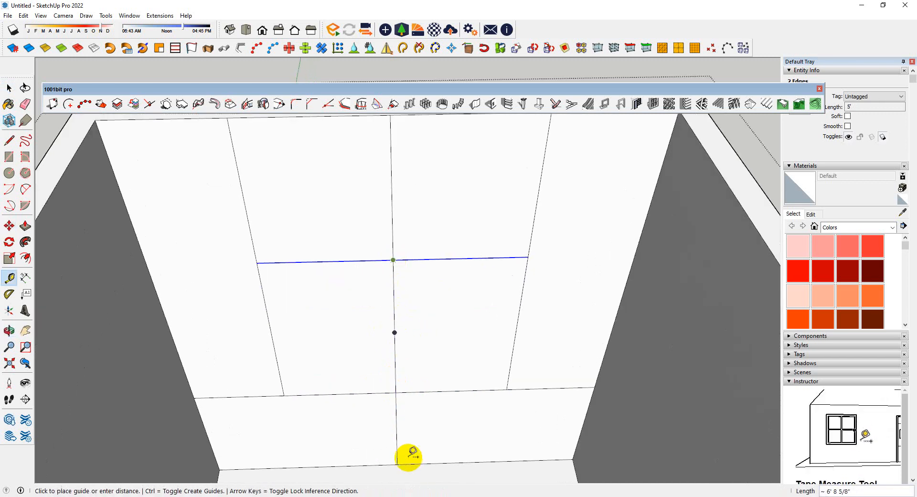
key(space)
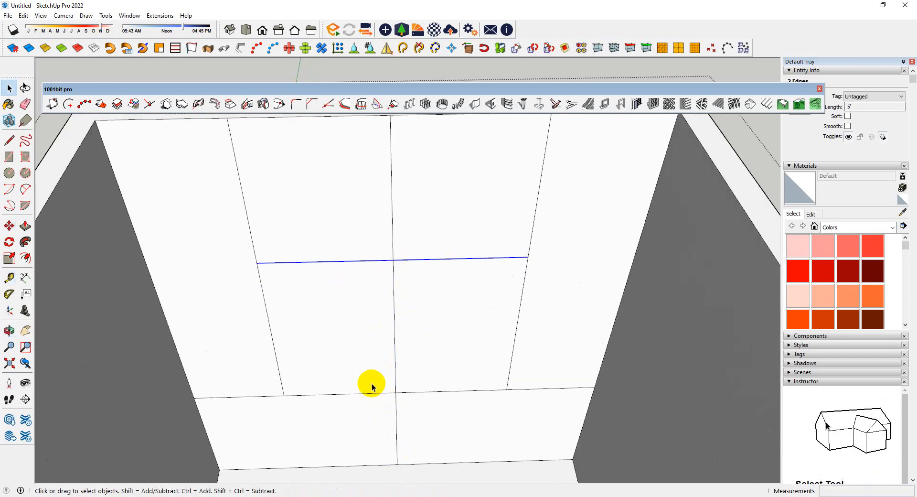
- Erase the three vertical lines above the window outline and the centre line segment inside it
key(e)
drag(516, 208, 232, 207)
scroll(399, 299, down, 3)
scroll(380, 292, up, 3)
click(392, 298)
scroll(568, 379, up, 2)
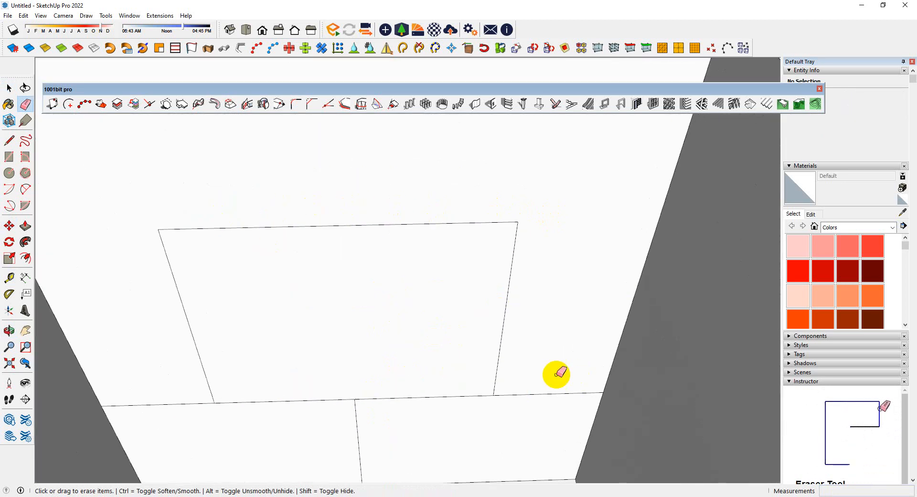
- Measure the distance from the window outline's lower right corner to the adjacent side wall
key(t)
click(492, 394)
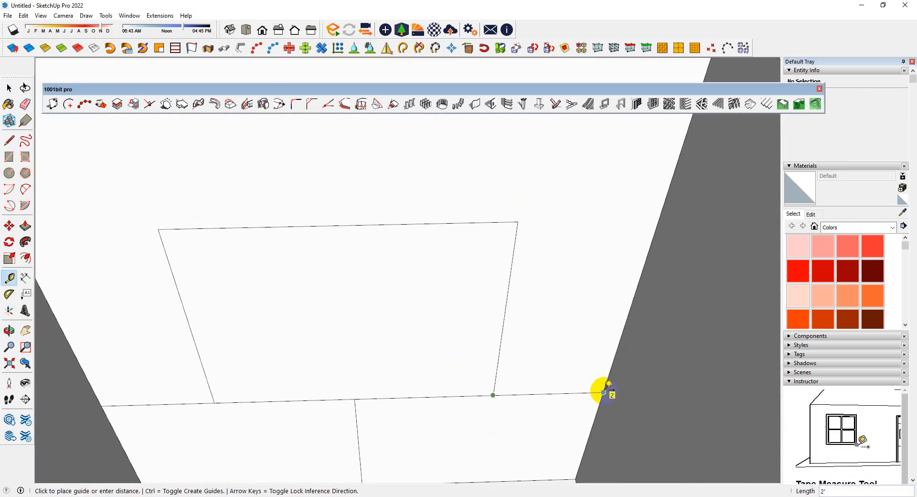
key(space)
scroll(396, 380, down, 3)
scroll(409, 420, up, 3)
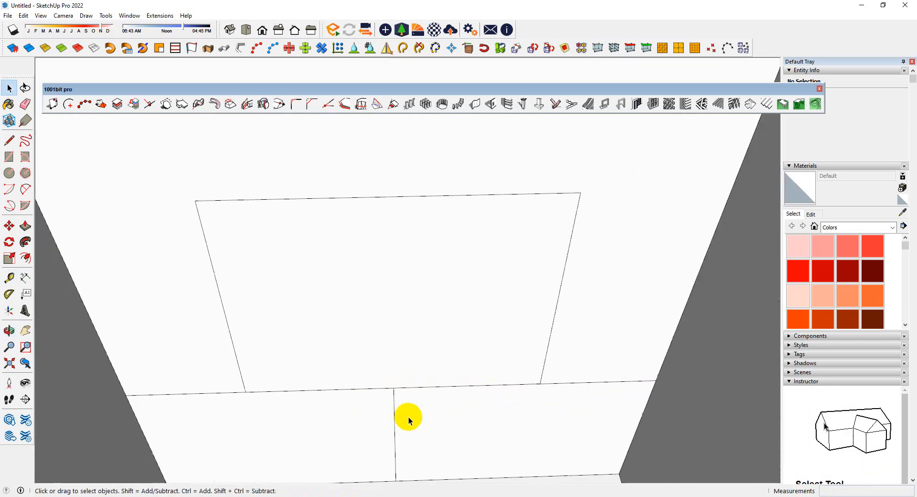
- Erase the centre line below the window outline and the horizontal edges on both sides of it
key(e)
click(394, 418)
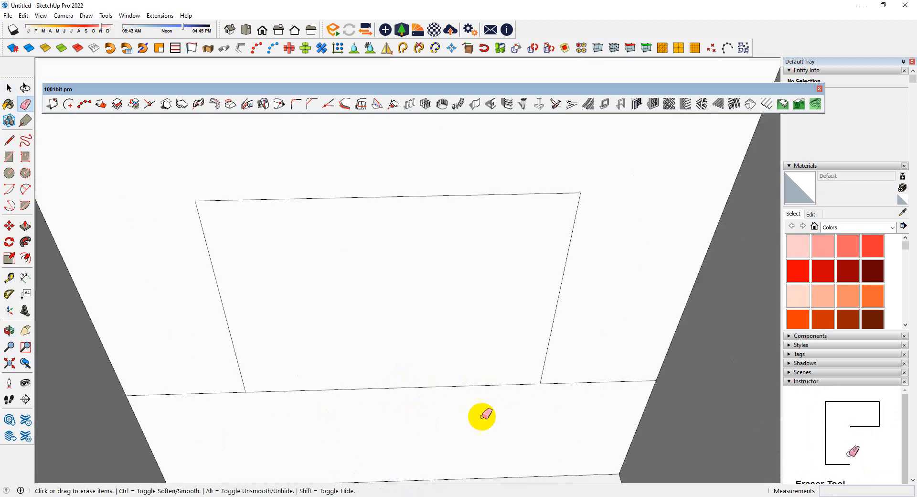
mouse_move(483, 418)
middle_down()
mouse_move(425, 357)
mouse_move(385, 391)
mouse_move(494, 395)
middle_up()
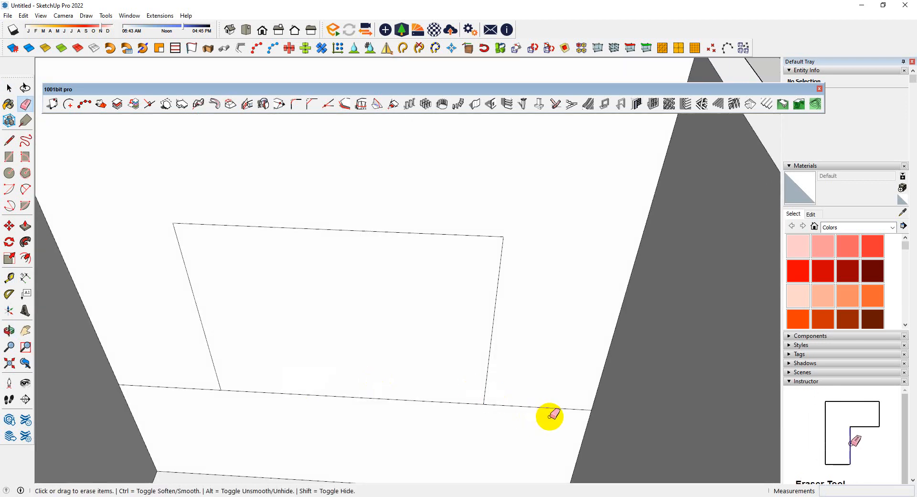
drag(549, 415, 555, 402)
click(173, 387)
middle_drag(316, 381, 408, 352)
- Push the window outline's face 5" through the wall to cut the opening
scroll(408, 352, down, 4)
scroll(410, 352, up, 3)
key(p)
click(435, 330)
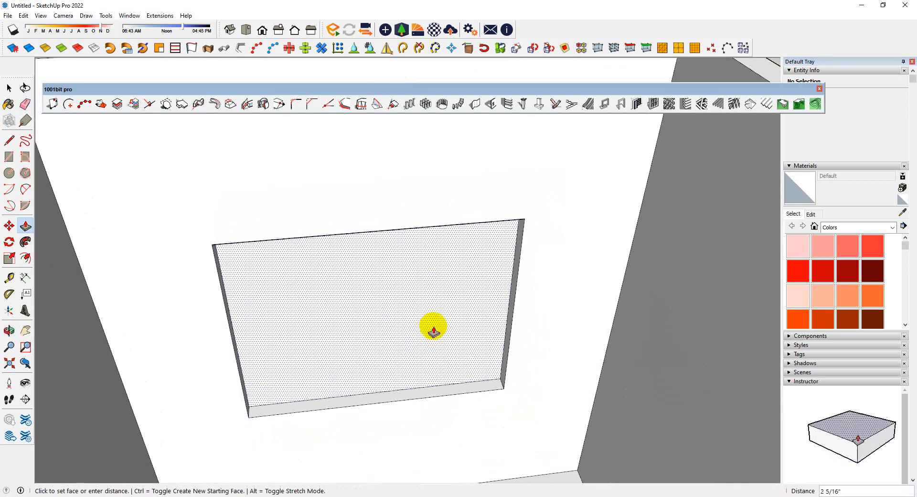
click(380, 300)
- Push both side jambs of the window opening slightly inward and close the room group
middle_drag(380, 300, 518, 324)
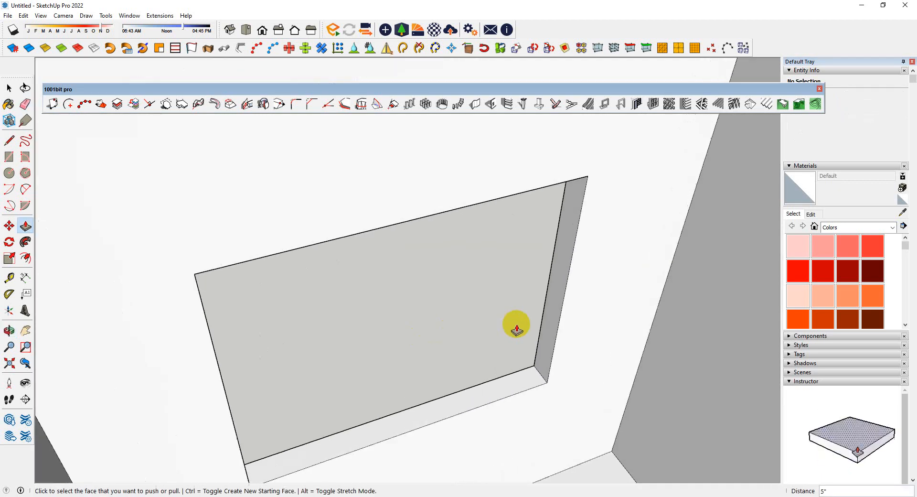
click(548, 354)
key(Return)
middle_drag(549, 367, 143, 371)
scroll(610, 456, down, 4)
scroll(267, 298, up, 4)
click(220, 287)
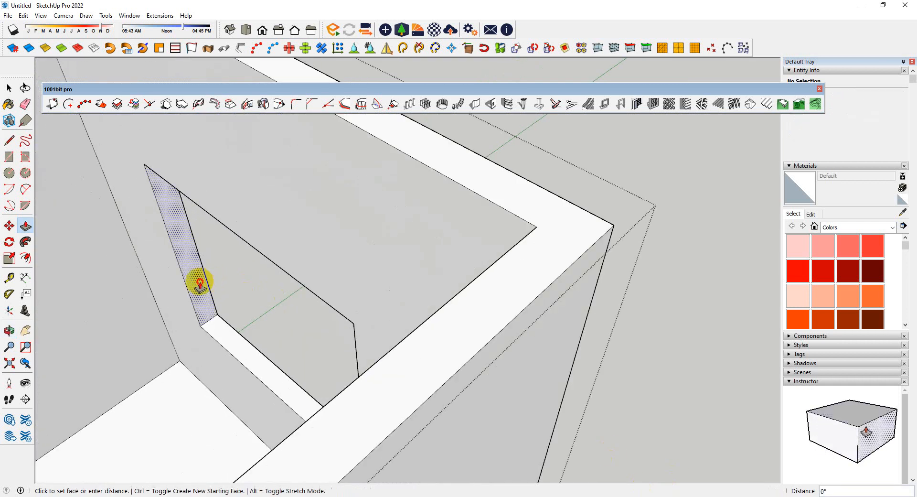
click(417, 301)
middle_drag(287, 311, 485, 428)
scroll(428, 333, down, 3)
key(space)
click(643, 332)
scroll(449, 282, down, 3)
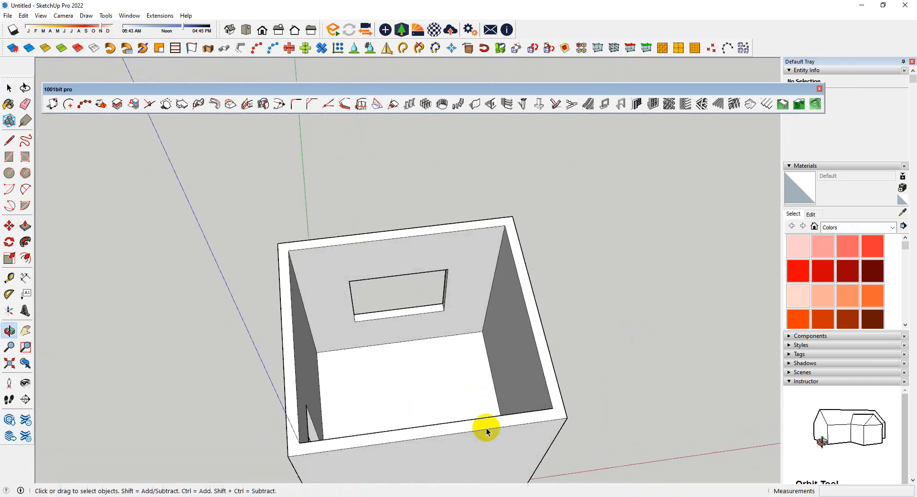
- Examine the room's window and door openings from above and from several angles
scroll(410, 317, up, 6)
scroll(390, 328, down, 4)
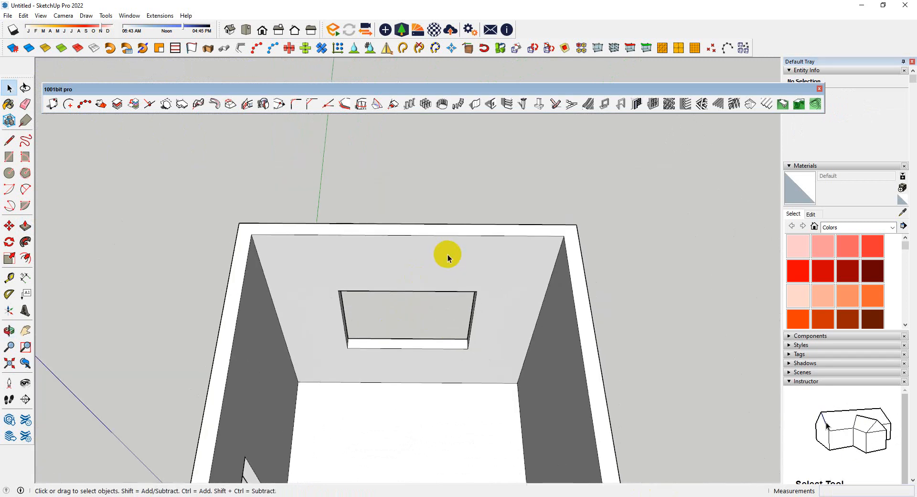
middle_drag(448, 257, 430, 259)
scroll(401, 334, up, 4)
scroll(401, 334, down, 4)
middle_drag(396, 337, 444, 327)
scroll(415, 305, down, 3)
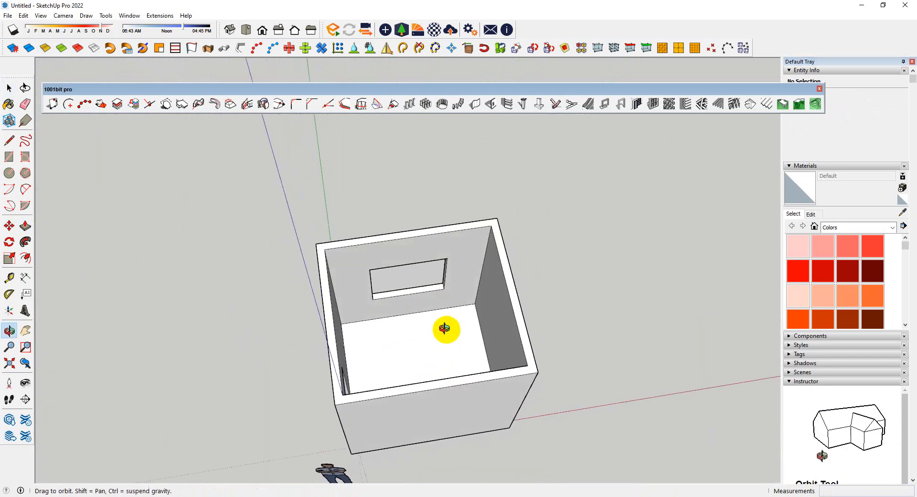
scroll(463, 337, up, 3)
scroll(401, 308, up, 2)
scroll(401, 308, down, 3)
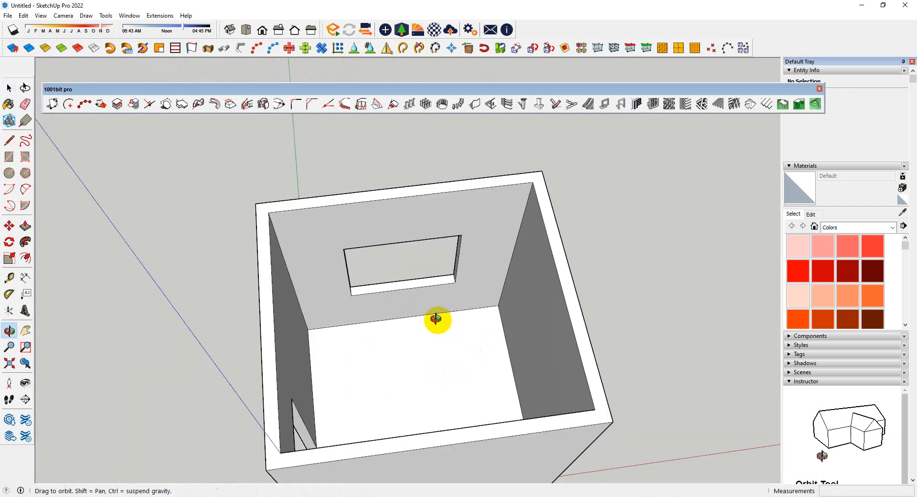
scroll(436, 319, up, 3)
scroll(403, 225, down, 3)
scroll(420, 266, down, 1)
scroll(395, 348, up, 1)
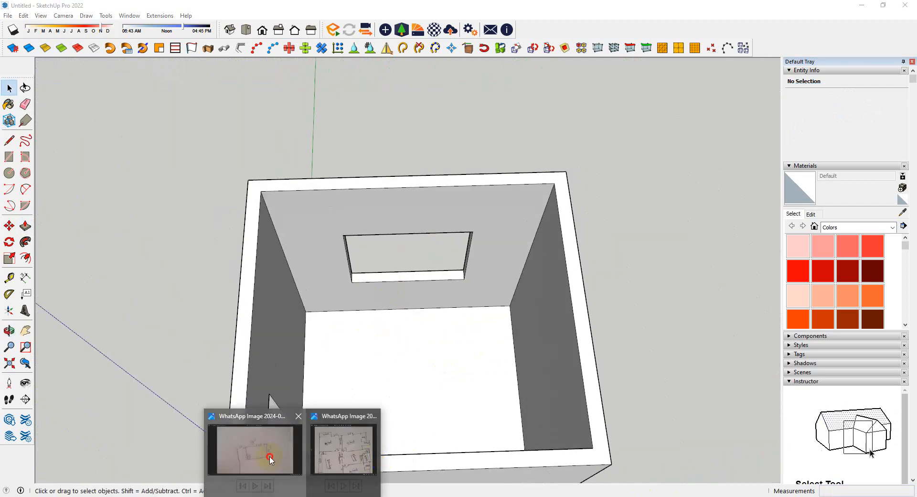
- Check the room's dimensions and its window and door positions in the hand-drawn sketch image, then return to SketchUp
click(268, 457)
scroll(507, 148, up, 2)
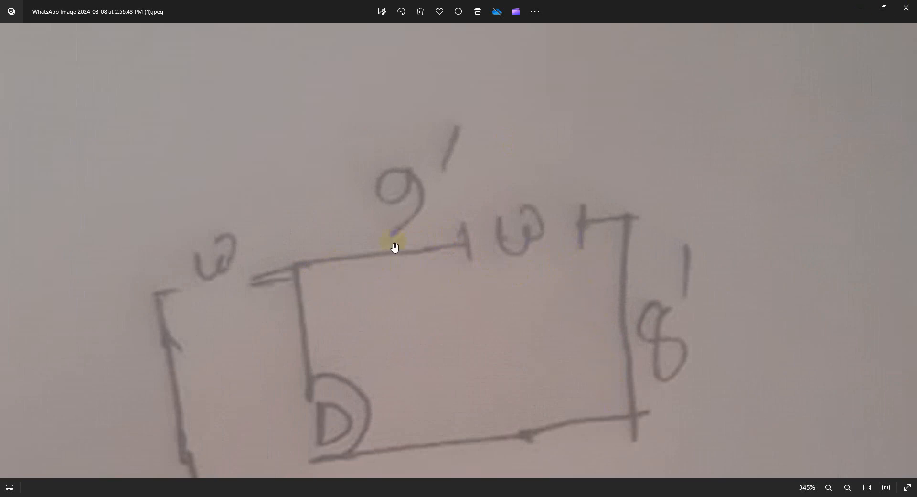
click(867, 12)
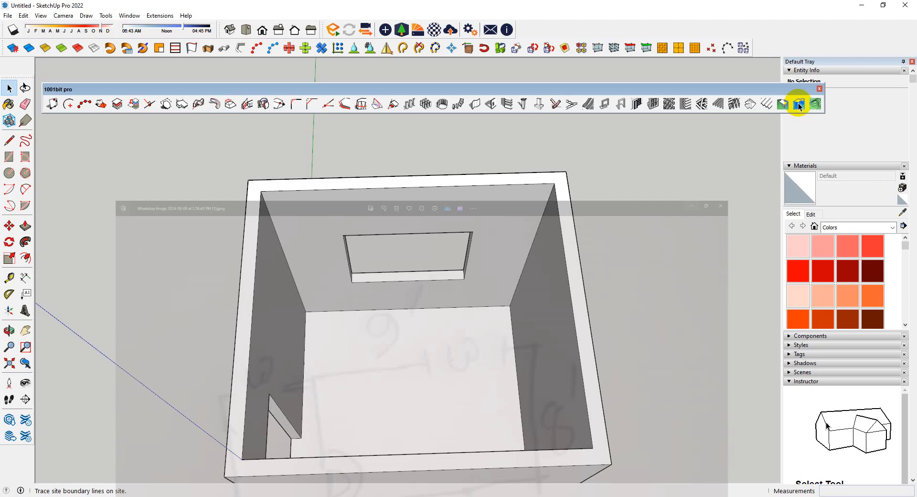
- Draw a 9' by 8' rectangle between opposite inner top corners of the walls and group its face and edges
scroll(521, 284, down, 2)
mouse_move(523, 282)
middle_down()
mouse_move(458, 302)
mouse_move(456, 189)
middle_up()
scroll(475, 284, up, 4)
scroll(475, 284, down, 3)
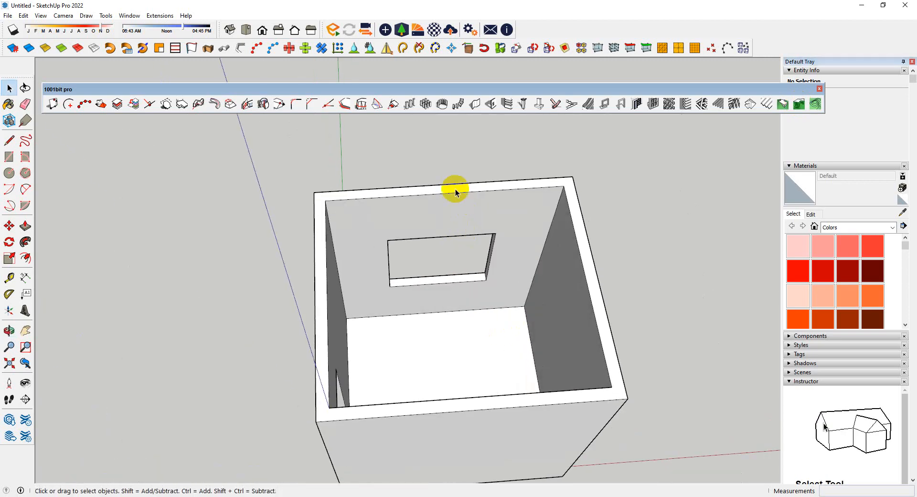
scroll(479, 229, down, 1)
middle_drag(480, 229, 470, 177)
scroll(470, 176, up, 3)
middle_drag(468, 231, 470, 239)
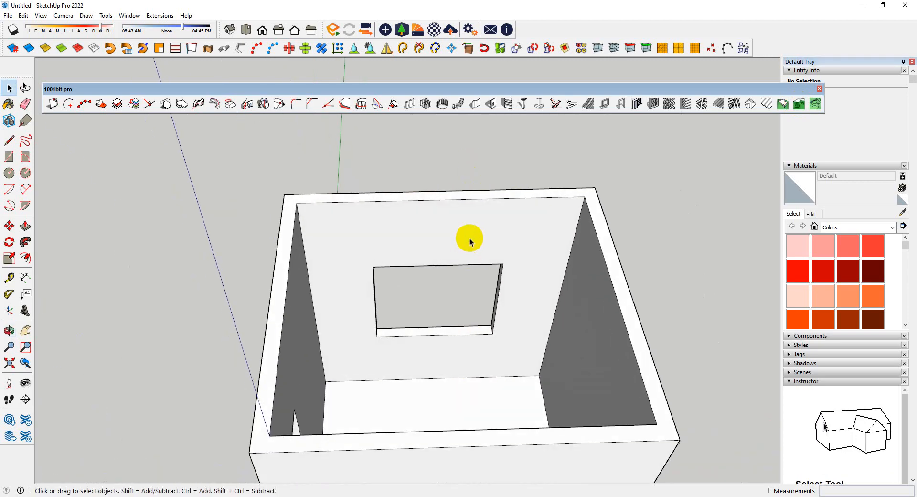
click(10, 157)
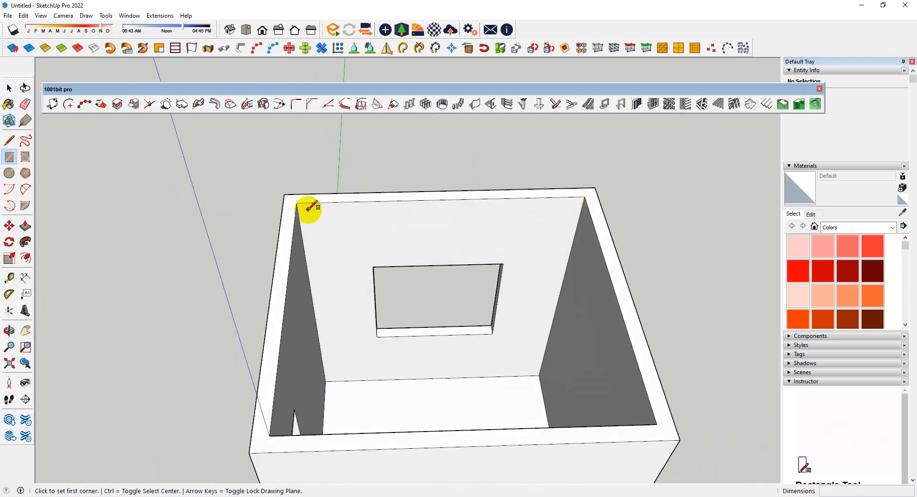
click(296, 203)
middle_drag(297, 203, 467, 331)
scroll(467, 331, up, 2)
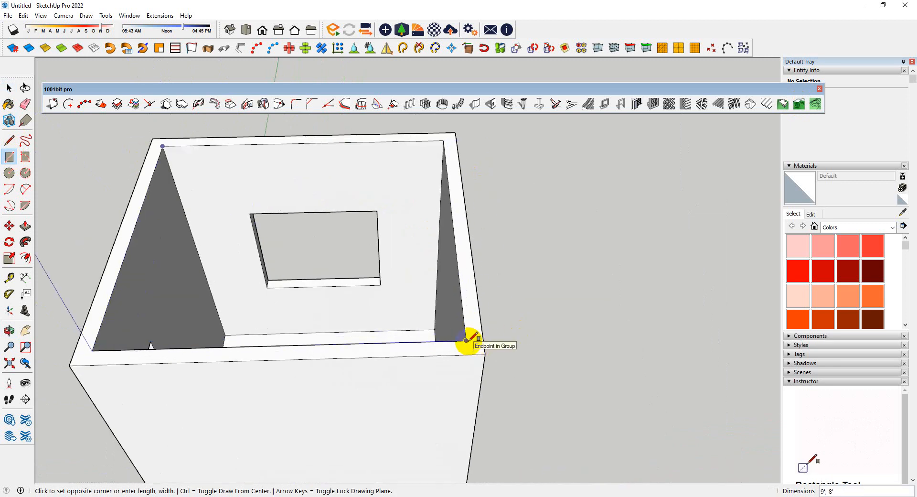
click(473, 345)
key(space)
double_click(409, 311)
key(ctrl+g)
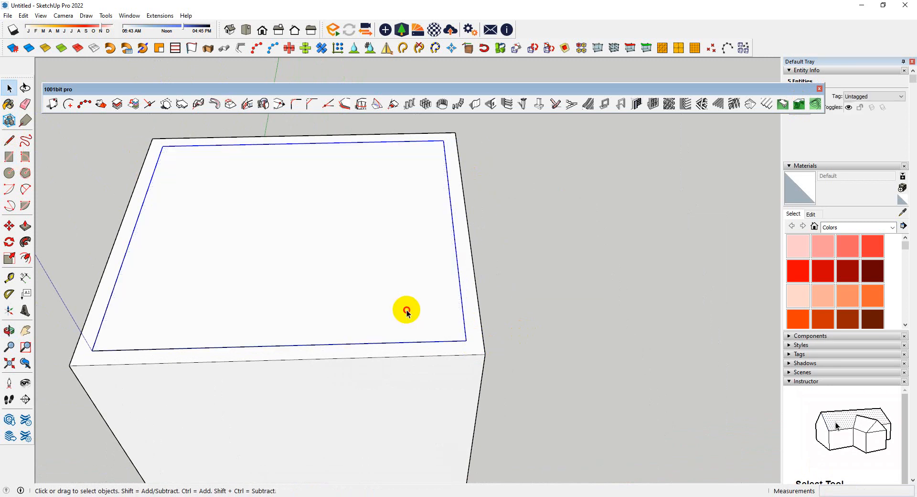
- Open the new rectangle group, extrude its face 5" downward into a slab, and close the group
double_click(406, 310)
middle_drag(406, 312, 477, 332)
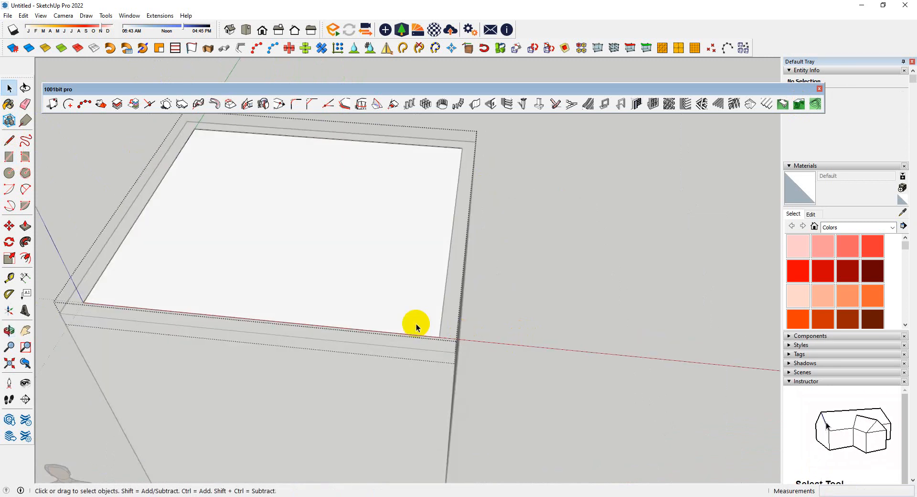
middle_drag(406, 303, 407, 271)
key(p)
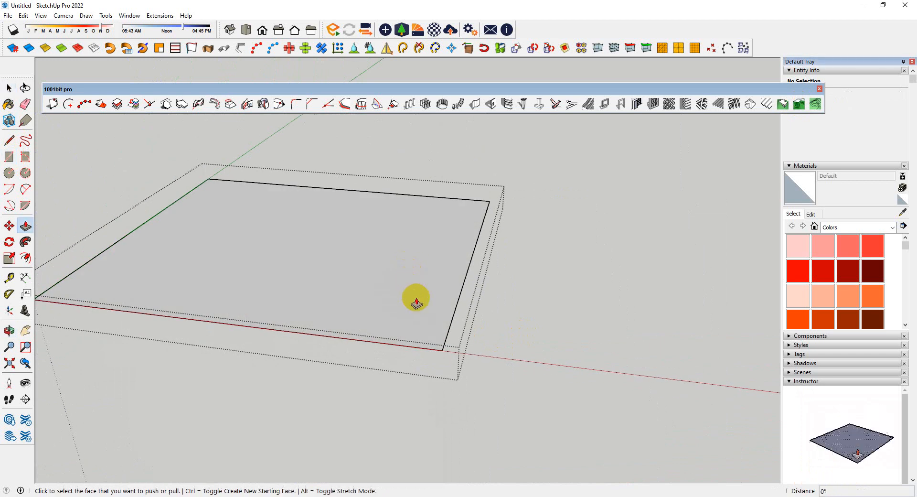
click(415, 301)
text(5)
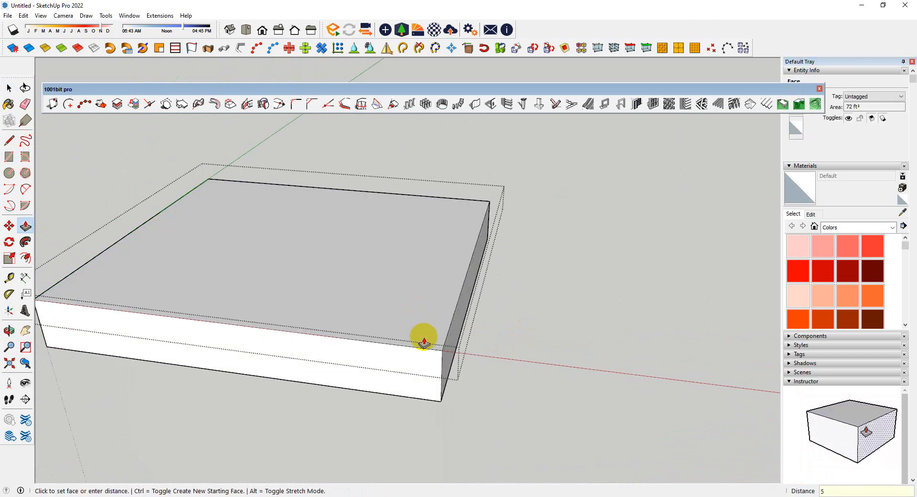
key(Return)
scroll(504, 347, down, 1)
key(space)
click(503, 350)
- Select all geometry inside the room group and intersect its faces with the model to mark the slab's outline on the walls
middle_drag(497, 408, 522, 399)
click(531, 420)
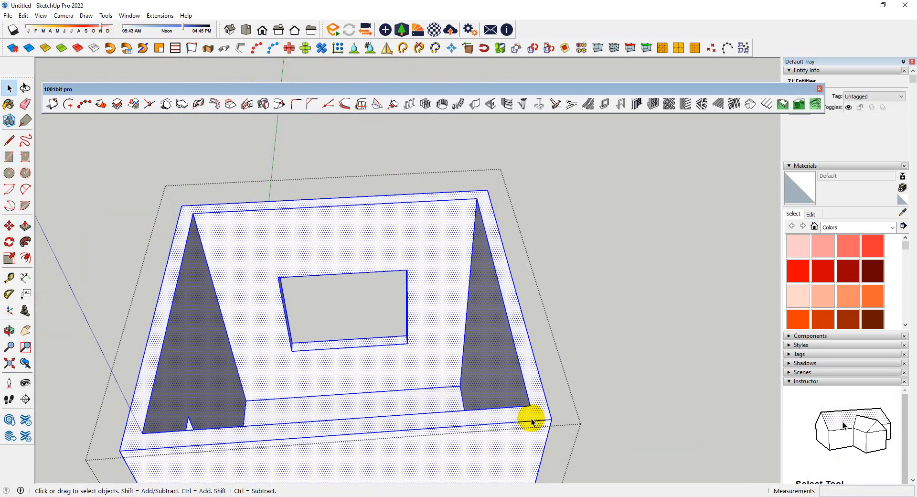
right_click(530, 420)
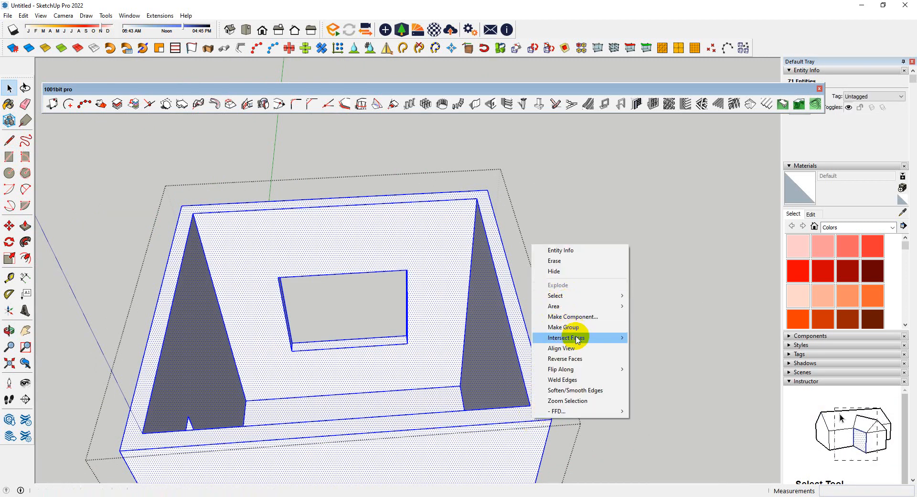
mouse_move(565, 337)
click(636, 338)
scroll(316, 221, up, 3)
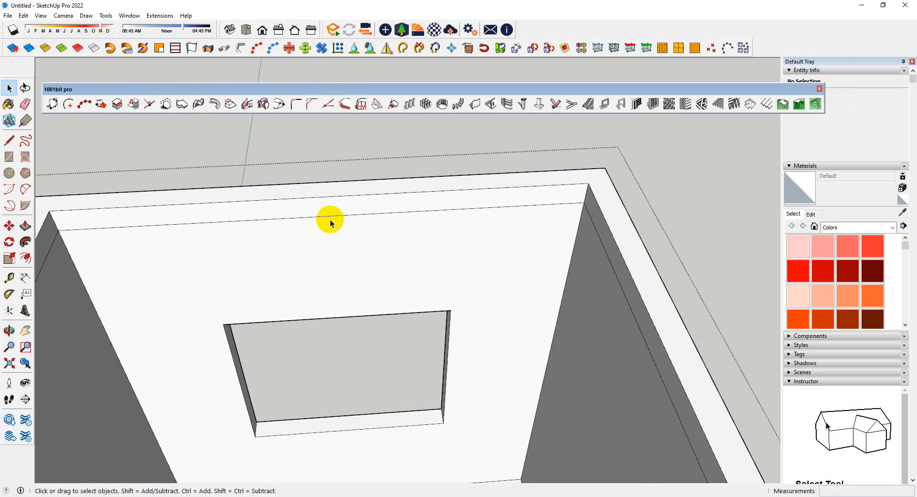
scroll(458, 220, down, 1)
scroll(381, 217, up, 1)
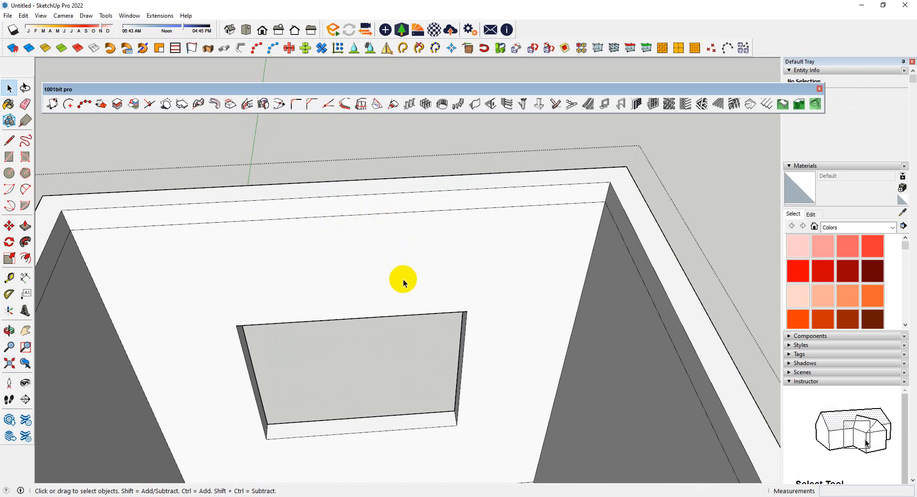
- Hide the slab group covering the top of the room
scroll(696, 217, down, 3)
right_click(589, 304)
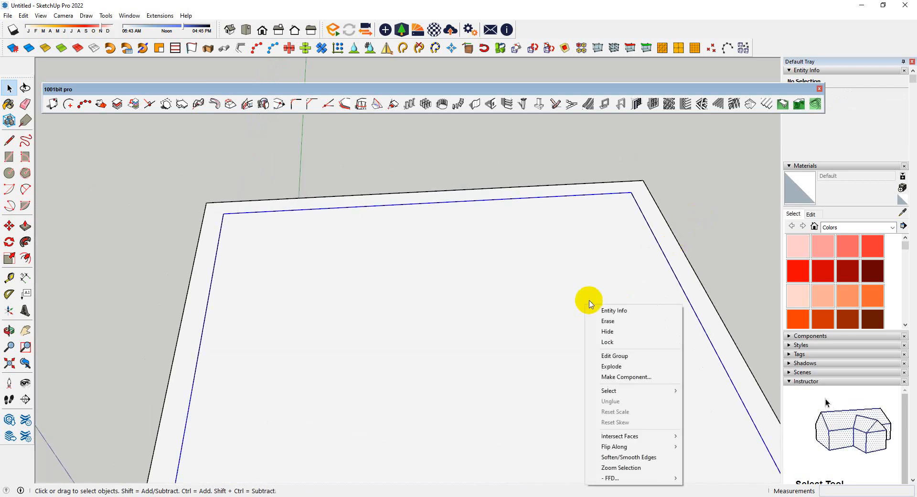
click(616, 331)
scroll(496, 287, up, 2)
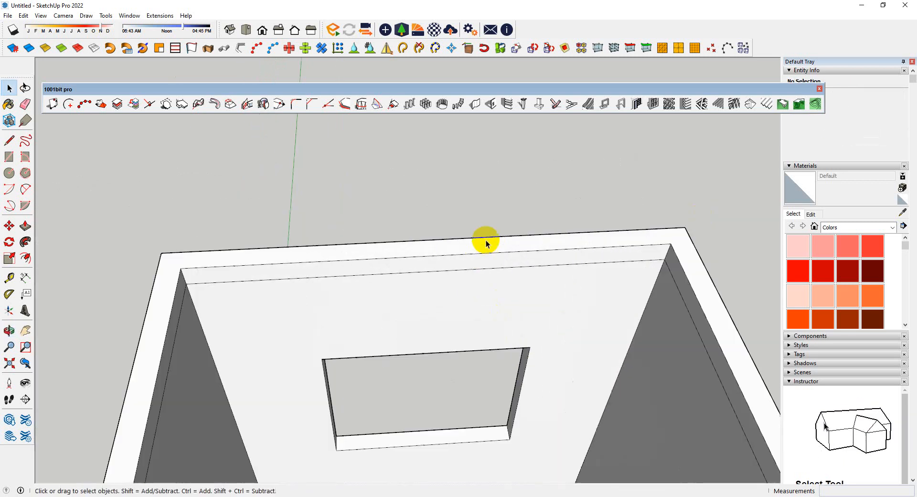
- Examine the slab's intersection lines on the inner walls and the window opening from above
middle_drag(497, 296, 491, 286)
scroll(406, 286, up, 2)
scroll(384, 285, down, 2)
middle_drag(382, 286, 355, 291)
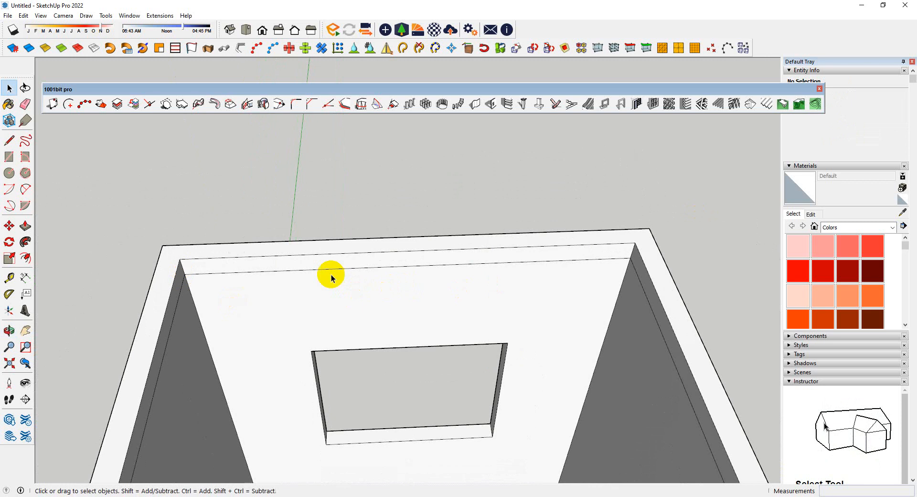
scroll(493, 298, down, 3)
middle_drag(427, 319, 416, 282)
scroll(354, 312, up, 2)
scroll(356, 308, down, 2)
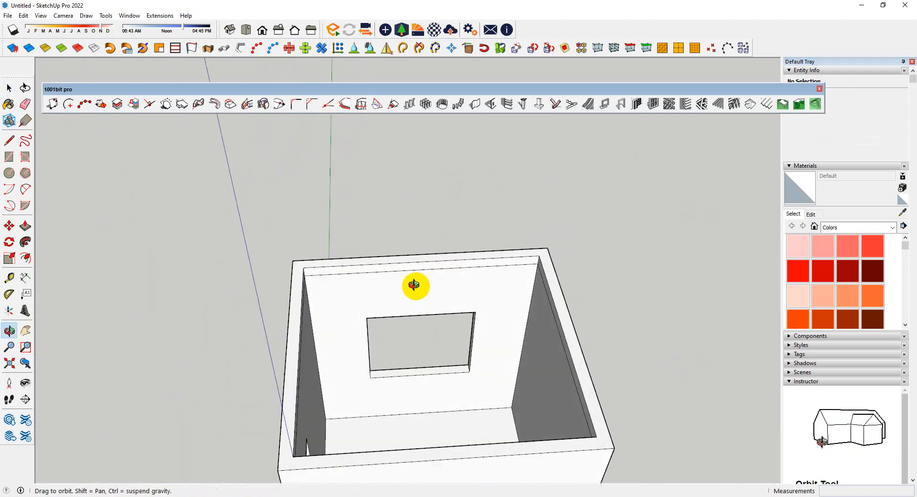
scroll(387, 312, up, 2)
scroll(265, 259, up, 1)
key(r)
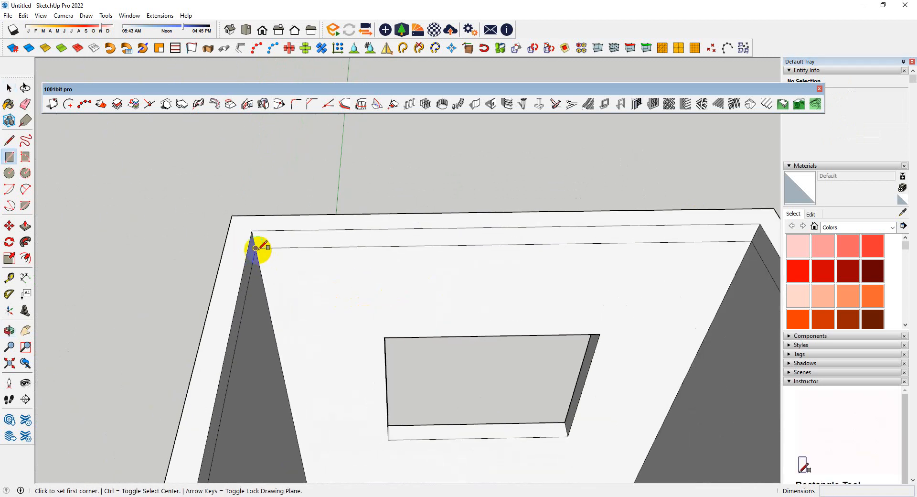
click(256, 247)
scroll(143, 225, down, 3)
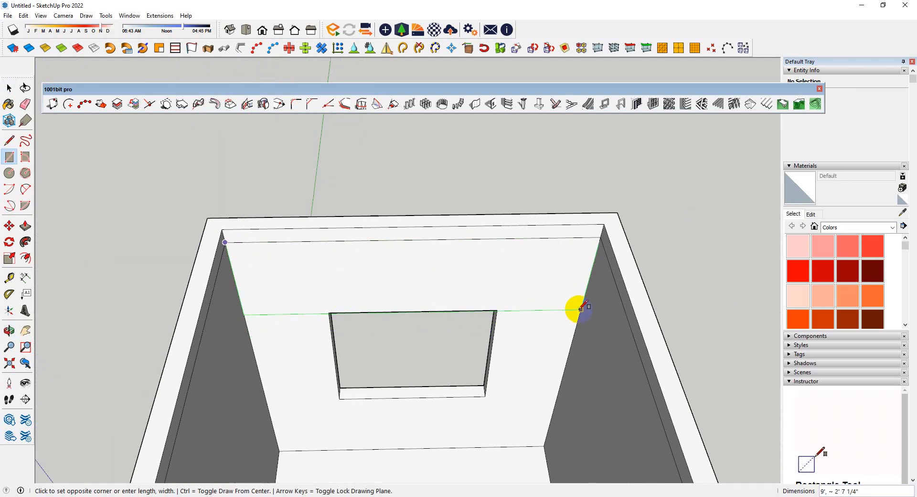
key(space)
- Measure the vertical distance from the window's upper left corner to the slab line on the wall
middle_drag(581, 308, 381, 285)
key(t)
click(324, 323)
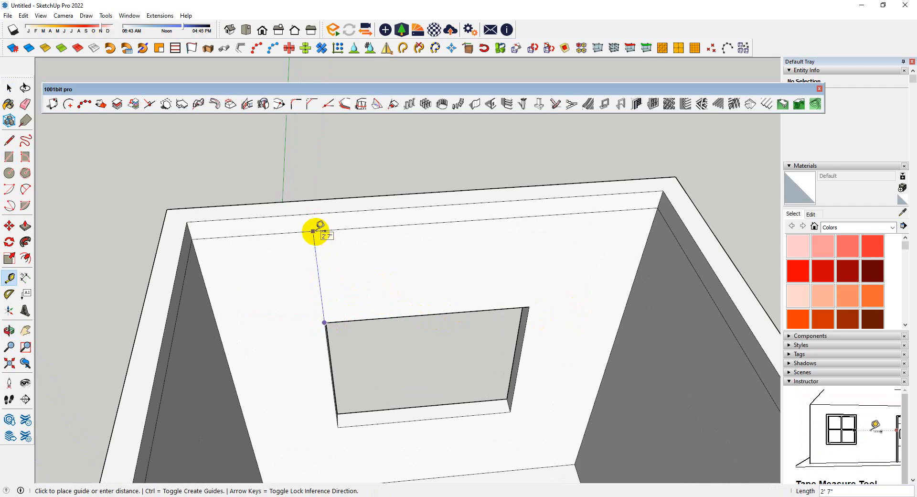
key(space)
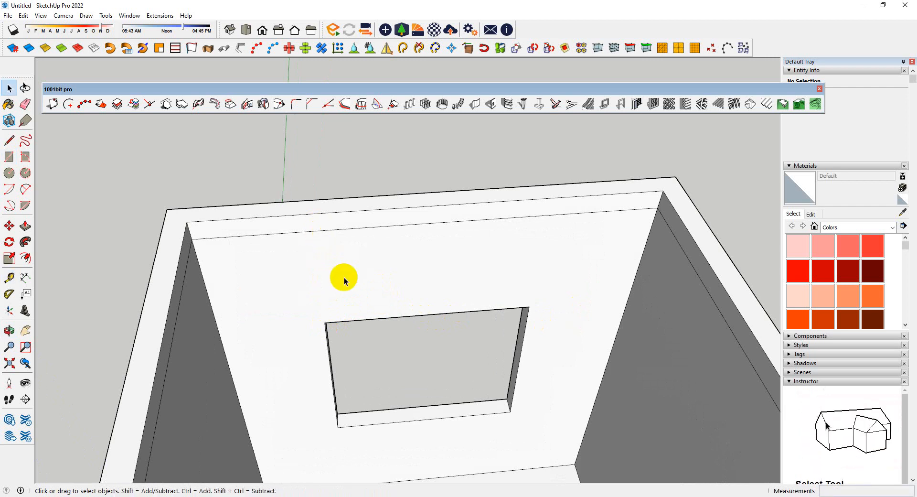
- Draw a line from the window's upper right corner to the side wall, and a rectangle from its end to the opposite slab-line corner
middle_drag(342, 277, 347, 288)
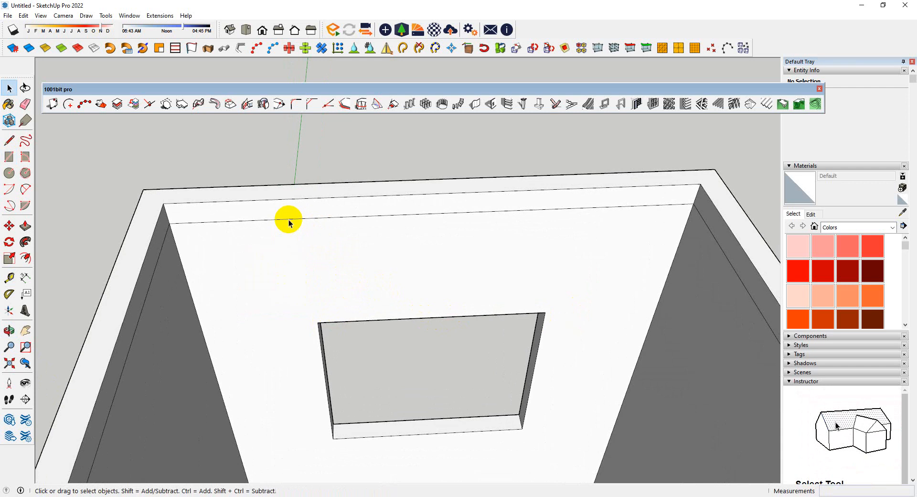
key(l)
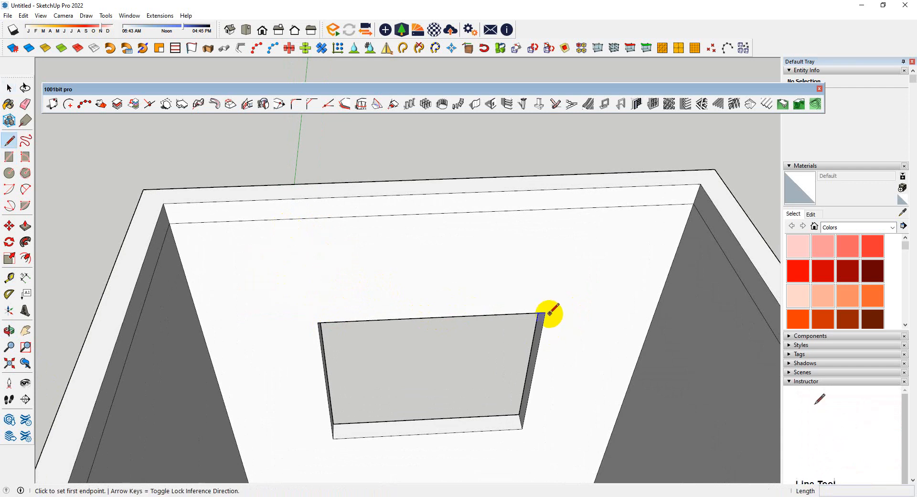
click(545, 313)
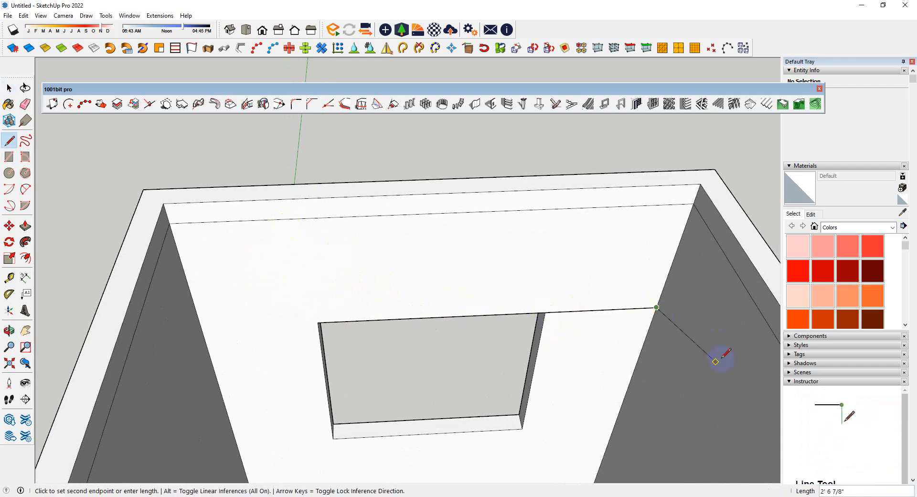
key(r)
click(658, 306)
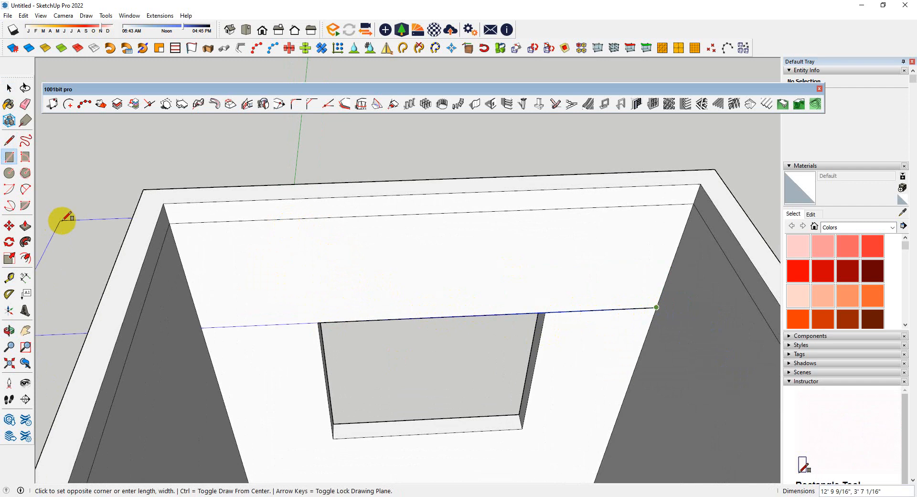
click(170, 223)
- Group the rectangle above the window, open the group and extrude its face into the room as a box
key(space)
double_click(401, 264)
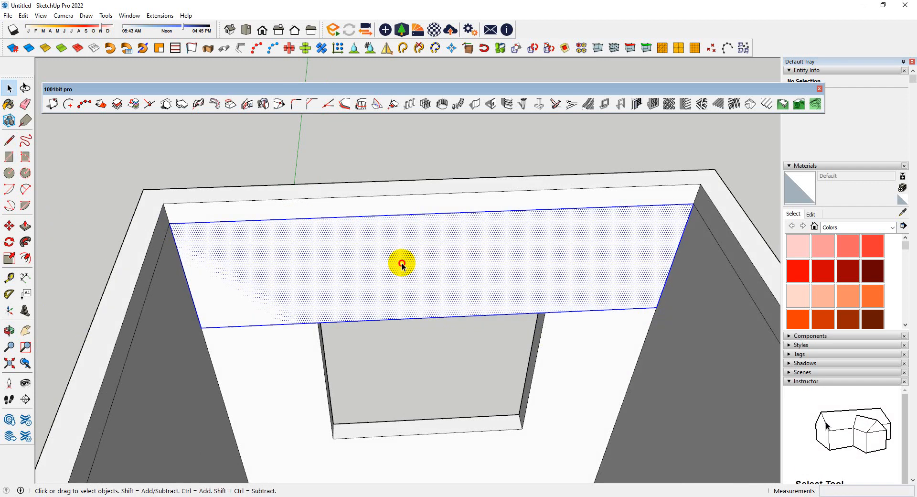
key(ctrl+g)
double_click(401, 264)
middle_drag(305, 269, 600, 311)
key(p)
click(599, 311)
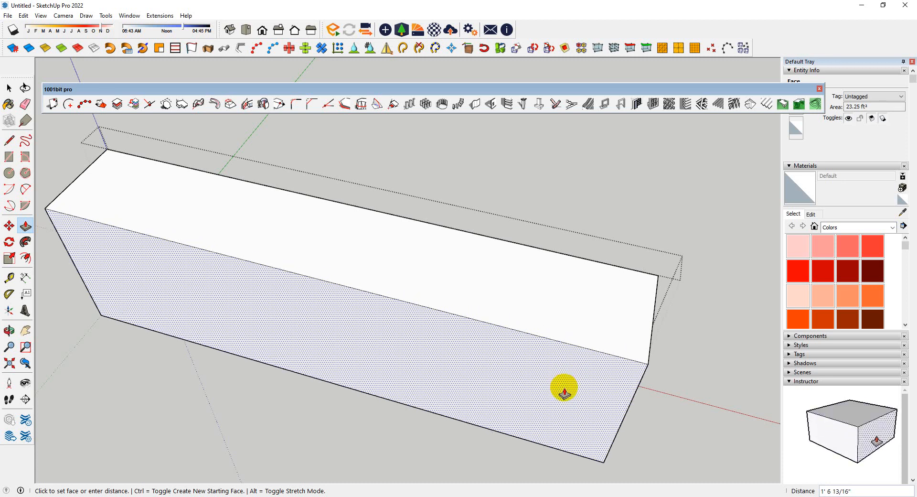
key(Return)
- Copy the left vertical edge of the box's front face 16" along the face
scroll(553, 338, down, 2)
middle_drag(538, 344, 456, 363)
scroll(498, 348, up, 2)
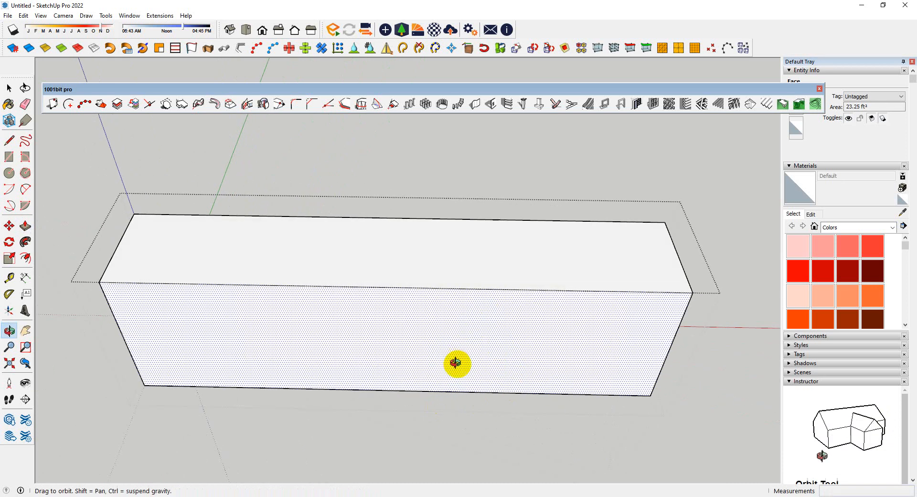
key(space)
click(113, 323)
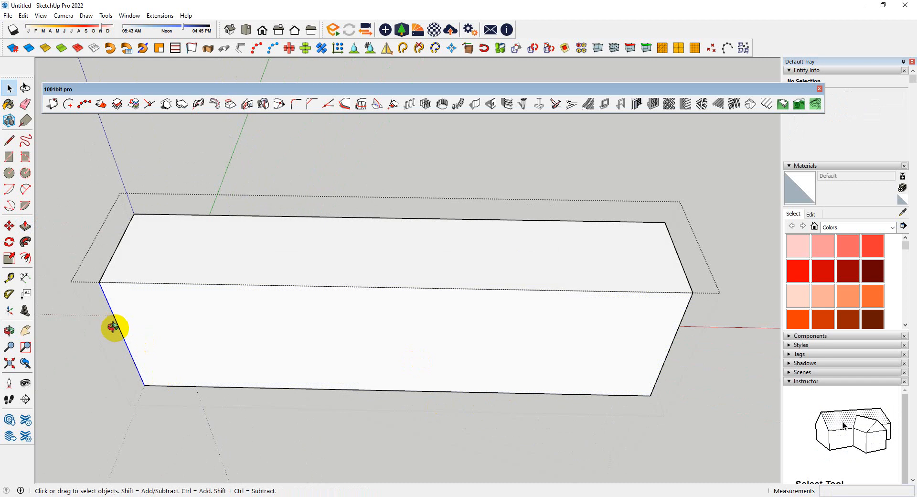
scroll(91, 298, up, 3)
key(m)
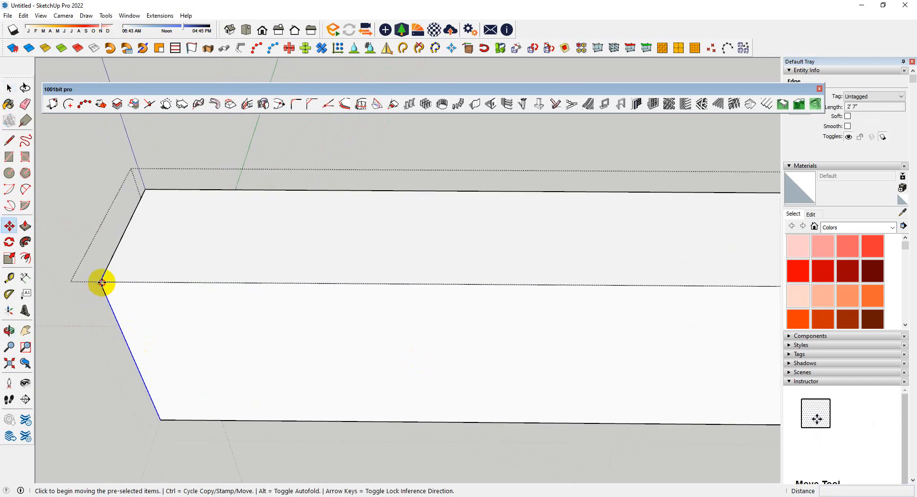
click(101, 283)
key(Escape)
scroll(201, 290, down, 2)
middle_drag(209, 311, 211, 287)
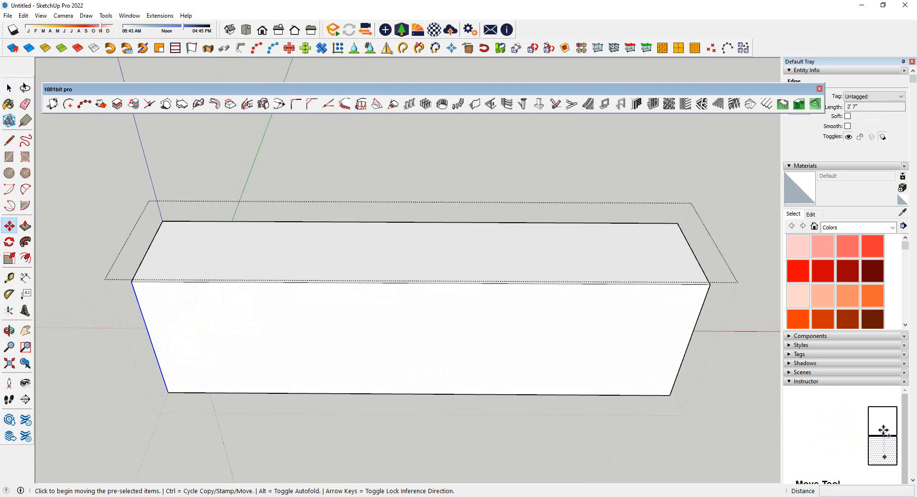
click(130, 284)
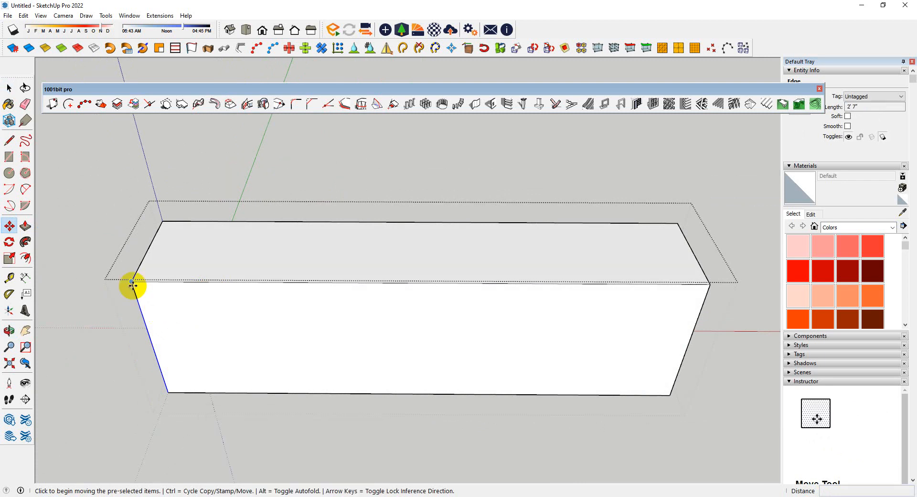
key(ctrl)
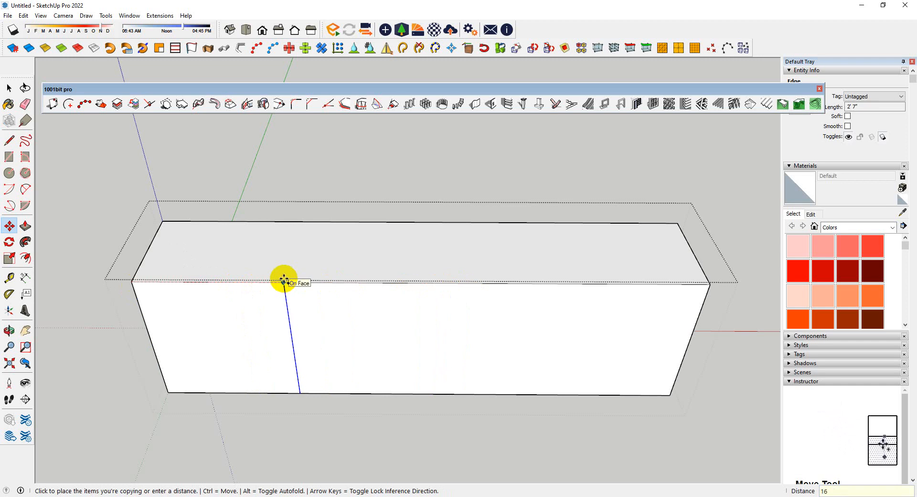
text(16)
key(Return)
- Copy the dividing edge another 16" along the front face and array that copy six times
scroll(167, 308, up, 2)
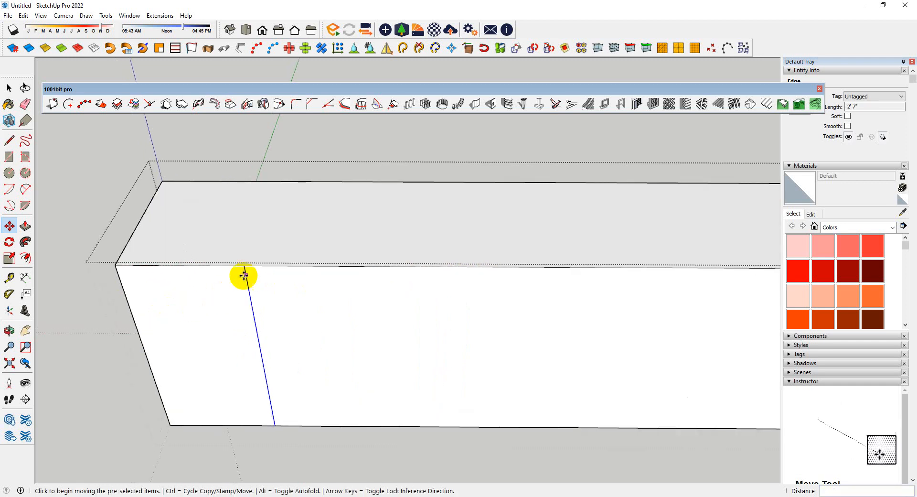
click(244, 265)
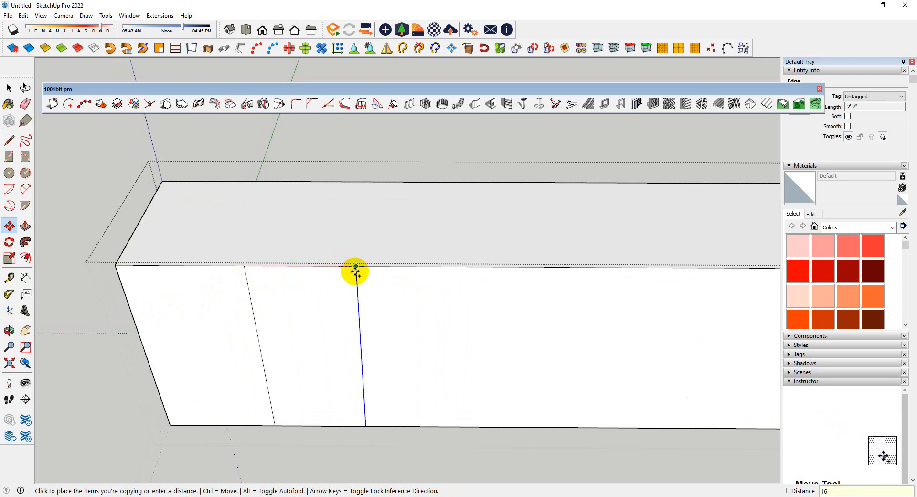
key(Return)
scroll(178, 324, down, 2)
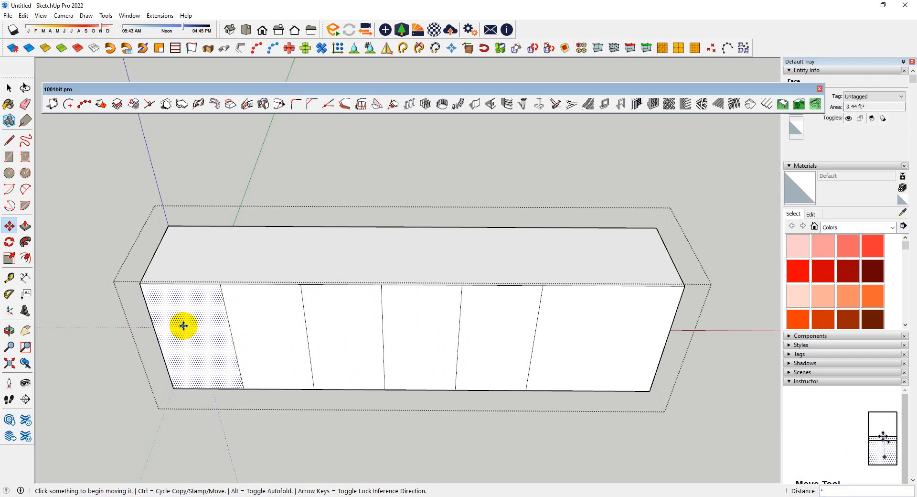
text(6)
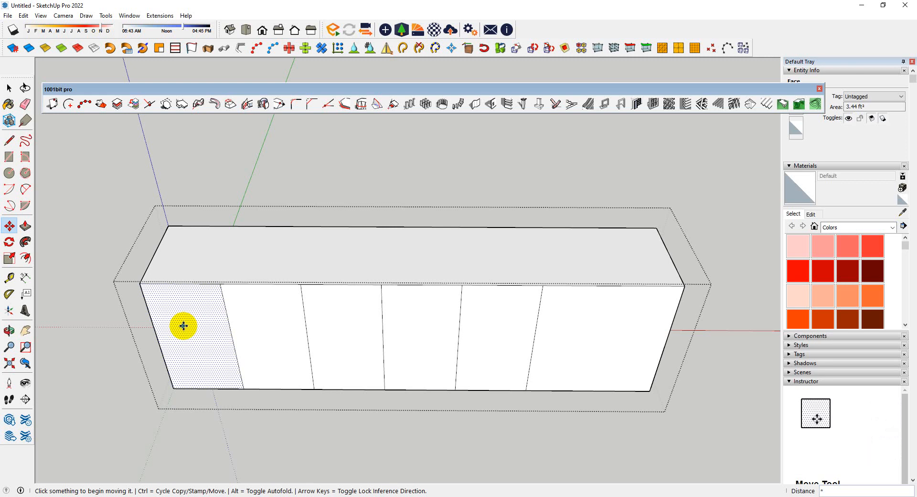
key(Return)
- Measure from the front face's left corner to the last dividing line before its far end
scroll(670, 379, up, 1)
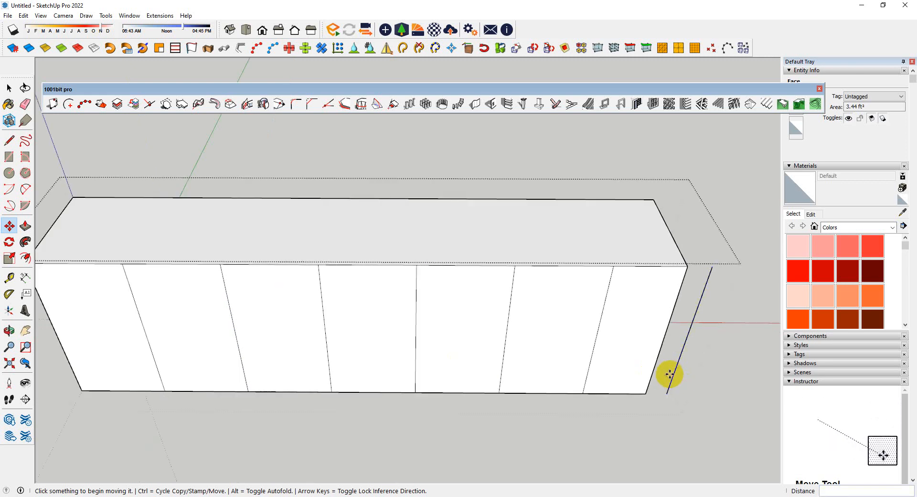
scroll(655, 365, down, 1)
key(t)
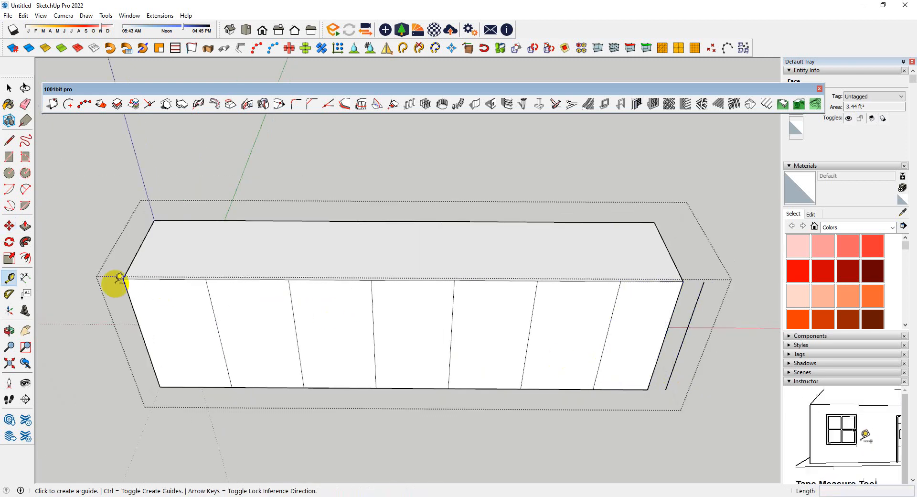
click(123, 279)
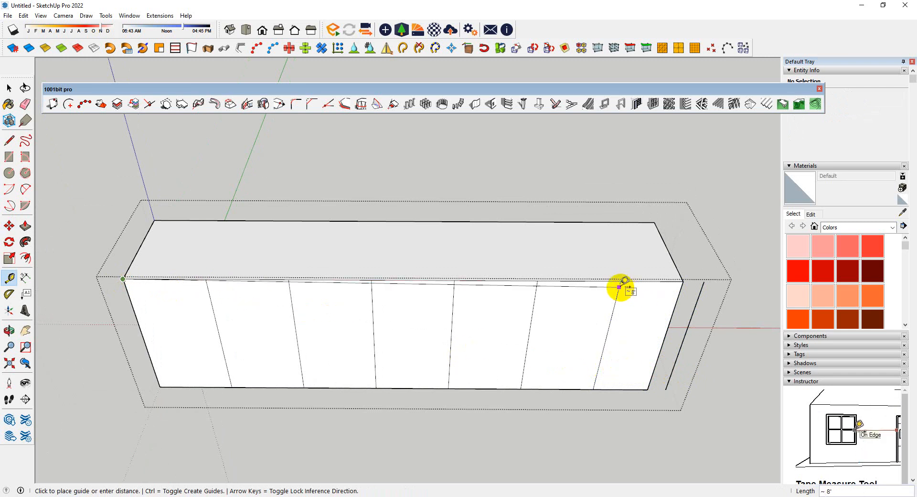
key(space)
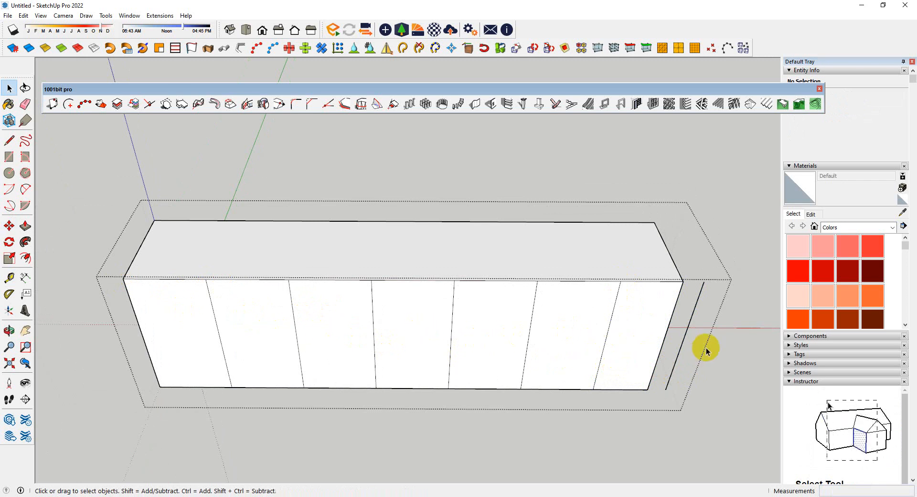
- Erase all the copied dividing edges, including the one beyond the end of the box
key(e)
click(688, 329)
drag(656, 327, 217, 328)
drag(363, 329, 458, 330)
- Copy the front face's left vertical edge to its opposite end and divide the span into six equal parts with /6
key(space)
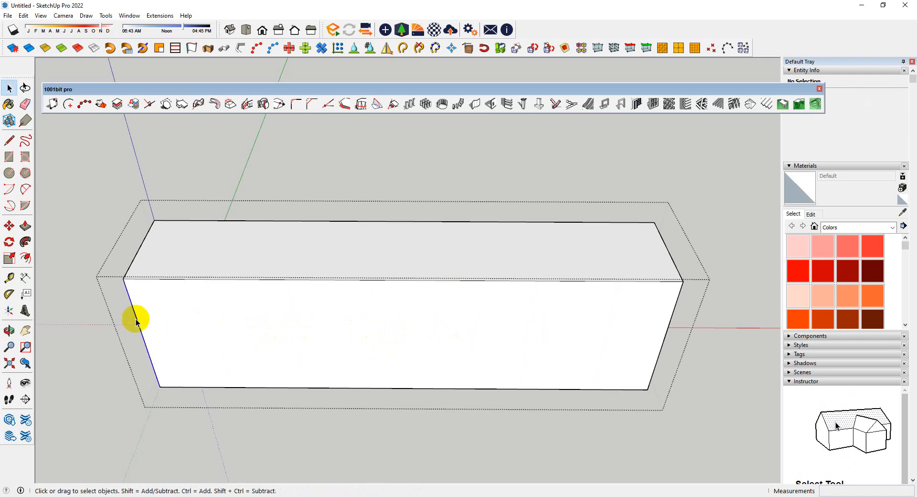
click(136, 321)
key(m)
key(ctrl)
click(122, 279)
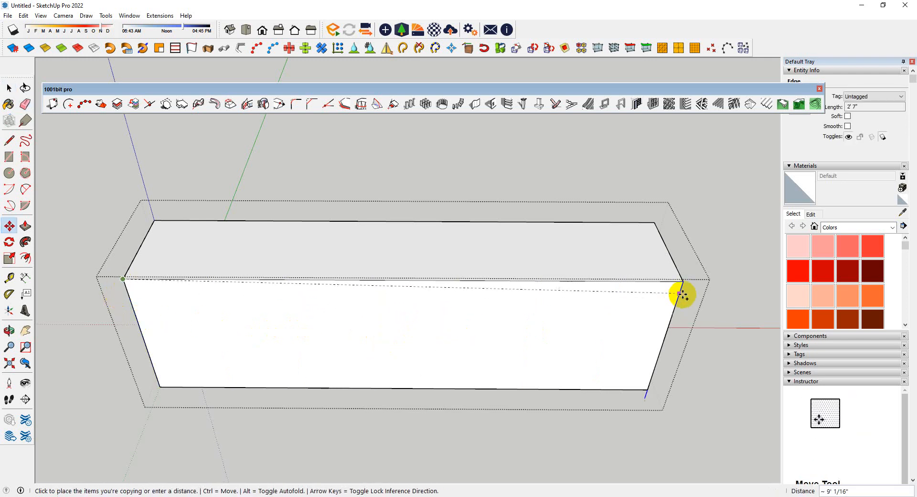
click(681, 284)
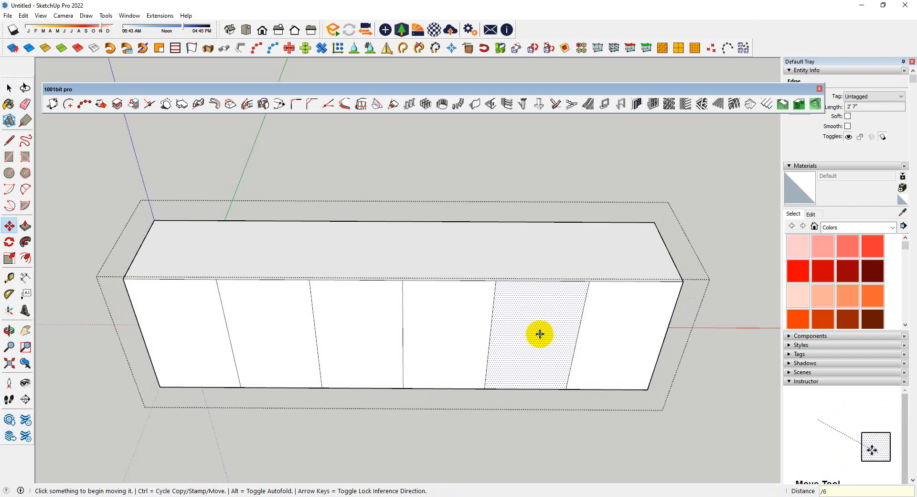
- Measure the width of the rightmost division on the box's front face
key(t)
click(589, 280)
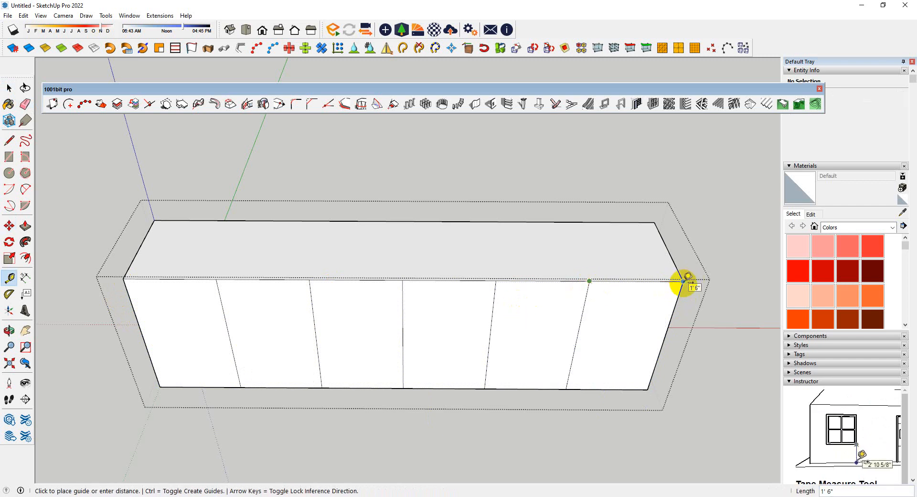
key(space)
- Close the box group and examine the divided box in place above the window
scroll(523, 350, down, 3)
middle_drag(503, 375, 585, 347)
key(Escape)
scroll(584, 347, up, 2)
scroll(403, 348, down, 2)
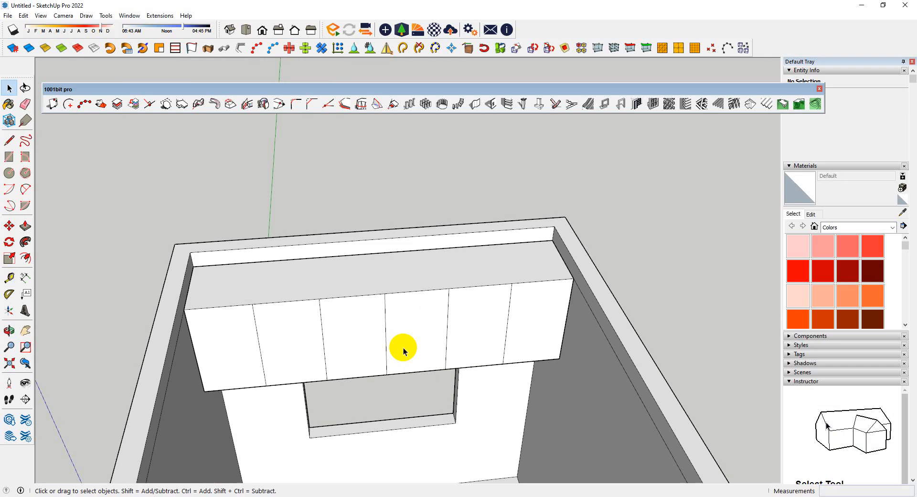
middle_drag(403, 348, 532, 345)
scroll(464, 322, down, 3)
scroll(506, 282, up, 3)
- Open the box group and push/pull its rightmost front panel along the side wall to the opposite wall, forming an L-shape
double_click(489, 293)
middle_drag(489, 292, 492, 262)
scroll(492, 261, up, 2)
key(p)
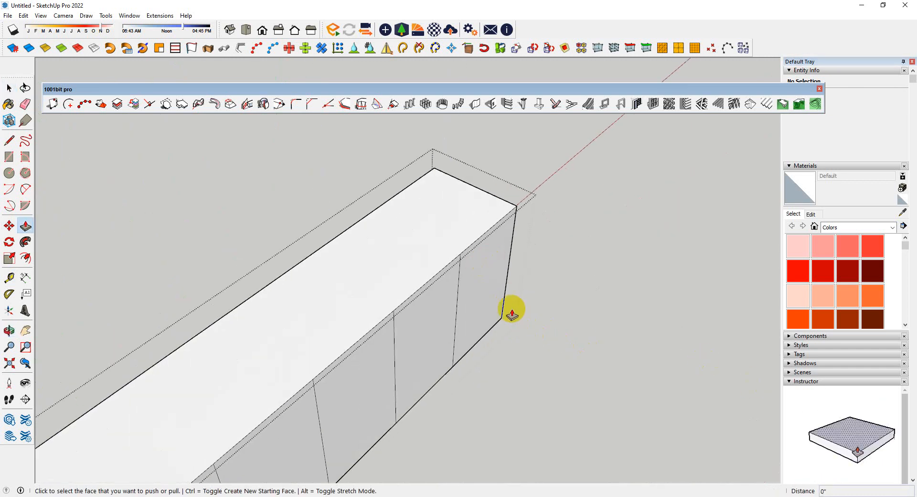
click(500, 297)
scroll(666, 379, down, 5)
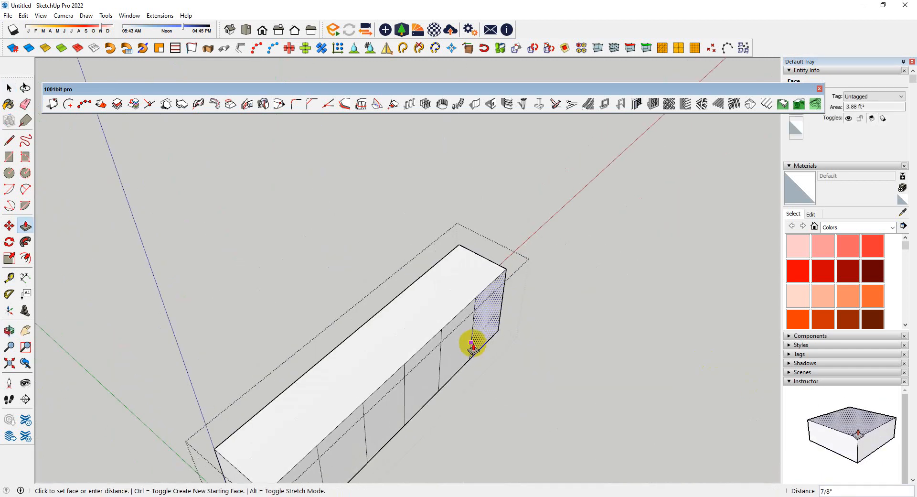
middle_drag(471, 344, 747, 313)
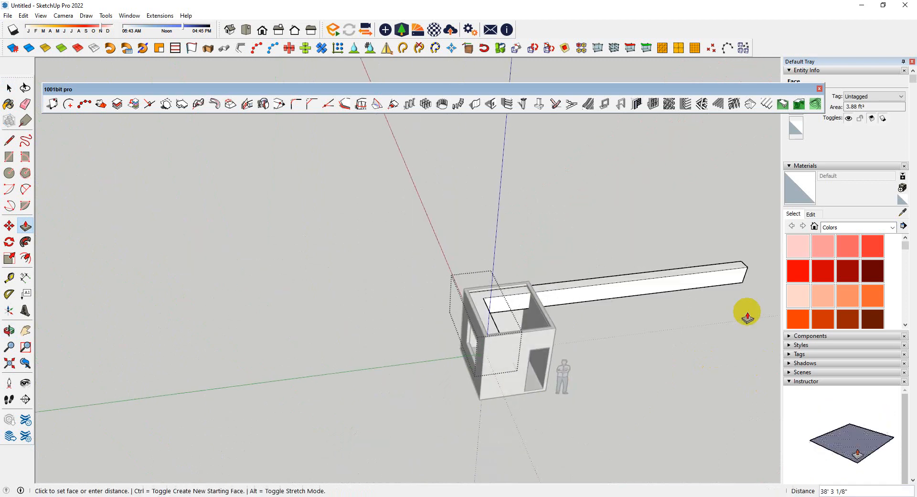
scroll(516, 308, up, 6)
middle_drag(549, 274, 450, 307)
click(553, 324)
scroll(536, 334, down, 4)
- Try to array the vertical edge at the inner corner along the new arm's front face at 16" spacing with *5
scroll(450, 308, up, 4)
key(space)
middle_drag(453, 360, 350, 334)
scroll(538, 339, up, 2)
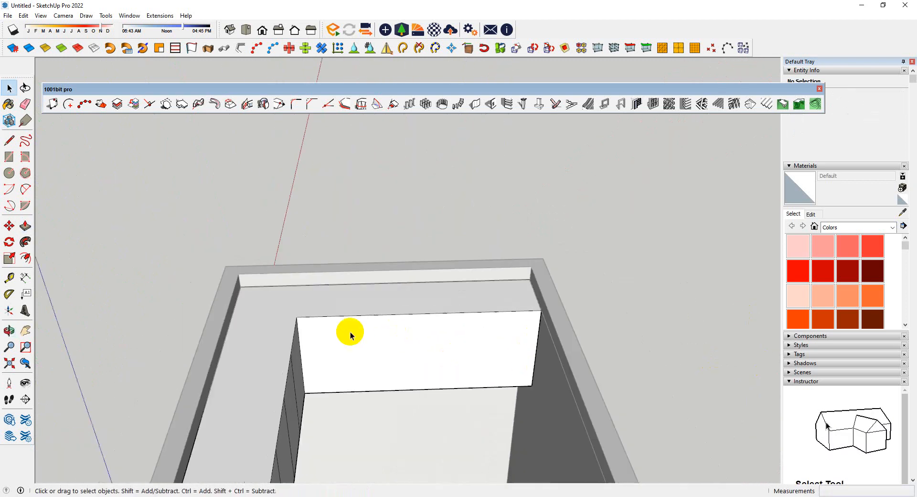
scroll(350, 334, down, 1)
scroll(493, 340, up, 4)
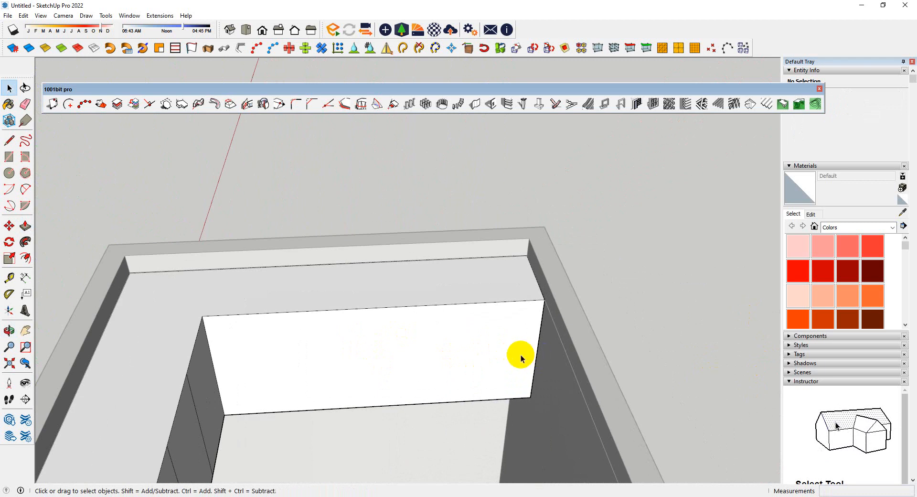
key(m)
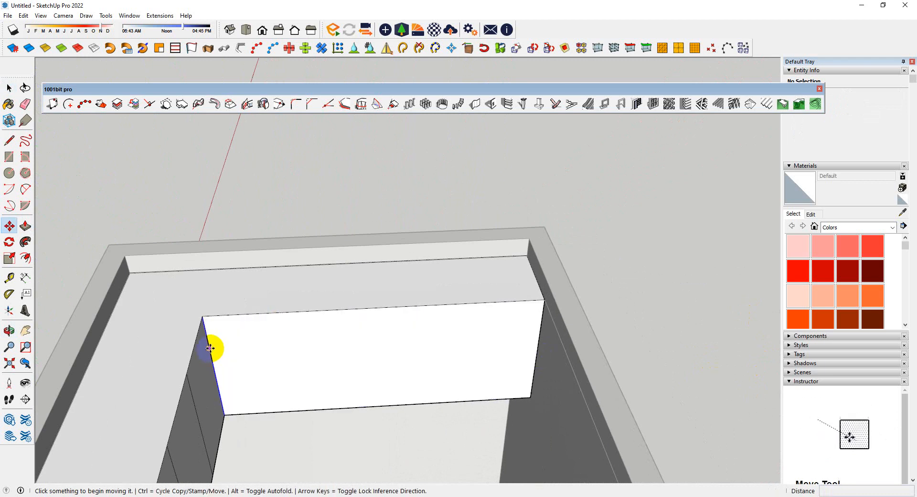
key(space)
click(209, 348)
key(m)
key(ctrl)
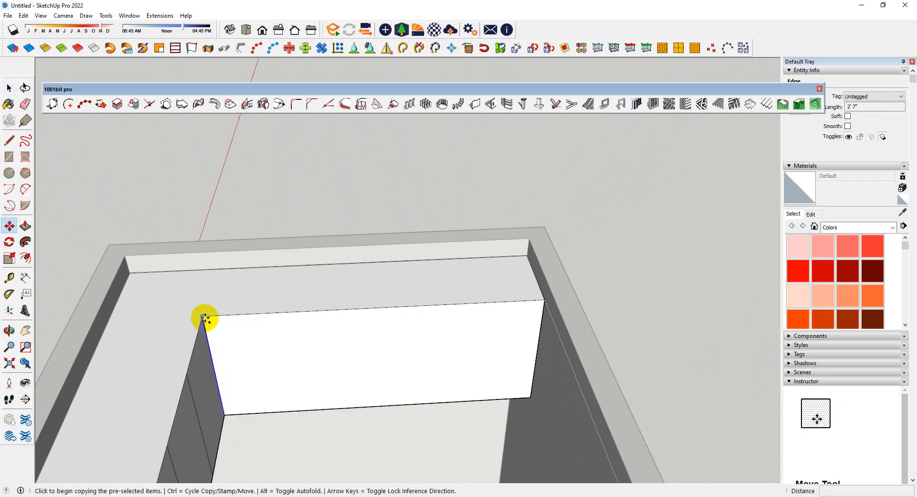
click(203, 317)
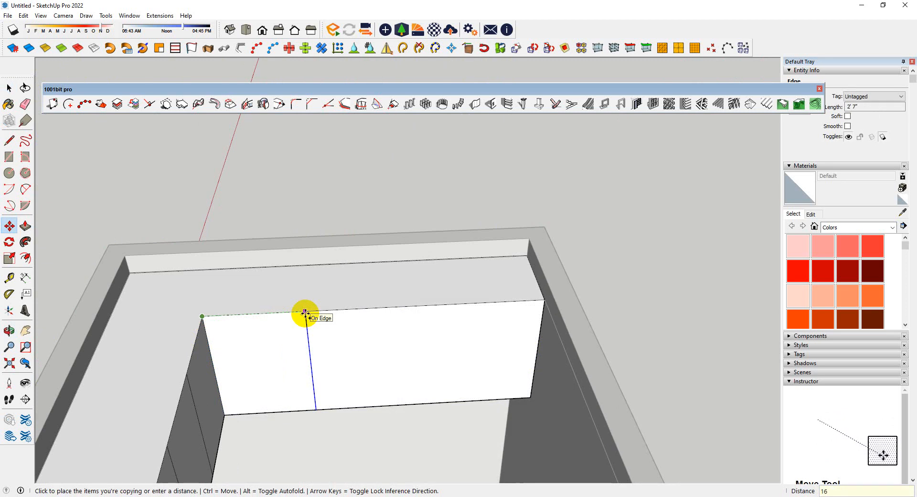
key(Return)
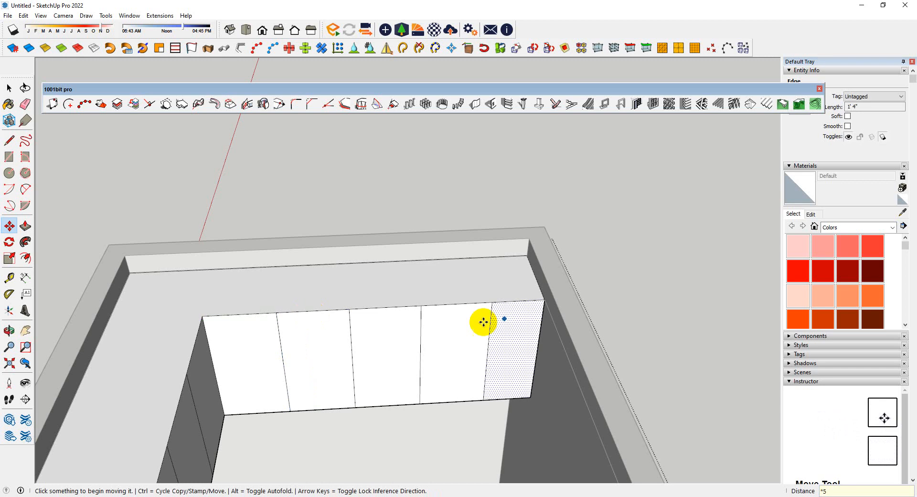
- Measure the leftover division at the far end of the new arm and undo the edge copies
key(t)
click(493, 302)
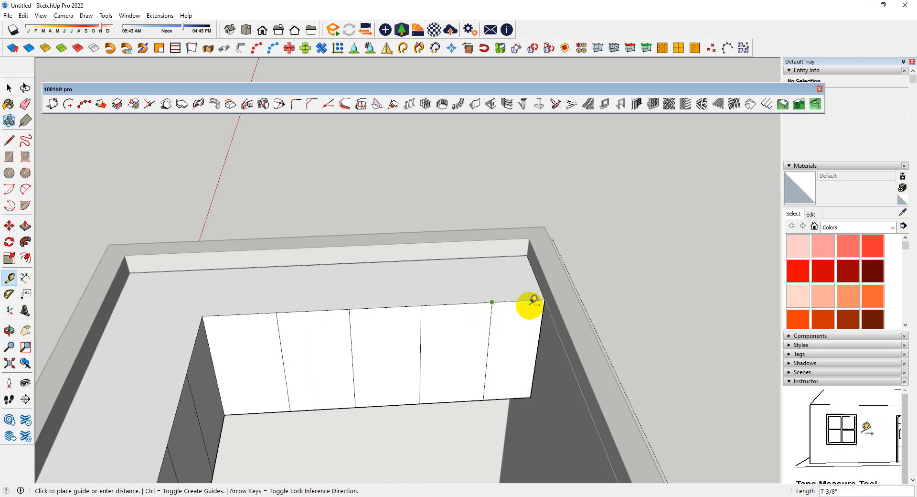
key(space)
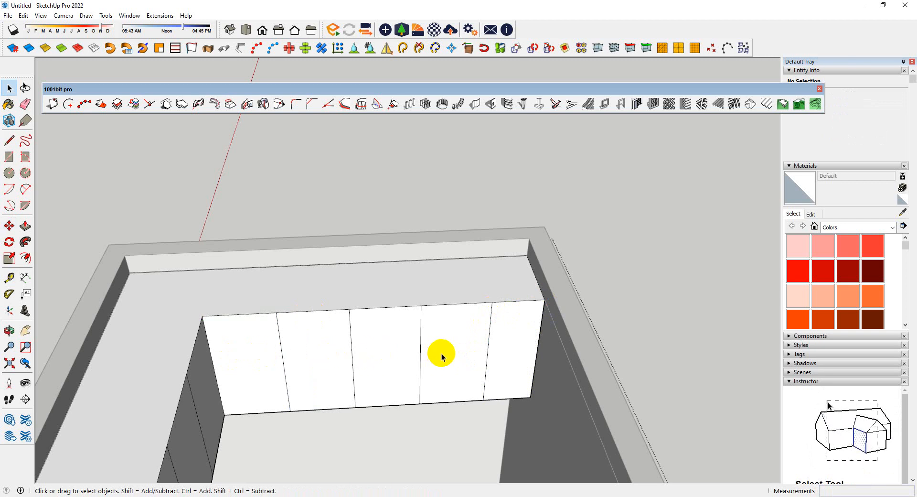
key(ctrl+z)
key(ctrl+z)
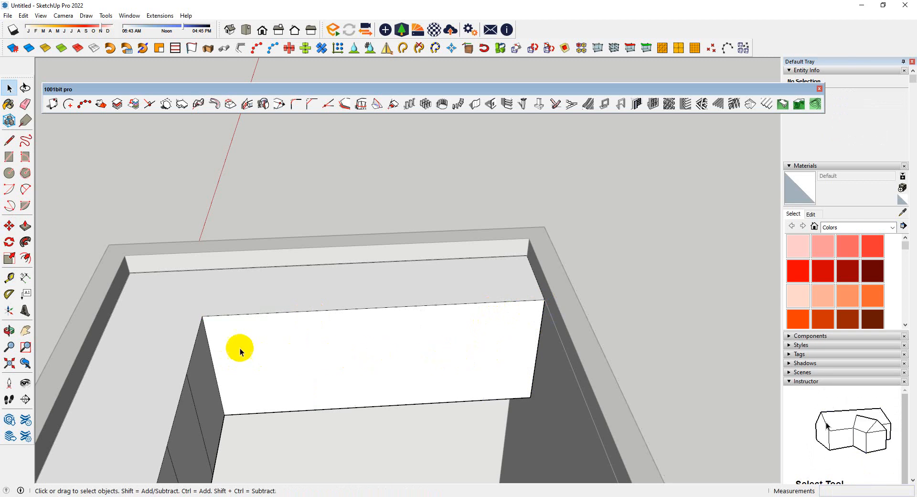
- Copy the inner corner's vertical edge to the arm's far end and divide the span into four equal parts with /4
click(210, 352)
key(m)
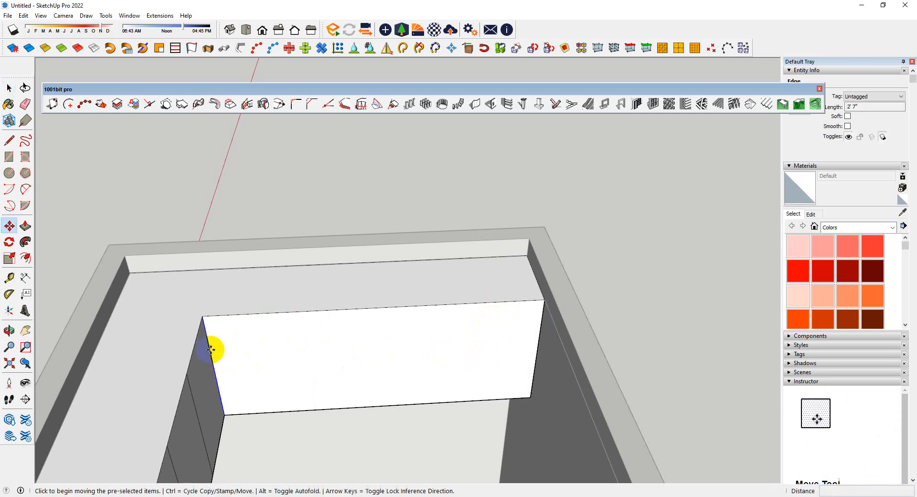
click(203, 318)
click(544, 303)
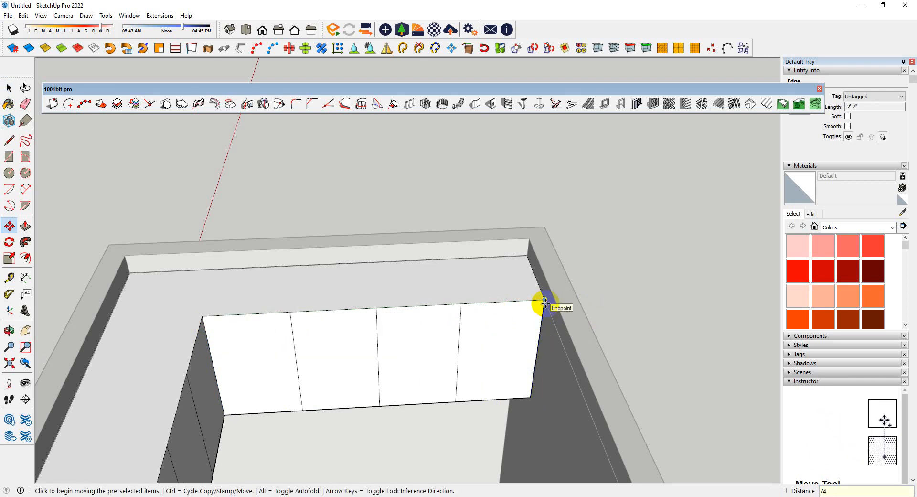
- Examine the divided fronts of the L-shaped overhead box from several sides of the room
middle_drag(557, 395, 310, 345)
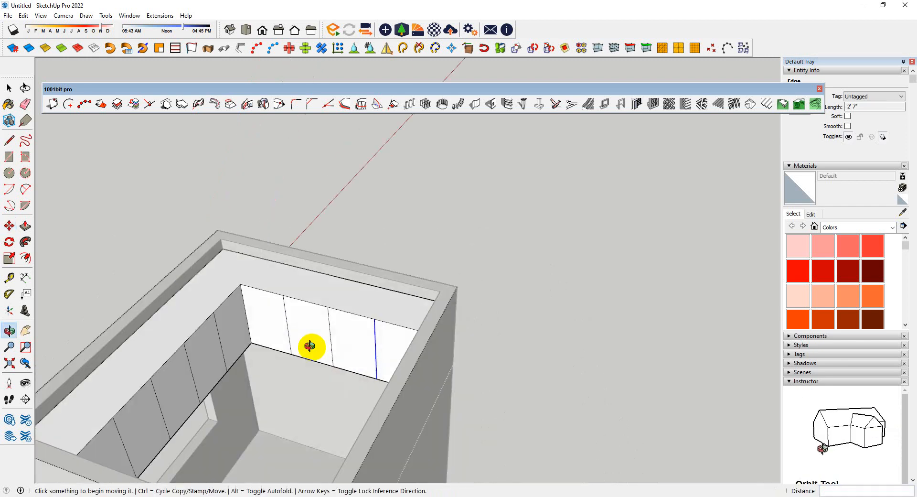
scroll(310, 341, down, 2)
middle_drag(322, 293, 244, 334)
scroll(282, 311, up, 3)
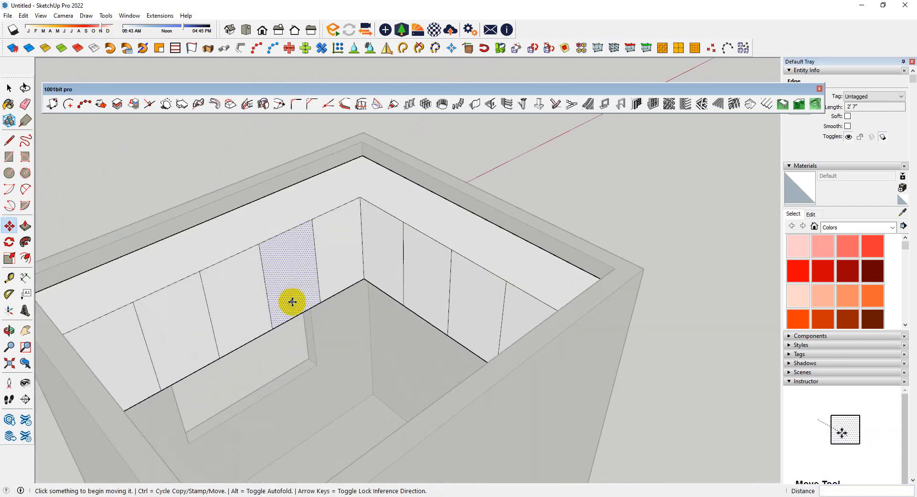
middle_drag(292, 301, 397, 276)
scroll(398, 280, down, 2)
key(space)
click(625, 367)
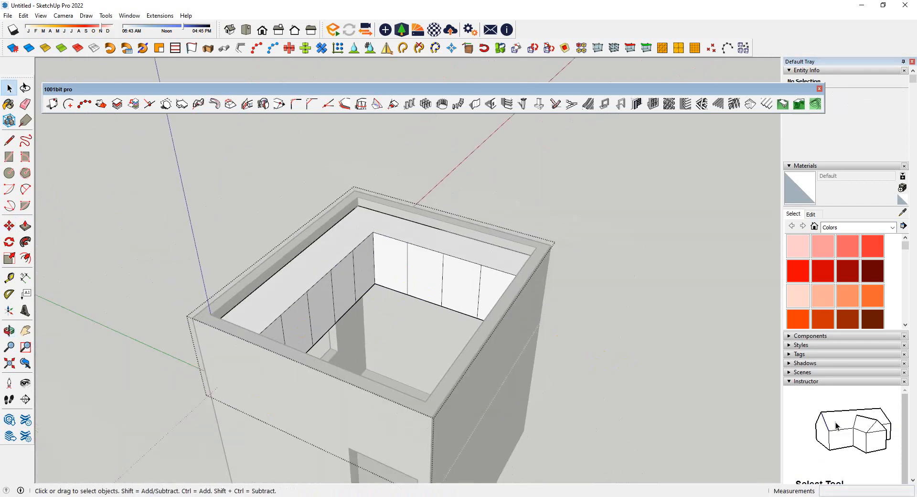
- Switch to the Google Meet call, admit the waiting participant and return to SketchUp
click(246, 496)
click(225, 475)
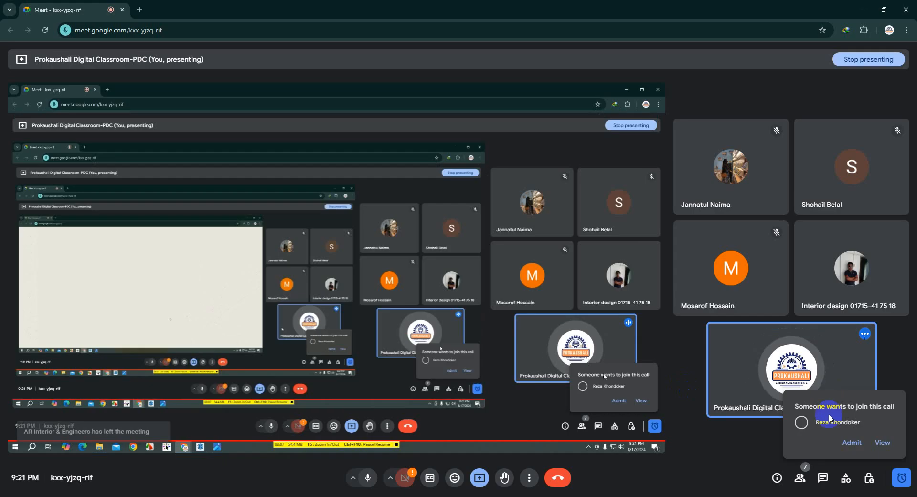
click(850, 453)
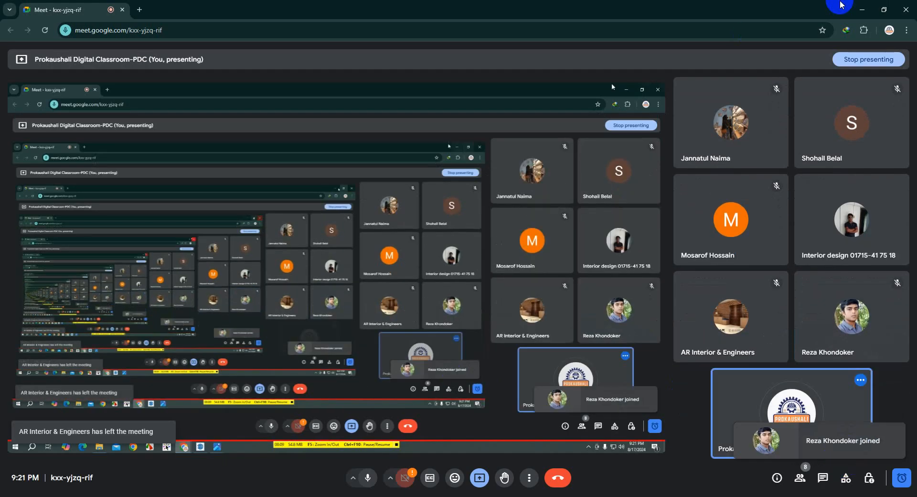
click(860, 11)
- Offset the outline of the leftmost panel above the window inward by 0.3"
scroll(278, 317, up, 3)
middle_drag(278, 317, 350, 332)
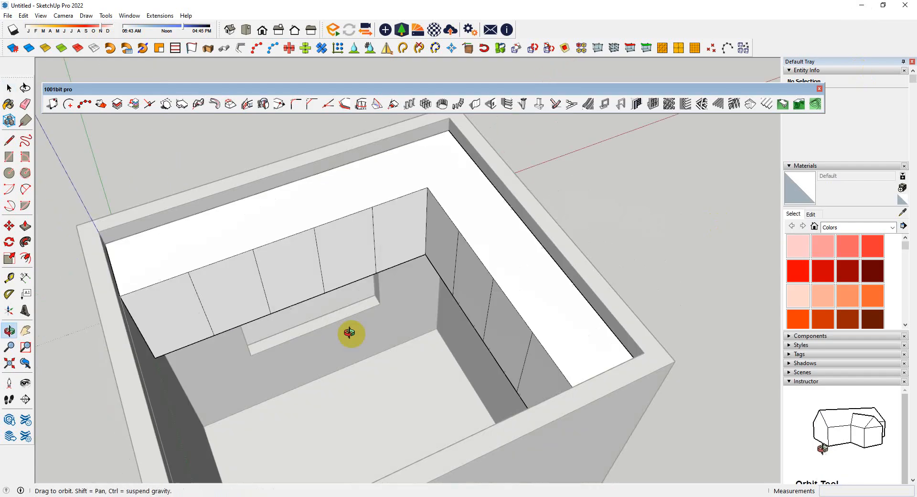
scroll(162, 243, up, 3)
middle_drag(162, 244, 235, 262)
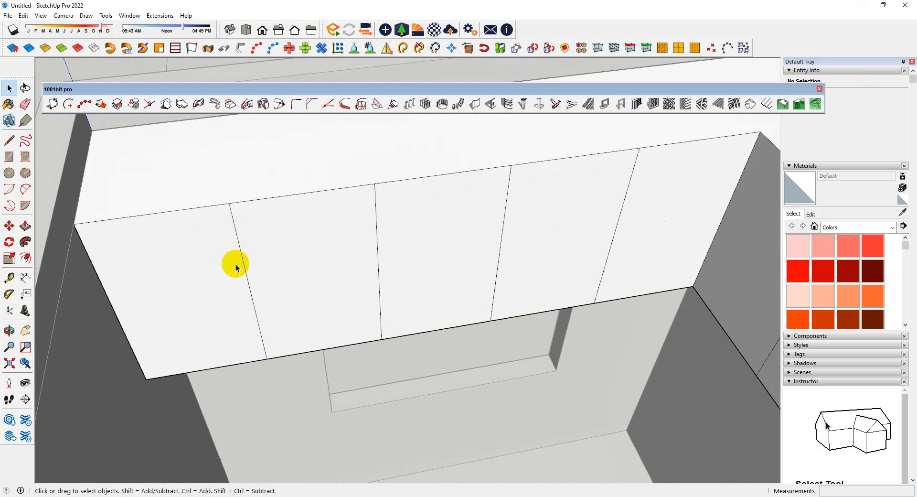
key(f)
click(234, 275)
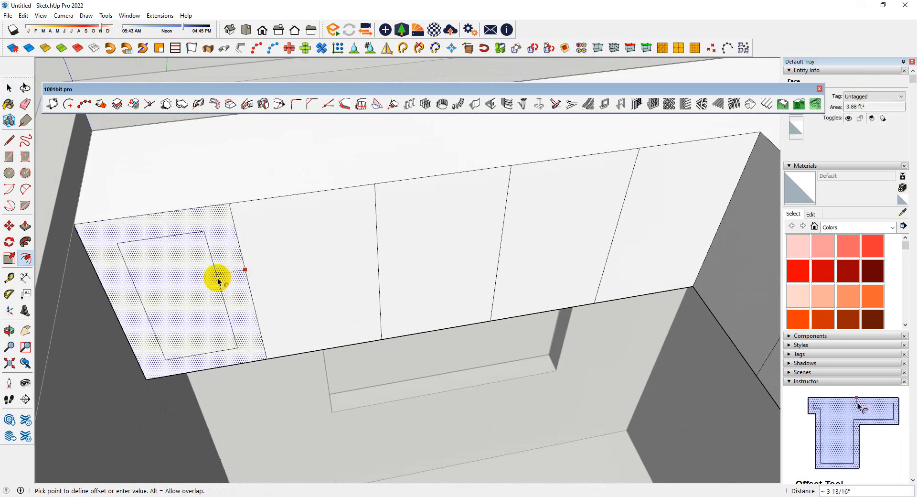
text(.3)
key(Return)
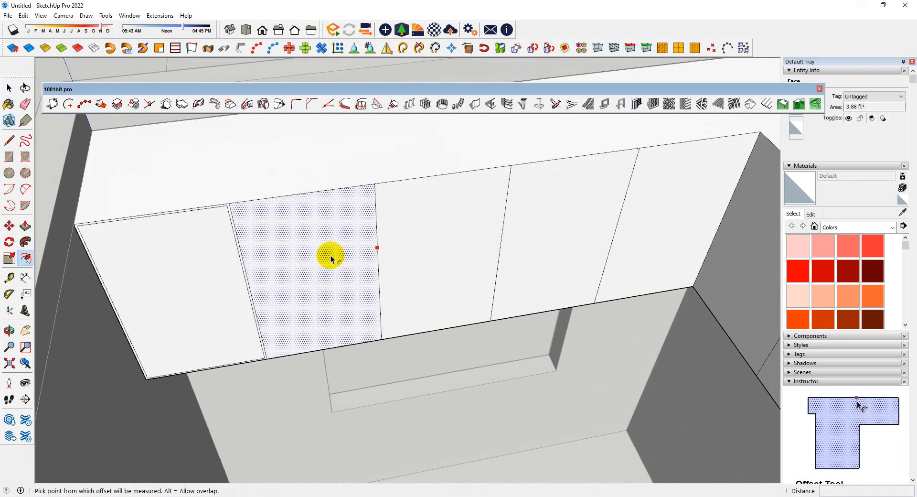
- Repeat the same inward offset on the remaining four panels above the window
double_click(329, 255)
double_click(465, 264)
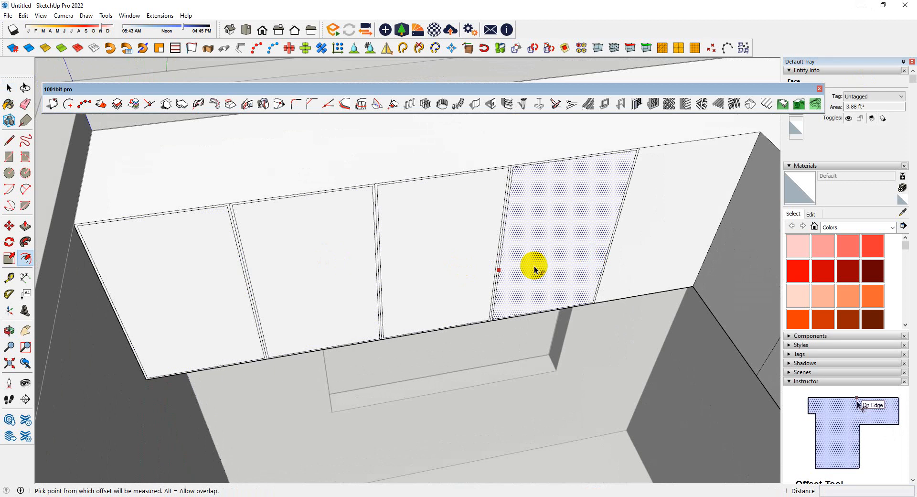
middle_drag(530, 266, 574, 239)
scroll(576, 239, up, 2)
double_click(577, 237)
- Apply the same inward offset to the four panels on the side arm of the overhead box
scroll(364, 245, down, 2)
middle_drag(354, 277, 518, 282)
scroll(552, 229, down, 1)
scroll(549, 225, up, 2)
double_click(549, 225)
double_click(614, 276)
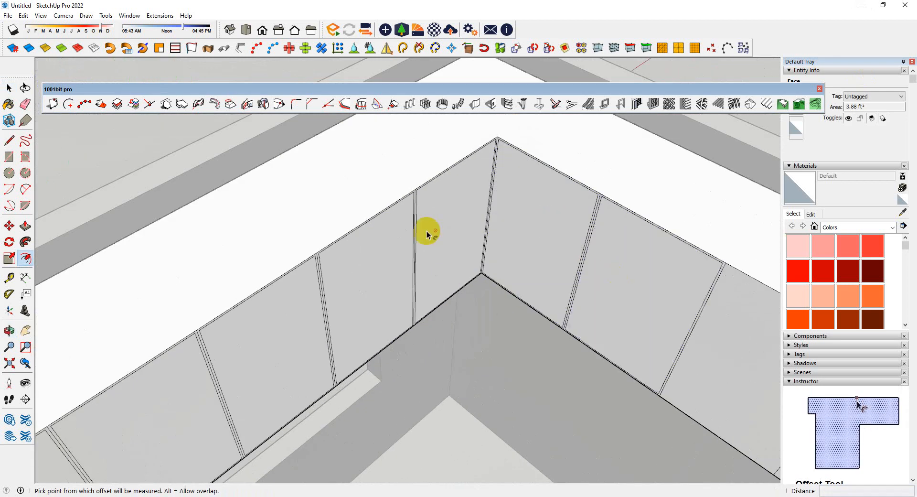
scroll(607, 301, down, 2)
scroll(603, 291, up, 2)
double_click(603, 291)
scroll(417, 246, down, 4)
middle_drag(417, 245, 616, 281)
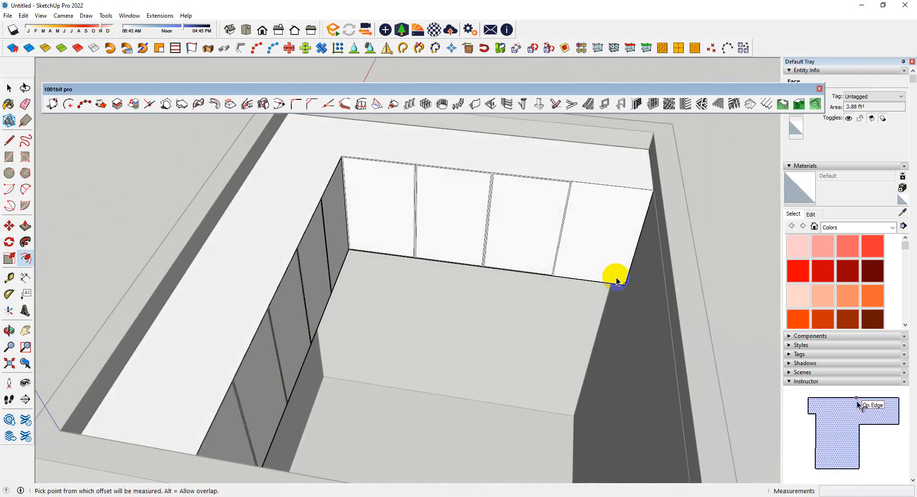
scroll(606, 229, up, 4)
double_click(605, 233)
- Erase the original dividing lines between the offset outlines of the panels above the window
scroll(513, 255, down, 1)
scroll(513, 256, down, 2)
middle_drag(559, 262, 363, 273)
scroll(323, 270, down, 2)
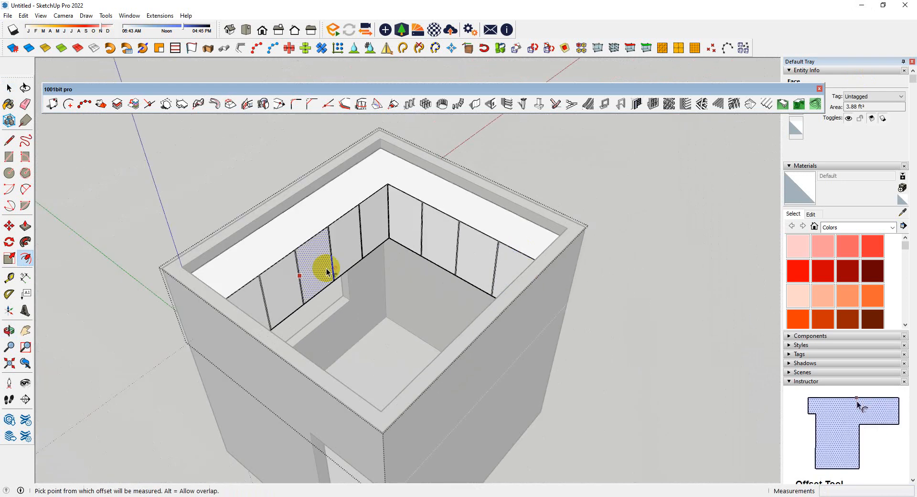
scroll(323, 271, up, 3)
middle_drag(487, 301, 281, 289)
scroll(182, 191, up, 3)
middle_drag(199, 168, 229, 186)
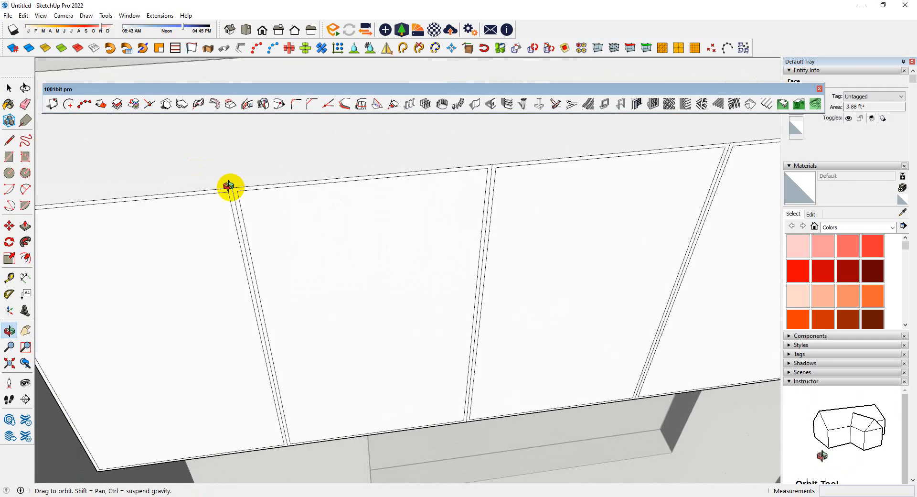
key(e)
scroll(225, 181, up, 3)
click(239, 201)
scroll(180, 231, down, 3)
scroll(497, 190, up, 4)
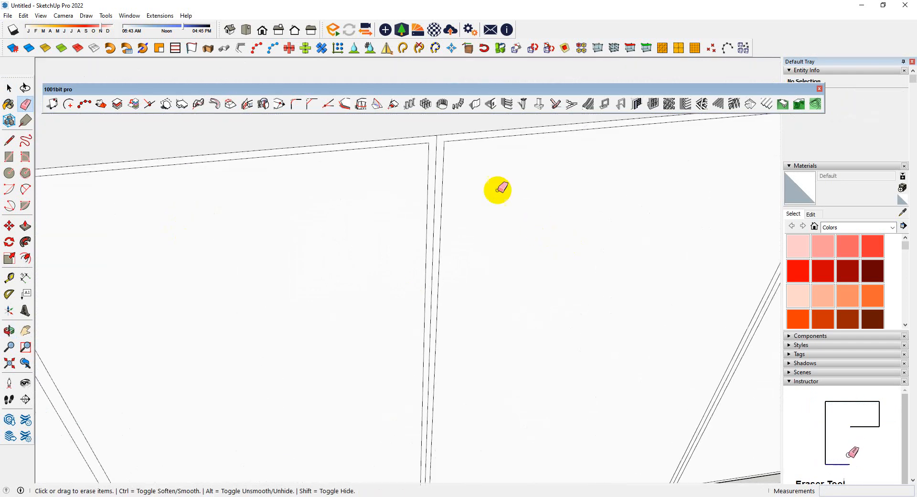
click(437, 163)
scroll(225, 252, down, 3)
scroll(613, 165, up, 3)
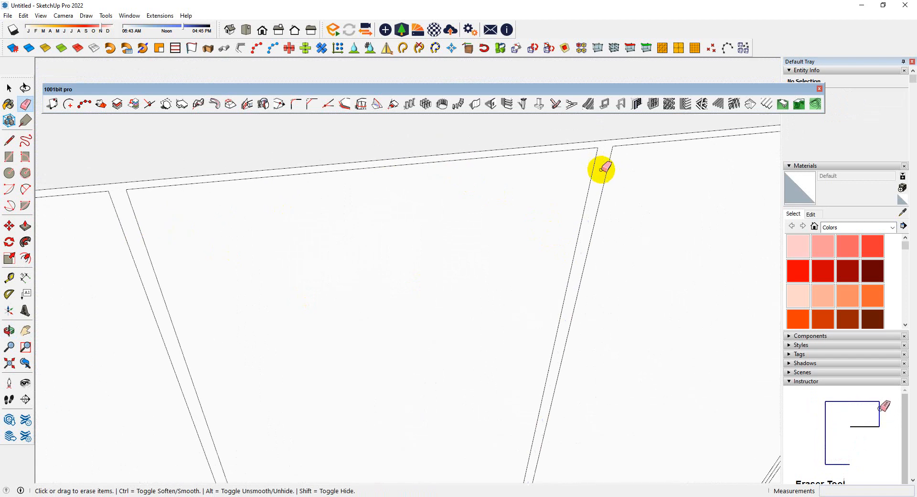
scroll(602, 168, down, 3)
scroll(715, 150, up, 3)
click(707, 150)
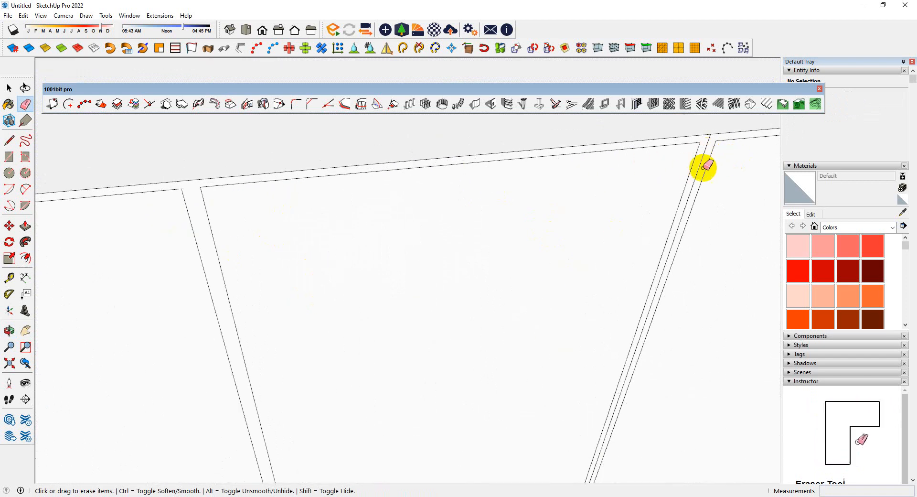
scroll(661, 217, down, 3)
scroll(720, 172, up, 3)
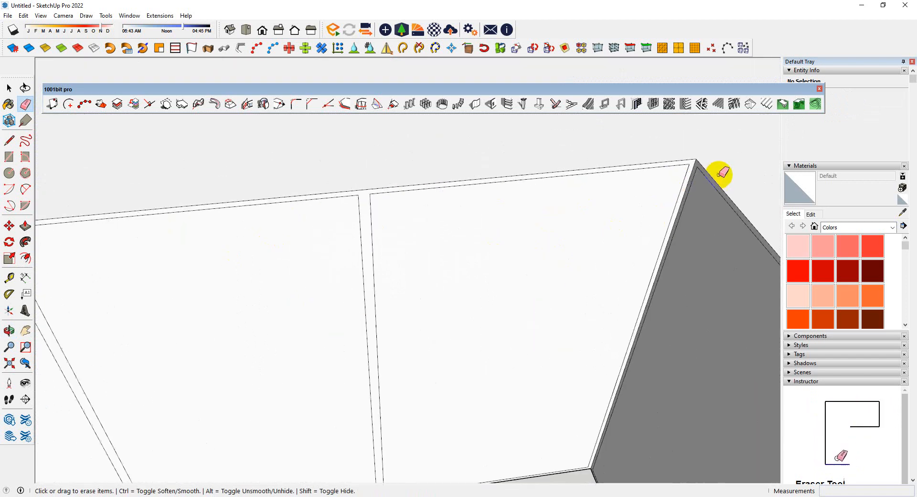
- Erase the original dividing lines between the offset panel outlines on the side arm of the box
scroll(435, 206, down, 3)
middle_drag(436, 207, 664, 125)
scroll(595, 127, up, 3)
scroll(554, 134, down, 3)
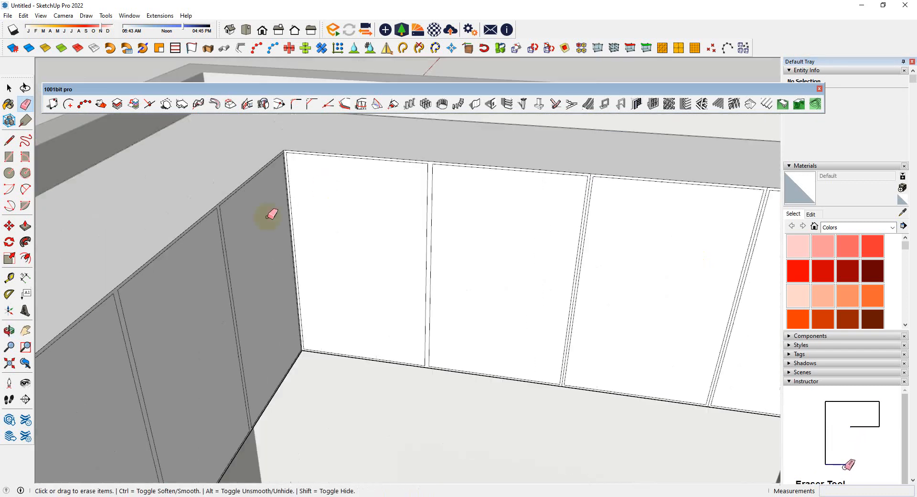
scroll(554, 152, up, 3)
scroll(669, 200, down, 3)
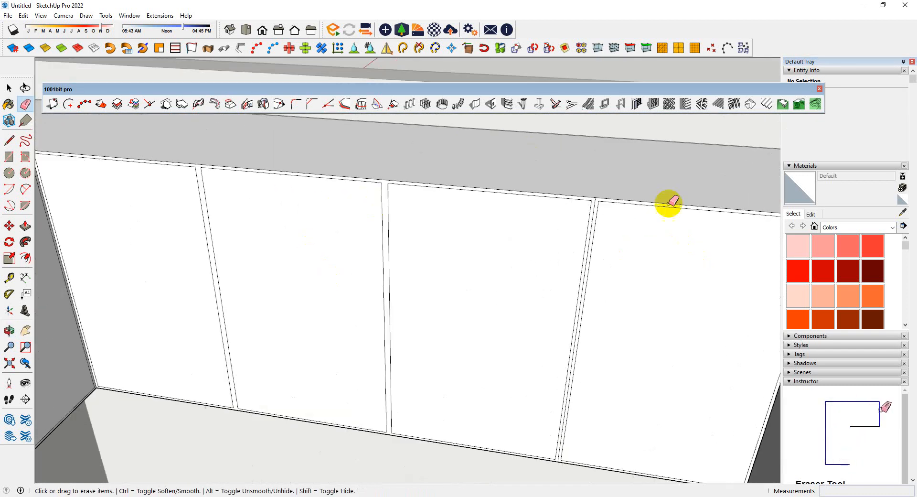
scroll(583, 196, up, 3)
scroll(380, 248, down, 3)
scroll(641, 231, up, 3)
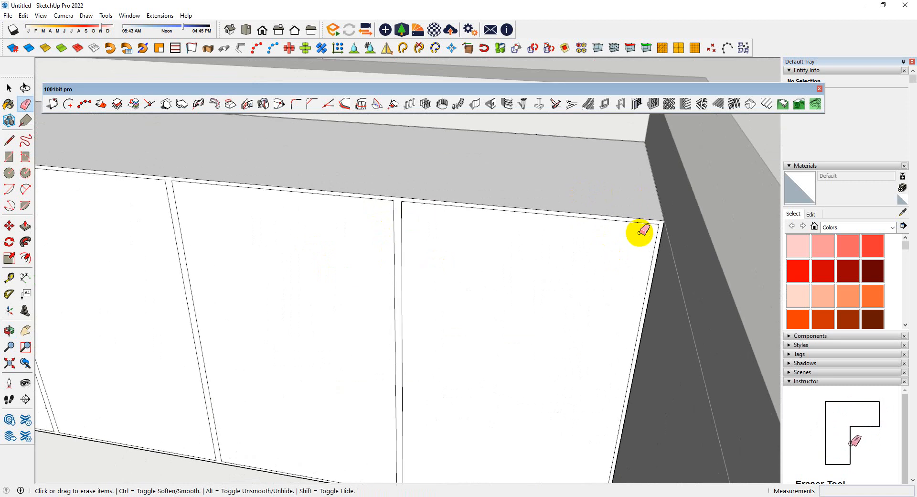
- Pull the frame strip around the door panels above the window out by 0.5" with Push/Pull
scroll(646, 229, down, 3)
middle_drag(646, 229, 514, 305)
key(e)
scroll(253, 187, up, 3)
scroll(299, 191, up, 3)
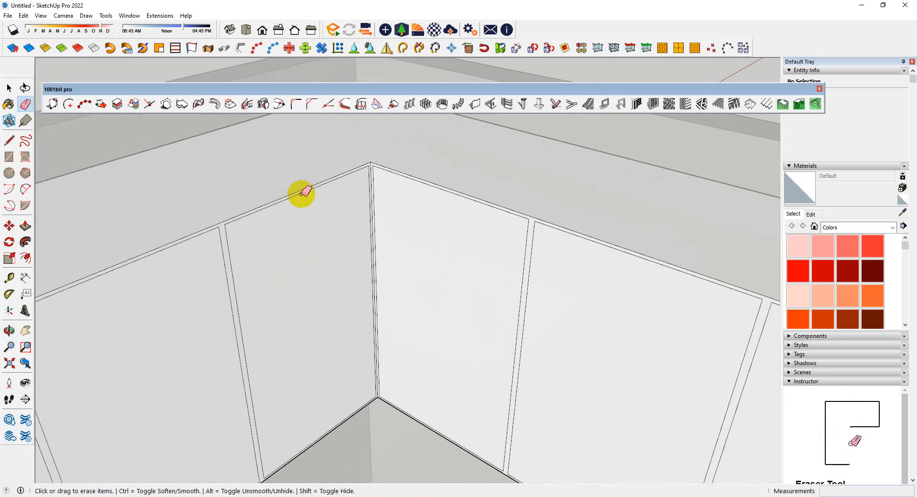
scroll(228, 228, up, 3)
scroll(258, 195, up, 3)
key(p)
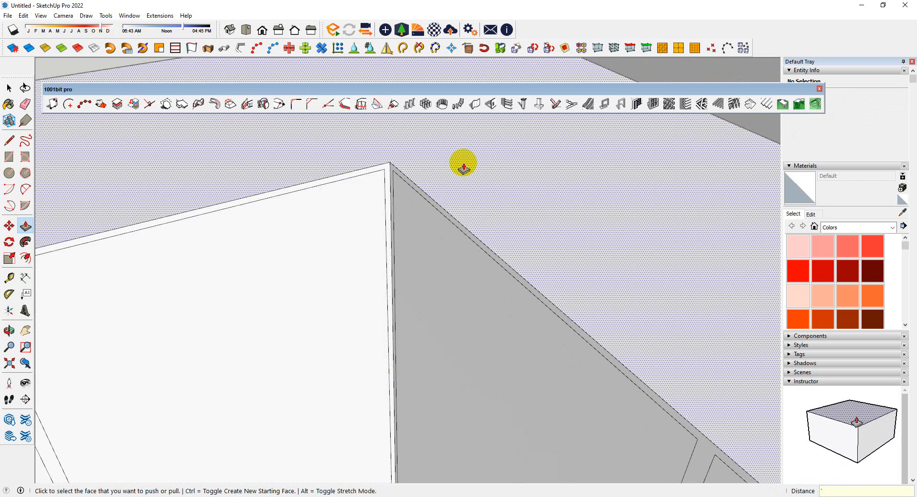
middle_drag(463, 166, 354, 289)
scroll(231, 296, up, 1)
scroll(83, 209, up, 3)
click(103, 204)
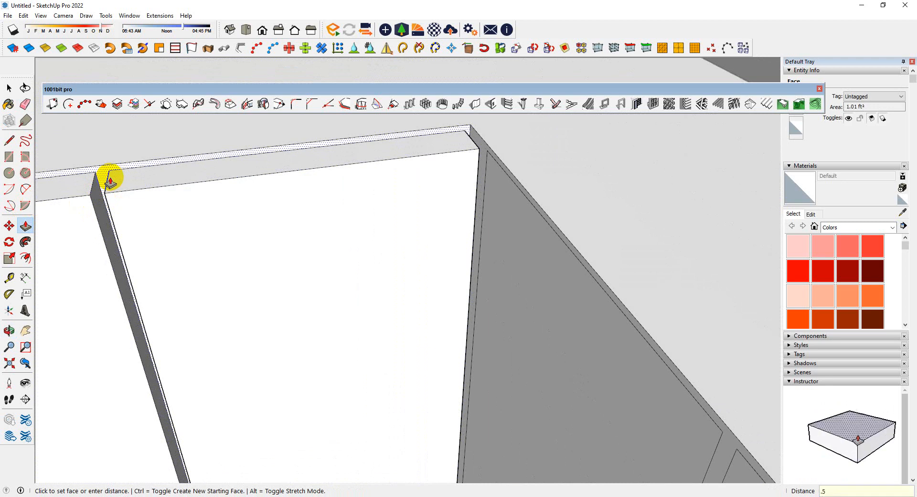
key(Return)
- Paint the five door panels above the window with the Wood Bamboo material
scroll(467, 200, down, 7)
middle_drag(618, 178, 436, 310)
click(861, 227)
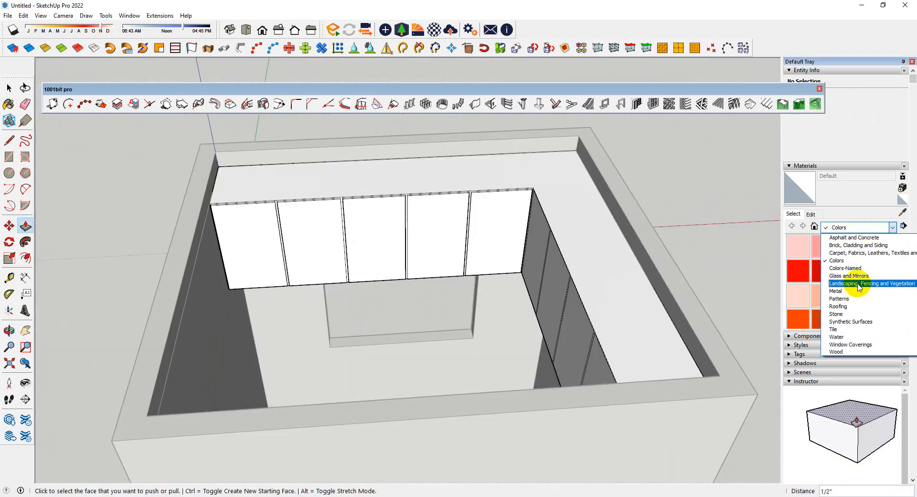
click(849, 348)
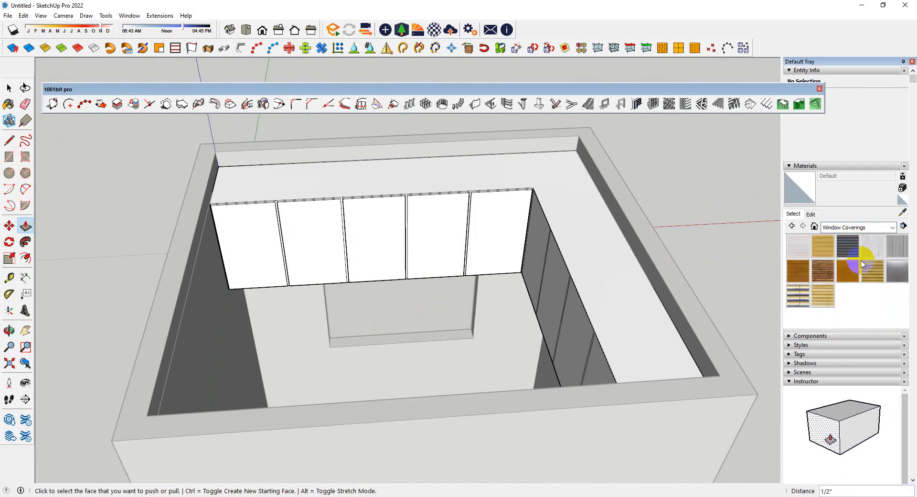
click(863, 228)
click(849, 350)
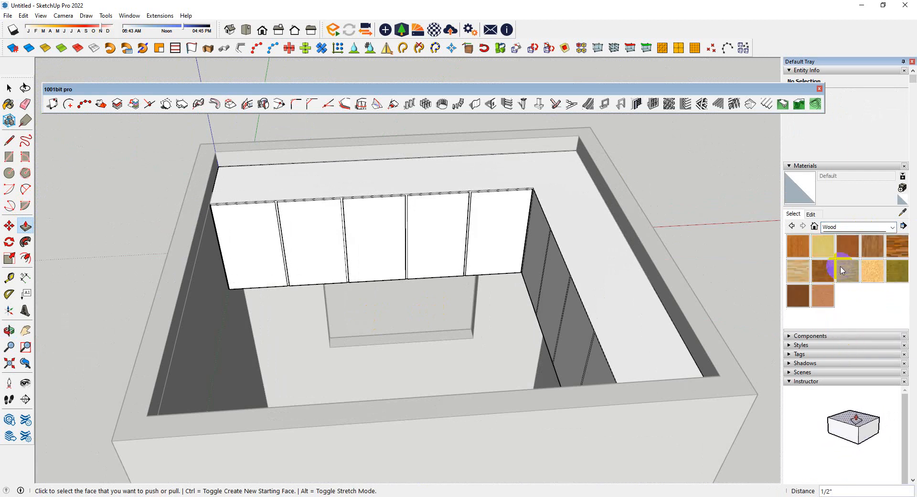
click(802, 254)
click(258, 234)
click(310, 237)
click(370, 238)
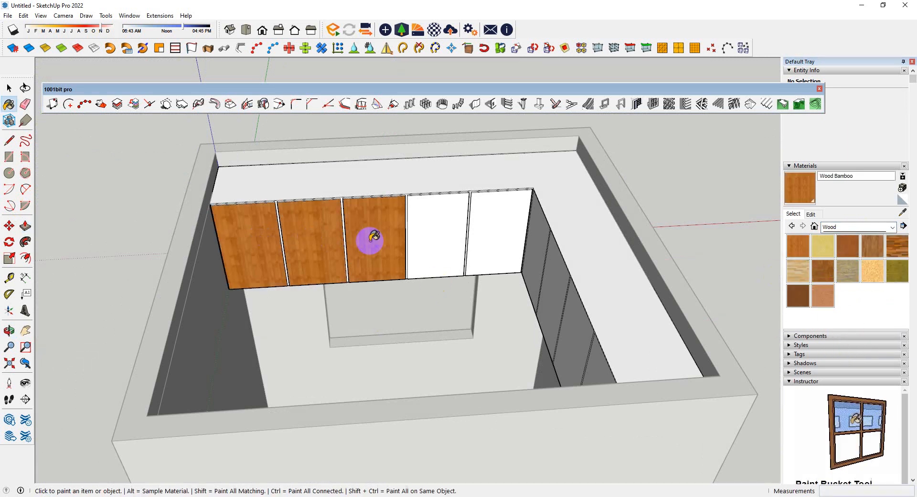
click(431, 241)
click(509, 242)
- Paint the four door panels on the side arm of the overhead cabinet with Wood Bamboo
mouse_move(375, 254)
middle_down()
mouse_move(608, 266)
mouse_move(497, 296)
middle_up()
scroll(472, 213, up, 4)
click(472, 215)
click(547, 230)
click(611, 262)
click(696, 303)
- Select all connected geometry of the overhead cabinet and paint it with Wood Bamboo
scroll(603, 287, down, 5)
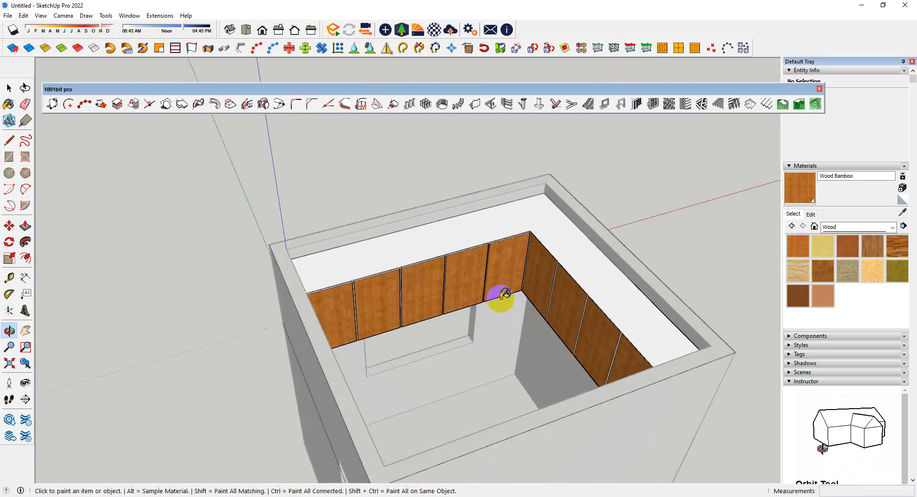
scroll(439, 271, up, 5)
scroll(439, 271, up, 3)
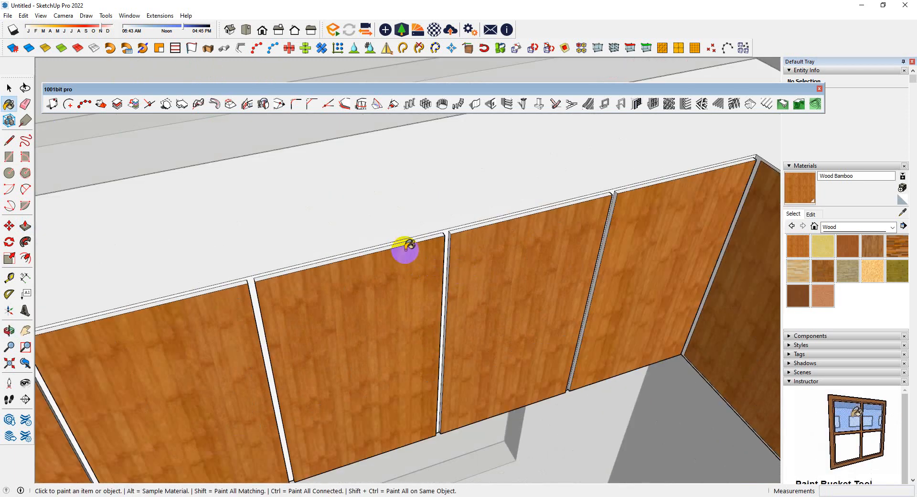
click(862, 231)
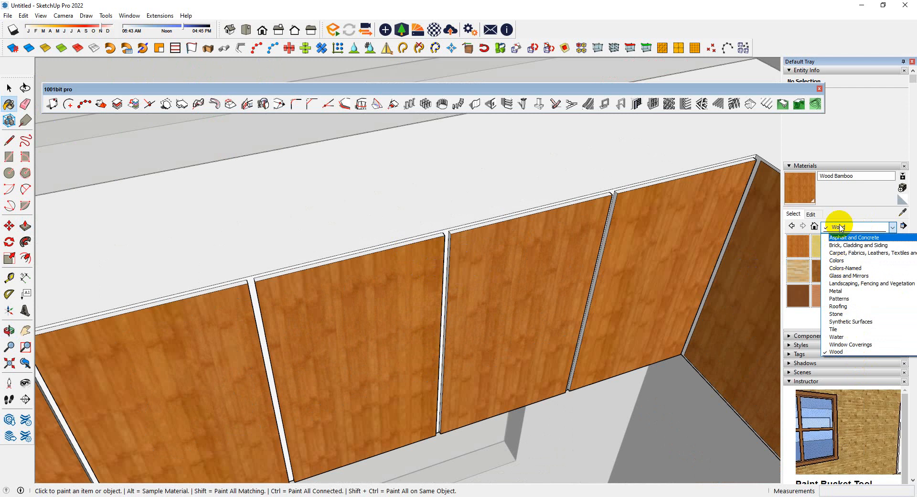
scroll(422, 302, down, 4)
click(462, 269)
key(space)
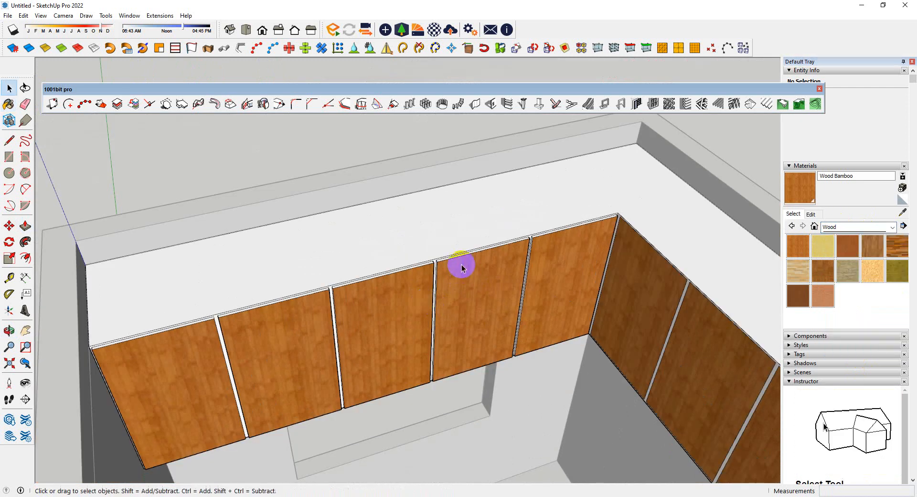
triple_click(459, 235)
key(b)
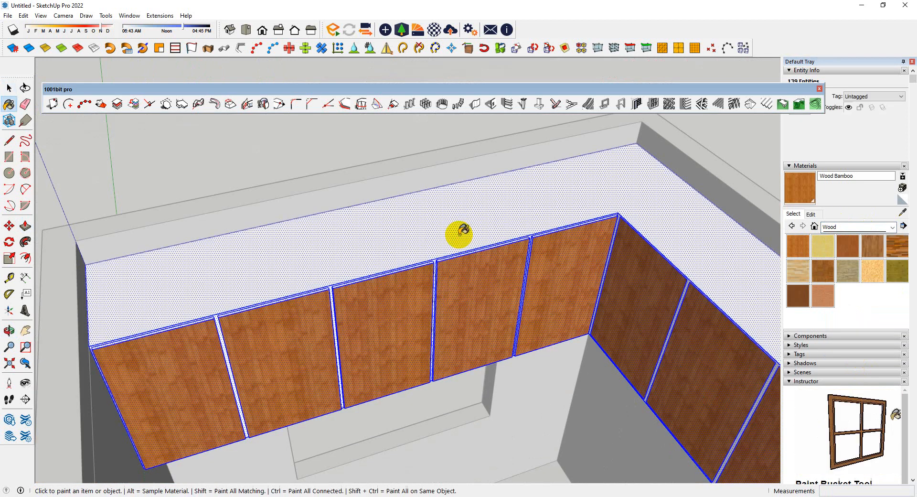
click(460, 234)
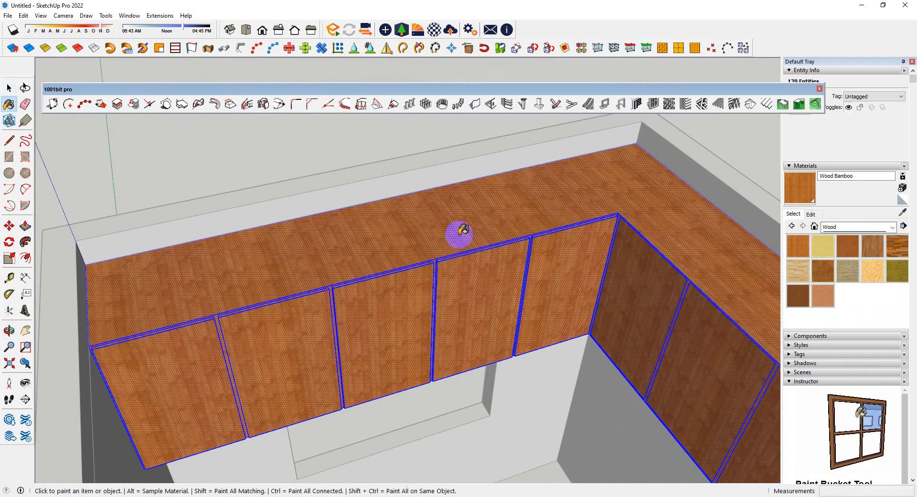
- Paint the frame strips between the door panels above the window with Wood Veneer 01
click(861, 233)
click(819, 312)
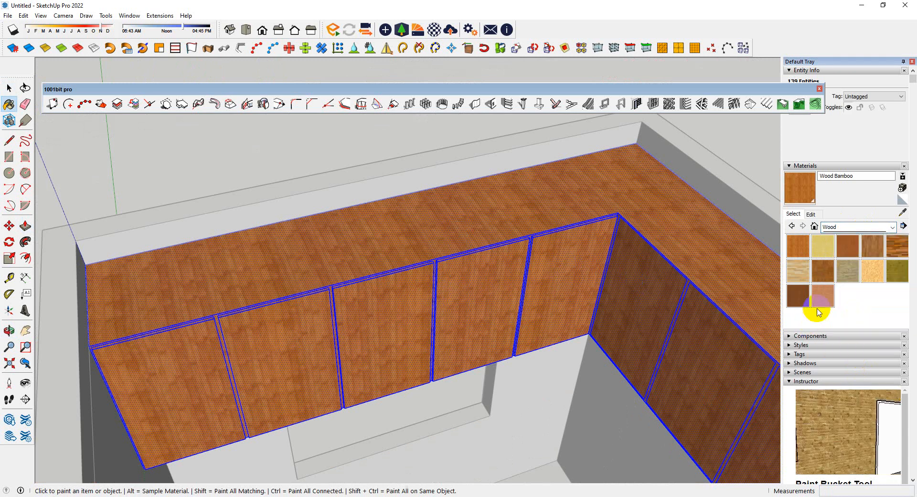
click(797, 295)
scroll(382, 288, up, 5)
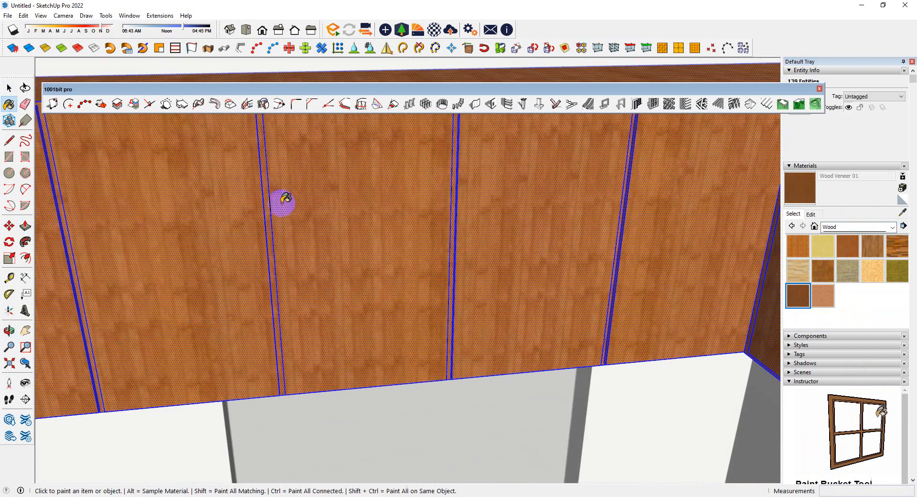
click(266, 204)
scroll(267, 205, up, 3)
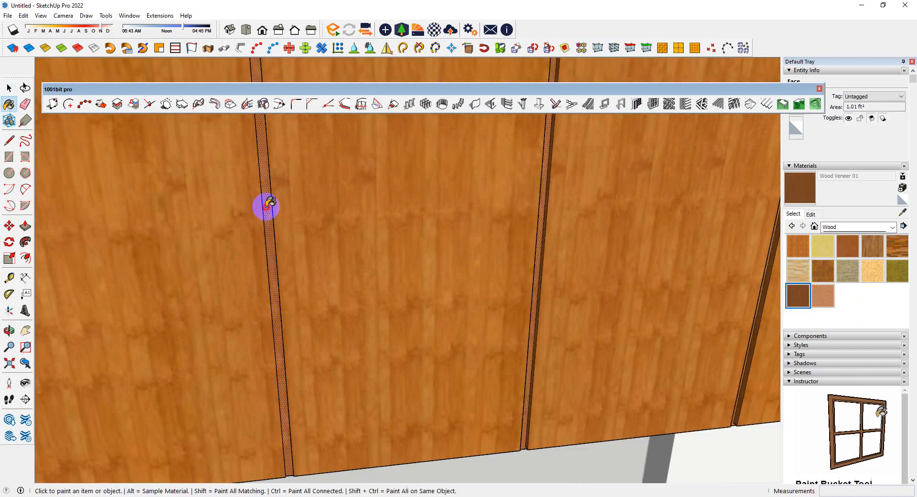
scroll(327, 301, down, 6)
key(space)
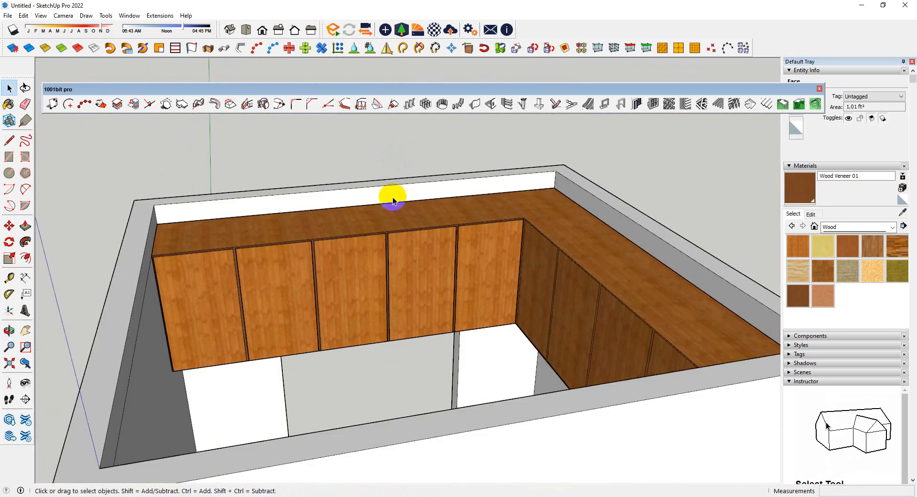
- Paint the frame strips between the side-arm door panels with Wood Veneer 01
click(393, 196)
scroll(295, 233, up, 4)
scroll(328, 223, down, 5)
middle_drag(372, 277, 573, 268)
scroll(617, 204, up, 4)
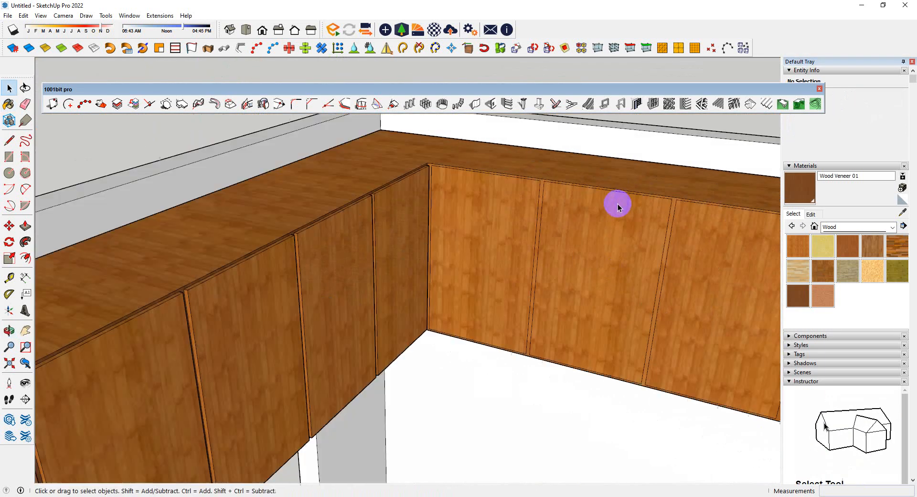
scroll(618, 206, up, 3)
click(801, 194)
scroll(559, 170, up, 4)
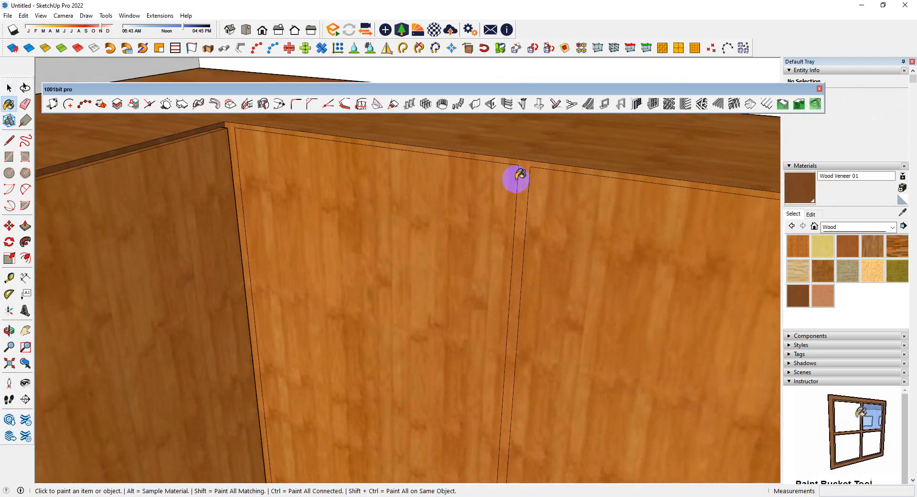
scroll(525, 176, down, 3)
scroll(491, 201, up, 3)
key(space)
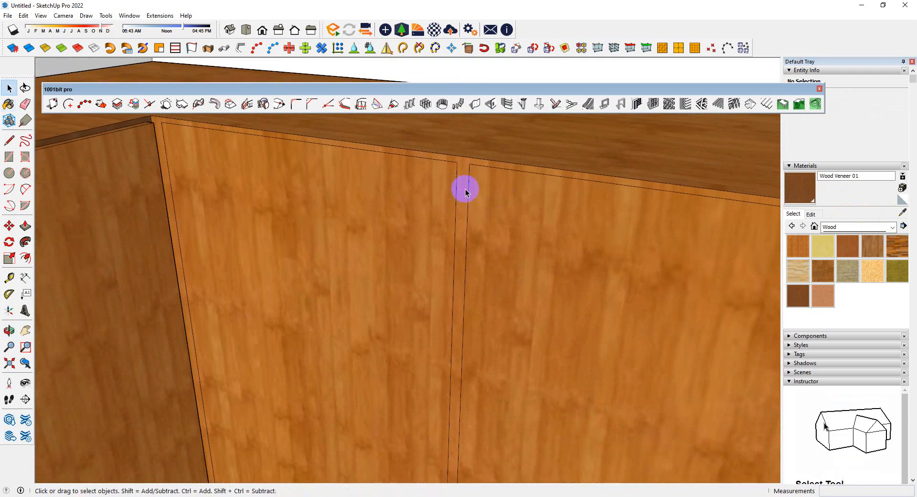
key(b)
scroll(446, 192, down, 5)
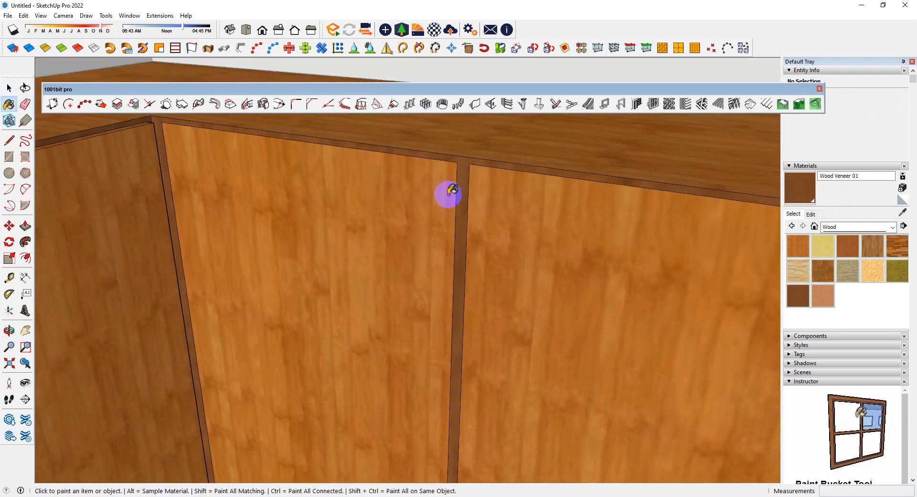
- Group the whole painted overhead cabinet and hide it
middle_drag(378, 239, 550, 290)
scroll(532, 230, down, 6)
key(space)
middle_drag(532, 230, 477, 420)
scroll(412, 331, up, 4)
scroll(412, 331, down, 6)
click(530, 262)
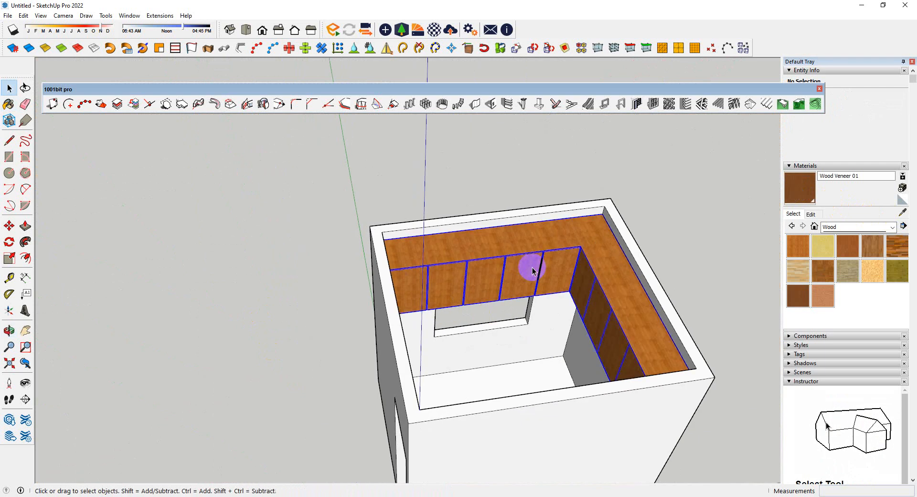
right_click(533, 269)
click(555, 294)
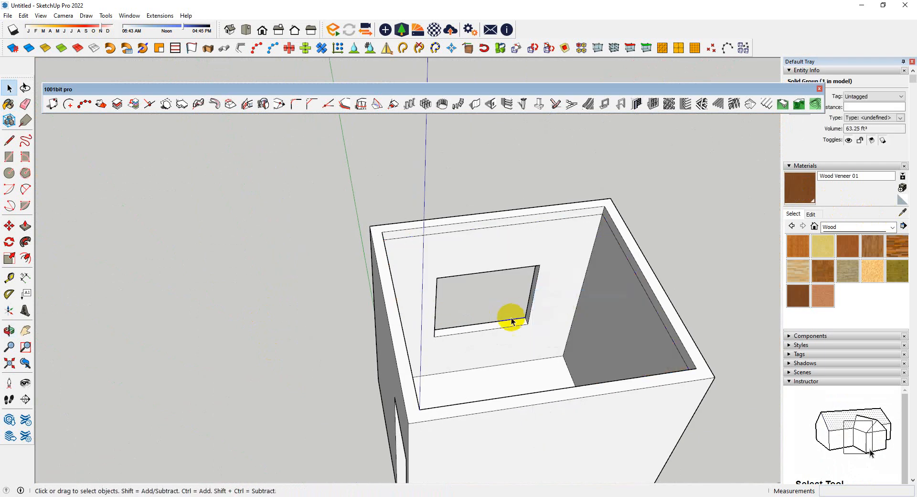
scroll(510, 316, up, 4)
scroll(483, 329, down, 2)
scroll(253, 359, up, 5)
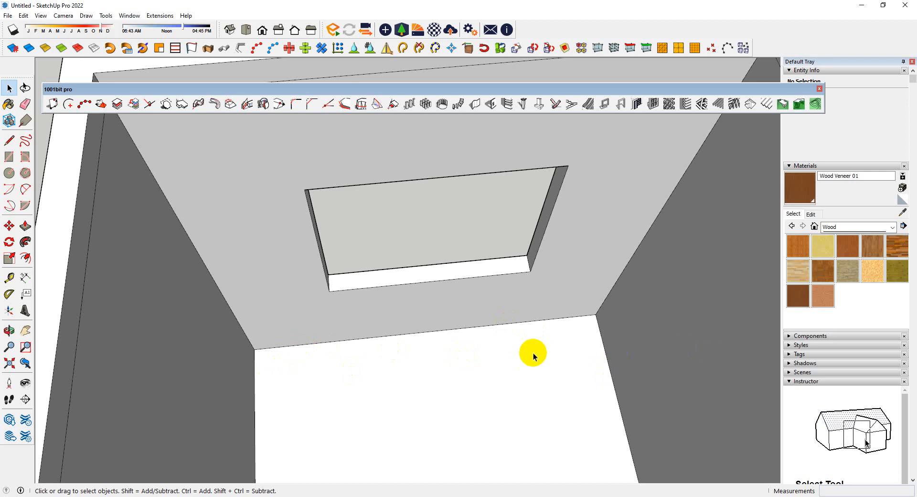
scroll(393, 360, down, 3)
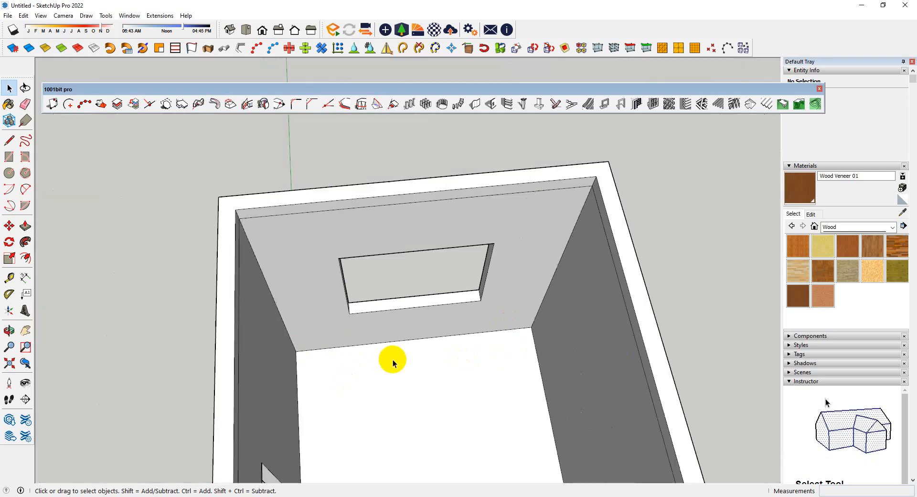
middle_drag(423, 381, 445, 395)
scroll(325, 392, up, 3)
scroll(554, 310, up, 2)
scroll(553, 311, up, 1)
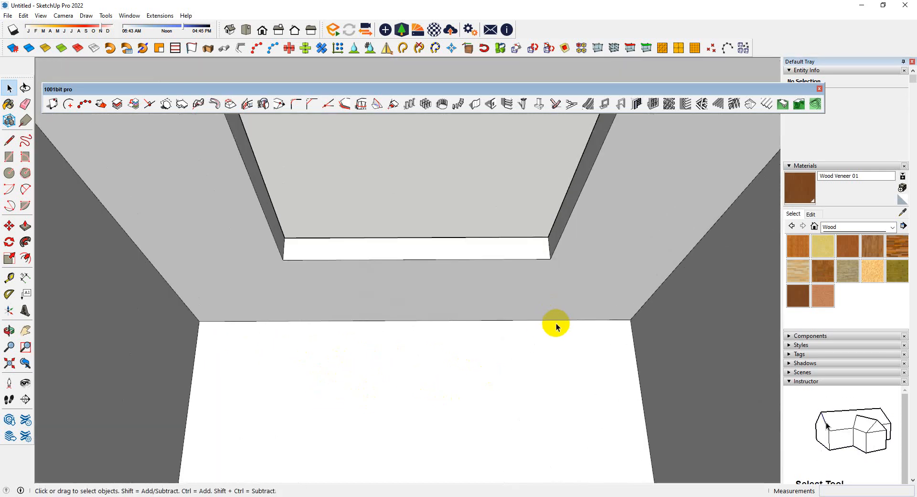
click(554, 325)
scroll(437, 356, down, 3)
click(732, 362)
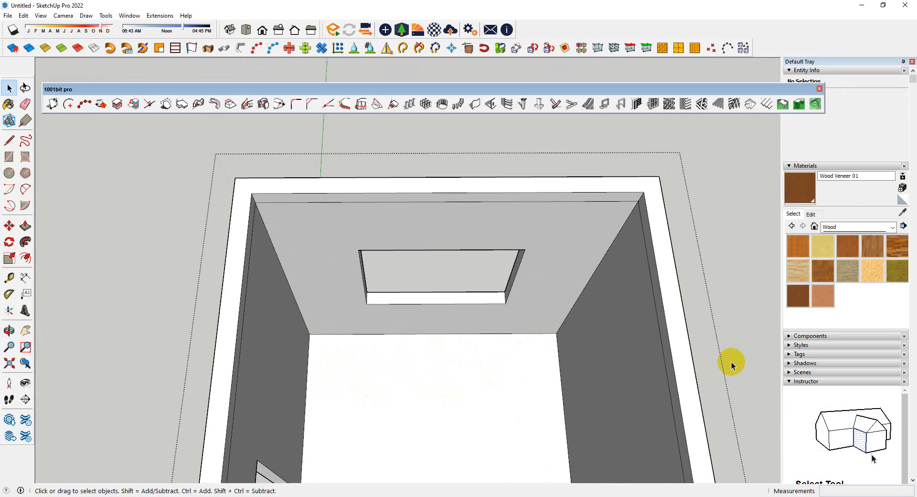
- Place a guide line on the floor 14" from the base of the window wall with Tape Measure
scroll(449, 353, up, 2)
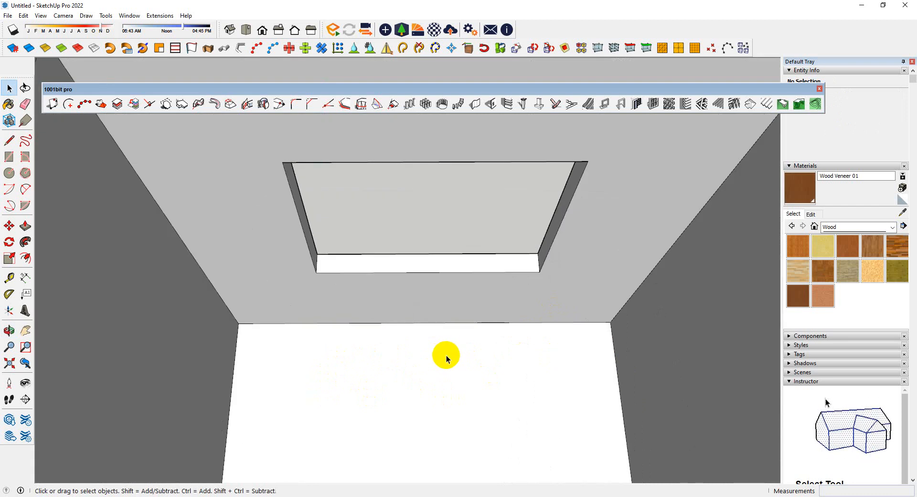
key(t)
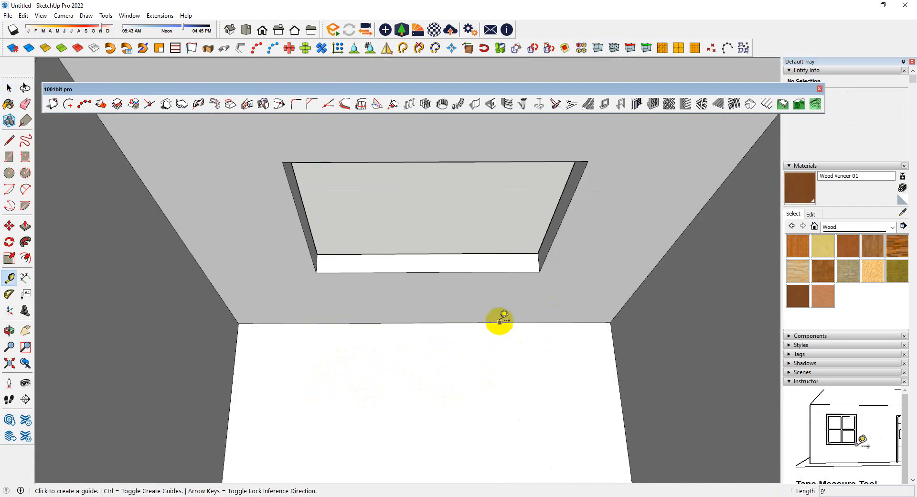
click(499, 323)
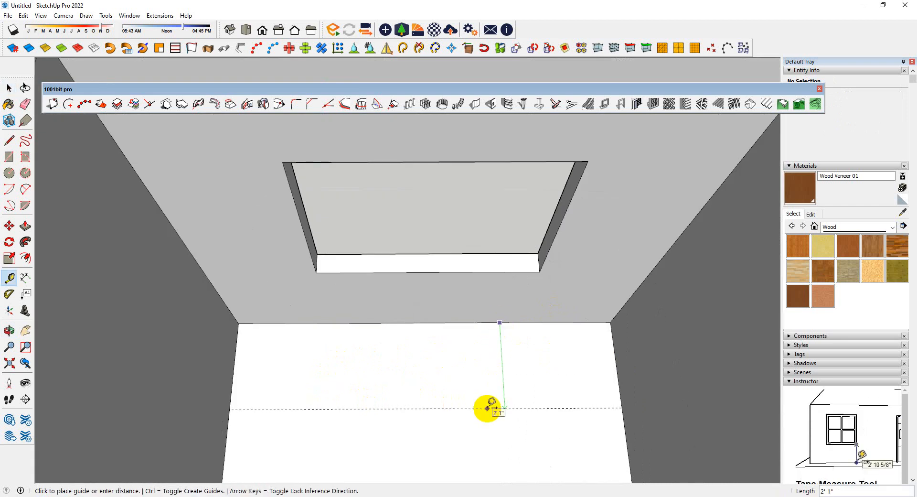
key(Return)
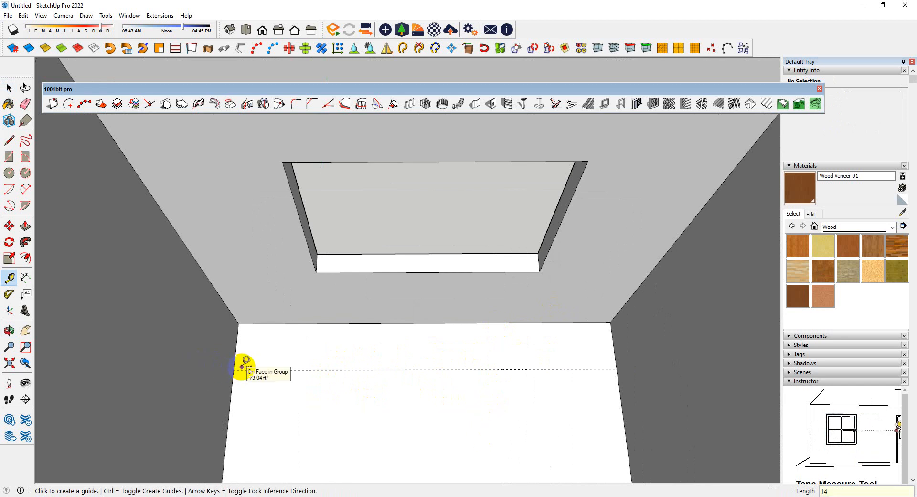
- Draw a floor rectangle across the room between the window wall and the 14" guide, and select it with its edges
key(r)
click(238, 323)
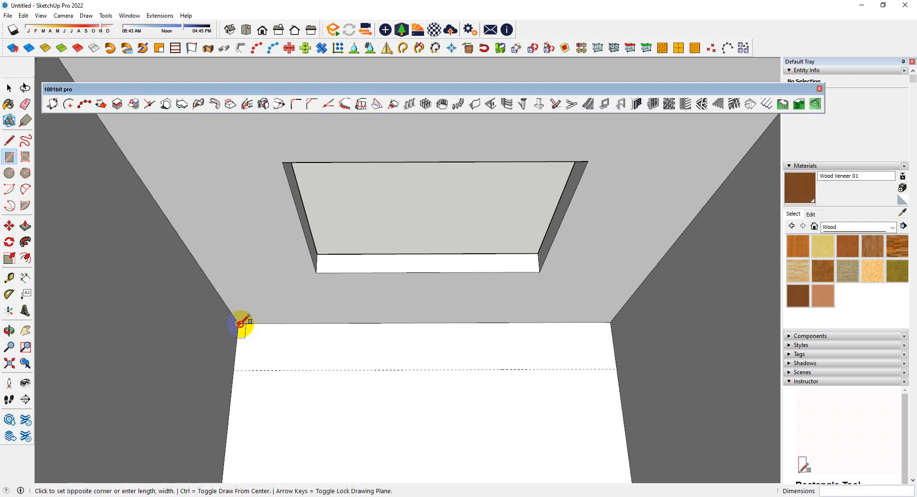
click(616, 362)
key(space)
double_click(527, 357)
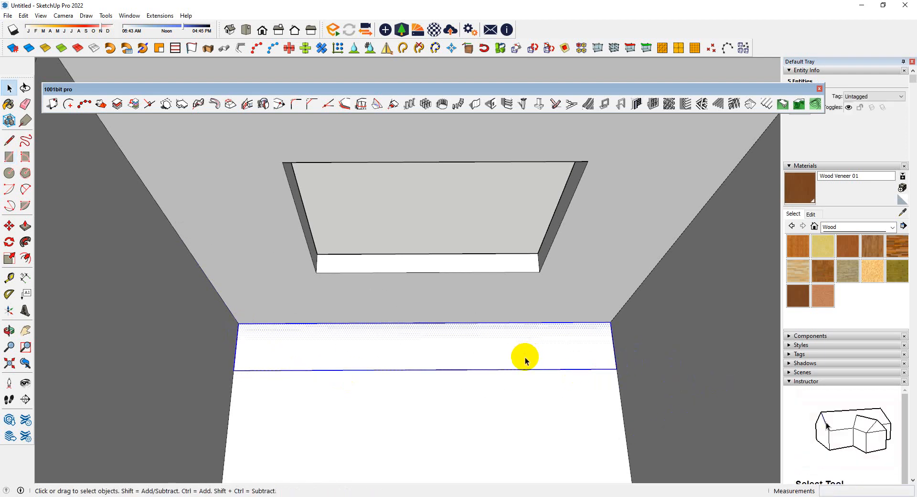
- Group the floor rectangle below the window and pull its face up 2' 6" into a base cabinet box
middle_drag(524, 359, 571, 301)
key(p)
click(569, 316)
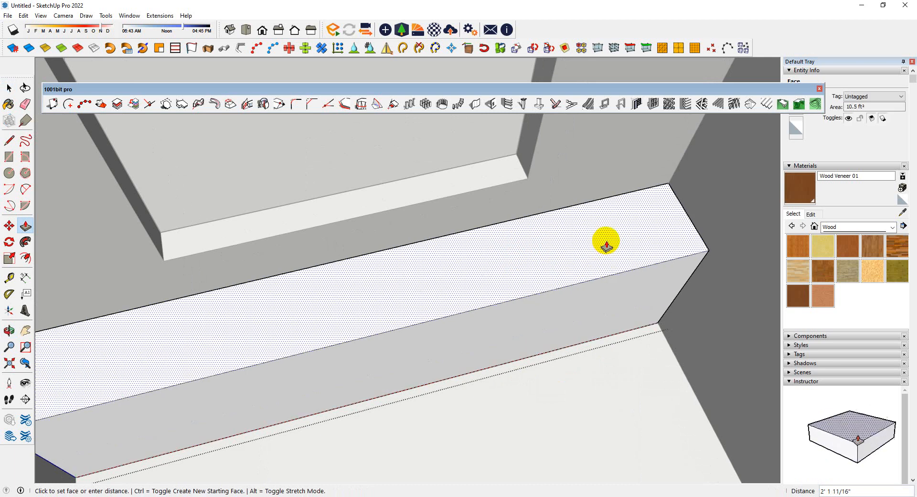
key(Return)
- Copy the end vertical edge of the base cabinet's front 16" along the face and array the copy with *6
middle_drag(600, 250, 463, 334)
scroll(456, 316, up, 5)
key(space)
scroll(471, 344, down, 3)
scroll(246, 341, up, 3)
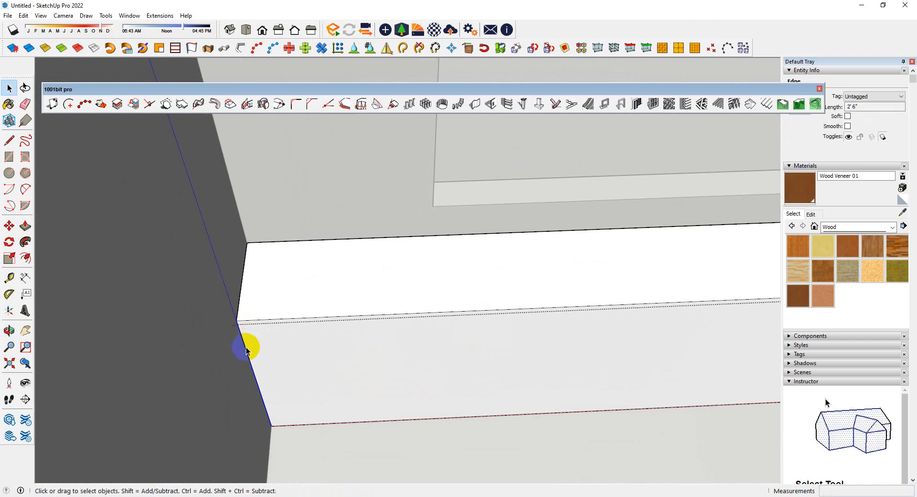
key(m)
click(238, 321)
key(ctrl)
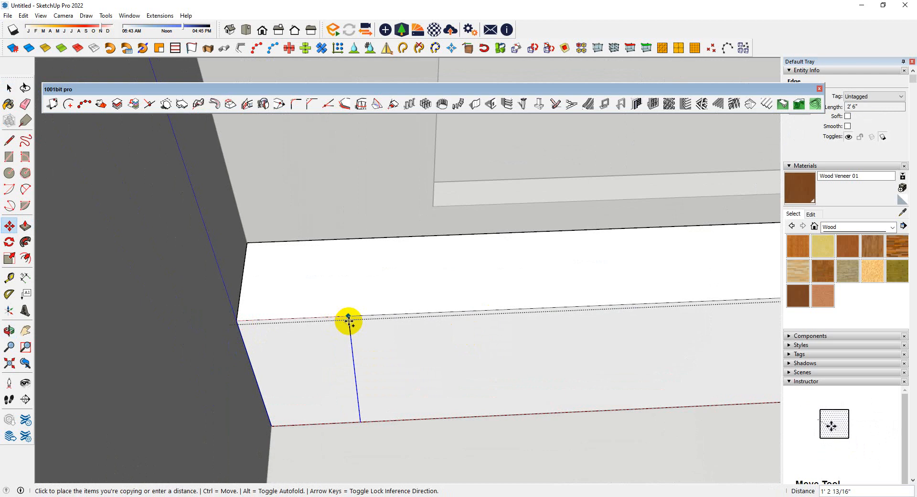
key(Return)
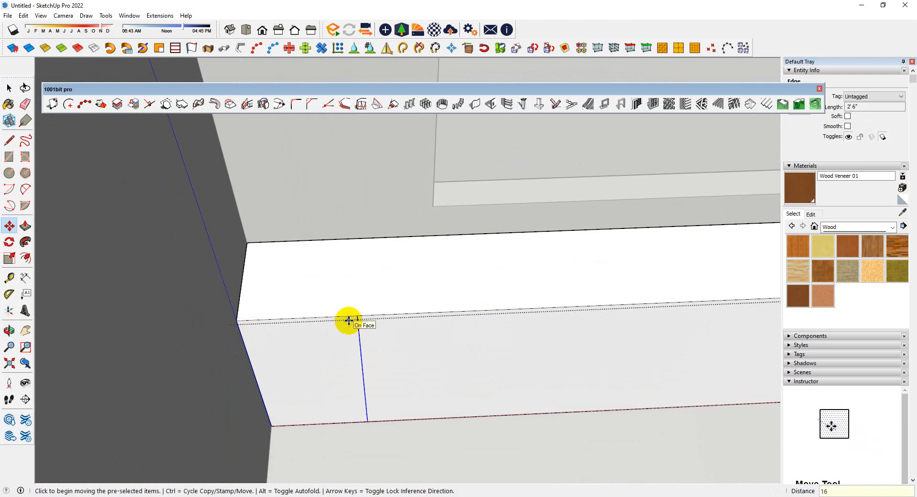
key(Return)
scroll(348, 320, down, 5)
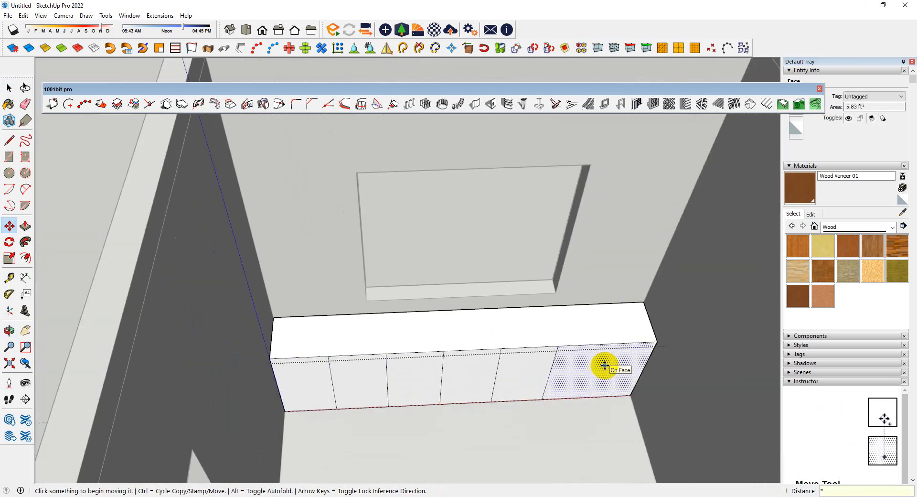
text(*6)
key(Return)
- Measure the widths of the second and last panels with Tape Measure, and undo the arrayed edge copies
scroll(583, 365, up, 2)
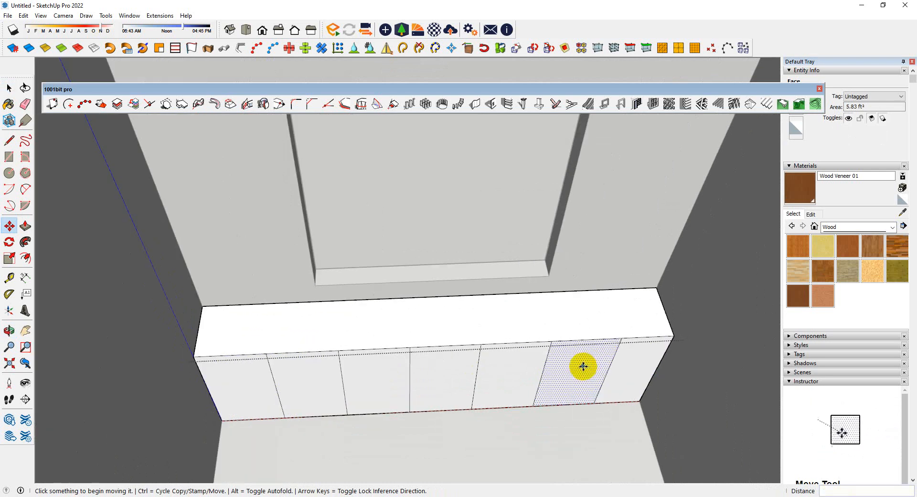
key(t)
click(266, 353)
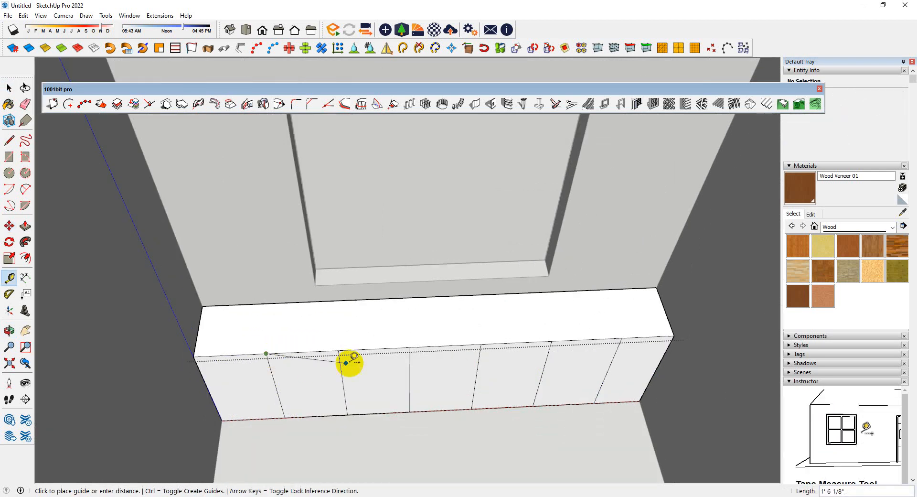
key(space)
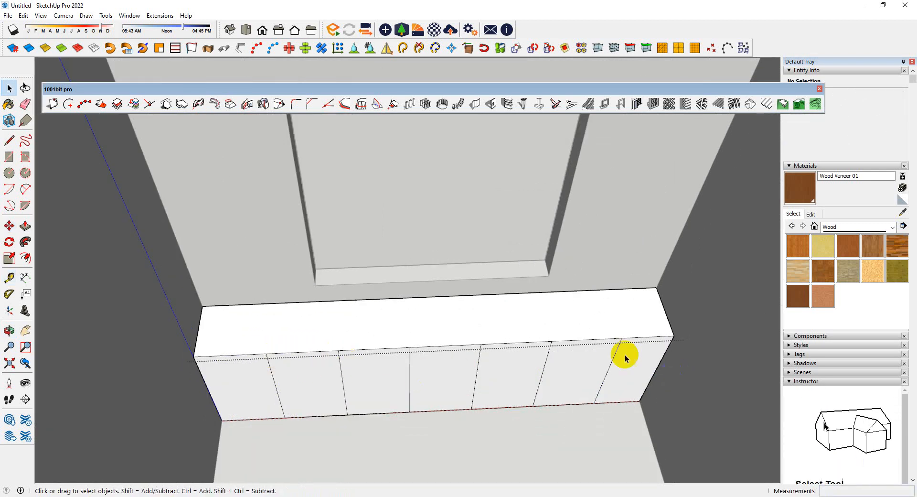
key(t)
click(621, 338)
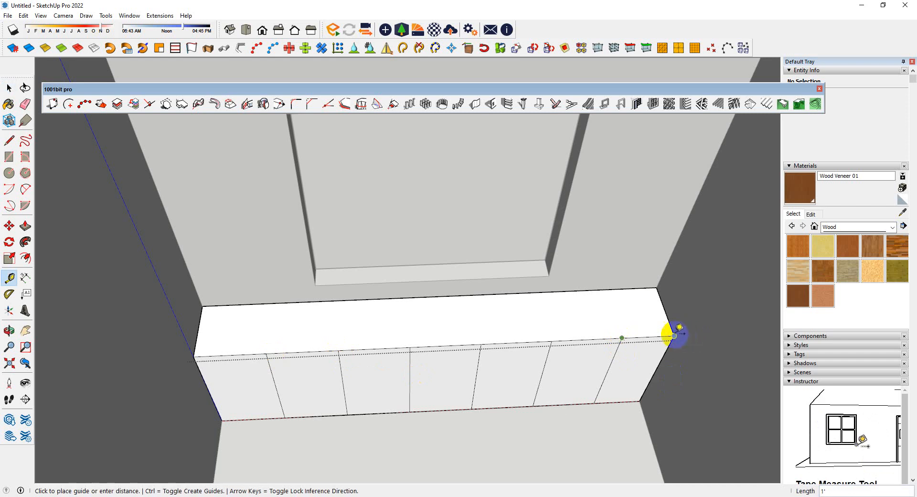
key(space)
scroll(569, 360, down, 3)
scroll(570, 362, up, 2)
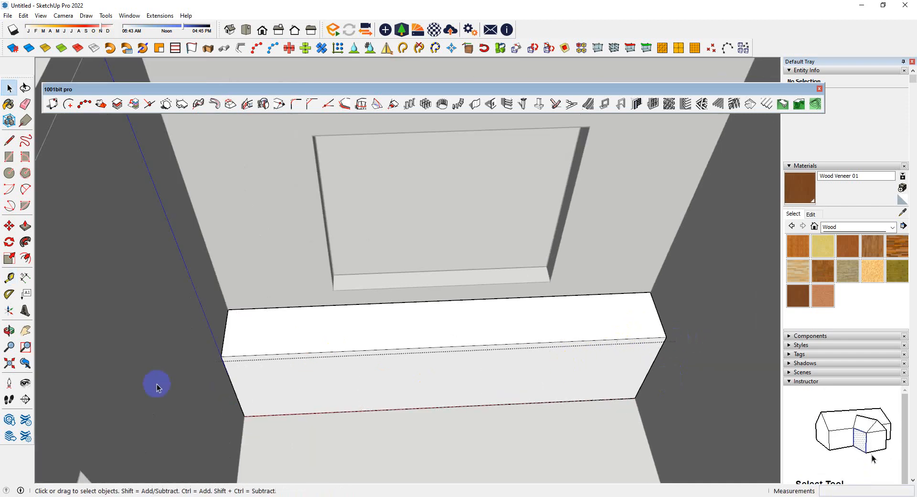
- Copy the front's end vertical edge to the opposite end and divide the span with /6 into six equal panels
click(229, 382)
key(m)
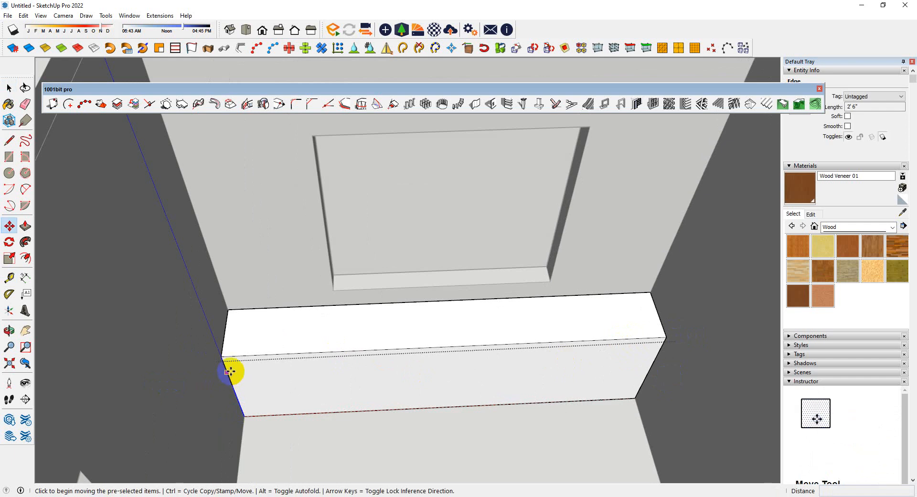
key(ctrl)
click(221, 356)
click(665, 336)
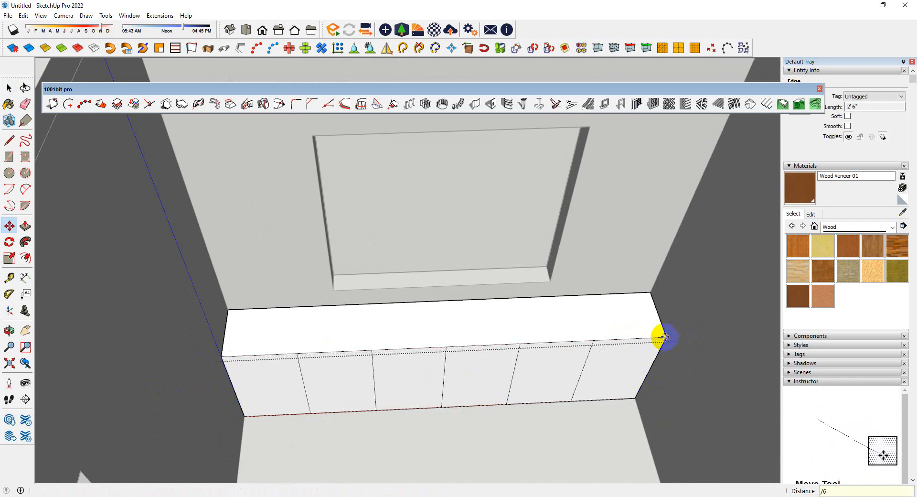
scroll(536, 376, up, 3)
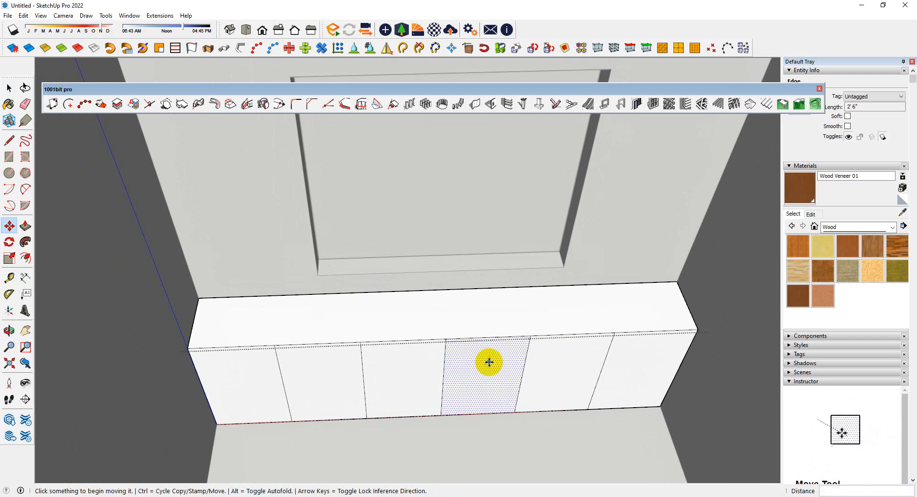
- Examine the six-panel layout along the base cabinet's front
scroll(412, 368, down, 1)
middle_drag(409, 372, 414, 398)
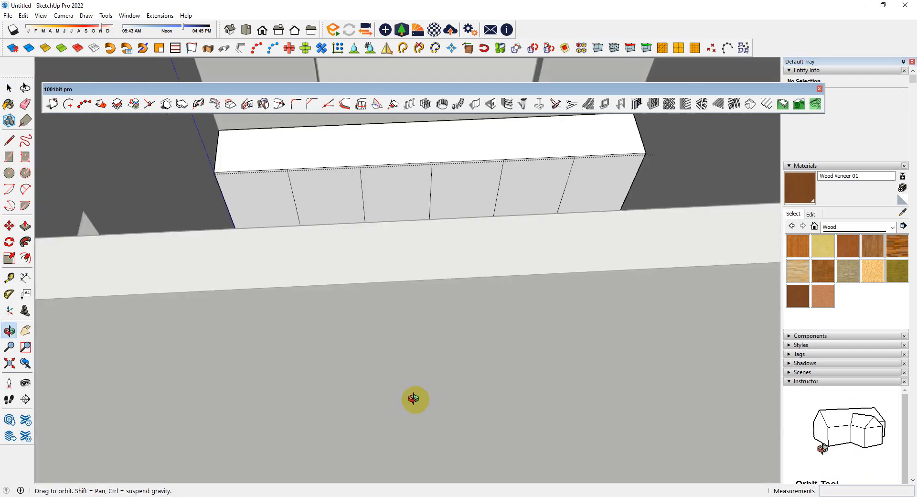
scroll(414, 398, down, 2)
scroll(341, 207, up, 3)
scroll(377, 223, up, 1)
scroll(251, 275, down, 1)
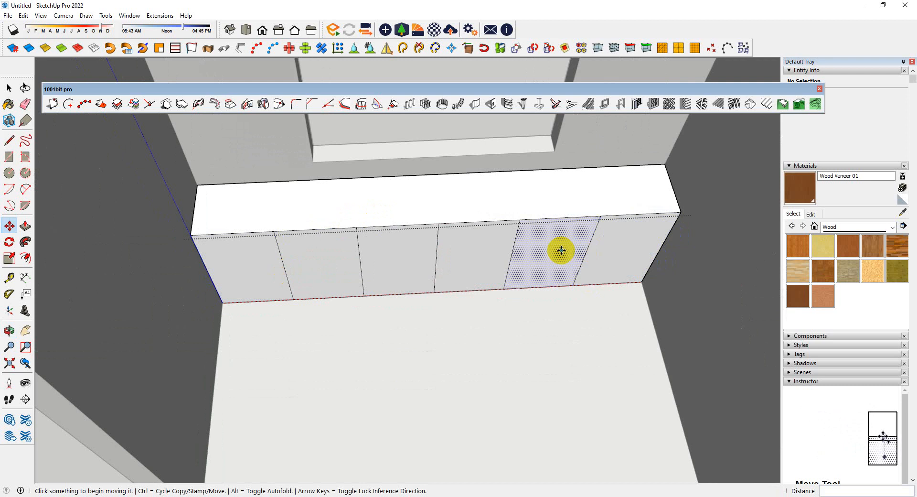
scroll(430, 250, down, 1)
scroll(528, 264, up, 1)
scroll(662, 253, up, 1)
scroll(662, 254, up, 1)
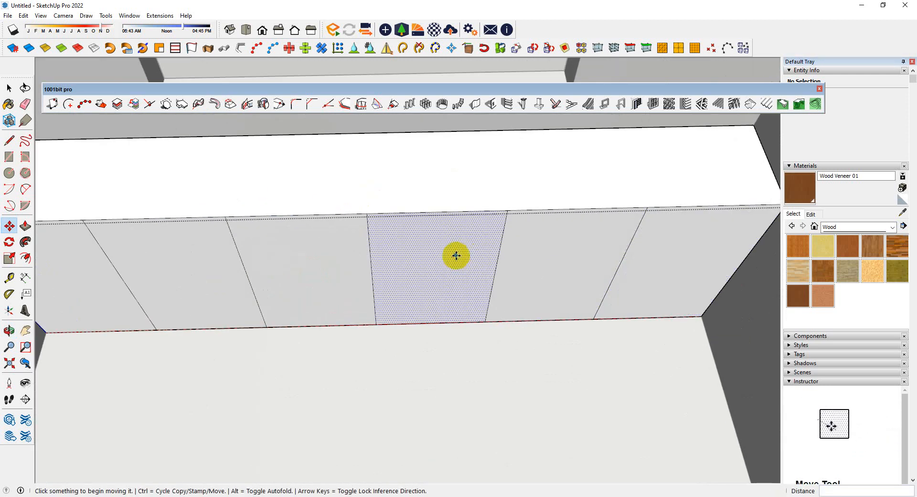
scroll(635, 276, down, 1)
scroll(618, 269, down, 1)
scroll(659, 264, up, 1)
scroll(659, 264, up, 4)
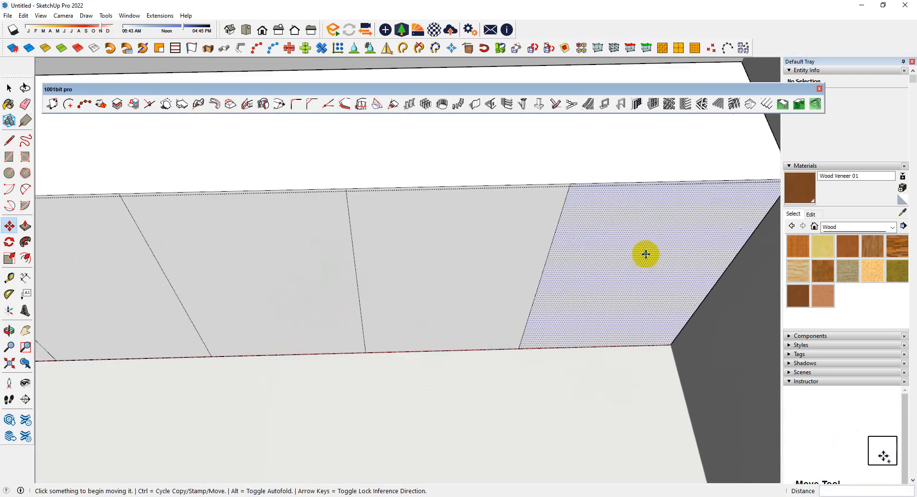
- Erase the last vertical divider so the two end panels of the cabinet front merge into one wide panel
middle_drag(586, 272, 575, 241)
key(e)
scroll(538, 303, down, 1)
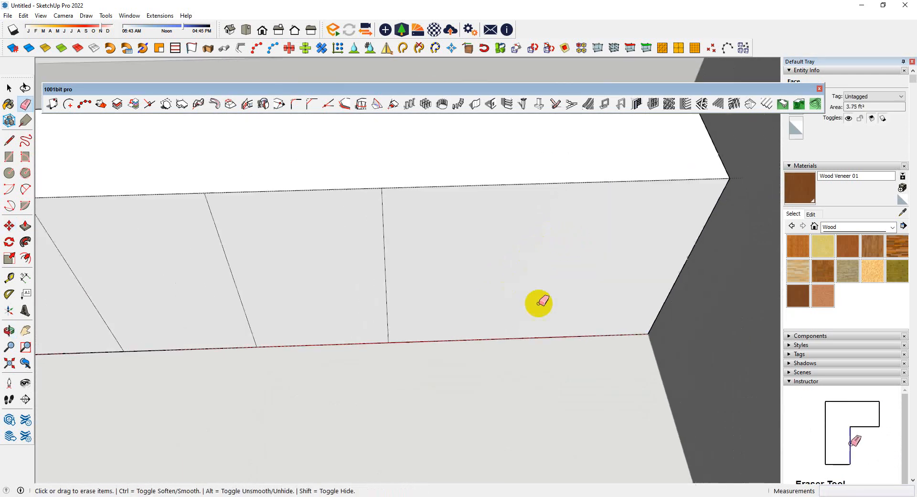
scroll(620, 251, up, 1)
- Copy the wide panel's bottom edge up to about mid-height, splitting it into an upper and a lower drawer front
key(f)
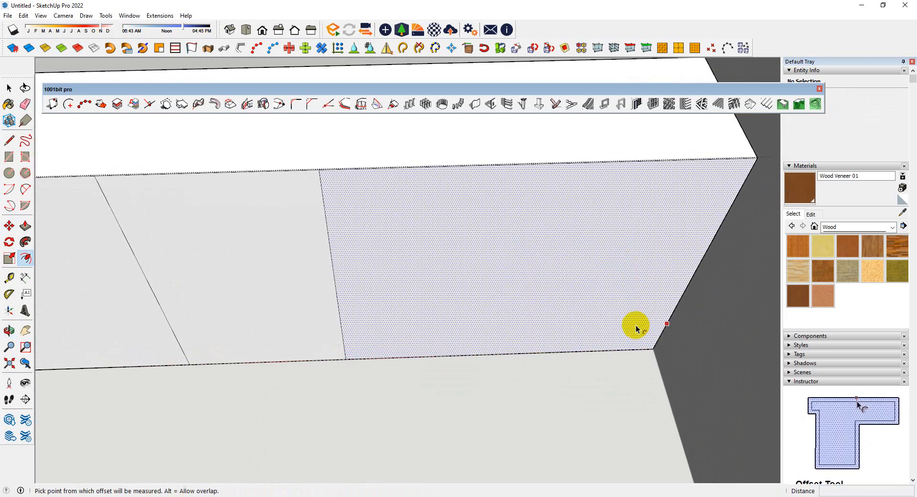
key(space)
click(621, 351)
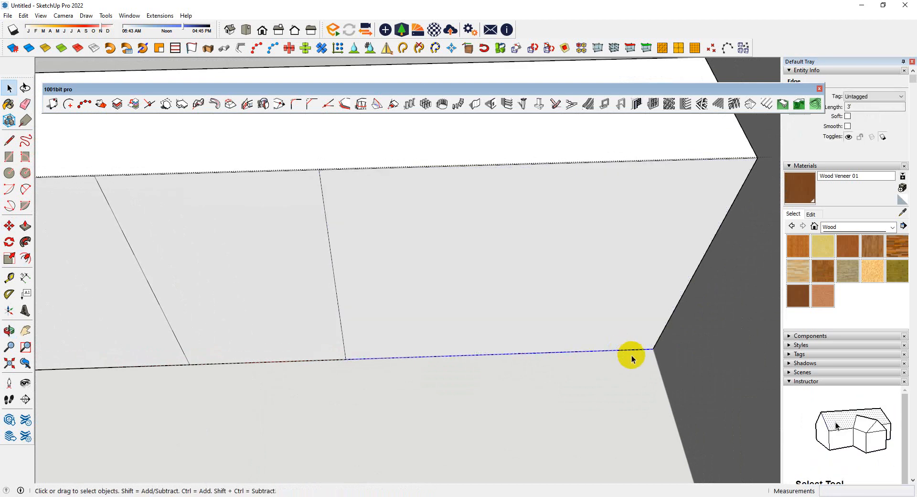
key(m)
key(ctrl)
click(653, 349)
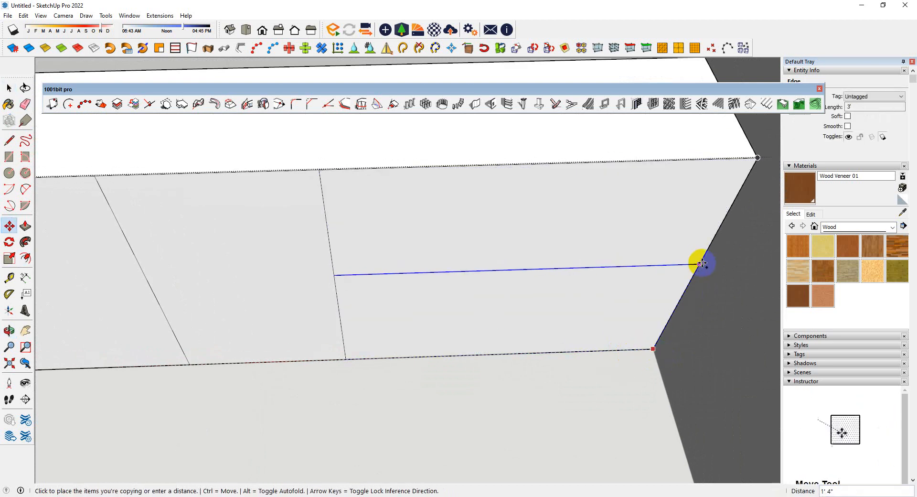
click(698, 270)
- Offset the lower drawer front's outline slightly inward, and repeat the same offset on the upper drawer front and neighbouring door panel
middle_drag(692, 262, 639, 264)
scroll(622, 282, up, 2)
key(f)
click(664, 298)
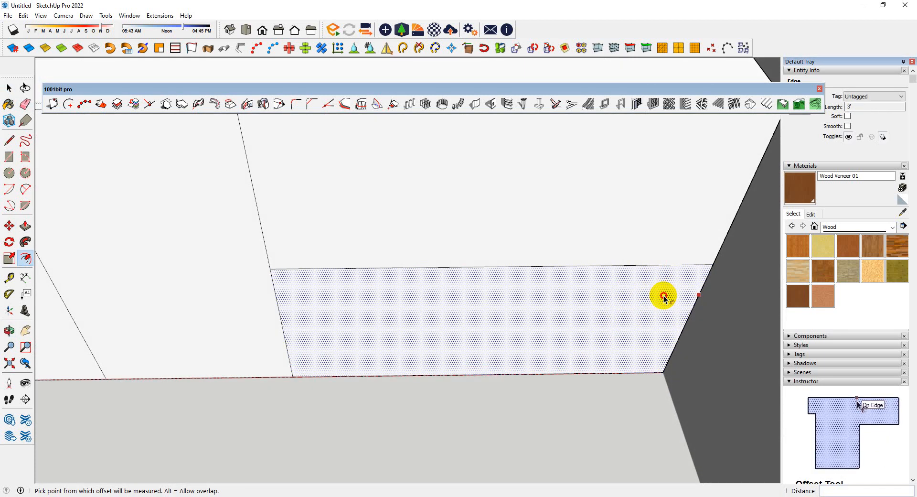
key(Return)
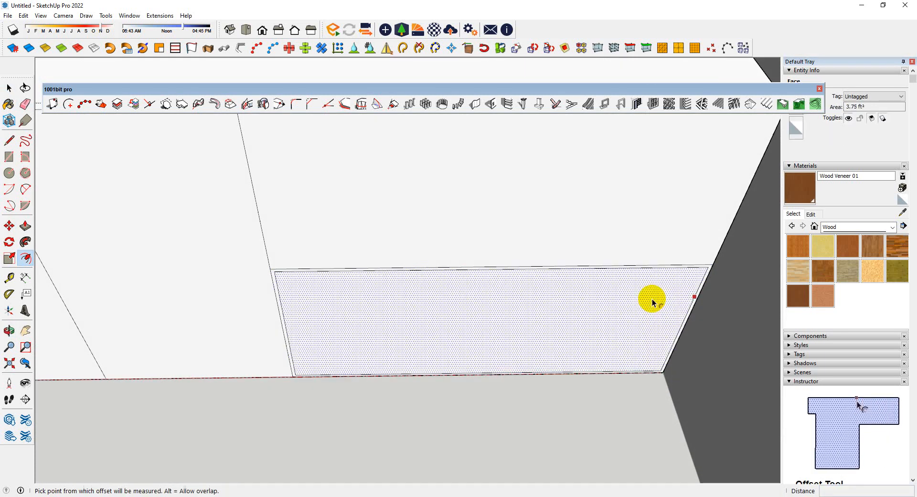
double_click(682, 202)
scroll(710, 315, down, 2)
double_click(328, 240)
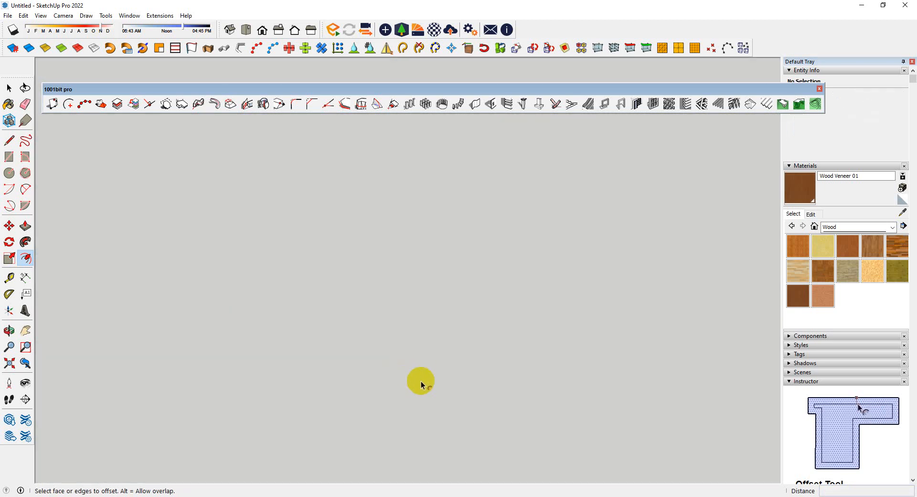
- Repeat the same inward offset on the remaining door panels of the base cabinet
scroll(365, 347, down, 8)
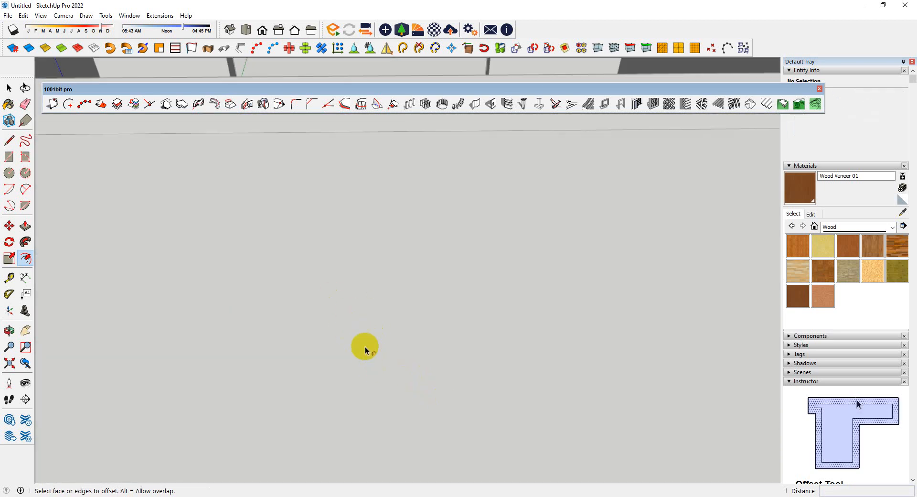
middle_drag(413, 294, 380, 303)
key(f)
scroll(362, 306, up, 5)
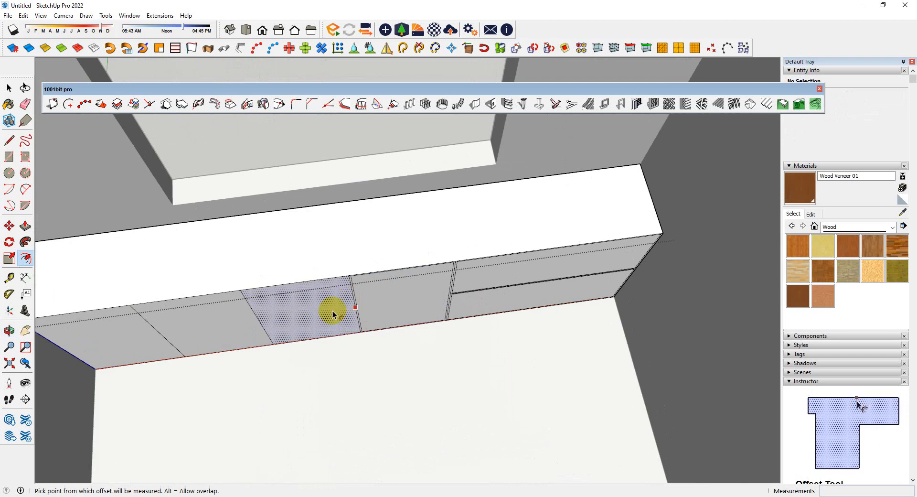
scroll(379, 320, up, 2)
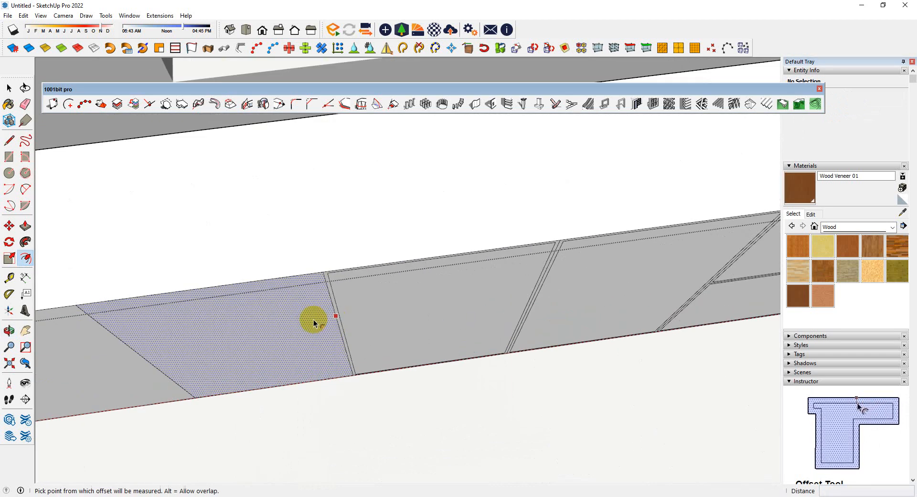
scroll(434, 321, down, 3)
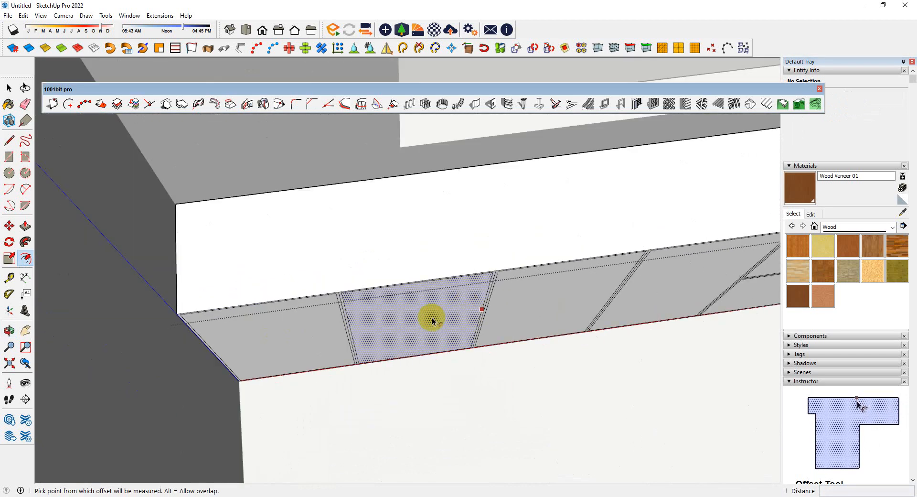
- Erase the original middle divider edges between the offset outlines of the four door panels
scroll(318, 301, up, 6)
scroll(354, 234, up, 1)
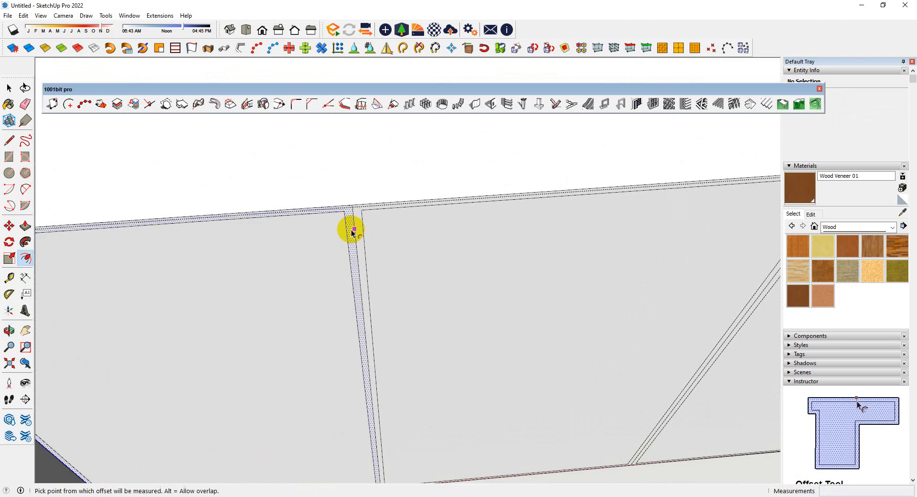
key(e)
click(351, 218)
scroll(253, 252, down, 2)
scroll(623, 210, up, 3)
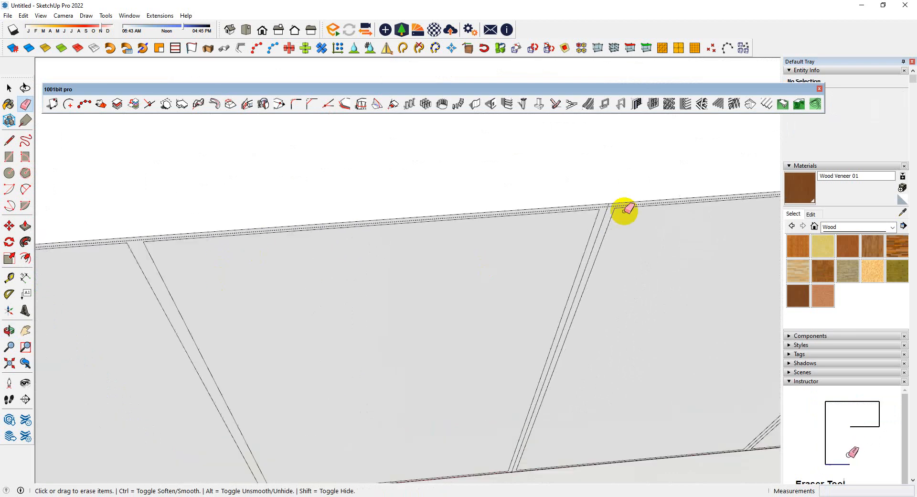
click(596, 215)
scroll(595, 215, up, 1)
key(ctrl+z)
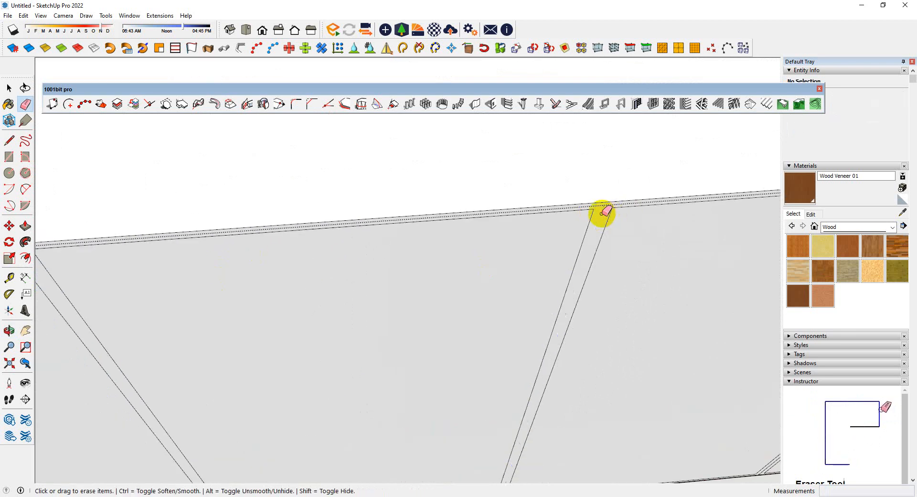
scroll(276, 295, down, 2)
scroll(459, 245, up, 3)
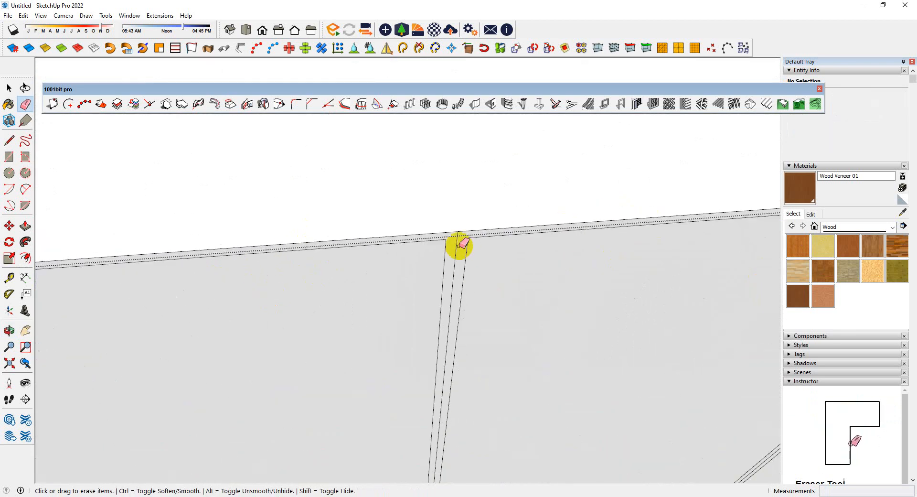
- Erase the original middle lines beside the drawer fronts and between the upper and lower drawer fronts
scroll(516, 272, down, 3)
scroll(739, 234, up, 3)
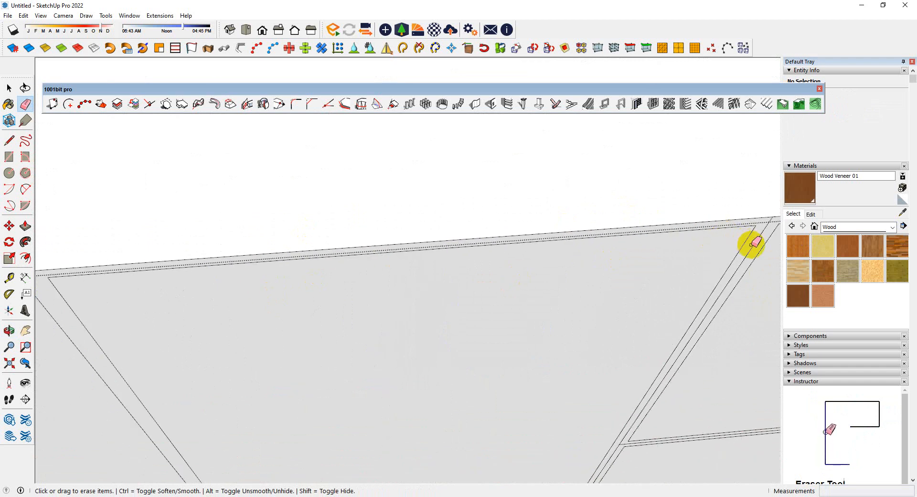
scroll(522, 223, down, 2)
scroll(497, 354, up, 4)
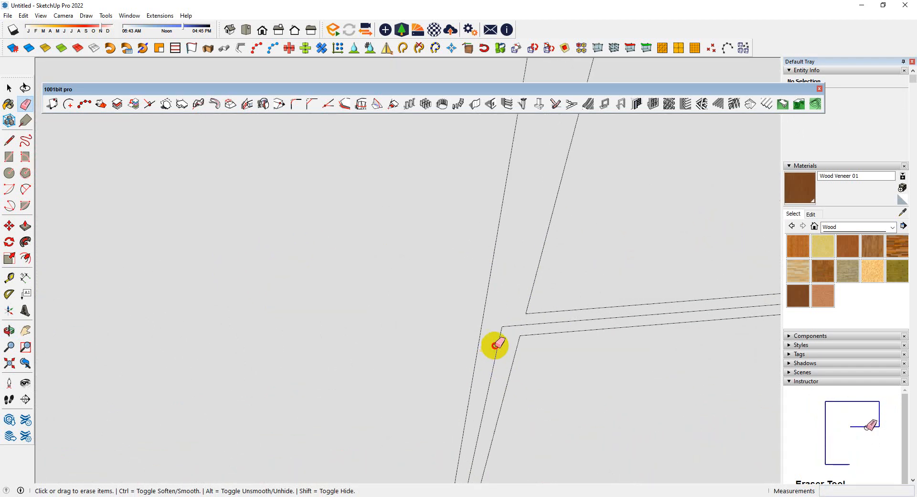
scroll(296, 370, down, 6)
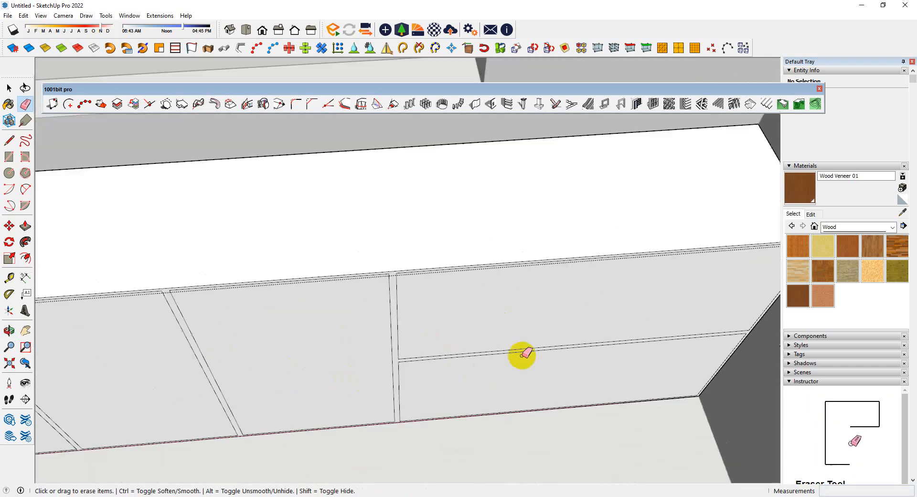
scroll(522, 355, down, 1)
scroll(418, 351, up, 3)
scroll(533, 355, down, 3)
scroll(685, 302, down, 3)
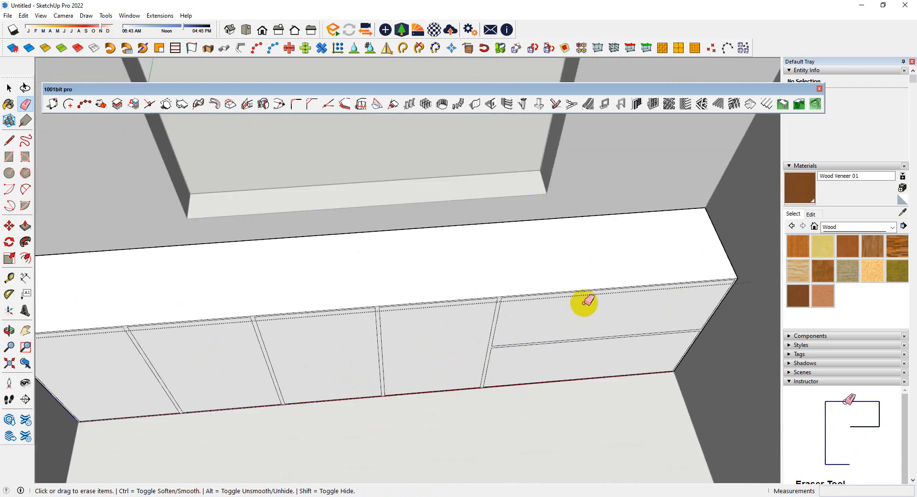
- Push the thin frame strips around the base cabinet's door and drawer fronts inward by 1/2"
scroll(338, 352, down, 2)
scroll(669, 292, up, 3)
scroll(614, 262, up, 4)
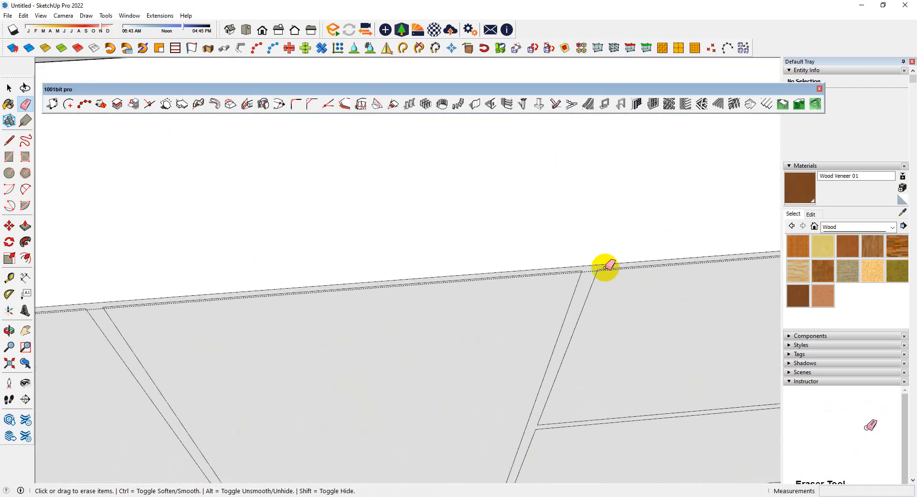
key(p)
click(590, 270)
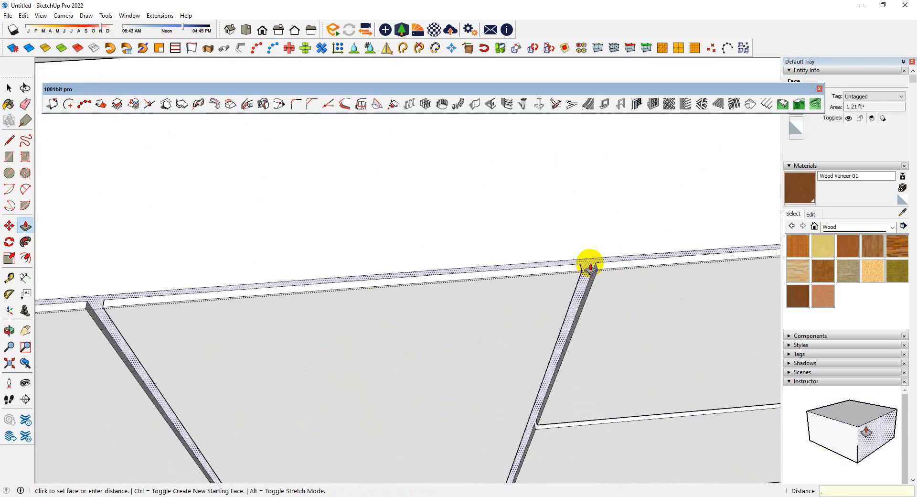
key(Return)
scroll(612, 321, down, 4)
middle_drag(505, 324, 524, 299)
scroll(495, 330, down, 2)
scroll(496, 330, down, 4)
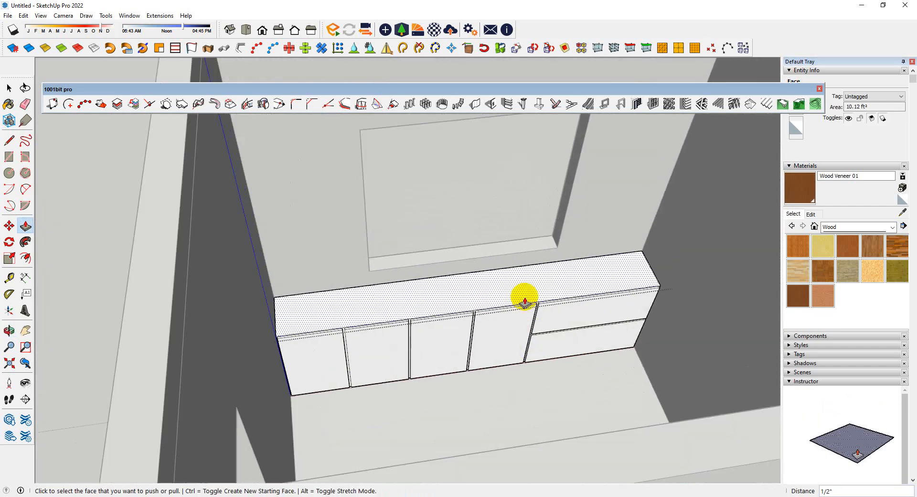
- Select the entire base cabinet geometry, try Wood Veneer 01 on it, and repaint it with Wood Bamboo
scroll(506, 327, up, 5)
scroll(505, 329, down, 3)
mouse_move(409, 331)
middle_down()
mouse_move(509, 327)
mouse_move(419, 329)
middle_up()
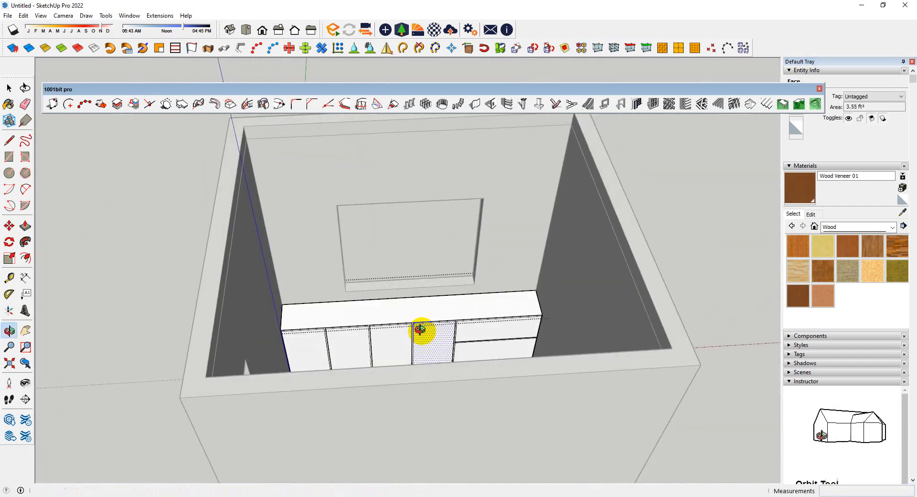
scroll(451, 318, up, 4)
scroll(435, 350, down, 3)
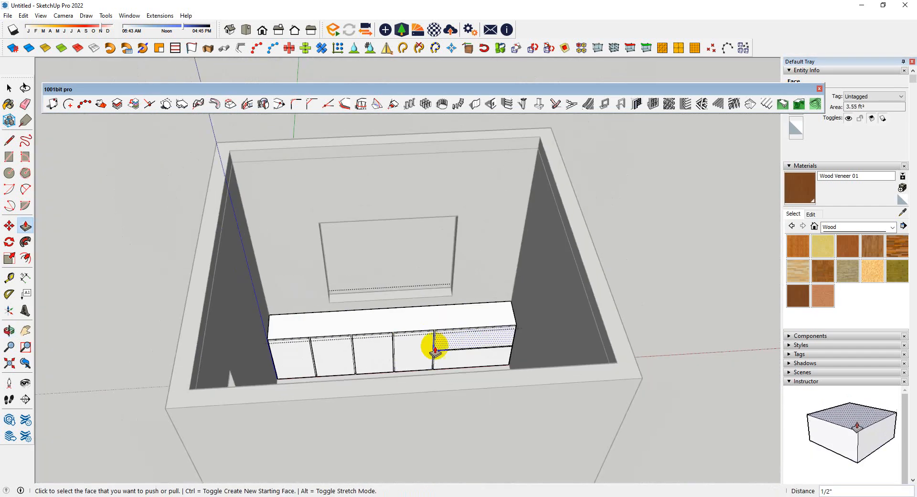
click(806, 192)
key(space)
click(410, 328)
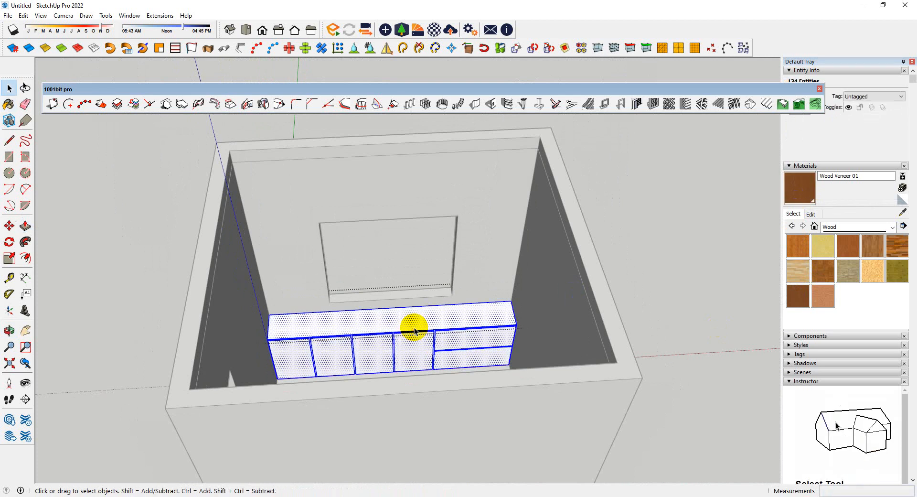
click(806, 195)
click(384, 344)
scroll(436, 352, down, 3)
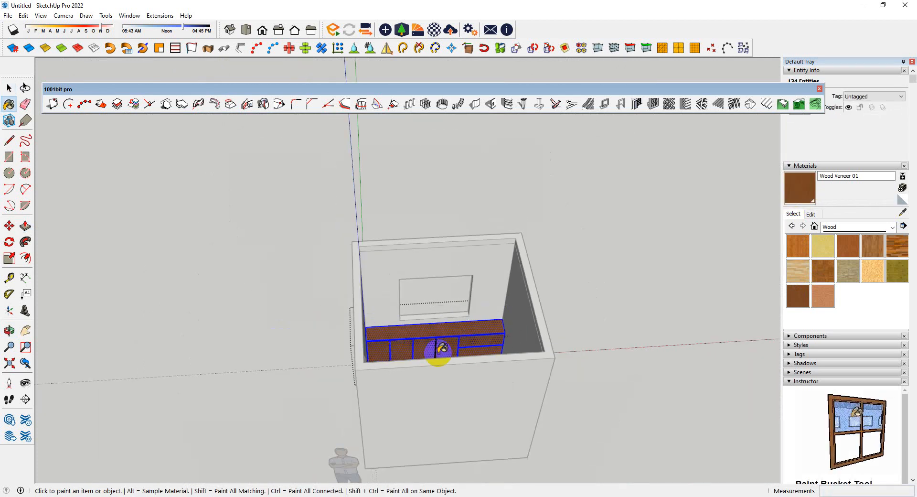
click(795, 251)
click(437, 322)
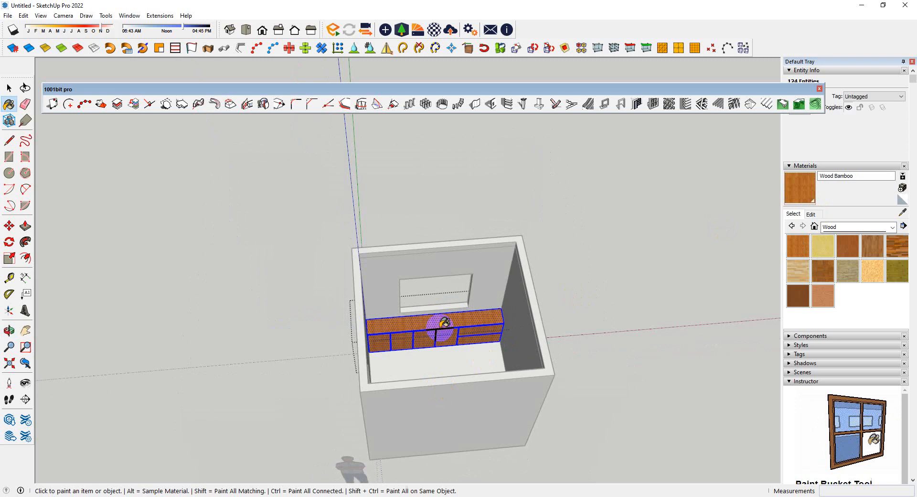
- Paint the recessed strips between the base cabinet's door and drawer fronts with Wood Veneer 01
scroll(439, 323, up, 3)
click(814, 276)
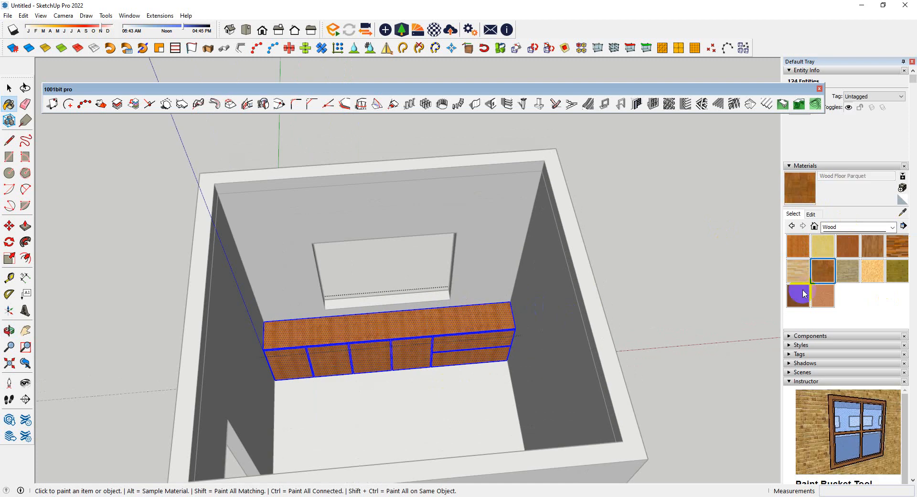
click(801, 301)
scroll(395, 358, up, 8)
key(space)
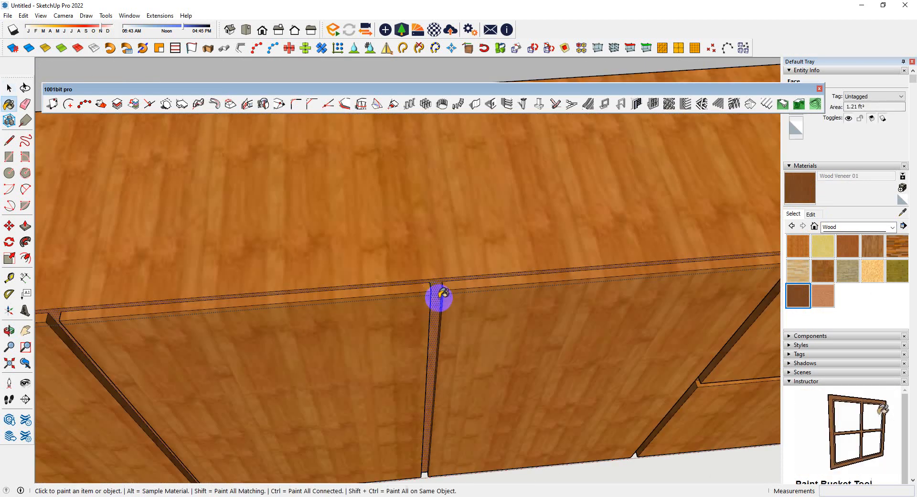
click(436, 296)
scroll(432, 338, down, 10)
key(space)
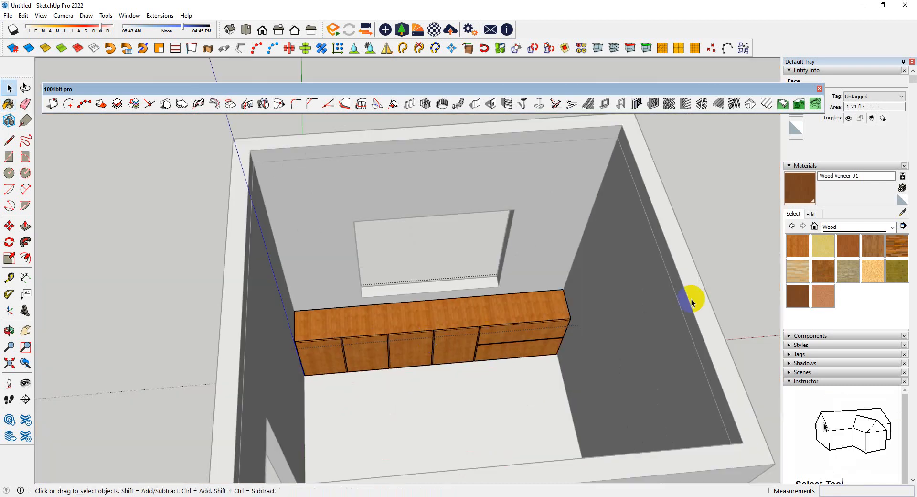
- Finish editing the base cabinet group and unhide all hidden objects in the model
middle_drag(748, 244, 507, 338)
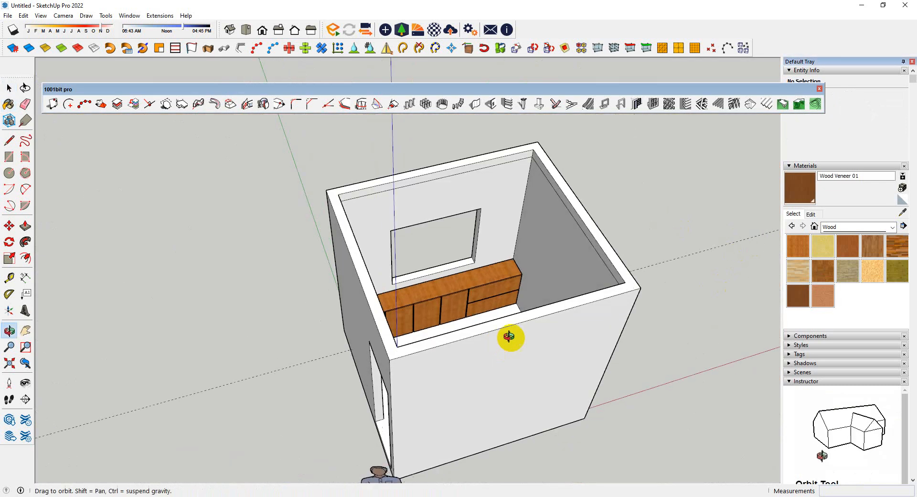
scroll(501, 301, up, 5)
scroll(645, 310, down, 6)
middle_drag(644, 310, 680, 349)
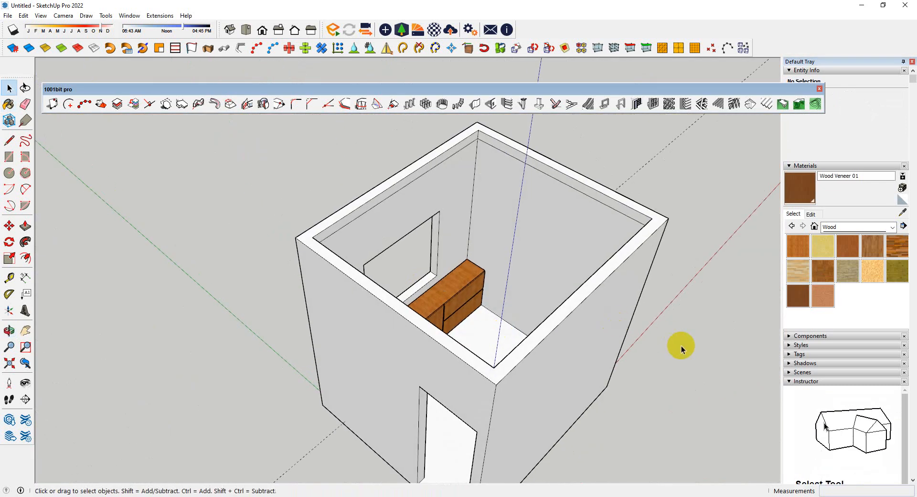
click(25, 16)
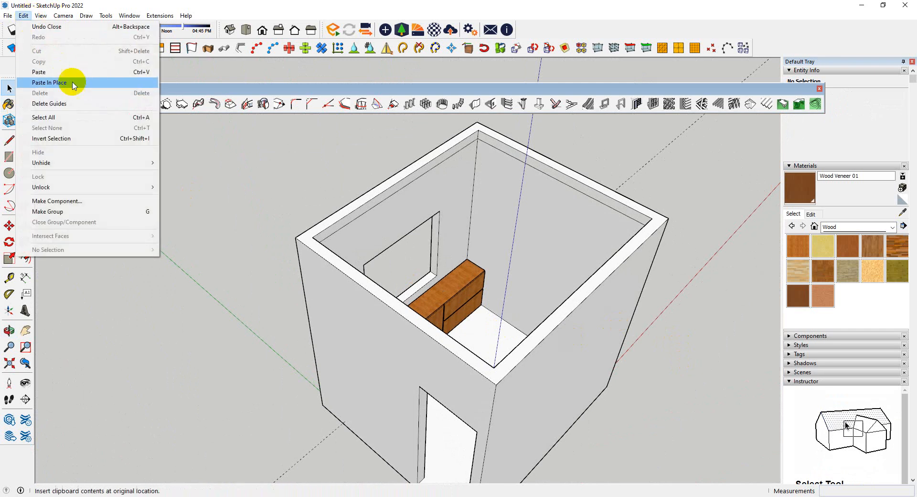
mouse_move(83, 164)
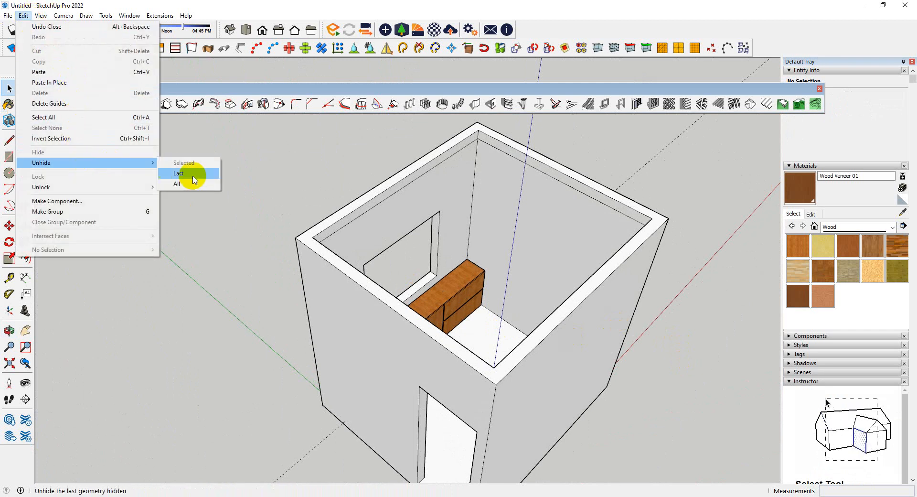
click(188, 184)
- Examine the overhead and base cabinets around the window from inside the room
middle_drag(188, 185, 387, 370)
scroll(432, 258, up, 5)
scroll(434, 257, down, 5)
scroll(468, 347, up, 4)
scroll(282, 236, up, 4)
middle_drag(282, 235, 366, 210)
scroll(378, 134, up, 4)
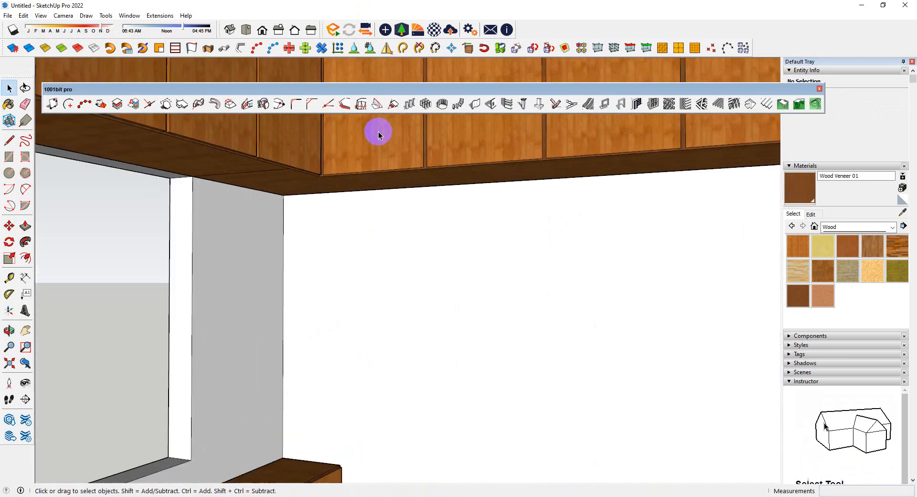
scroll(371, 155, down, 4)
middle_drag(370, 167, 545, 306)
scroll(308, 413, up, 4)
scroll(363, 374, down, 5)
scroll(414, 377, down, 5)
- Draw a rectangle covering the window opening on the outside wall and make it a group
middle_drag(337, 371, 477, 436)
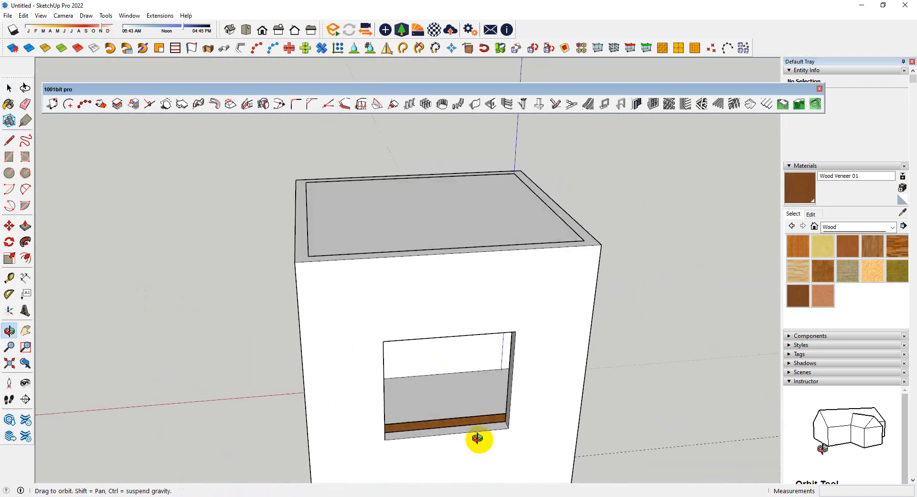
scroll(452, 453, up, 3)
key(r)
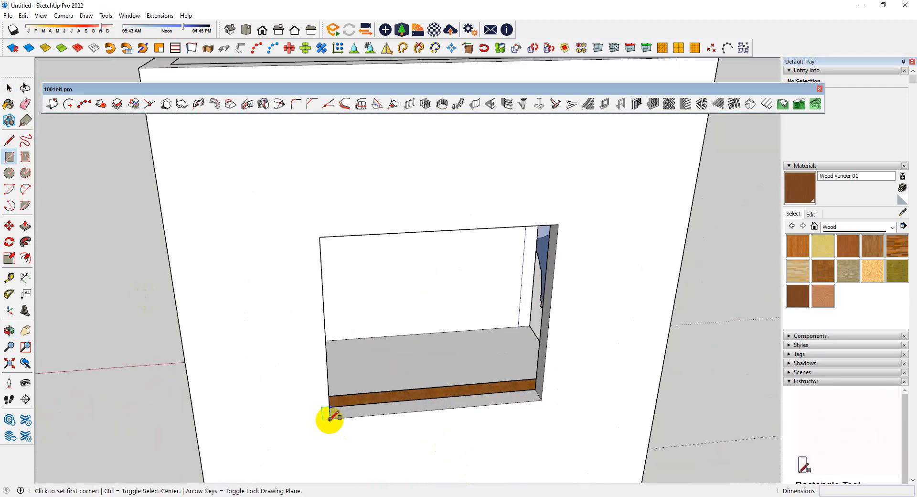
click(329, 418)
click(559, 224)
key(space)
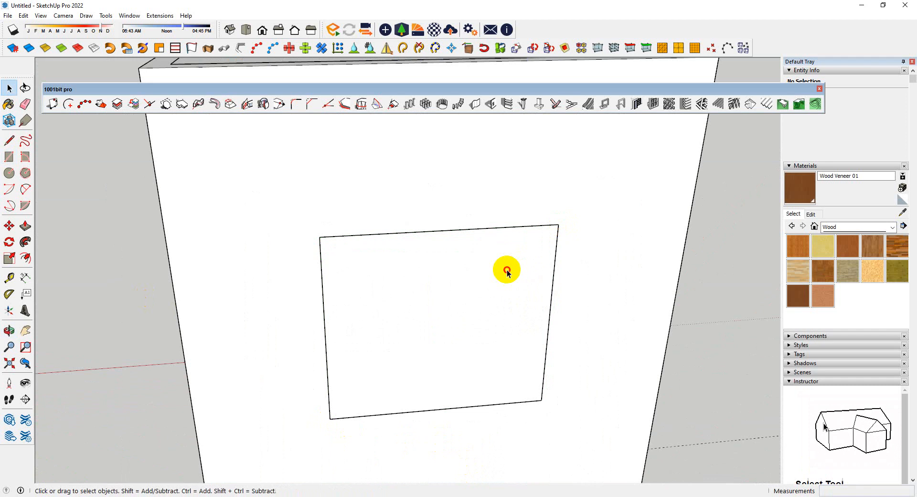
double_click(506, 269)
right_click(507, 270)
click(540, 352)
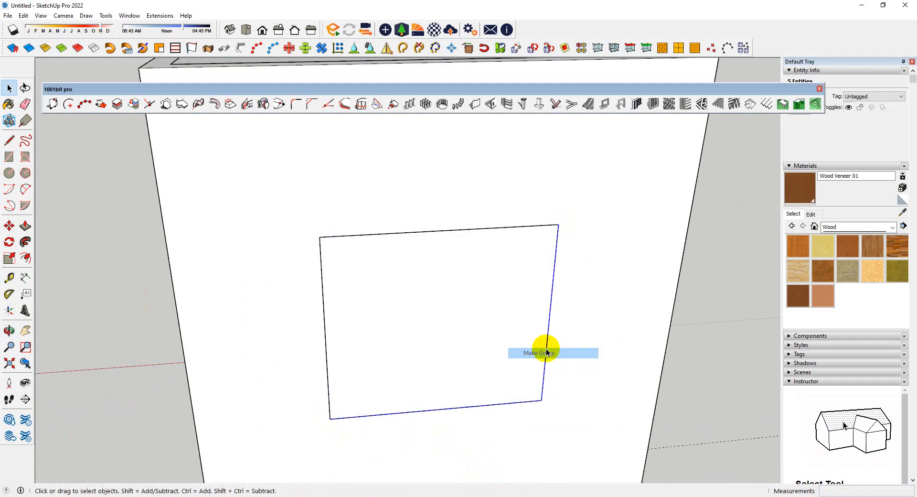
- Inside the window group, turn the face into a rectangular-frame divided panel: 1 row, 2 columns, depth 5 7/8", frame width 1.5, located at the back
double_click(432, 352)
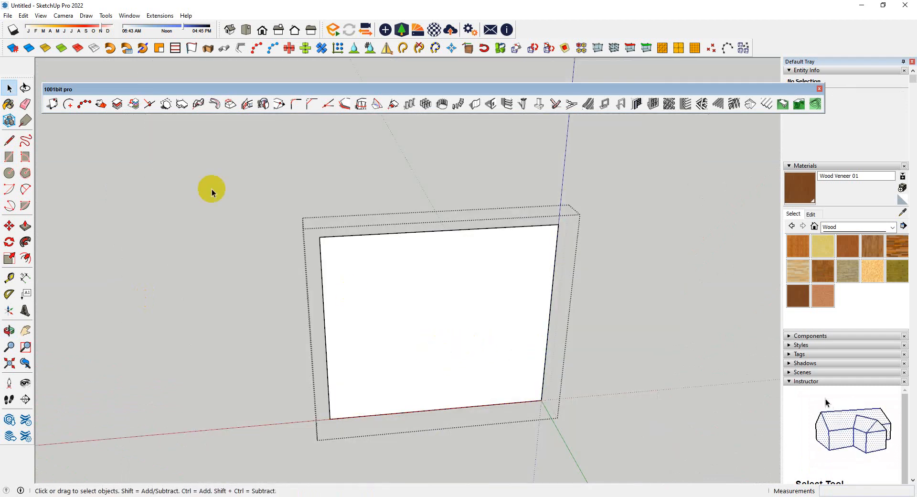
drag(211, 188, 746, 449)
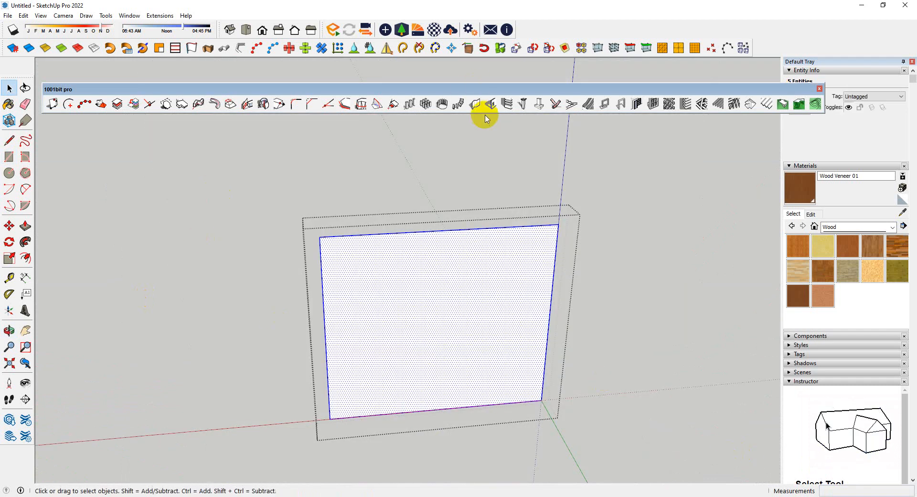
click(654, 104)
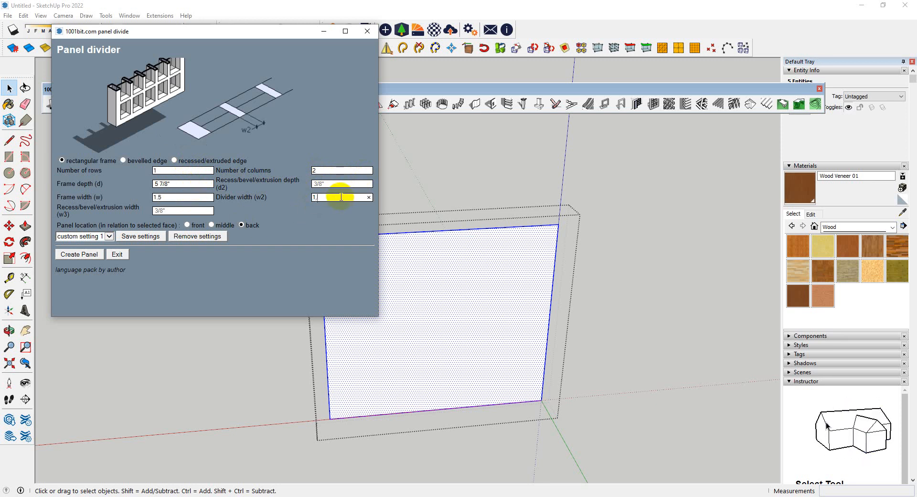
click(86, 257)
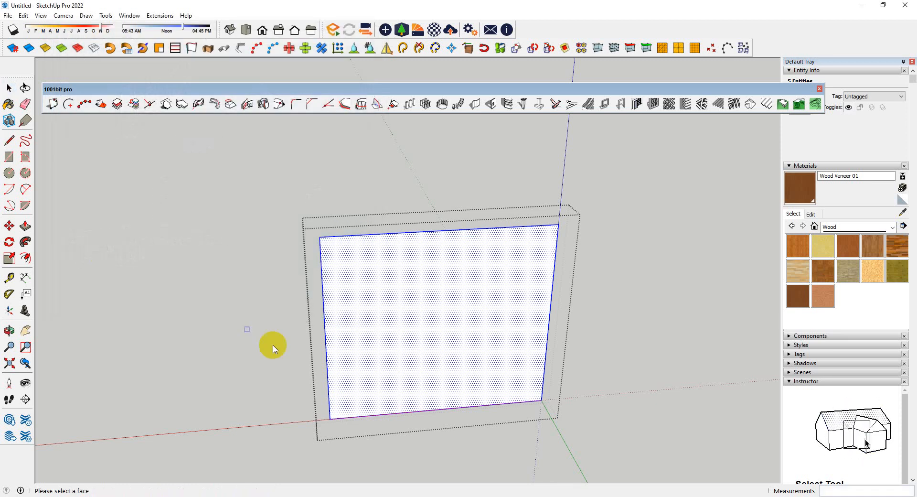
click(332, 421)
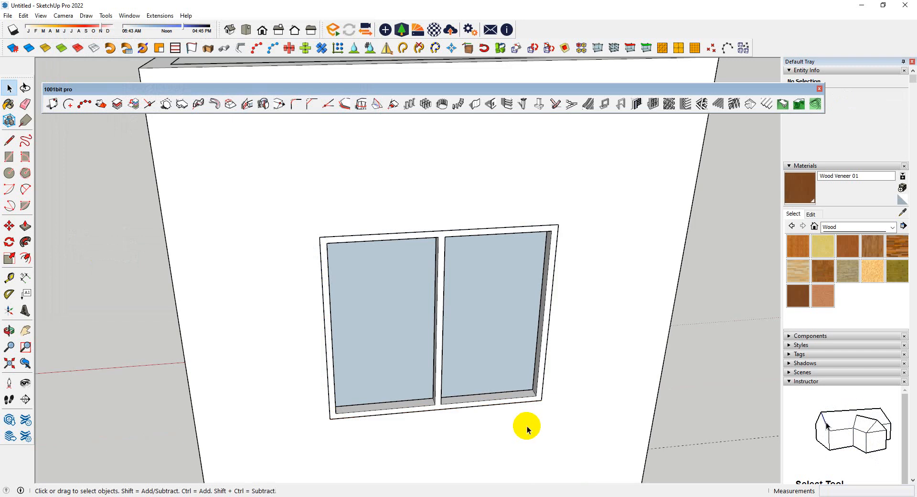
- Check the new window frame from inside the room, and hide the ceiling slab group
middle_drag(526, 426, 399, 439)
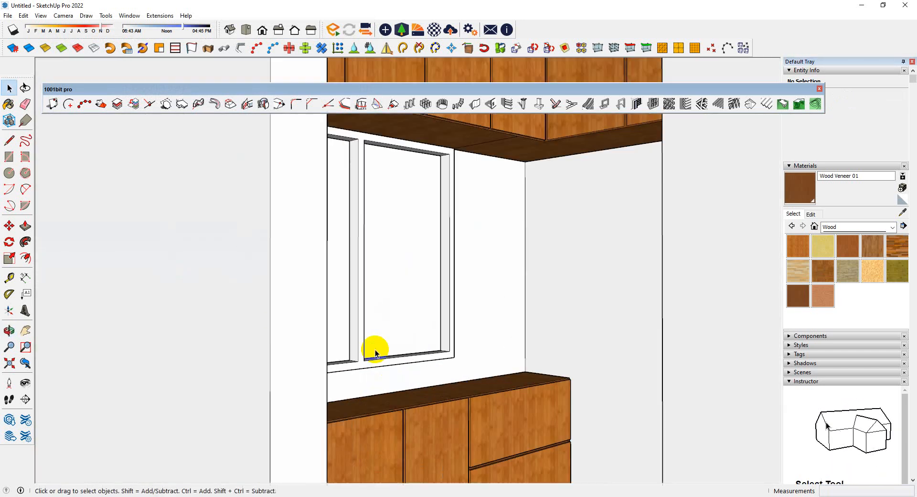
middle_drag(403, 354, 296, 317)
scroll(370, 362, up, 5)
scroll(313, 347, down, 3)
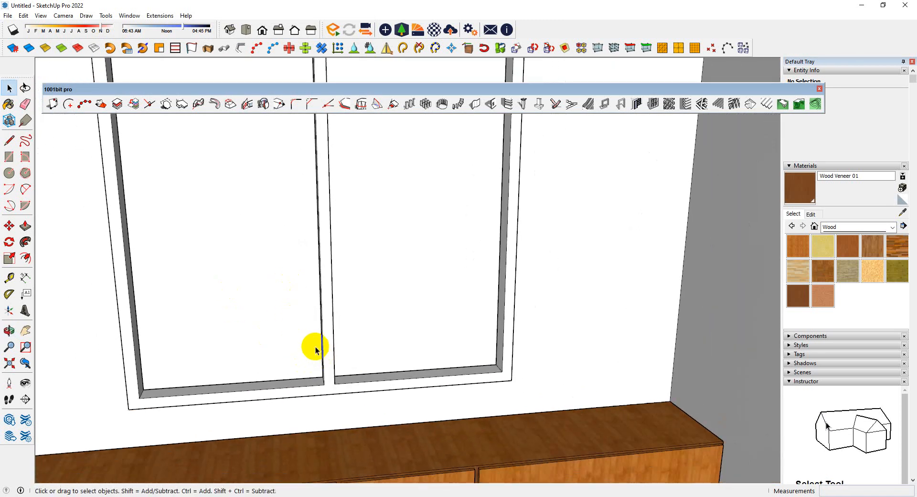
scroll(544, 372, down, 2)
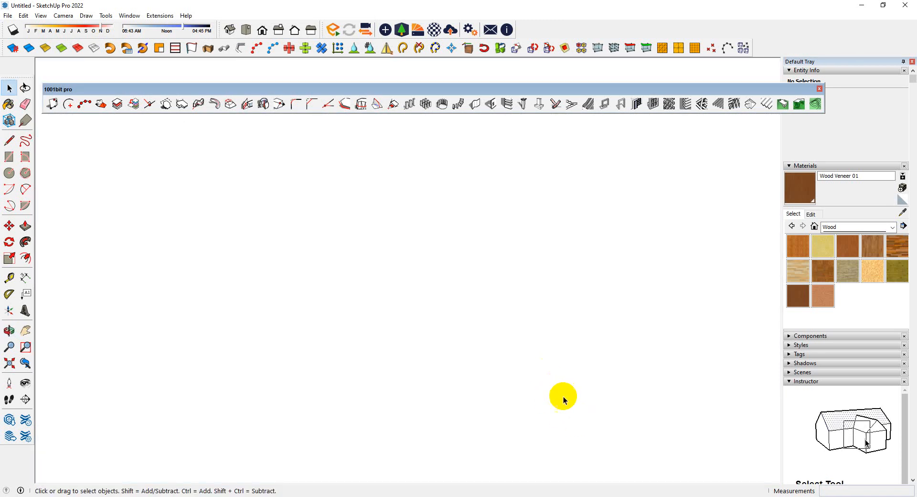
scroll(528, 403, down, 5)
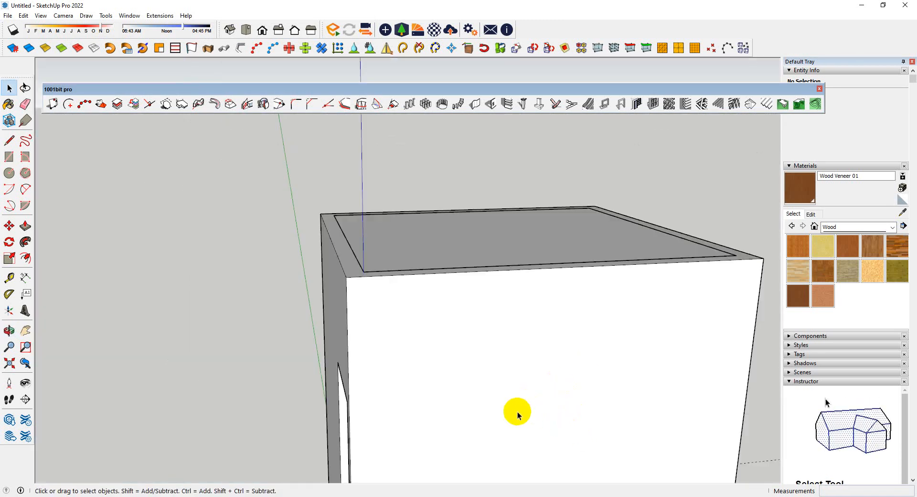
middle_drag(453, 399, 479, 446)
scroll(488, 328, up, 2)
right_click(488, 327)
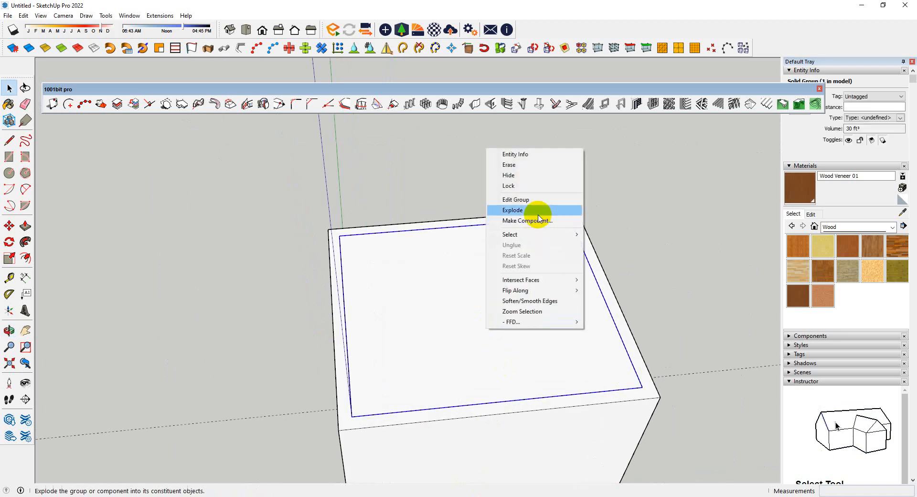
click(520, 177)
- Hide the L-shaped overhead cabinet group above the window
scroll(468, 316, up, 6)
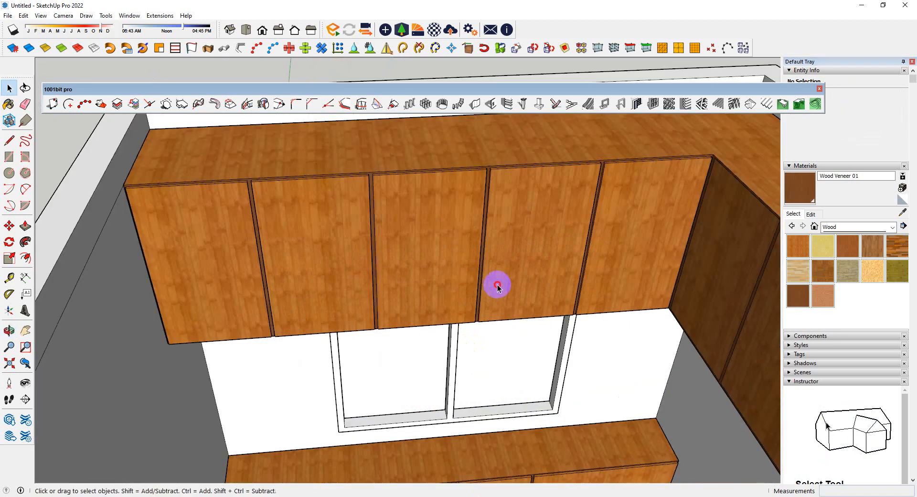
right_click(497, 285)
click(517, 311)
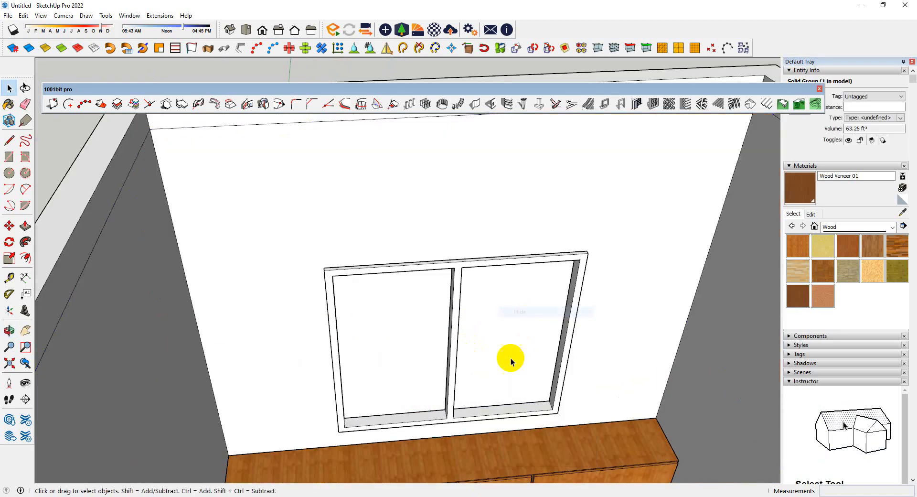
scroll(529, 391, down, 4)
scroll(515, 402, up, 5)
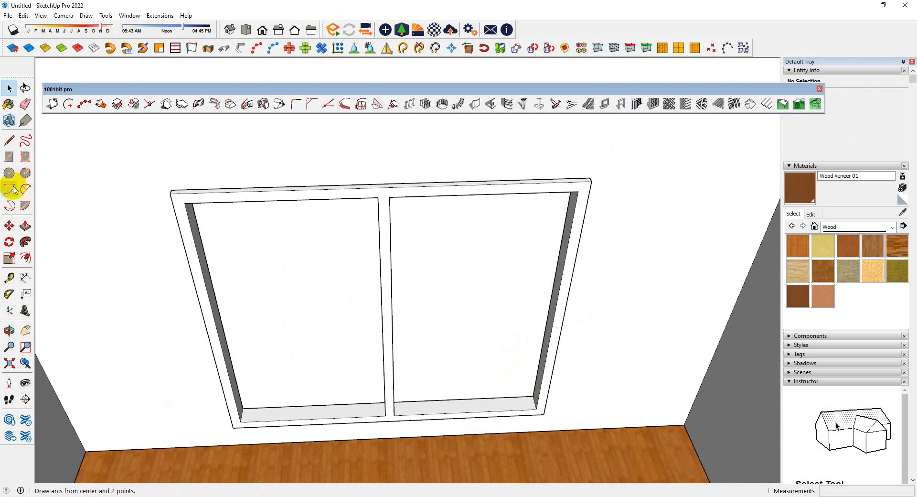
click(9, 157)
scroll(253, 423, up, 3)
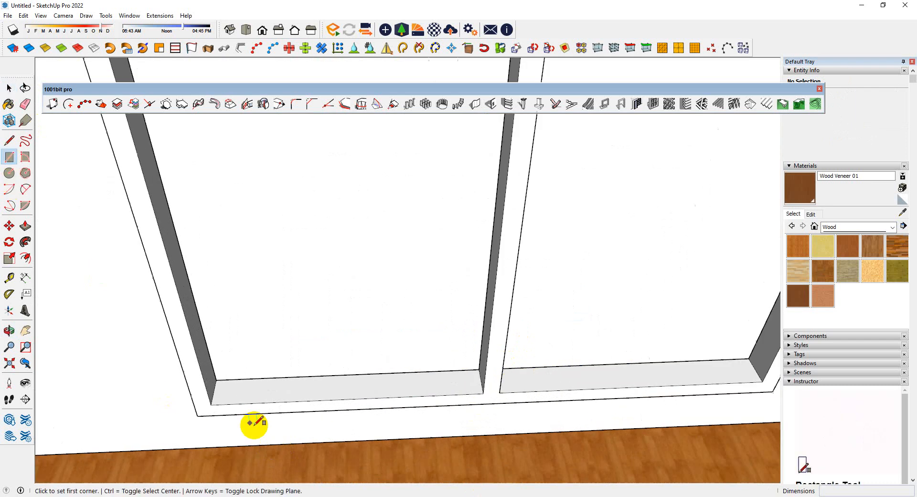
scroll(248, 430, down, 4)
key(space)
scroll(401, 406, up, 2)
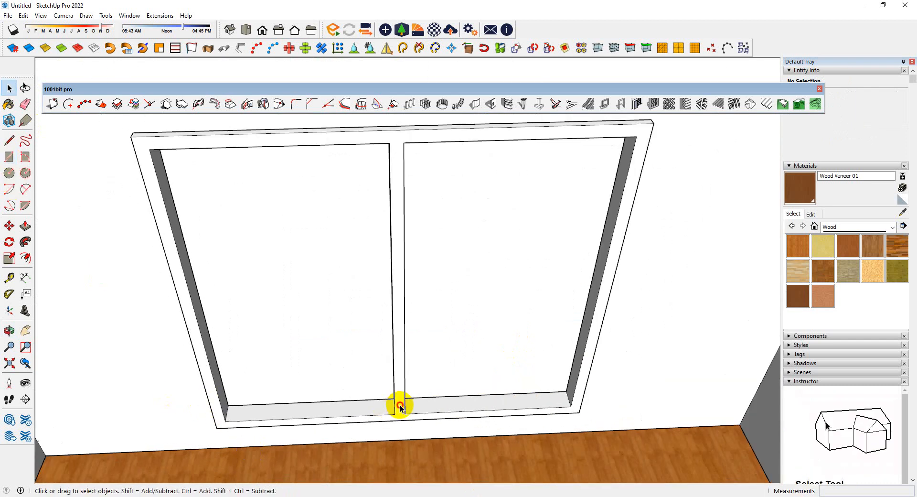
- Inside the window group, scale the two-panel frame's depth to about 0.62 from its room-side face, leaving it recessed in the opening
click(400, 406)
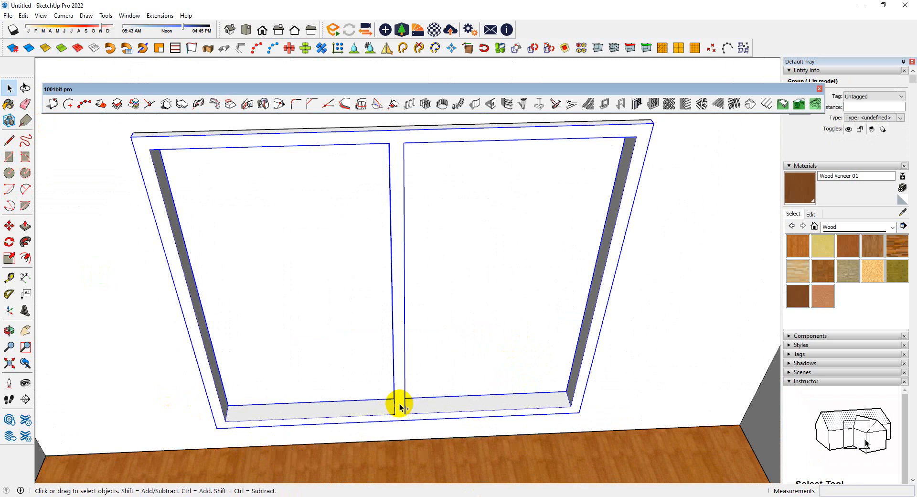
double_click(400, 406)
scroll(401, 411, down, 3)
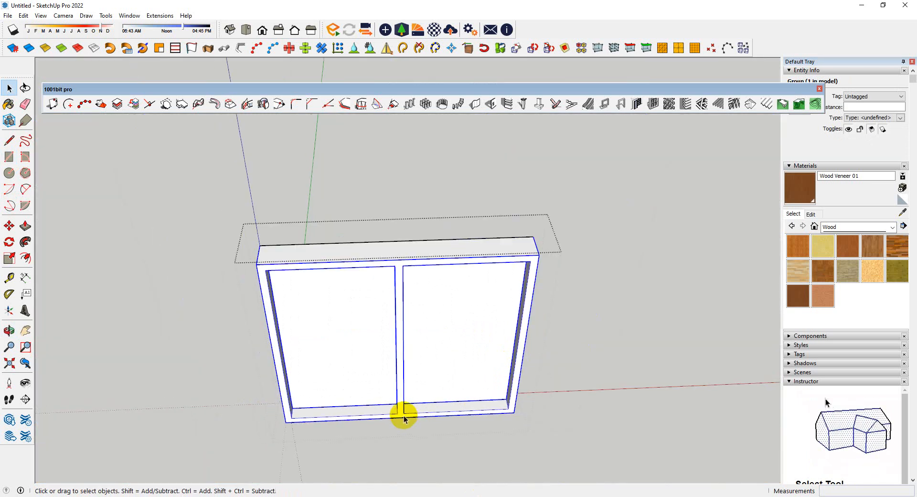
middle_drag(372, 401, 470, 388)
scroll(453, 360, up, 3)
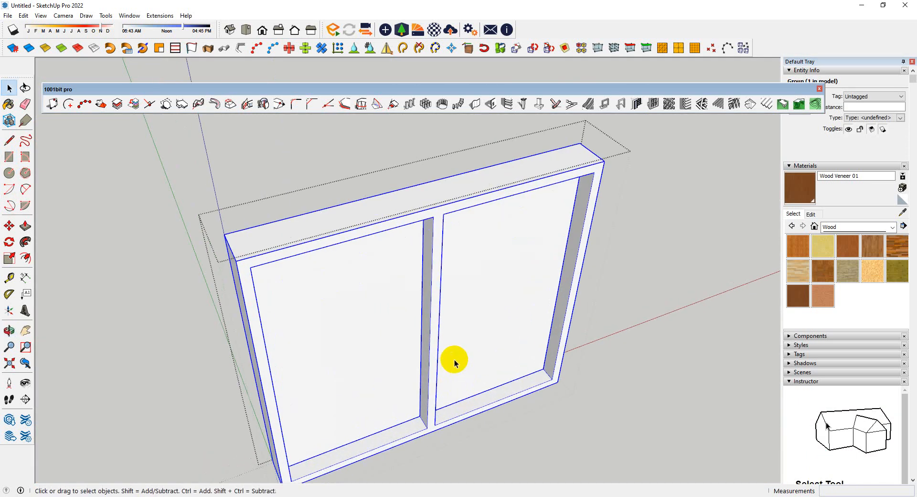
key(s)
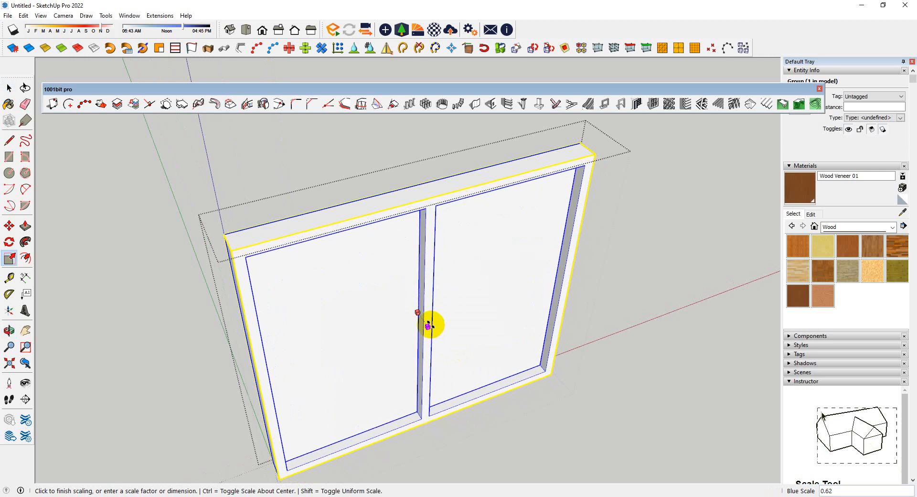
click(426, 323)
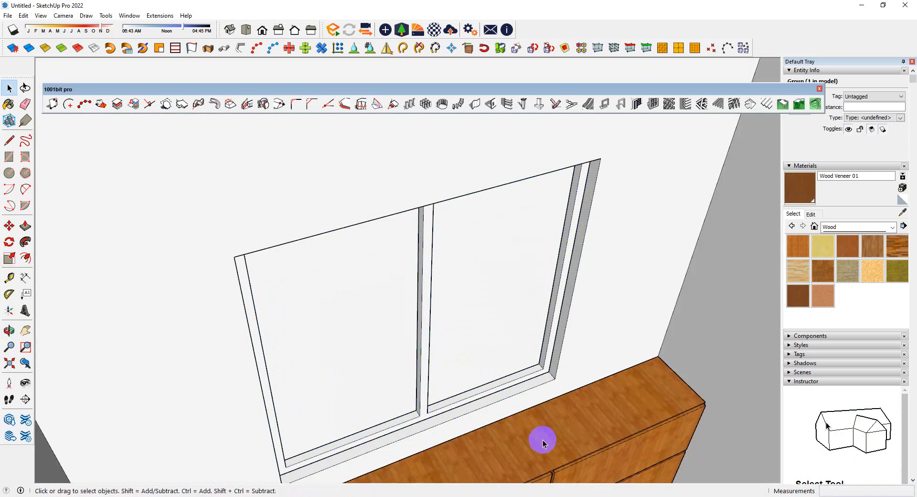
- Draw a rectangle covering the window opening on the inside wall face and make it a group
scroll(543, 439, up, 6)
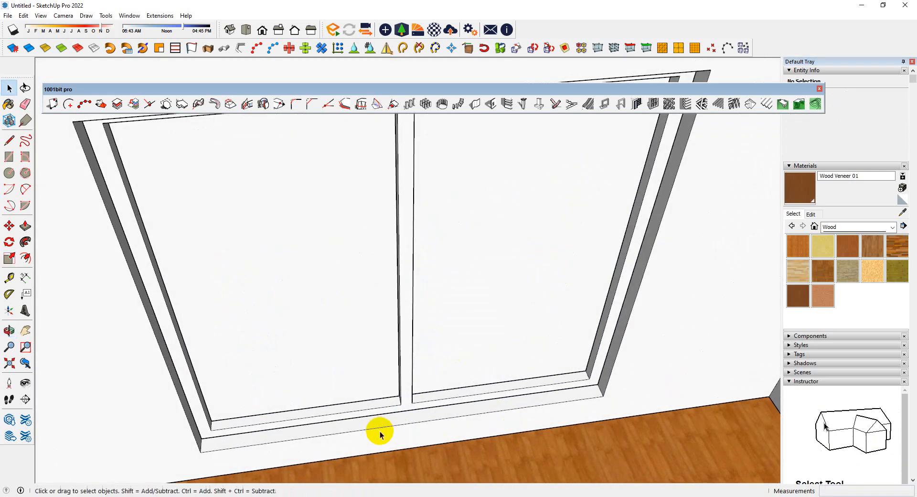
key(r)
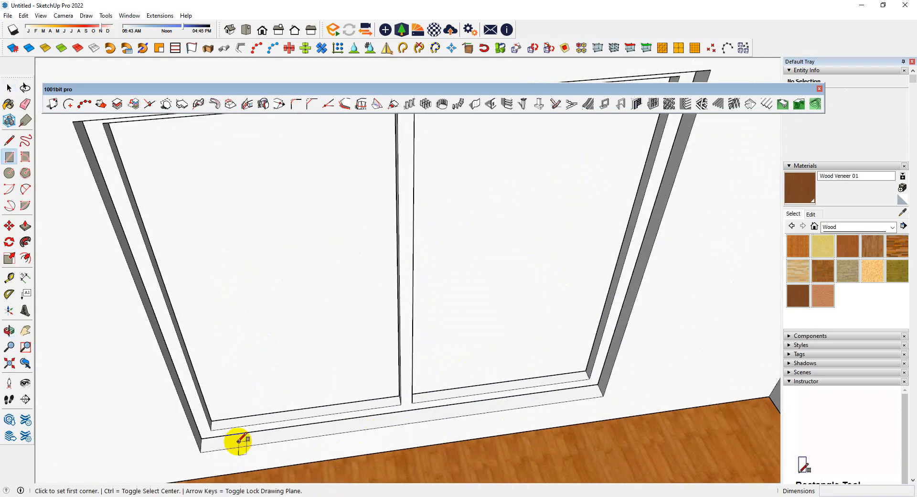
click(201, 451)
scroll(201, 453, down, 3)
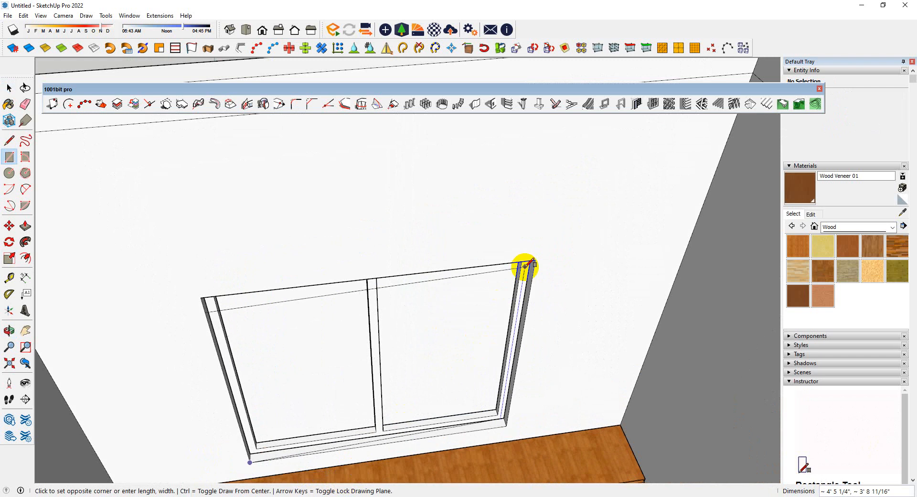
click(532, 262)
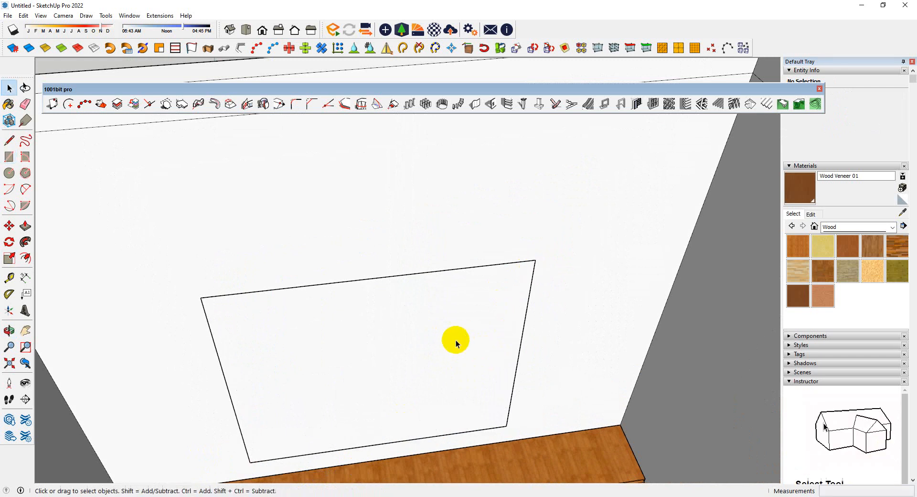
click(454, 344)
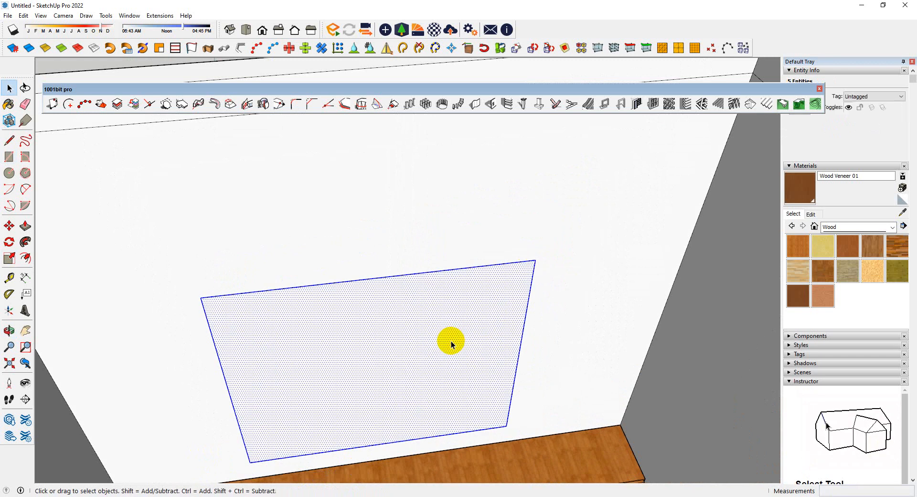
key(Delete)
- Inside the new group, turn the face into a screen: opening 12 by 4, column and row spacing .5, thickness .5, located at the back
middle_drag(451, 344, 334, 296)
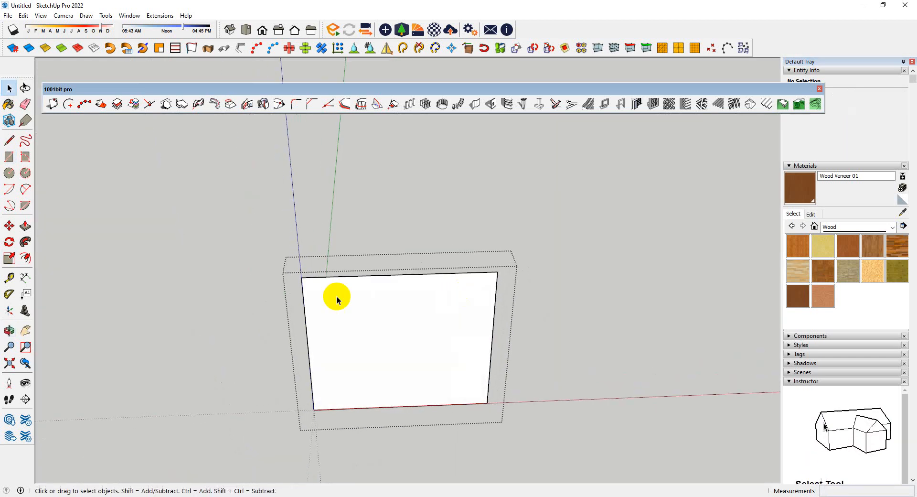
drag(227, 223, 587, 457)
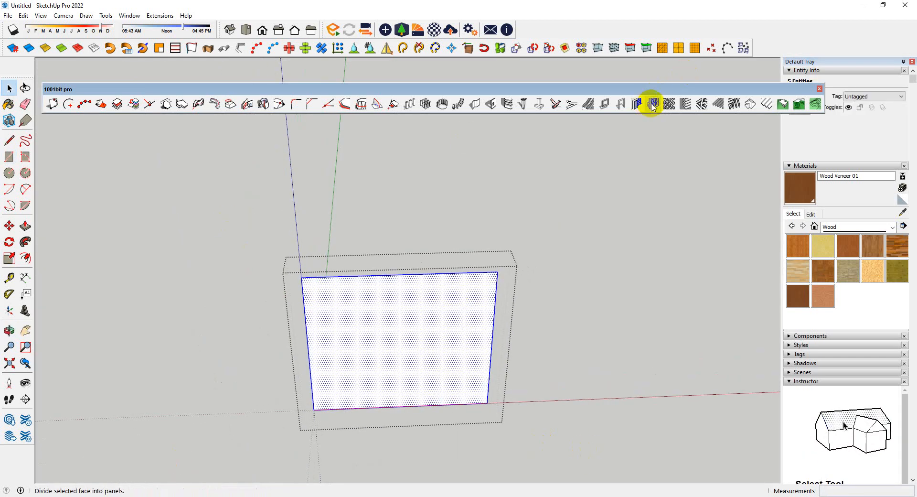
click(669, 104)
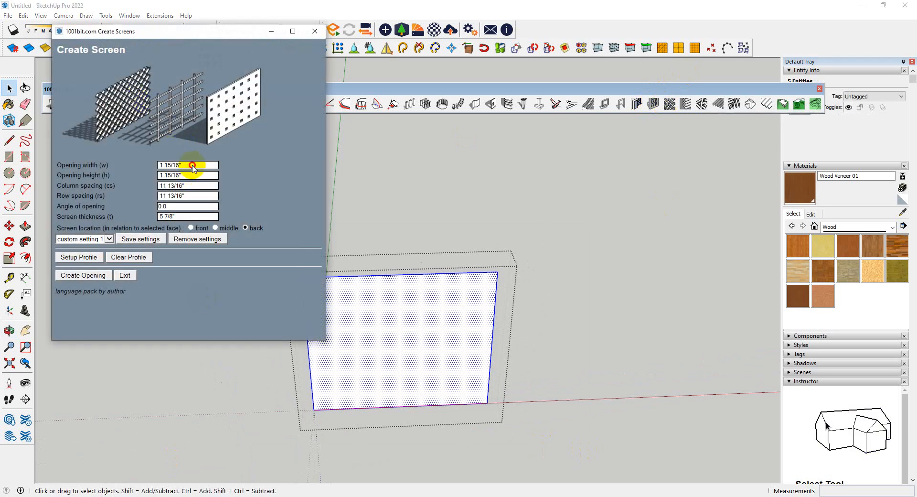
click(193, 166)
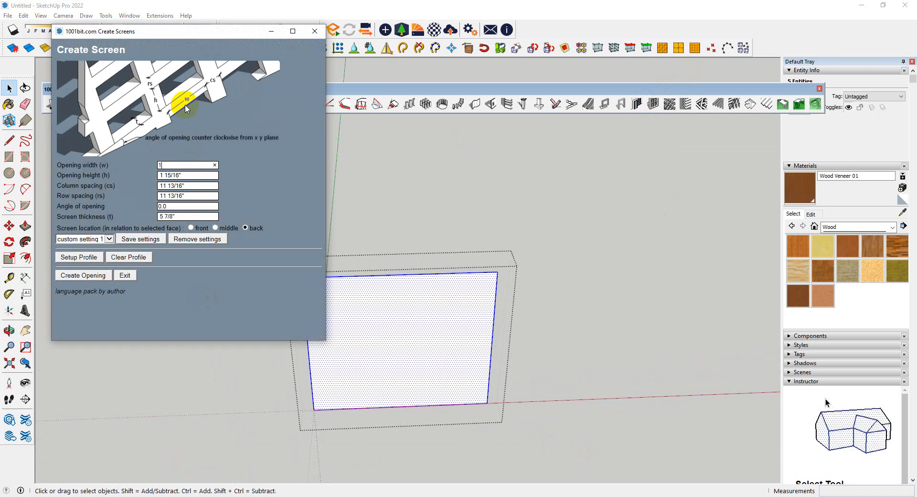
text(12)
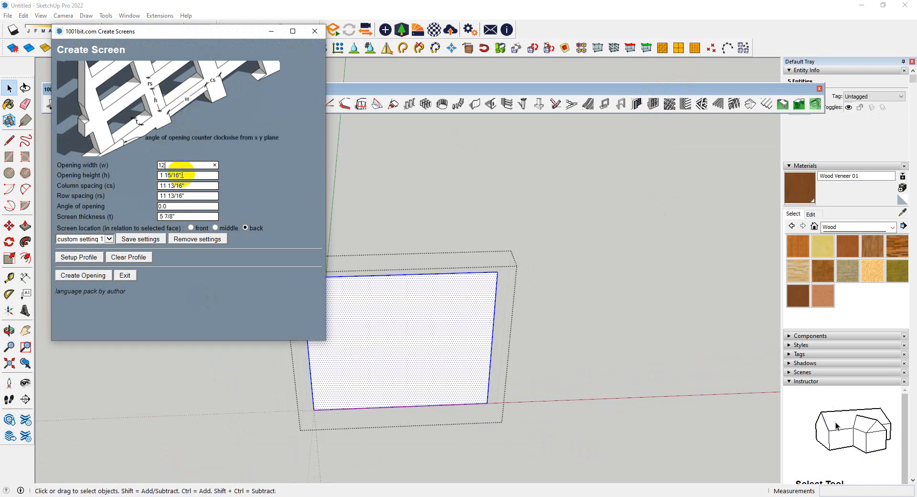
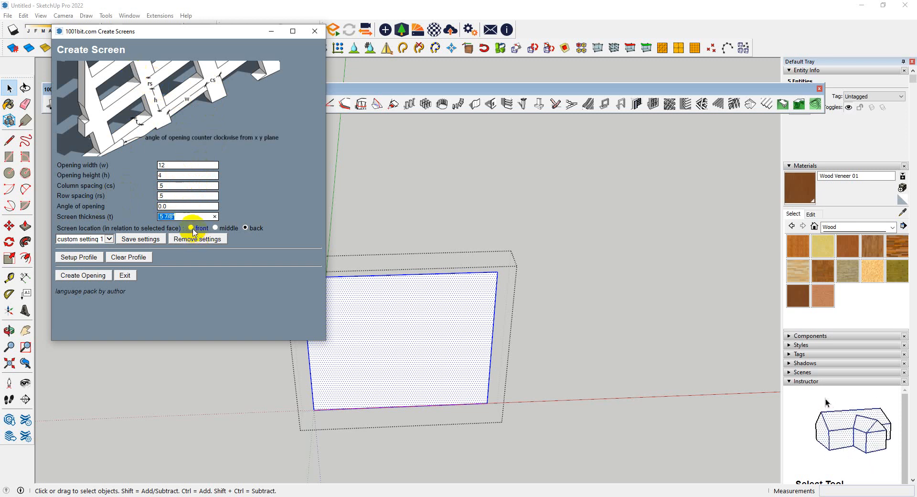
key(BackSpace)
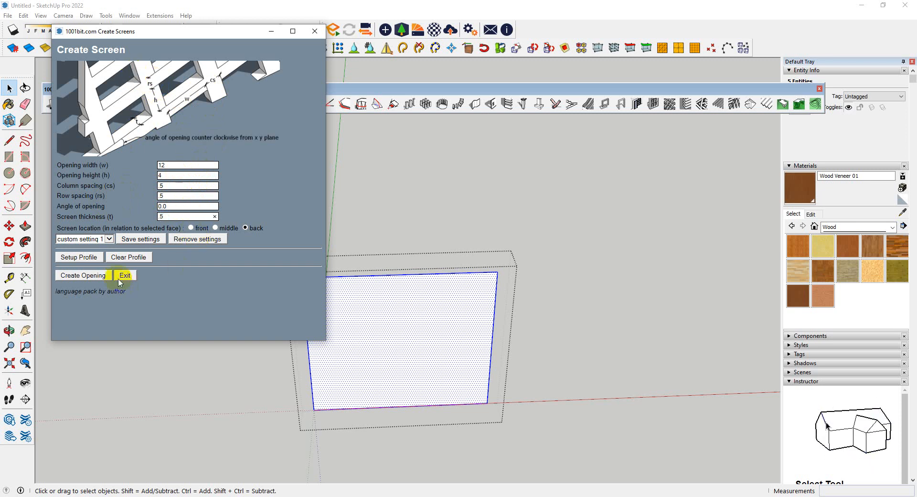
click(90, 275)
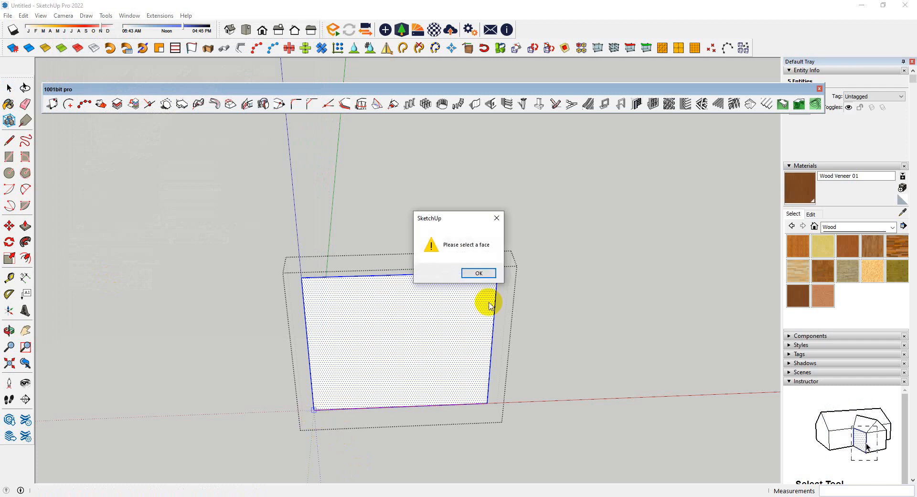
click(478, 274)
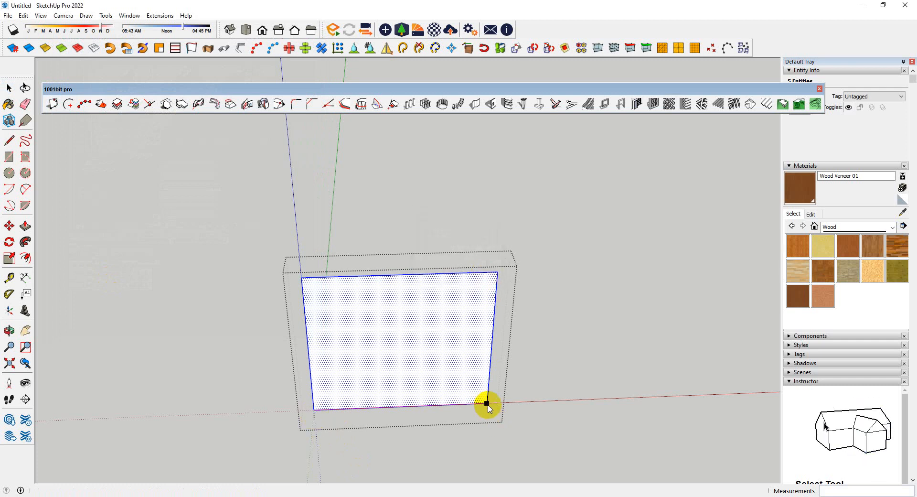
middle_drag(510, 372, 451, 317)
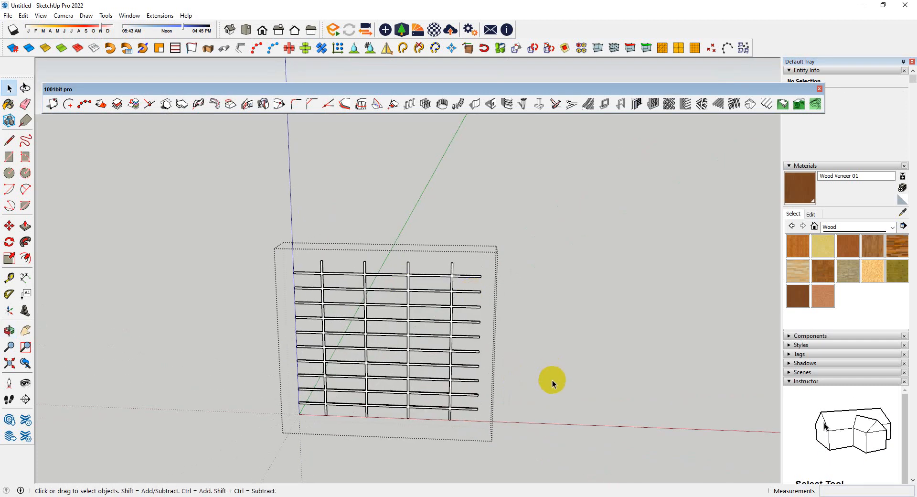
click(551, 382)
- Examine the new window grille and the base cabinets from above and from inside the room
middle_drag(551, 382, 537, 471)
scroll(537, 471, down, 5)
scroll(419, 215, up, 5)
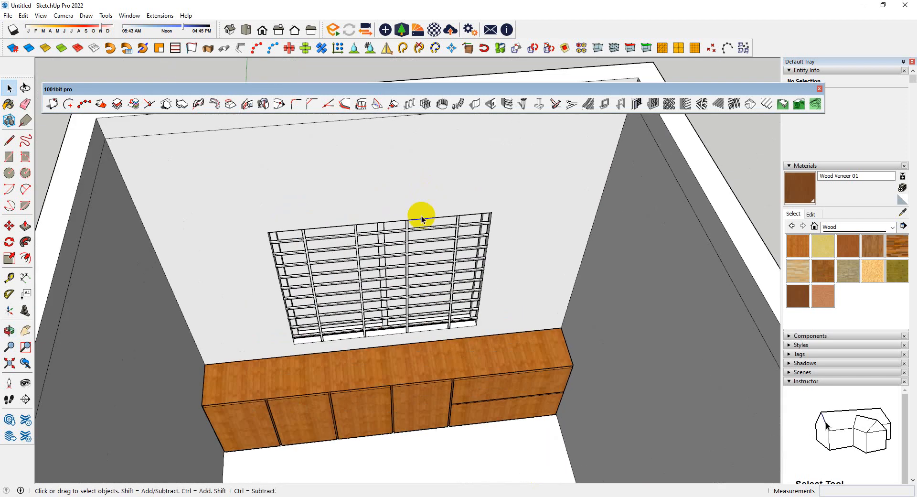
middle_drag(419, 215, 399, 199)
scroll(426, 243, down, 2)
middle_drag(427, 243, 477, 214)
scroll(424, 231, down, 3)
middle_drag(424, 232, 486, 258)
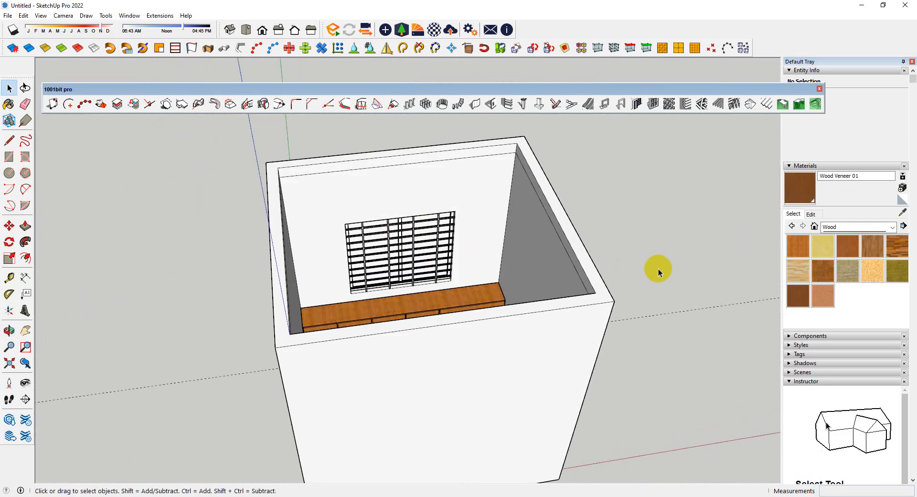
middle_drag(657, 268, 507, 257)
scroll(665, 258, up, 3)
scroll(639, 308, down, 4)
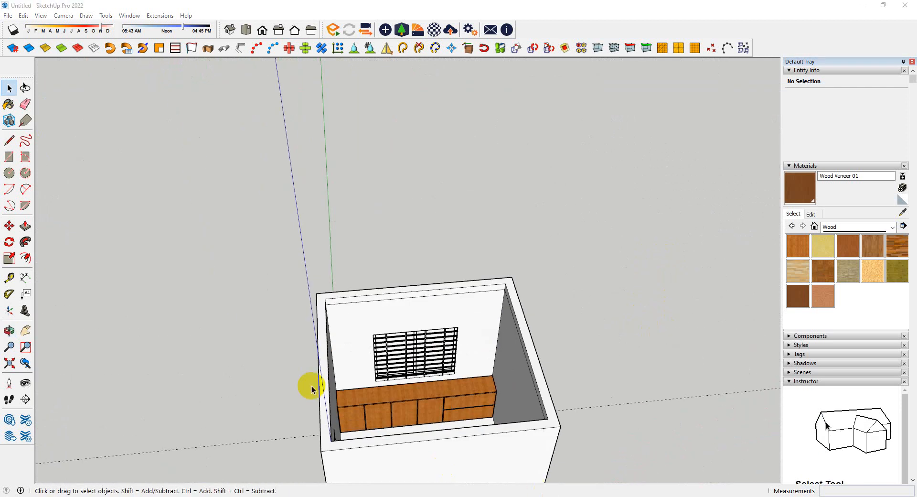
middle_drag(292, 332, 441, 345)
scroll(461, 310, down, 4)
scroll(440, 345, up, 3)
scroll(441, 345, up, 5)
middle_drag(393, 388, 344, 317)
scroll(344, 317, down, 5)
middle_drag(382, 342, 305, 430)
scroll(334, 336, down, 3)
middle_drag(409, 330, 417, 375)
scroll(413, 323, up, 4)
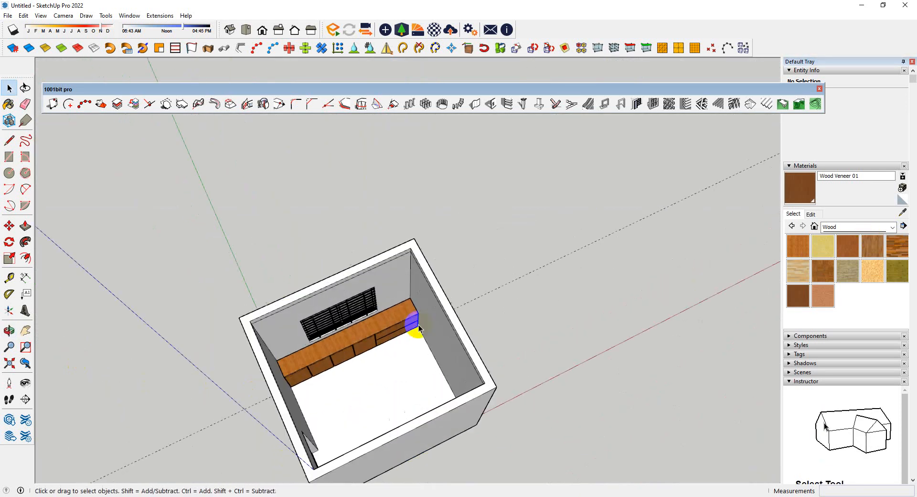
scroll(253, 295, up, 4)
middle_drag(461, 394, 367, 374)
scroll(331, 366, up, 4)
scroll(436, 354, down, 4)
middle_drag(440, 362, 399, 358)
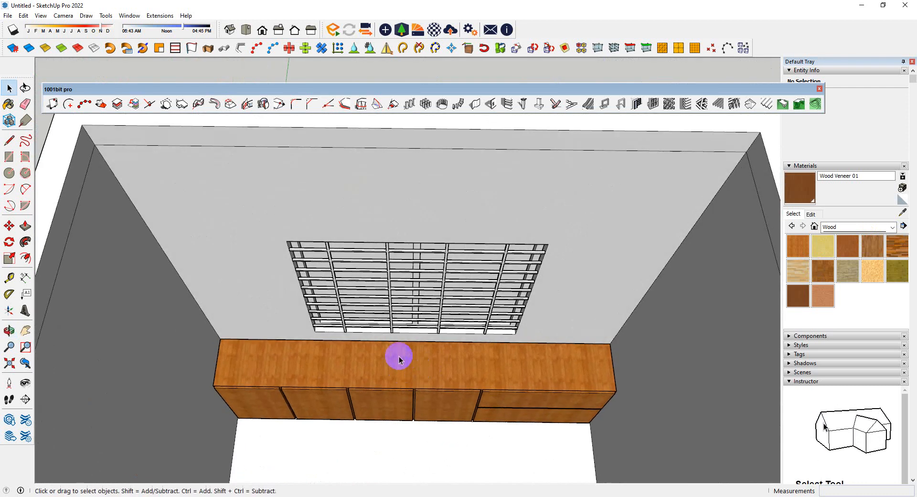
scroll(434, 367, down, 2)
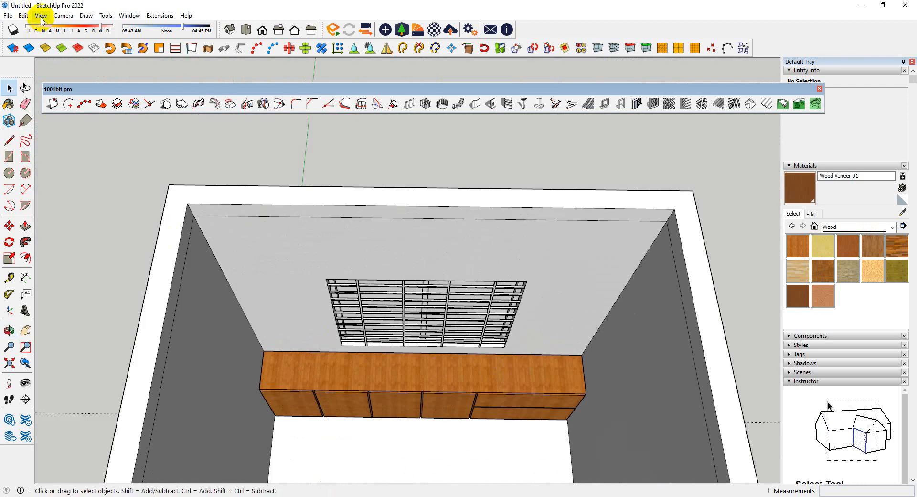
- Unhide all hidden objects, and hide only the ceiling slab group again
click(27, 16)
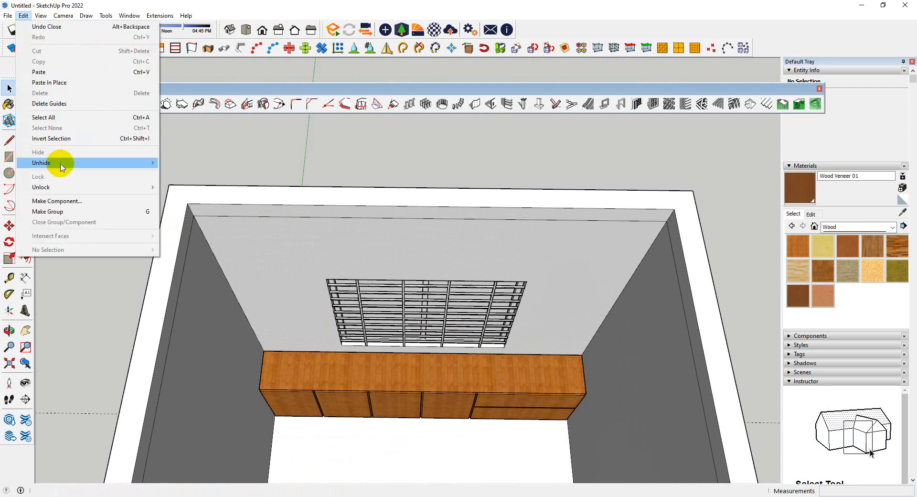
mouse_move(60, 164)
click(181, 184)
scroll(295, 226, down, 3)
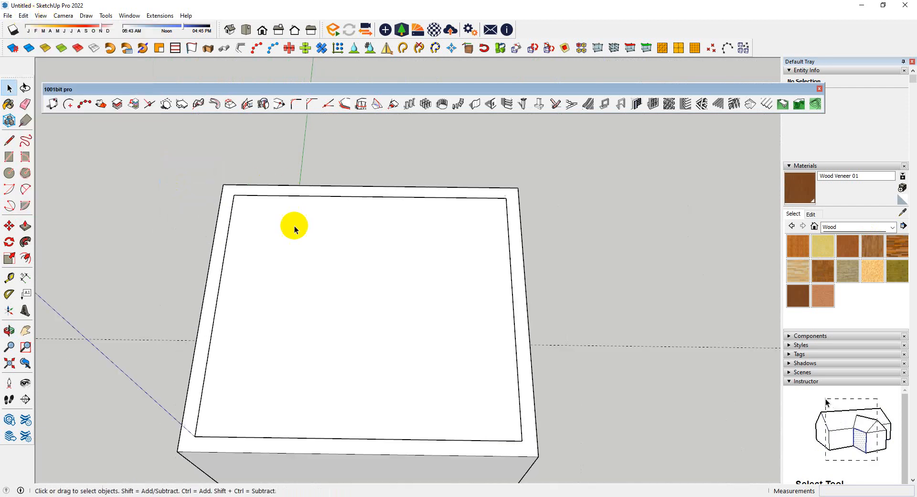
right_click(294, 311)
click(350, 344)
- Open the L-shaped overhead cabinet group, inspect its doors and underside, and close the group
middle_drag(404, 299, 410, 62)
scroll(454, 260, down, 4)
double_click(434, 213)
scroll(389, 224, up, 4)
middle_drag(421, 368, 420, 291)
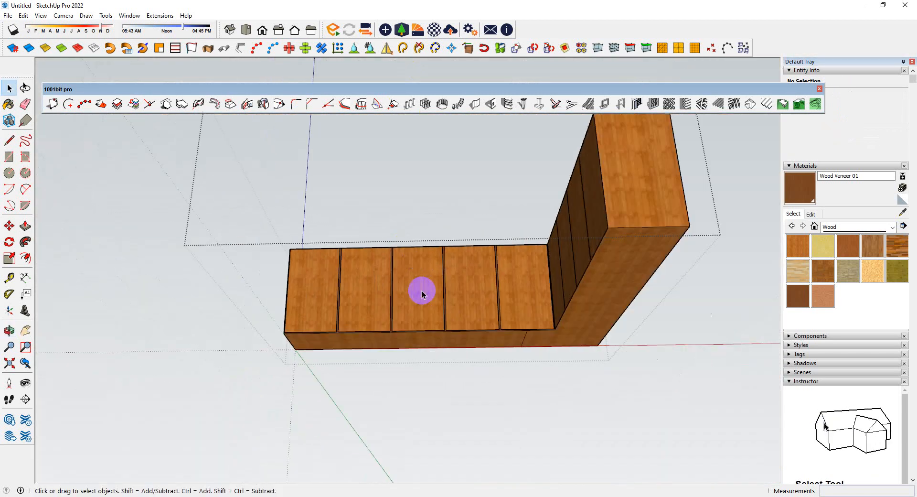
scroll(286, 356, up, 2)
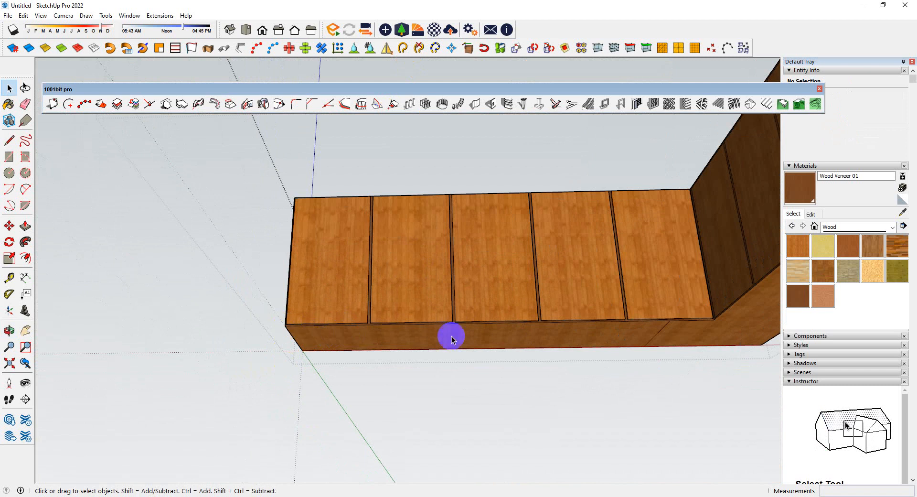
click(489, 417)
- Examine from inside the room where the overhead cabinets meet the window grille and the adjoining wall
scroll(481, 356, down, 4)
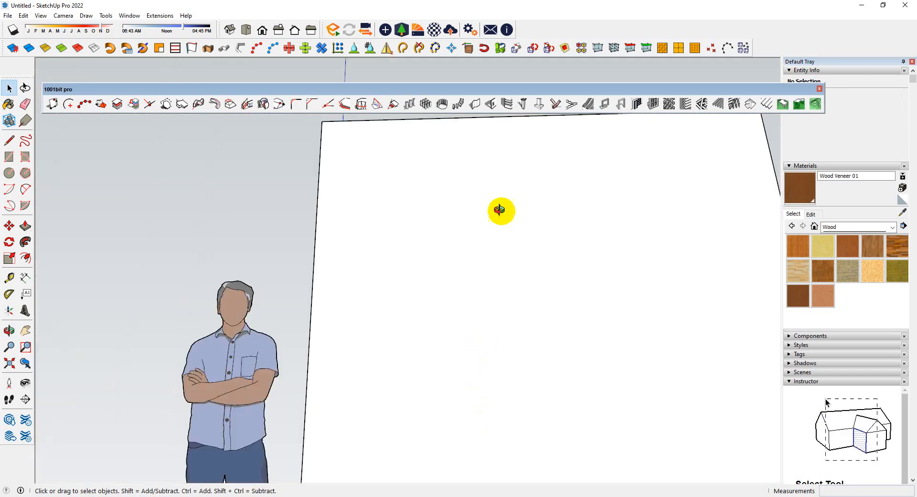
middle_drag(500, 210, 499, 419)
scroll(436, 343, up, 3)
middle_drag(436, 344, 428, 331)
scroll(422, 309, up, 3)
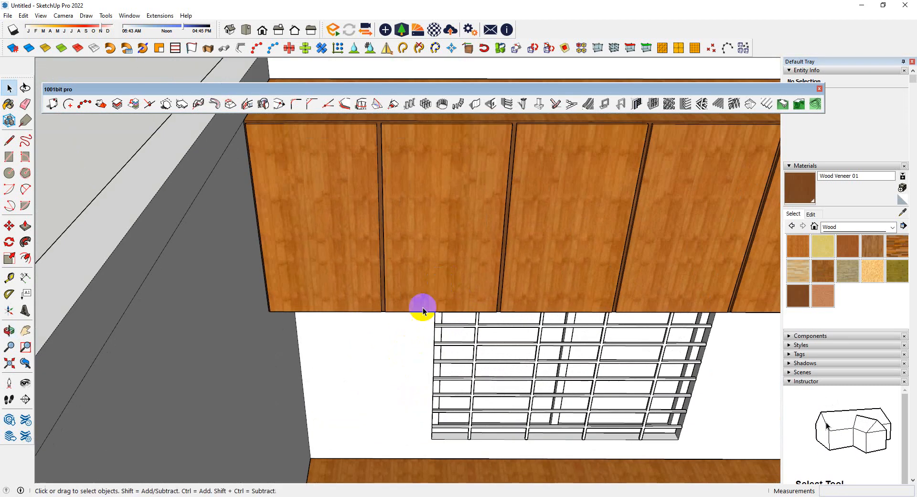
scroll(423, 309, up, 5)
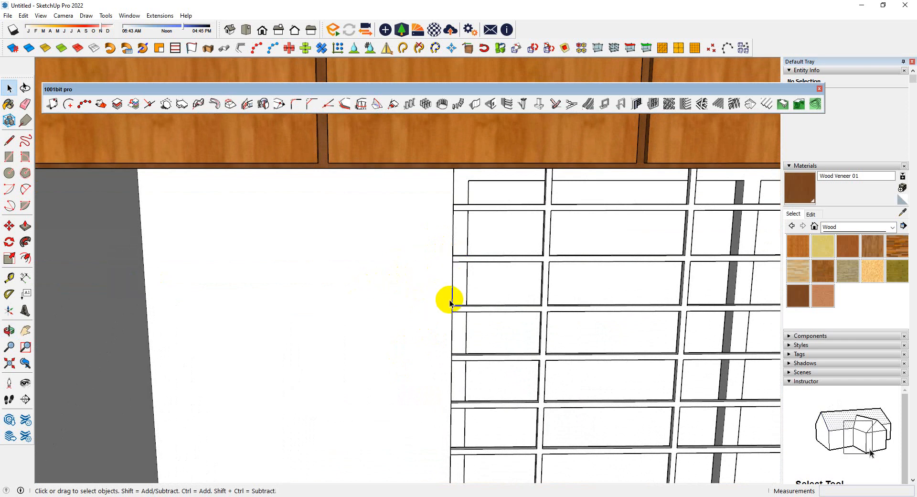
scroll(268, 322, down, 2)
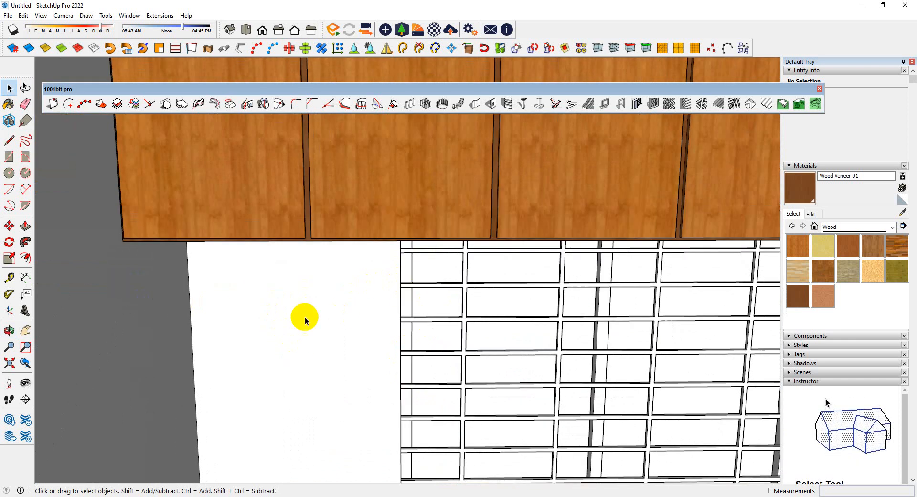
middle_drag(302, 317, 325, 308)
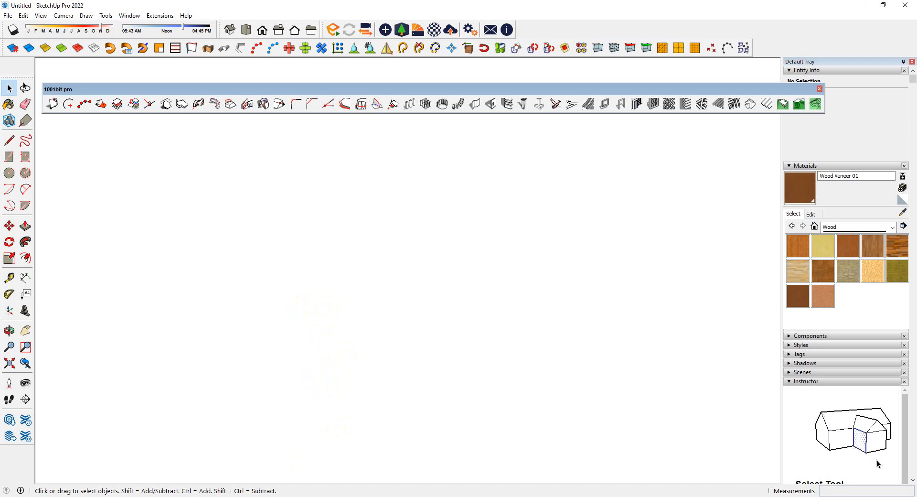
- Switch to the Downloads folder and view the reference photo of the partition cabinet with open shelves and drawers
click(253, 496)
scroll(163, 106, up, 4)
click(159, 89)
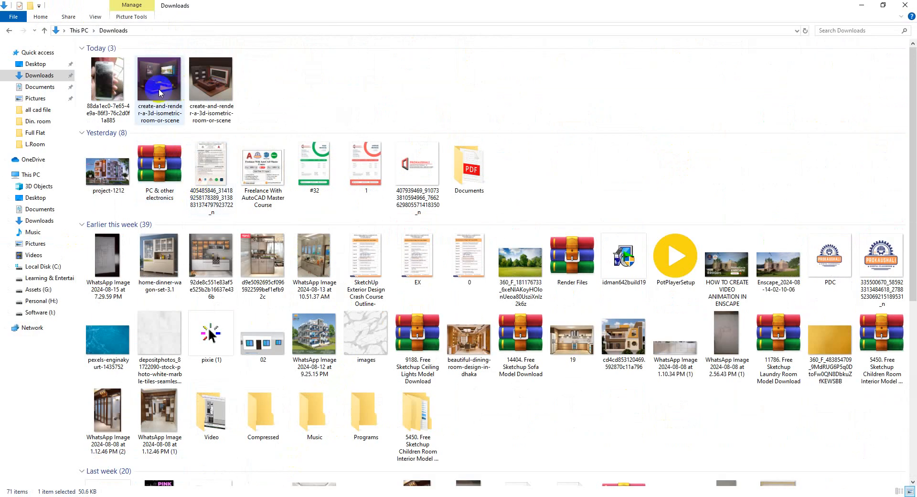
scroll(225, 84, down, 3)
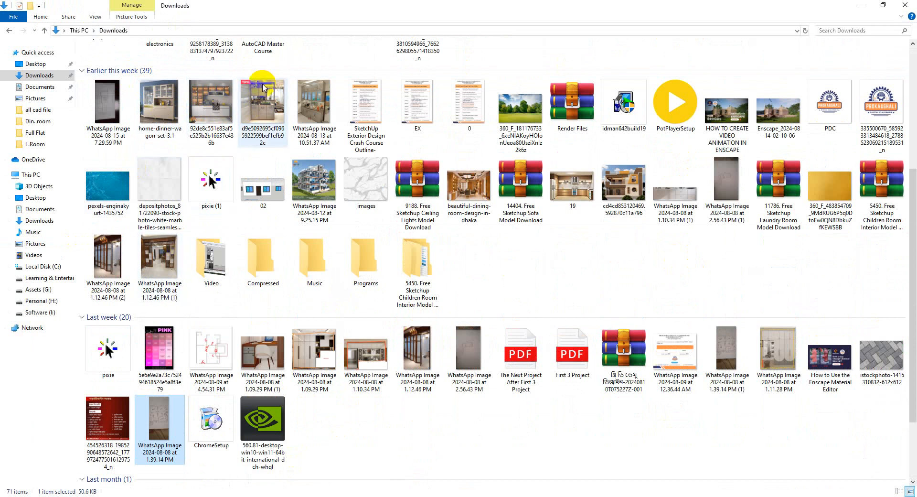
double_click(268, 108)
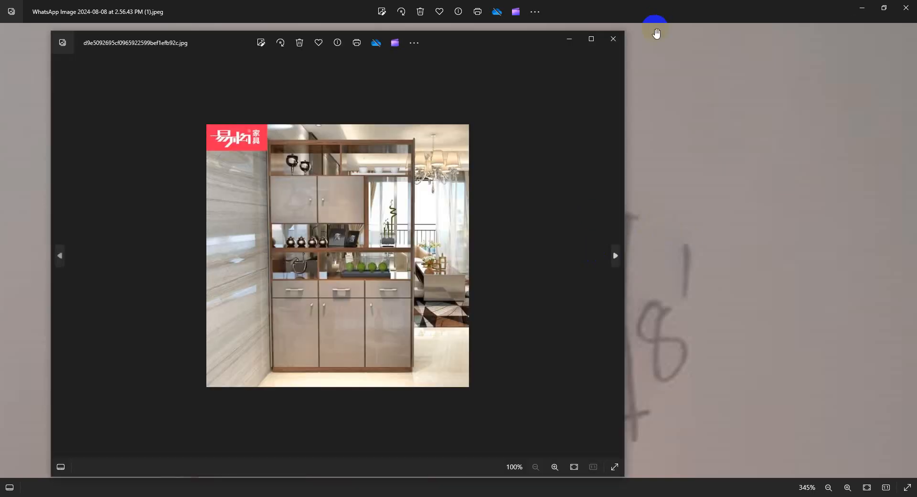
click(614, 40)
click(862, 7)
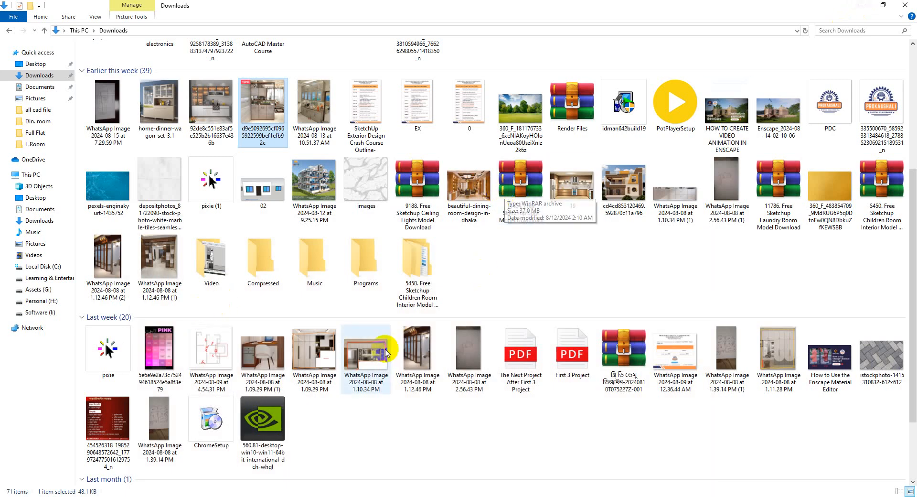
- View the reference photo of lit glass cabinets with a wine rack up close, and return to SketchUp
scroll(403, 329, down, 2)
scroll(207, 334, up, 5)
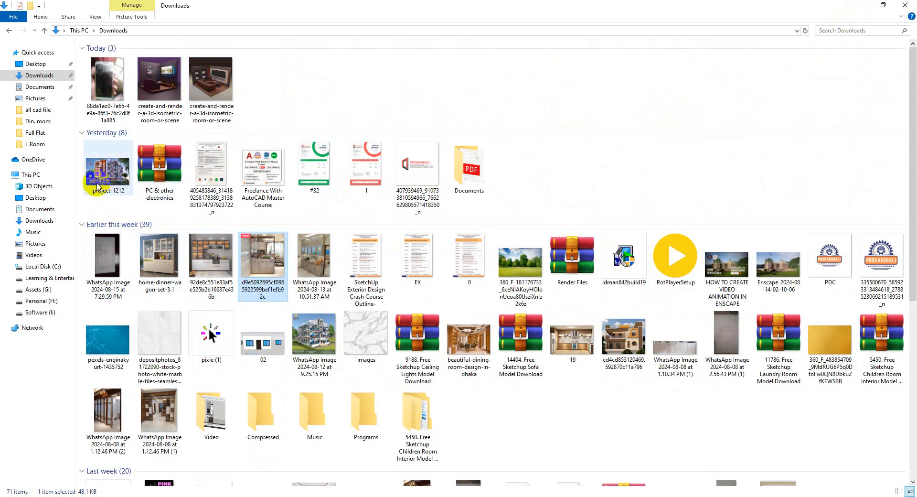
double_click(217, 258)
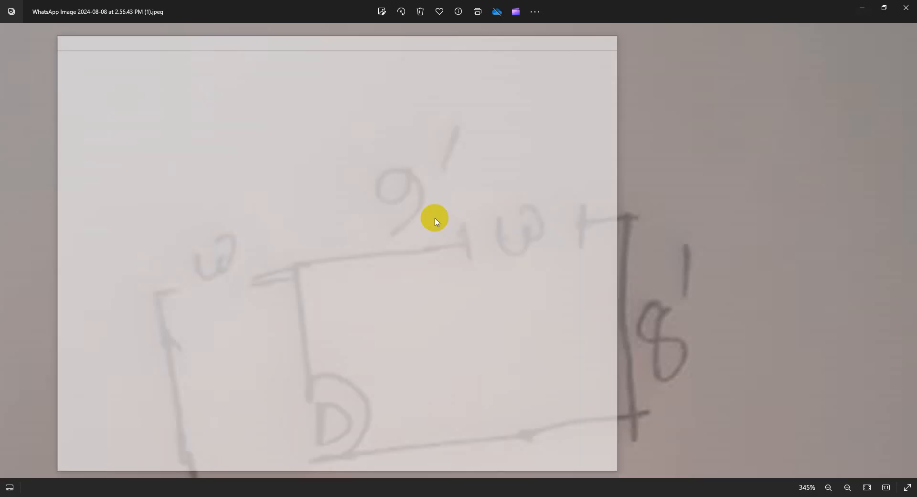
scroll(354, 191, up, 5)
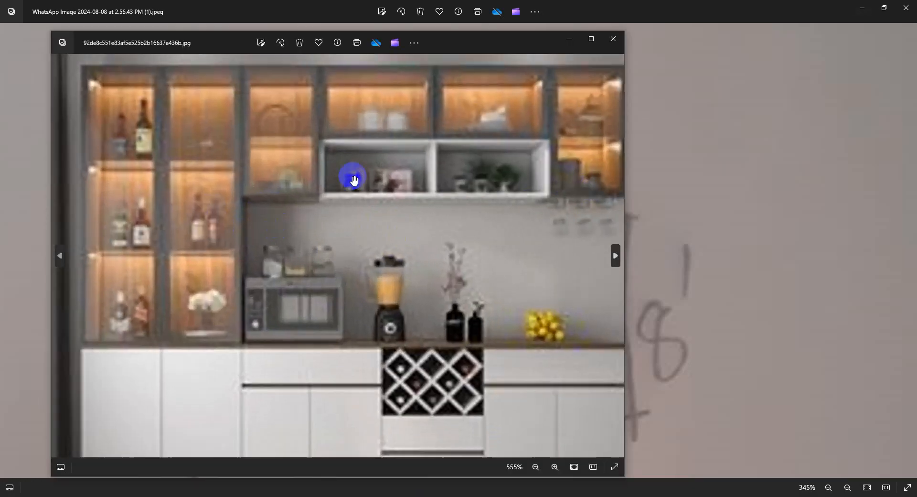
drag(354, 180, 358, 216)
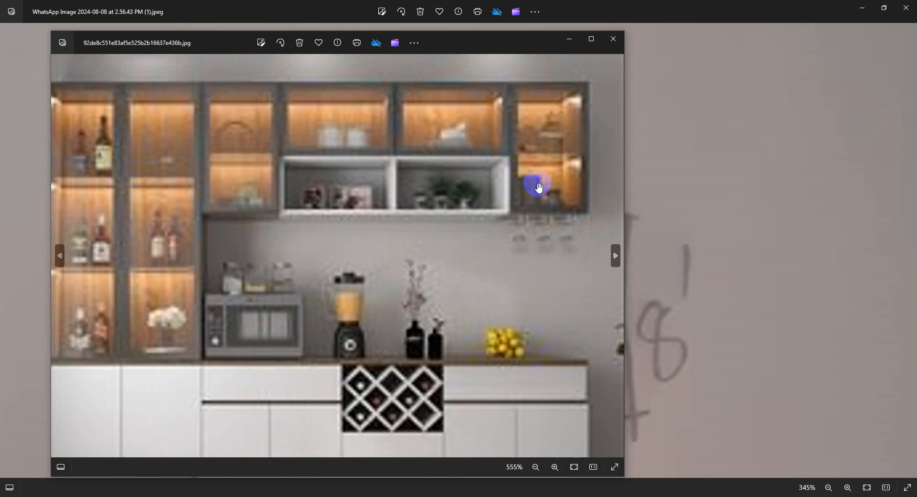
click(862, 7)
click(569, 39)
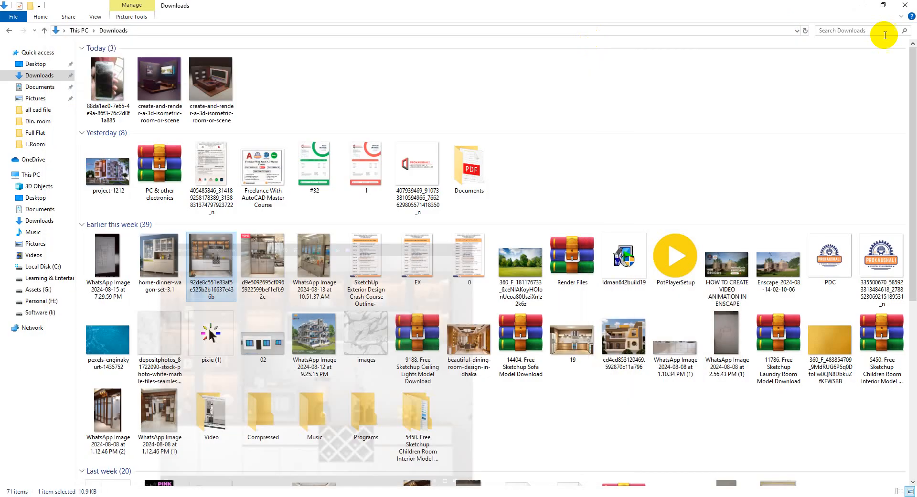
click(861, 6)
- Open the L-shaped overhead cabinet group for editing and check its doors and underside
scroll(348, 338, down, 10)
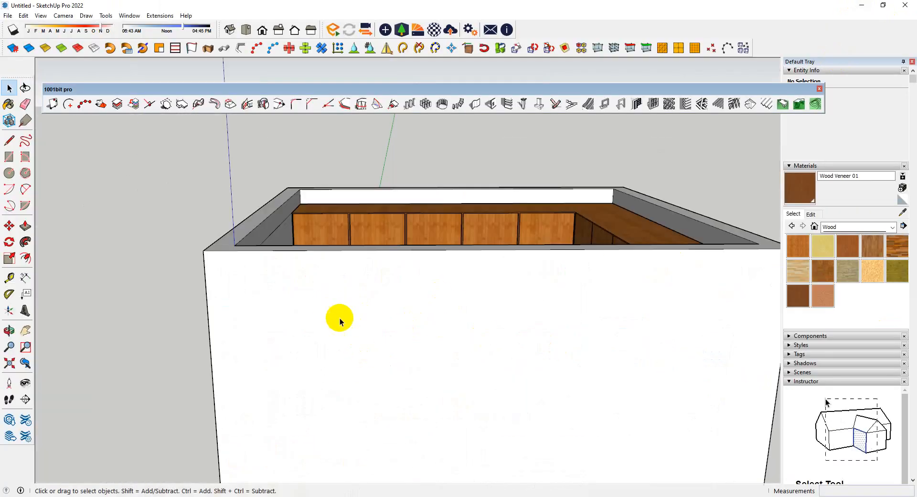
mouse_move(382, 213)
middle_down()
mouse_move(390, 291)
mouse_move(365, 239)
middle_up()
scroll(378, 290, up, 5)
double_click(368, 286)
scroll(374, 292, down, 3)
scroll(382, 362, up, 3)
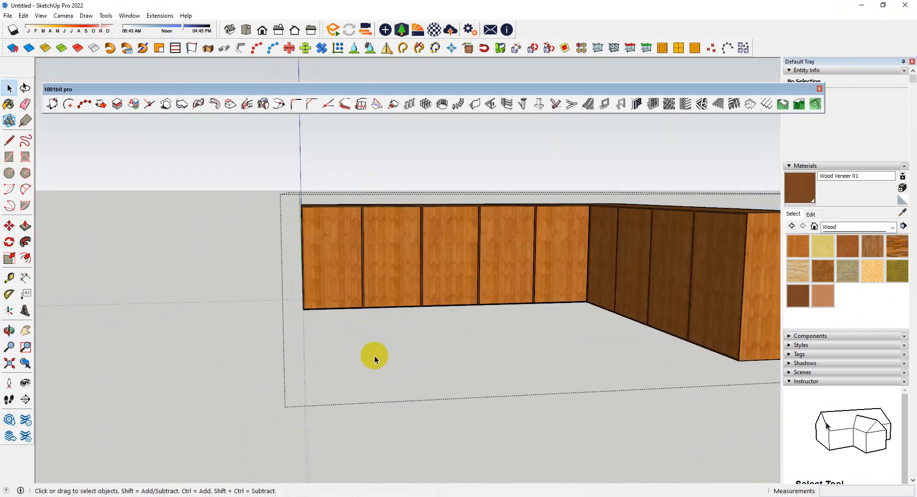
mouse_move(373, 356)
middle_down()
mouse_move(373, 317)
mouse_move(342, 321)
mouse_move(340, 305)
middle_up()
scroll(373, 317, up, 2)
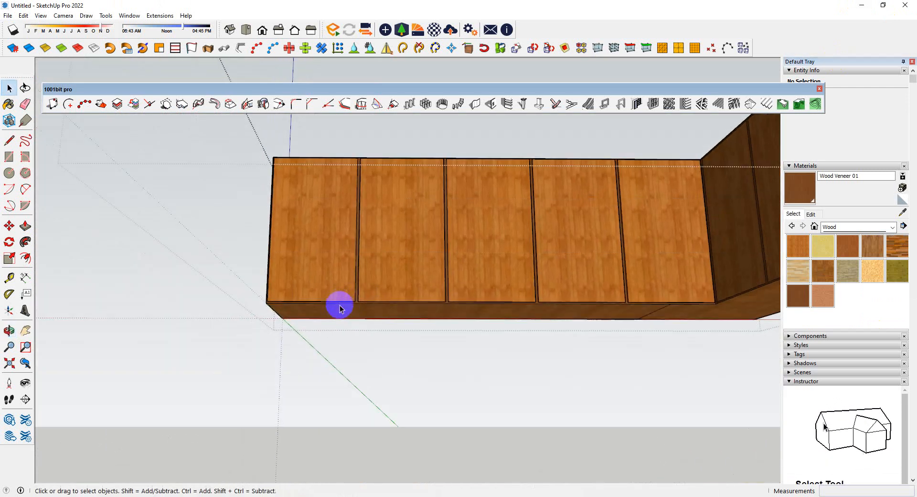
key(Escape)
- Draw a horizontal line about 2' 3" long across the blank wall beside the window grille, below the overhead cabinets
middle_drag(398, 280, 395, 360)
scroll(420, 403, down, 5)
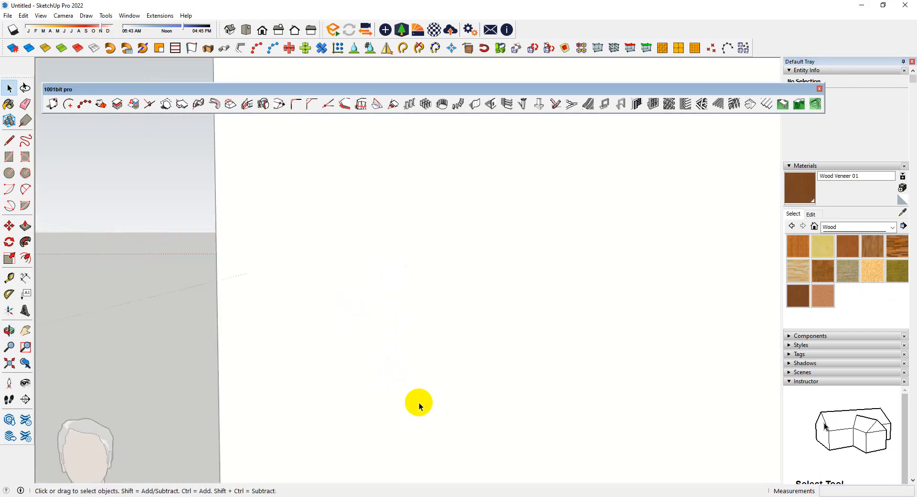
scroll(433, 351, up, 5)
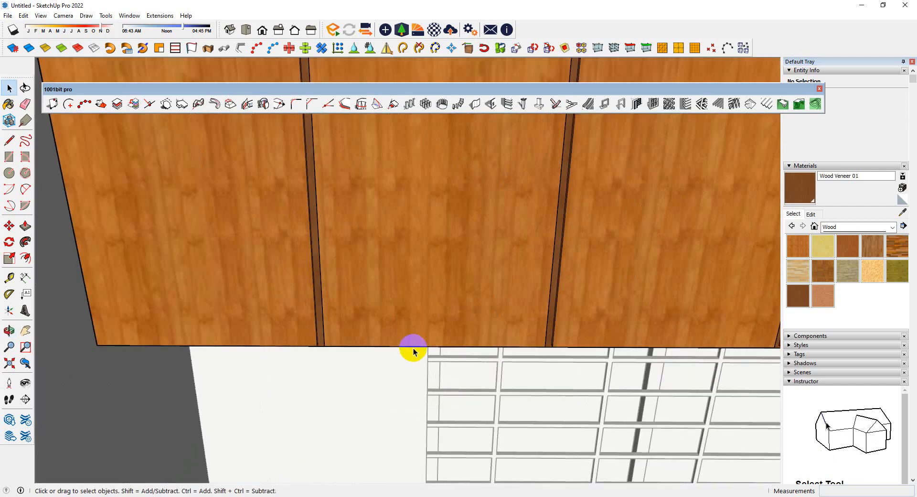
middle_drag(414, 348, 409, 193)
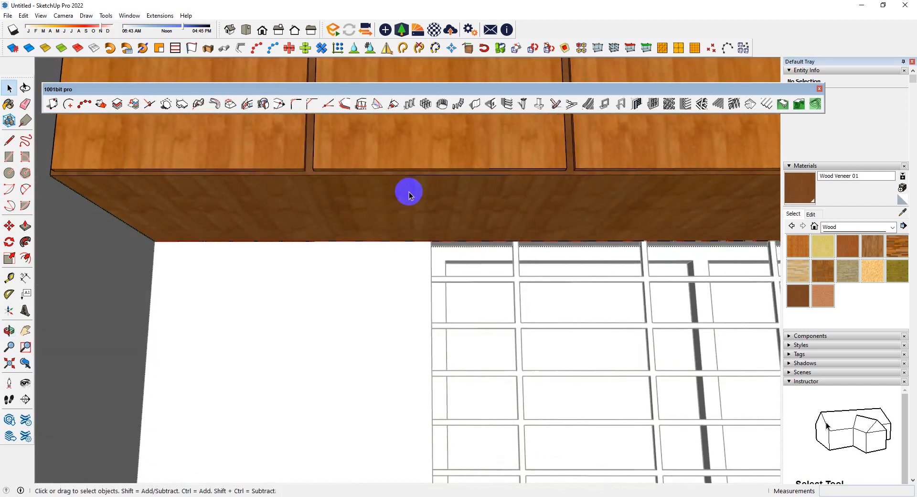
middle_drag(428, 262, 429, 372)
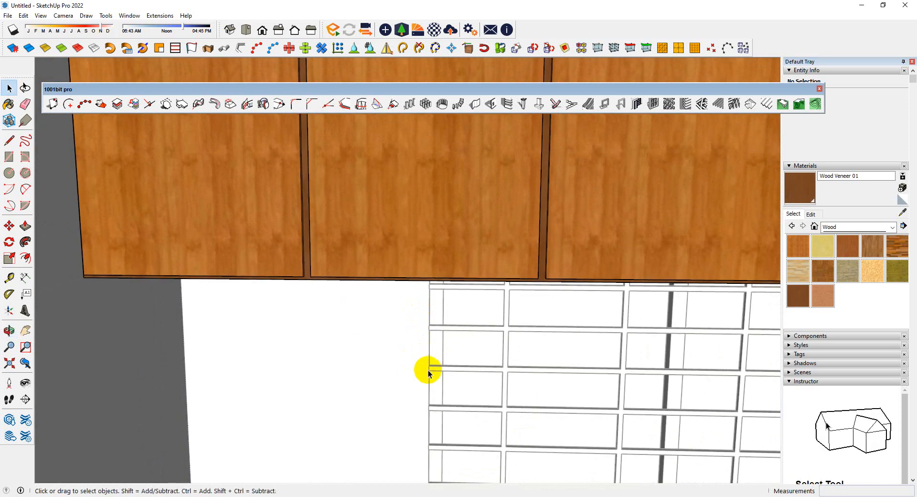
click(25, 330)
drag(414, 347, 423, 155)
drag(427, 106, 414, 207)
key(l)
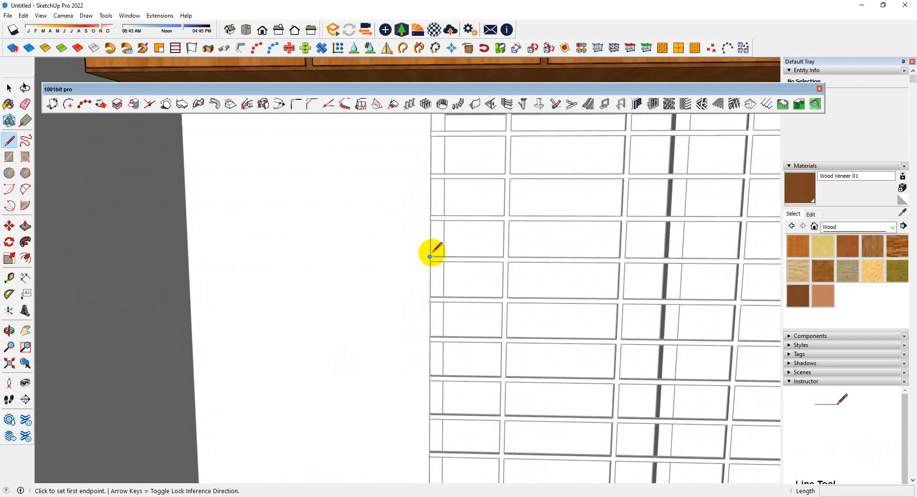
click(430, 319)
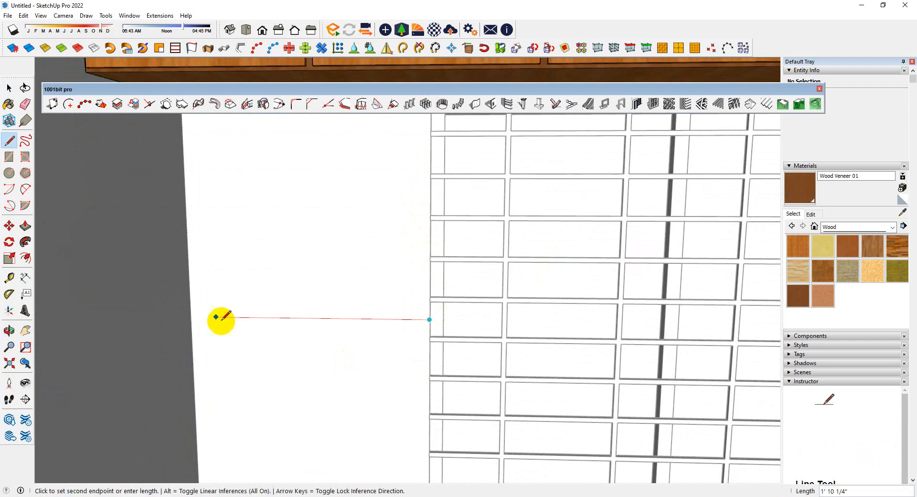
click(191, 317)
- Draw a 2' 3" by 2' rectangle on the wall, from the line's outer end up to the cabinet underside at the window edge
key(r)
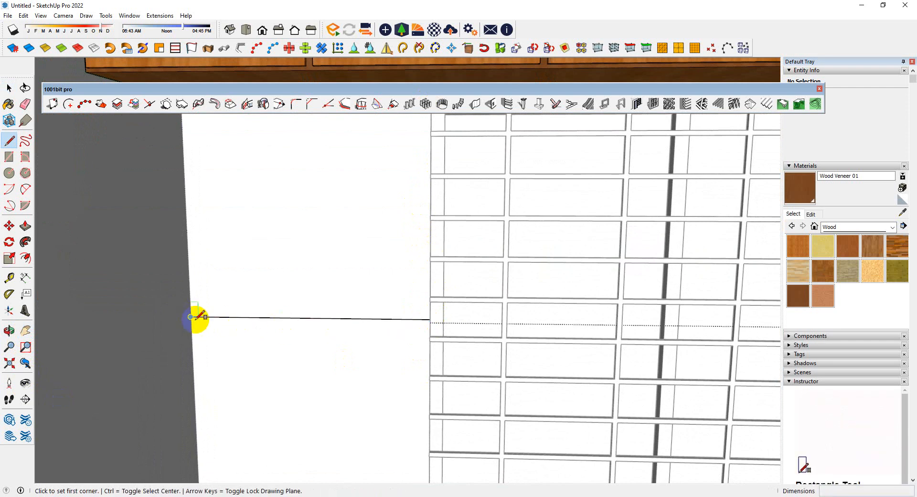
click(191, 317)
scroll(340, 282, down, 1)
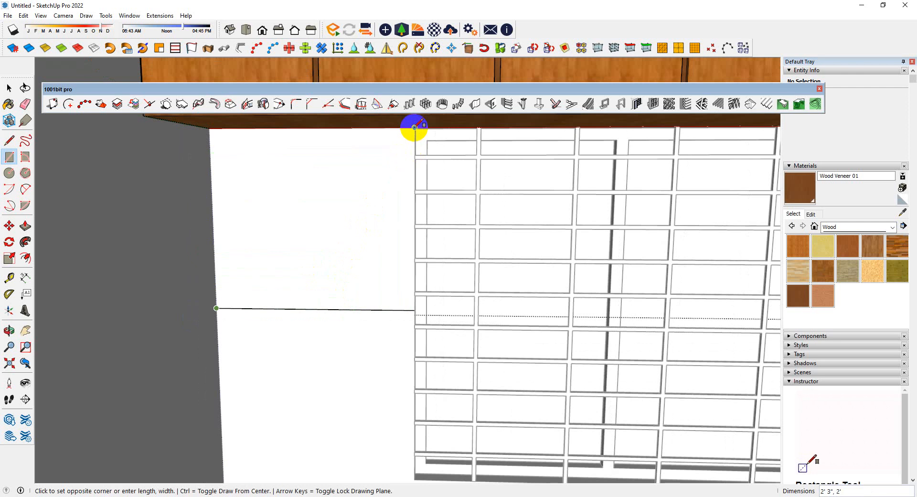
click(414, 127)
key(space)
triple_click(383, 185)
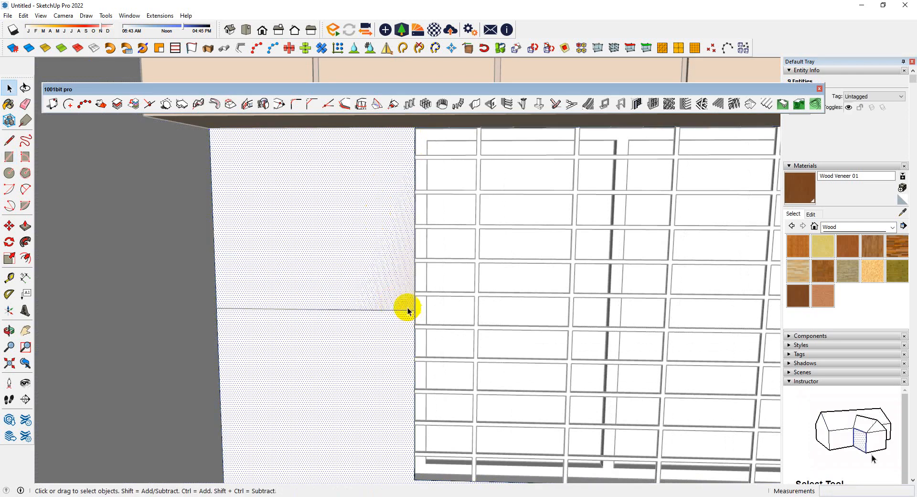
right_click(487, 294)
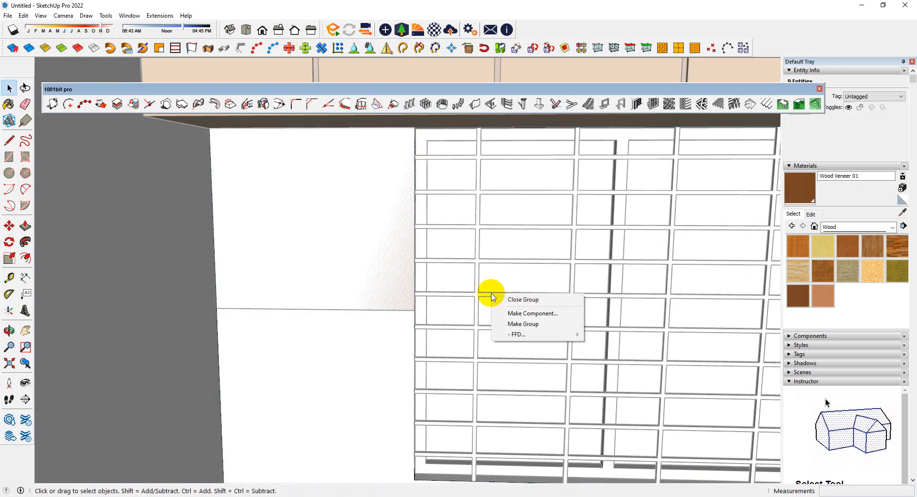
click(413, 76)
right_click(322, 237)
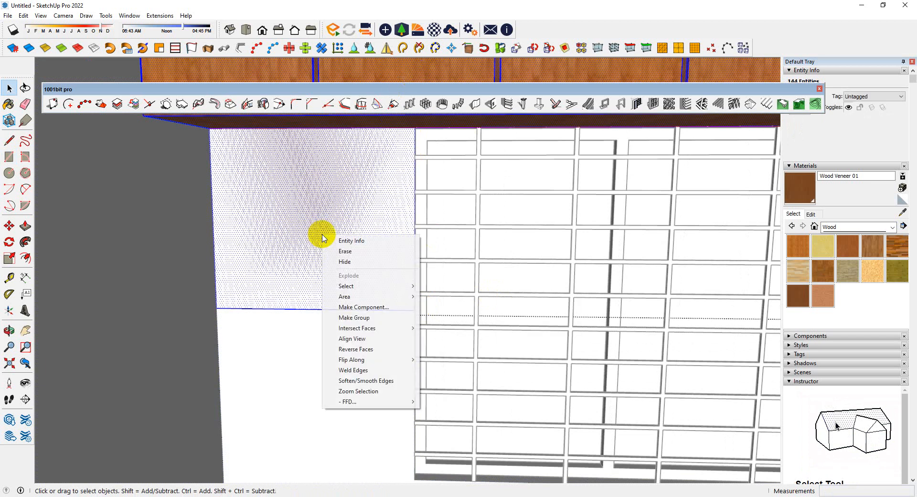
click(308, 235)
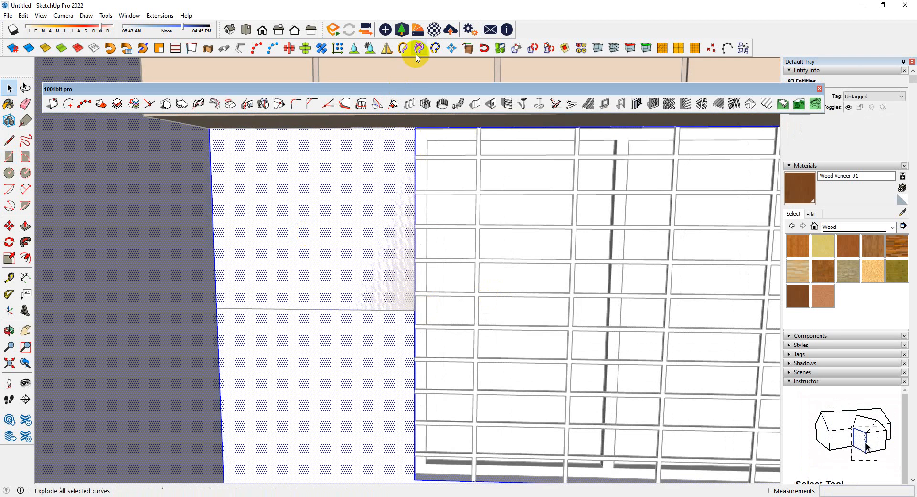
click(412, 69)
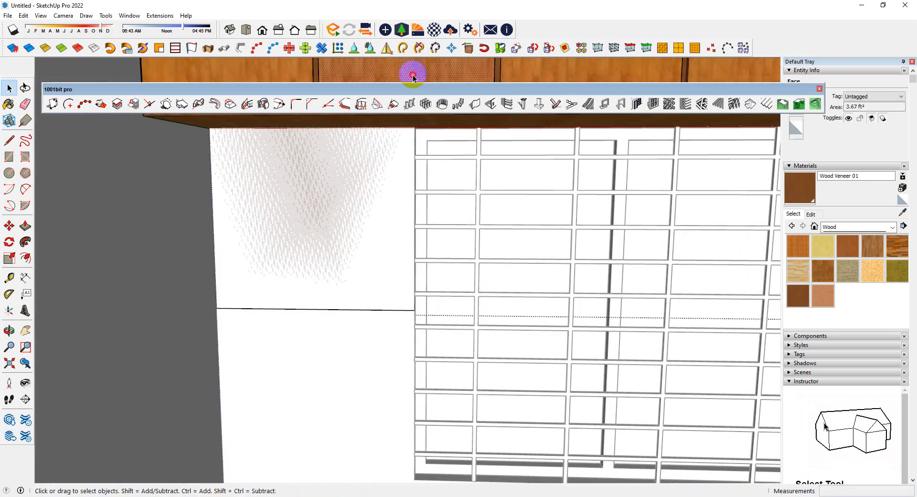
click(314, 233)
right_click(317, 225)
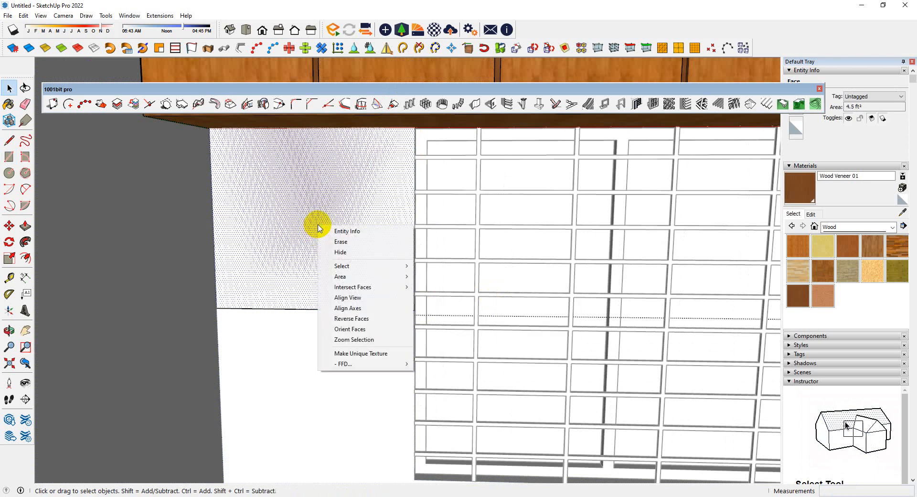
double_click(292, 224)
triple_click(291, 224)
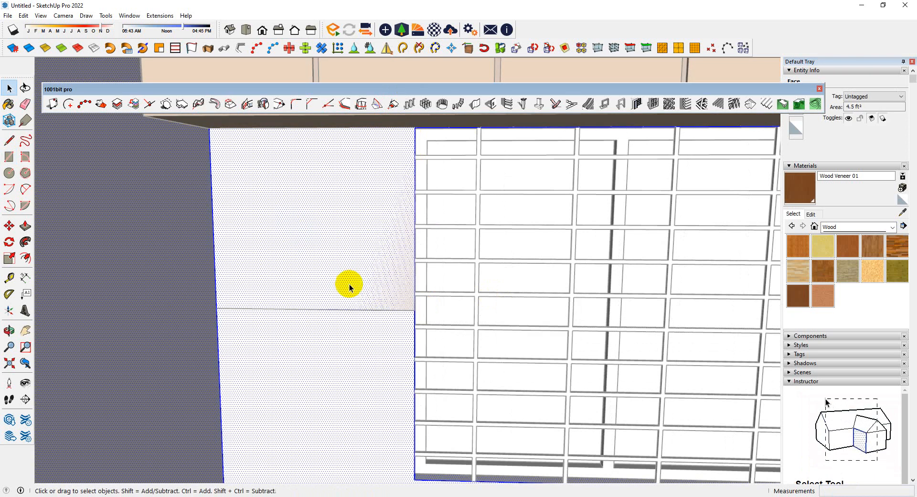
- Leave the room wall group and open the overhead cabinet group that contains the new rectangle
scroll(350, 286, up, 10)
scroll(353, 298, down, 3)
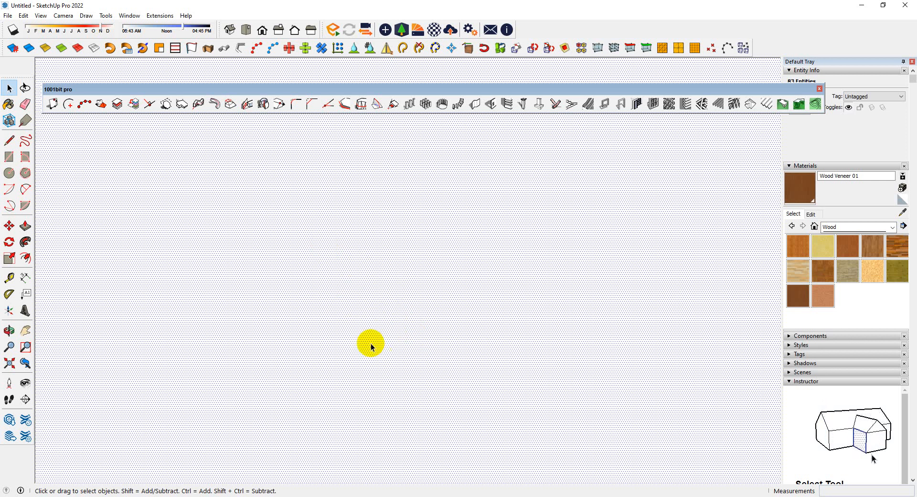
scroll(373, 355, down, 10)
middle_drag(349, 344, 450, 421)
scroll(441, 238, up, 5)
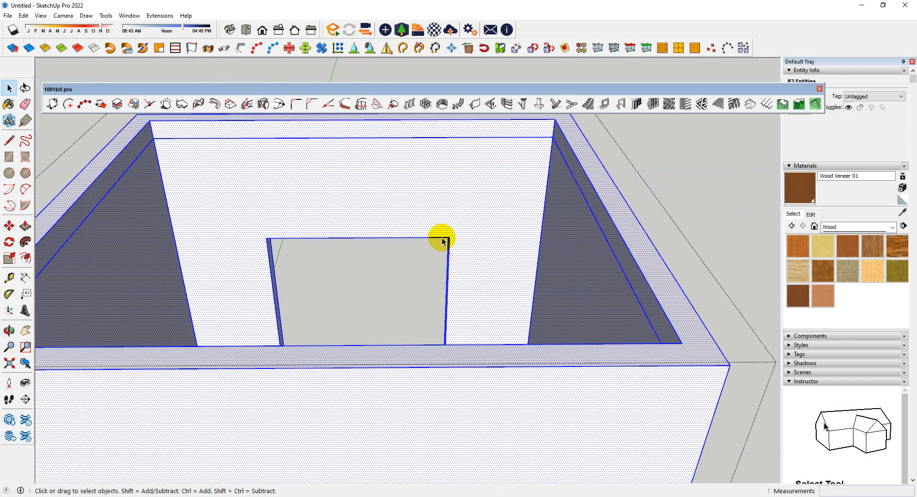
click(711, 283)
click(719, 223)
double_click(331, 233)
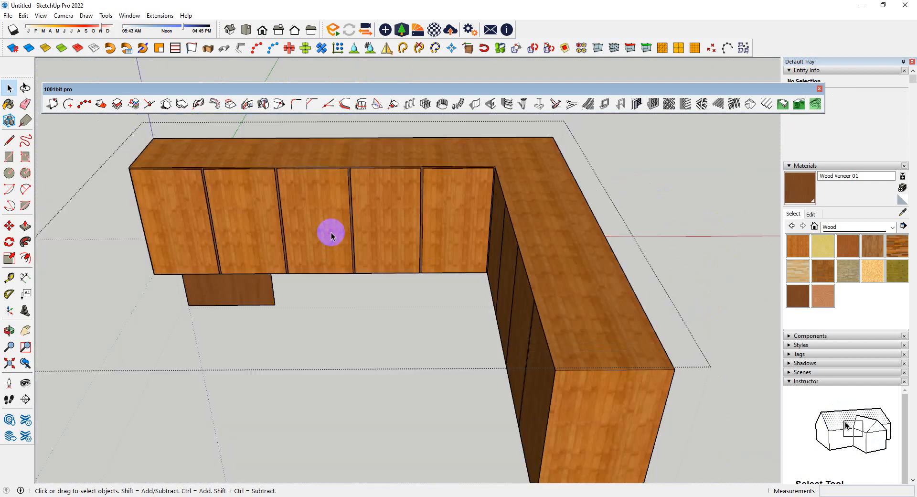
- Make a group from the rectangular face below the overhead cabinets together with its edges
middle_drag(330, 250, 311, 145)
scroll(257, 283, up, 5)
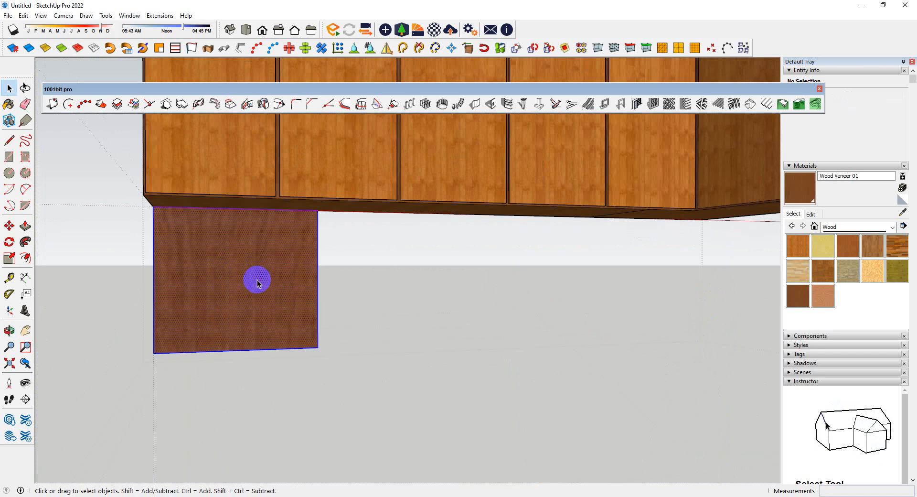
double_click(248, 289)
right_click(239, 286)
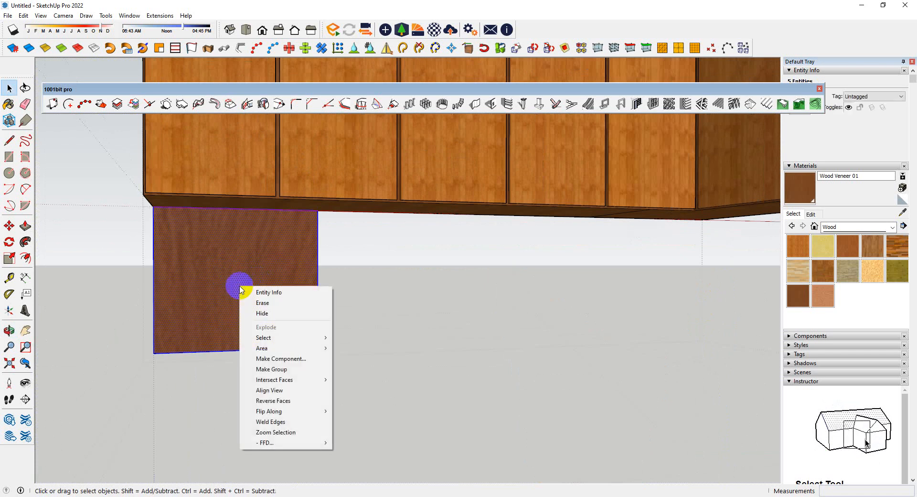
click(291, 369)
- Open the new panel group and measure the panel's width along its upper edge
middle_drag(237, 293, 153, 329)
scroll(185, 288, up, 3)
scroll(361, 414, down, 3)
scroll(231, 262, up, 4)
middle_drag(230, 262, 261, 316)
scroll(265, 332, down, 2)
scroll(273, 272, up, 2)
key(t)
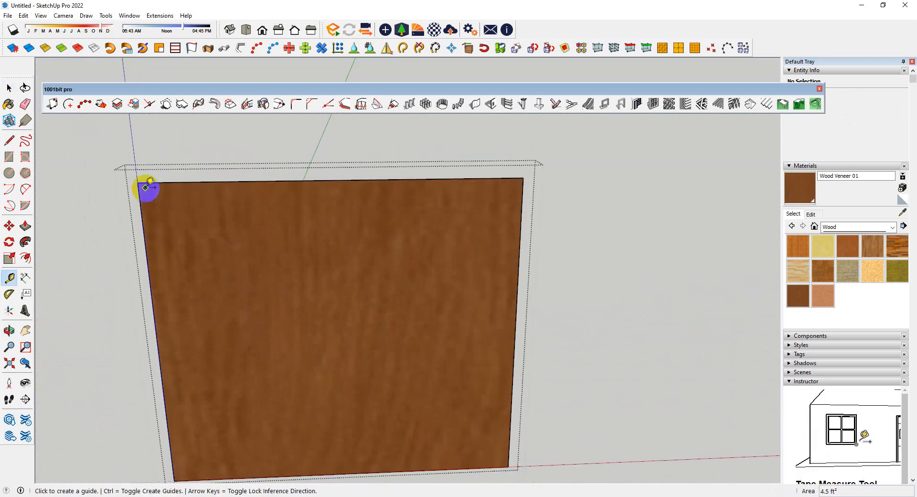
click(138, 183)
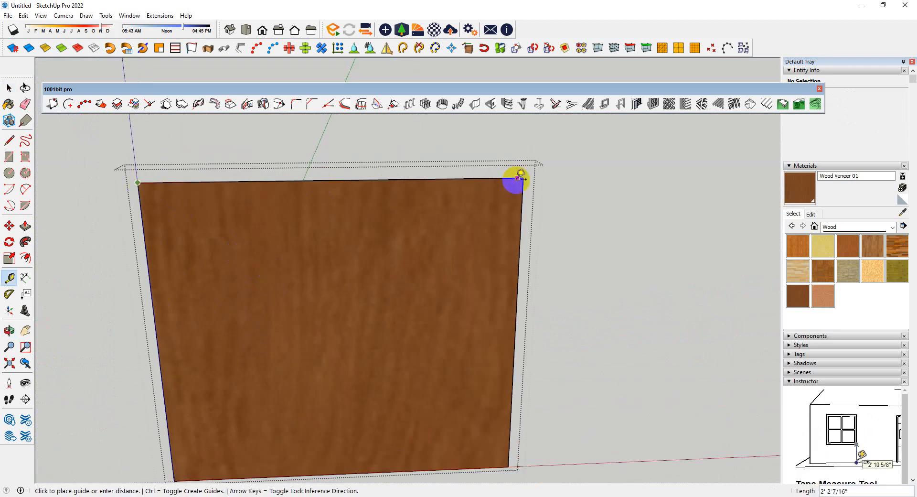
key(space)
scroll(350, 188, down, 3)
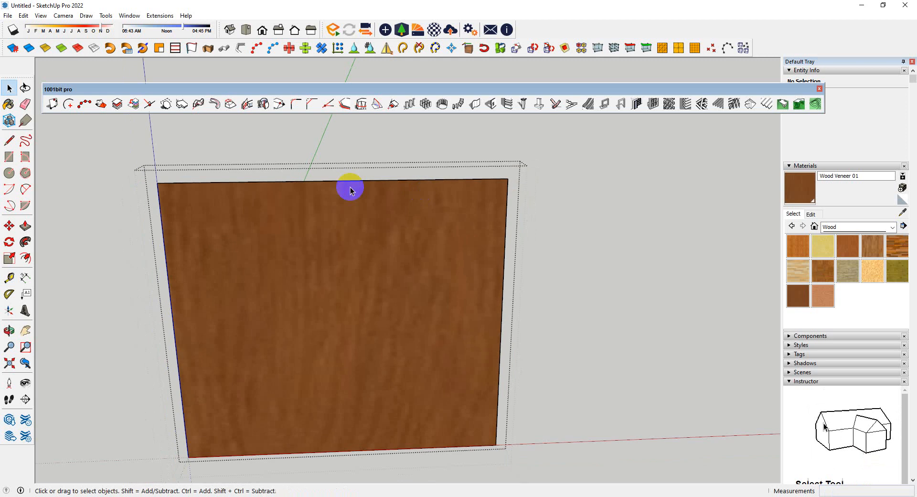
- Split the panel into two equal halves with a vertical line between the midpoints of its lower and upper edges
scroll(344, 256, up, 1)
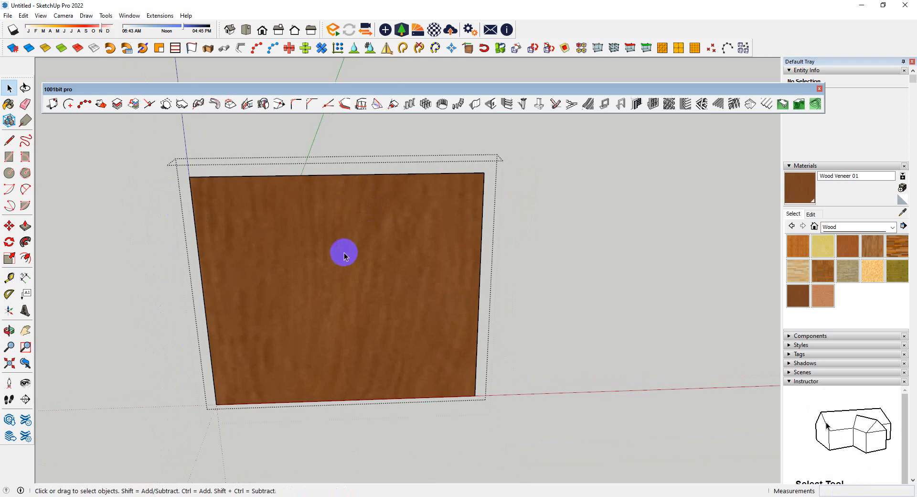
click(347, 399)
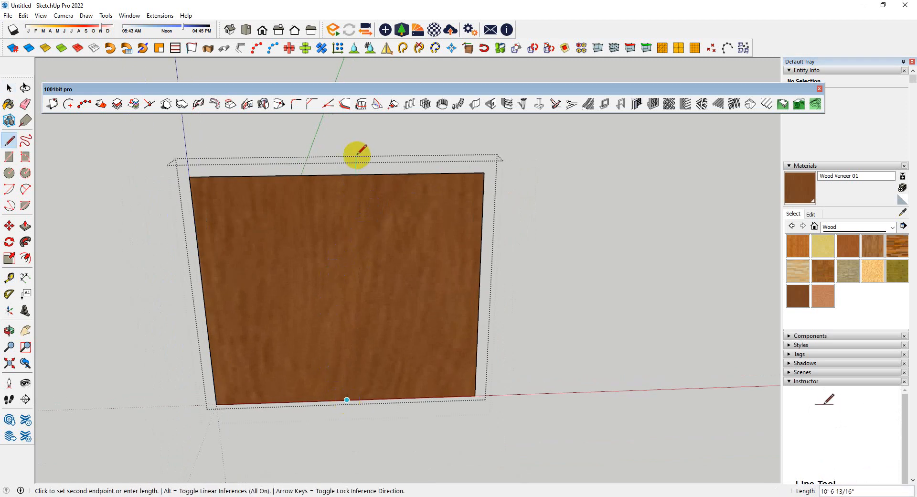
click(339, 174)
key(space)
middle_drag(372, 221, 476, 256)
scroll(405, 273, up, 3)
scroll(456, 253, down, 1)
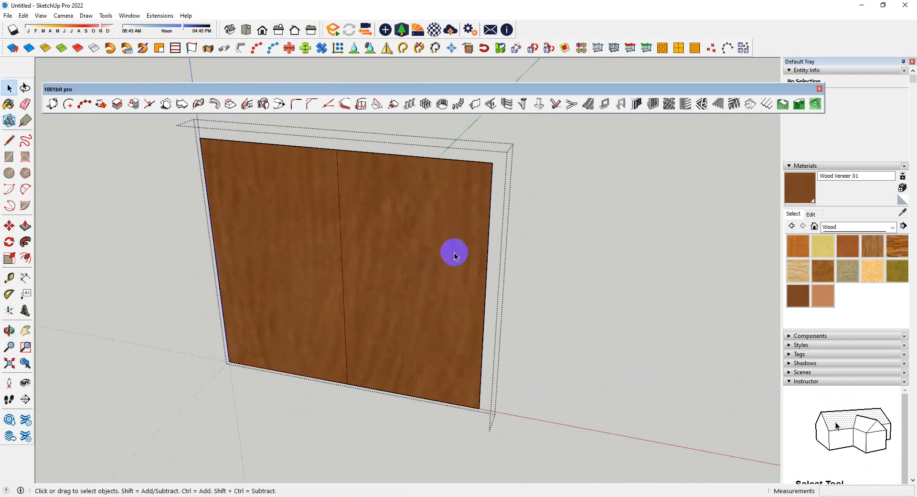
- Extrude both halves of the panel outward 1' 8" to form the cabinet unit's body
key(p)
click(440, 252)
click(374, 310)
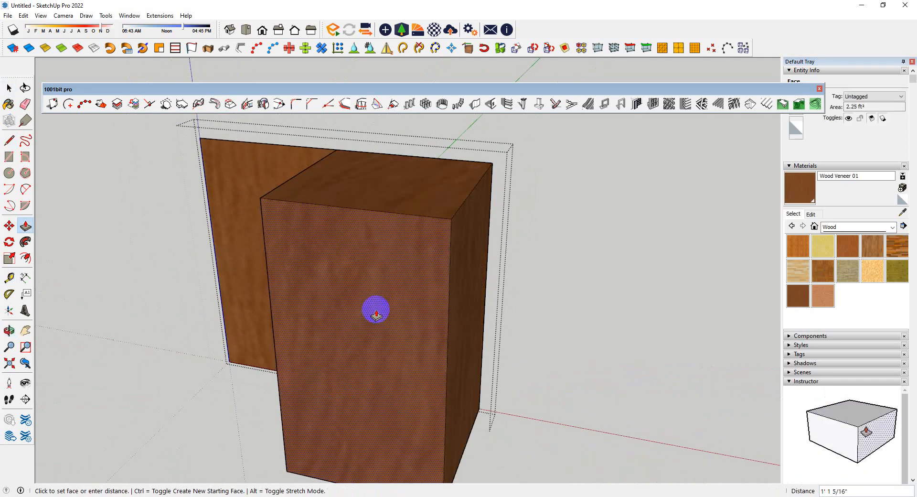
scroll(380, 344, down, 3)
middle_drag(339, 357, 263, 344)
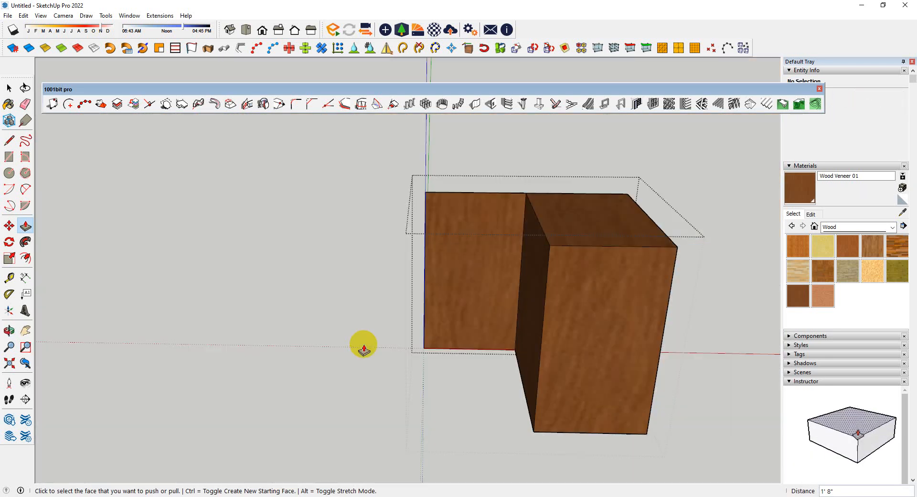
click(476, 287)
click(601, 328)
mouse_move(602, 327)
middle_down()
mouse_move(615, 322)
mouse_move(570, 219)
middle_up()
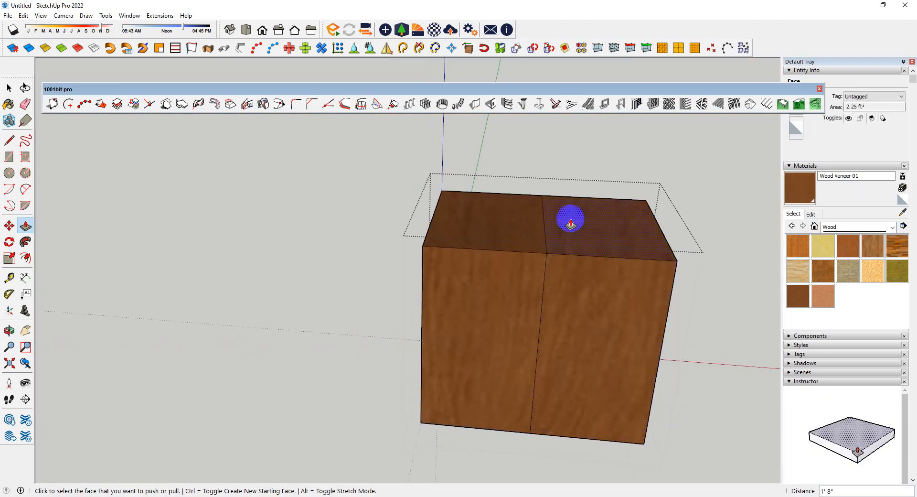
- Erase the seam left between the two extruded halves on the unit's upper and lower faces
key(e)
mouse_move(598, 295)
middle_down()
mouse_move(483, 188)
mouse_move(592, 80)
mouse_move(469, 459)
middle_up()
mouse_move(547, 357)
middle_down()
mouse_move(592, 449)
mouse_move(455, 348)
middle_up()
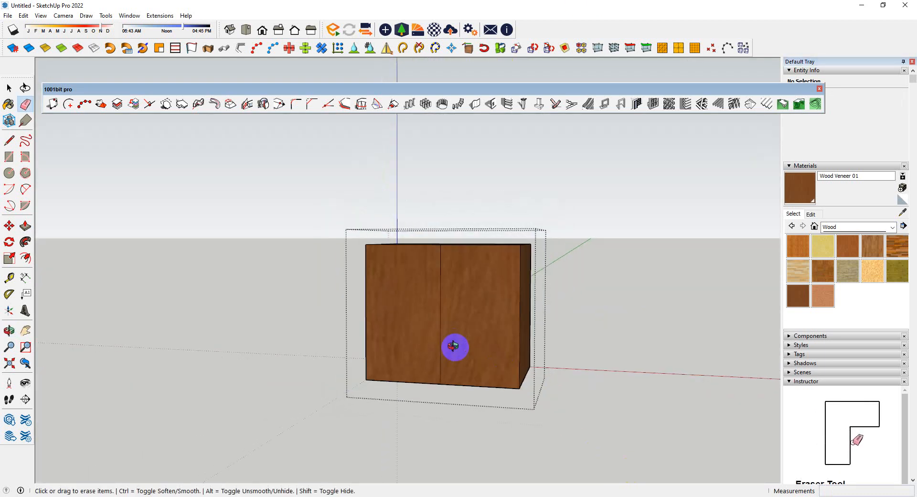
- Offset both front faces slightly inward by the same distance and erase the centre line between the two outlines
scroll(454, 349, up, 5)
key(f)
click(600, 339)
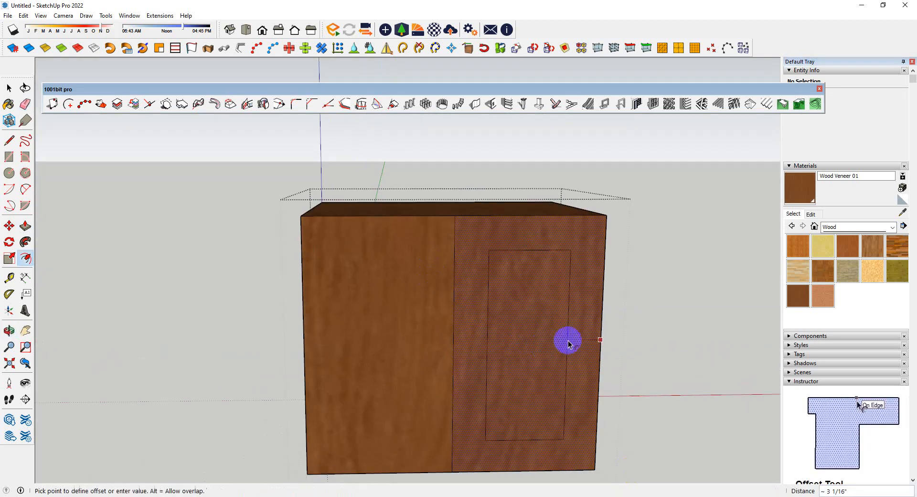
key(Return)
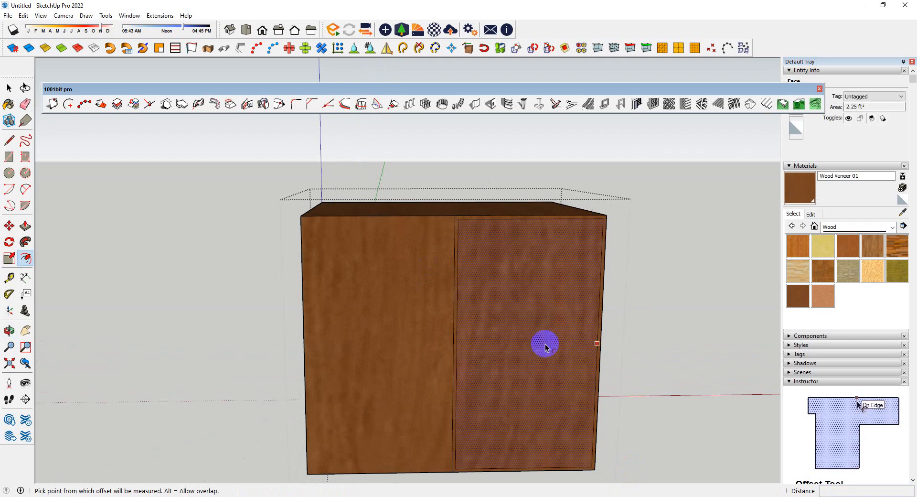
double_click(429, 342)
middle_drag(481, 302, 448, 286)
scroll(448, 272, up, 5)
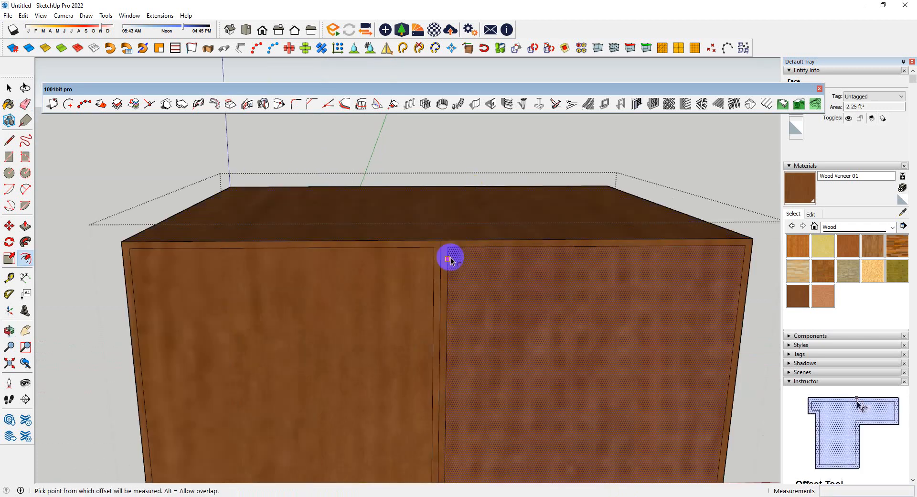
key(e)
scroll(397, 256, down, 3)
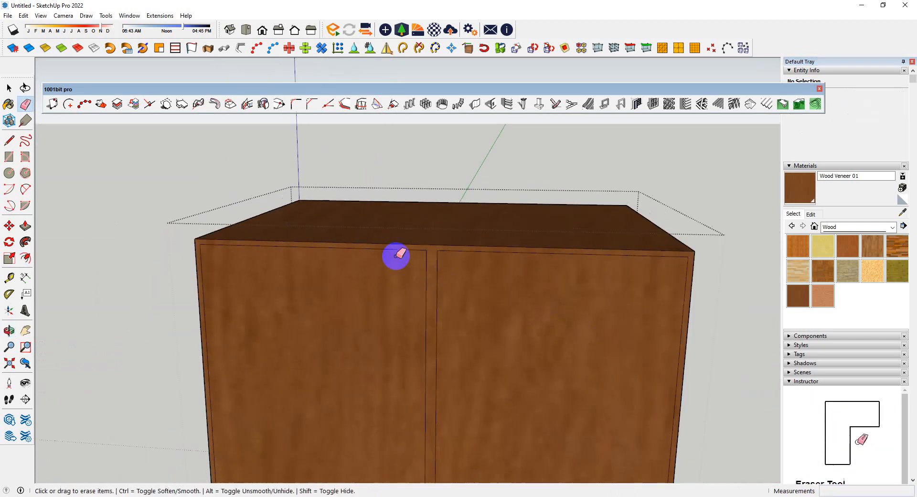
- Push the narrow frame around the two front faces back by 0.5"
middle_drag(397, 256, 405, 359)
scroll(566, 246, up, 3)
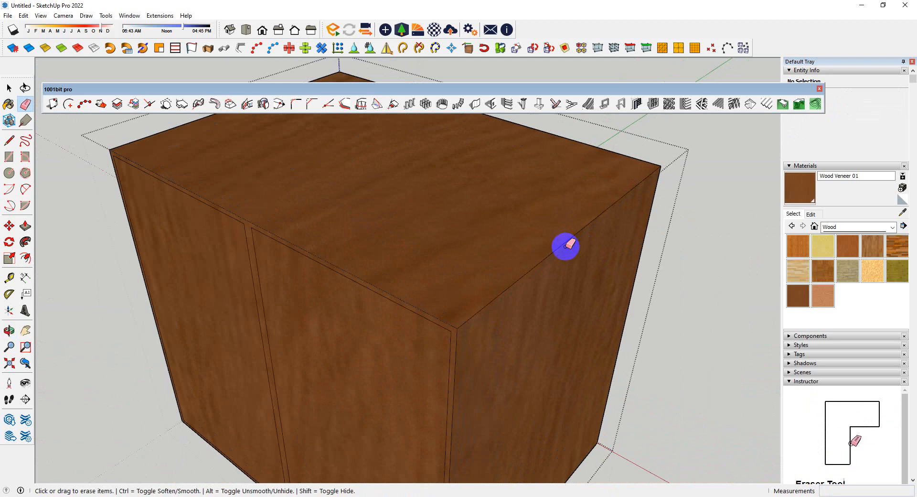
key(p)
click(451, 329)
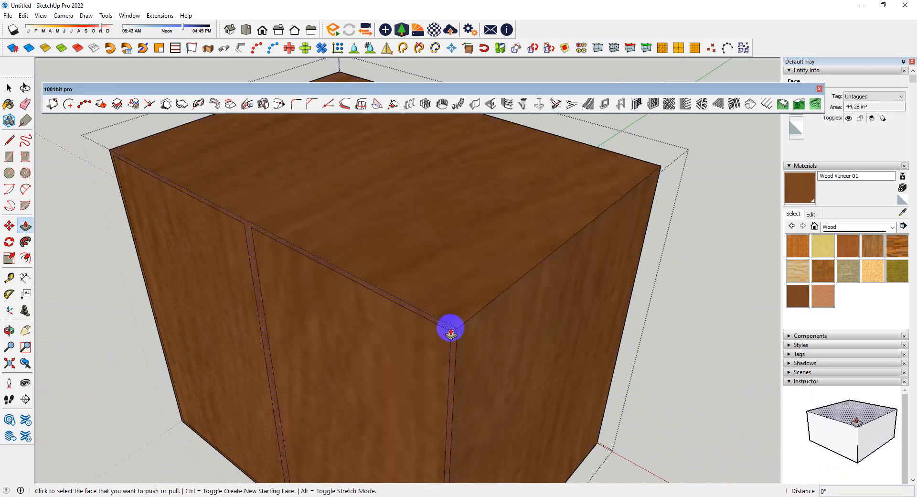
text(.5)
key(Return)
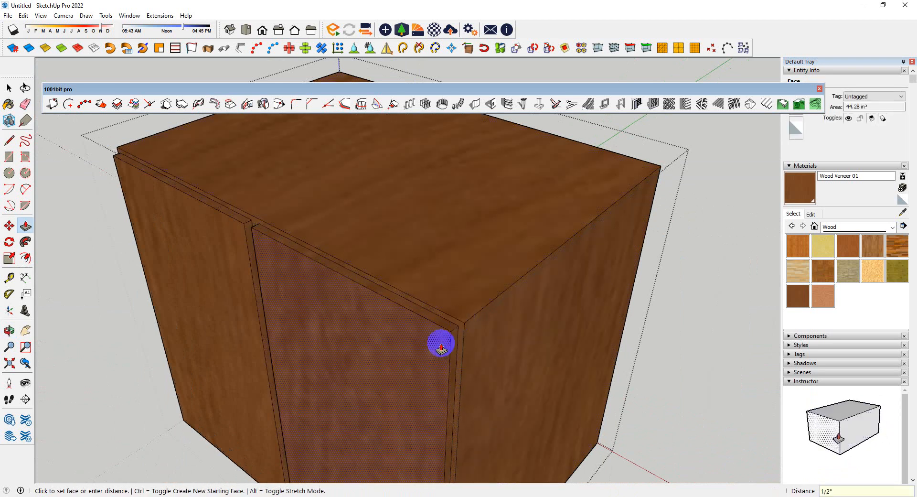
- Push the recessed front frame back a further 1/2"
middle_drag(440, 342, 511, 231)
scroll(512, 232, down, 5)
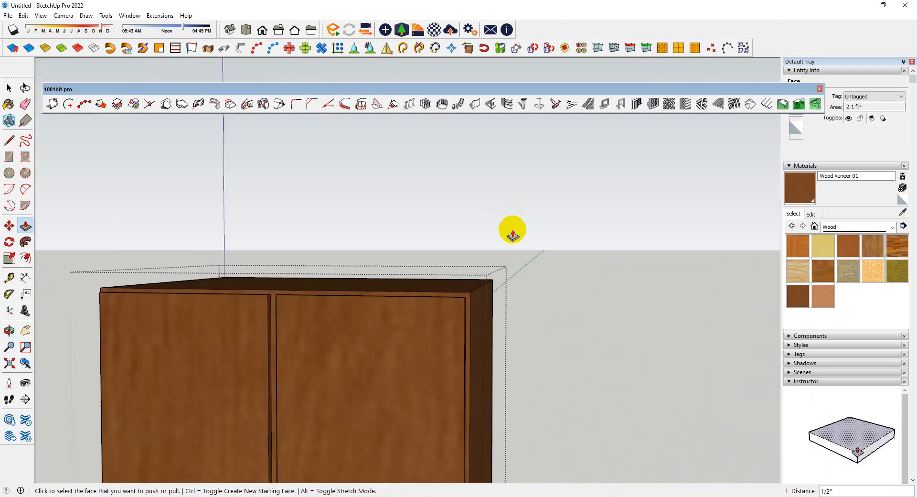
middle_drag(417, 274, 423, 329)
scroll(432, 346, up, 3)
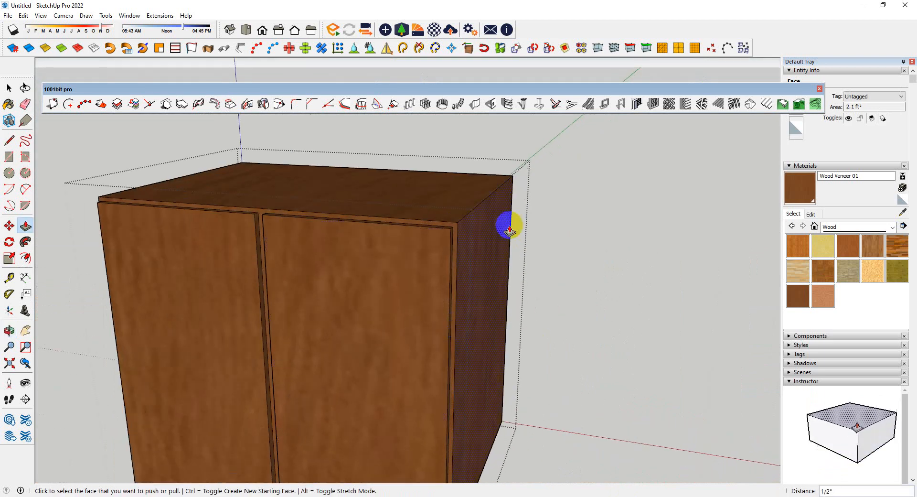
middle_drag(509, 230, 310, 288)
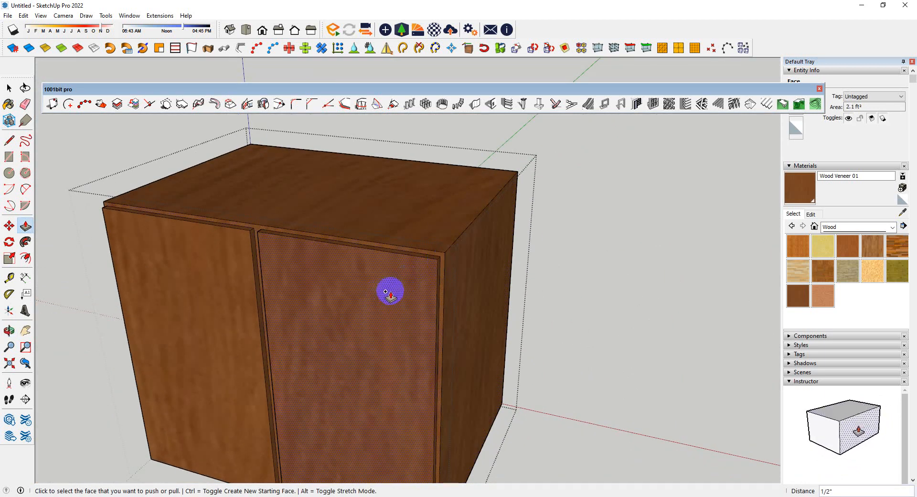
click(436, 262)
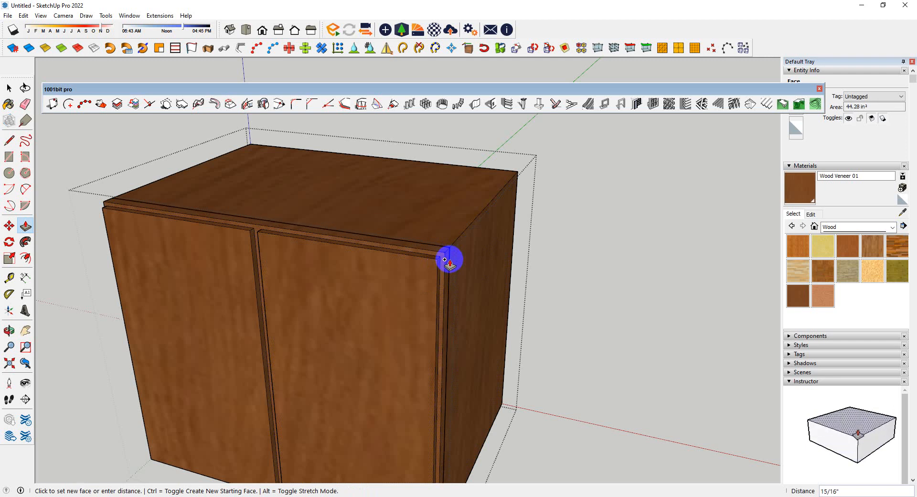
key(ctrl)
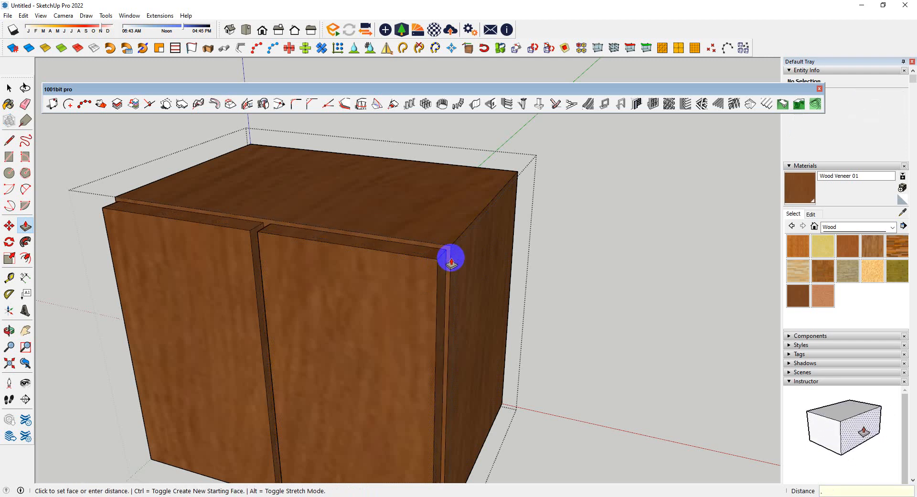
key(Return)
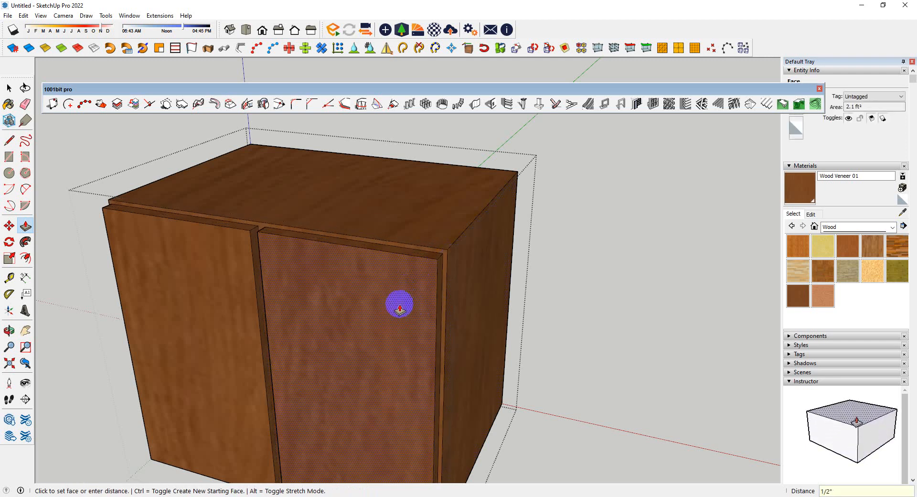
- Push both inner front faces deep into the unit to hollow out two open compartments, and leave its group
click(400, 309)
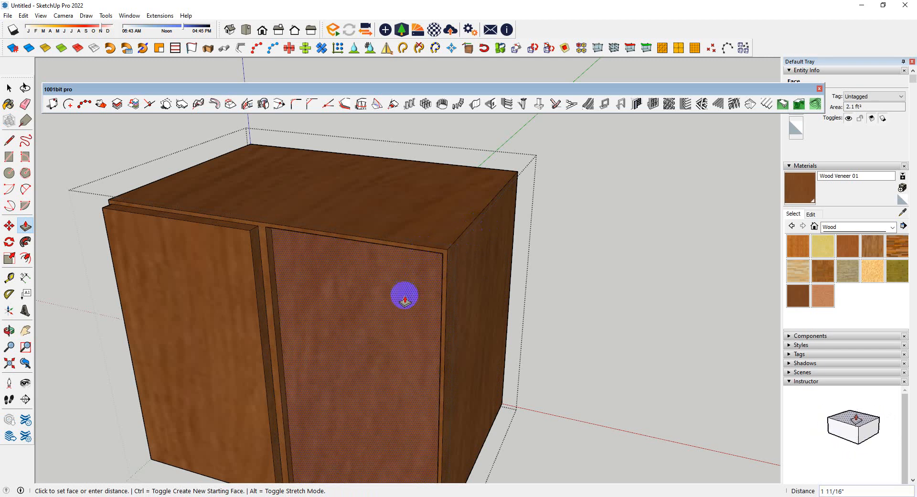
middle_drag(416, 281, 417, 306)
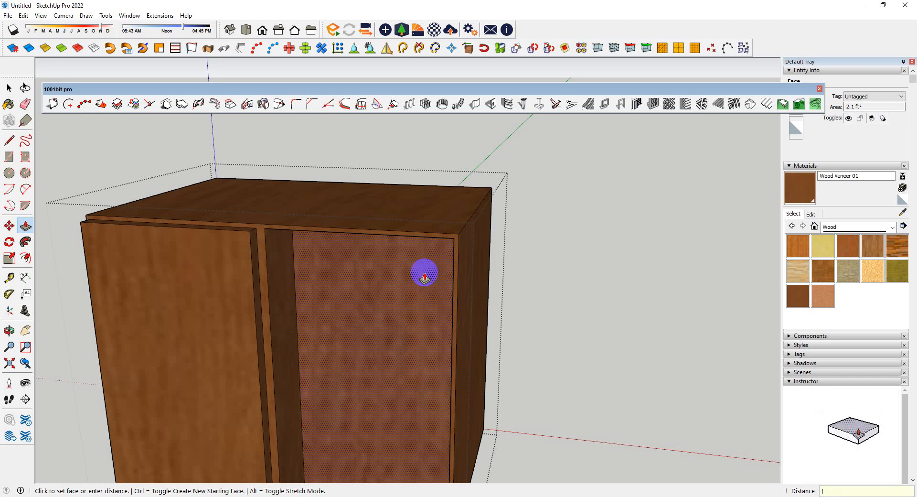
key(Return)
scroll(438, 266, down, 3)
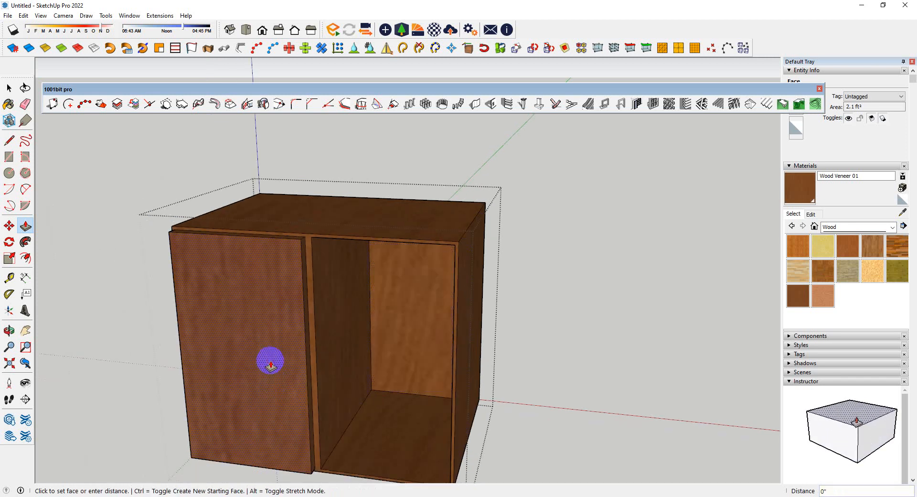
middle_drag(389, 297, 501, 324)
key(space)
click(571, 319)
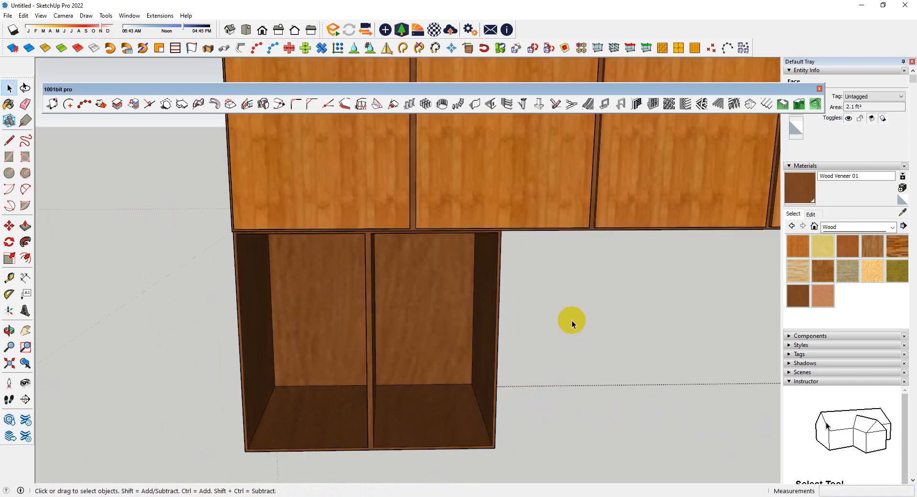
- Open the hollowed cabinet unit's group for editing
scroll(568, 319, down, 3)
middle_drag(563, 318, 544, 340)
scroll(435, 370, down, 2)
middle_drag(432, 370, 421, 339)
scroll(395, 394, up, 4)
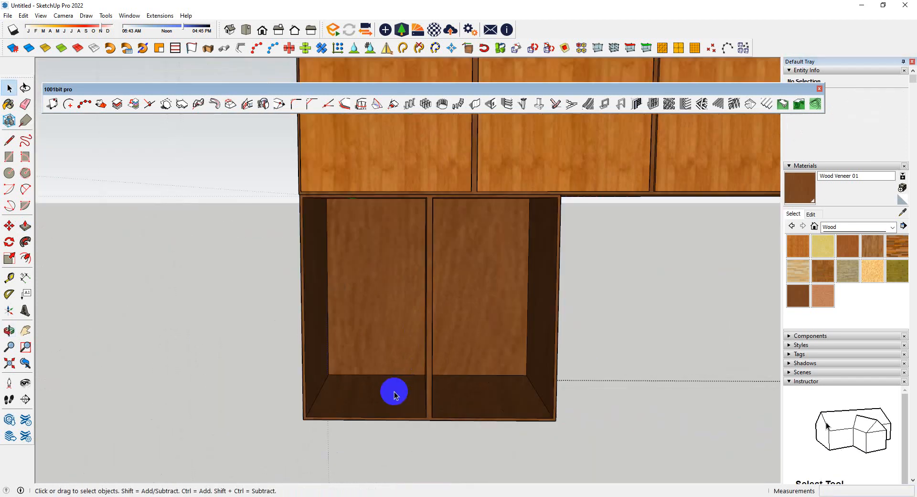
scroll(404, 412, up, 3)
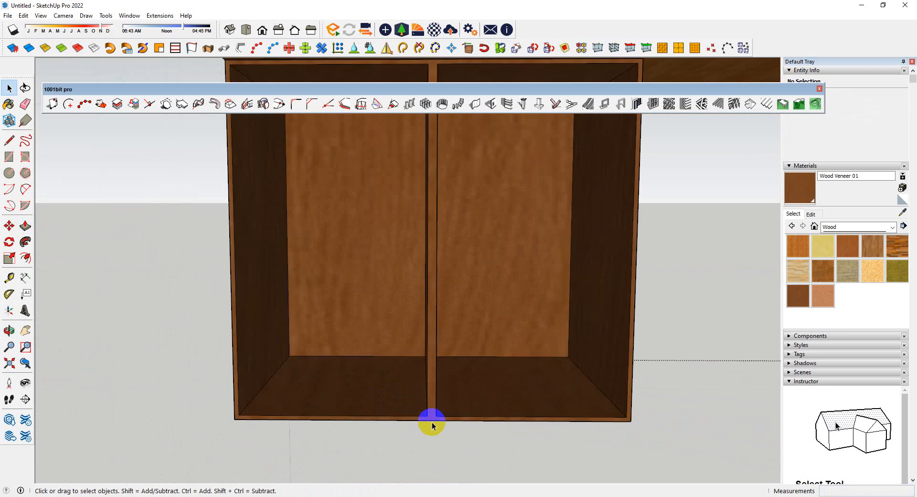
double_click(382, 316)
scroll(435, 384, down, 3)
scroll(412, 239, up, 3)
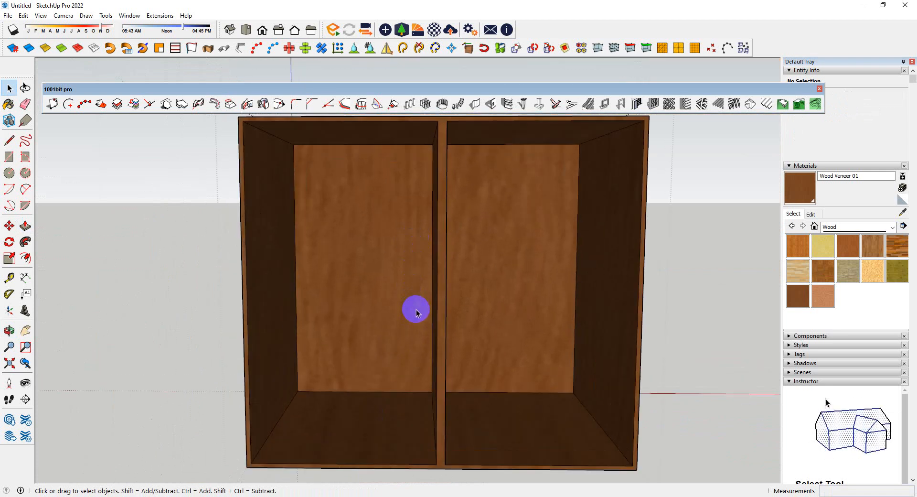
- Try to draw a 1' 1 1/2" by 2' door rectangle over the left compartment inside the unit's group, and leave the group
key(r)
click(439, 468)
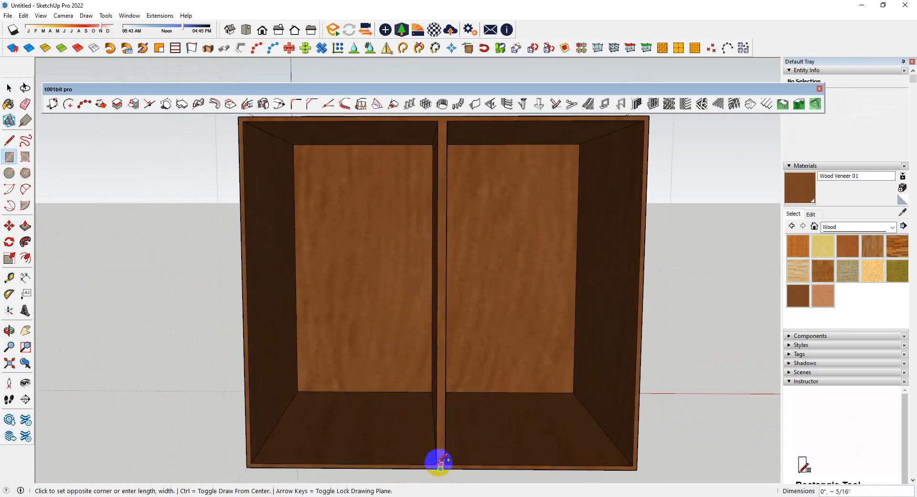
click(238, 118)
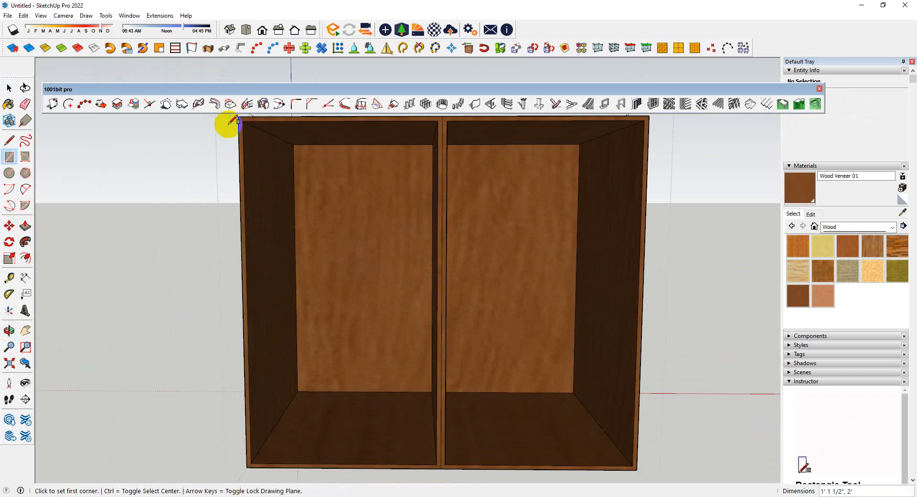
middle_drag(224, 123, 367, 191)
key(space)
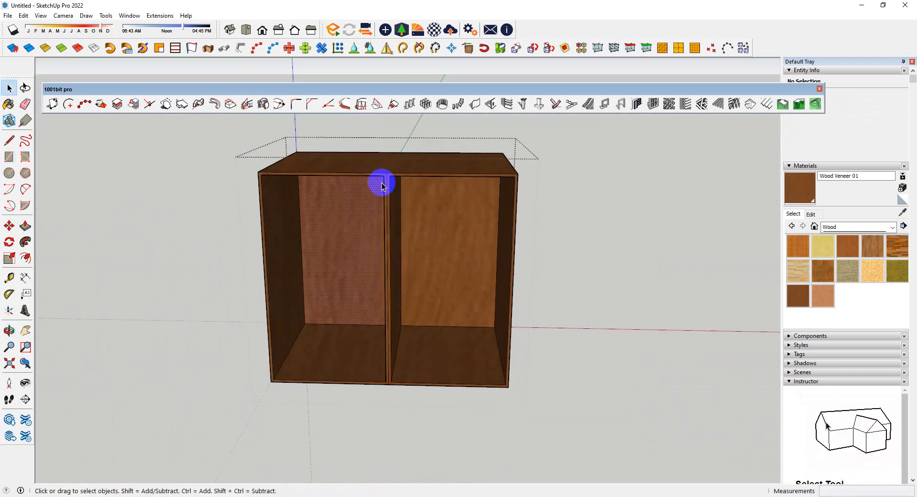
click(381, 185)
scroll(389, 205, down, 3)
click(408, 346)
- Draw a 1' 1 1/2" by 2' rectangle over the left compartment's front, outside the unit's group
scroll(379, 265, up, 3)
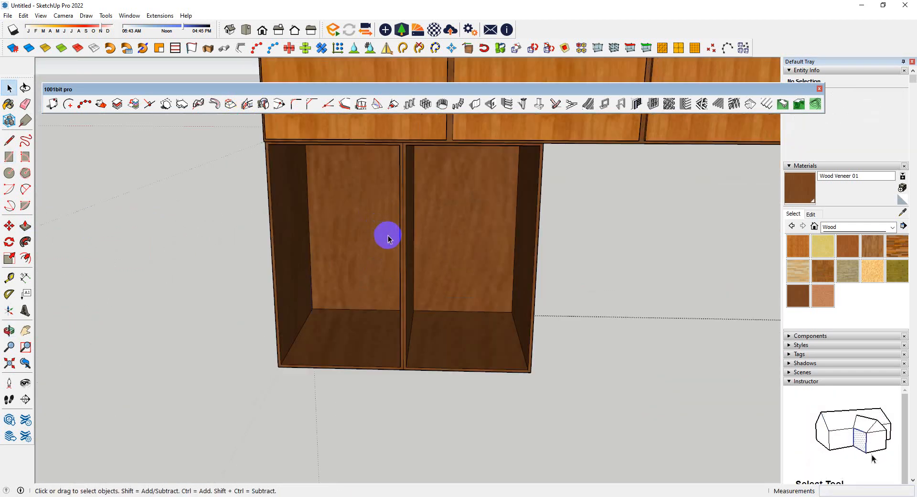
key(r)
click(281, 364)
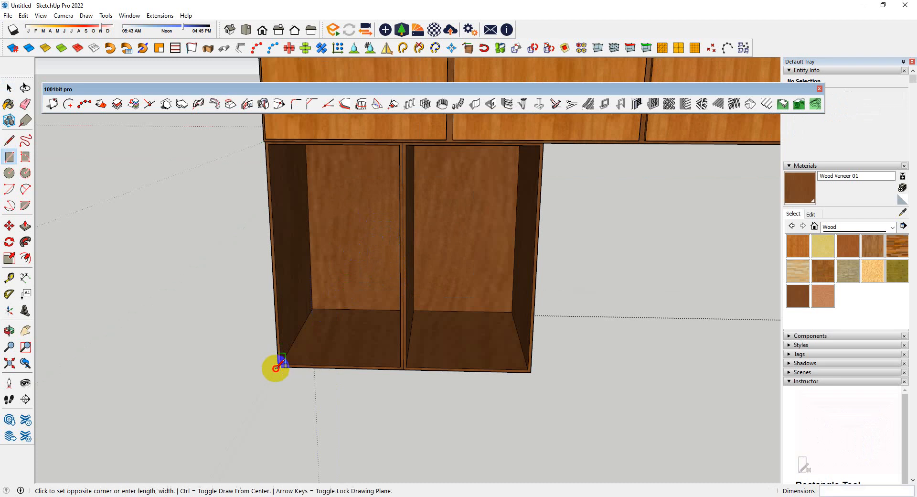
scroll(401, 143, up, 3)
click(401, 149)
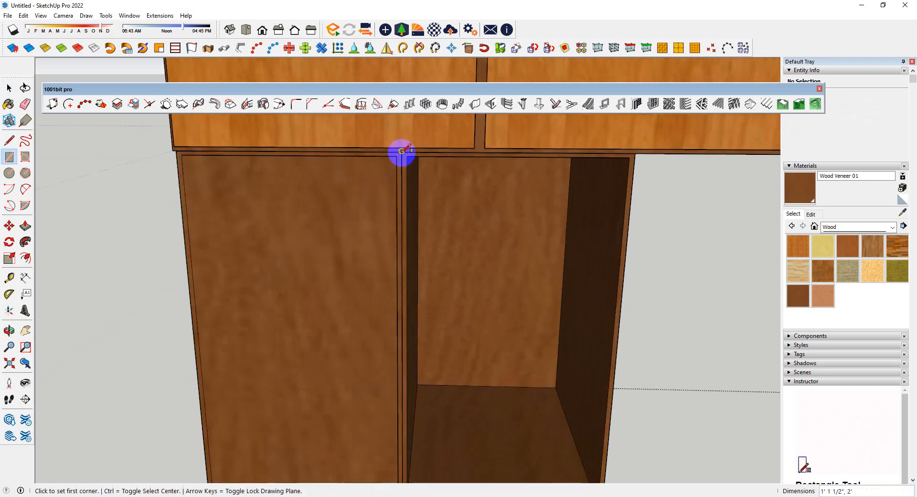
- Make a group from the new door rectangle and its edges
key(space)
triple_click(370, 204)
click(359, 223)
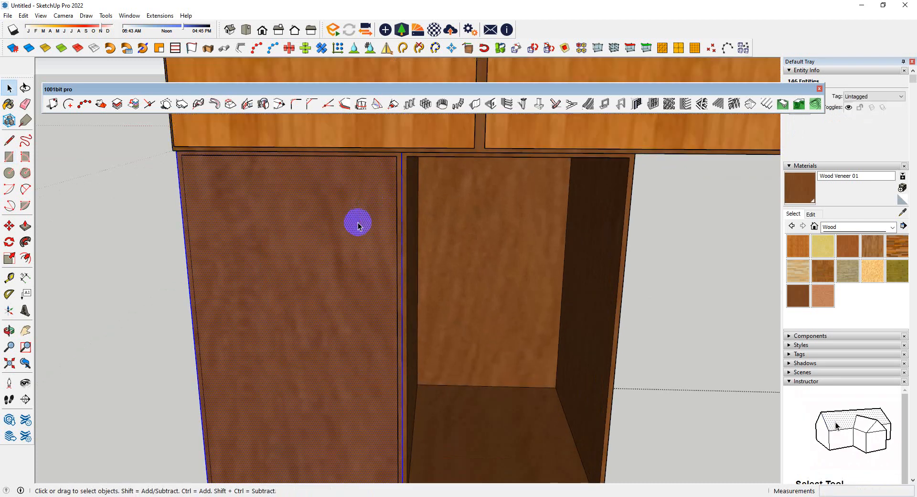
key(ctrl+g)
- Open the door group and offset the door face's outline 1.5" inward
double_click(365, 206)
scroll(400, 185, down, 3)
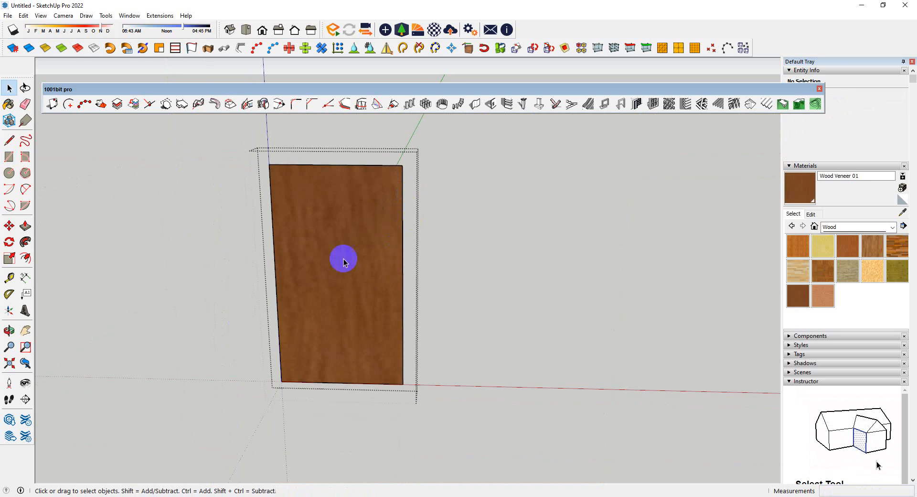
double_click(345, 253)
scroll(348, 253, up, 3)
key(f)
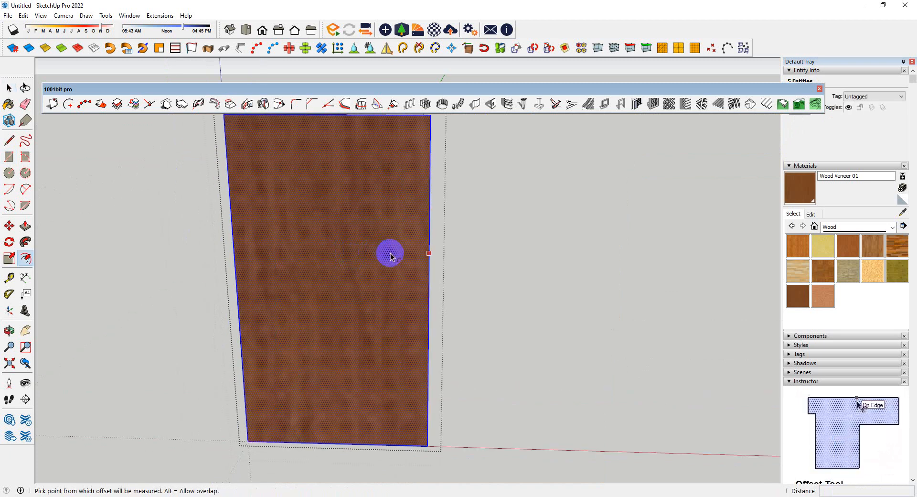
click(388, 254)
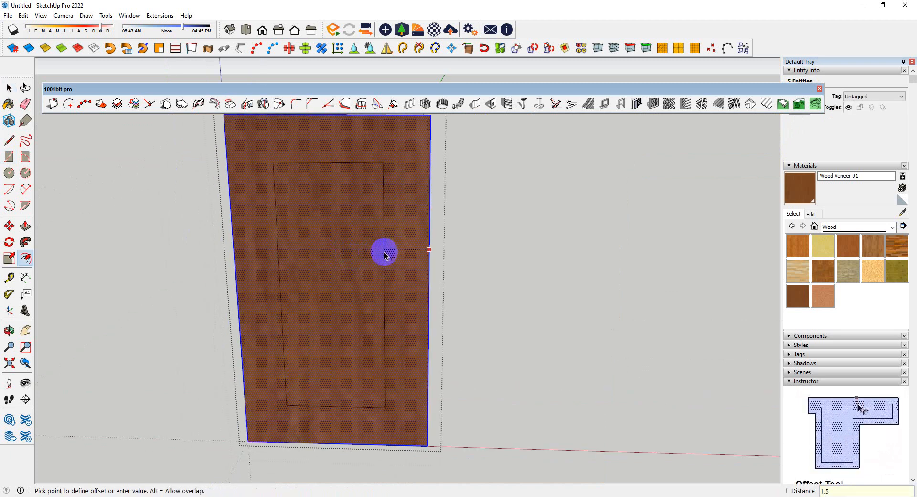
key(Return)
- Pull the door's outer border face forward to form a raised frame around the inner panel
scroll(510, 246, down, 3)
middle_drag(459, 231, 446, 246)
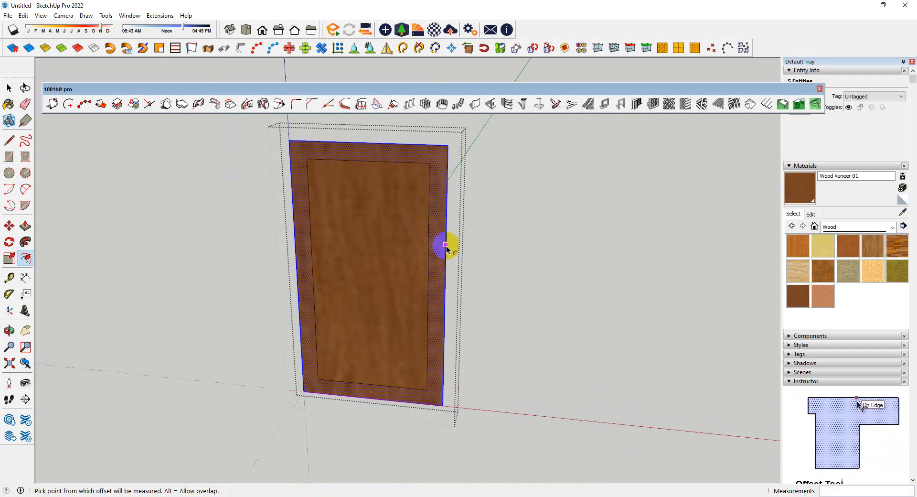
key(p)
click(436, 243)
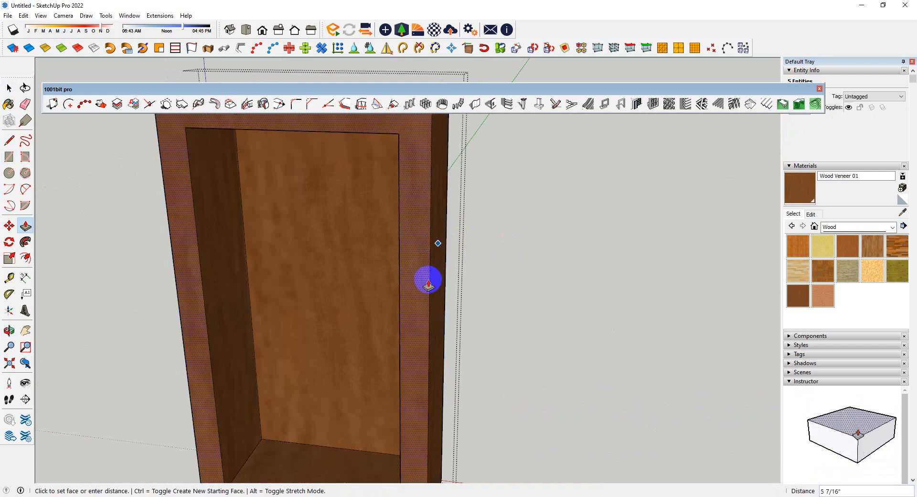
- Push/Pull the left door's frame by 1/2" and its inner panel by about 7/16", and leave the door group
text(.5)
key(Return)
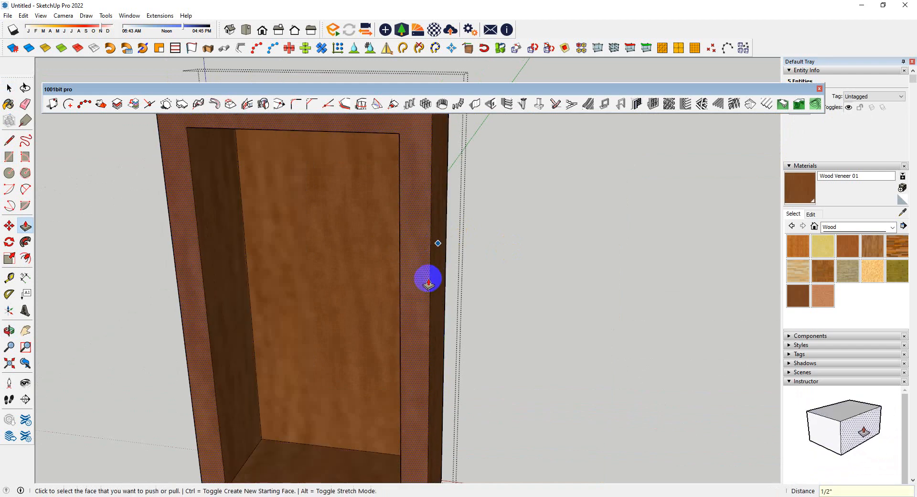
click(385, 278)
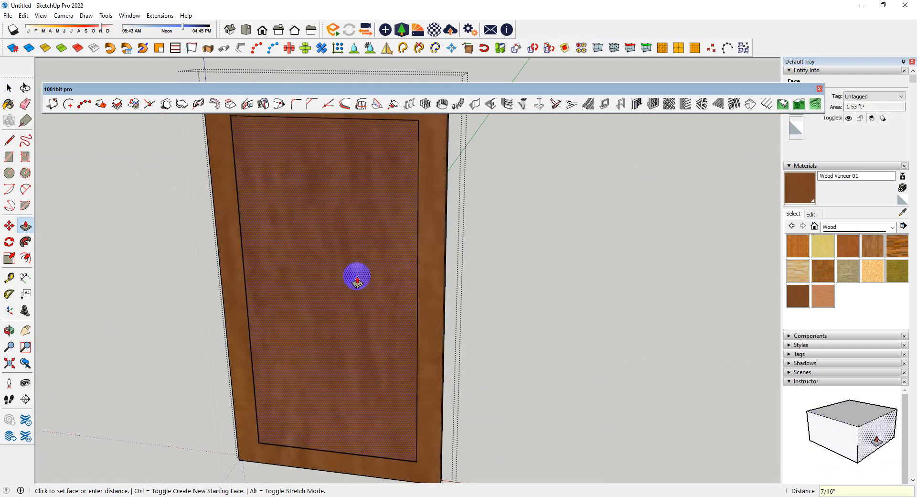
key(Return)
key(space)
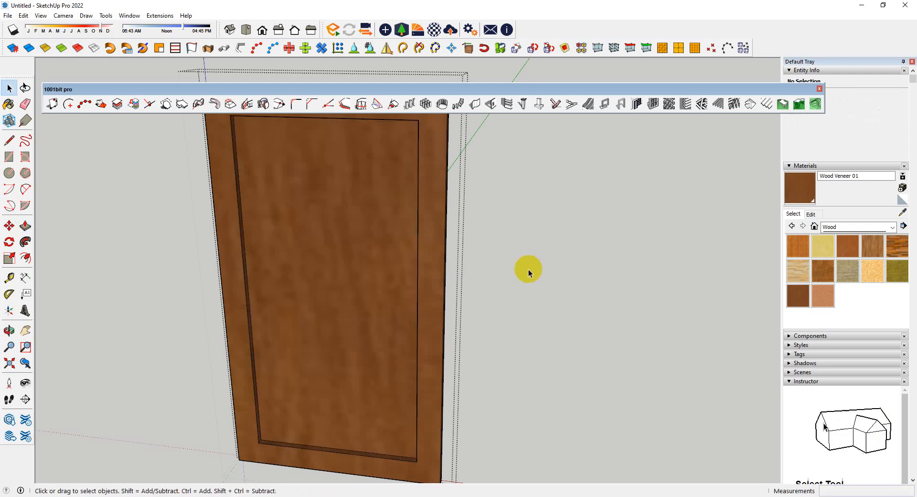
click(528, 268)
- Sample the Wood Bamboo material from the upper cabinet doors and paint the lower cabinet box and its left door with it
scroll(502, 279, down, 3)
middle_drag(466, 289, 522, 291)
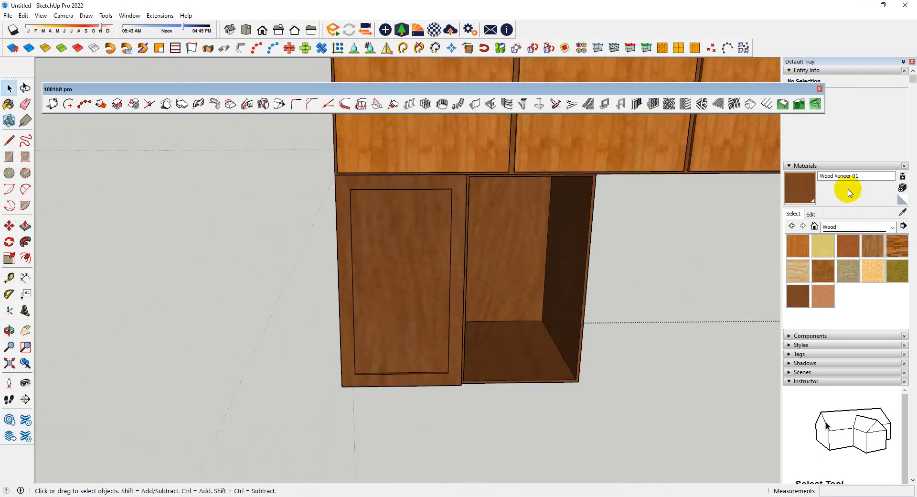
click(892, 228)
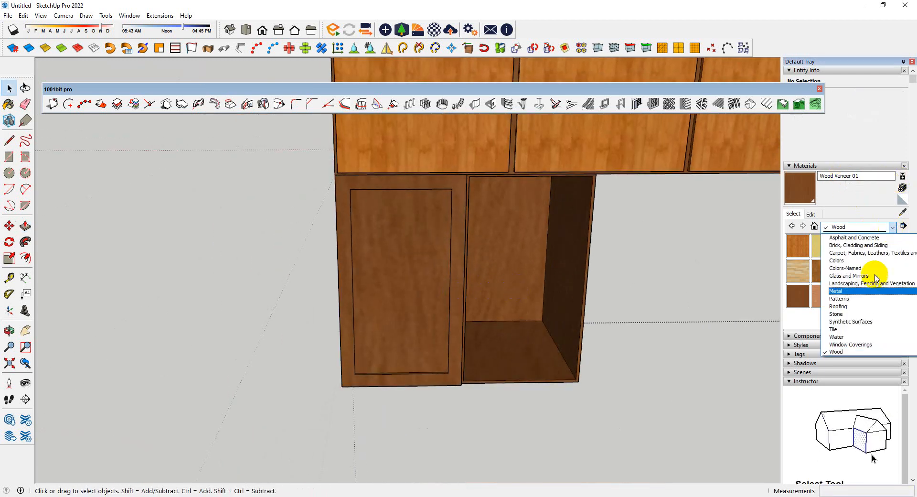
click(844, 261)
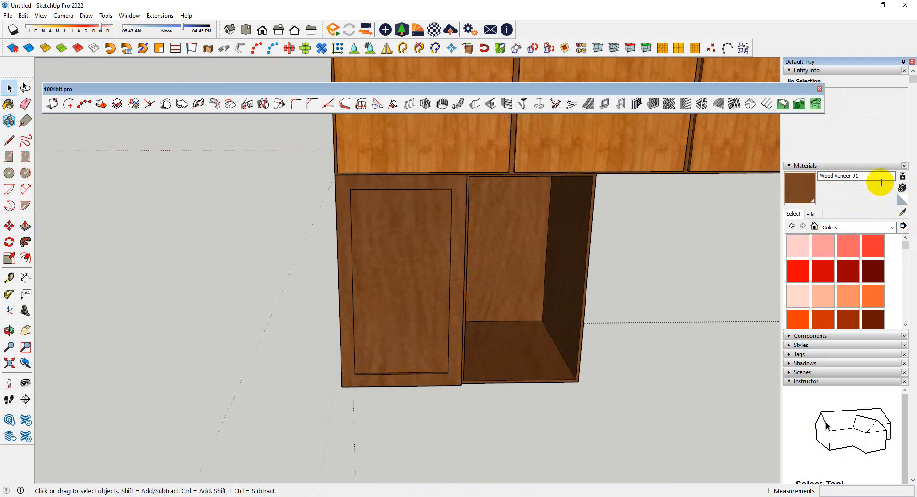
click(902, 212)
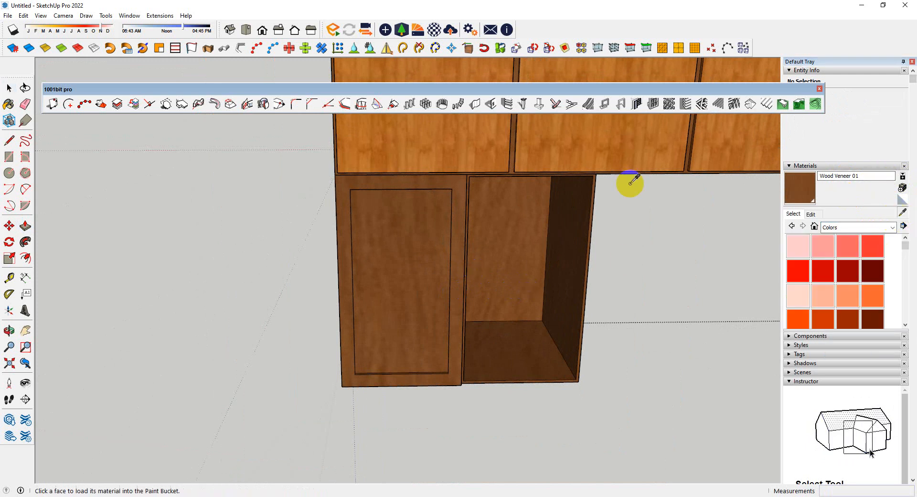
click(605, 143)
click(511, 248)
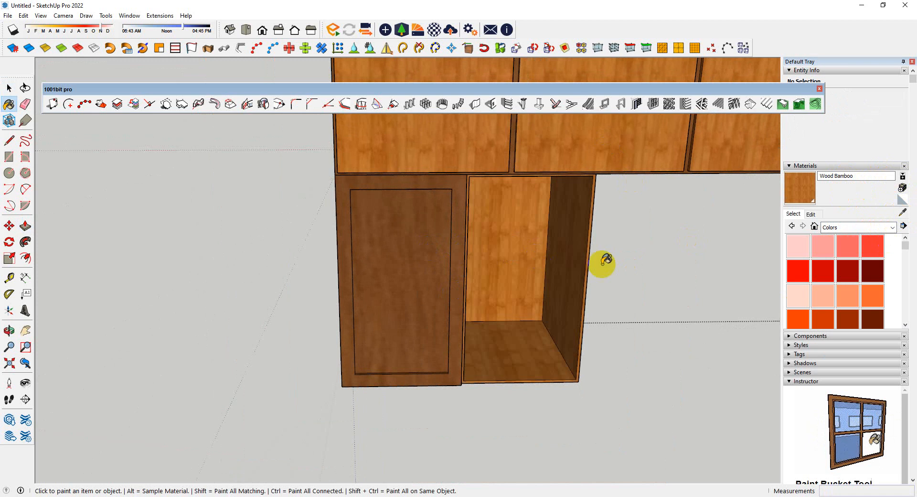
middle_drag(602, 263, 479, 235)
click(452, 355)
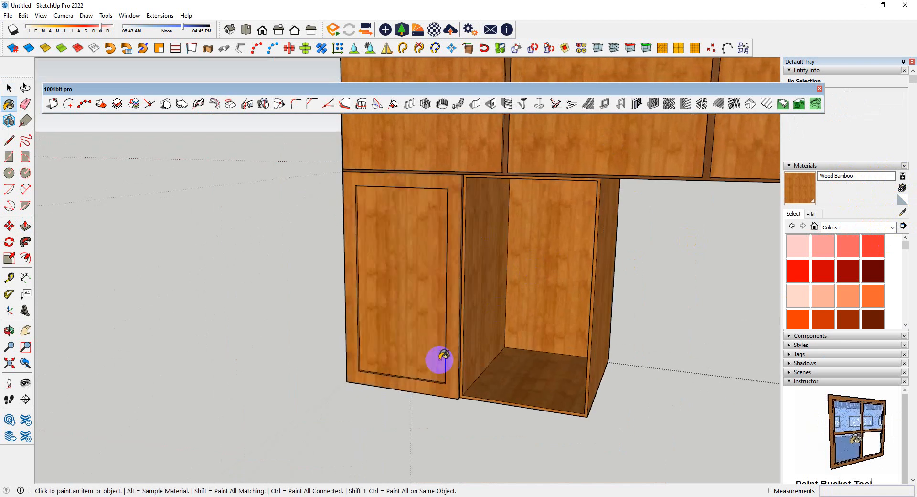
- Choose Translucent Glass Gray from the Glass and Mirrors materials for painting
mouse_move(436, 360)
middle_down()
mouse_move(537, 330)
mouse_move(408, 313)
mouse_move(458, 308)
mouse_move(451, 310)
middle_up()
scroll(501, 190, up, 4)
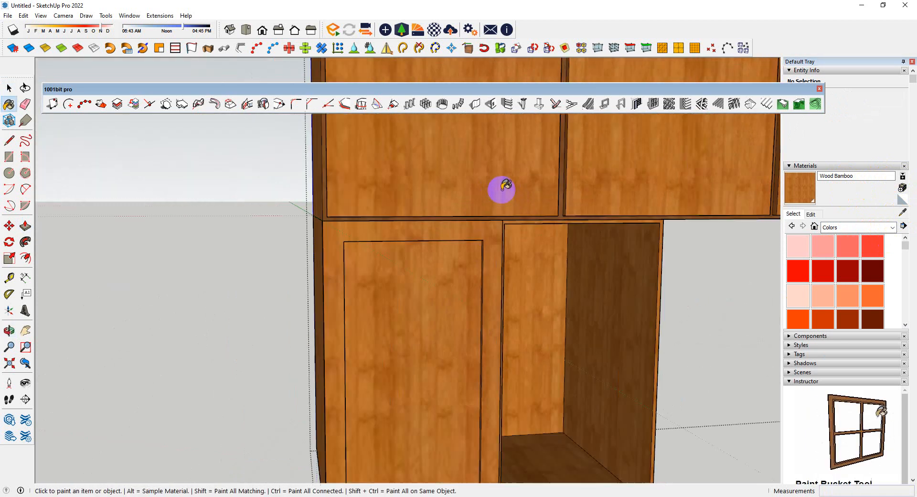
click(893, 228)
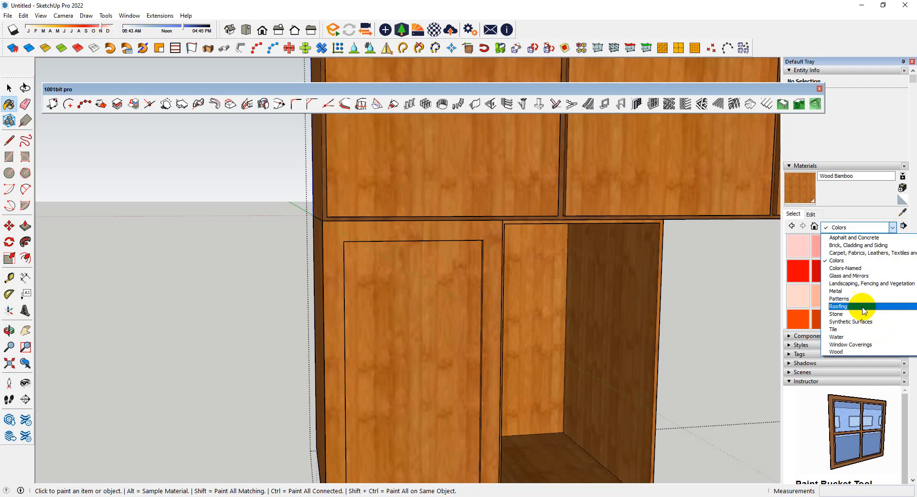
click(858, 271)
click(854, 276)
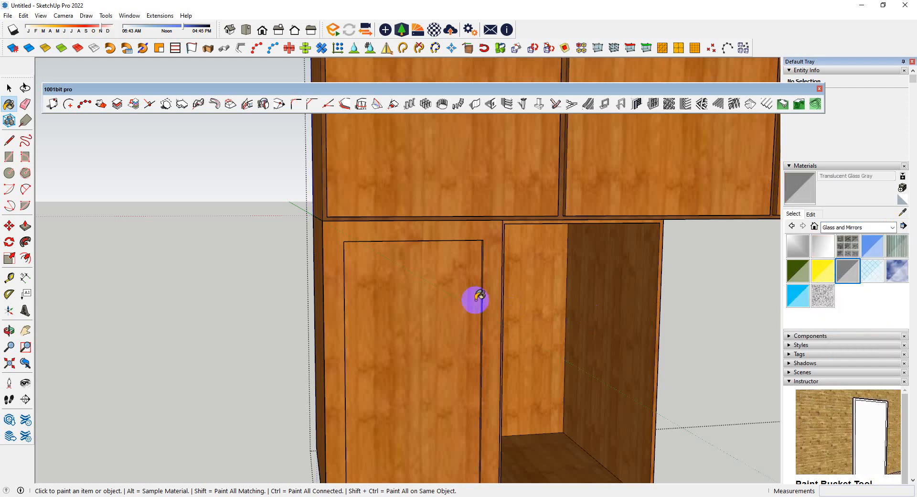
- Try to paint the entire left door group with Translucent Glass Gray, and undo it
click(430, 311)
mouse_move(430, 311)
middle_down()
mouse_move(473, 288)
mouse_move(379, 324)
middle_up()
scroll(379, 316, up, 4)
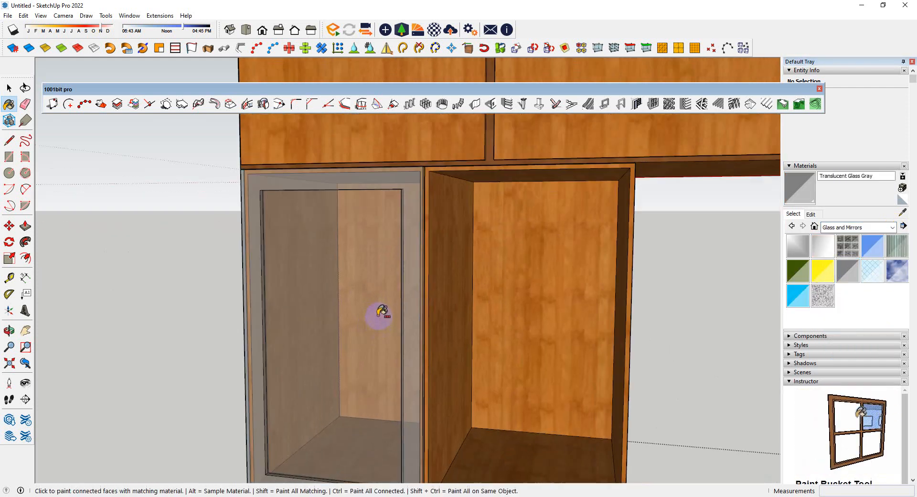
key(ctrl+z)
- Inside the left door group, paint only the recessed inner panel with Translucent Glass Gray, leaving the frame in wood
key(space)
double_click(367, 316)
triple_click(366, 319)
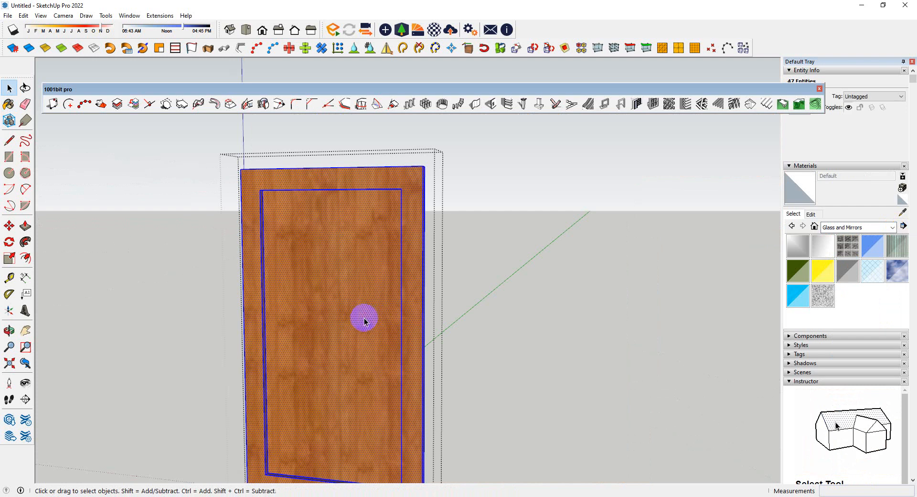
scroll(355, 320, down, 3)
middle_drag(354, 319, 370, 332)
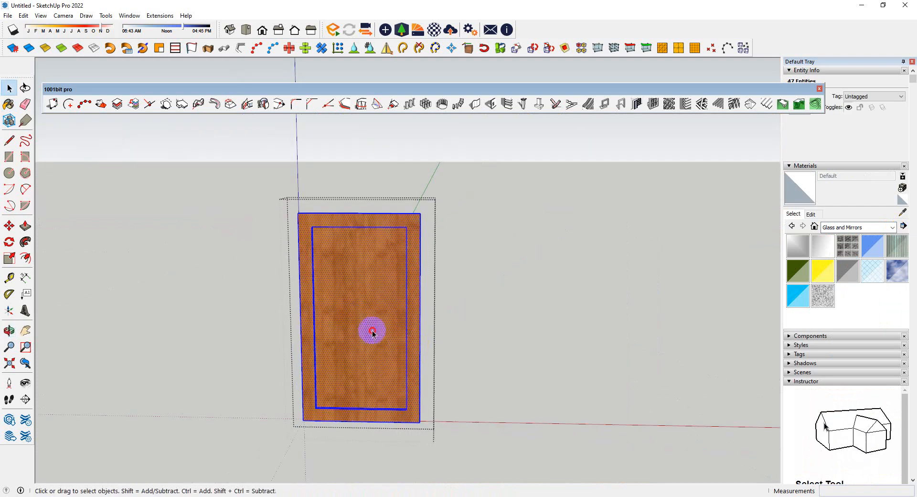
key(b)
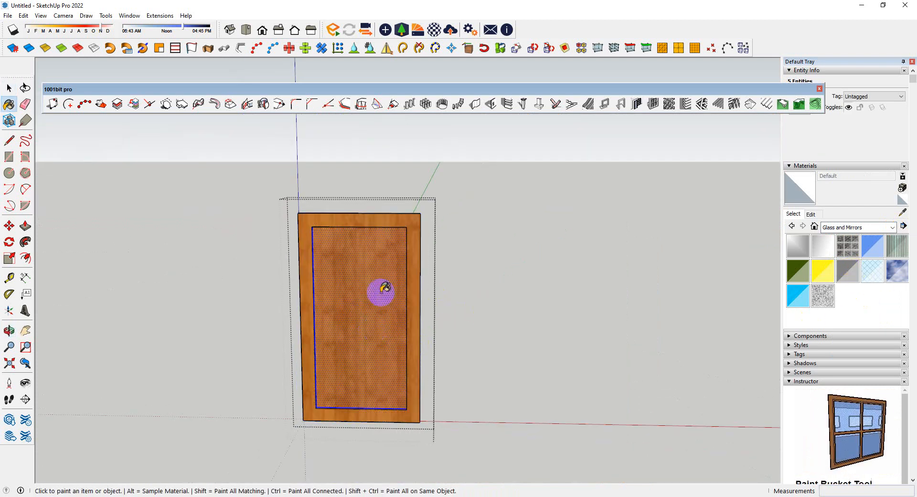
middle_drag(380, 290, 572, 311)
key(i)
key(i)
middle_drag(415, 303, 528, 323)
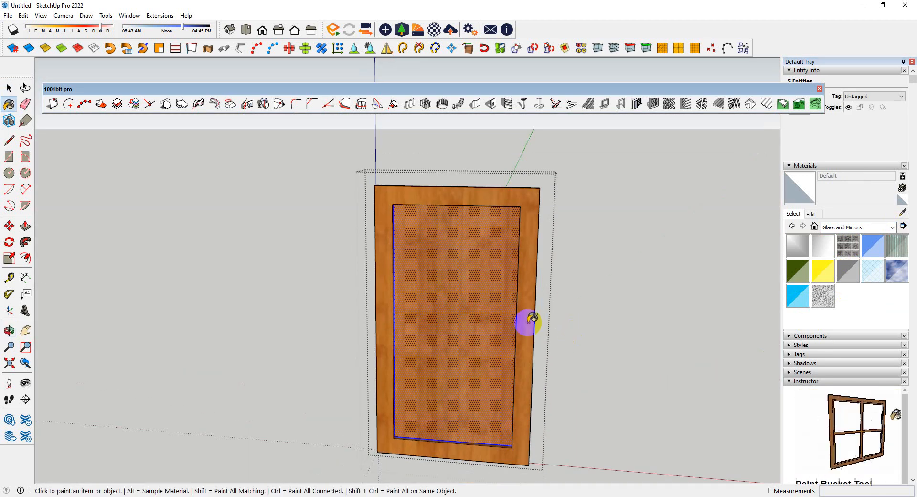
click(849, 279)
click(452, 286)
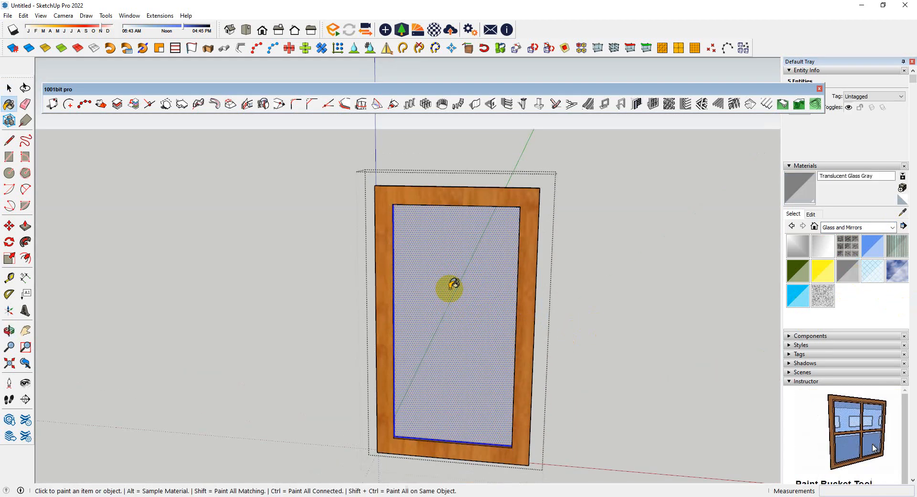
key(space)
click(613, 350)
scroll(614, 351, down, 3)
middle_drag(554, 356, 568, 394)
scroll(612, 389, up, 4)
click(564, 390)
scroll(568, 397, down, 3)
scroll(586, 417, up, 3)
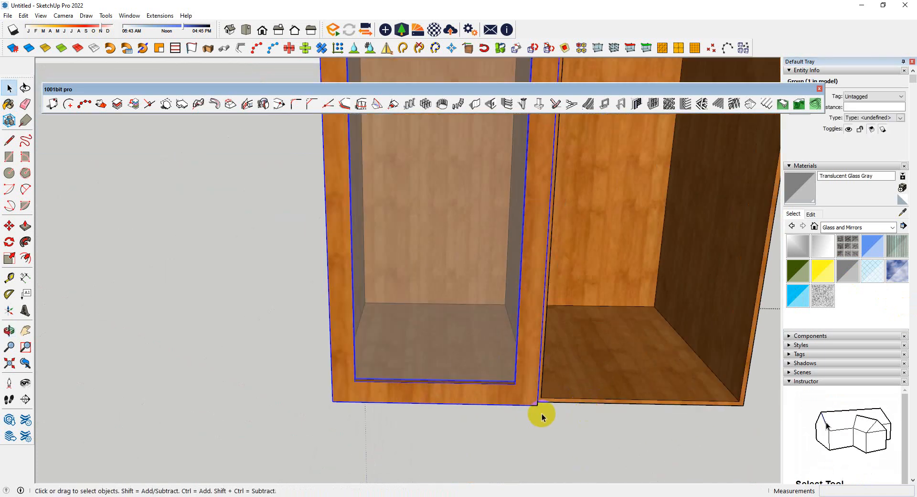
key(m)
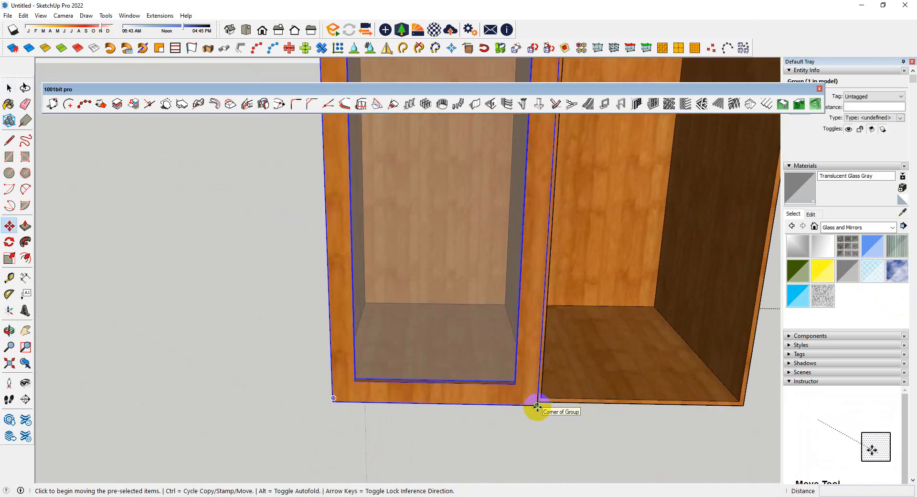
key(ctrl+t)
middle_drag(608, 388, 522, 349)
scroll(522, 349, up, 3)
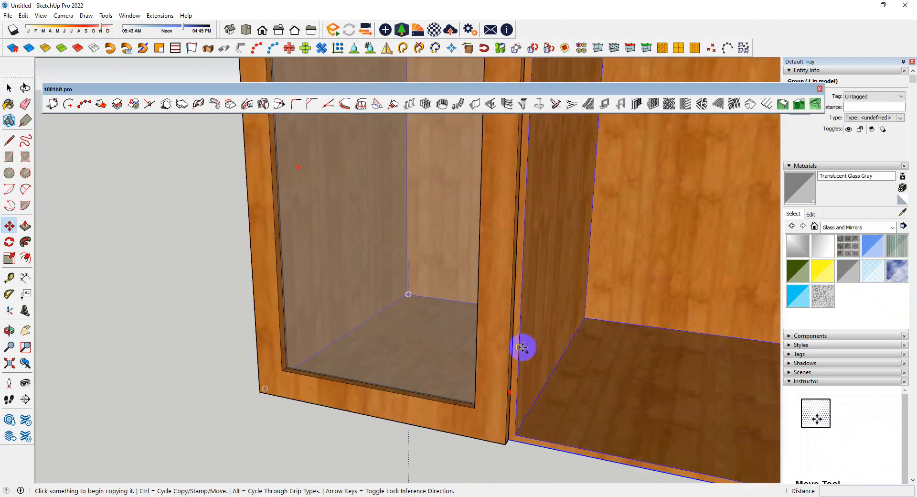
key(space)
- Push the outer side face of the glass door, next to the open compartment, inward by 0.1" and leave the door group
double_click(499, 365)
scroll(514, 392, up, 3)
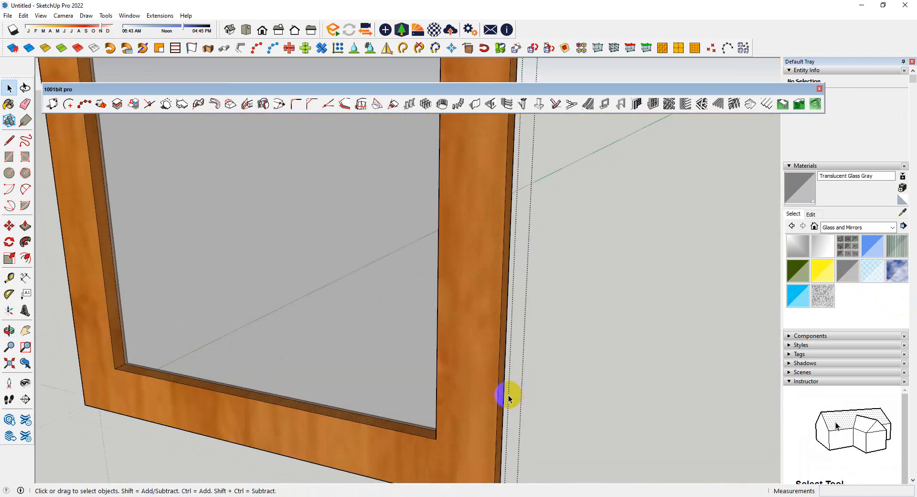
key(p)
click(499, 392)
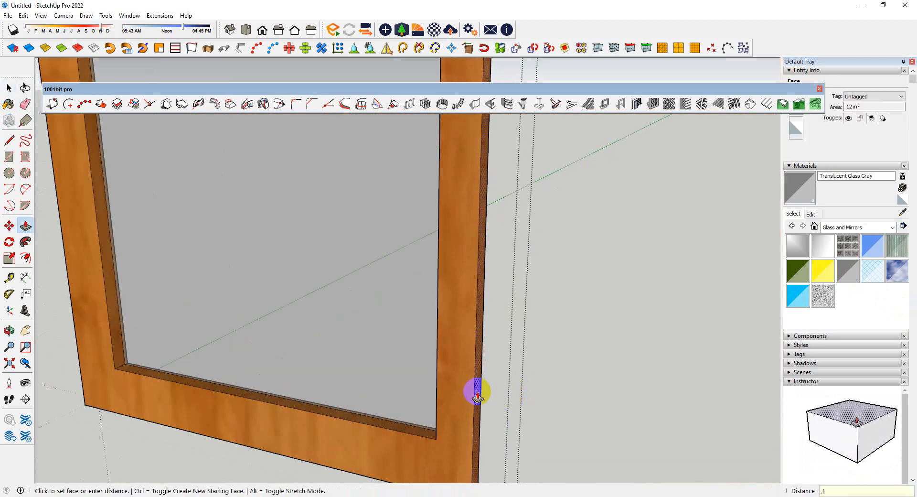
key(Return)
scroll(478, 334, down, 3)
key(space)
click(494, 443)
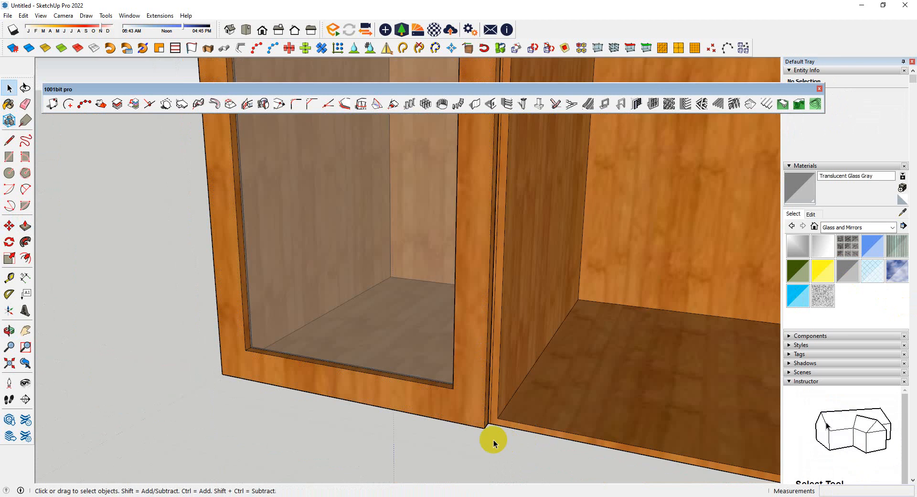
- Copy the glass door from its lower corner onto the adjacent open compartment of the lower cabinet, and leave the cabinet group
scroll(485, 428, up, 3)
click(473, 423)
key(m)
click(483, 430)
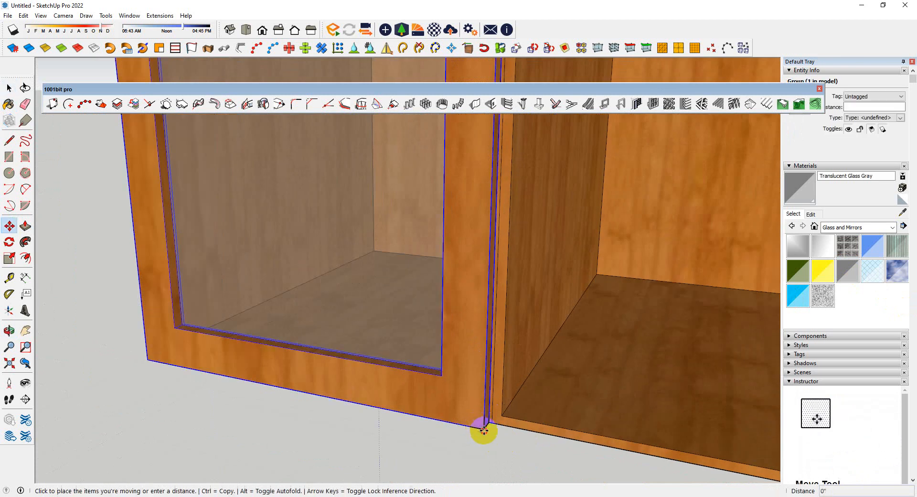
scroll(483, 430, down, 3)
key(ctrl)
scroll(266, 368, up, 2)
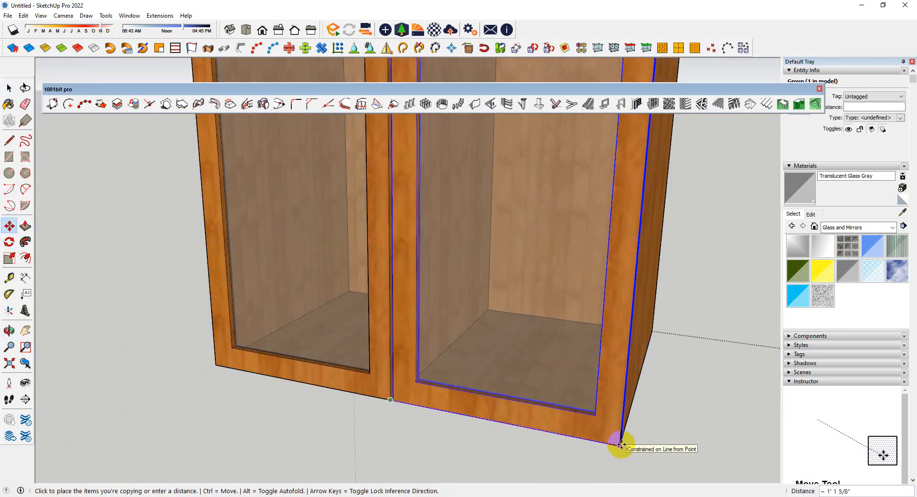
click(621, 444)
middle_drag(620, 445, 597, 409)
scroll(602, 468, up, 2)
scroll(599, 454, up, 2)
scroll(723, 424, down, 3)
key(space)
scroll(331, 365, down, 2)
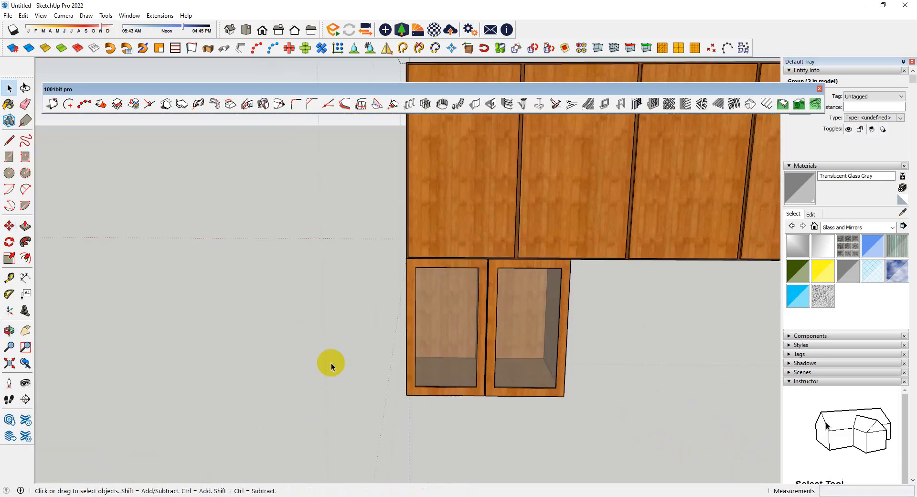
click(331, 365)
scroll(168, 286, down, 2)
scroll(490, 401, down, 3)
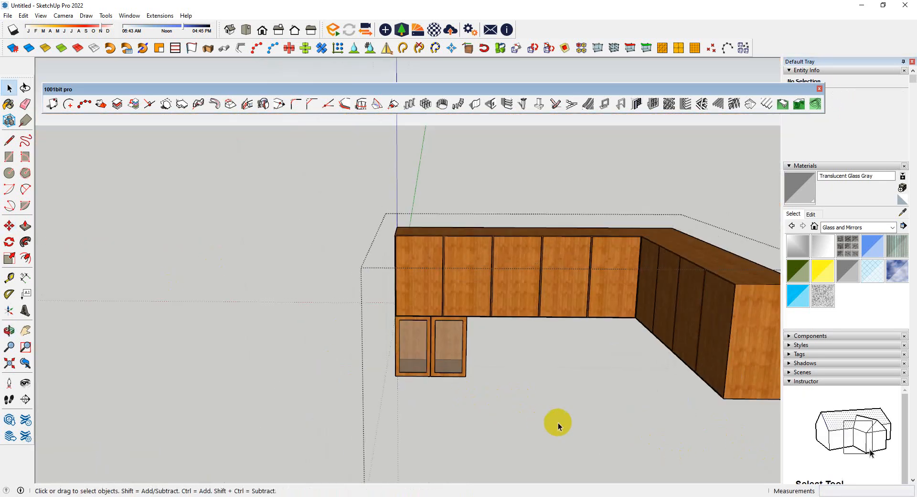
click(312, 201)
- Examine how the upper cabinets and the glass-door unit fit against the window and the room's corner
scroll(606, 286, down, 3)
middle_drag(608, 269, 597, 334)
scroll(503, 266, up, 3)
middle_drag(511, 292, 492, 313)
scroll(468, 288, down, 5)
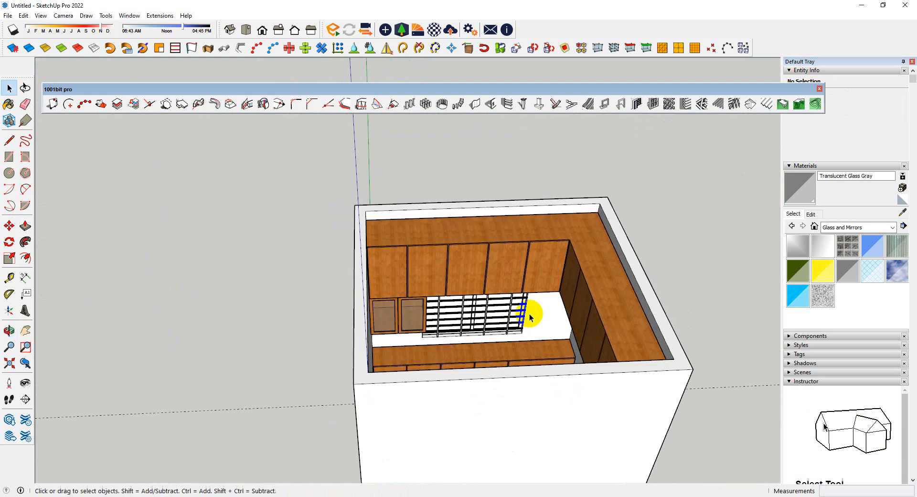
scroll(539, 310, up, 5)
middle_drag(551, 304, 512, 283)
scroll(571, 260, up, 3)
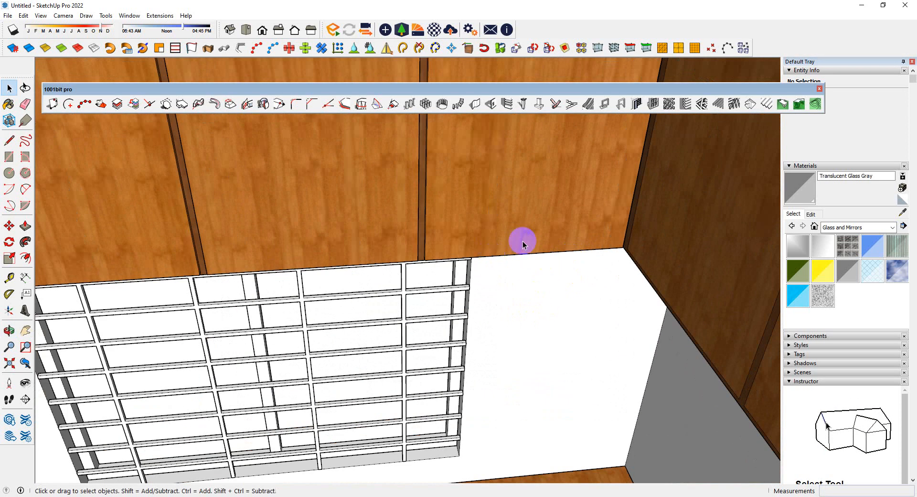
scroll(617, 347, down, 4)
middle_drag(597, 313, 578, 217)
double_click(583, 138)
scroll(580, 214, down, 5)
middle_drag(577, 293, 572, 274)
scroll(572, 275, up, 3)
scroll(635, 389, down, 2)
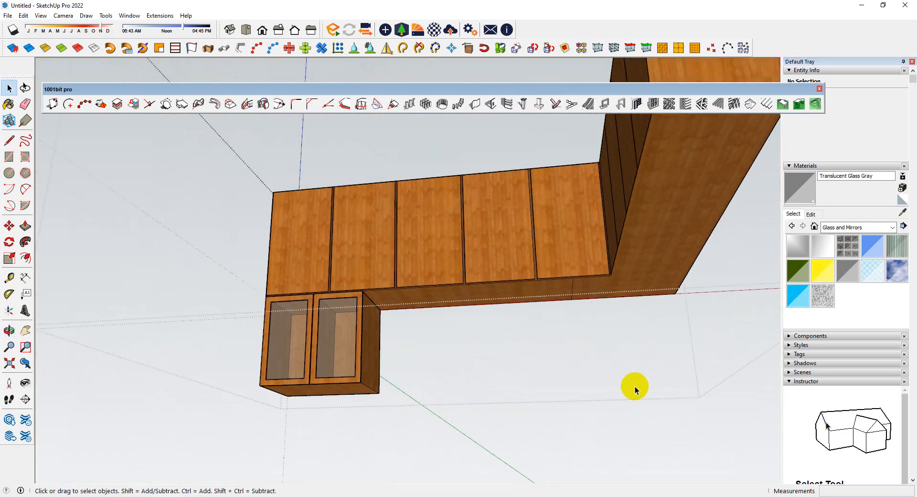
click(678, 423)
scroll(547, 299, down, 1)
scroll(546, 296, down, 4)
middle_drag(557, 218, 563, 327)
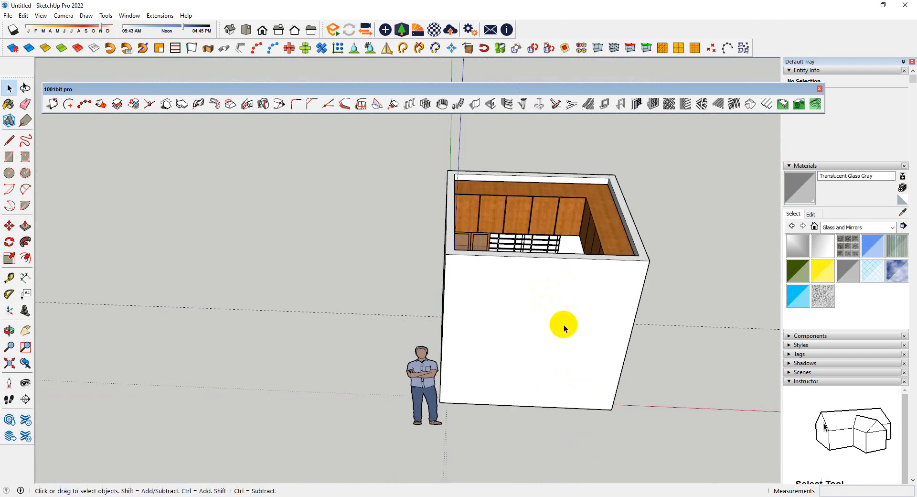
- Inside the cabinet group, draw a horizontal line across the wall area from the window's edge to the room's corner, below the wall cabinets
scroll(558, 239, up, 6)
middle_drag(558, 238, 575, 296)
scroll(568, 271, up, 3)
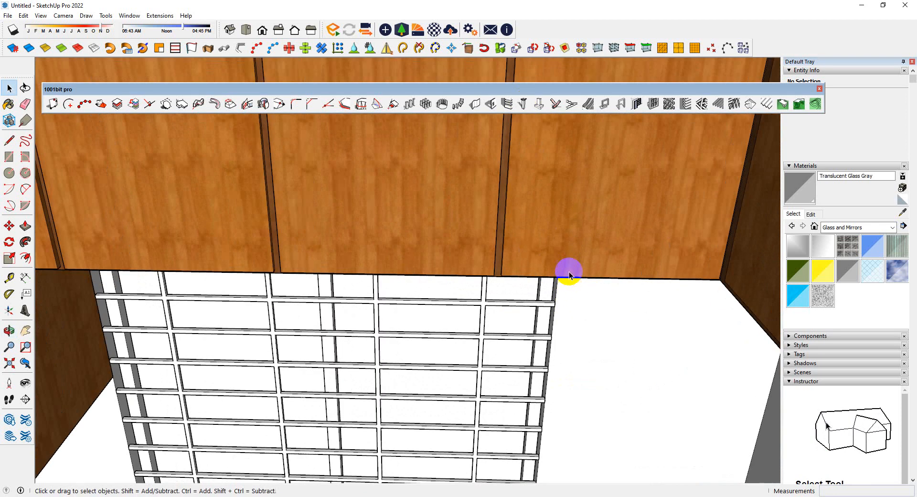
double_click(558, 265)
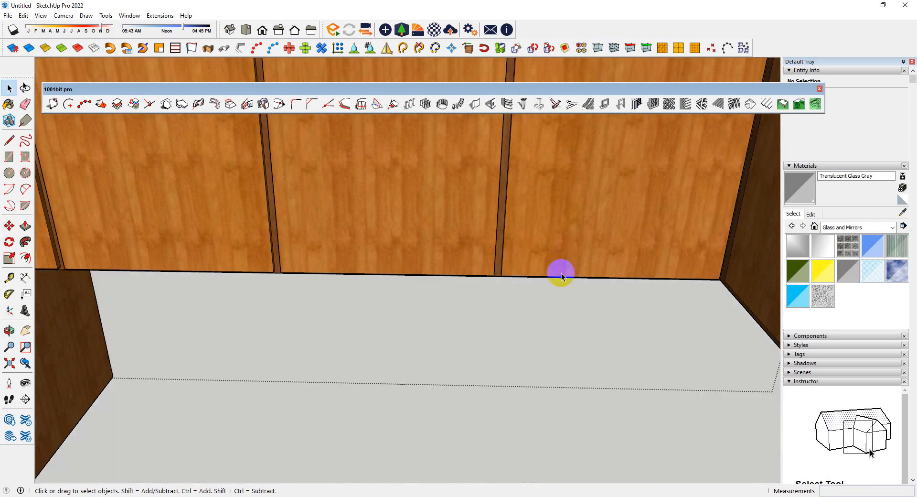
click(560, 276)
middle_drag(560, 289, 558, 209)
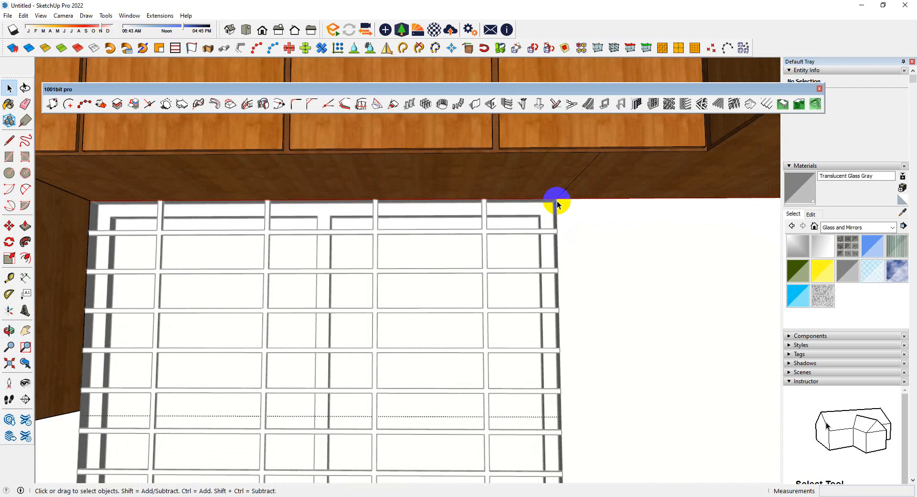
scroll(511, 211, down, 1)
scroll(503, 220, down, 1)
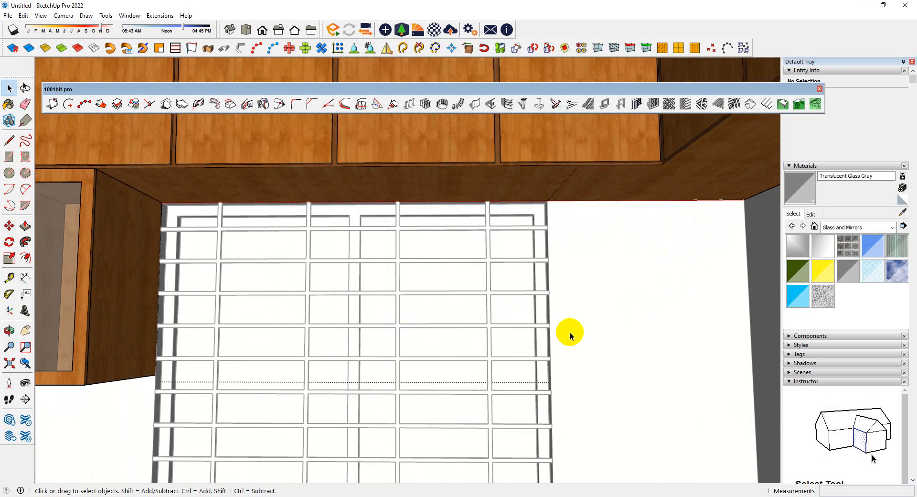
key(l)
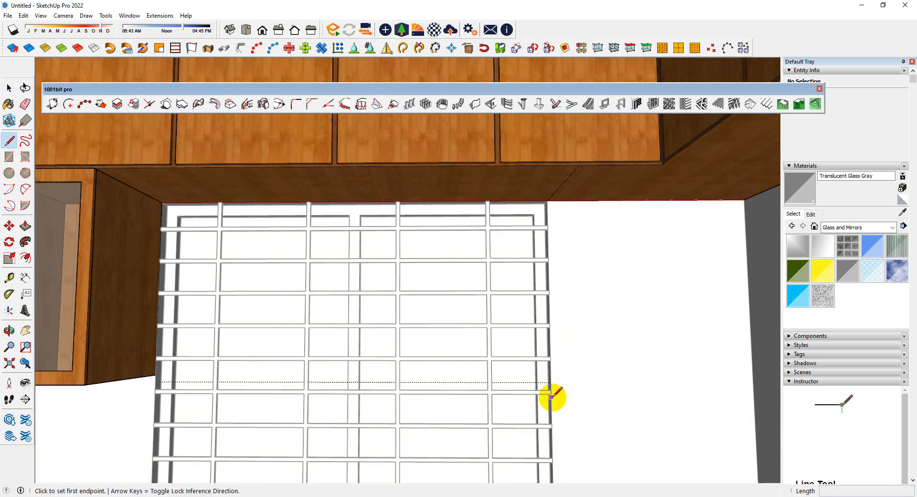
click(550, 376)
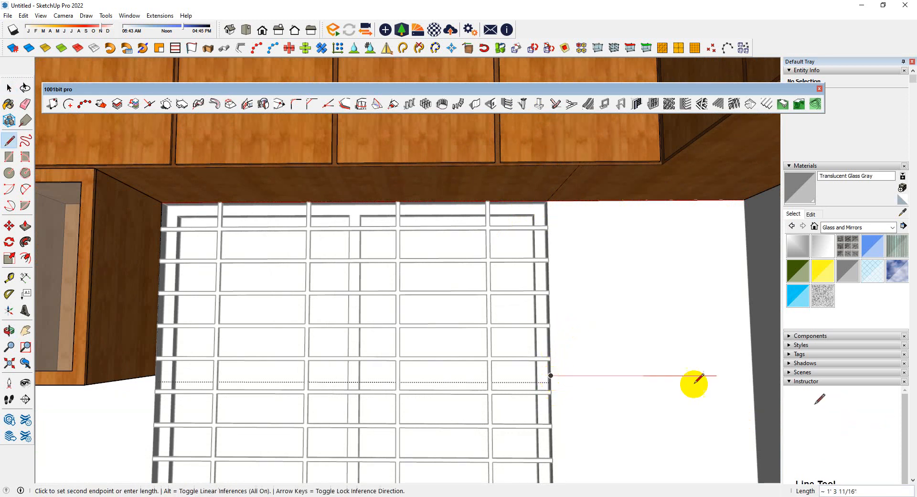
click(752, 375)
key(space)
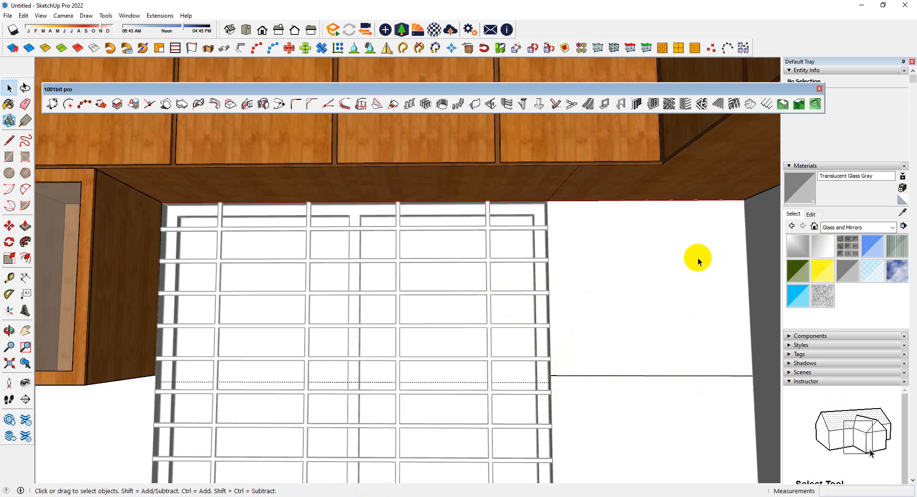
- Draw a rectangle about 2' 3" wide from that line up to the cabinet underside at the room's corner
click(551, 375)
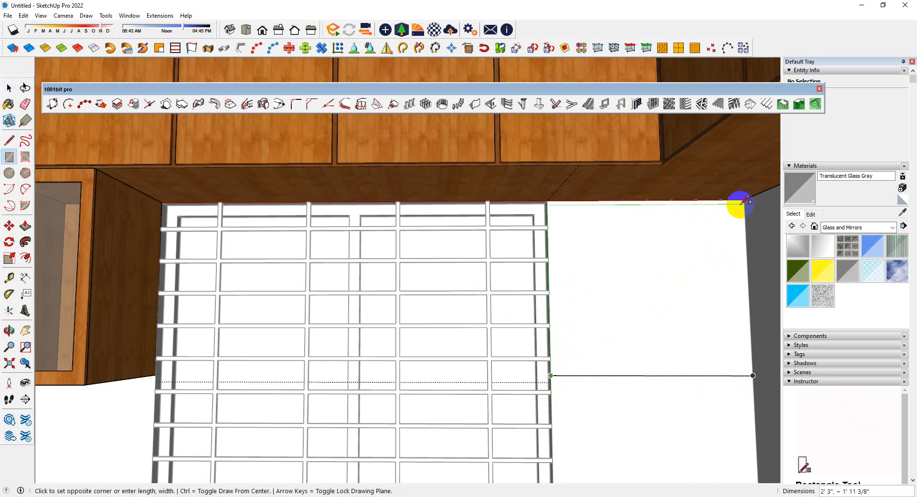
click(744, 199)
key(space)
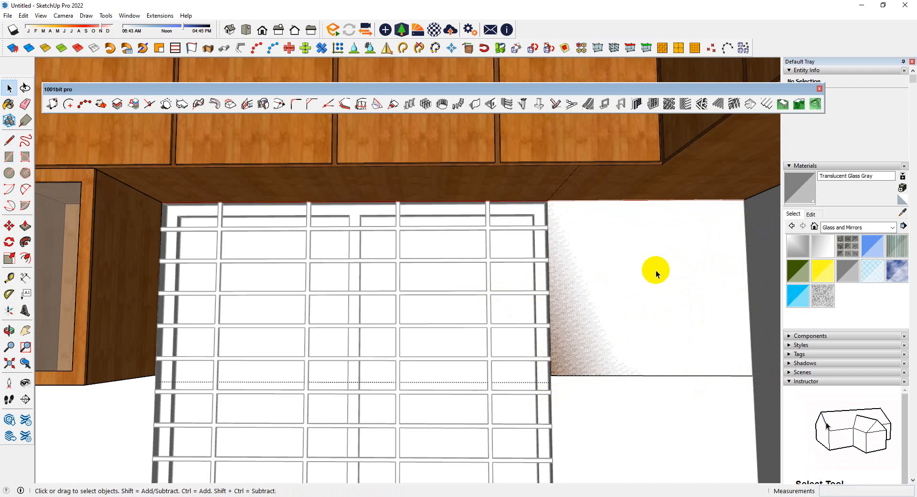
- Split the rectangle with a horizontal line at mid-height and erase its bottom edge, keeping only the upper half
key(l)
click(748, 287)
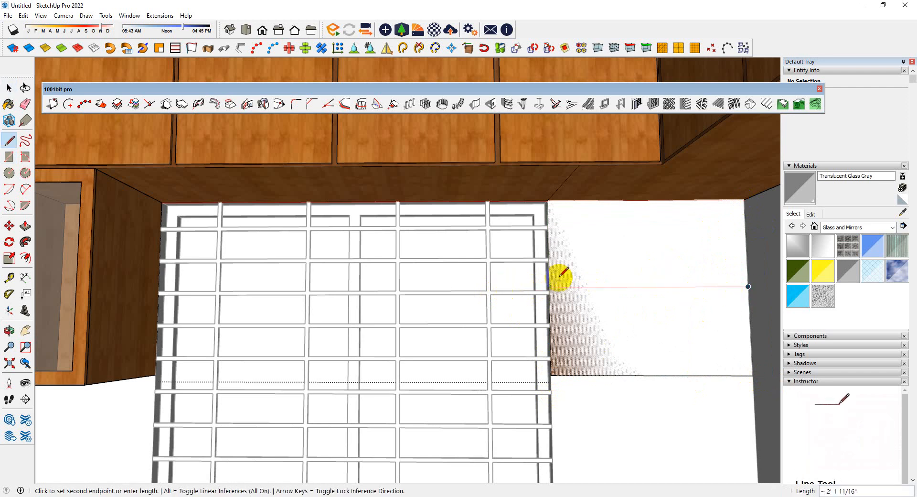
click(549, 286)
key(space)
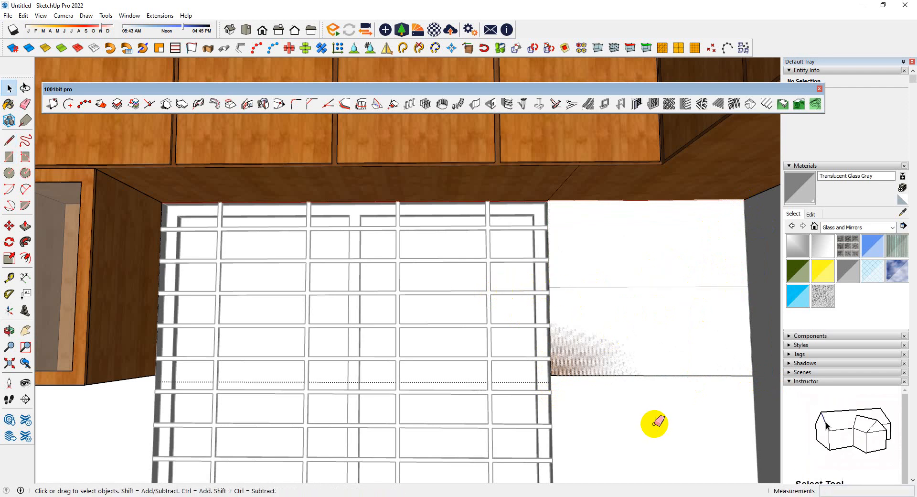
key(e)
drag(643, 390, 644, 368)
key(space)
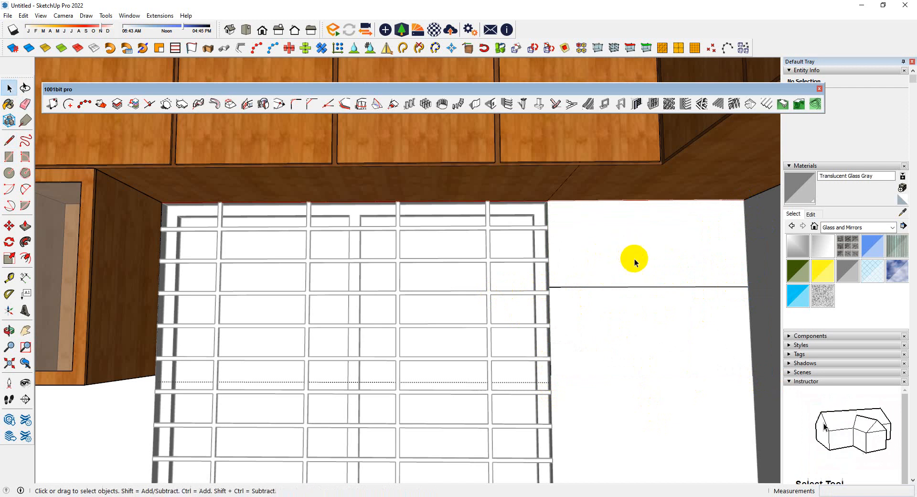
- Examine how the new face beside the window relates to the wall cabinets and their corner from above and below
click(647, 255)
middle_drag(640, 244, 547, 395)
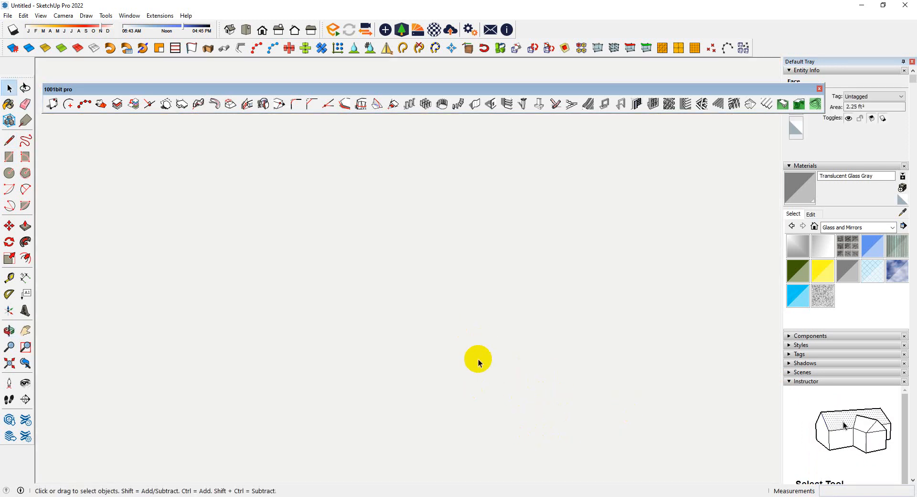
scroll(477, 359, down, 3)
middle_drag(485, 336, 491, 164)
scroll(483, 262, up, 5)
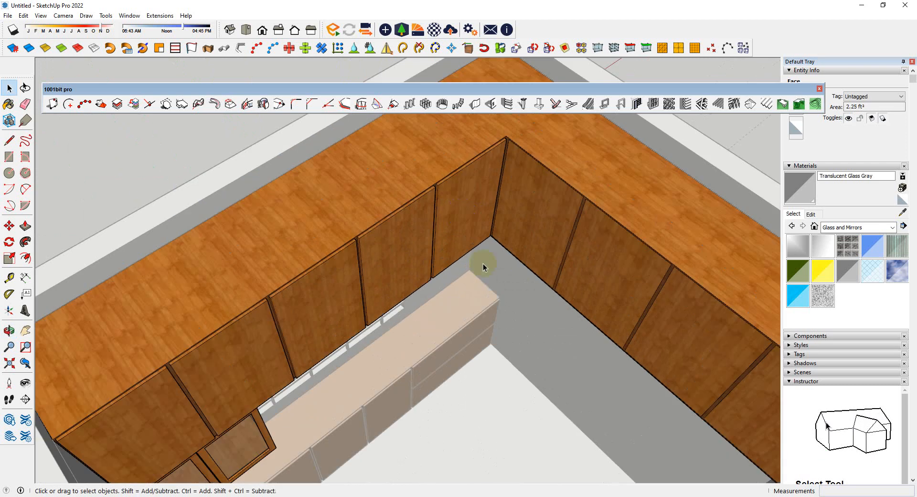
middle_drag(483, 263, 463, 205)
double_click(463, 205)
scroll(462, 205, down, 2)
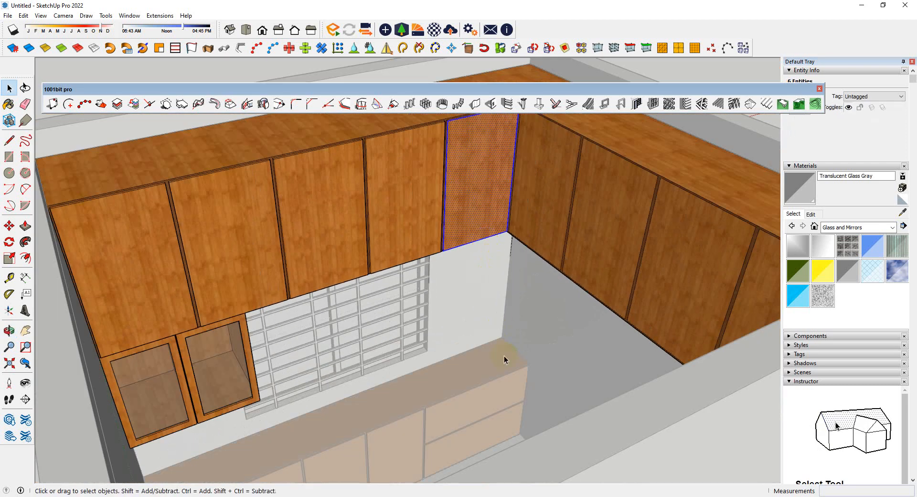
click(511, 373)
middle_drag(524, 380, 497, 268)
scroll(543, 364, up, 5)
key(e)
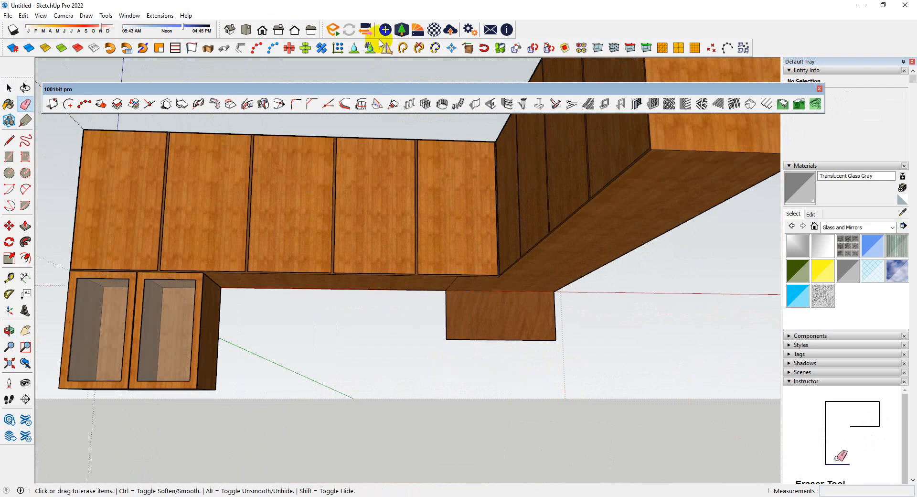
- Open the Enscape Asset Library and filter the assets to the Accessories category with the Kitchen tag
click(401, 29)
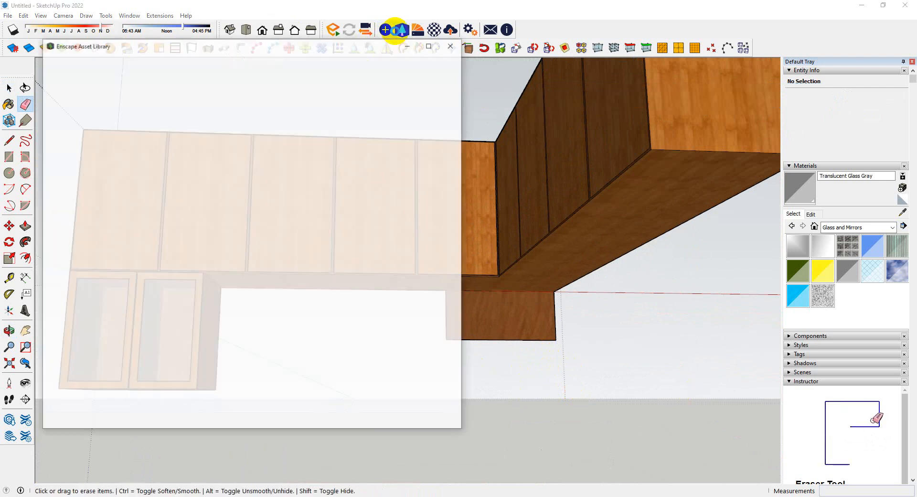
drag(269, 45, 285, 26)
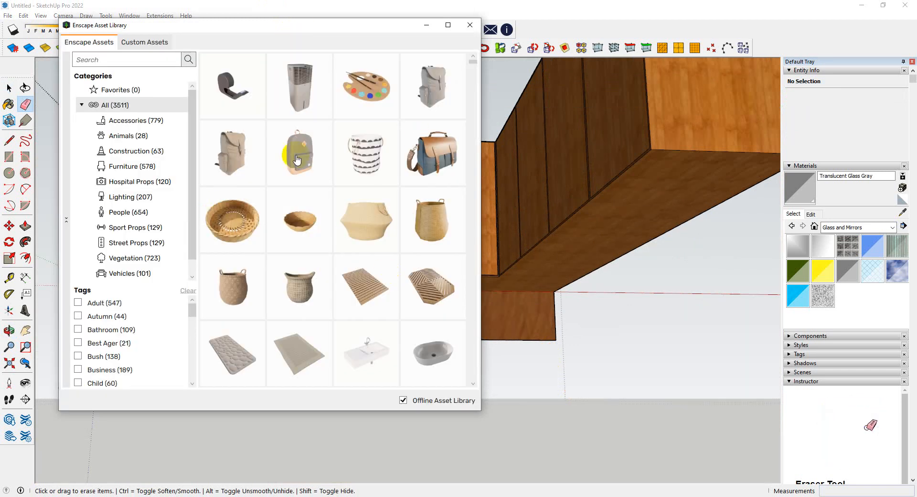
scroll(297, 159, down, 15)
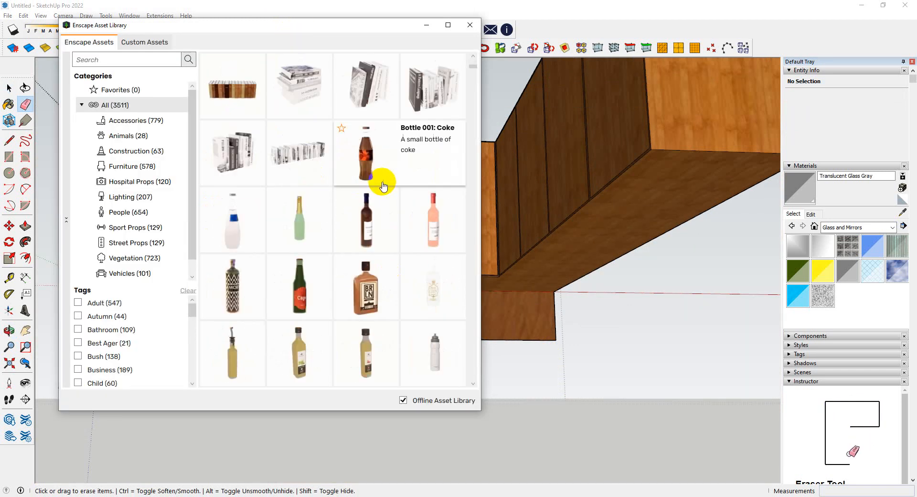
scroll(382, 186, down, 8)
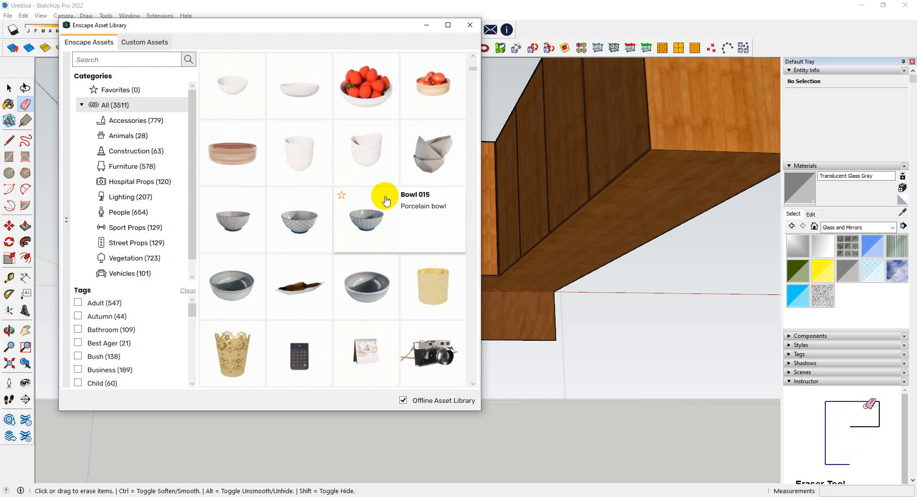
scroll(383, 191, down, 4)
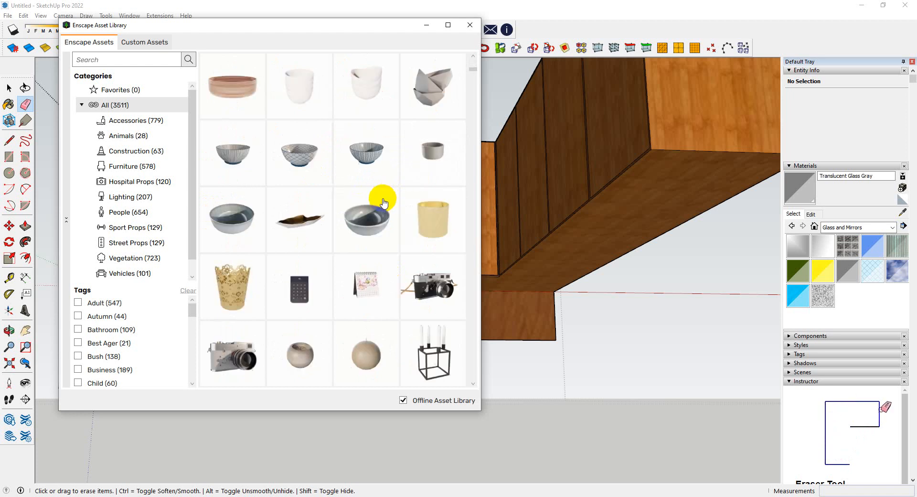
click(140, 126)
scroll(128, 308, down, 3)
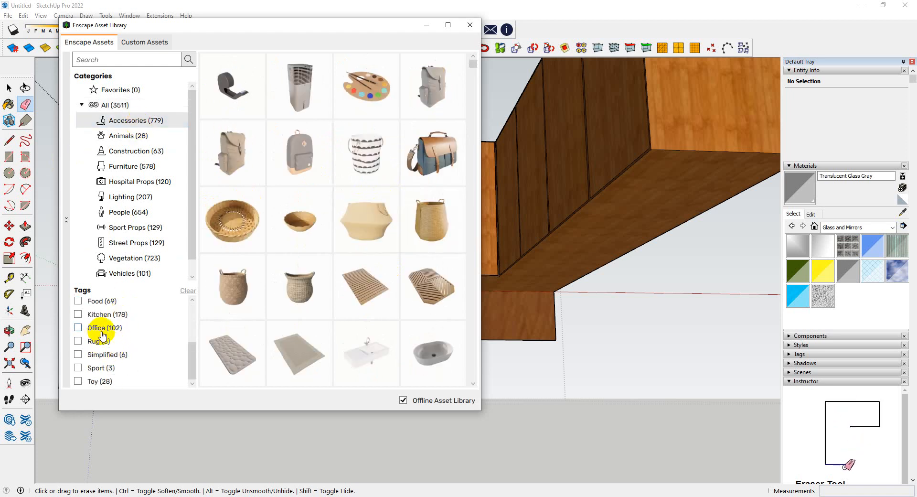
click(78, 314)
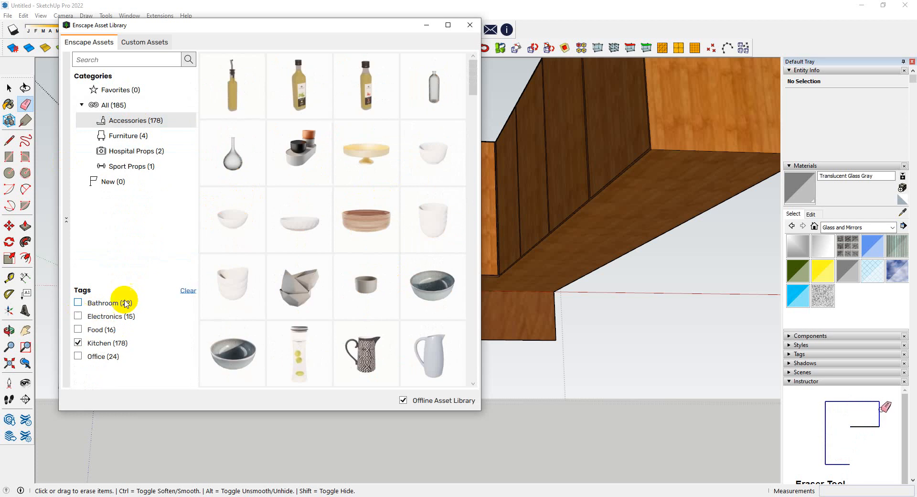
- Look through the Kitchen-tagged accessories to the end of the asset list for suitable appliances and fittings
scroll(334, 139, down, 10)
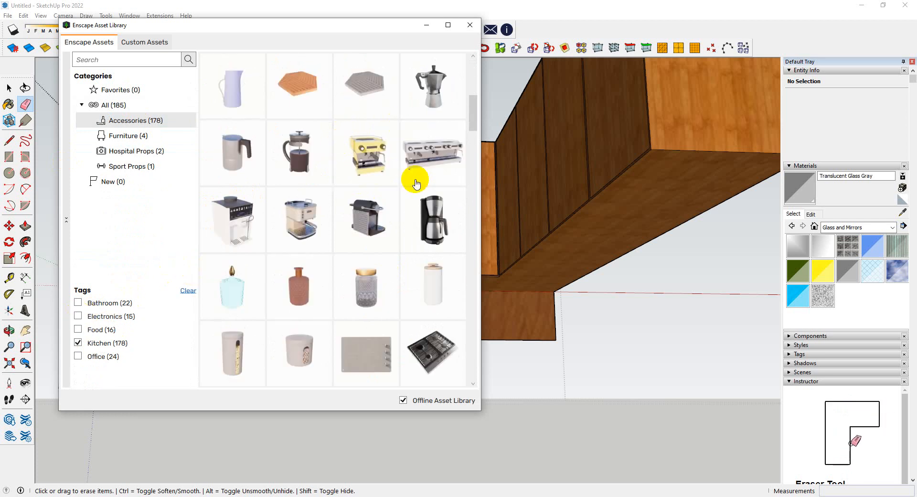
scroll(403, 179, down, 10)
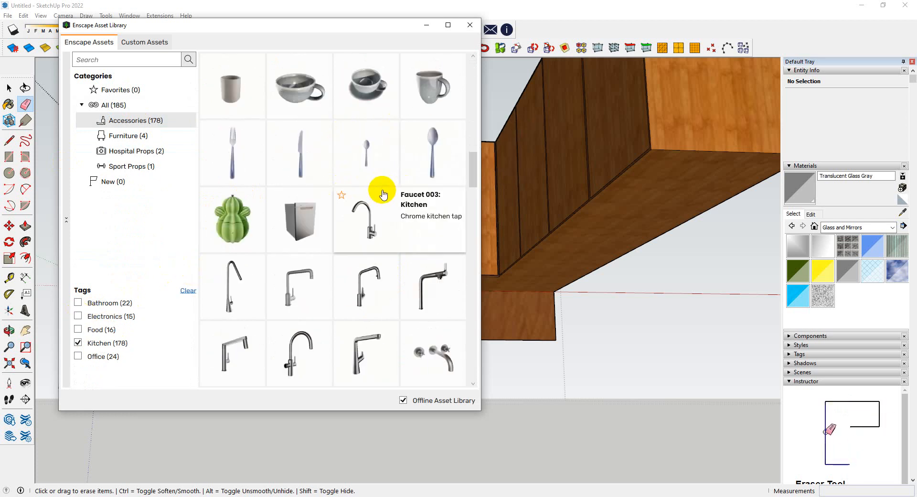
scroll(359, 125, down, 12)
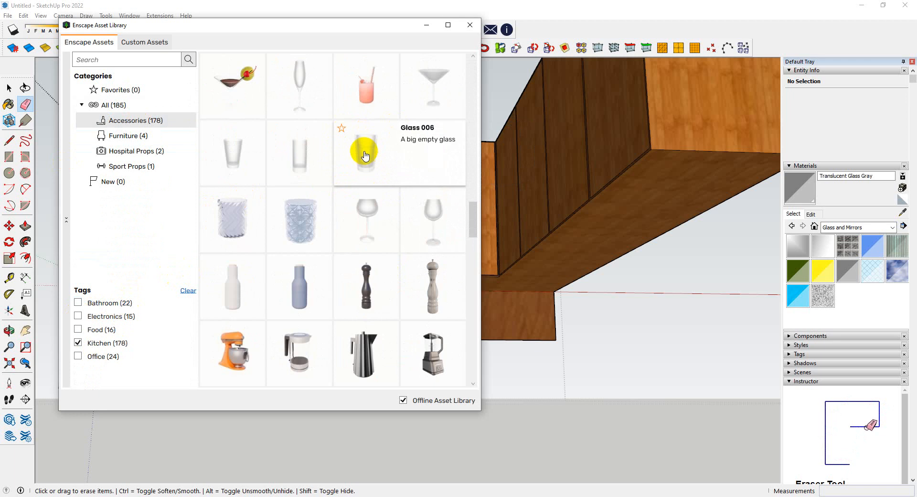
scroll(395, 310, down, 12)
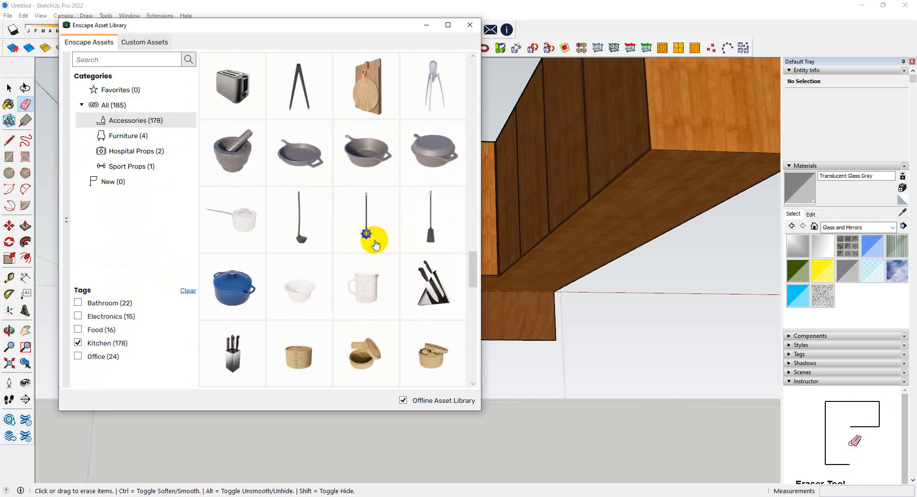
scroll(395, 229, down, 5)
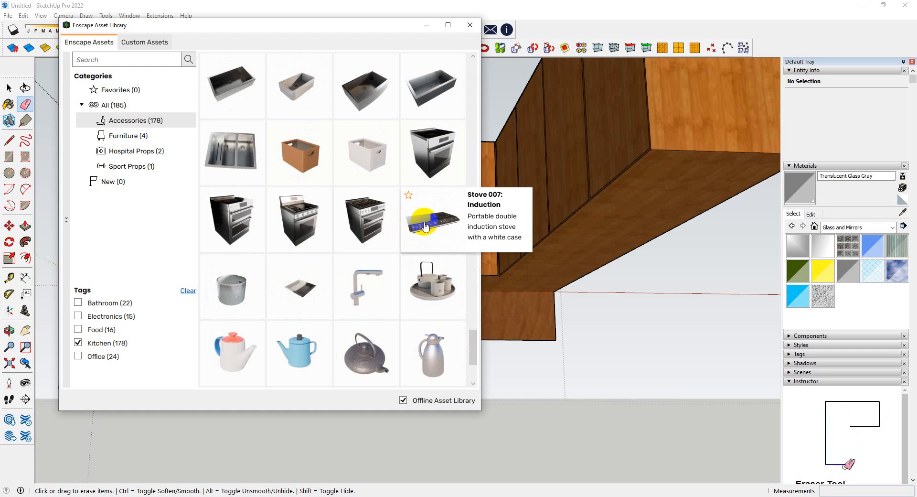
scroll(425, 227, up, 5)
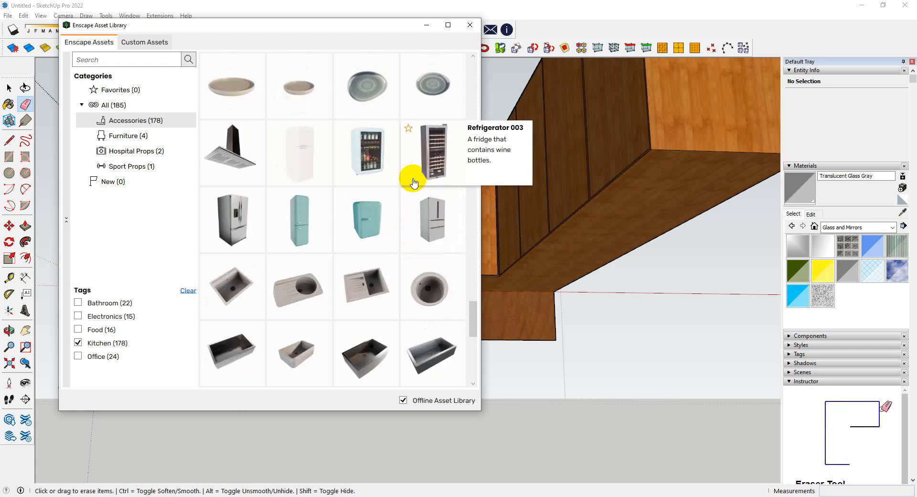
scroll(413, 183, down, 9)
scroll(411, 189, up, 5)
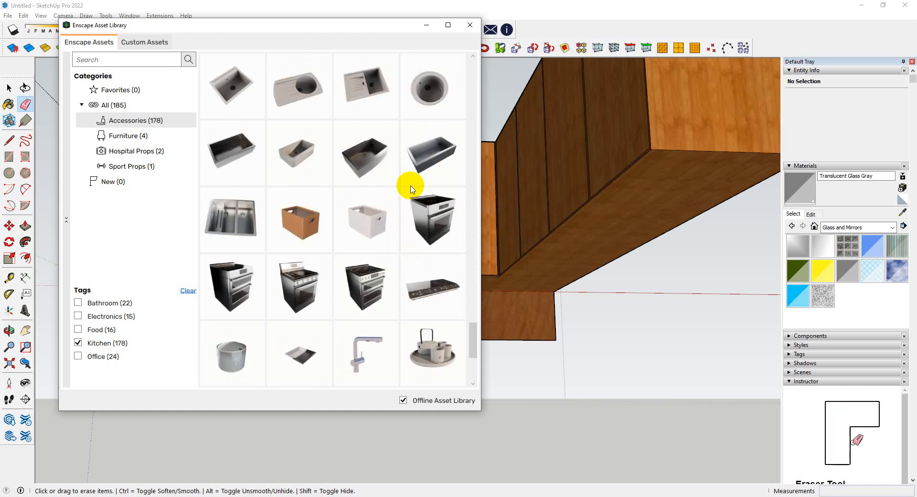
scroll(411, 188, up, 5)
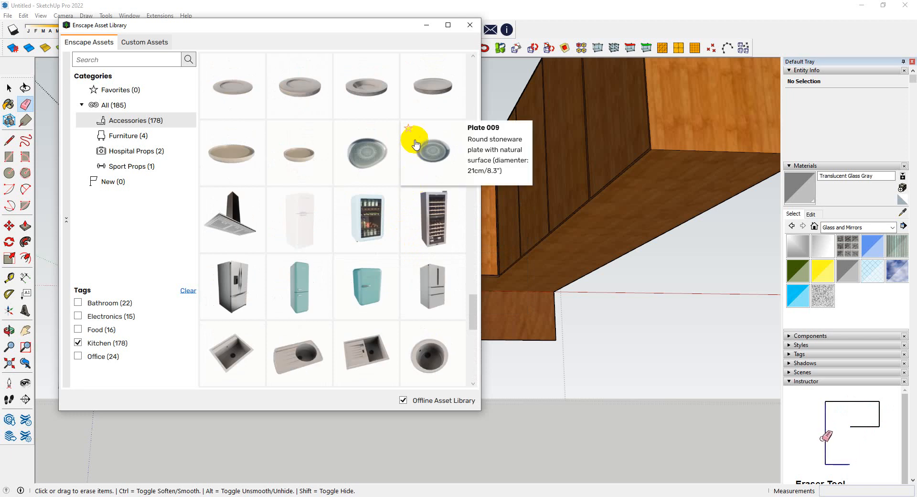
scroll(420, 158, up, 4)
scroll(424, 160, up, 4)
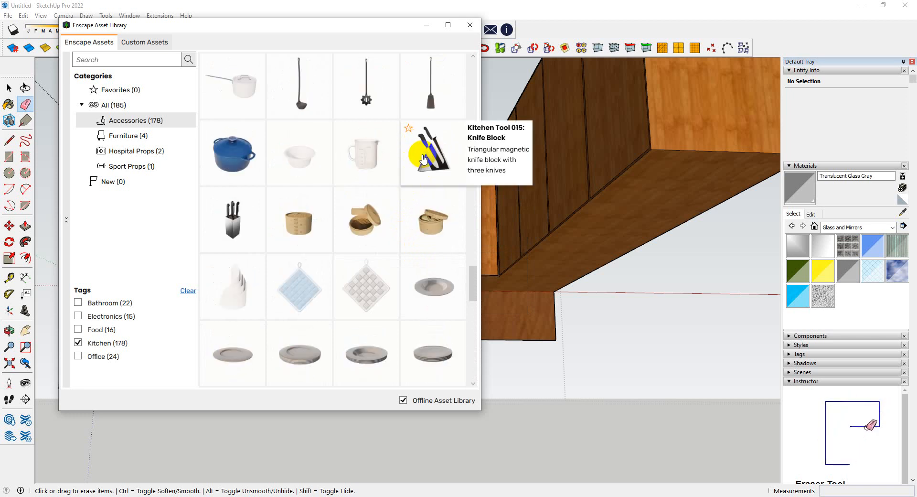
scroll(423, 159, up, 3)
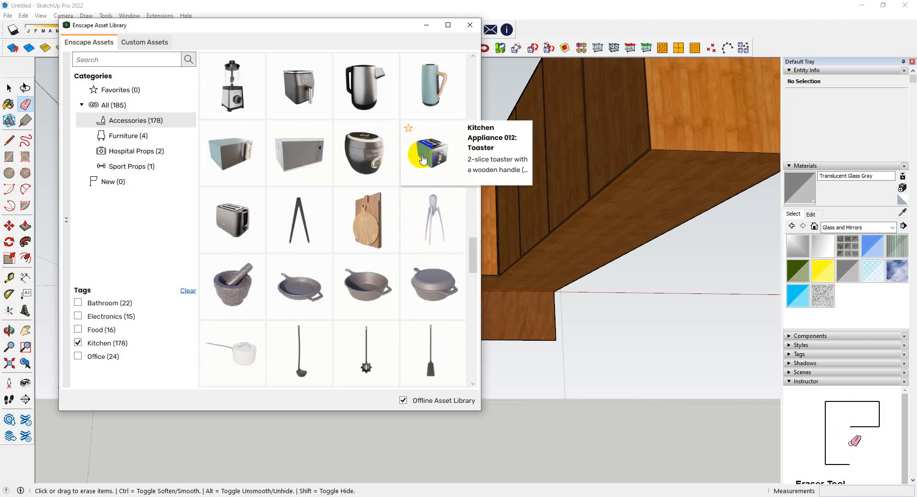
scroll(449, 170, up, 10)
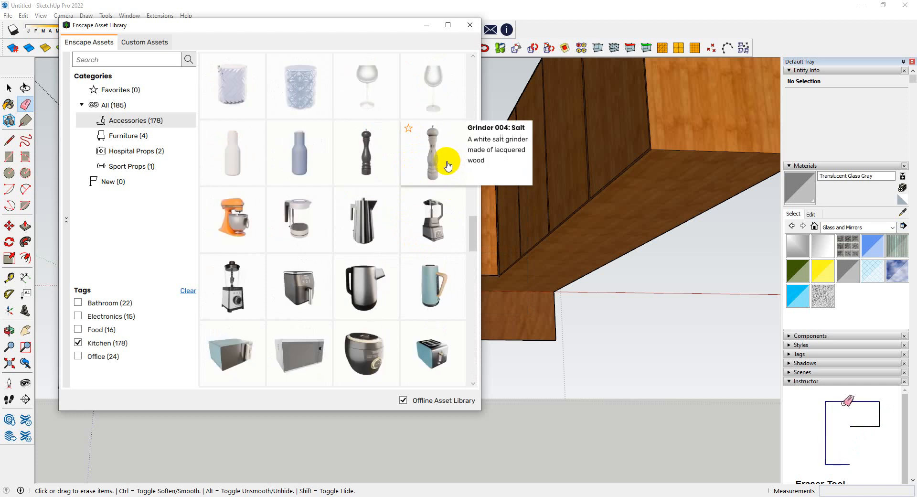
scroll(438, 170, up, 8)
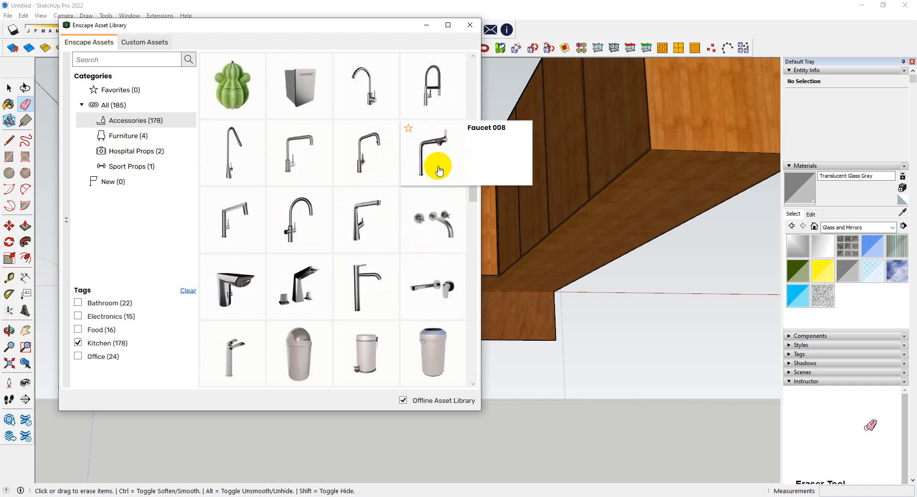
scroll(436, 171, up, 12)
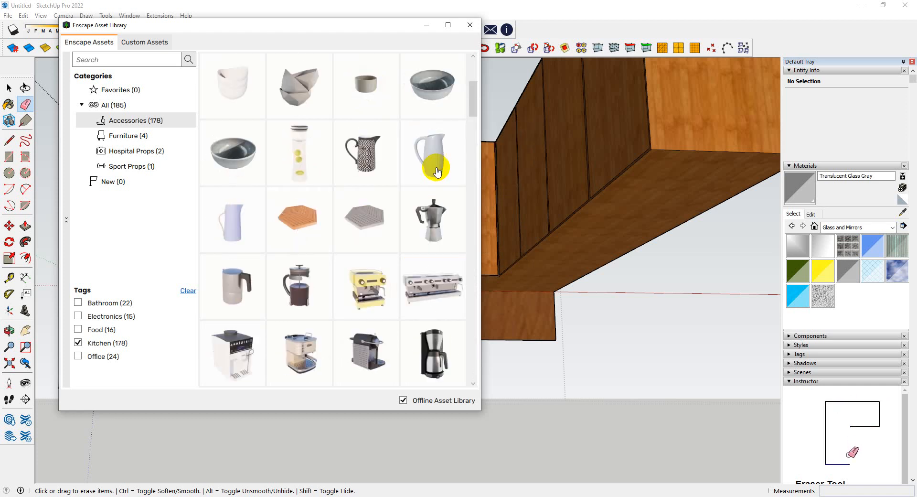
scroll(437, 173, down, 7)
scroll(436, 174, down, 12)
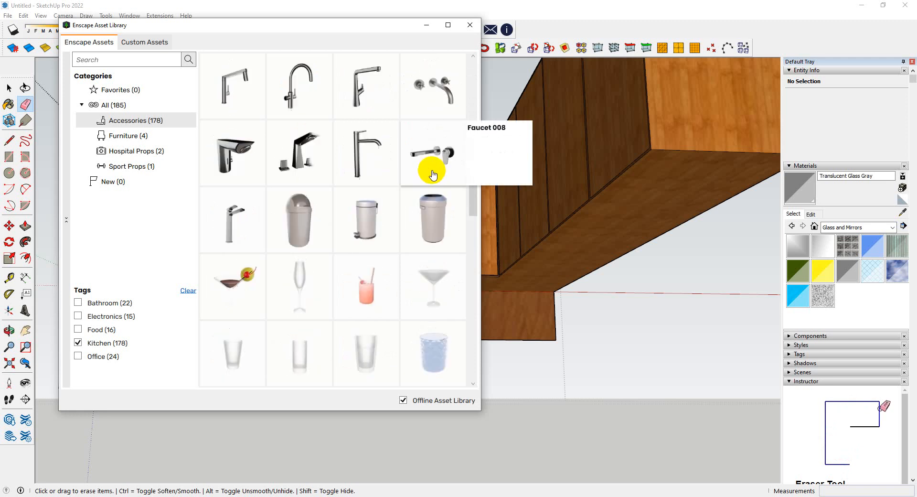
scroll(432, 179, down, 4)
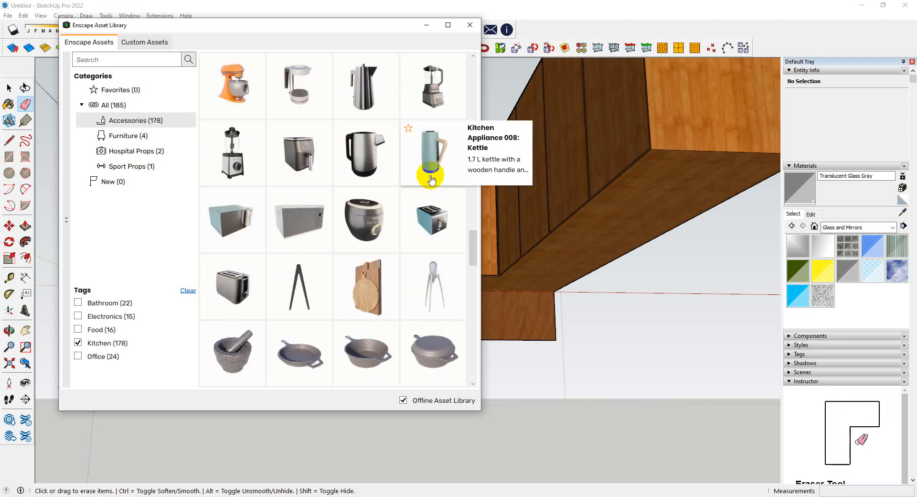
scroll(432, 179, down, 12)
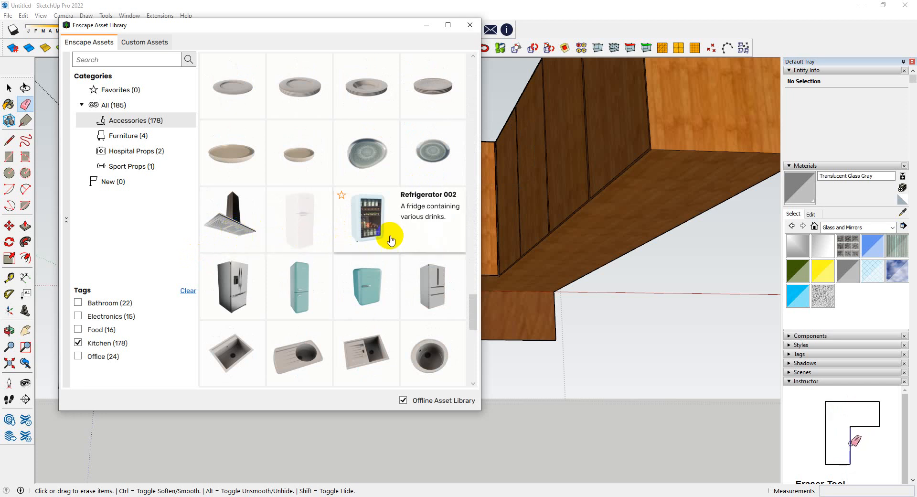
scroll(406, 219, down, 4)
scroll(412, 235, down, 6)
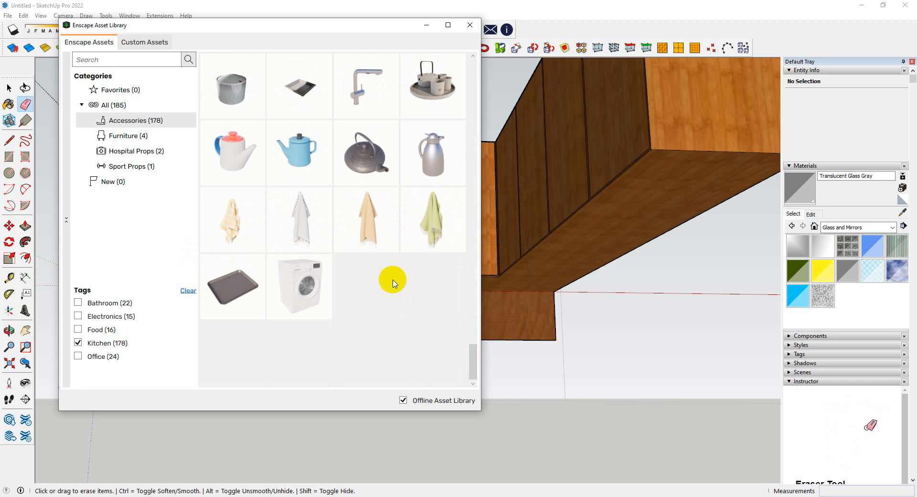
- Check the Range Hood 001 asset and the kitchen items listed before it, and close the Enscape Asset Library
scroll(266, 246, up, 10)
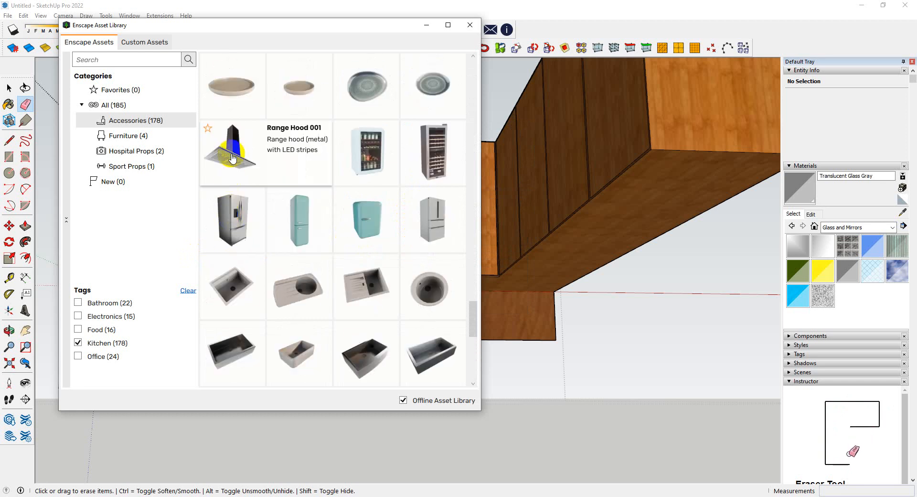
scroll(233, 157, up, 1)
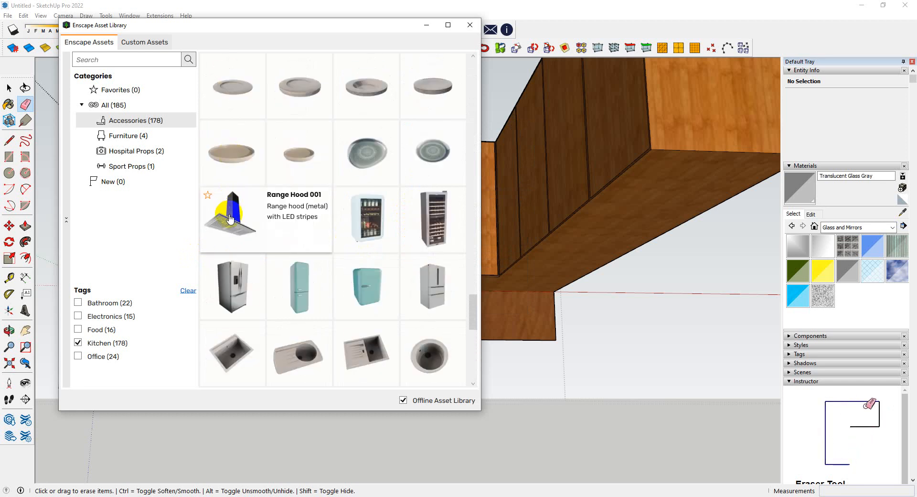
scroll(230, 219, up, 1)
scroll(422, 227, up, 2)
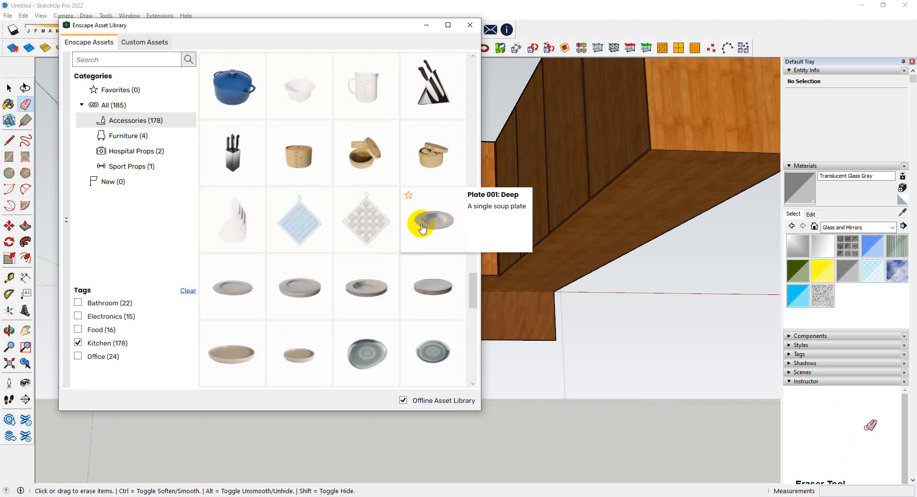
scroll(422, 226, up, 4)
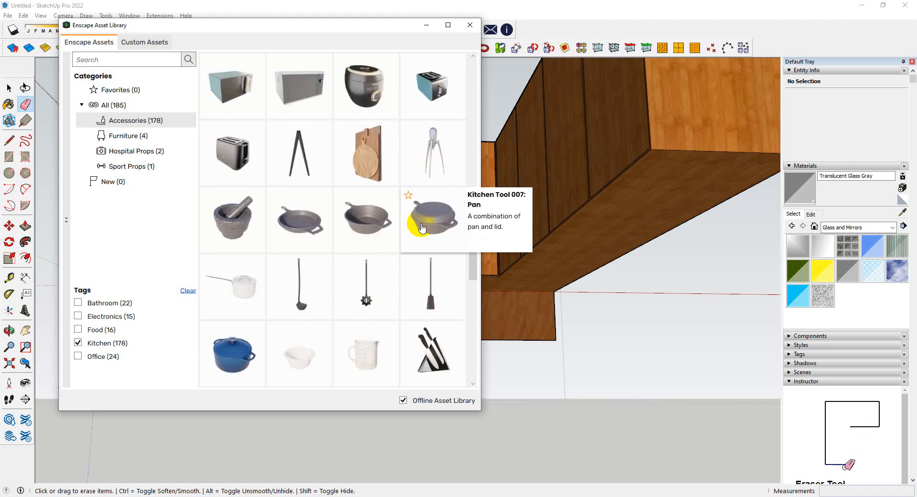
scroll(421, 223, up, 5)
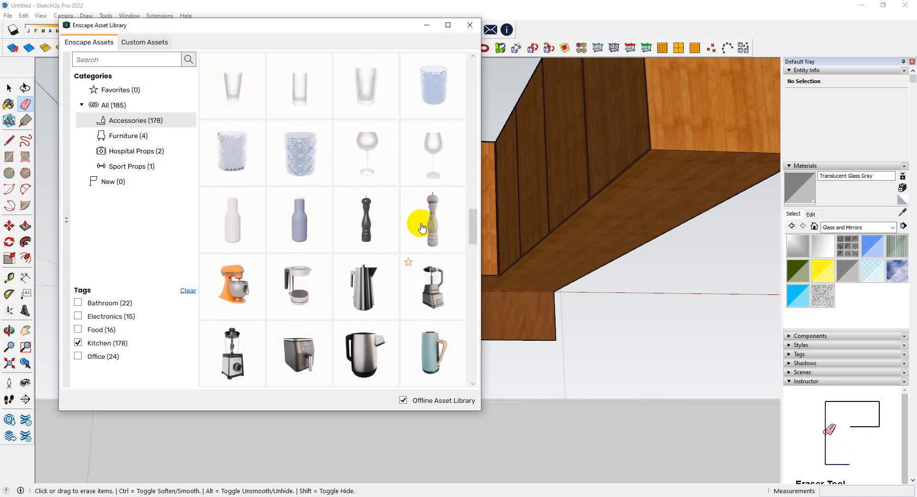
click(469, 26)
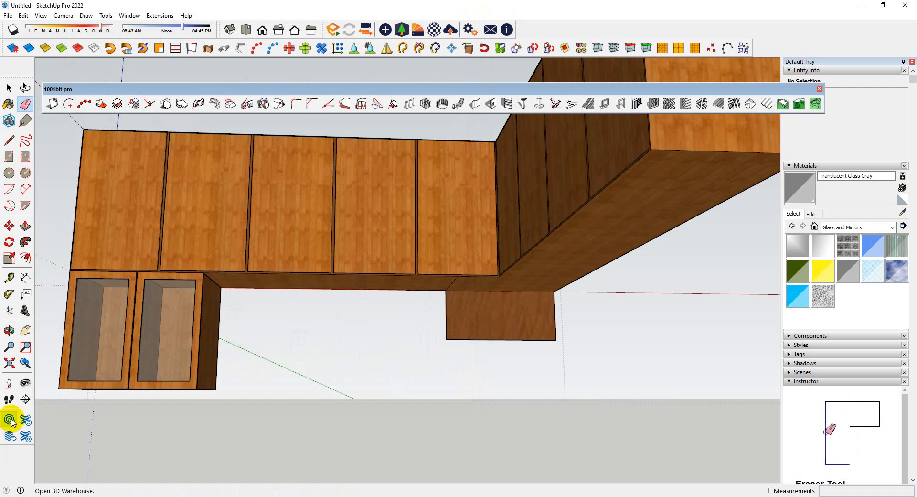
- Search the 3D Warehouse for "Hood" and close its window
click(10, 420)
drag(239, 11, 375, 92)
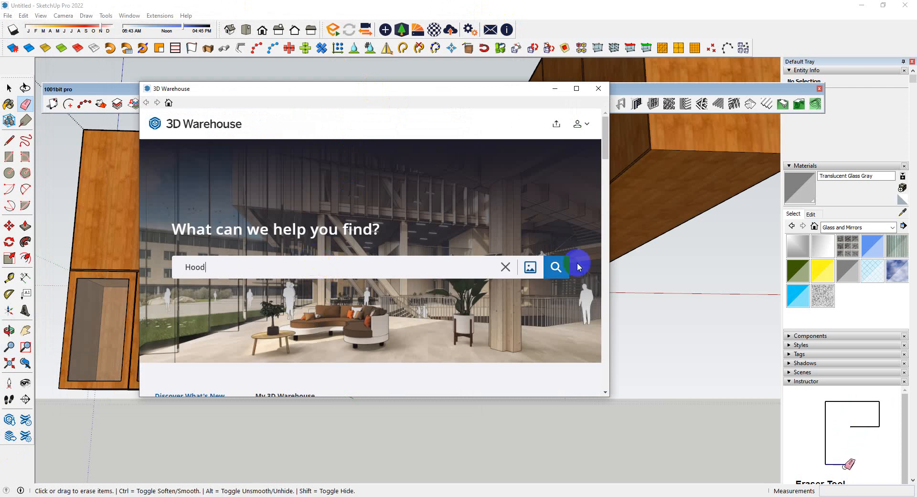
click(554, 272)
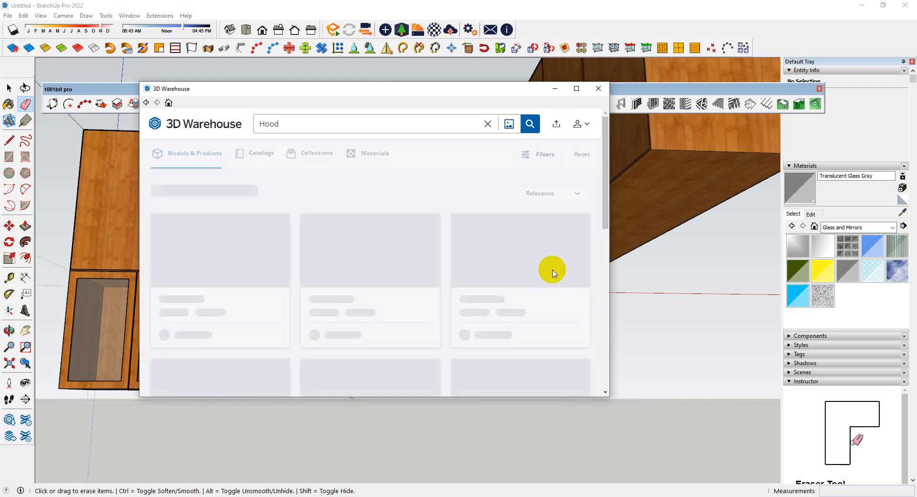
scroll(506, 234, down, 3)
scroll(492, 234, up, 3)
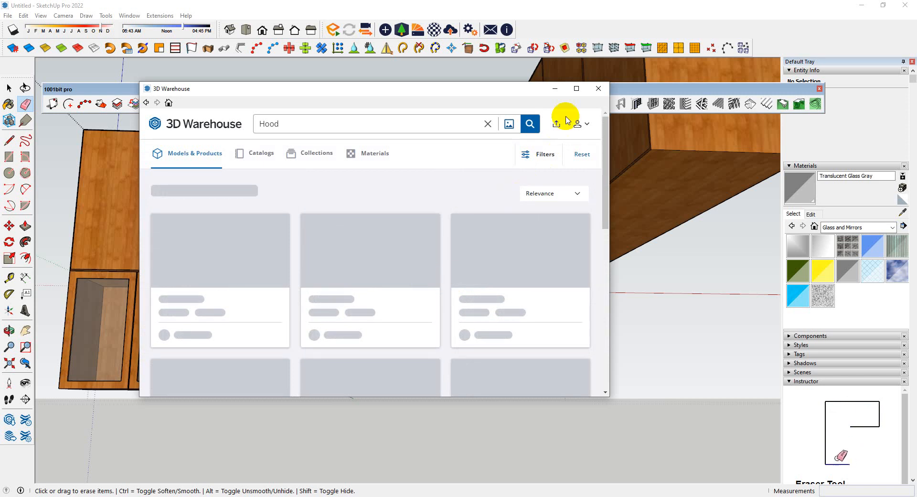
click(599, 88)
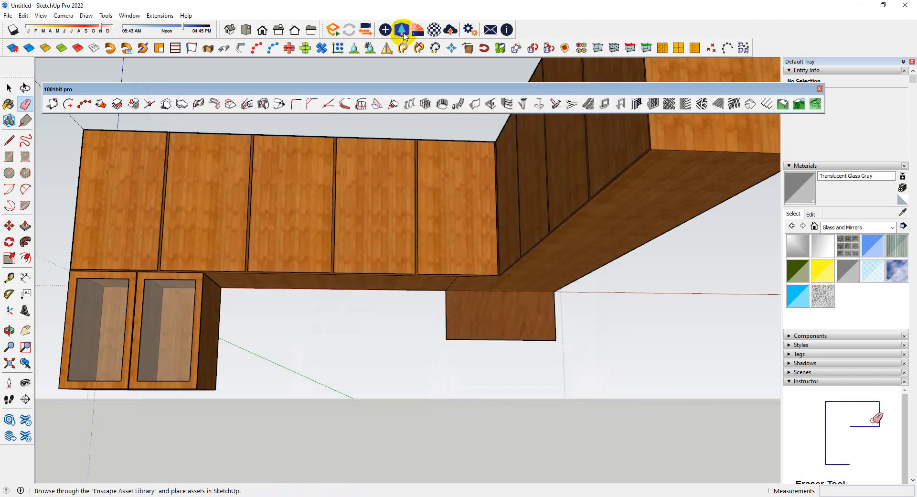
- Reopen the Enscape Asset Library and filter the Accessories category by the Kitchen tag, briefly trying the Electronics tag and clearing it
click(402, 31)
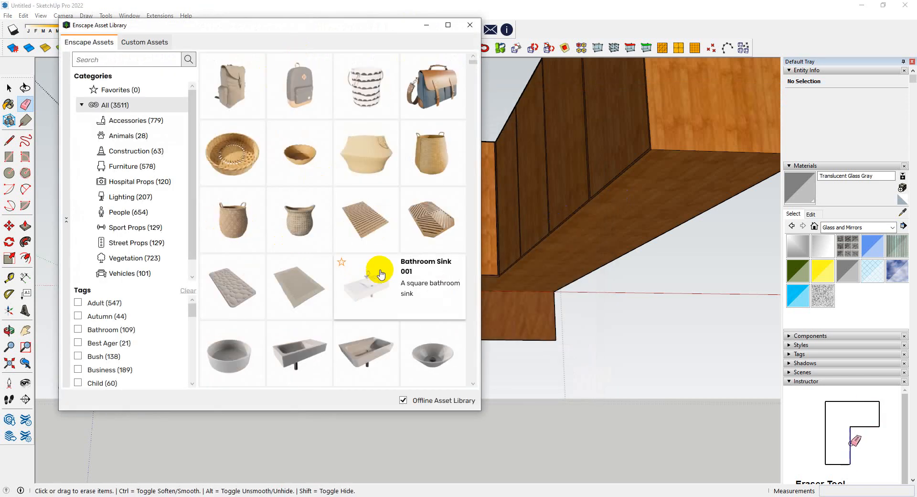
click(132, 125)
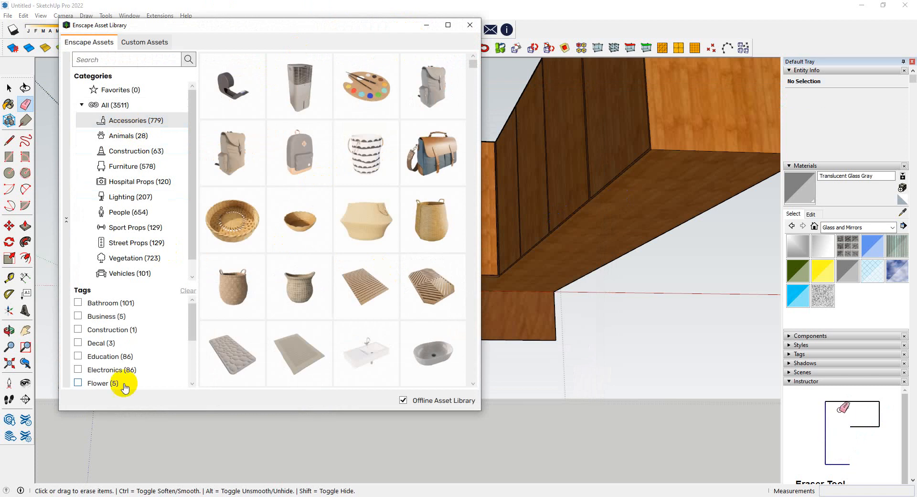
scroll(108, 337, down, 2)
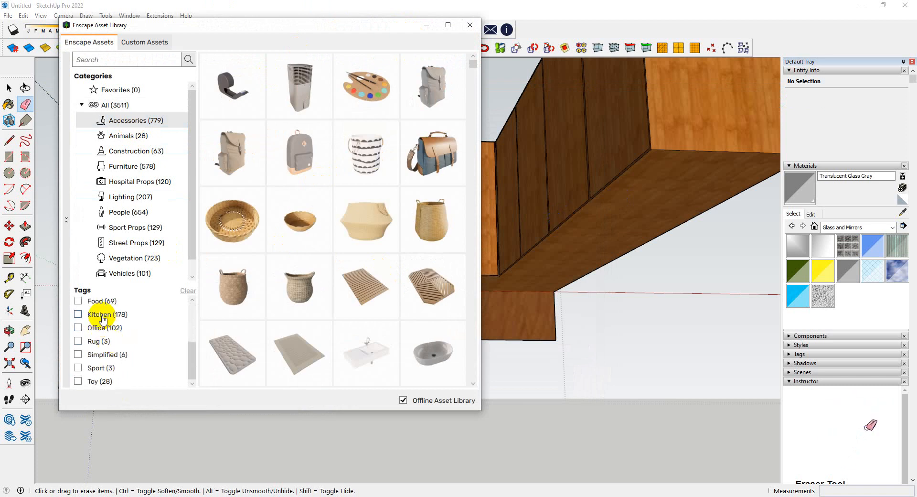
click(103, 319)
click(78, 316)
mouse_move(367, 249)
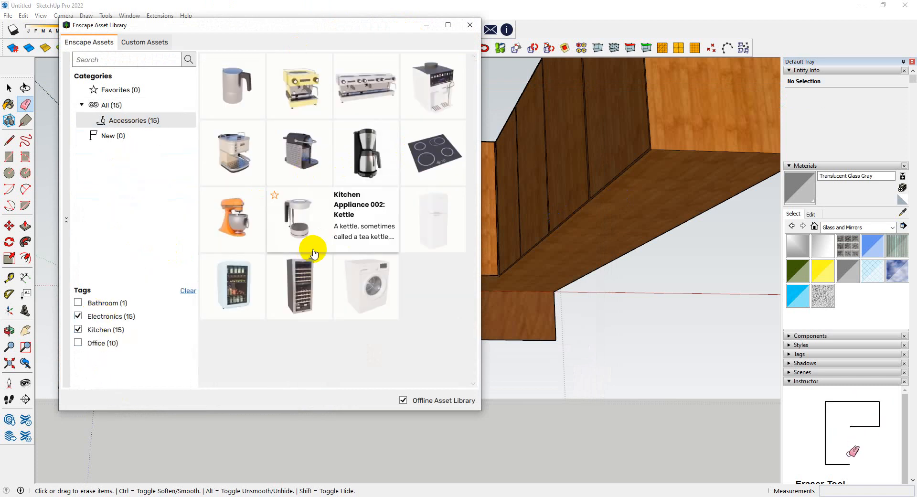
click(112, 318)
- Browse the Kitchen-tagged accessories in the Enscape Asset Library down to the Range Hood 001 asset
mouse_move(366, 319)
scroll(363, 319, down, 10)
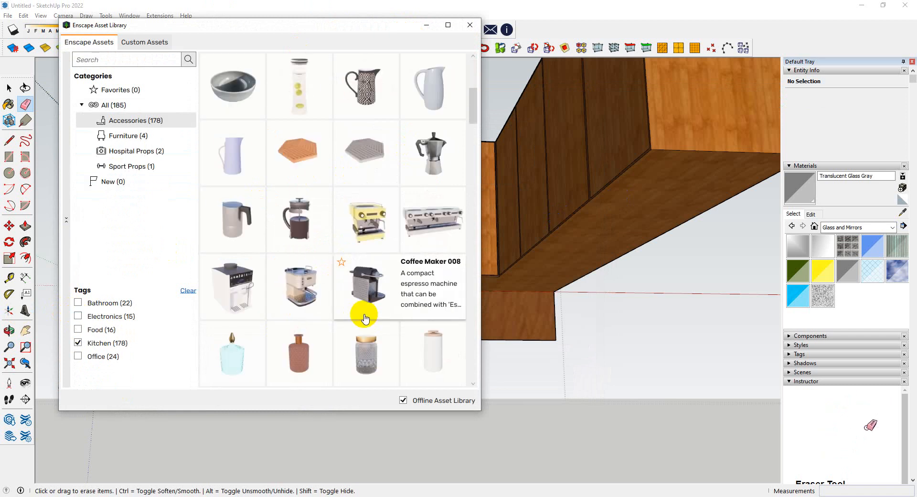
scroll(362, 319, down, 10)
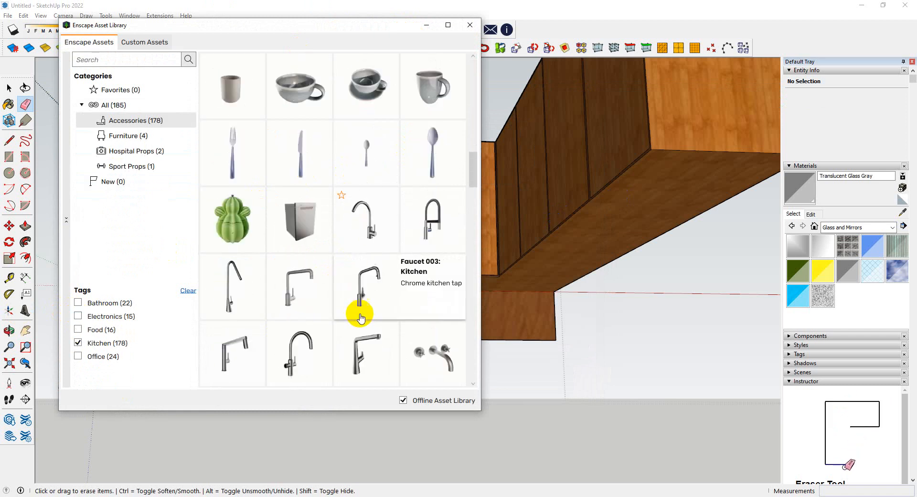
scroll(361, 319, down, 10)
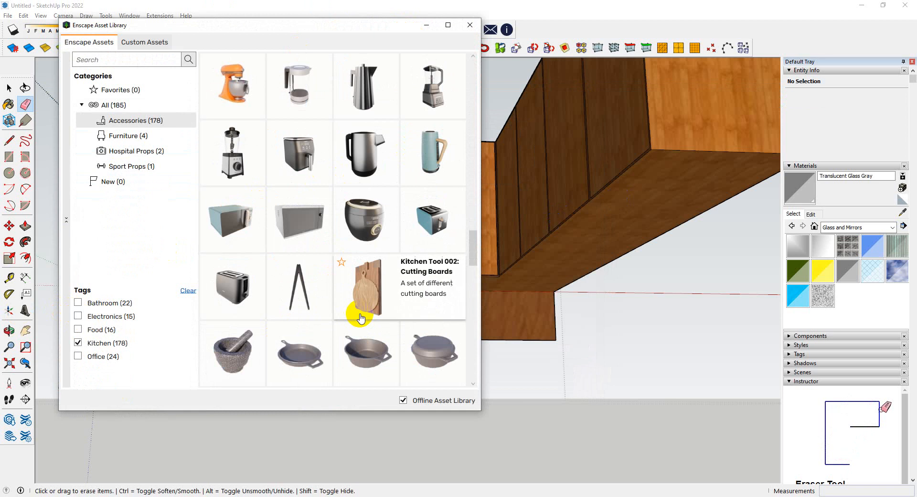
scroll(362, 319, down, 4)
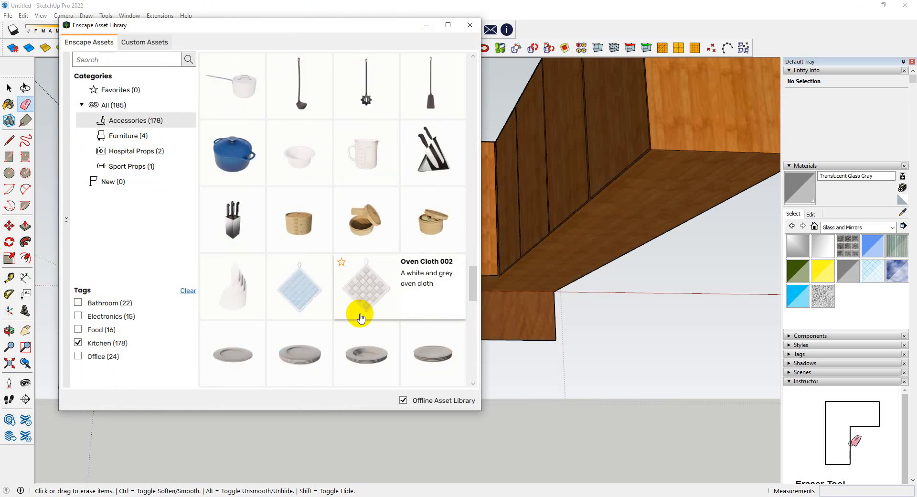
click(249, 307)
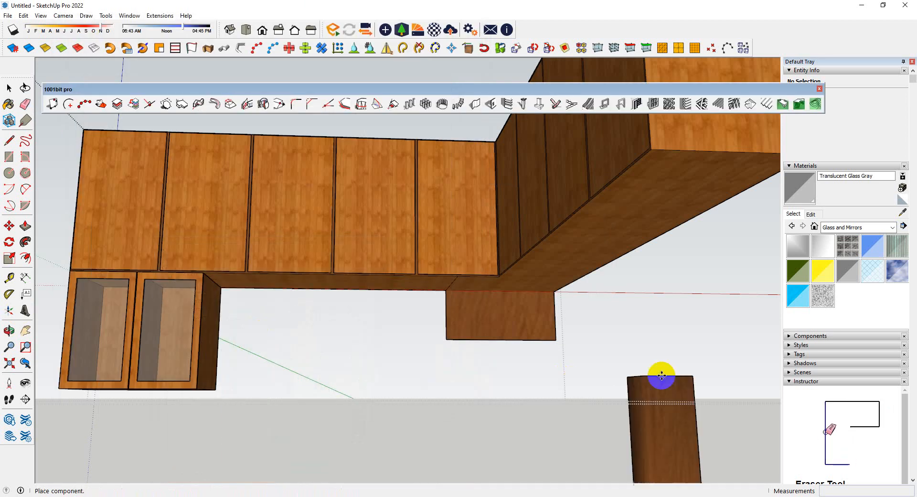
scroll(566, 342, up, 2)
scroll(526, 313, down, 6)
middle_drag(510, 324, 597, 395)
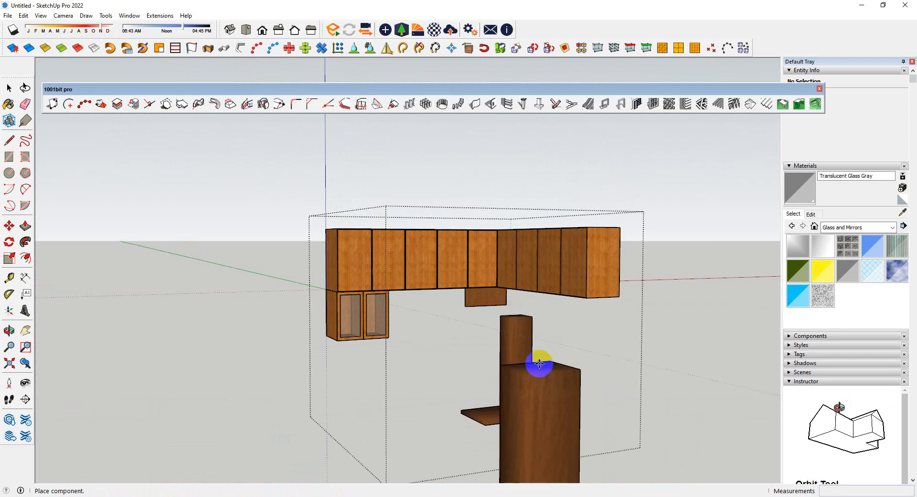
key(Escape)
- Leave the cabinet group's editing mode and view the whole kitchen room from above
scroll(525, 418, up, 6)
middle_drag(526, 418, 428, 388)
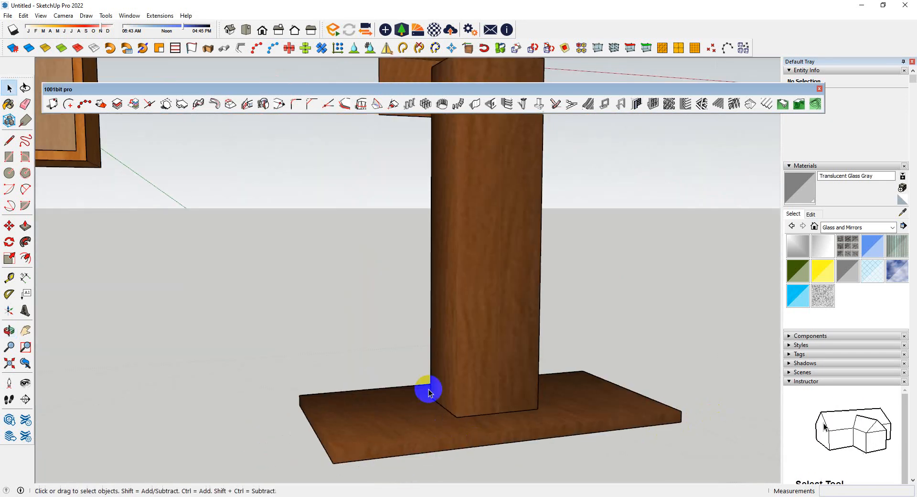
scroll(442, 409, down, 3)
scroll(441, 410, down, 10)
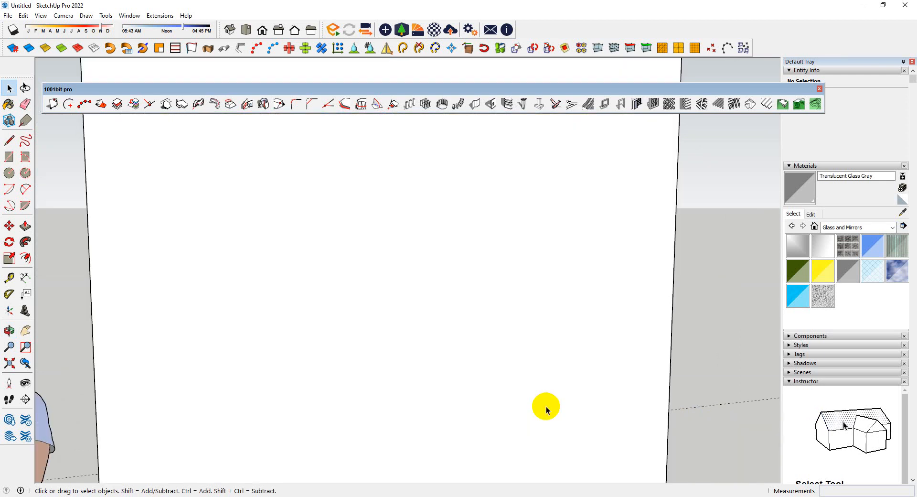
middle_drag(422, 253, 448, 424)
scroll(415, 274, up, 5)
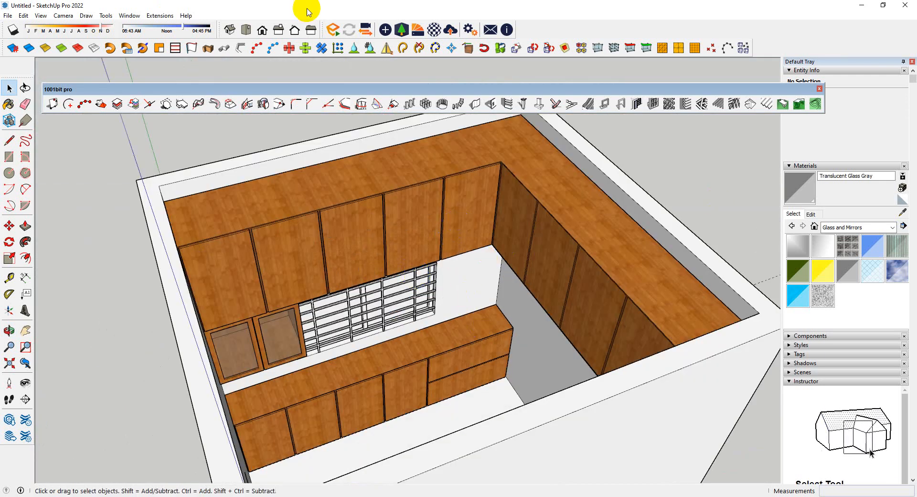
- Place the Range Hood 001 asset from the Enscape Asset Library inside the room, in front of the corner wall cabinets
click(401, 30)
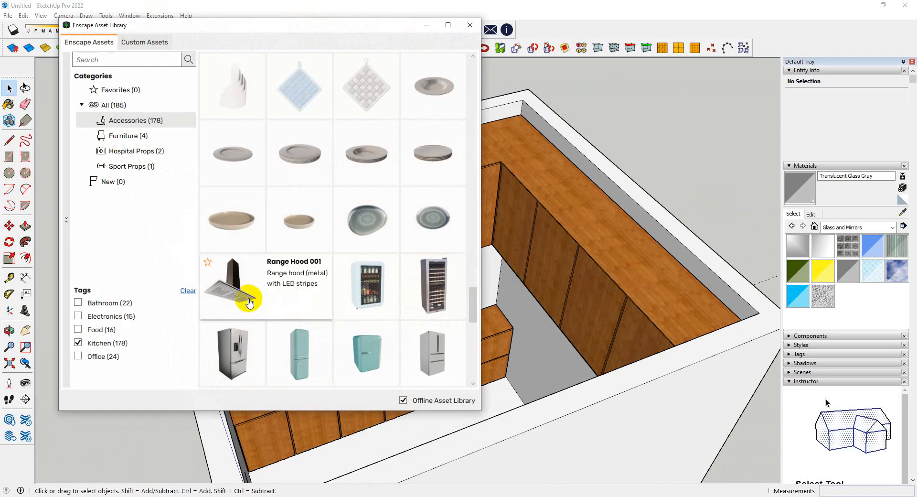
click(241, 295)
scroll(483, 263, up, 5)
middle_drag(482, 262, 450, 28)
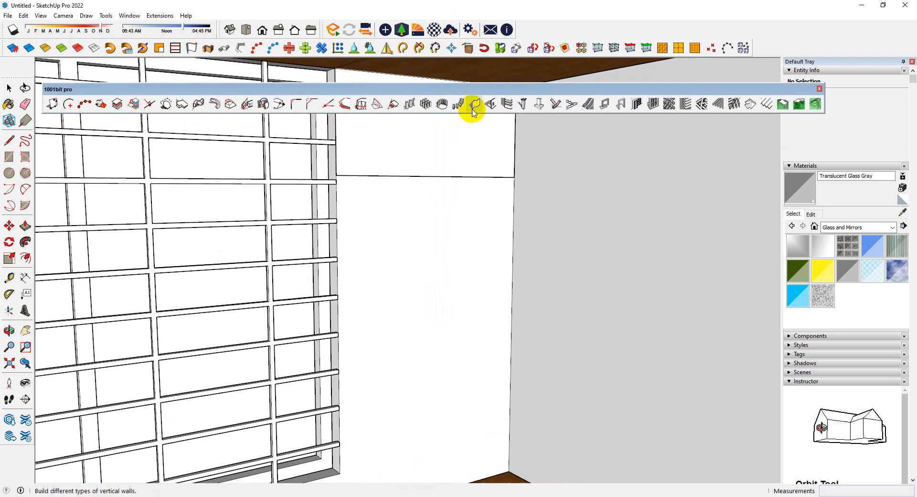
middle_drag(468, 130, 389, 318)
scroll(390, 319, down, 10)
middle_drag(414, 197, 381, 402)
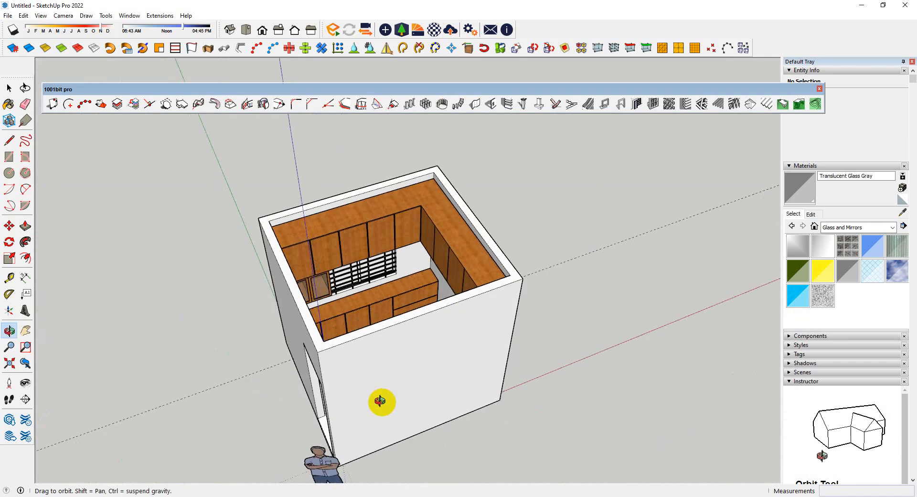
scroll(412, 230, up, 4)
scroll(412, 230, up, 3)
click(411, 237)
scroll(372, 246, down, 3)
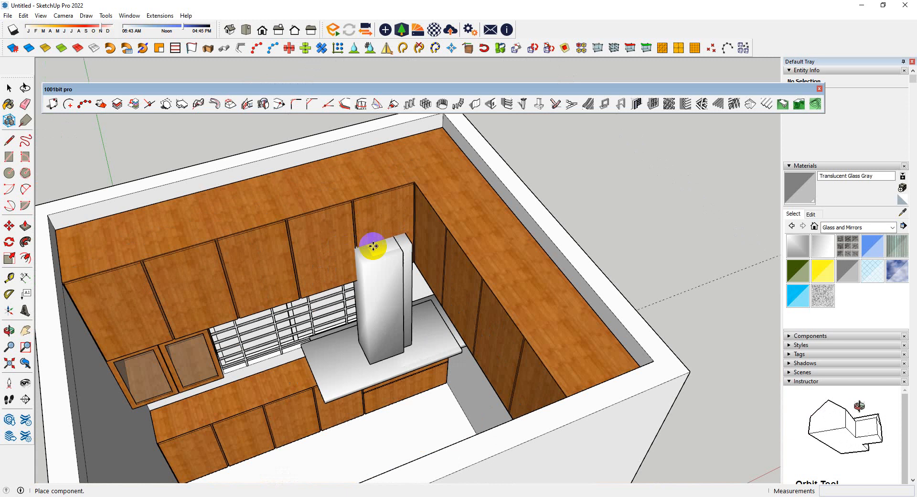
- Hide the room's wall group so that the cabinets and range hood are exposed
key(space)
right_click(614, 304)
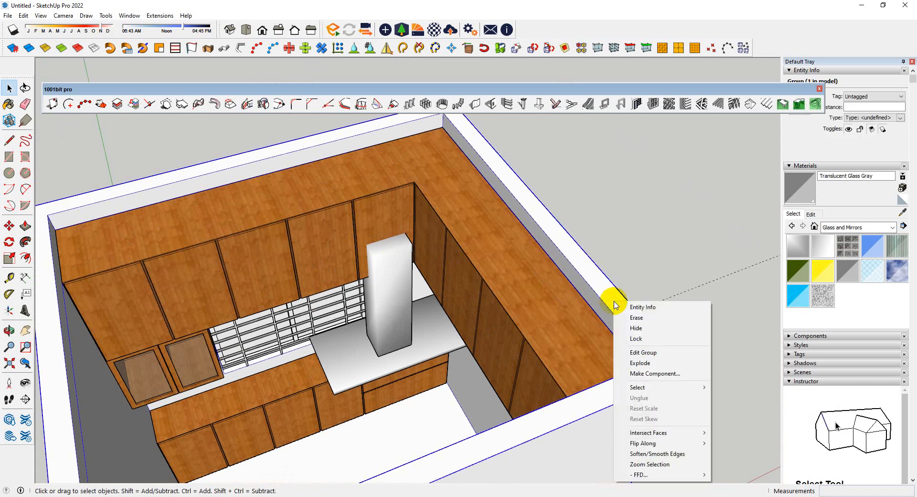
click(639, 334)
middle_drag(422, 352, 514, 180)
scroll(535, 191, down, 4)
click(539, 239)
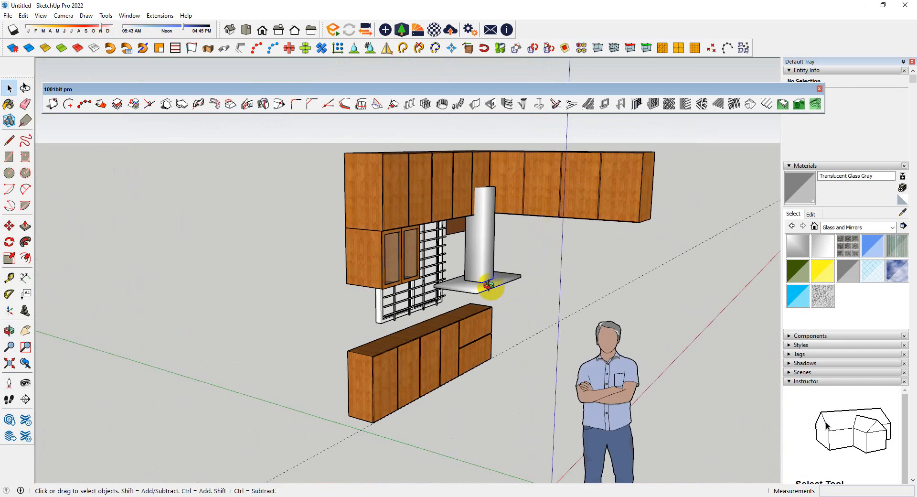
- Select the range hood and move it by its chimney's top corner back into the wall cabinet corner
middle_drag(491, 288, 561, 290)
scroll(478, 229, up, 4)
click(486, 236)
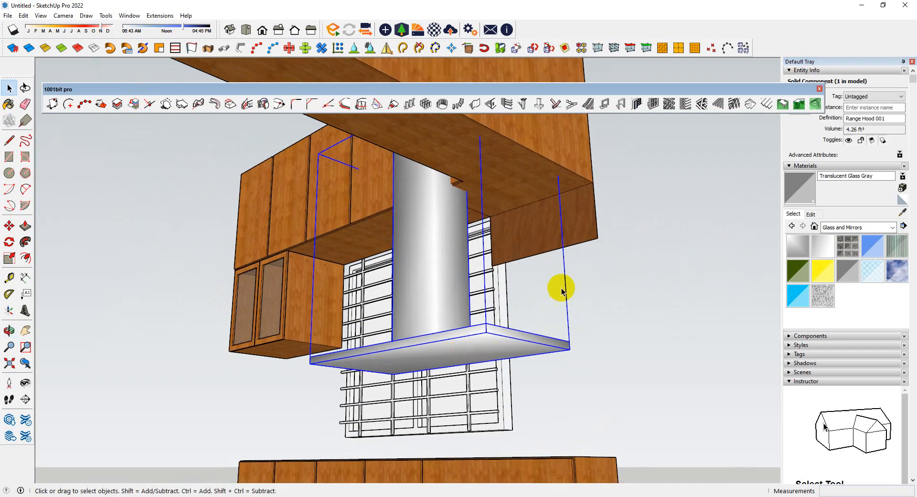
scroll(599, 246, up, 2)
scroll(388, 252, up, 2)
scroll(631, 296, up, 3)
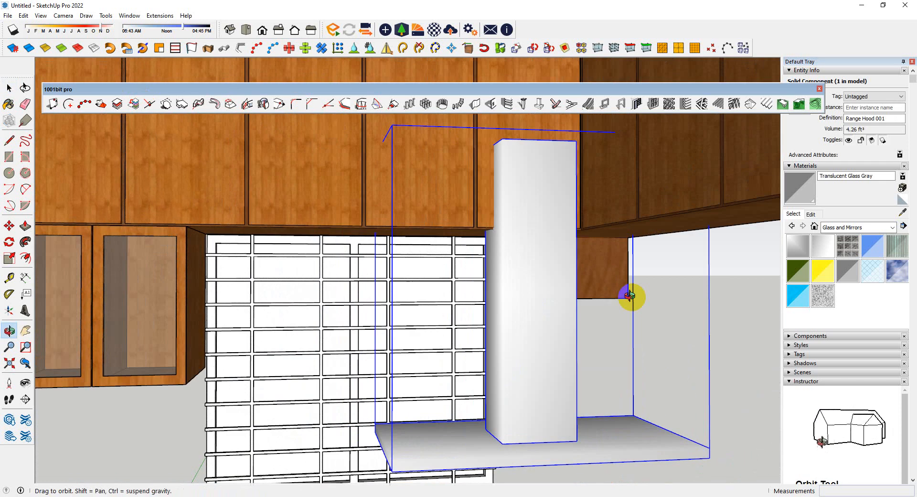
scroll(591, 149, up, 2)
key(m)
scroll(556, 166, down, 1)
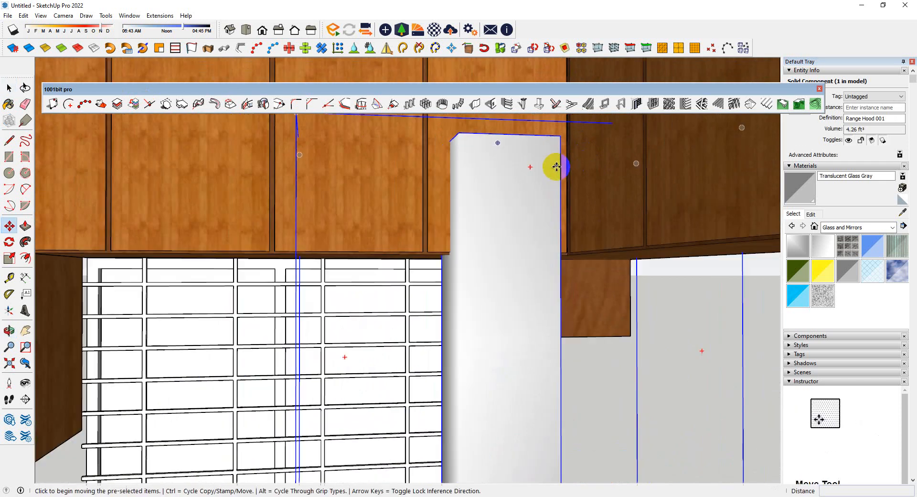
click(561, 136)
scroll(188, 268, down, 2)
middle_drag(188, 268, 165, 212)
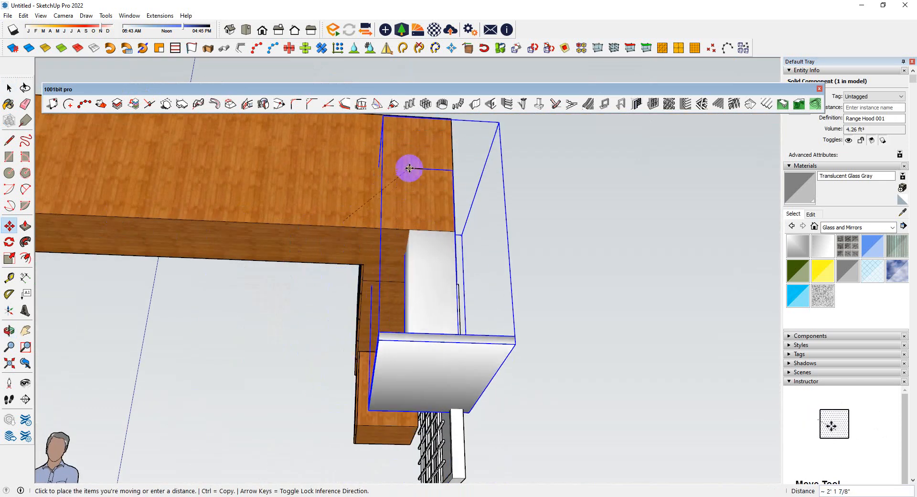
click(395, 129)
- Move the range hood by its canopy corner to the lower outer corner of the panel below the wall cabinets
middle_drag(467, 243, 486, 387)
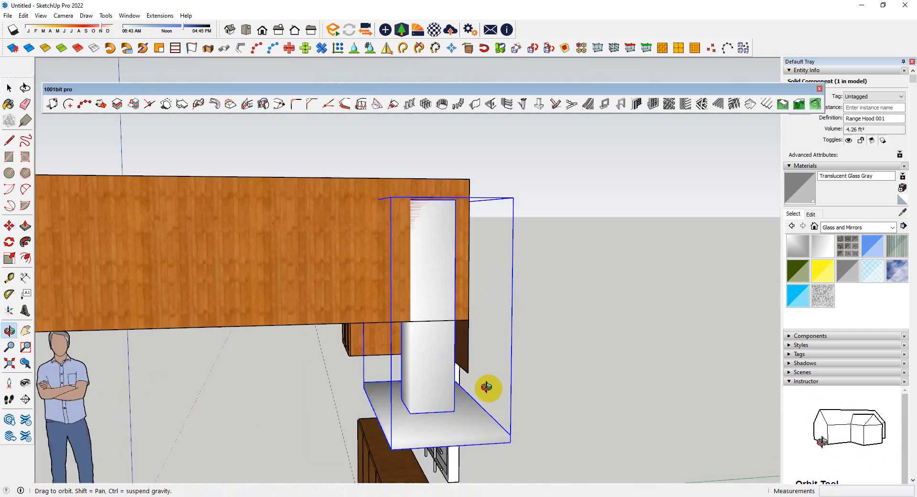
scroll(505, 438, up, 1)
click(514, 445)
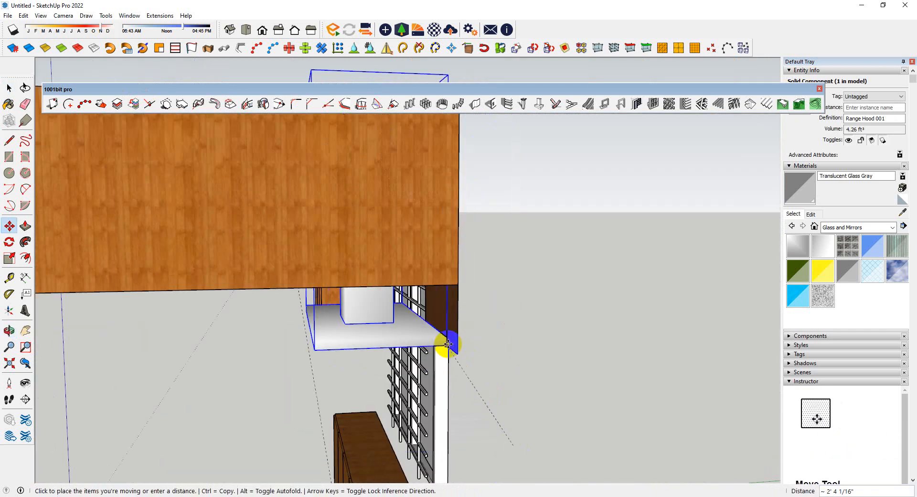
click(459, 355)
- Scale the range hood down uniformly from its upper corner, towards the size of the corner space
middle_drag(547, 315, 621, 311)
scroll(521, 295, up, 5)
key(s)
middle_drag(467, 277, 445, 326)
middle_drag(428, 176, 404, 229)
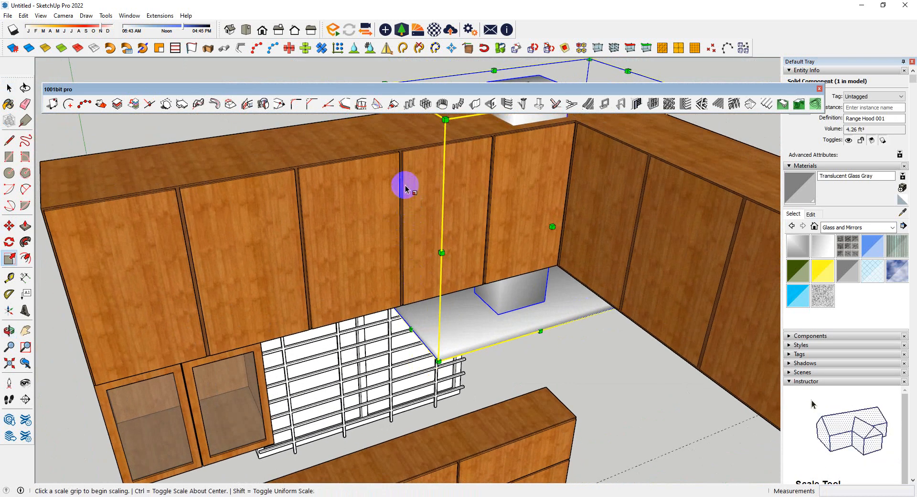
middle_drag(405, 188, 395, 268)
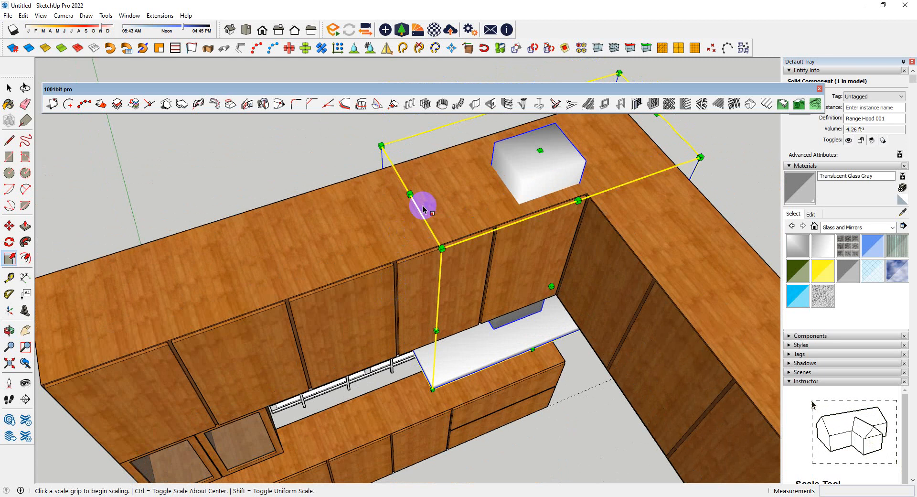
click(381, 145)
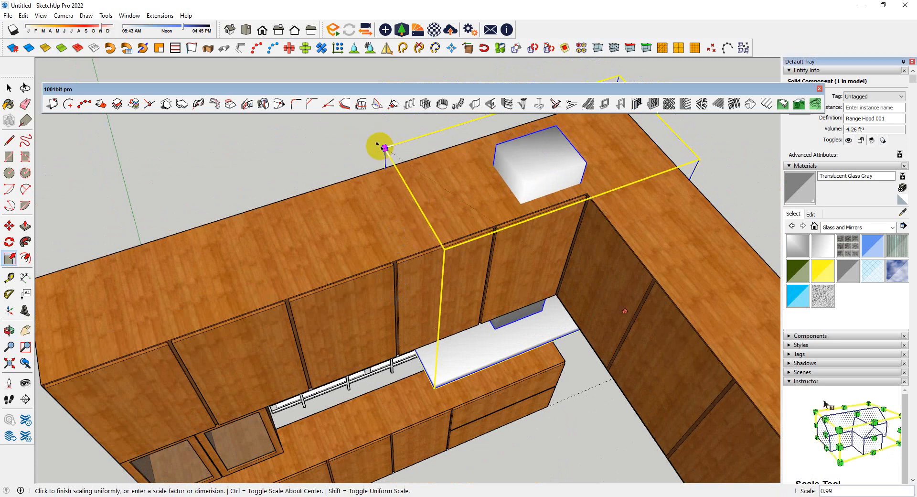
click(467, 211)
- Scale the range hood to about 0.80 along the red axis and reduce its height to a blue scale of 0.68
middle_drag(467, 210, 494, 159)
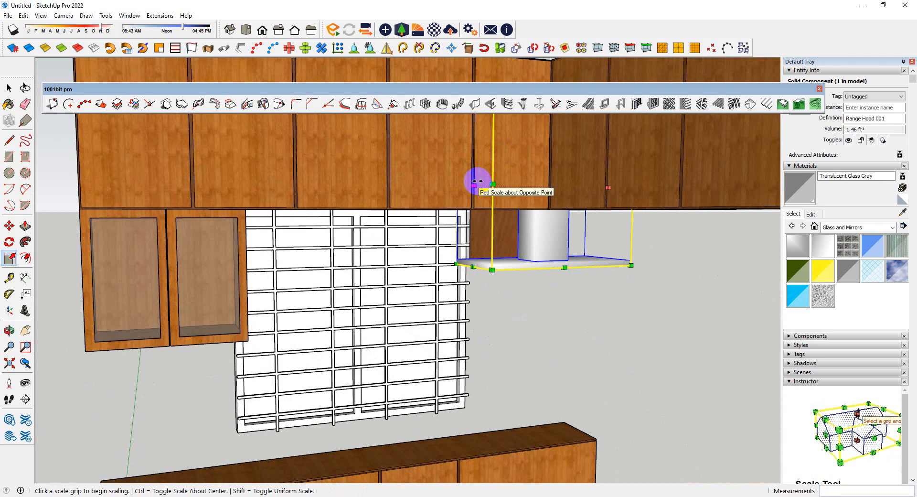
click(474, 182)
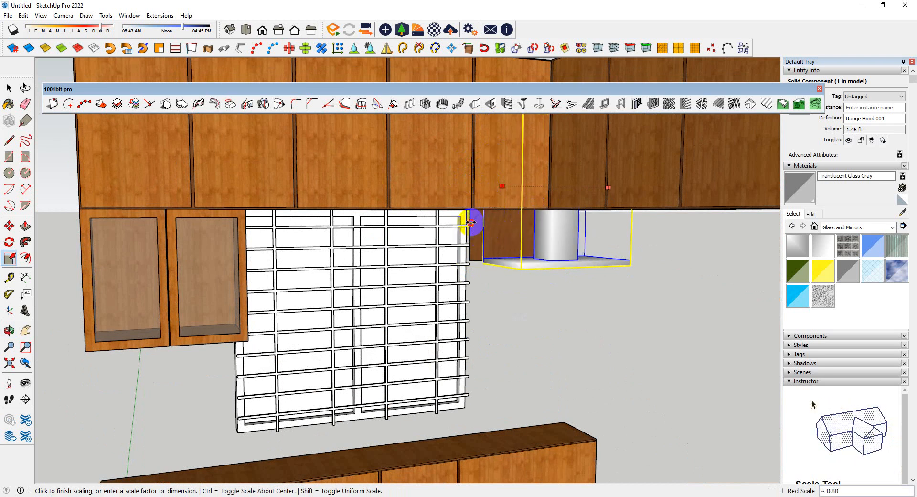
middle_drag(553, 276, 483, 286)
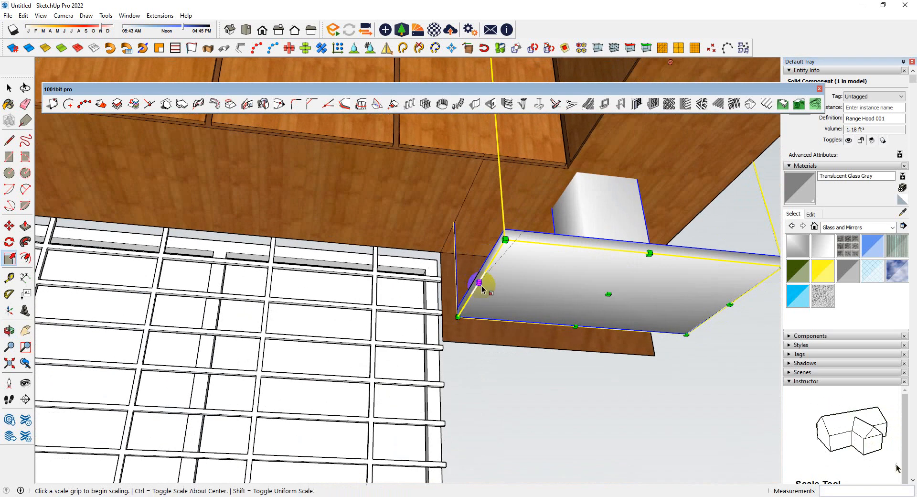
click(479, 284)
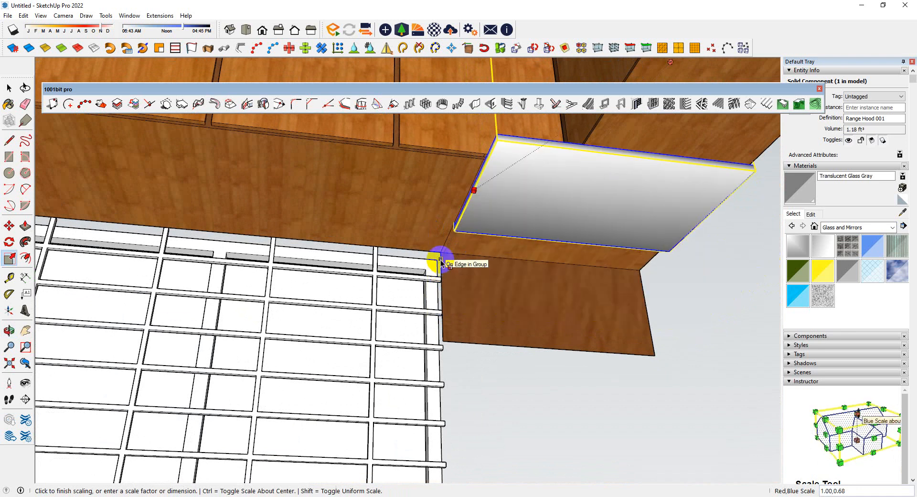
- Move the resized range hood by its back corner down to the lower outer corner of the panel behind it
middle_drag(441, 260, 600, 300)
scroll(471, 280, up, 3)
middle_drag(471, 280, 471, 199)
scroll(475, 203, up, 2)
key(m)
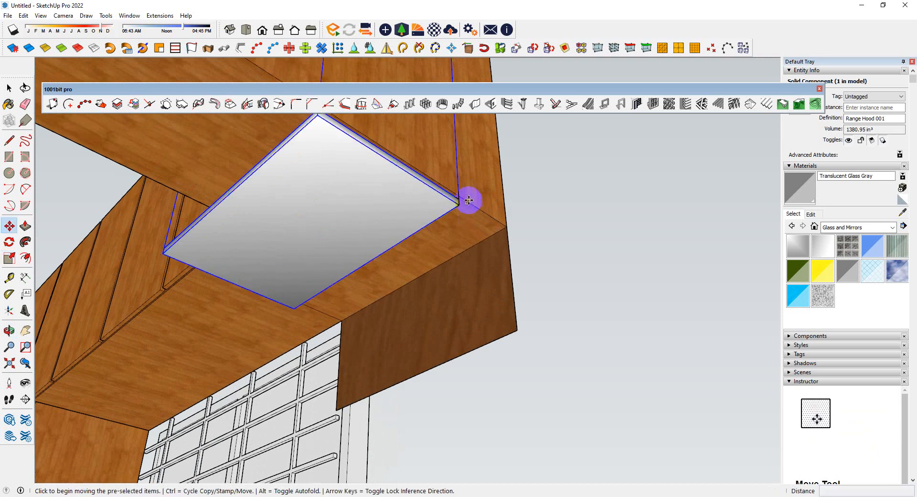
click(462, 196)
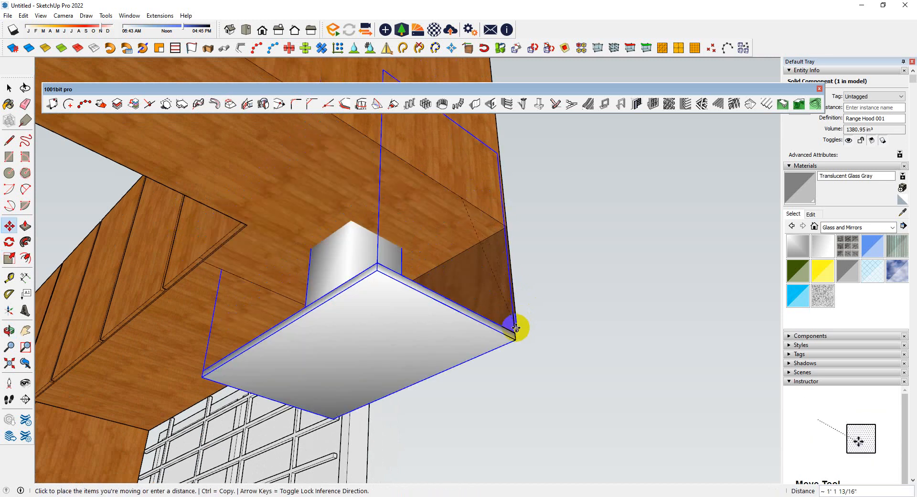
click(516, 329)
middle_drag(444, 335, 472, 367)
middle_drag(449, 319, 443, 362)
key(space)
- Open the wooden panel behind the range hood for editing
middle_drag(624, 344, 435, 333)
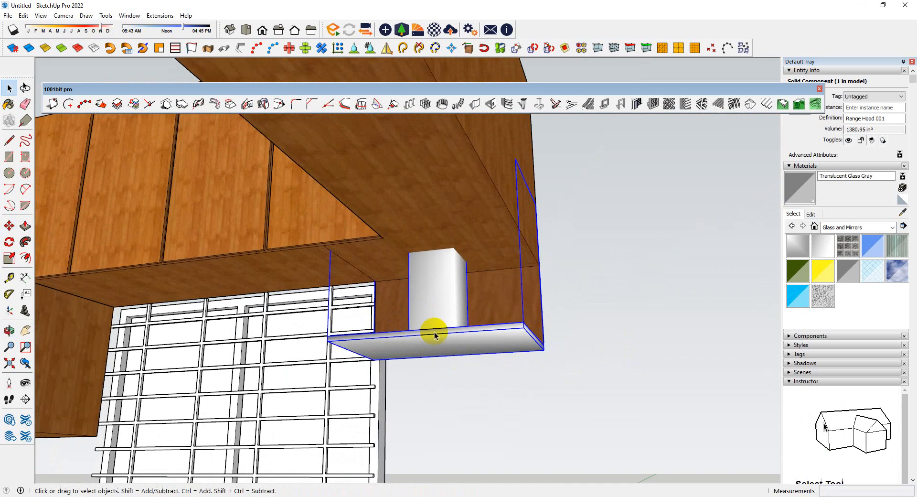
scroll(533, 308, up, 5)
middle_drag(522, 316, 493, 332)
scroll(499, 340, up, 4)
key(p)
click(501, 323)
key(space)
double_click(503, 324)
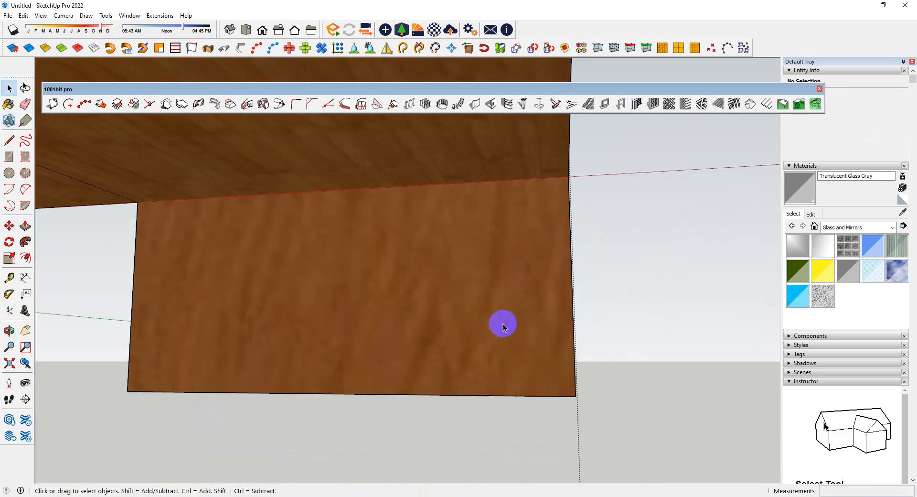
key(p)
scroll(479, 320, down, 3)
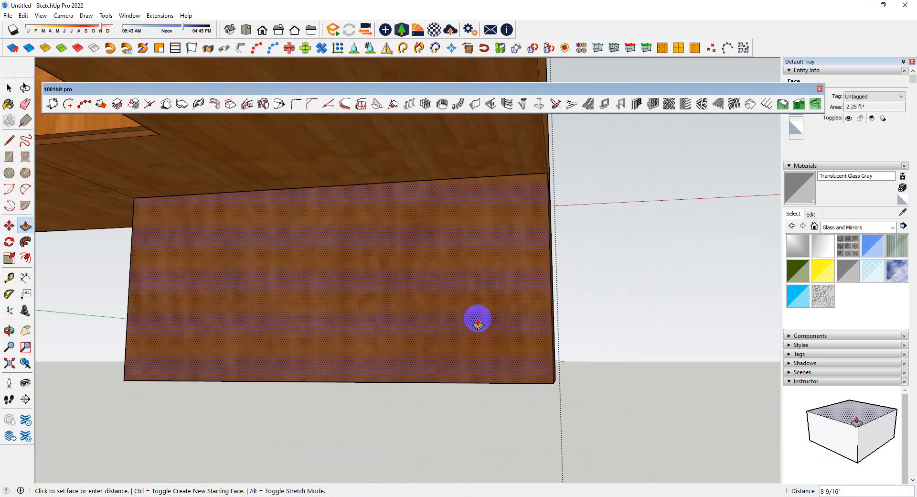
key(m)
click(514, 306)
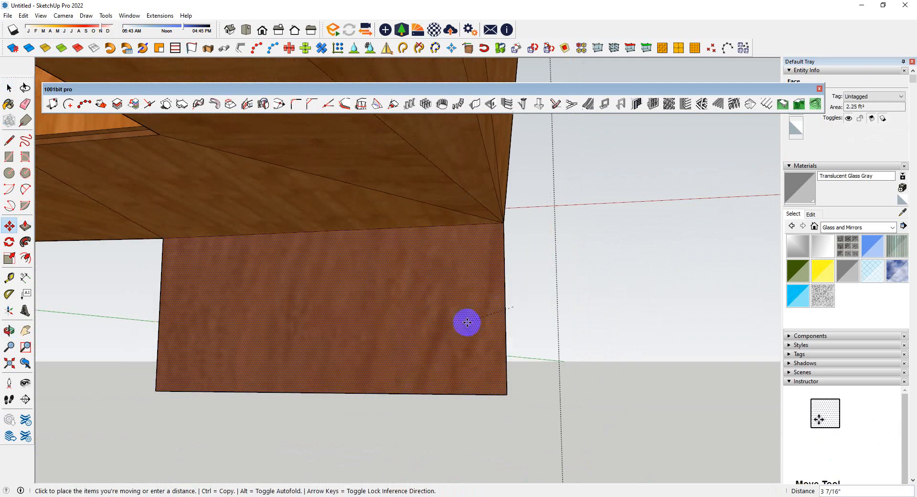
key(Escape)
- Try to reshape the wooden panel behind the range hood by moving and push-pulling its faces
click(503, 319)
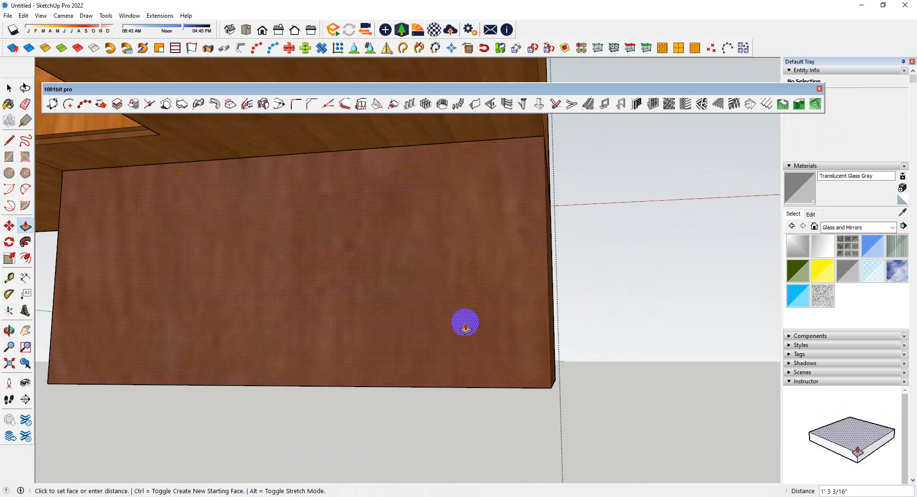
middle_drag(466, 327, 659, 274)
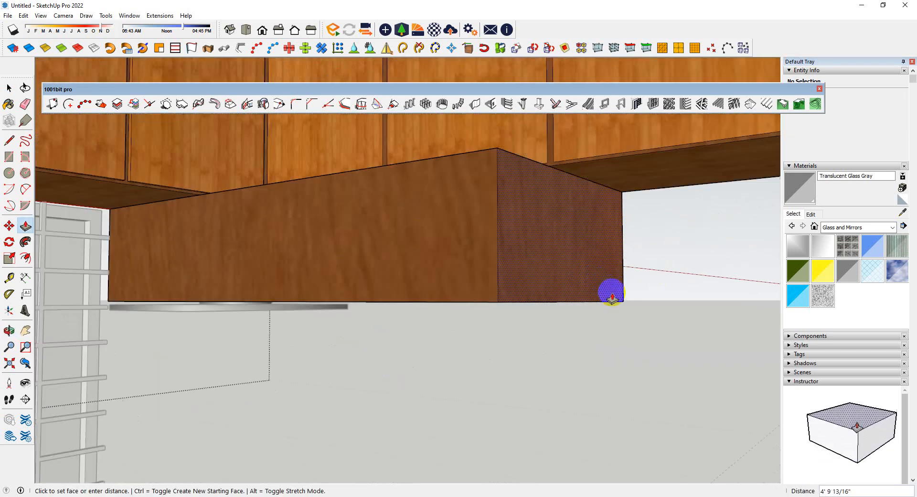
click(249, 312)
middle_drag(249, 312, 421, 368)
scroll(265, 245, up, 2)
middle_drag(414, 281, 363, 332)
scroll(313, 300, up, 2)
click(307, 282)
middle_drag(377, 292, 392, 381)
- Erase the wooden panel behind the range hood so the space under the corner cabinet is open
key(e)
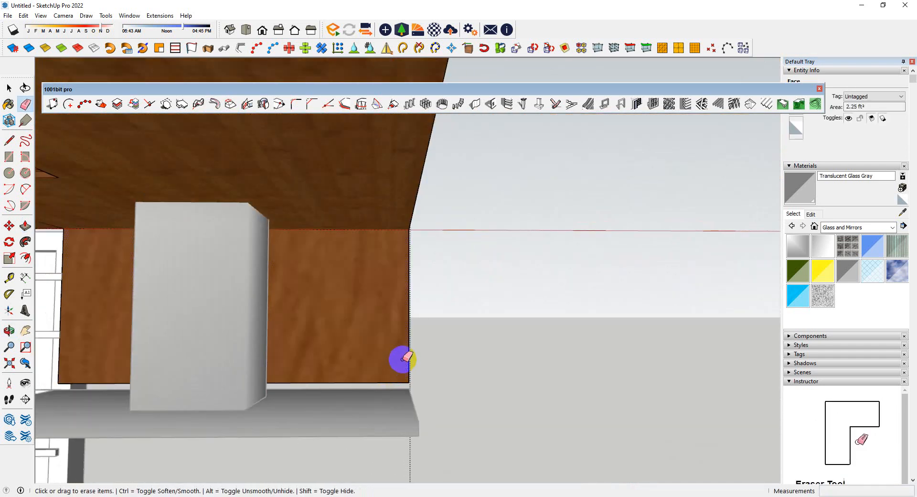
drag(398, 385, 412, 323)
scroll(444, 312, down, 3)
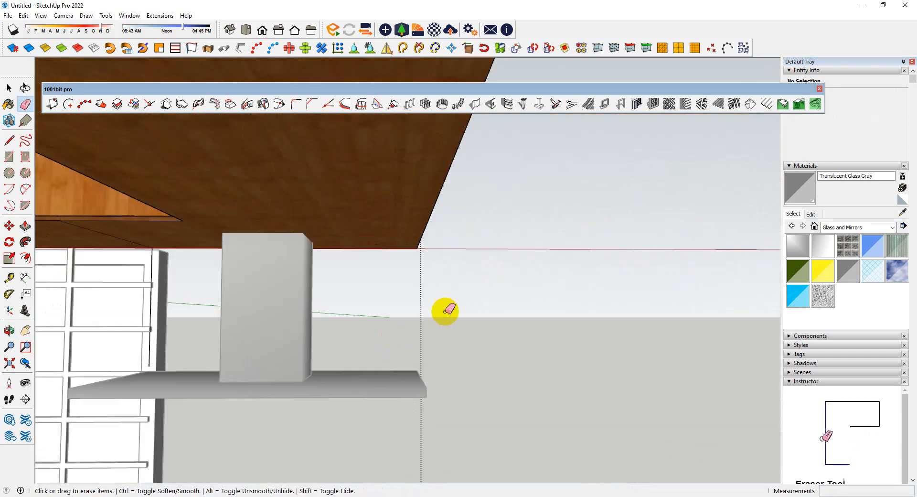
scroll(158, 290, up, 4)
scroll(389, 310, down, 3)
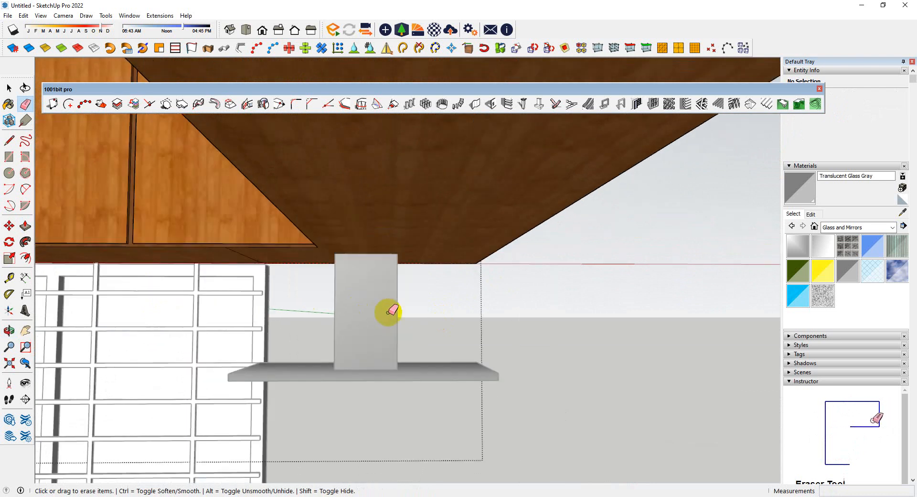
mouse_move(388, 310)
middle_down()
mouse_move(380, 342)
mouse_move(401, 346)
mouse_move(343, 317)
mouse_move(534, 437)
mouse_move(561, 436)
mouse_move(437, 381)
mouse_move(420, 339)
middle_up()
scroll(343, 316, down, 5)
scroll(373, 336, up, 4)
key(space)
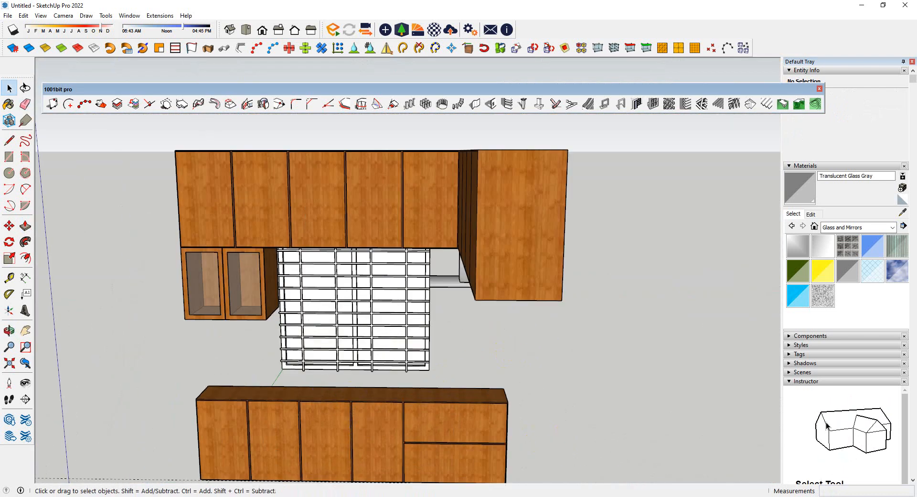
- Switch to the Google Meet call and toggle the microphone
click(269, 496)
mouse_move(263, 477)
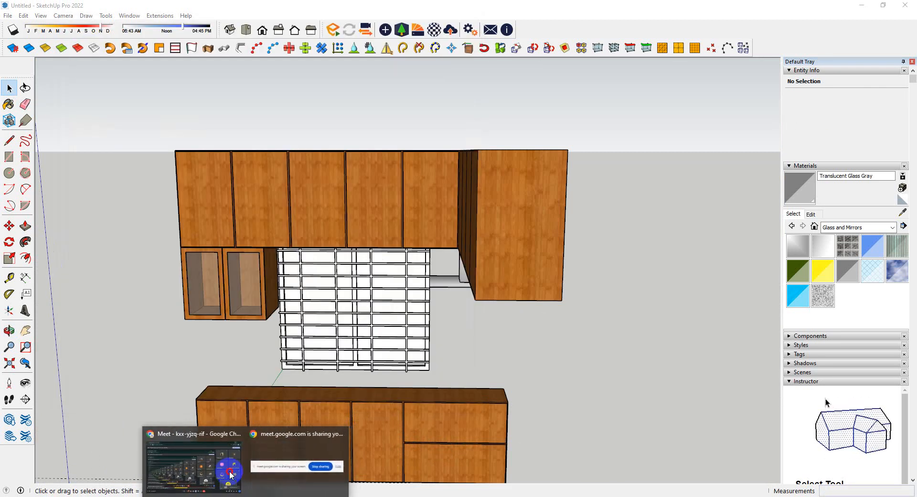
click(229, 463)
click(850, 443)
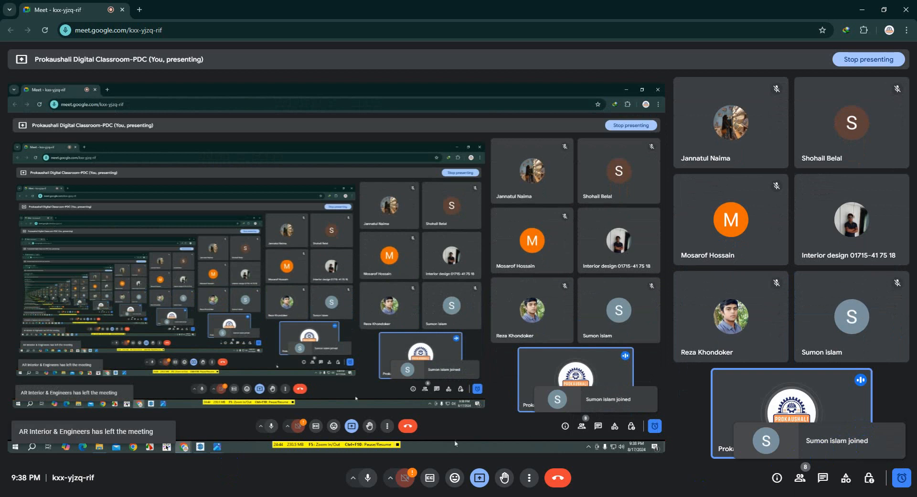
click(368, 478)
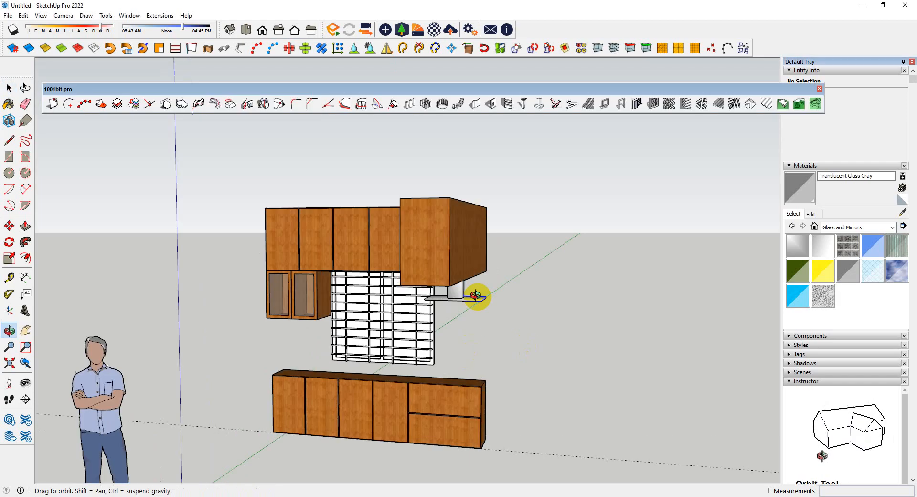
- Place the Stove 007: Induction asset from the Enscape Asset Library on the base cabinet top above the drawers
scroll(436, 313, up, 3)
mouse_move(436, 313)
middle_down()
mouse_move(439, 377)
mouse_move(430, 342)
mouse_move(473, 376)
mouse_move(458, 400)
middle_up()
scroll(449, 356, down, 2)
scroll(458, 399, up, 5)
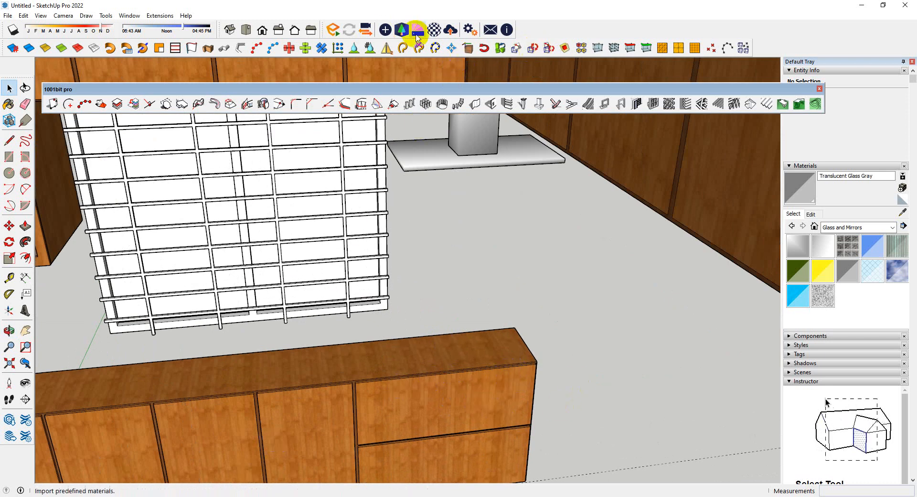
click(402, 30)
scroll(368, 277, down, 8)
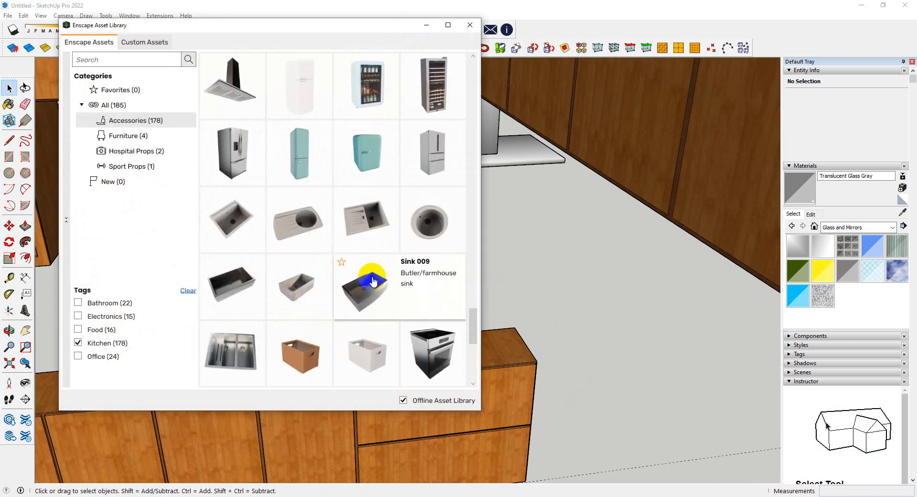
scroll(385, 274, up, 5)
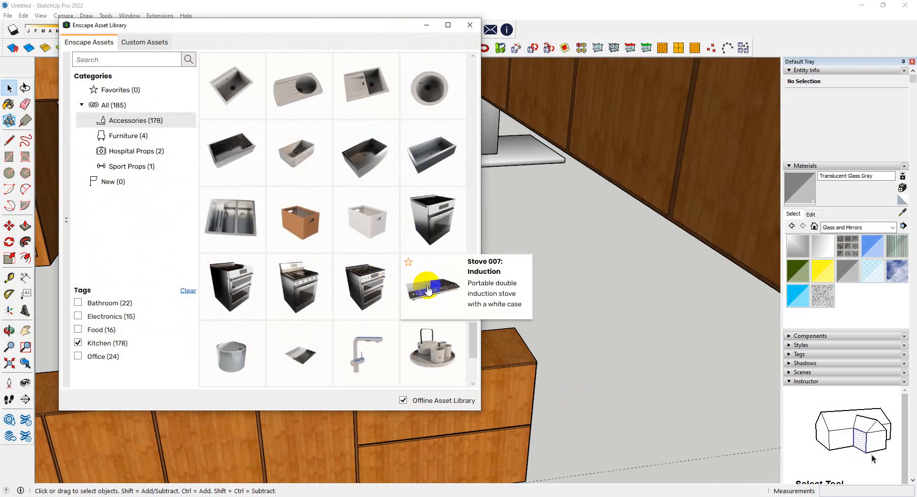
click(409, 262)
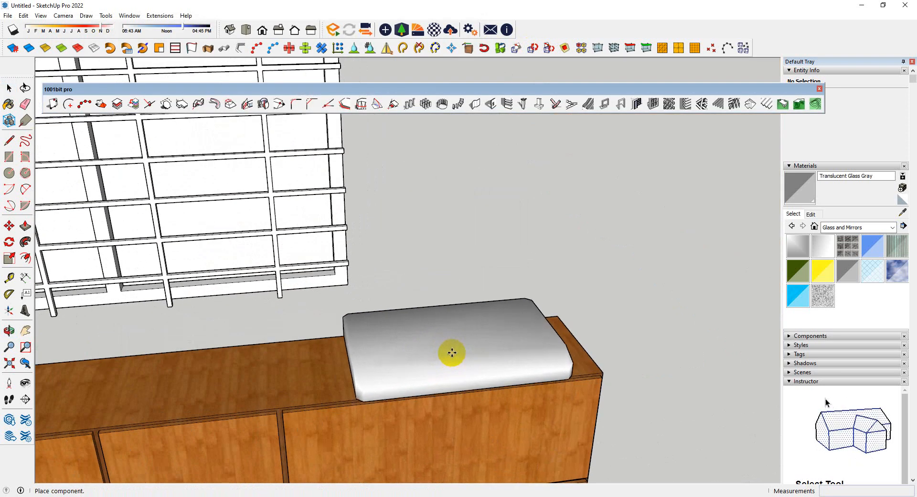
middle_drag(449, 352, 214, 374)
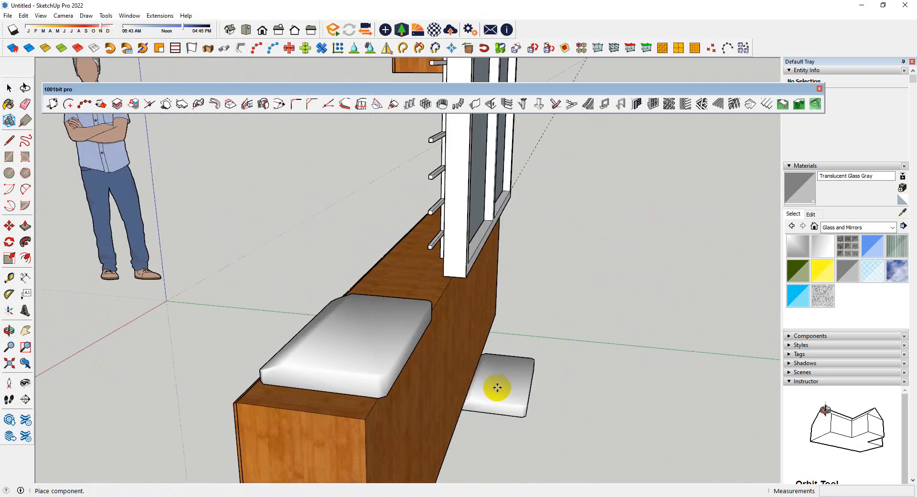
key(Escape)
- Select the induction stove and move it to fit within the depth of the base cabinet top
middle_drag(487, 372, 529, 432)
key(m)
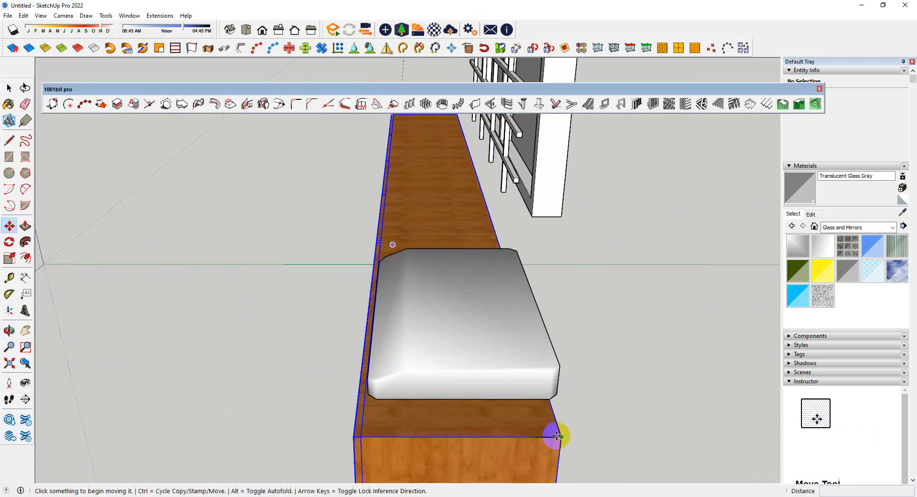
click(561, 436)
key(Escape)
key(space)
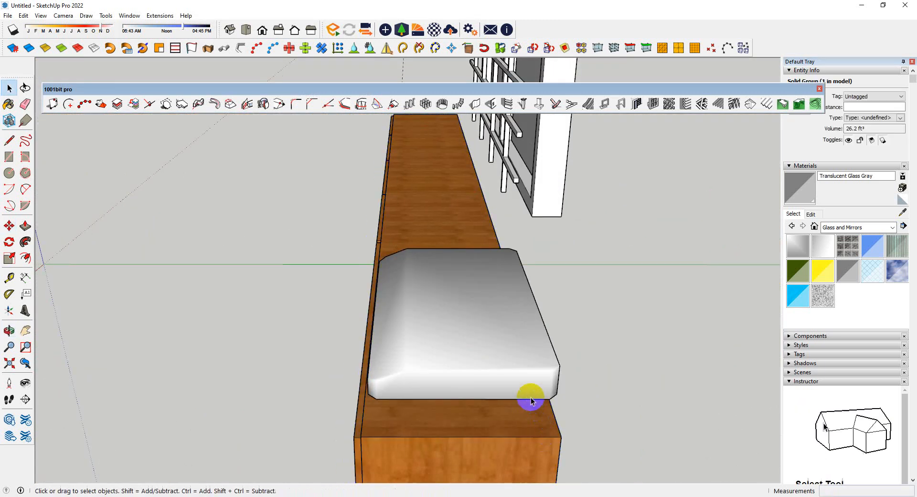
key(m)
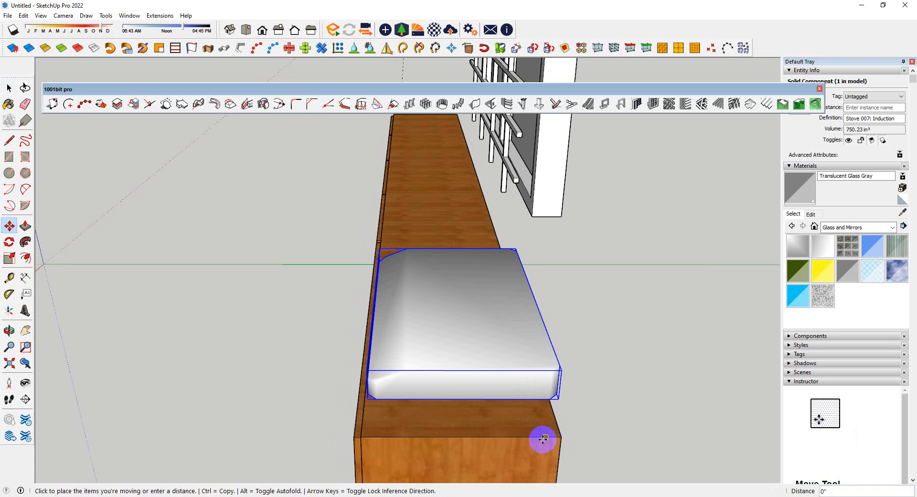
click(538, 437)
scroll(534, 396, down, 3)
middle_drag(418, 415, 715, 407)
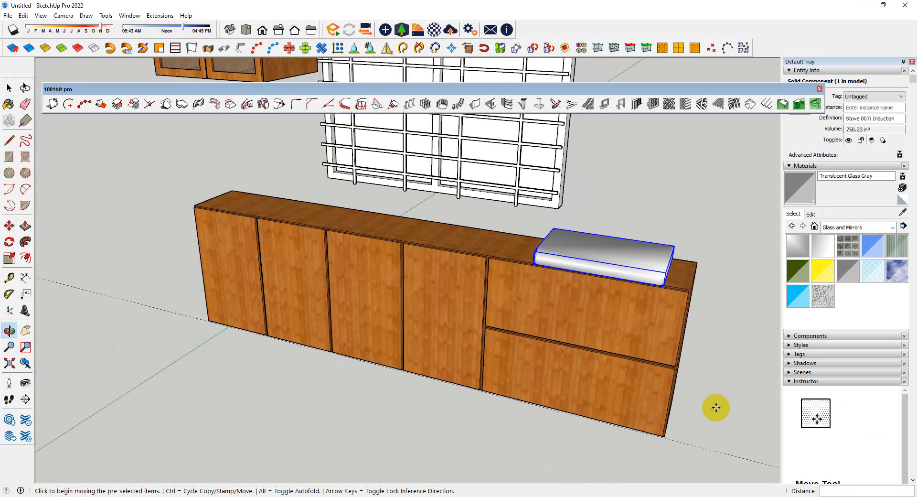
- Shift the induction stove slightly along the base cabinet top towards its drawer end
scroll(535, 370, down, 4)
middle_drag(409, 360, 568, 319)
scroll(553, 275, up, 2)
scroll(574, 338, up, 2)
click(583, 305)
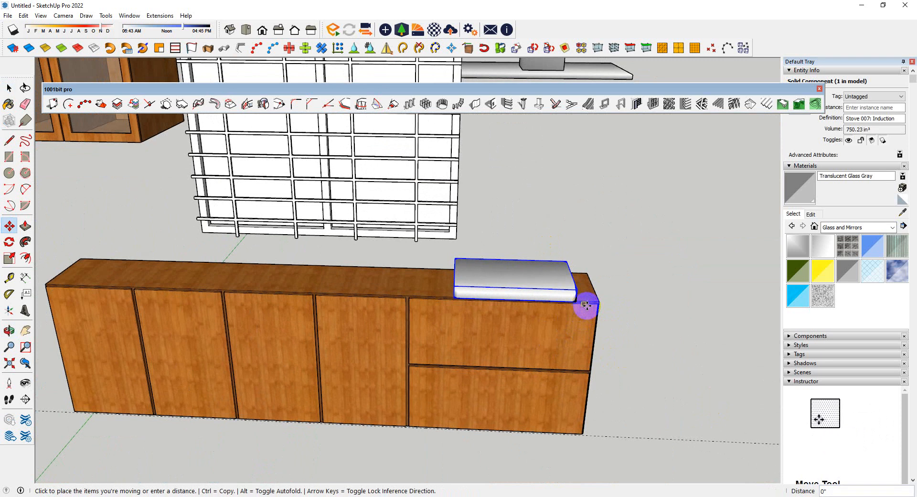
key(space)
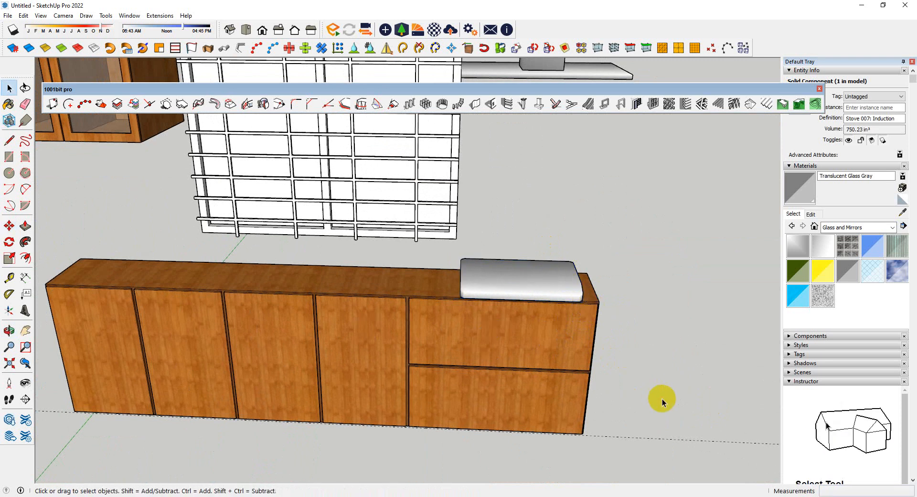
- Examine the empty stretch of the base cabinet top below the window and the glass-door wall cabinets
scroll(662, 402, down, 2)
scroll(614, 395, down, 2)
middle_drag(547, 391, 535, 390)
scroll(446, 291, up, 4)
middle_drag(414, 339, 438, 439)
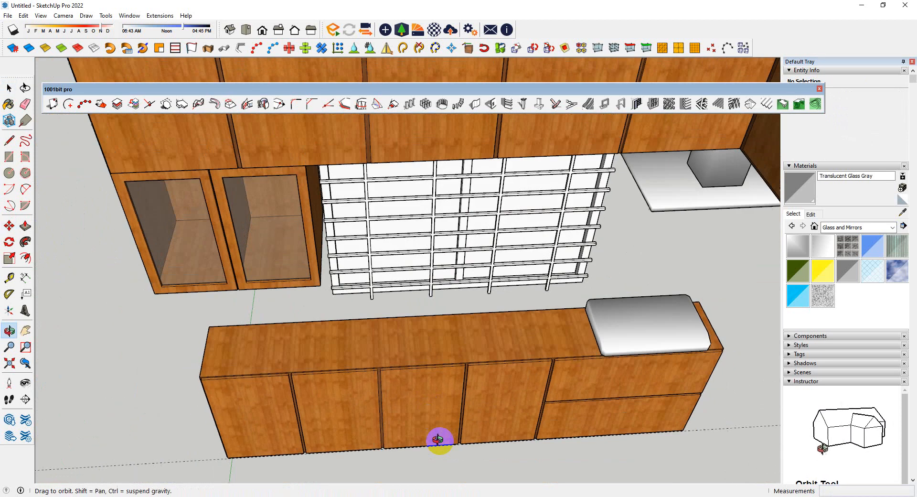
scroll(301, 323, up, 4)
scroll(196, 391, down, 3)
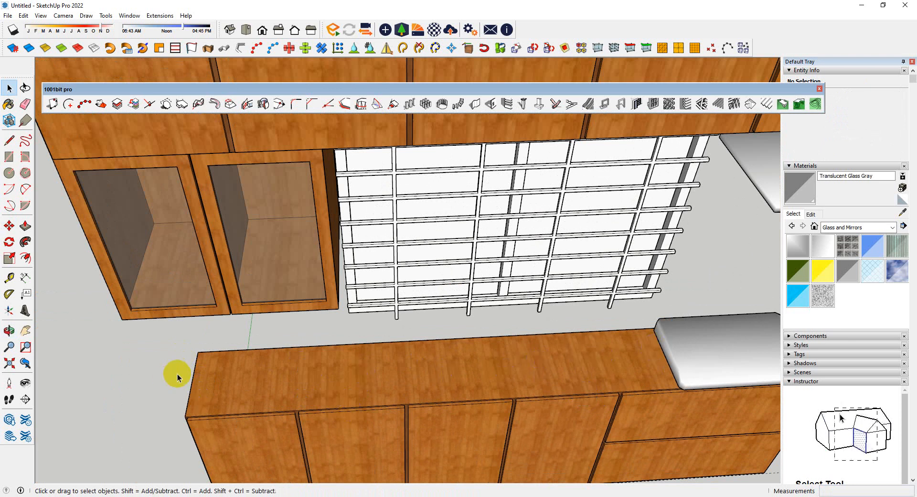
scroll(177, 378, up, 3)
scroll(371, 323, down, 3)
middle_drag(371, 323, 391, 364)
scroll(350, 402, up, 3)
scroll(399, 366, up, 3)
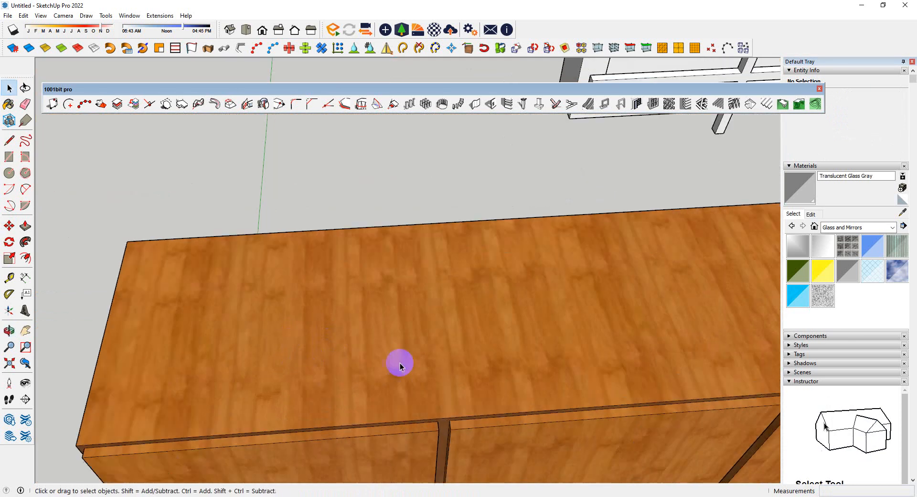
scroll(400, 367, down, 5)
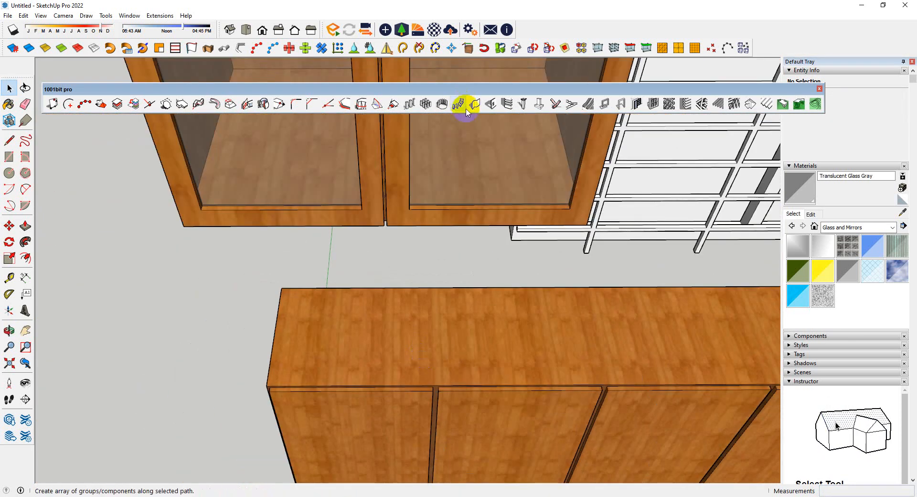
middle_drag(420, 271, 397, 306)
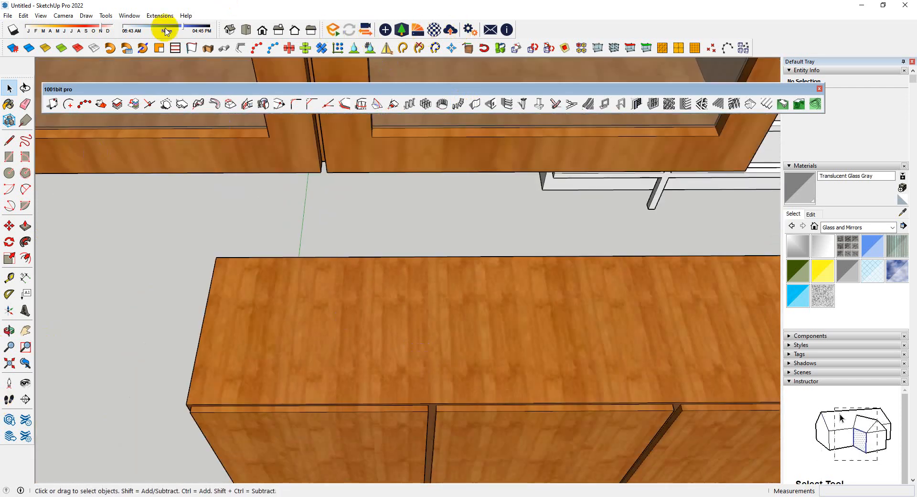
- Close the 1001bit pro toolbar and search 3D Warehouse for Sink
click(127, 16)
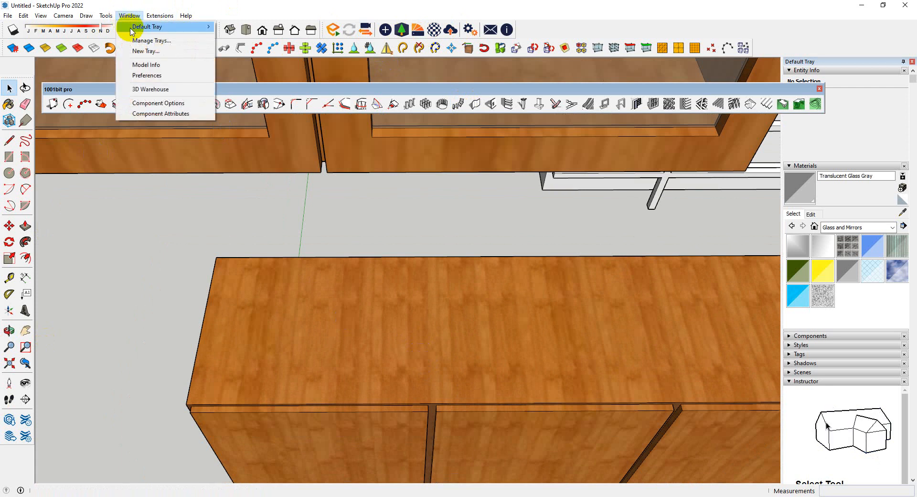
click(156, 88)
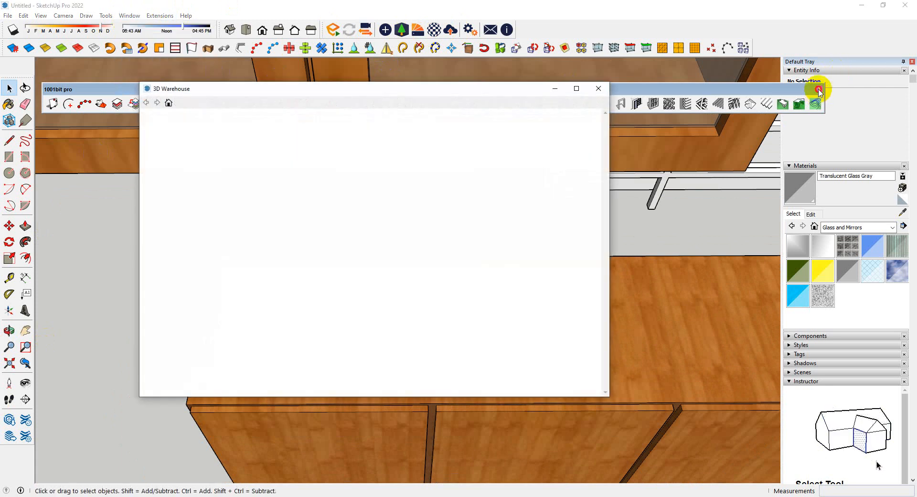
click(818, 89)
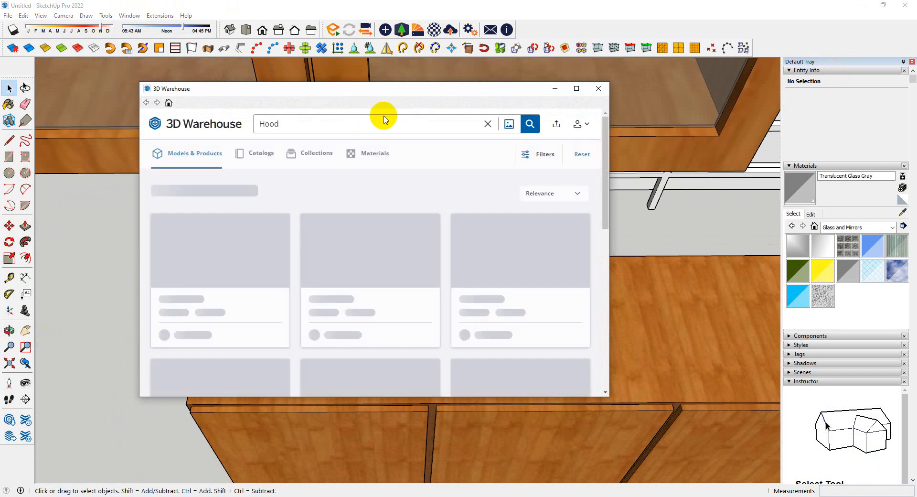
click(288, 124)
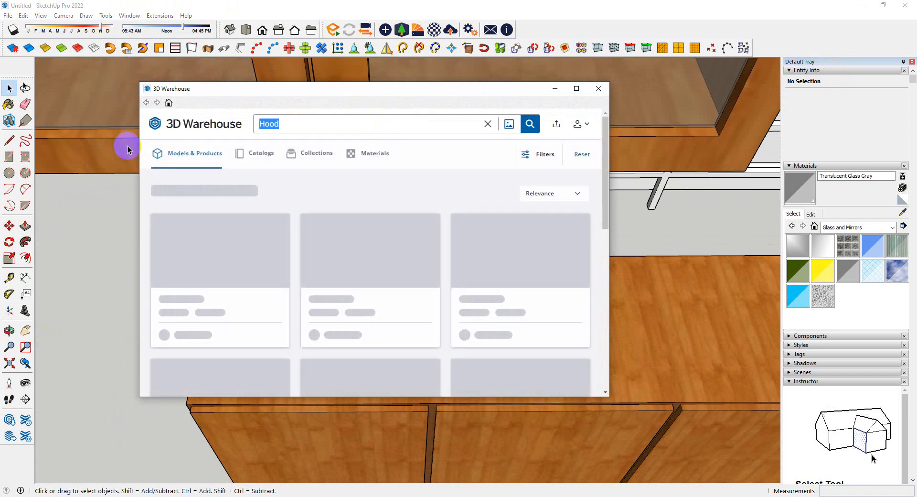
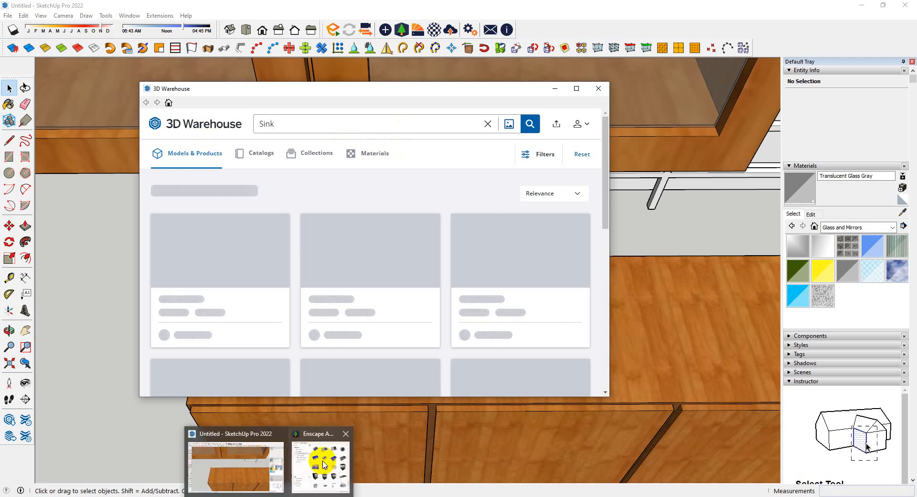
- Browse the kitchen accessories in the Enscape Asset Library for a suitable sink, then return to 3D Warehouse
click(323, 463)
mouse_move(413, 306)
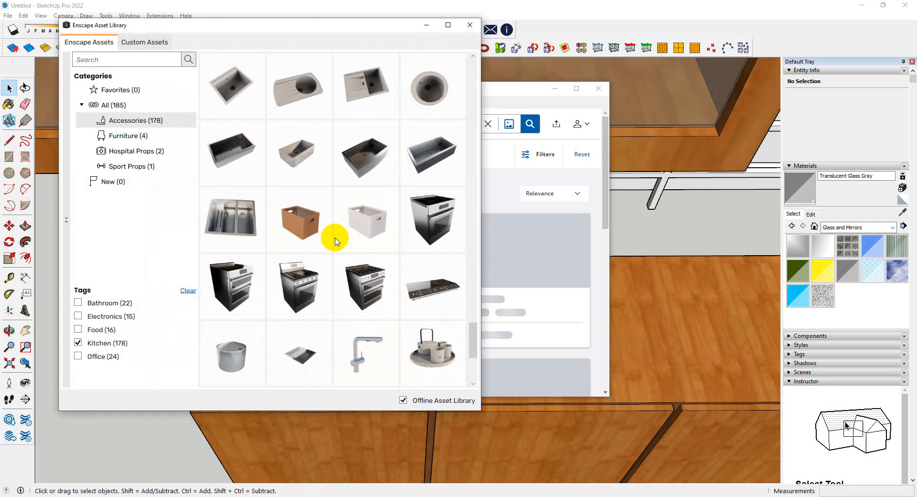
scroll(334, 237, up, 2)
click(373, 231)
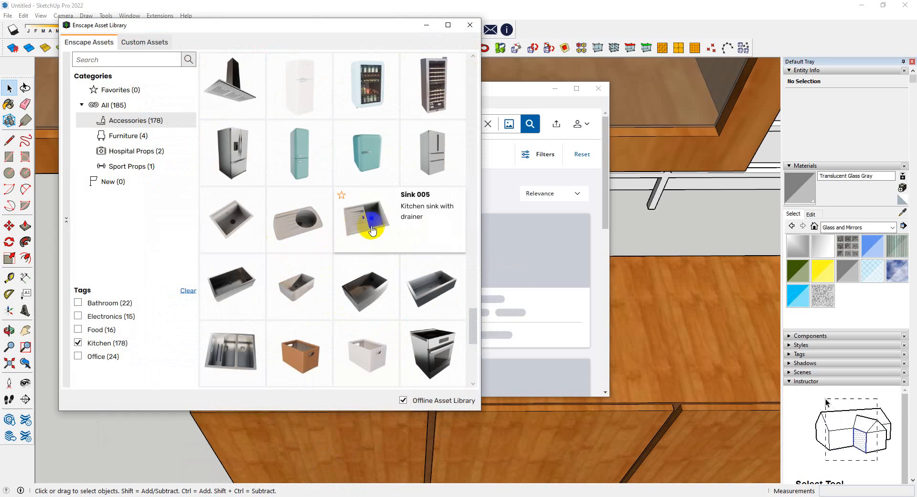
click(422, 230)
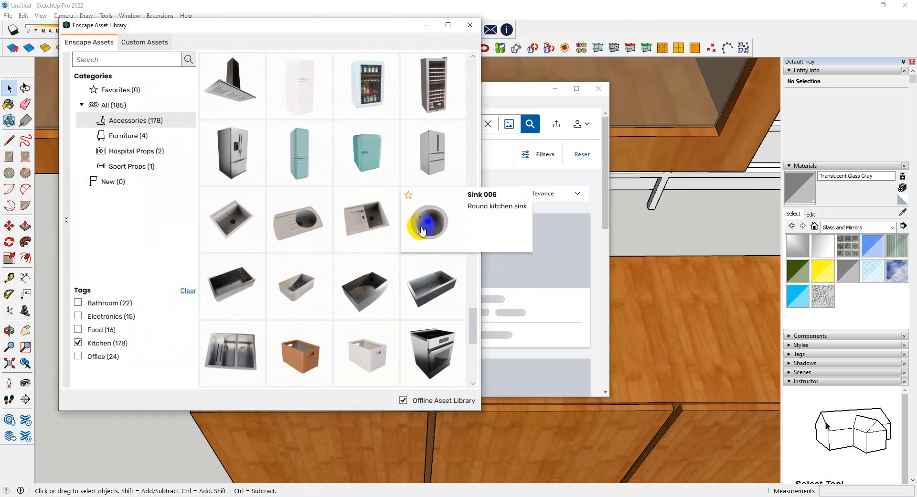
scroll(413, 245, down, 4)
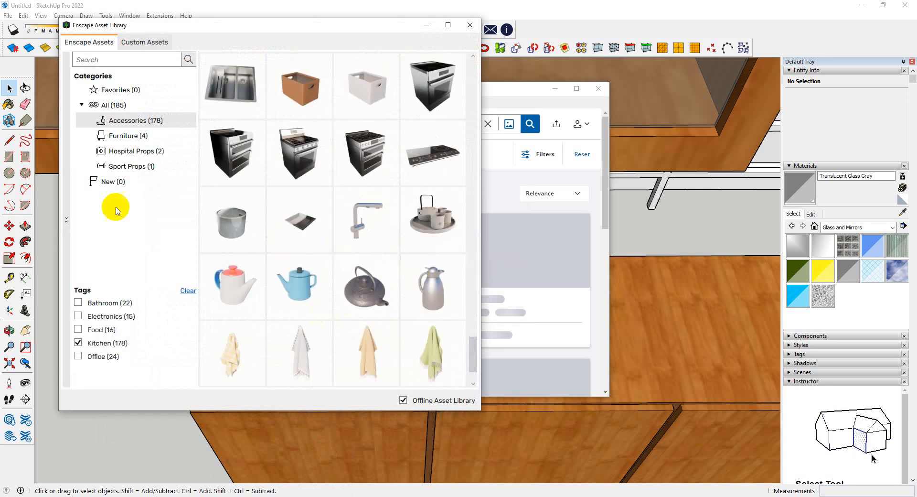
scroll(435, 219, up, 2)
click(435, 218)
scroll(435, 219, up, 1)
click(428, 26)
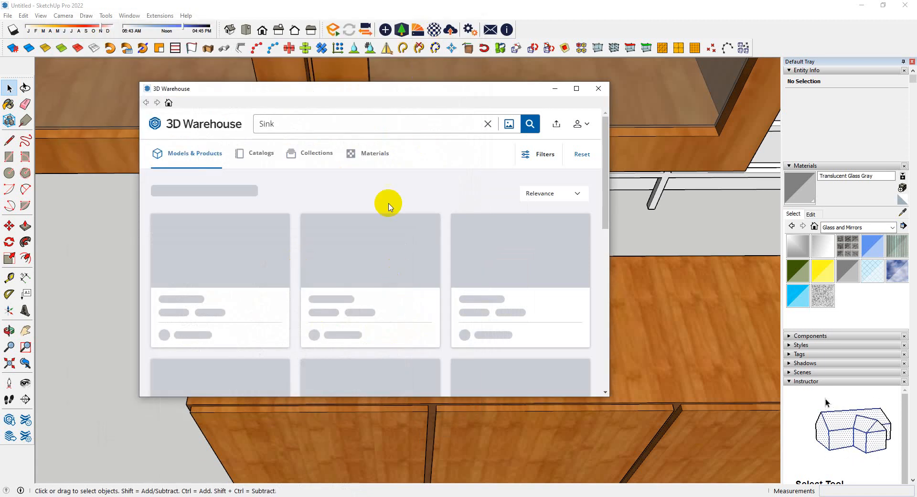
- Run the 3D Warehouse model search for Sink again
scroll(404, 218, down, 6)
scroll(403, 217, down, 3)
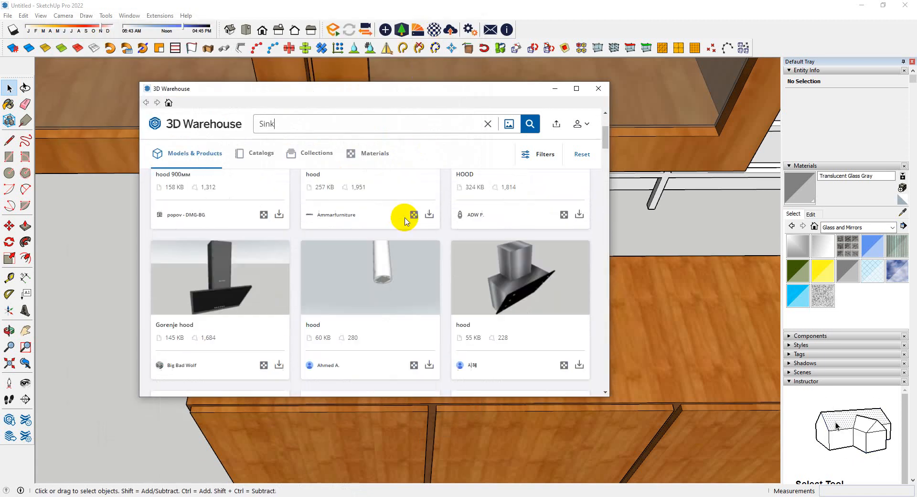
scroll(407, 224, down, 3)
scroll(411, 223, up, 2)
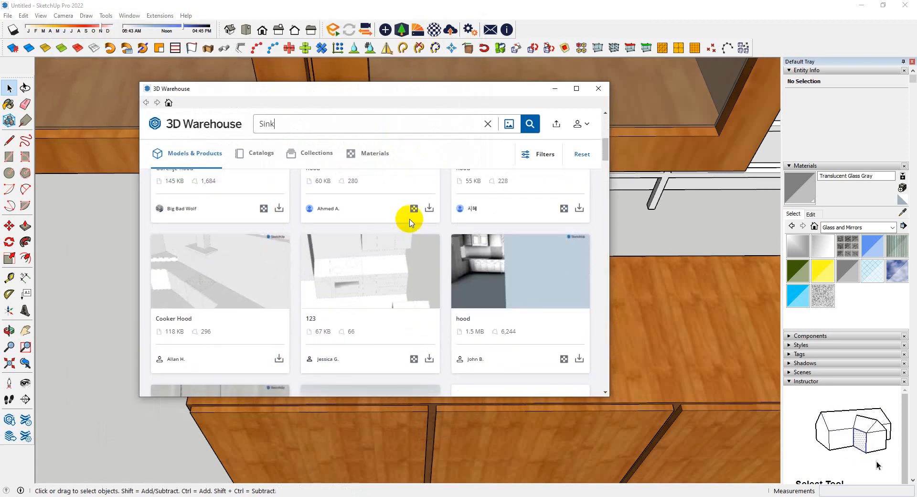
scroll(448, 229, up, 3)
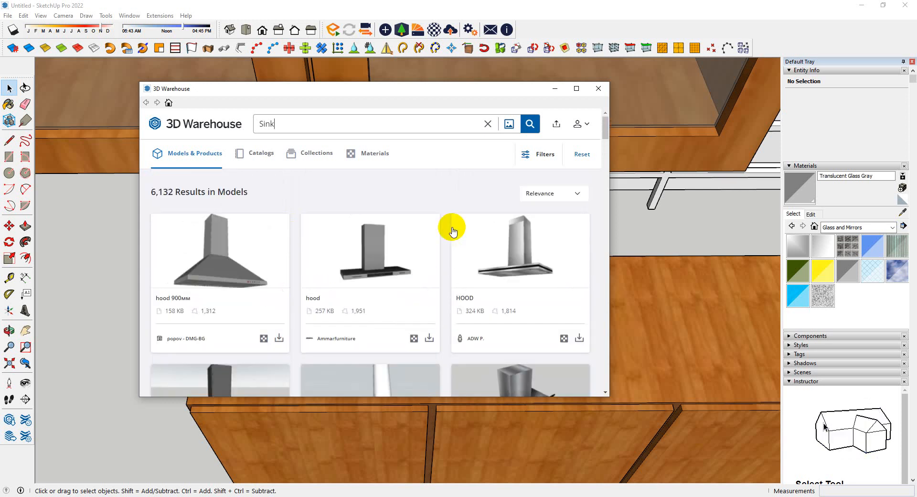
scroll(447, 231, down, 5)
scroll(444, 235, down, 5)
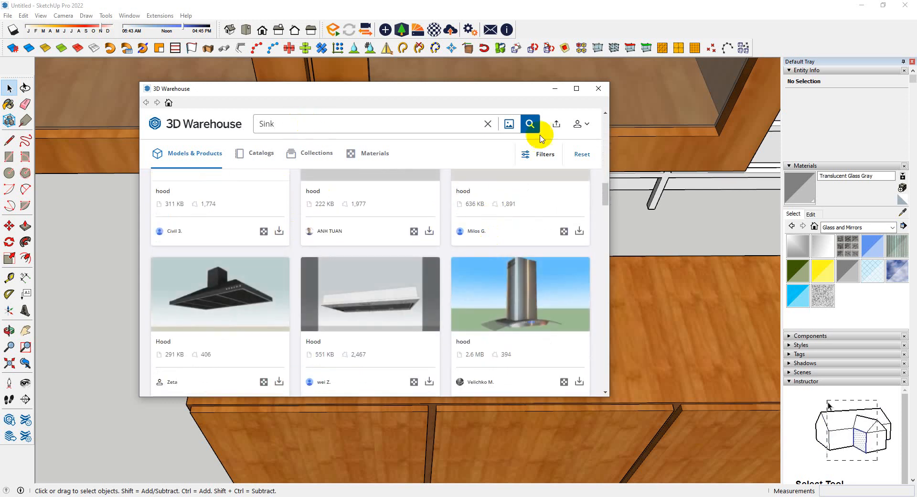
click(530, 124)
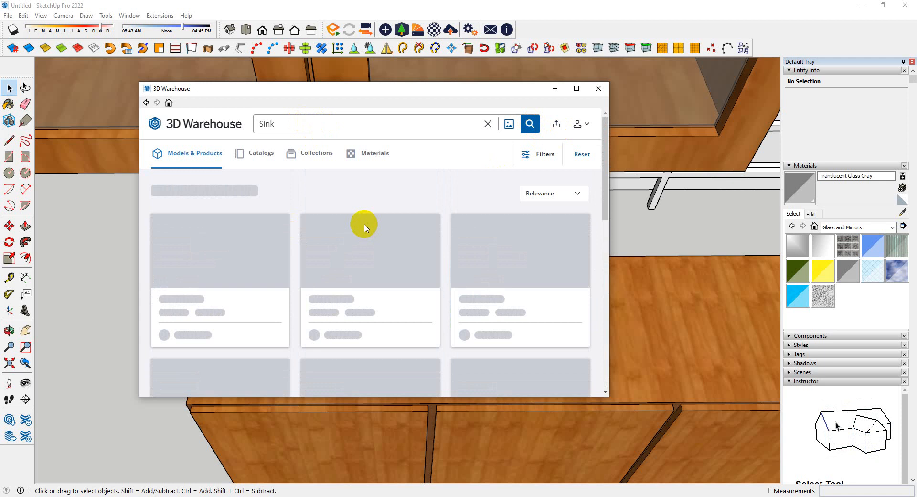
click(365, 228)
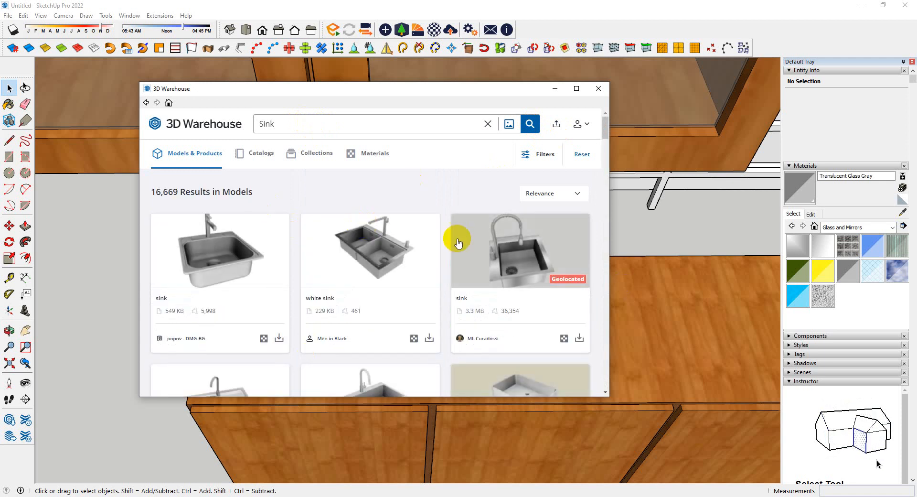
- Pick the single-bowl sink with a ribbed drainboard and curved faucet from the search results and load it directly into the model
scroll(485, 258, down, 6)
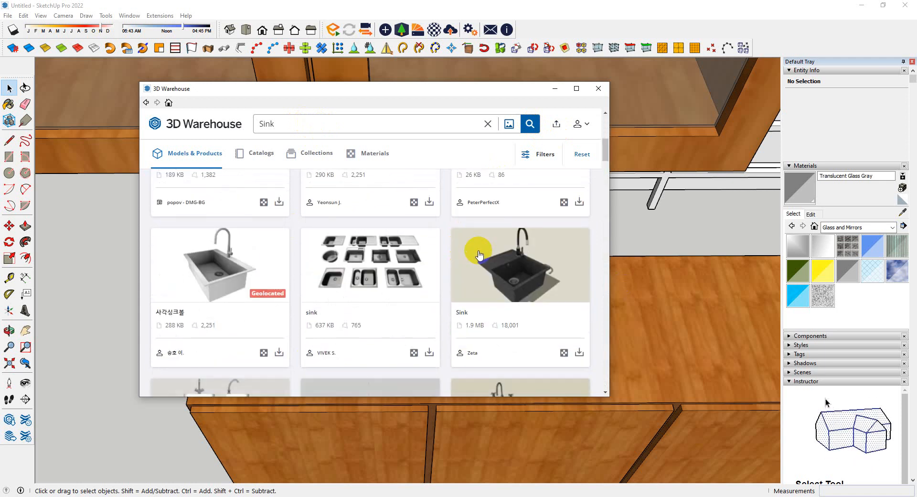
scroll(479, 254, down, 10)
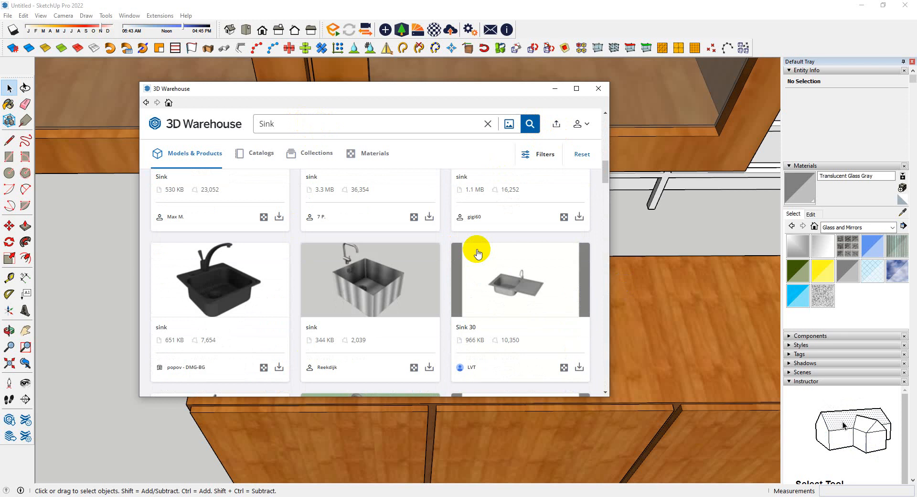
scroll(489, 262, down, 10)
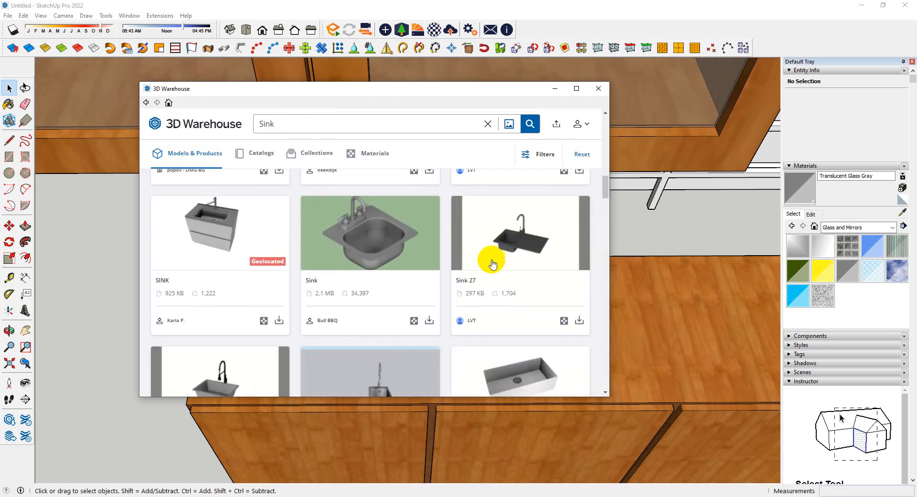
scroll(375, 270, up, 20)
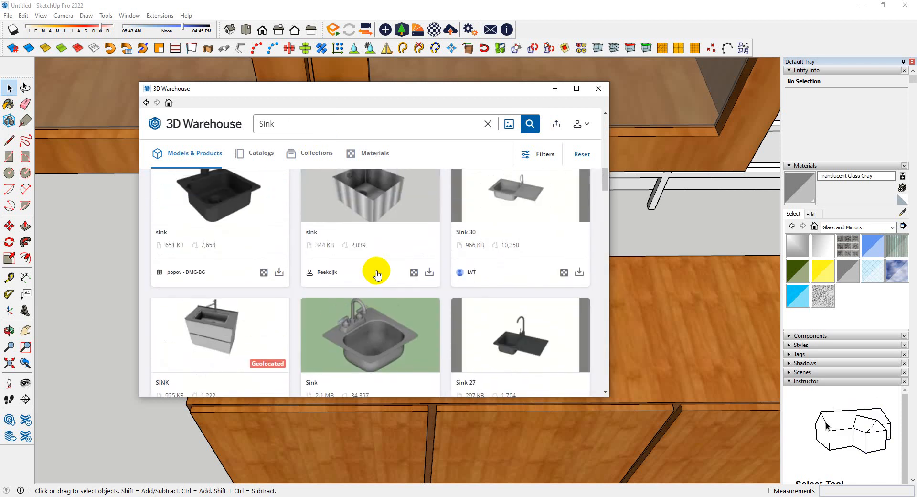
scroll(381, 273, up, 5)
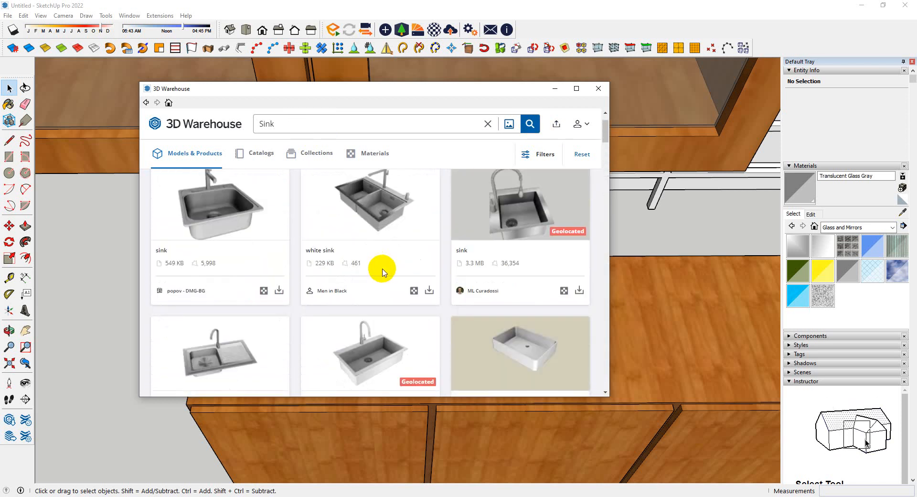
click(220, 351)
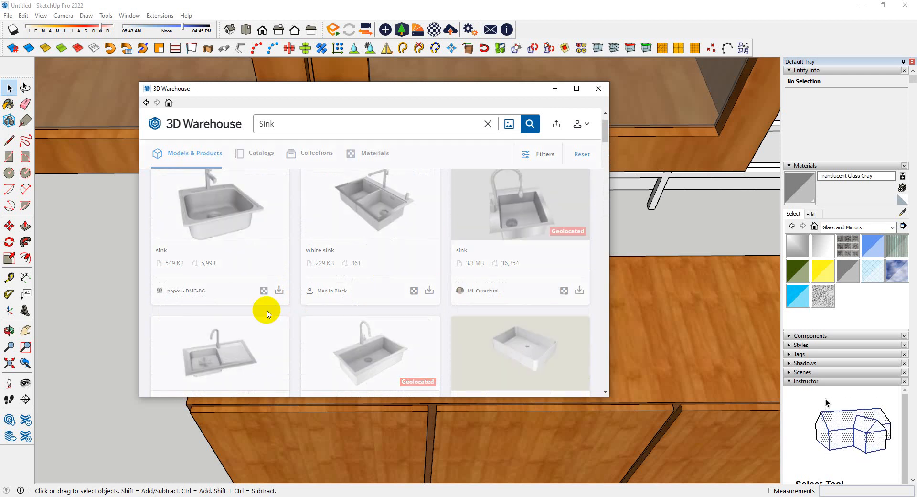
scroll(454, 244, down, 3)
click(506, 246)
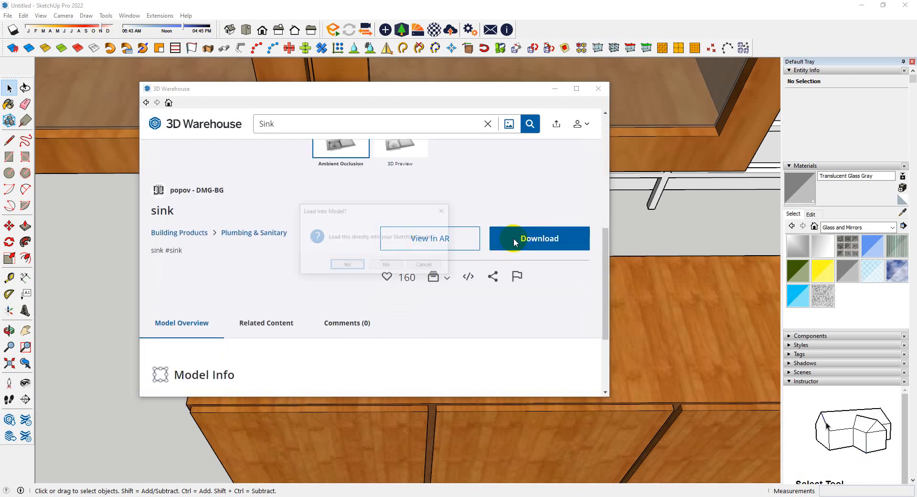
click(351, 267)
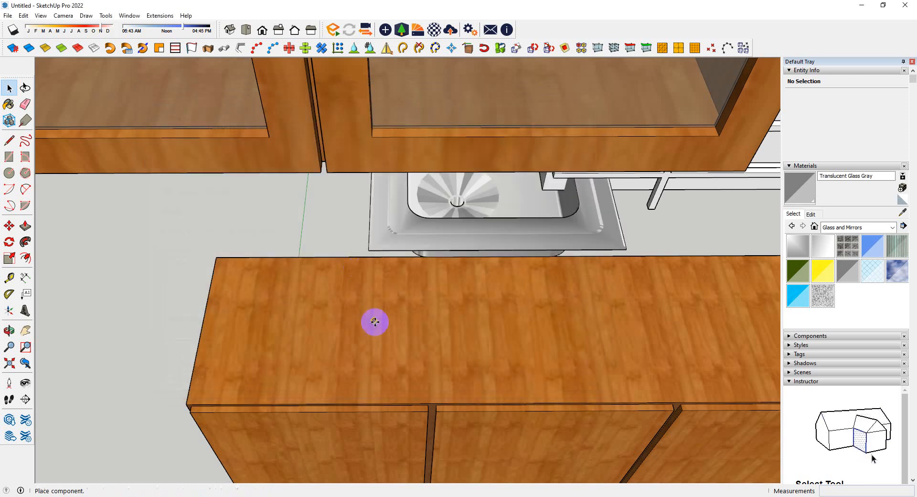
- Place the sink on the ground beside the base cabinet and rotate it 90° so its long side runs parallel to the cabinet
scroll(315, 358, up, 3)
scroll(276, 403, down, 6)
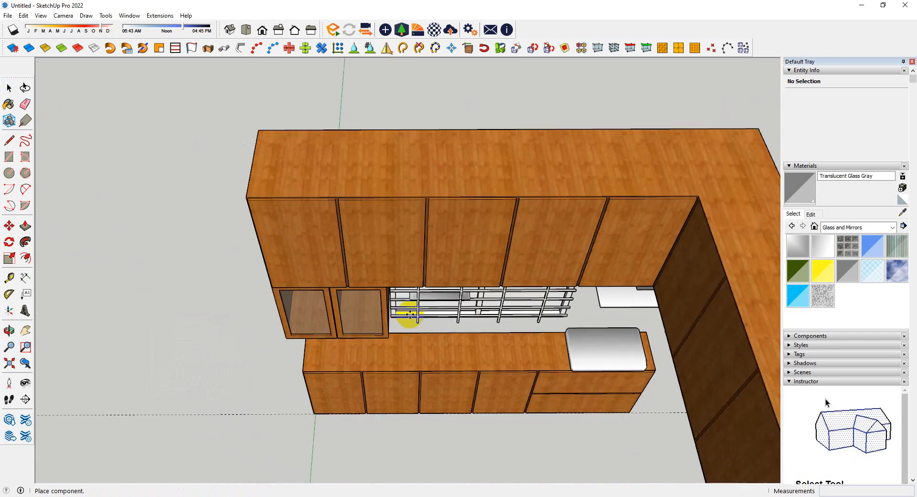
click(268, 384)
scroll(277, 377, up, 4)
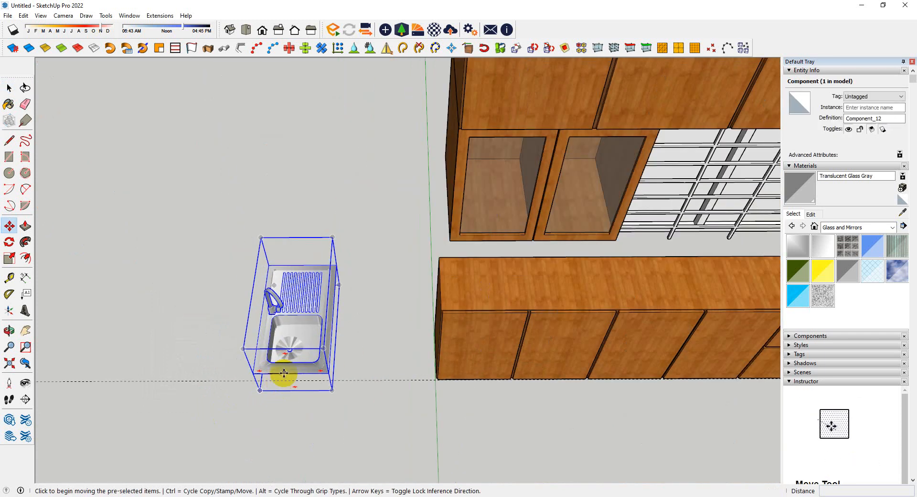
key(q)
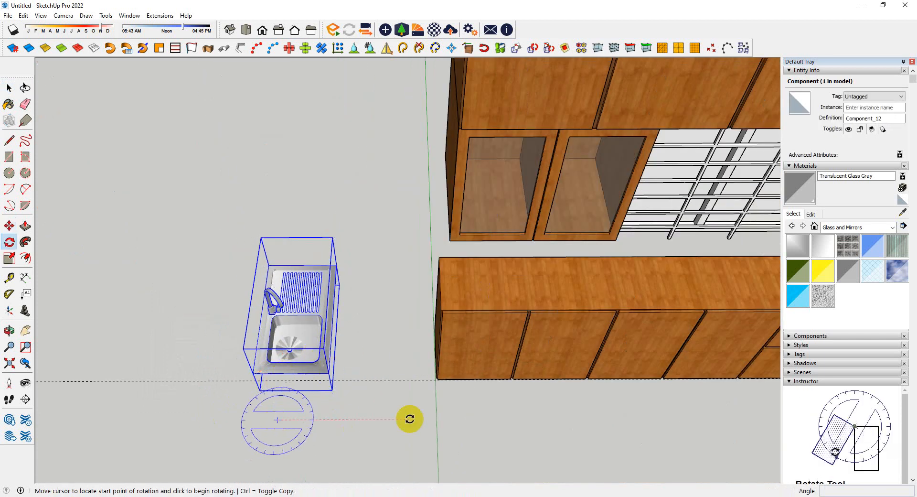
click(409, 419)
click(268, 466)
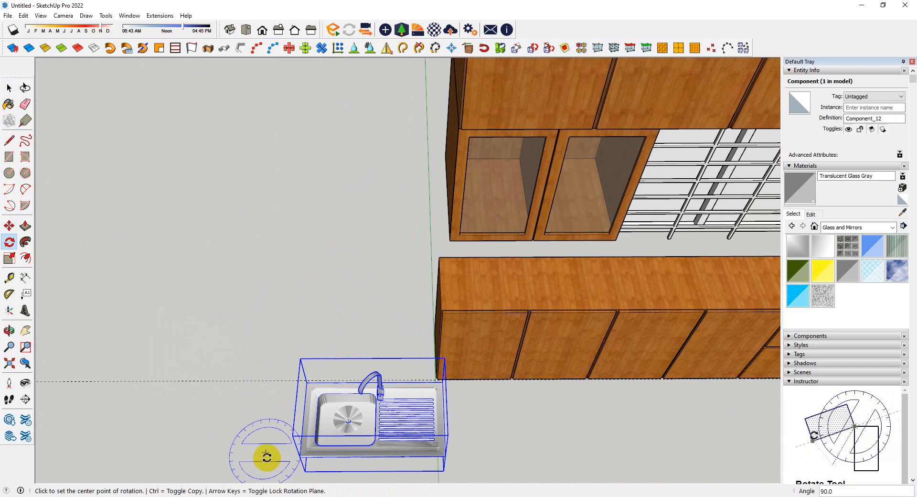
- Move the sink by its rear corner onto the base cabinet top, near the back edge at the end below the glass-door cabinets
scroll(334, 407, up, 6)
scroll(253, 359, up, 3)
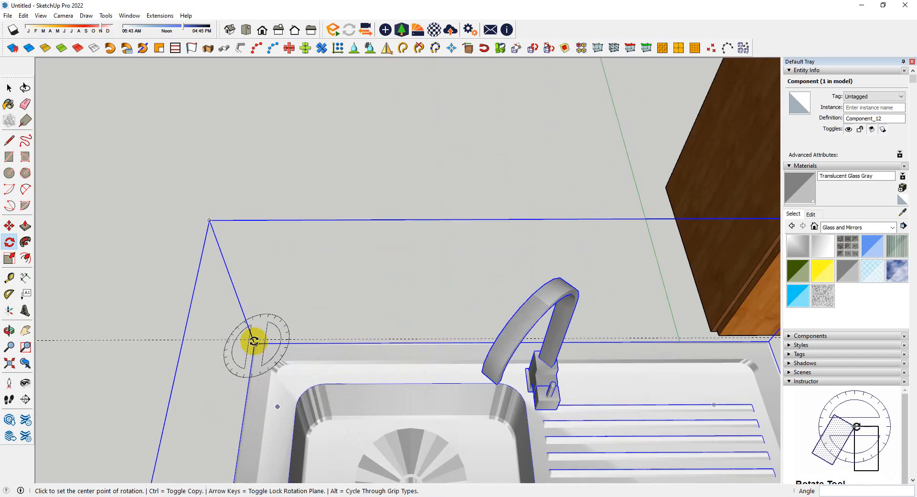
key(m)
click(254, 344)
scroll(113, 442, down, 6)
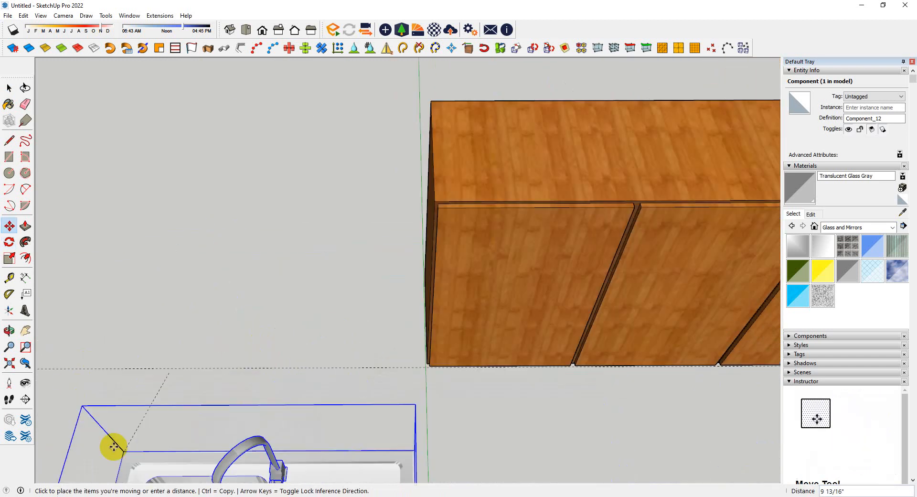
scroll(352, 311, up, 5)
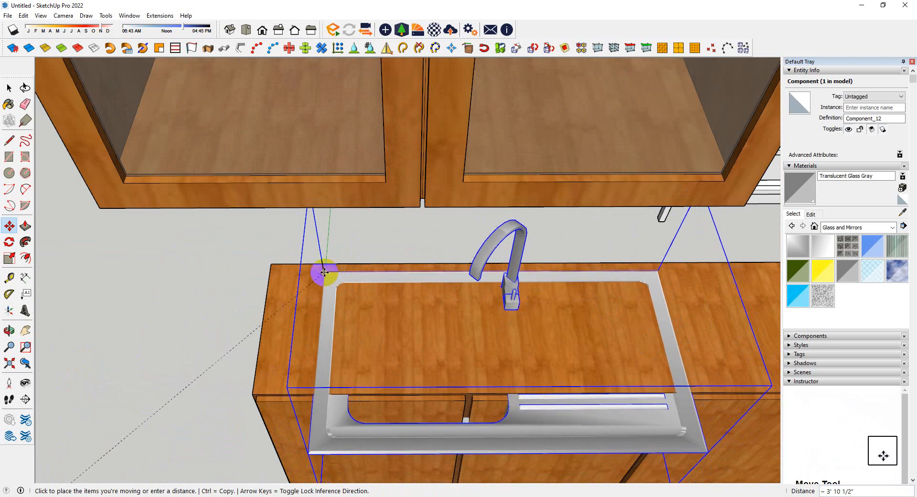
click(285, 271)
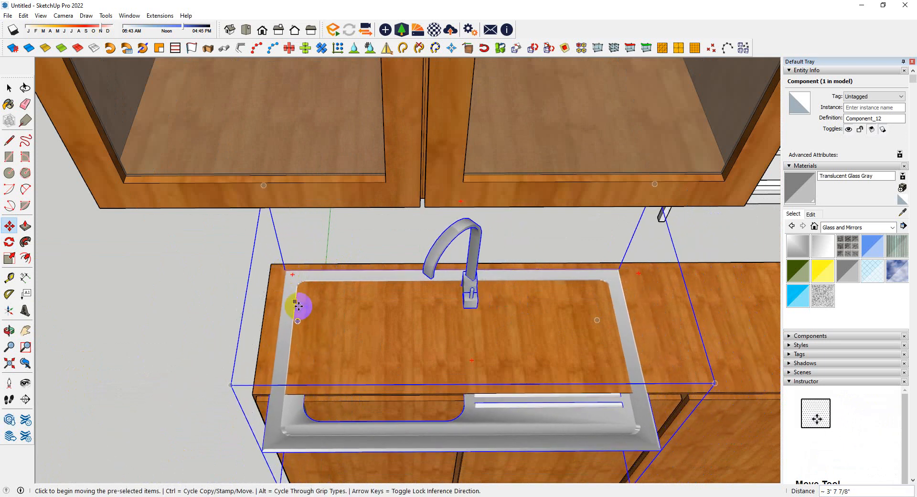
- Scale the sink's depth to about 0.70 so it fits the base cabinet top, and shorten its length slightly
scroll(302, 307, down, 2)
scroll(506, 444, up, 3)
key(s)
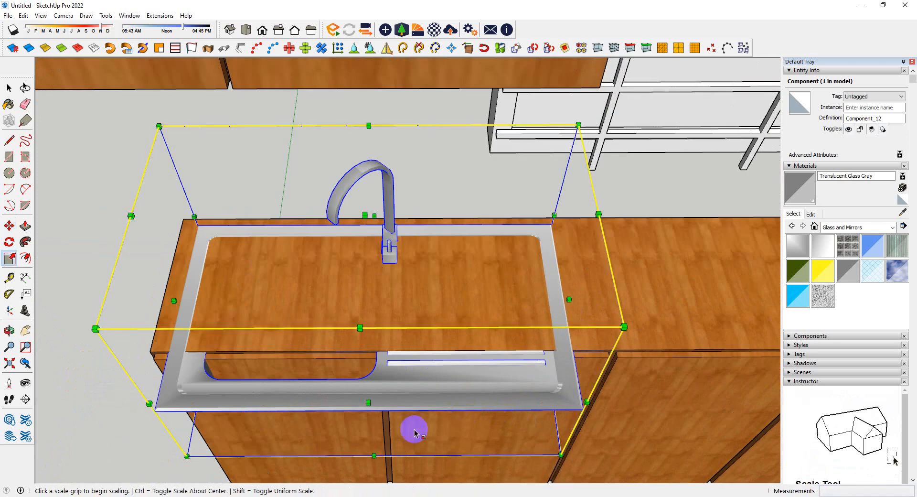
click(367, 412)
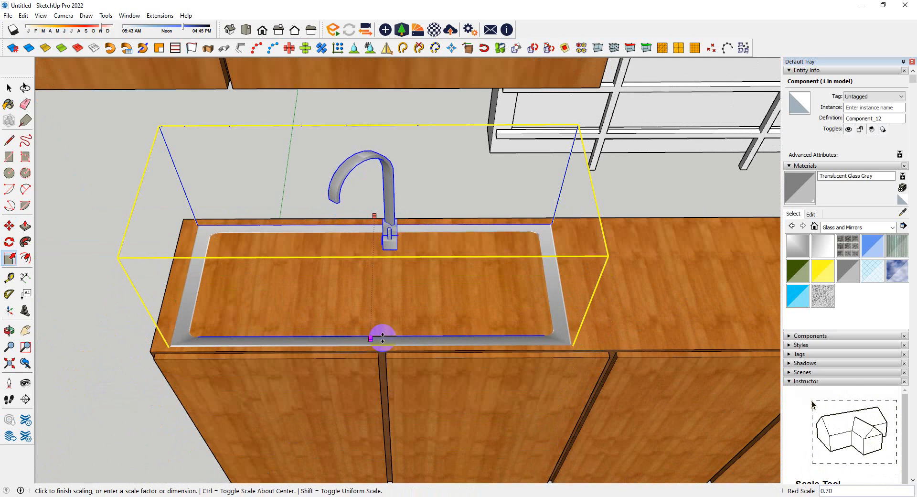
middle_drag(383, 340, 501, 298)
scroll(501, 299, up, 3)
click(501, 298)
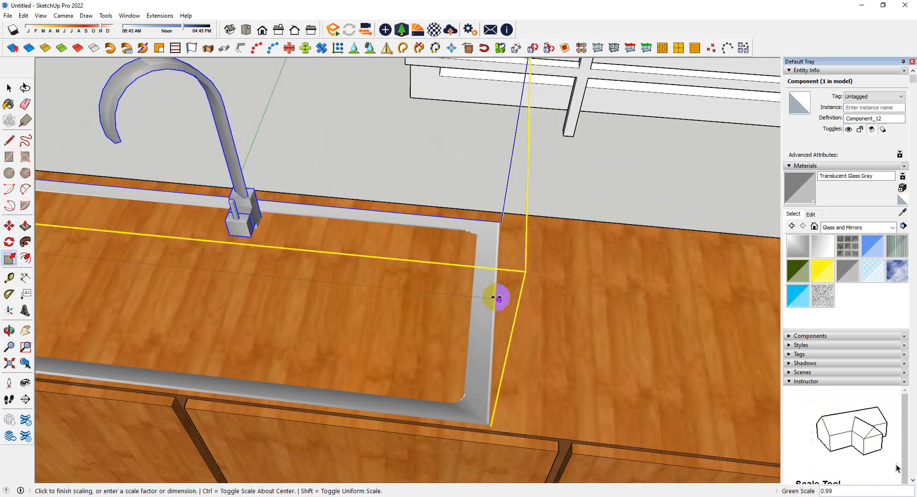
click(477, 293)
middle_drag(649, 358, 501, 366)
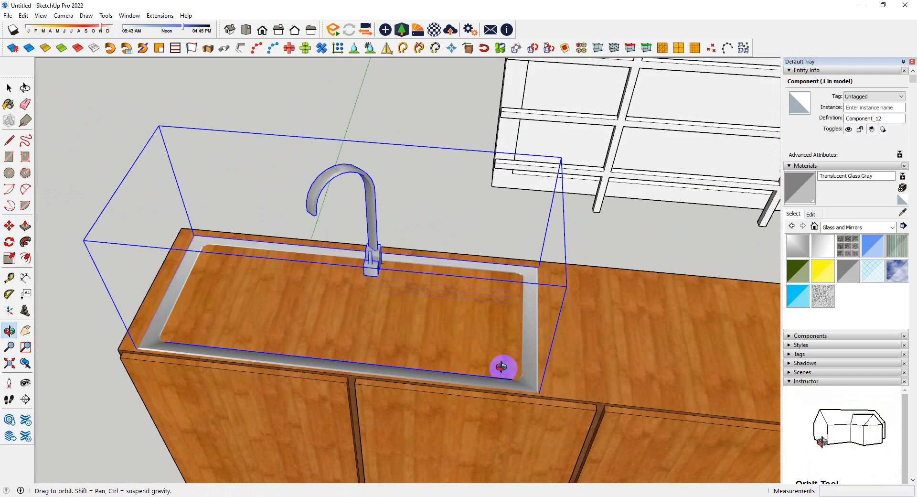
- Nudge the scaled sink slightly along the base cabinet top towards the cabinet's free end
scroll(572, 337, up, 3)
key(m)
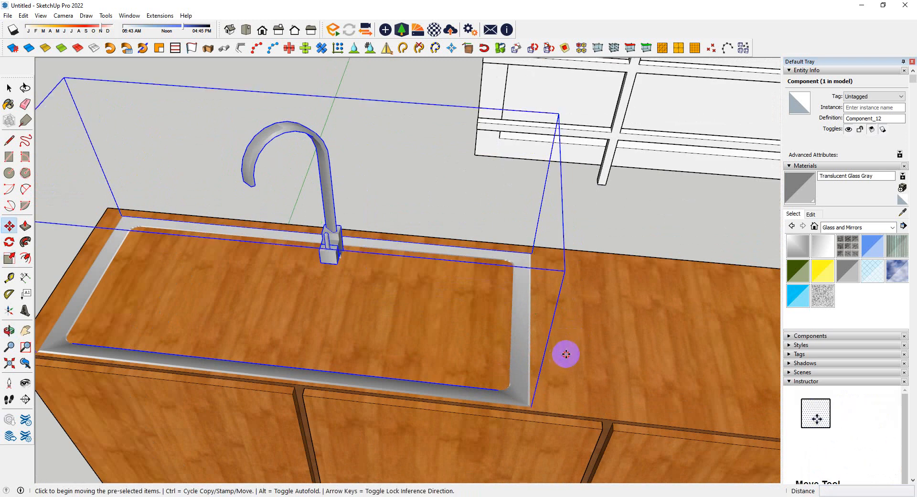
click(566, 354)
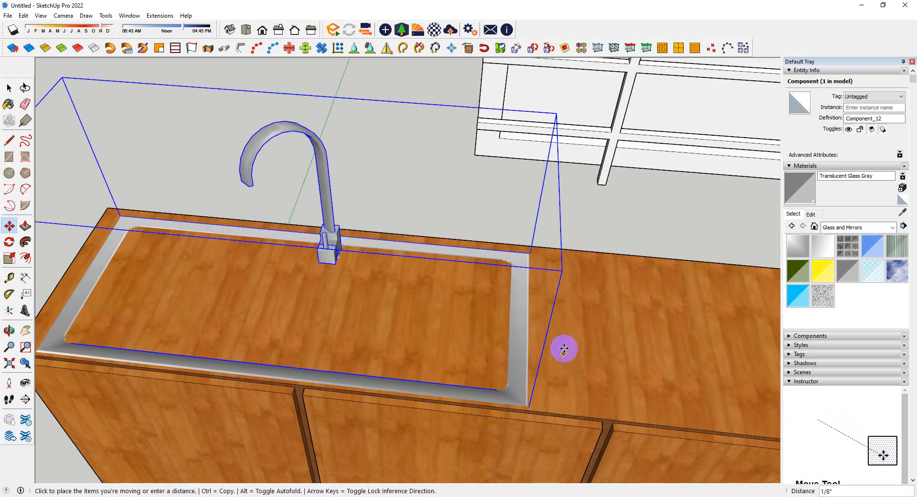
click(563, 347)
scroll(539, 360, down, 3)
scroll(492, 379, up, 4)
key(space)
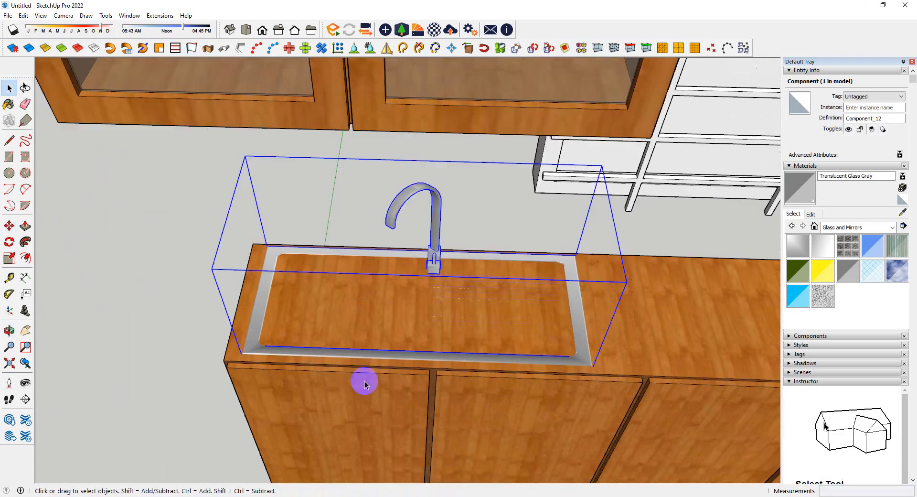
- Intersect all faces of the base cabinet with the model at the sink, check the countertop face, and leave the cabinet group
click(21, 368)
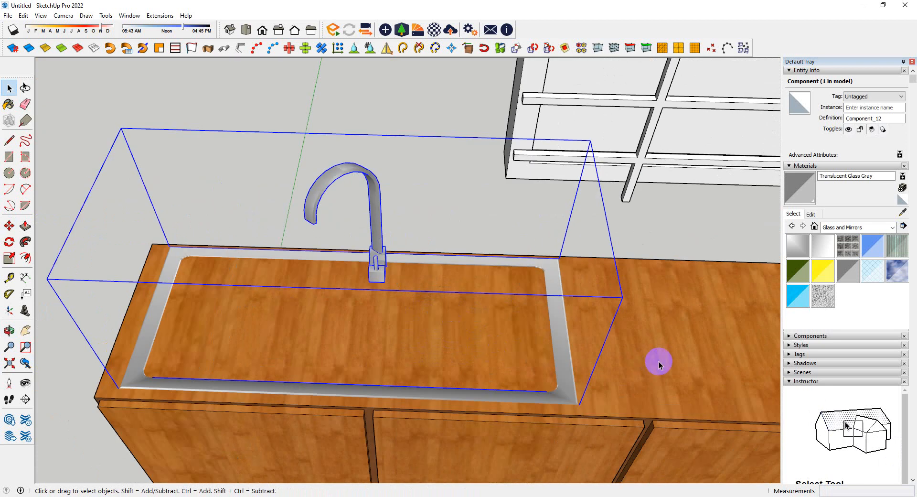
triple_click(658, 363)
scroll(614, 365, up, 3)
right_click(620, 363)
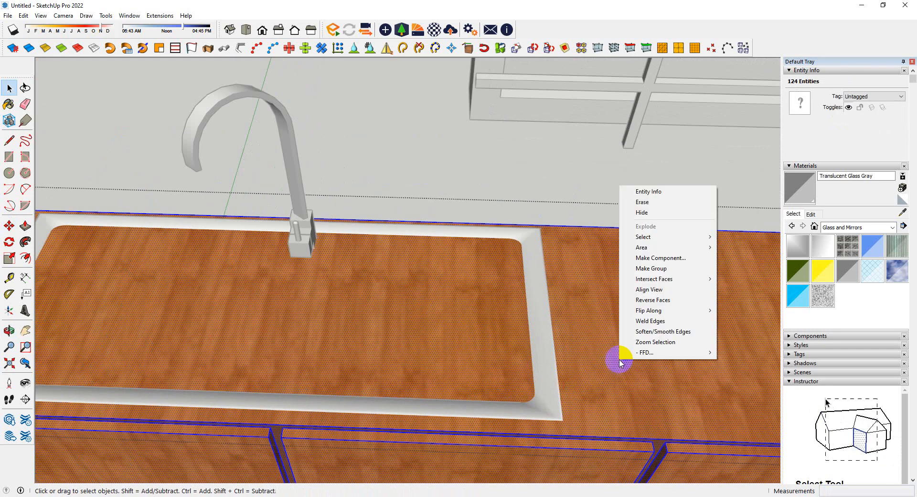
mouse_move(702, 286)
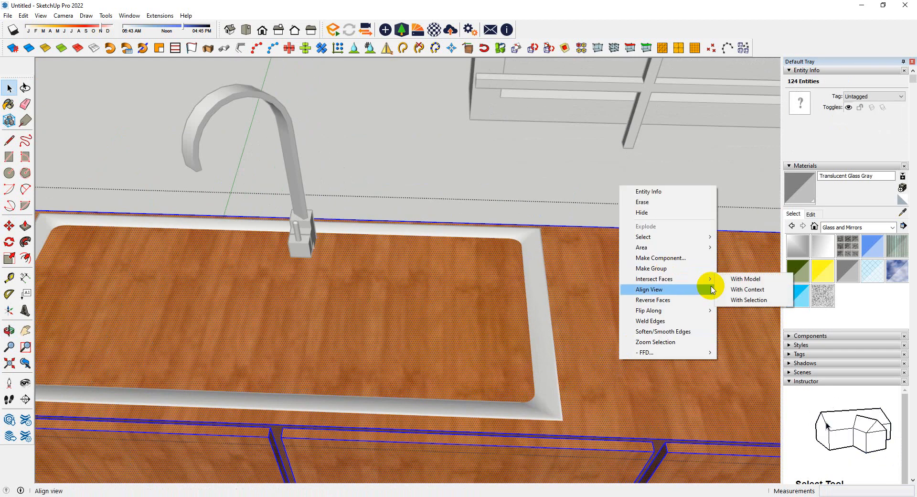
click(740, 280)
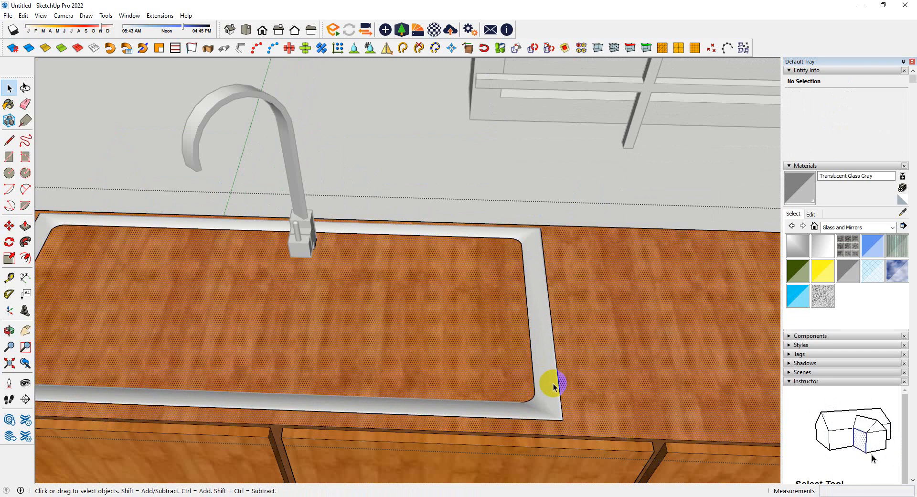
click(551, 405)
scroll(496, 377, down, 3)
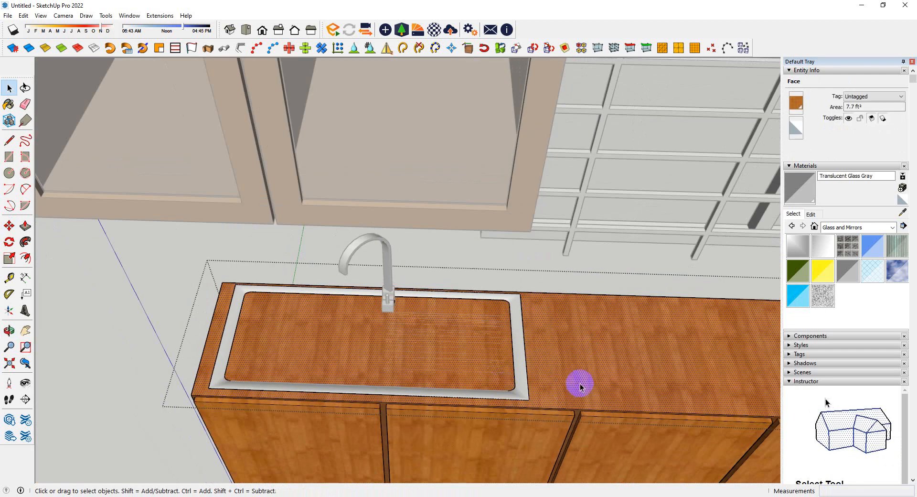
click(125, 367)
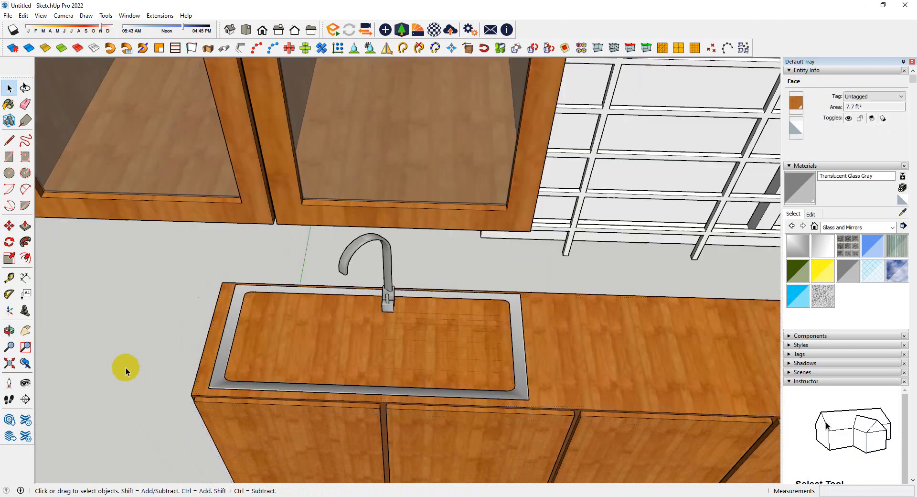
- Hide the sink component to uncover its intersection outlines on the countertop
click(518, 397)
right_click(519, 394)
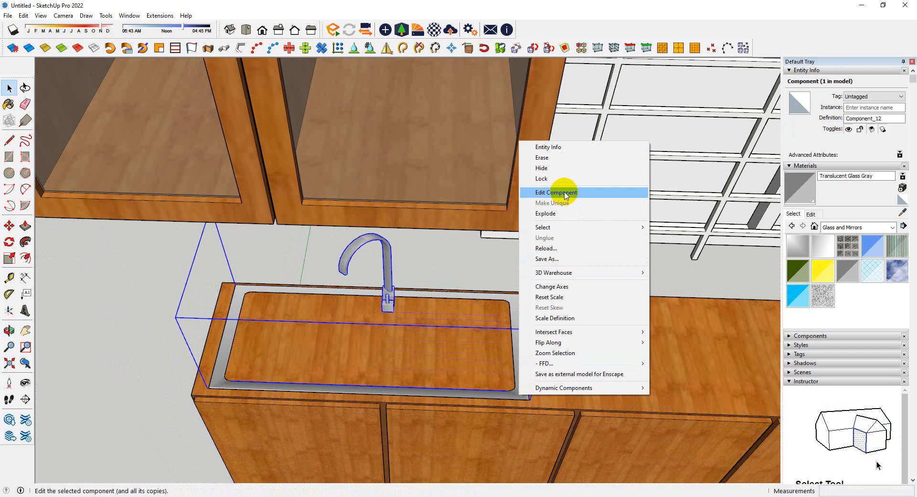
click(559, 168)
scroll(451, 373, up, 3)
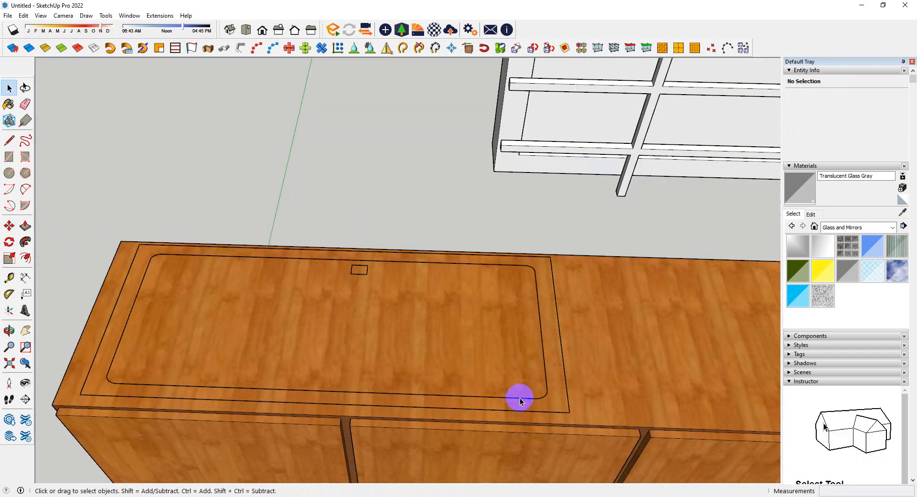
scroll(575, 403, down, 3)
scroll(536, 330, up, 4)
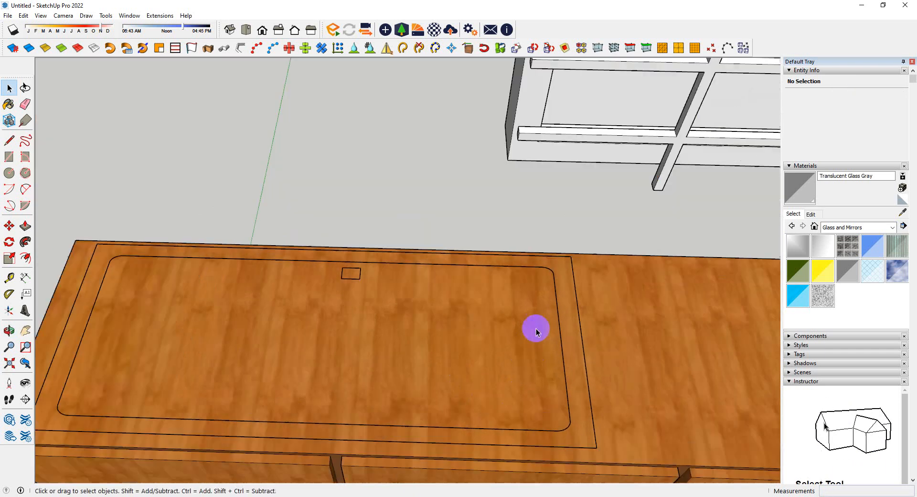
key(e)
drag(569, 405, 559, 419)
key(ctrl+z)
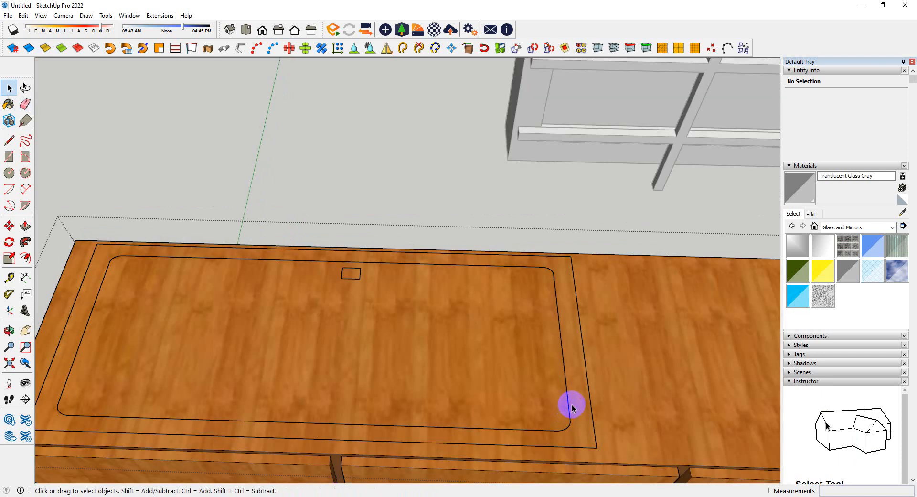
- Erase the straight edges of the inner rounded basin outline and its front corner arc at the cabinet's free end inside the cabinet group
scroll(567, 425, up, 2)
key(e)
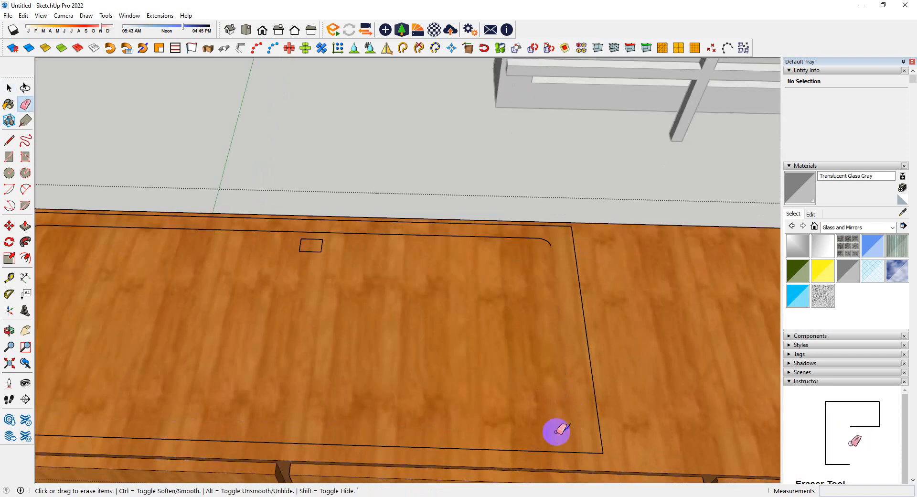
scroll(569, 433, down, 3)
scroll(607, 388, up, 3)
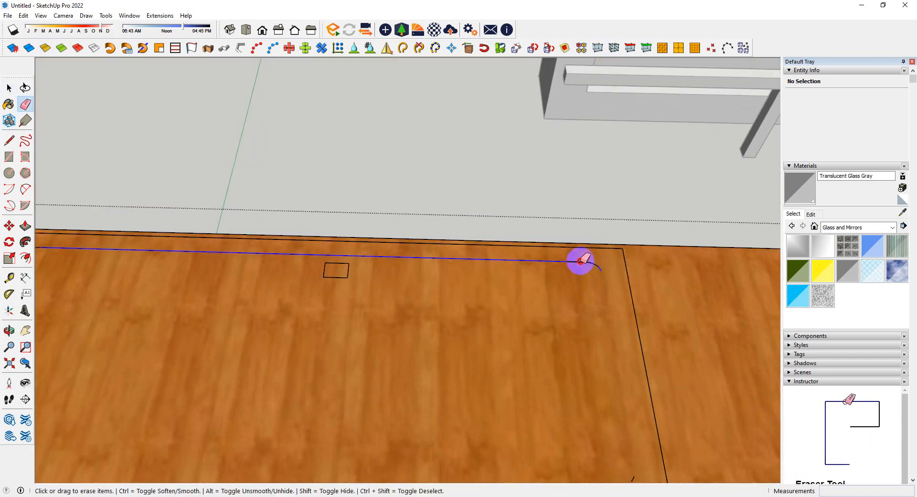
drag(580, 260, 587, 264)
scroll(597, 266, down, 3)
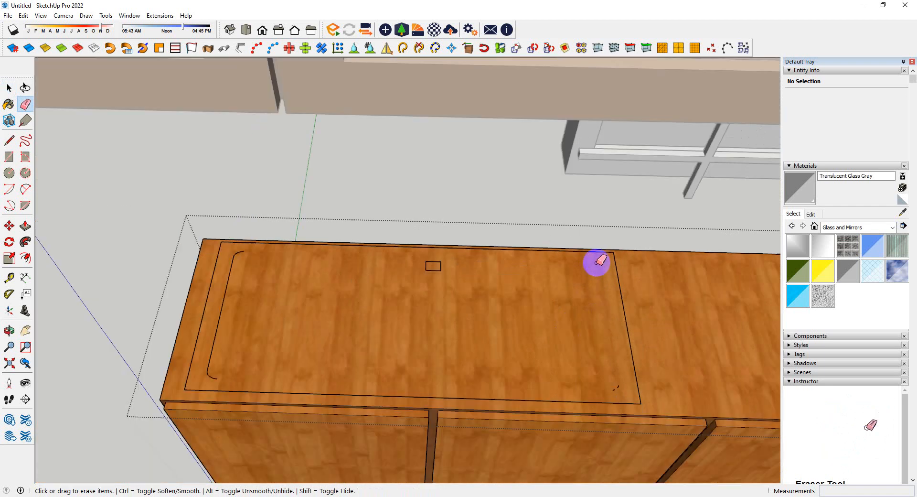
scroll(235, 339, up, 2)
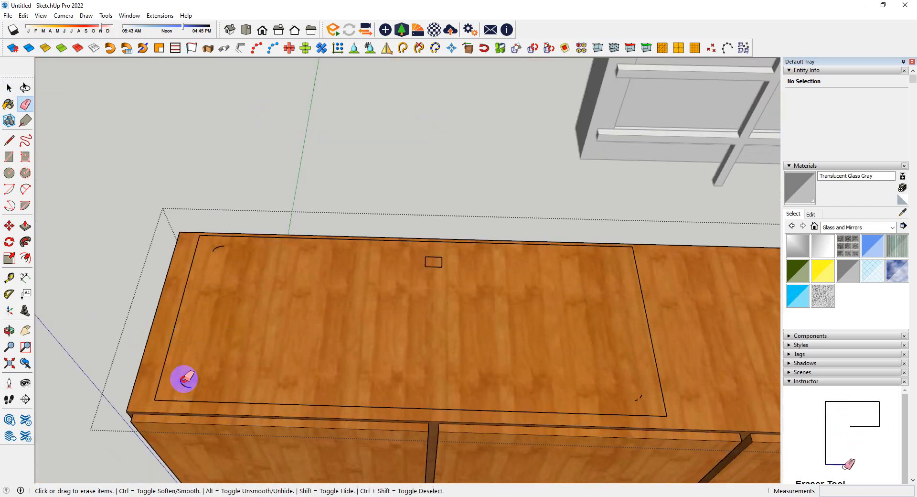
scroll(191, 394, up, 2)
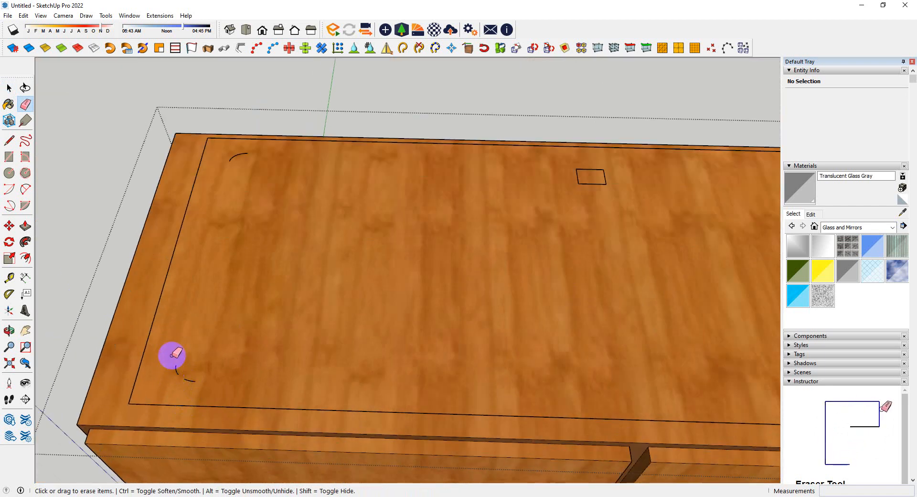
key(space)
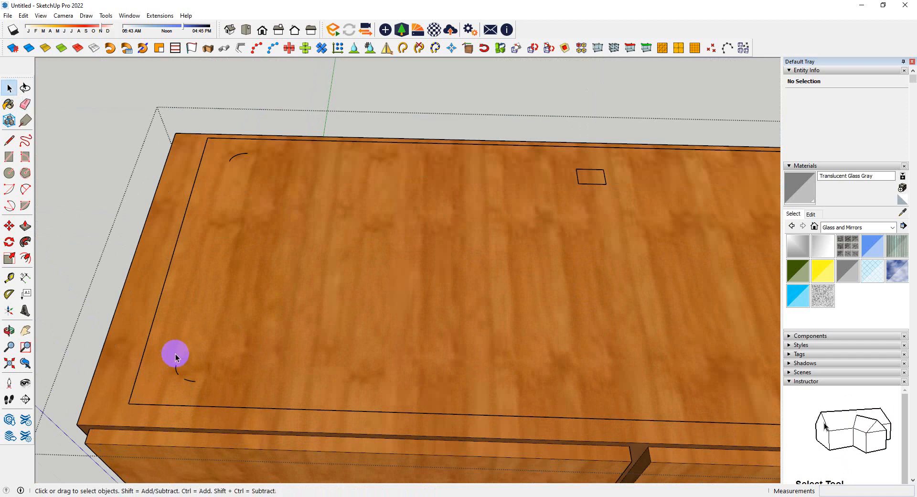
key(Delete)
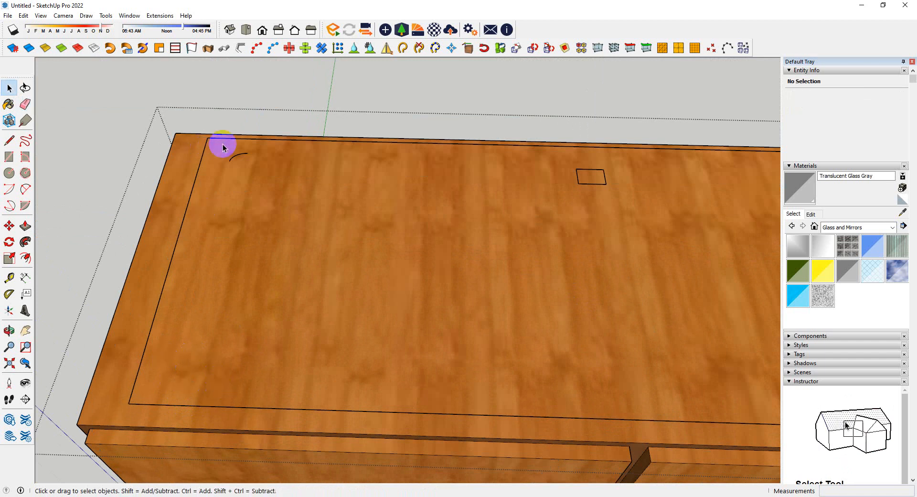
- Delete the small faucet outline and the leftover basin corner arcs, keeping the sink's outer rectangular outline
scroll(224, 208, down, 3)
scroll(496, 210, up, 3)
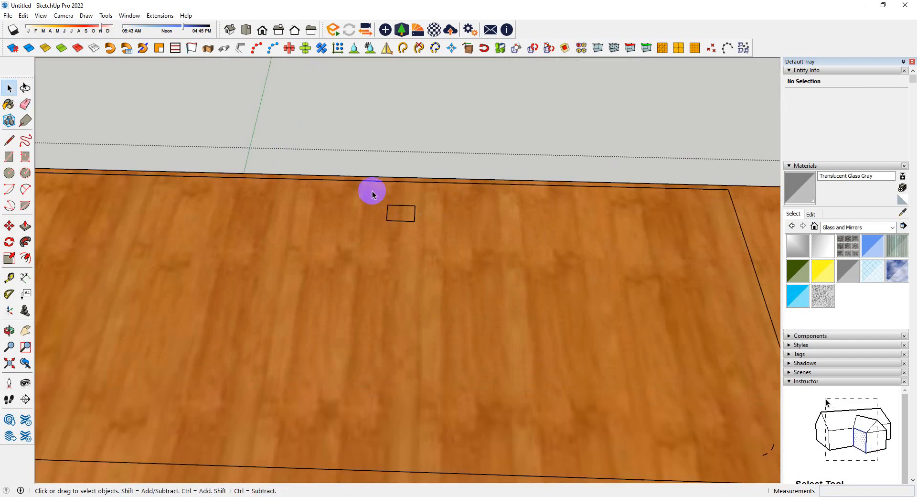
drag(372, 191, 467, 239)
key(Delete)
scroll(458, 240, down, 3)
middle_drag(562, 211, 505, 419)
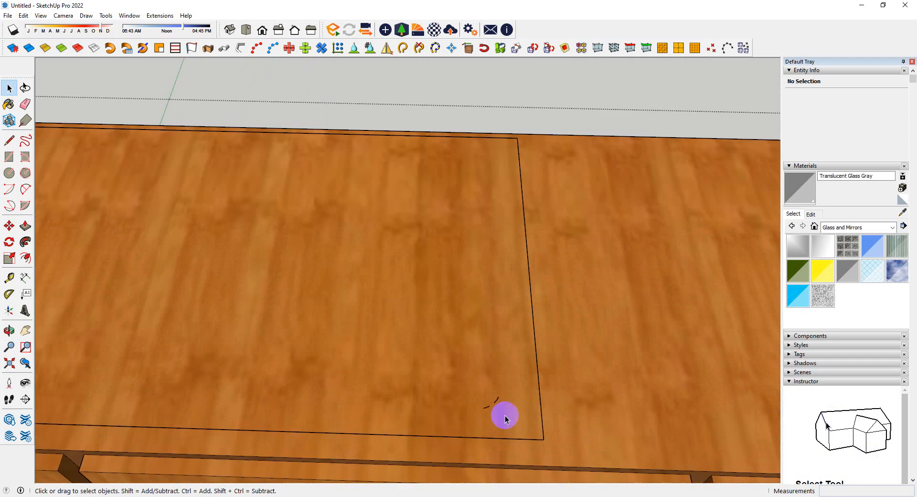
middle_drag(531, 382, 465, 324)
key(p)
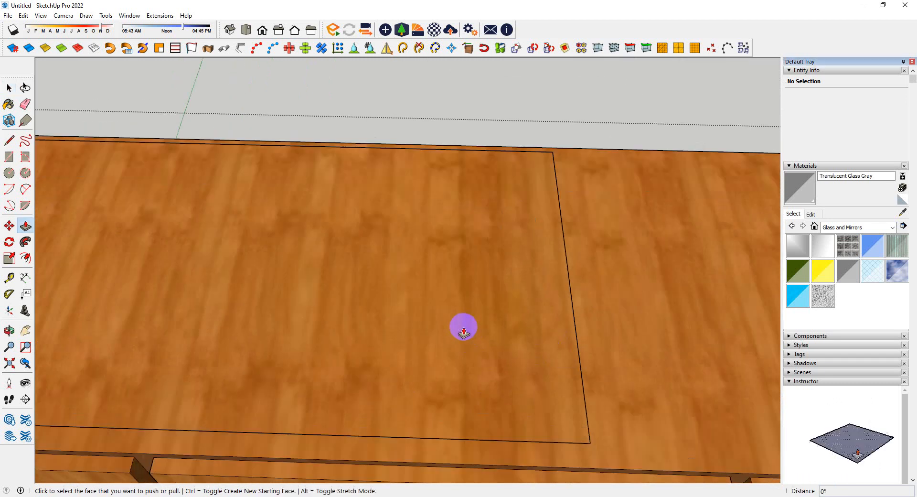
click(460, 325)
key(Escape)
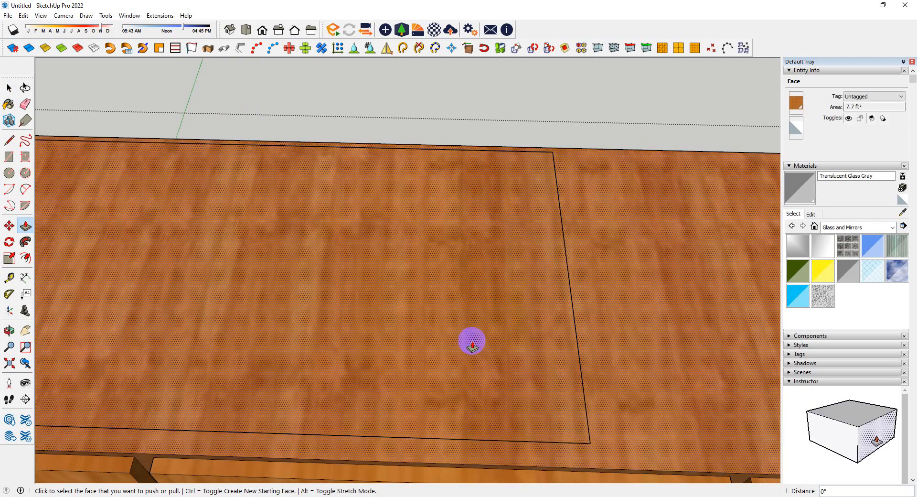
scroll(441, 290, down, 4)
middle_drag(451, 312, 457, 289)
scroll(530, 308, down, 2)
scroll(456, 281, up, 1)
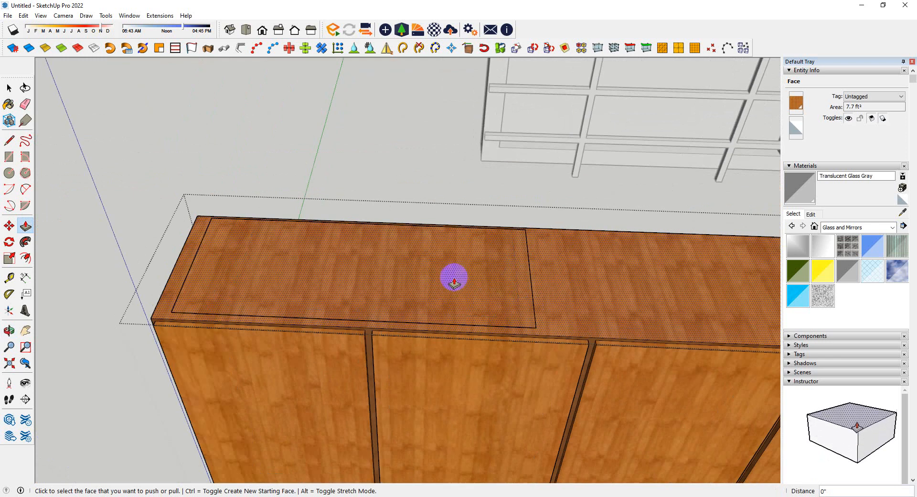
- Try to split the countertop along the sink outline by intersecting all cabinet faces with the model, and check the countertop face
key(space)
triple_click(564, 296)
right_click(464, 299)
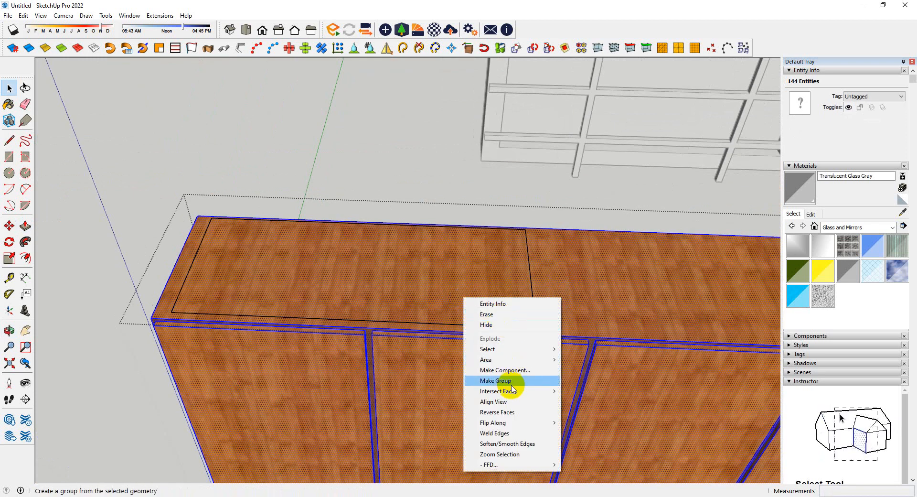
mouse_move(516, 391)
click(593, 394)
scroll(420, 245, up, 3)
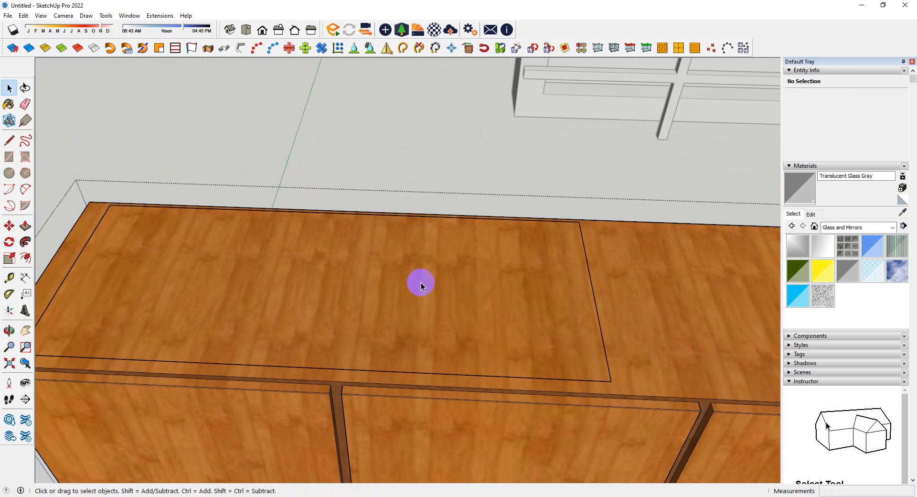
triple_click(424, 313)
click(456, 313)
scroll(456, 316, down, 3)
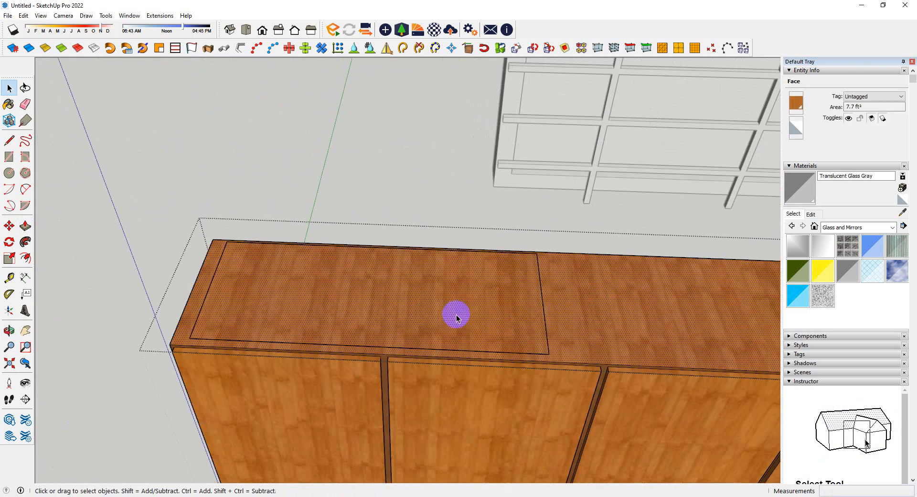
- Draw a rectangle over the sink's outer outline on the countertop, from its front corner to the opposite rear corner
scroll(378, 349, up, 3)
key(r)
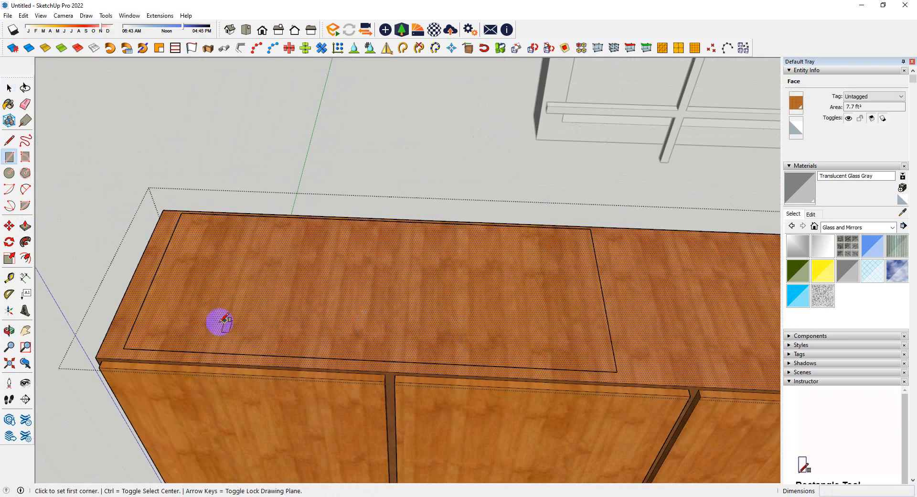
click(123, 348)
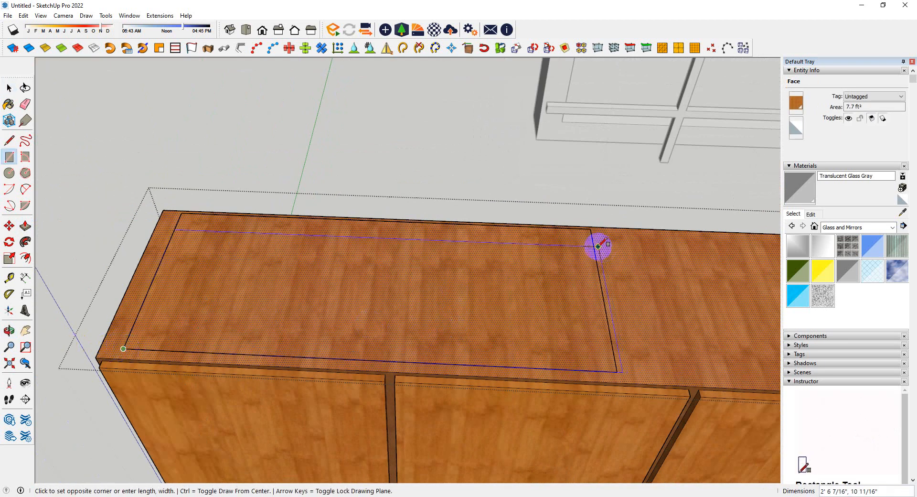
click(591, 229)
- Push the sink rectangle 16 inches down into the base cabinet with Push/Pull, and leave the cabinet group
key(p)
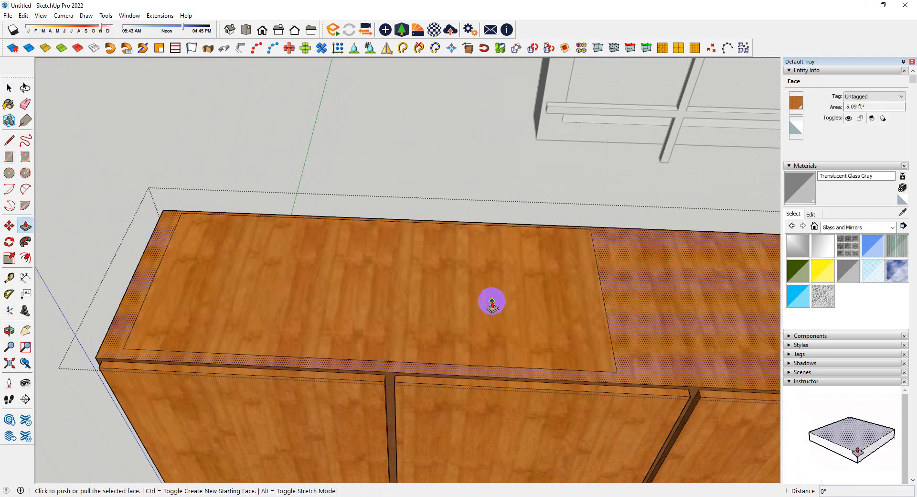
click(499, 306)
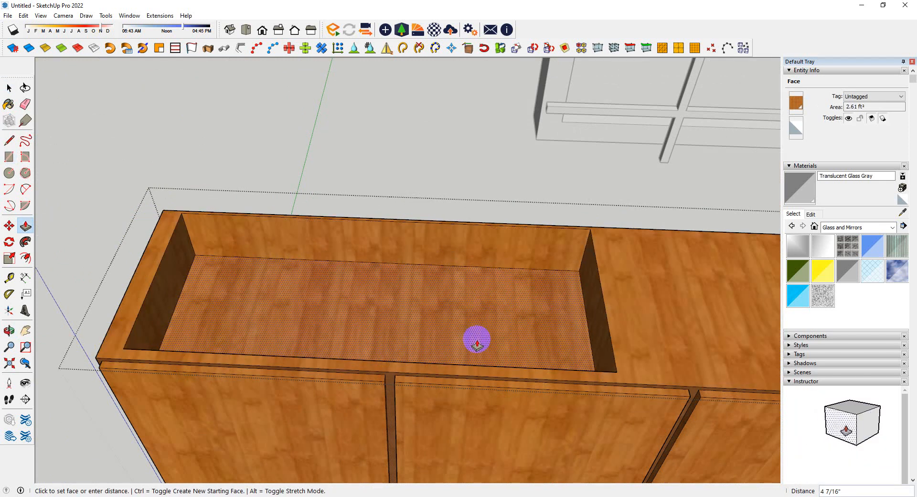
text(16)
key(Return)
scroll(402, 313, down, 2)
key(space)
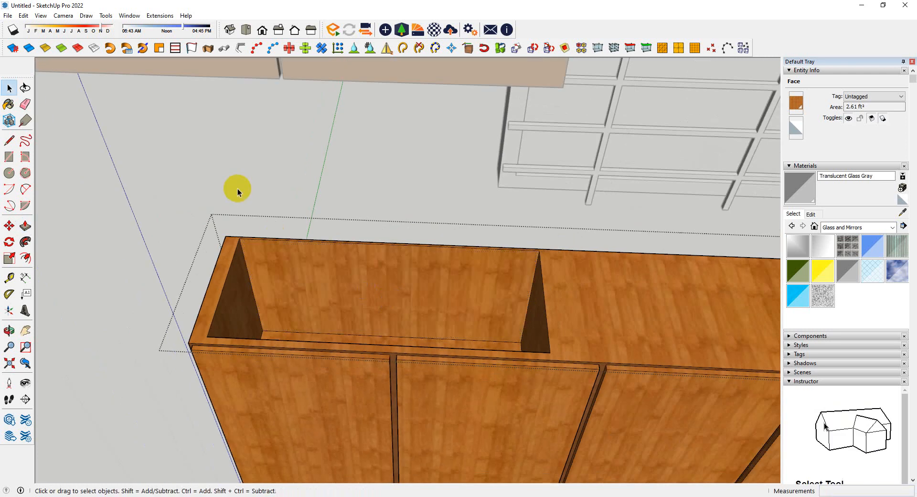
click(237, 188)
scroll(328, 205, down, 2)
- Unhide the last hidden object, the sink, over the countertop opening
click(40, 16)
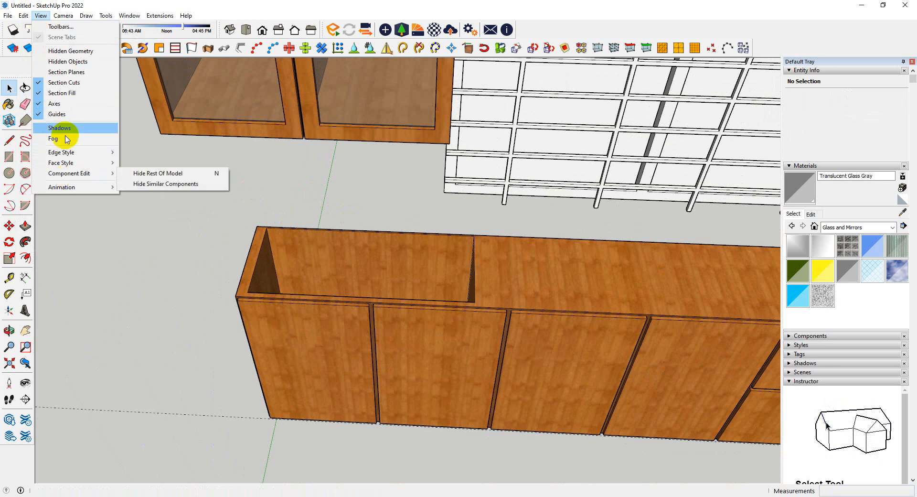
mouse_move(23, 15)
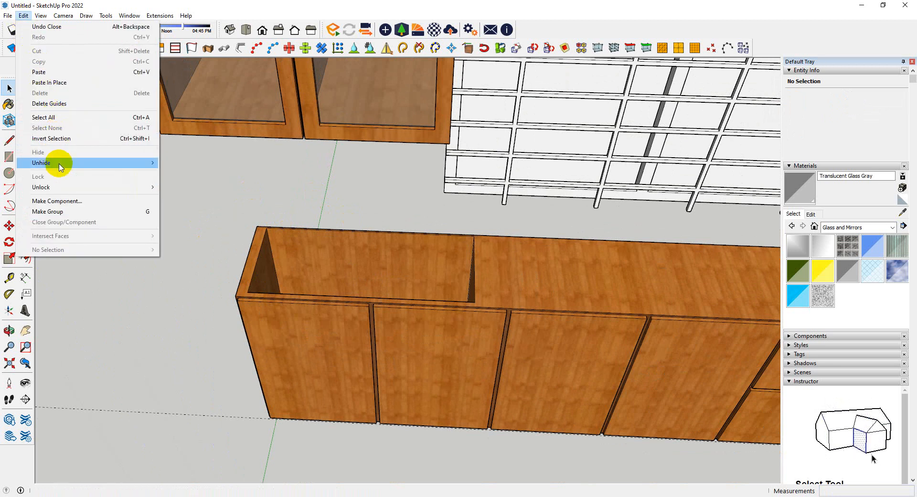
mouse_move(61, 167)
click(179, 174)
middle_drag(370, 327, 266, 351)
scroll(353, 330, down, 4)
scroll(411, 313, up, 5)
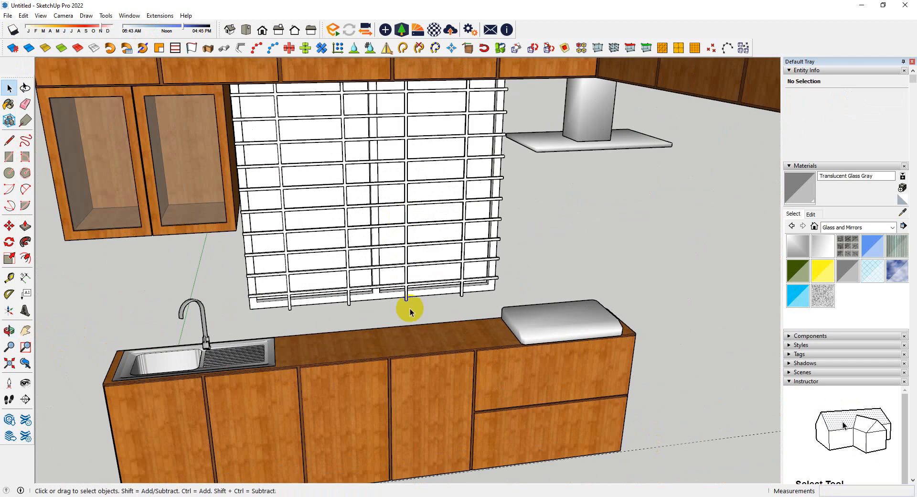
- Place Kitchen Appliance 013: Toaster from the Enscape Asset Library's kitchen accessories on the countertop beside the sink
scroll(372, 326, down, 4)
scroll(401, 331, up, 3)
scroll(401, 332, down, 3)
scroll(378, 344, up, 4)
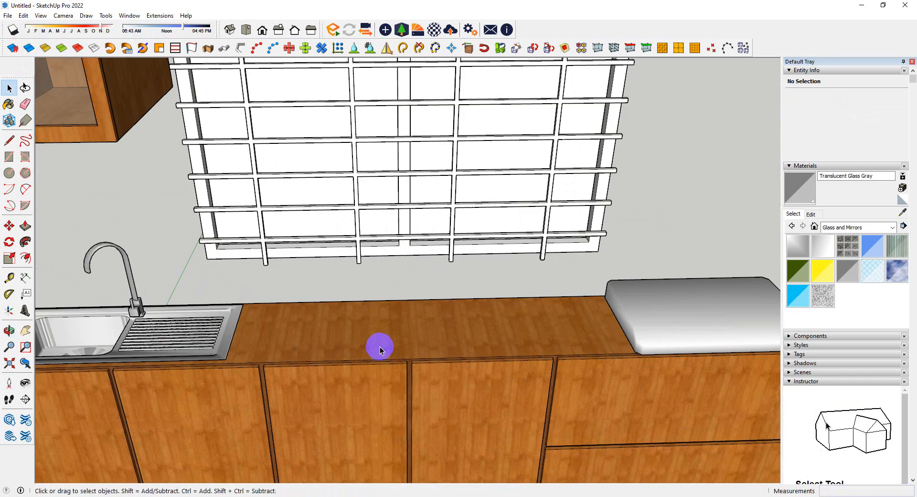
scroll(306, 247, up, 2)
click(401, 30)
scroll(342, 249, down, 8)
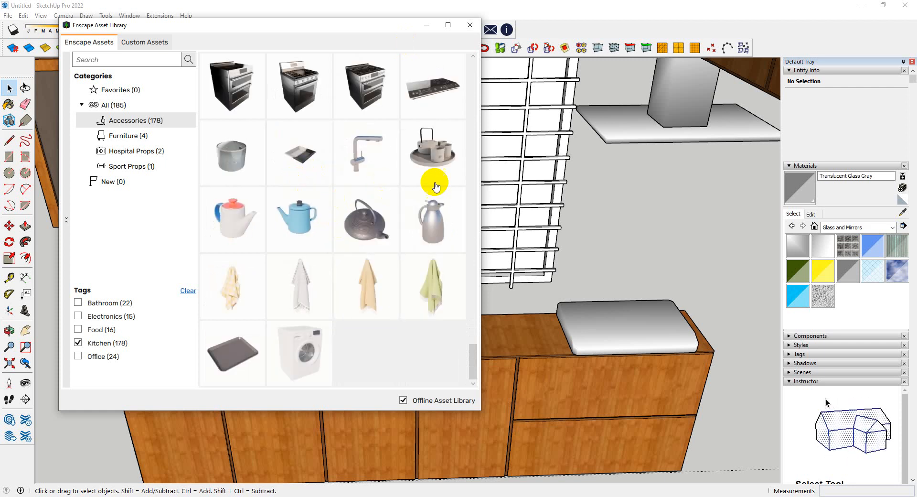
scroll(435, 160, up, 5)
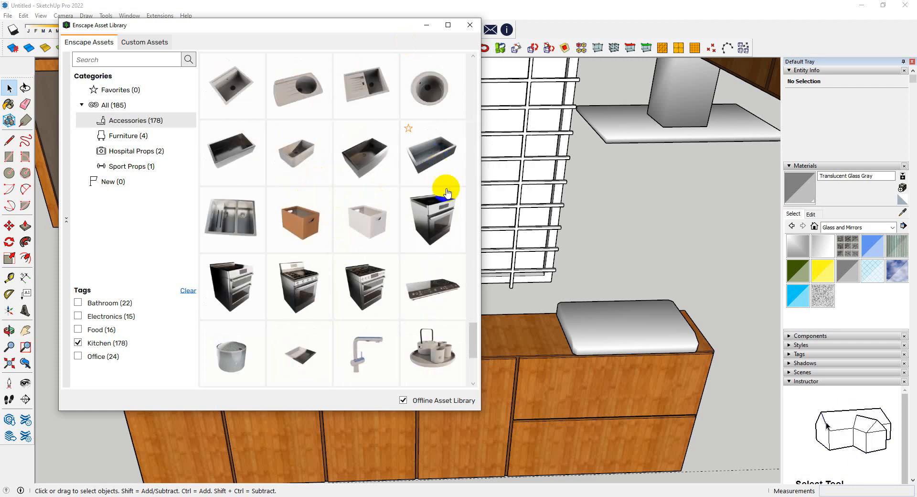
scroll(378, 201, up, 5)
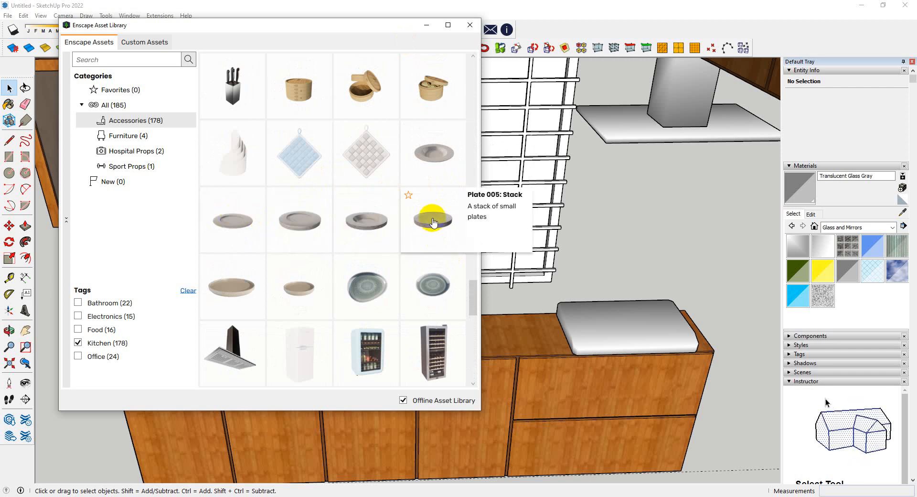
scroll(425, 215, up, 3)
scroll(427, 229, up, 2)
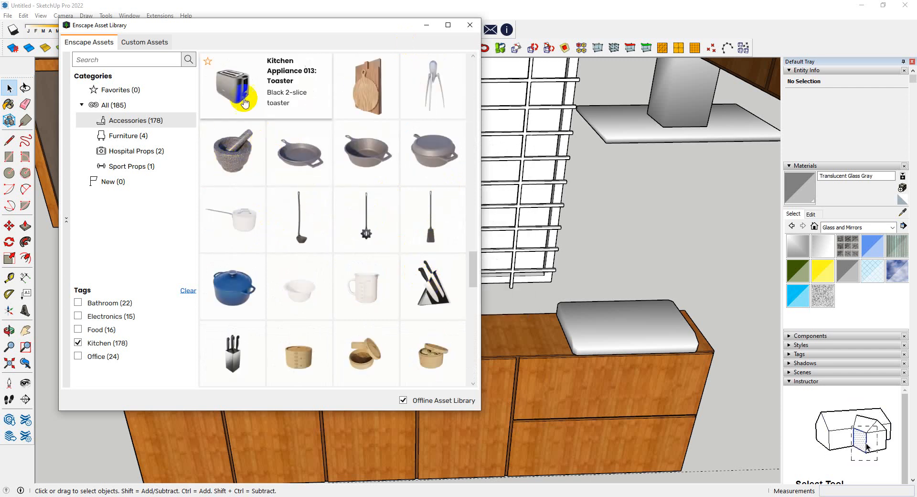
click(229, 76)
click(349, 338)
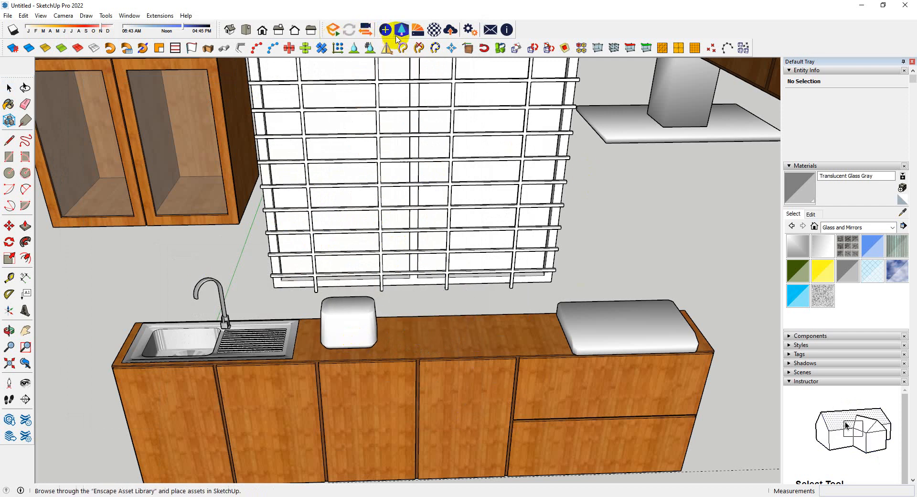
- Look through the Enscape Asset Library's kitchen accessories for further countertop items, and end the toaster placement
click(399, 33)
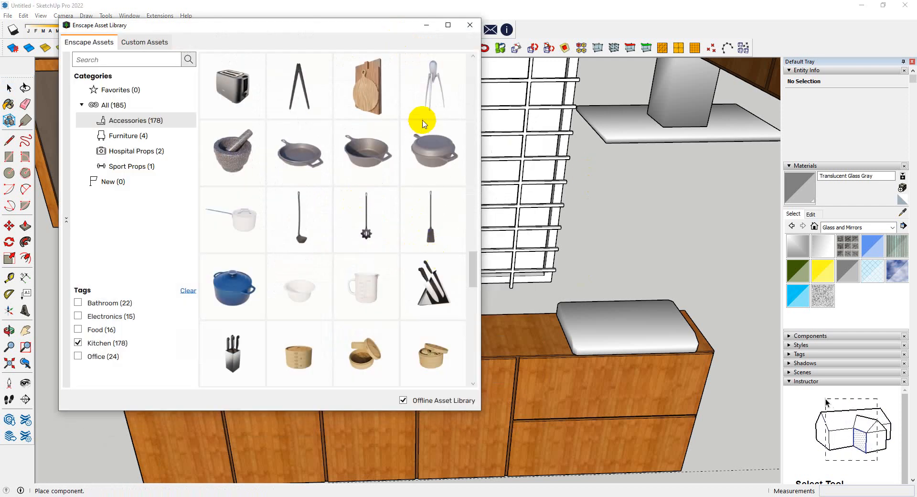
scroll(411, 223, down, 3)
scroll(412, 222, down, 3)
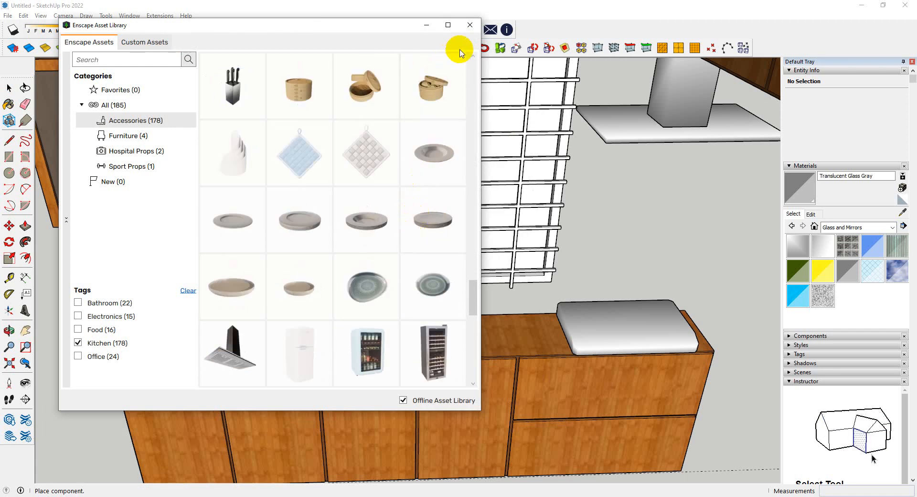
click(468, 29)
scroll(431, 288, down, 4)
middle_drag(431, 289, 479, 317)
scroll(448, 317, up, 4)
scroll(473, 302, up, 2)
scroll(483, 290, down, 3)
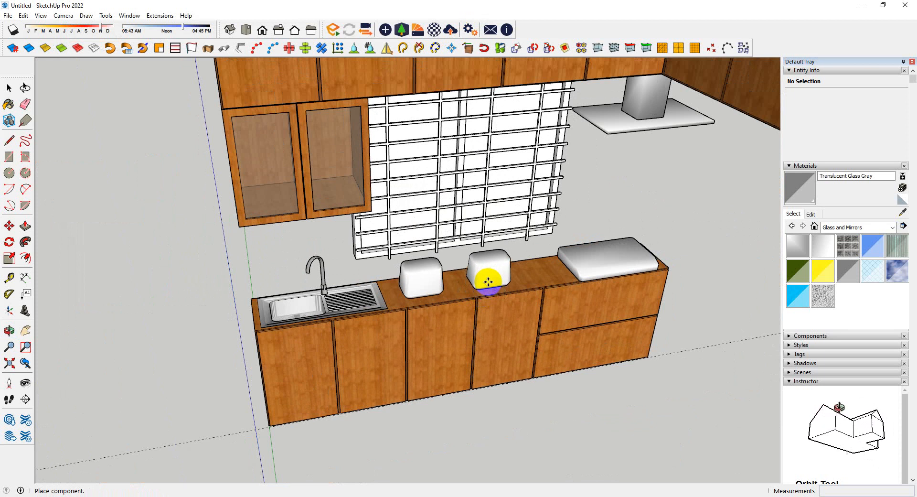
key(Escape)
scroll(478, 292, up, 5)
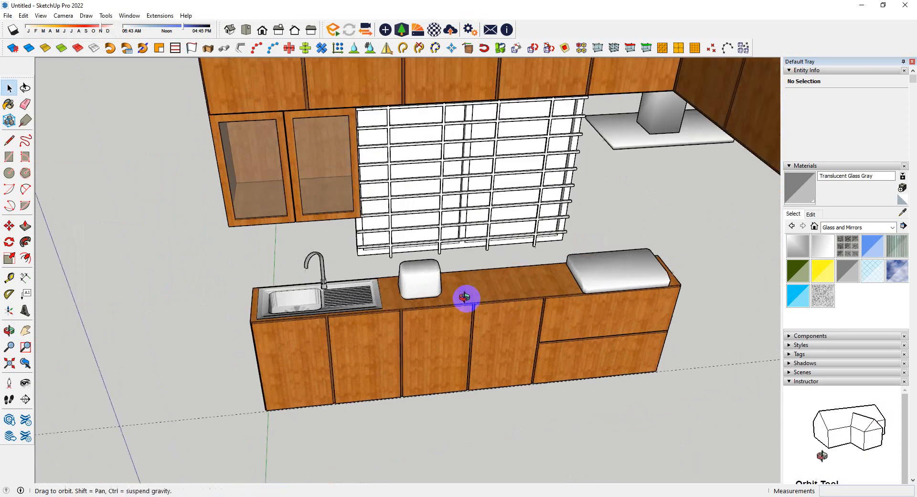
- Open the wall cabinet group for editing to reach the glass doors beside the window
click(430, 286)
scroll(437, 294, down, 5)
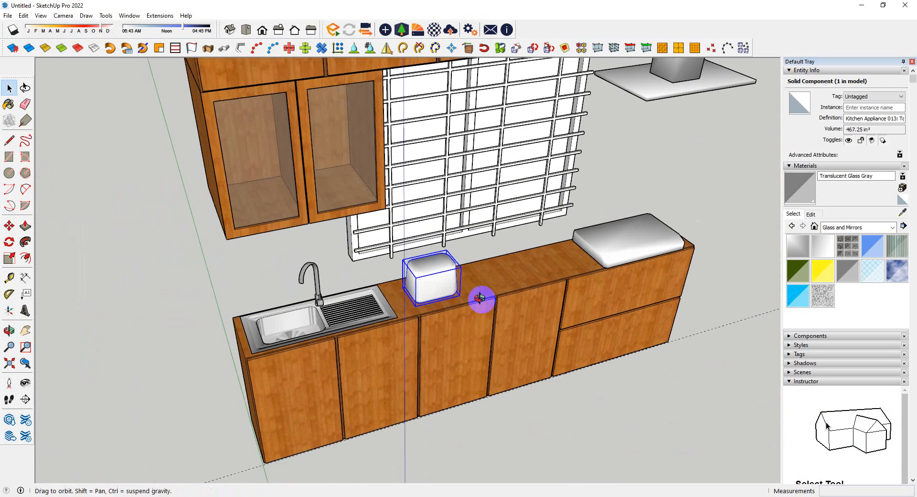
scroll(266, 168, up, 2)
scroll(267, 168, up, 3)
click(303, 221)
scroll(304, 222, down, 3)
middle_drag(410, 257, 348, 221)
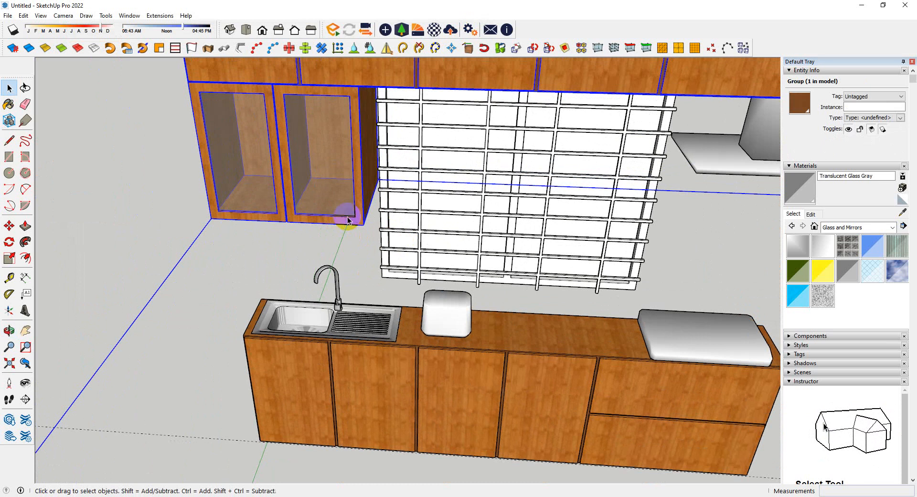
double_click(348, 220)
scroll(355, 213, down, 3)
scroll(378, 217, up, 6)
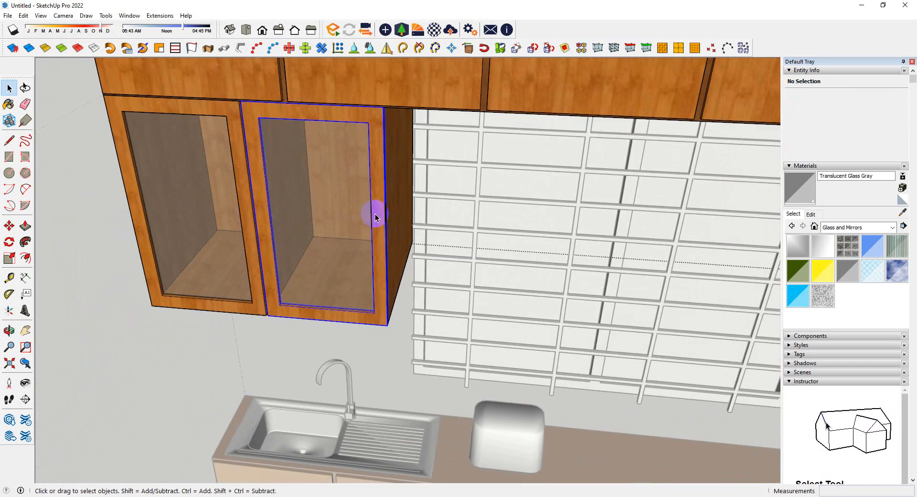
- Try to swing the glass cabinet door nearest the window open with Rotate about its outer lower corner
click(375, 217)
scroll(377, 216, down, 3)
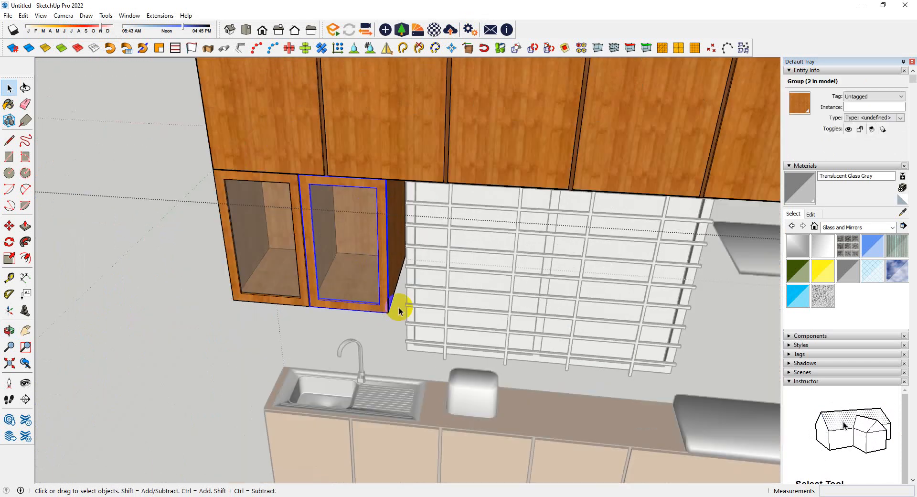
click(403, 143)
click(403, 143)
scroll(368, 286, up, 3)
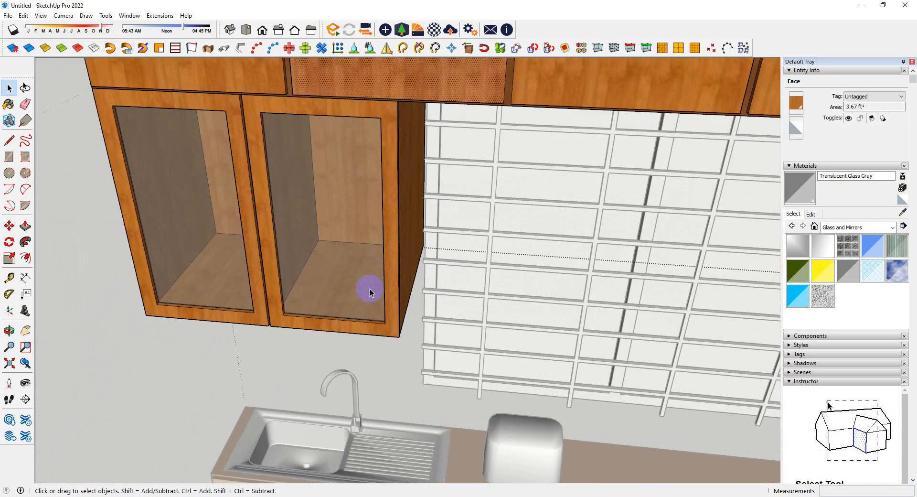
click(375, 317)
middle_drag(374, 321, 382, 327)
key(q)
scroll(375, 334, up, 3)
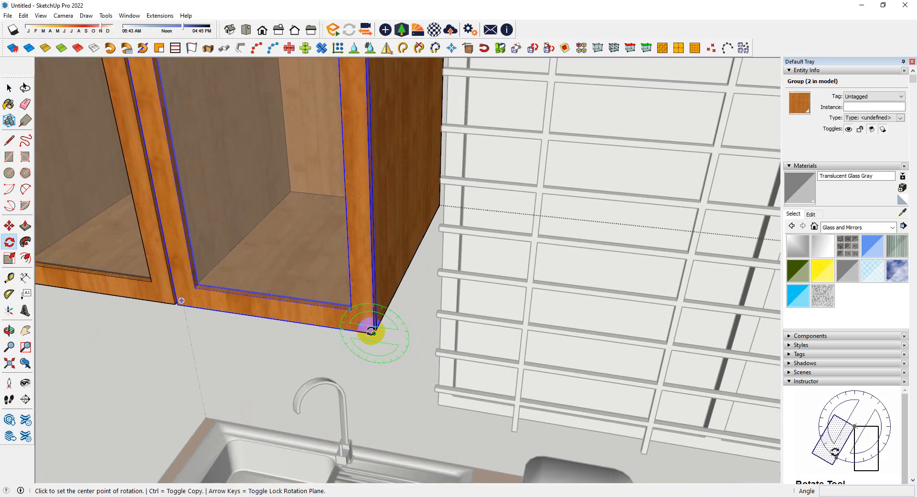
scroll(375, 335, down, 2)
click(375, 335)
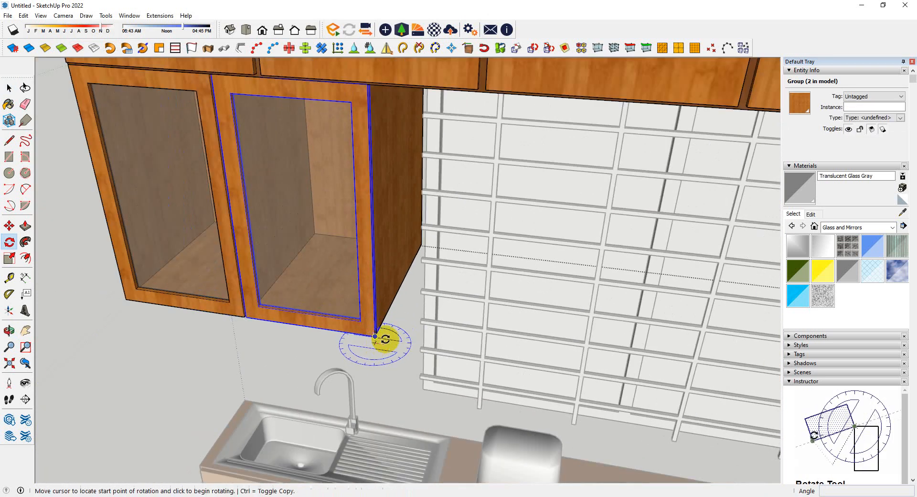
click(399, 310)
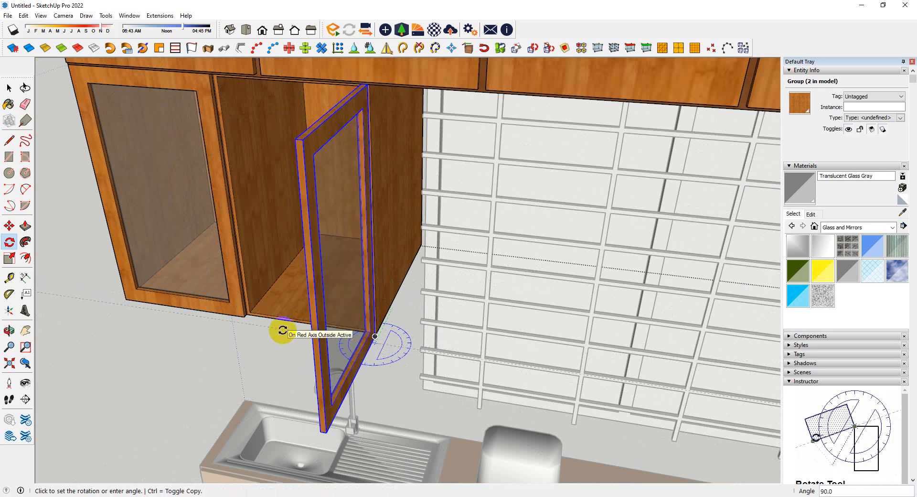
click(334, 302)
- Undo the glass door's rotation and leave the wall cabinet group
scroll(421, 315, down, 4)
middle_drag(534, 266, 463, 253)
scroll(535, 276, down, 3)
scroll(567, 257, down, 3)
scroll(497, 225, up, 5)
mouse_move(497, 225)
middle_down()
mouse_move(483, 251)
mouse_move(483, 234)
middle_up()
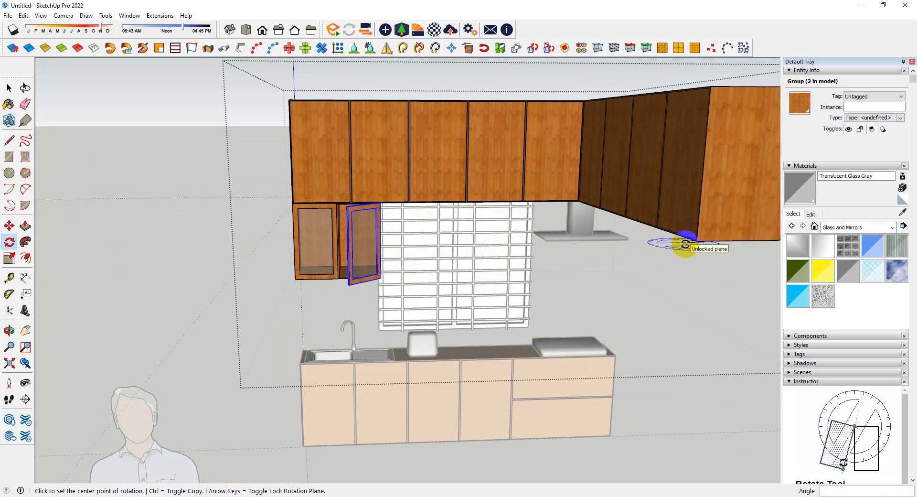
scroll(398, 178, up, 3)
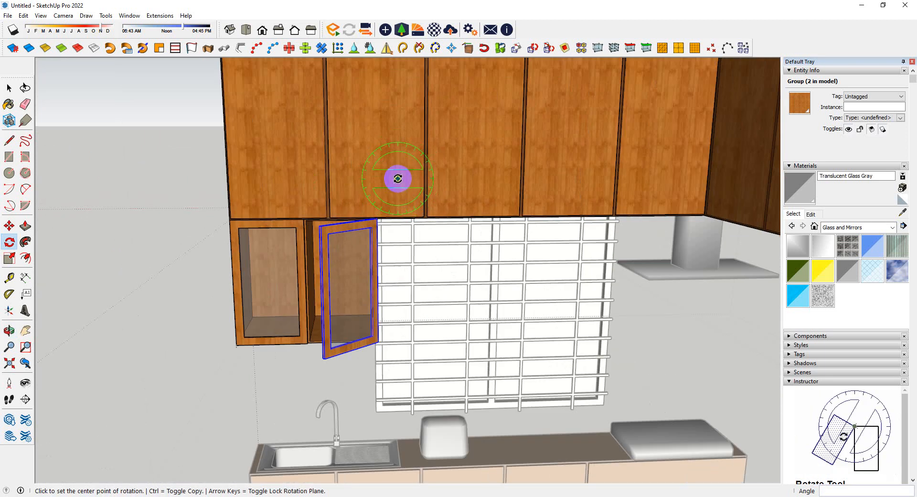
key(space)
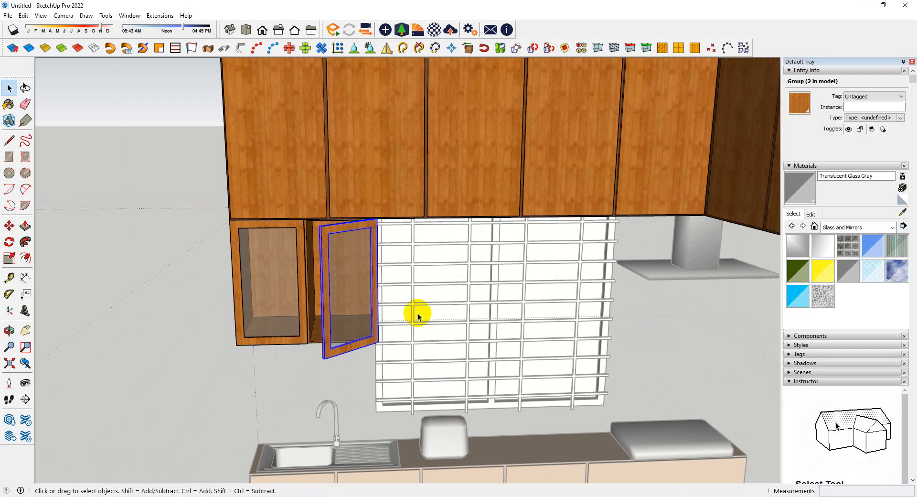
mouse_move(372, 333)
middle_down()
mouse_move(364, 348)
mouse_move(579, 358)
mouse_move(415, 364)
middle_up()
key(ctrl+z)
scroll(422, 351, down, 3)
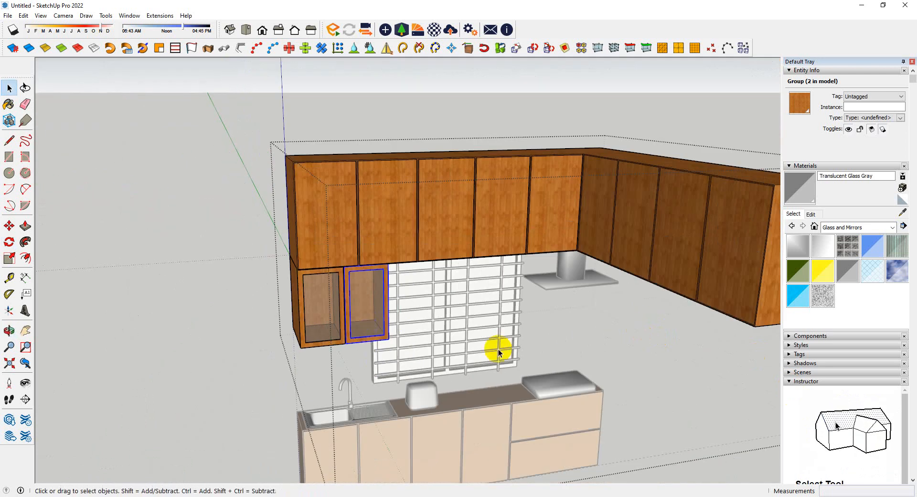
middle_drag(498, 348, 431, 405)
scroll(431, 405, up, 4)
scroll(482, 368, down, 2)
scroll(480, 395, up, 6)
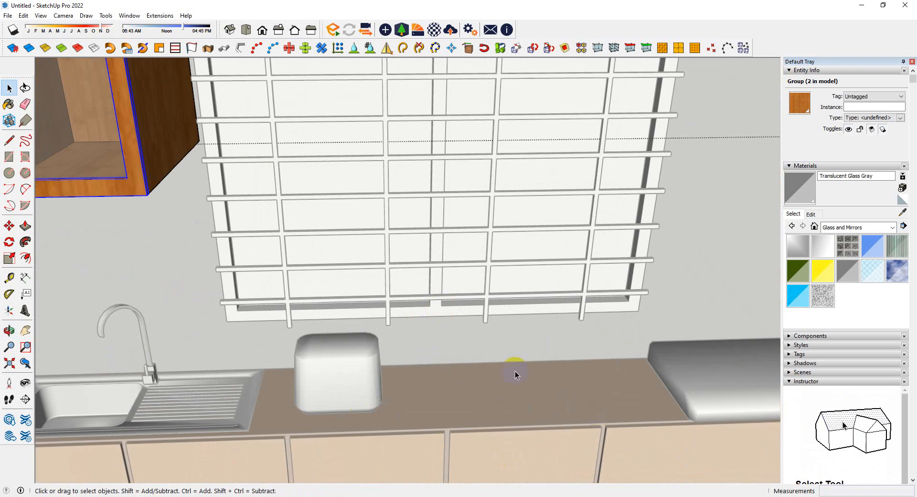
click(754, 271)
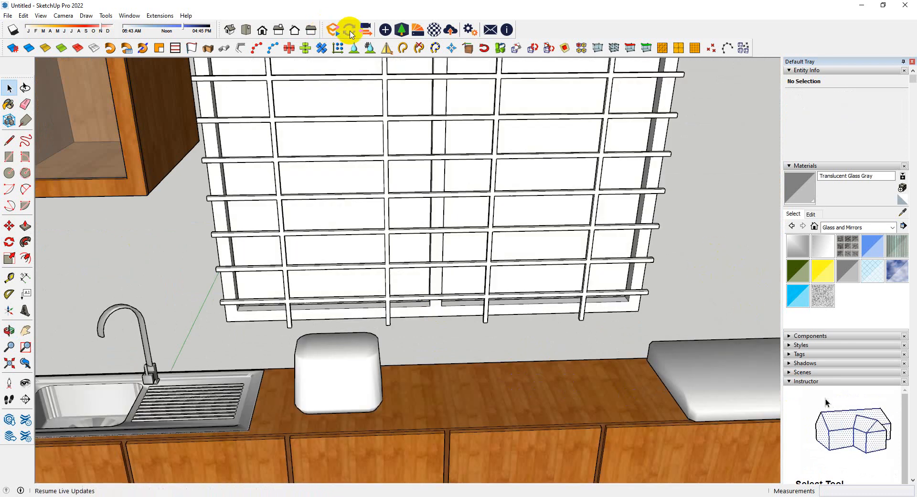
- Filter the Enscape Asset Library to Accessories with the Kitchen and Electronics tags
click(401, 29)
scroll(363, 196, down, 10)
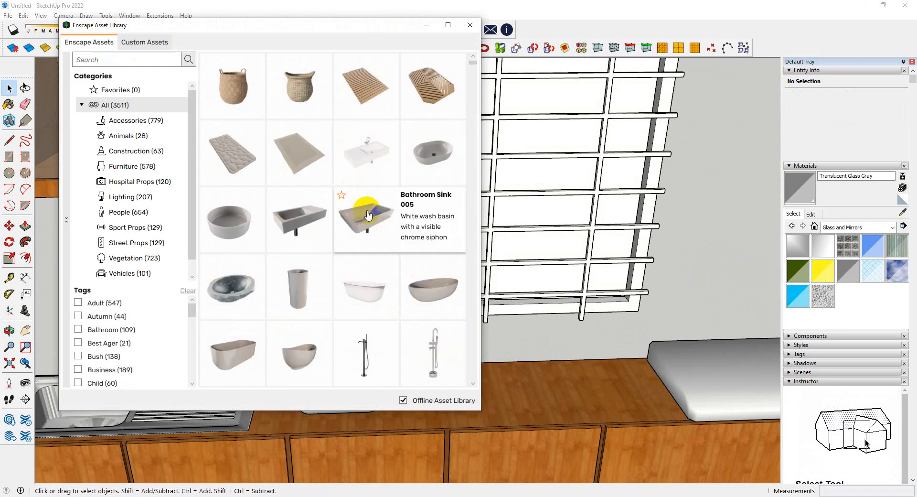
scroll(375, 143, down, 10)
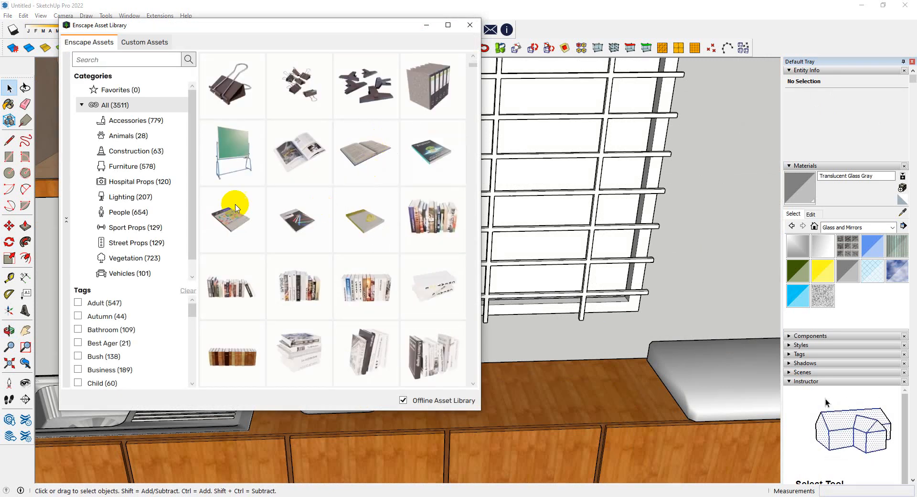
scroll(358, 143, down, 5)
click(119, 125)
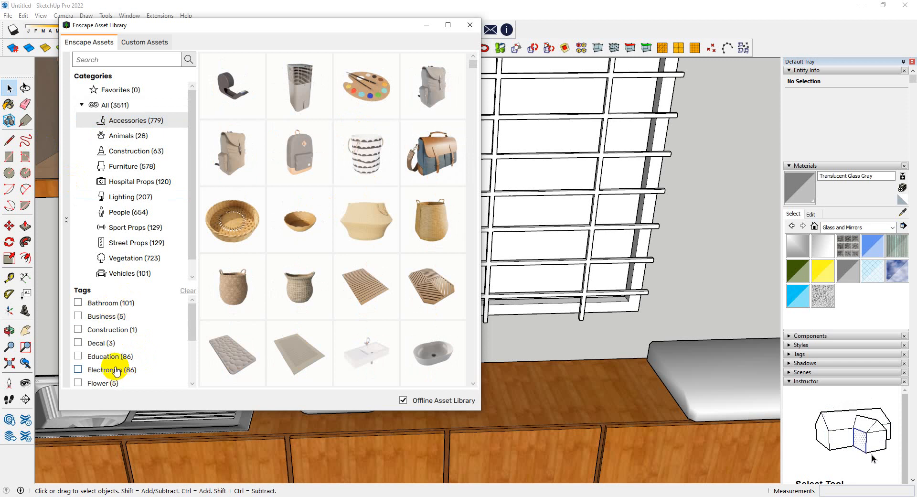
scroll(105, 356, down, 2)
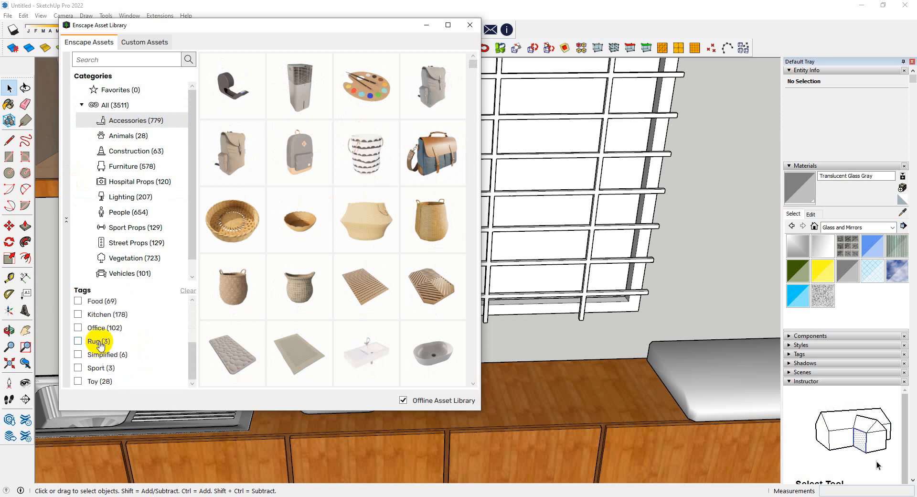
click(106, 318)
click(95, 316)
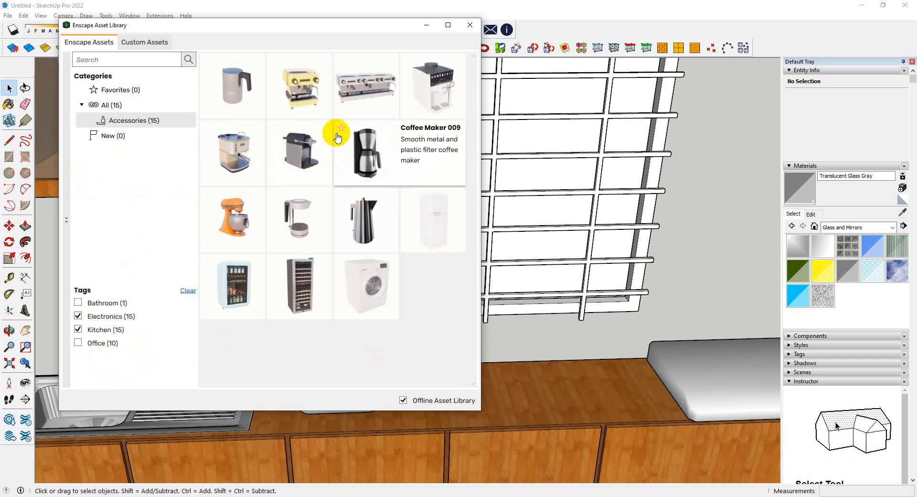
- Place a jug-shaped electric kitchen appliance on the countertop between the toaster and the stove
click(337, 137)
click(435, 398)
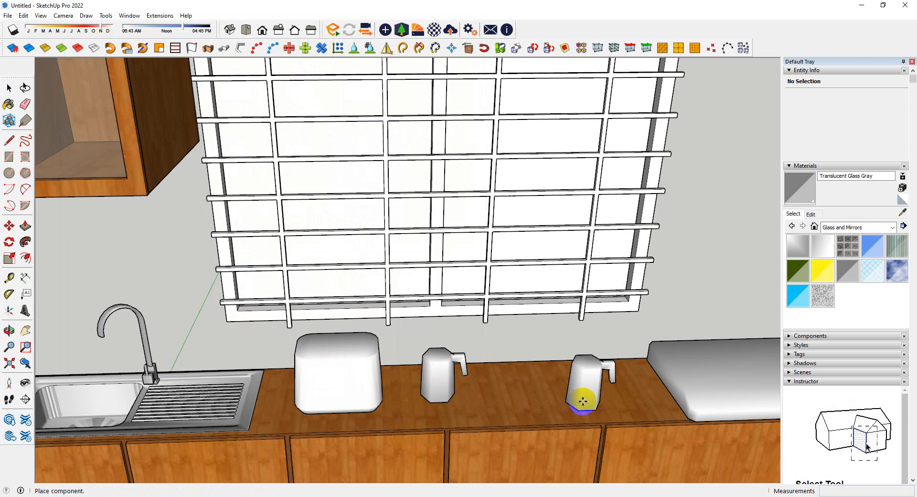
scroll(491, 238, down, 4)
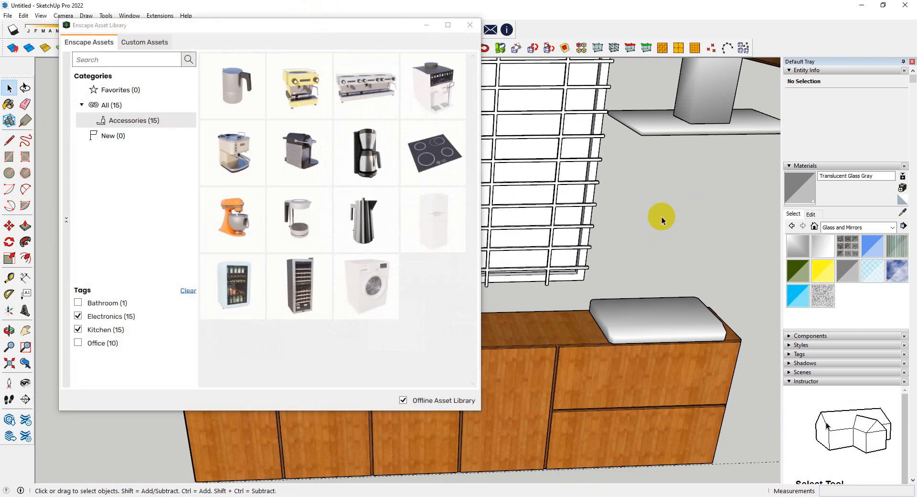
- Remove the Electronics filter, place a brown bowl on the countertop next to the jug-shaped appliance, and close the asset library
mouse_move(381, 147)
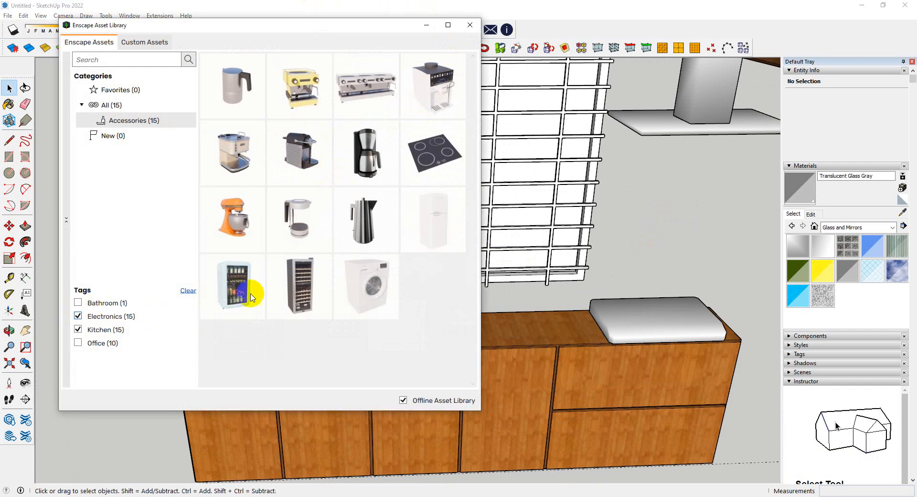
click(78, 316)
click(353, 237)
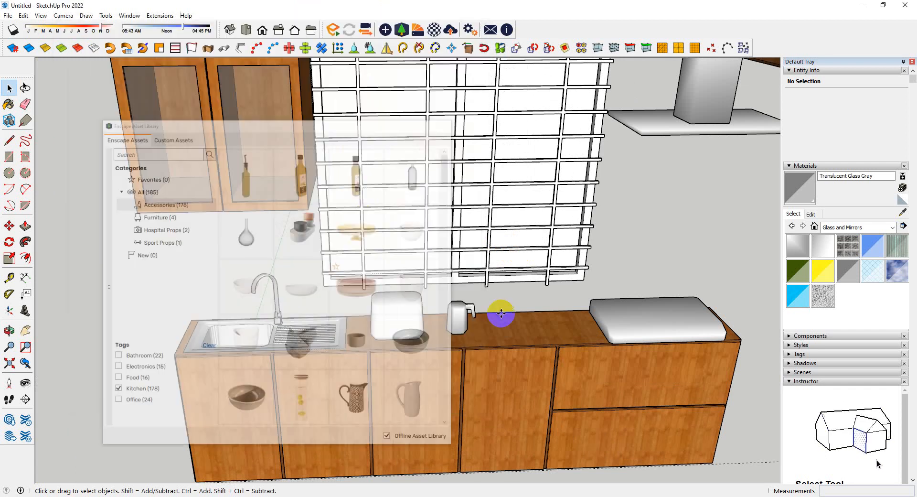
click(505, 323)
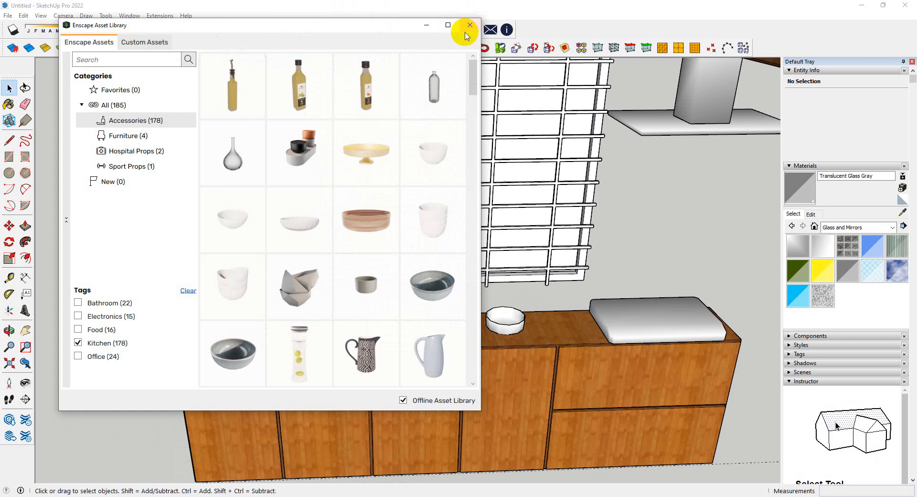
click(467, 19)
- Unhide all hidden geometry so the room's walls and ceiling surround the kitchen
key(shift+z)
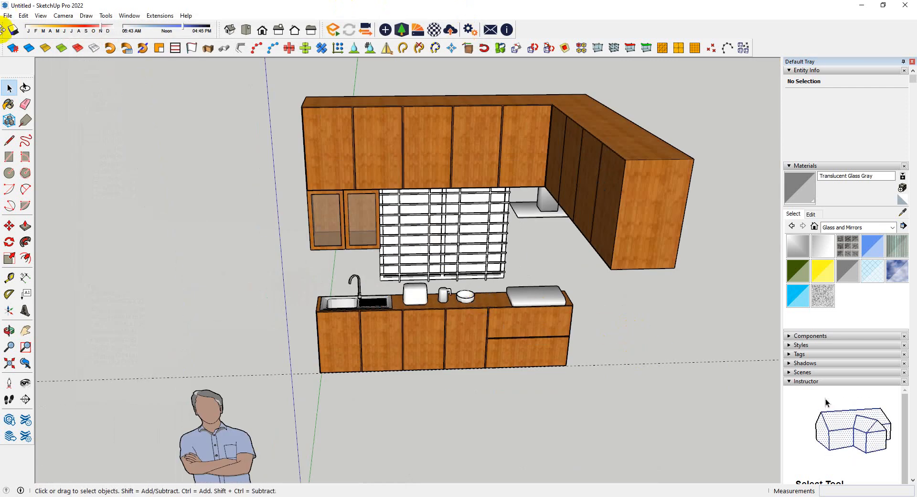
click(24, 17)
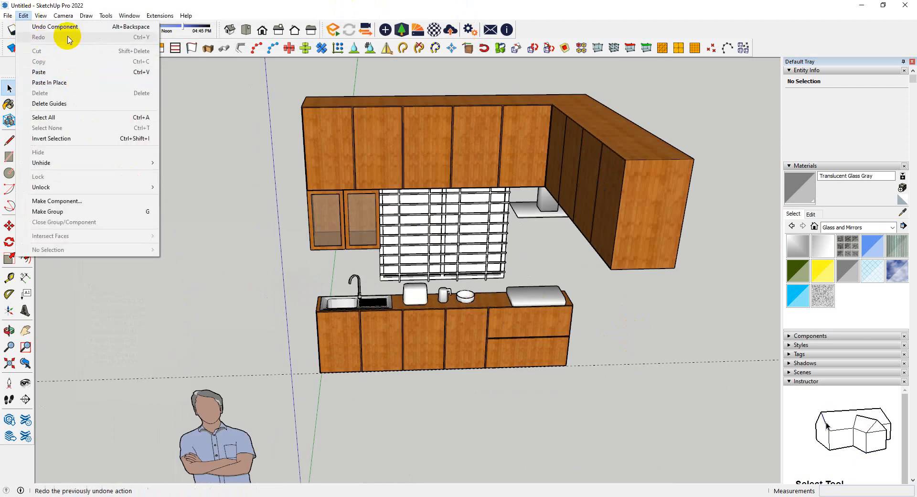
mouse_move(67, 163)
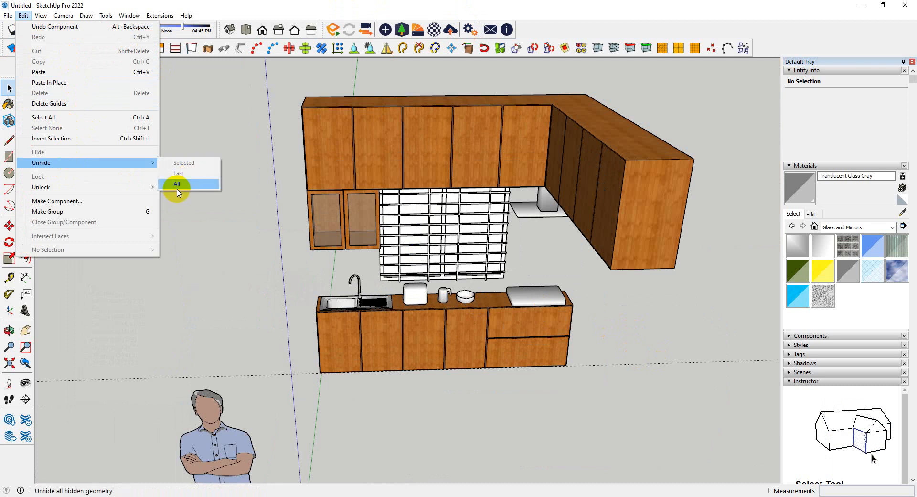
click(180, 185)
- Hide the room's inner ceiling face to look down into the kitchen
scroll(451, 249, down, 4)
middle_drag(451, 250, 535, 239)
scroll(415, 354, up, 4)
scroll(493, 377, up, 3)
scroll(67, 311, up, 1)
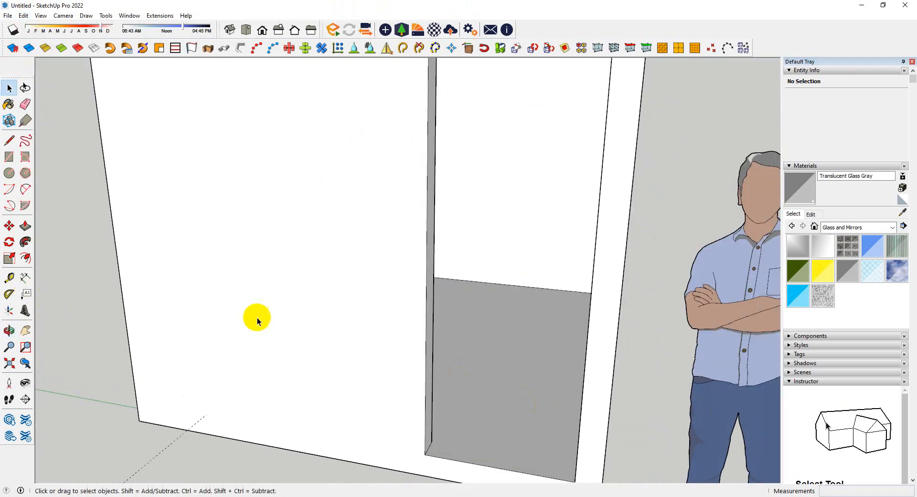
scroll(374, 333, down, 1)
scroll(375, 332, down, 5)
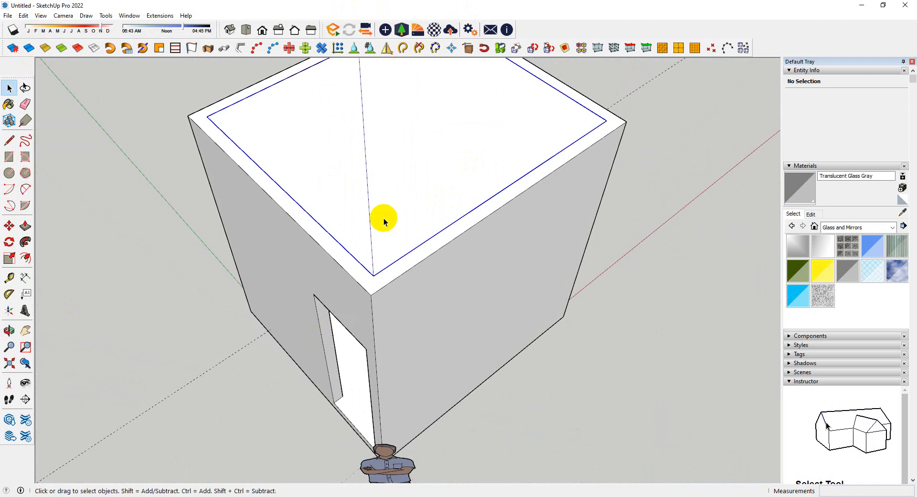
right_click(394, 218)
click(408, 249)
middle_drag(419, 246, 390, 353)
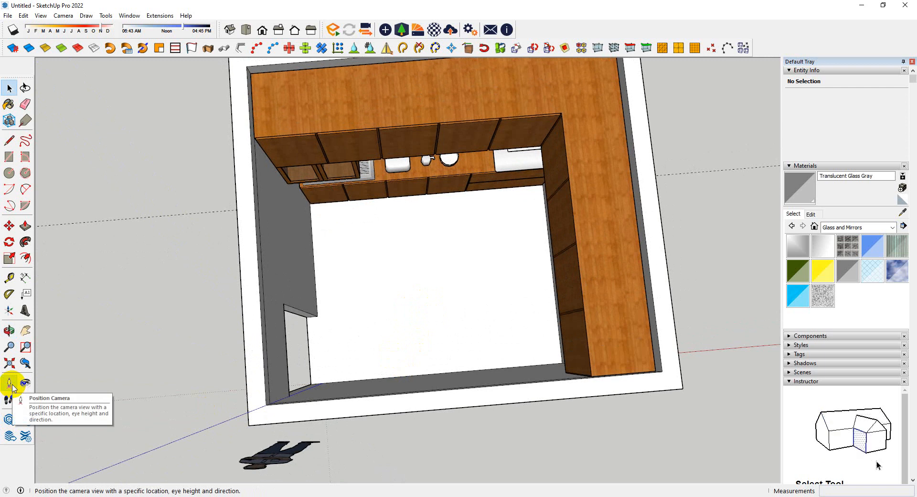
key(Print)
drag(1, 375, 37, 337)
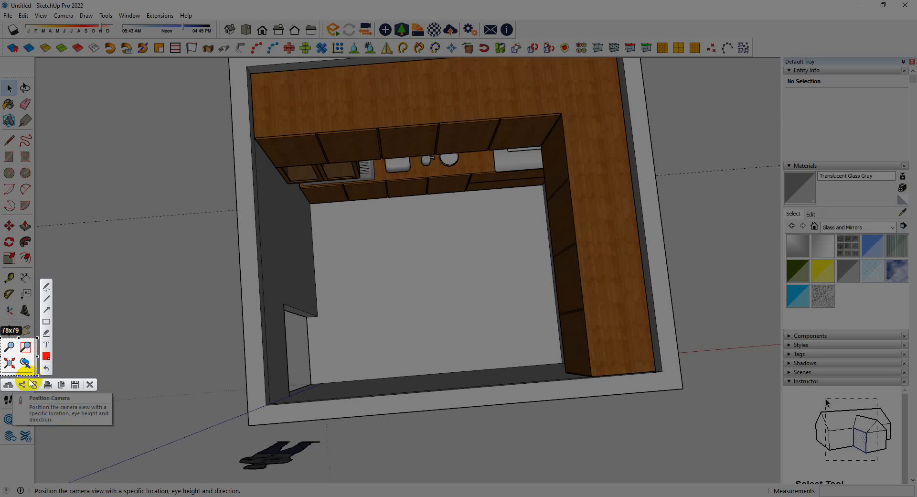
drag(17, 376, 23, 409)
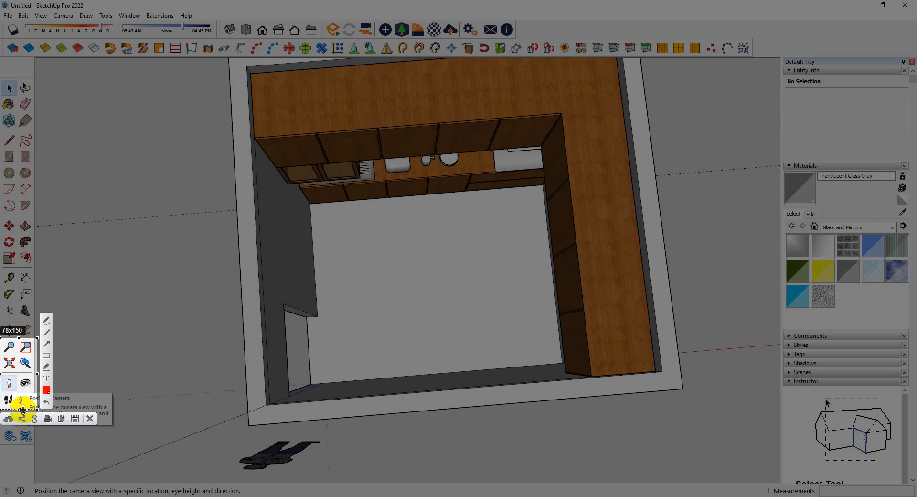
click(89, 420)
- Position the camera on the kitchen floor just inside the room, near the doorway opening
click(10, 382)
click(352, 399)
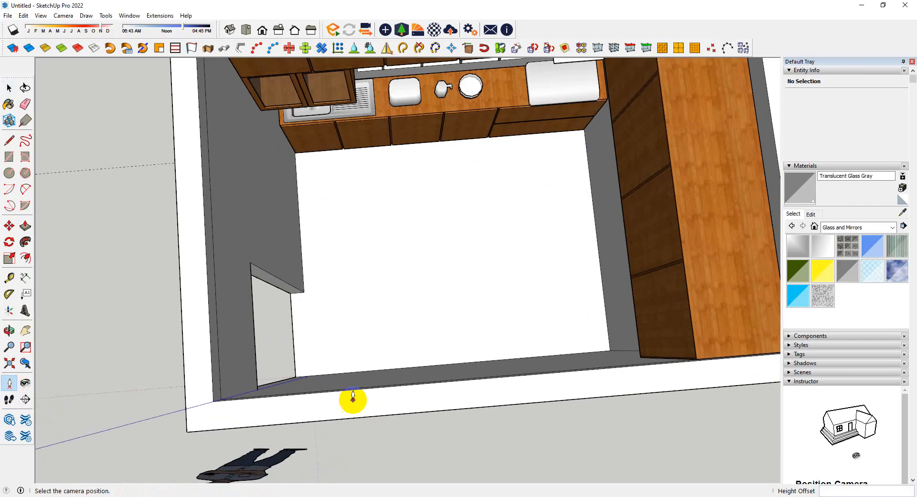
click(321, 366)
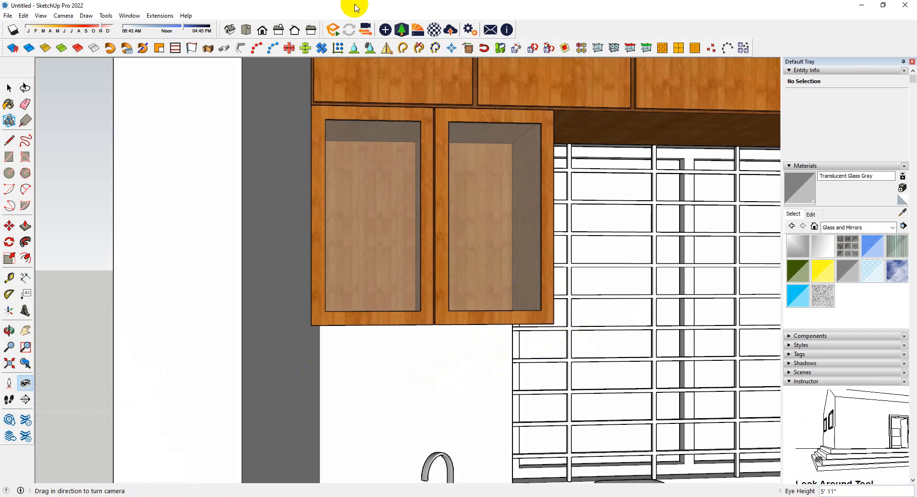
- Display the Measurements toolbar and float it over the drawing area
right_click(356, 29)
click(387, 194)
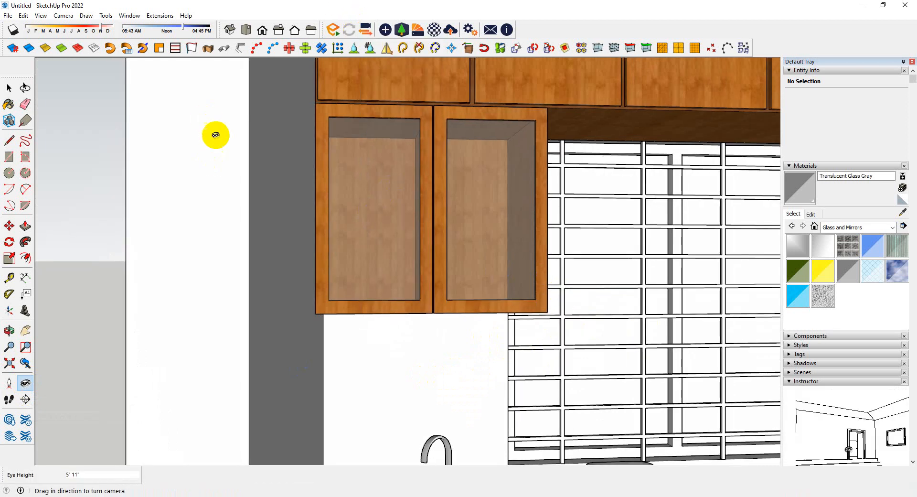
drag(28, 476, 241, 207)
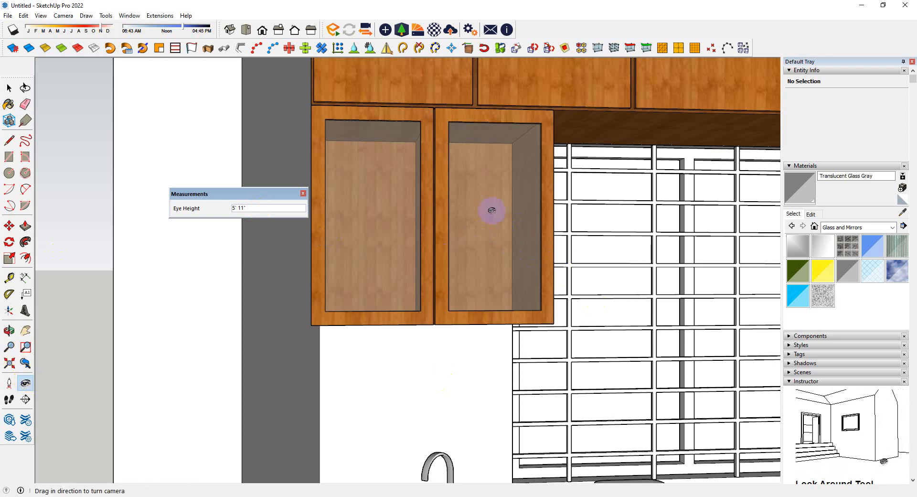
- Turn the camera toward the sink and window wall, with eye height 5' and a field of view of 45 degrees
drag(492, 210, 679, 236)
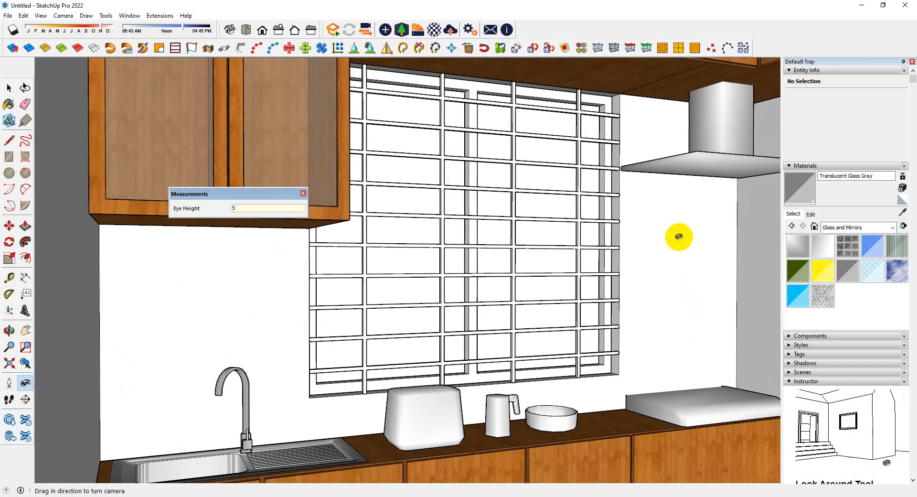
click(9, 351)
drag(553, 180, 351, 277)
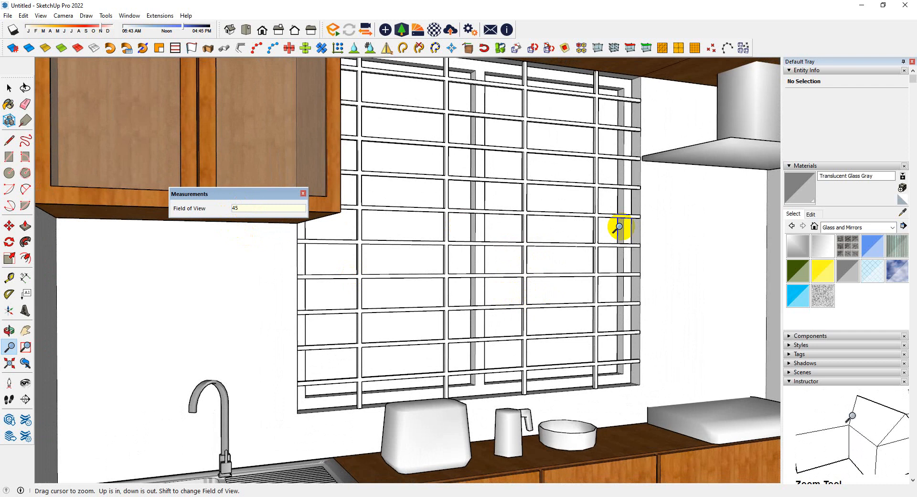
key(Return)
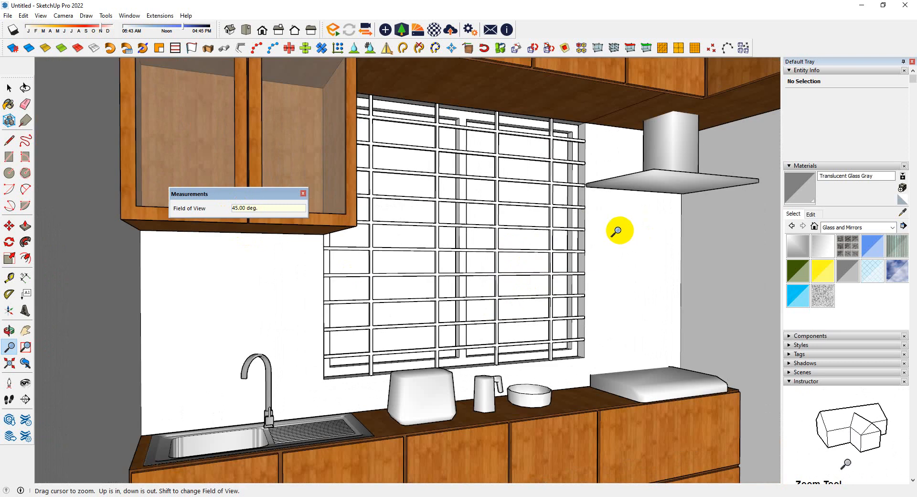
- Move the camera back from the window wall and set the field of view to 50 degrees
mouse_move(616, 231)
mouse_down()
mouse_move(610, 253)
mouse_move(612, 187)
mouse_up()
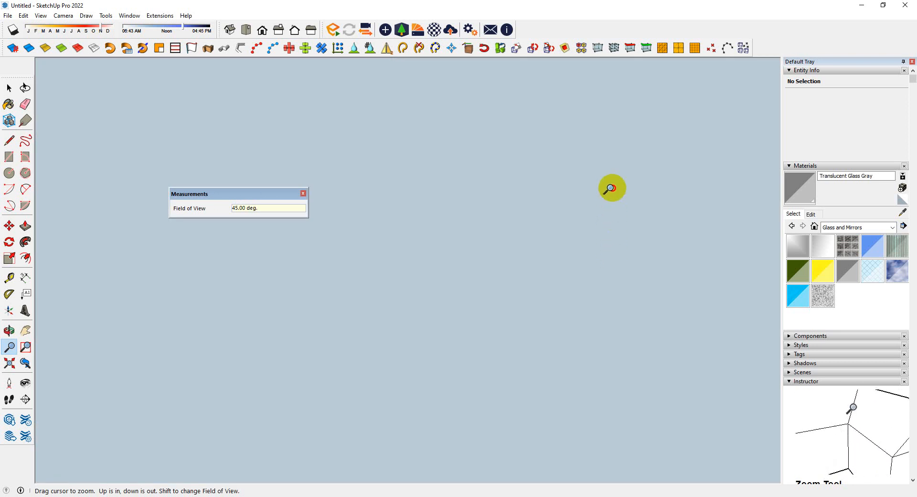
mouse_move(611, 130)
mouse_down()
mouse_move(608, 285)
mouse_move(607, 256)
mouse_up()
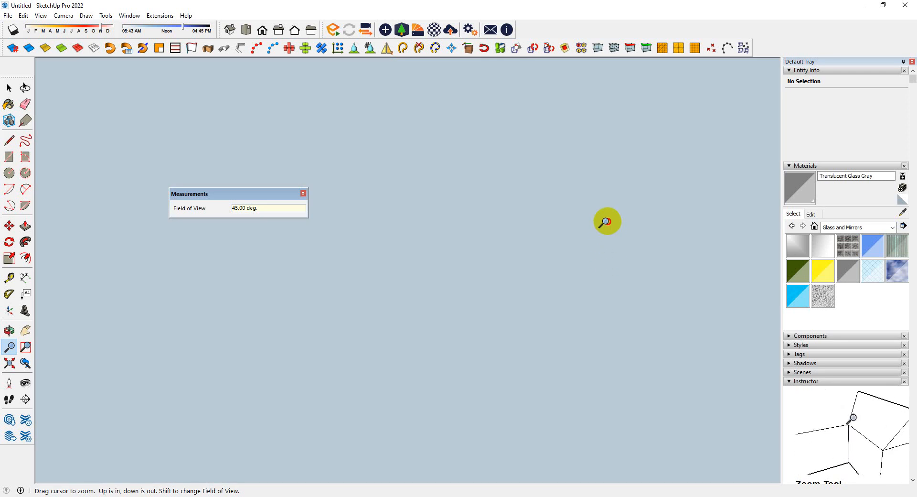
drag(604, 197, 590, 234)
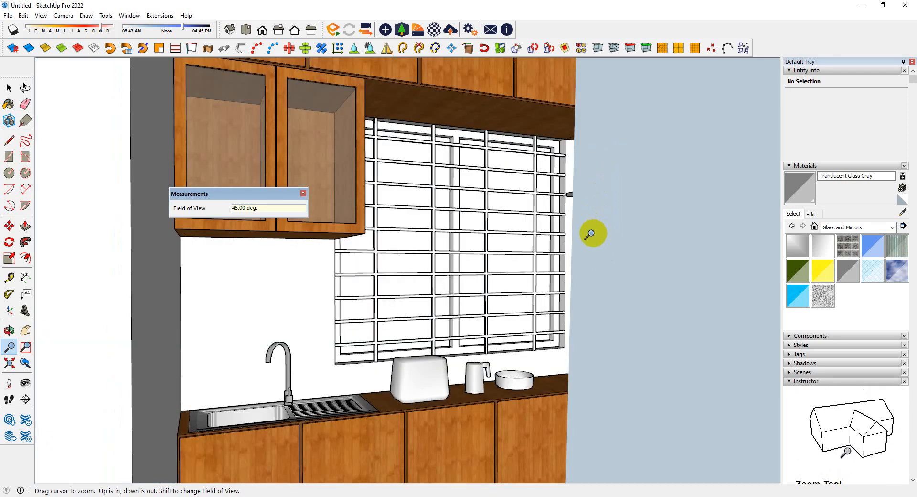
key(Return)
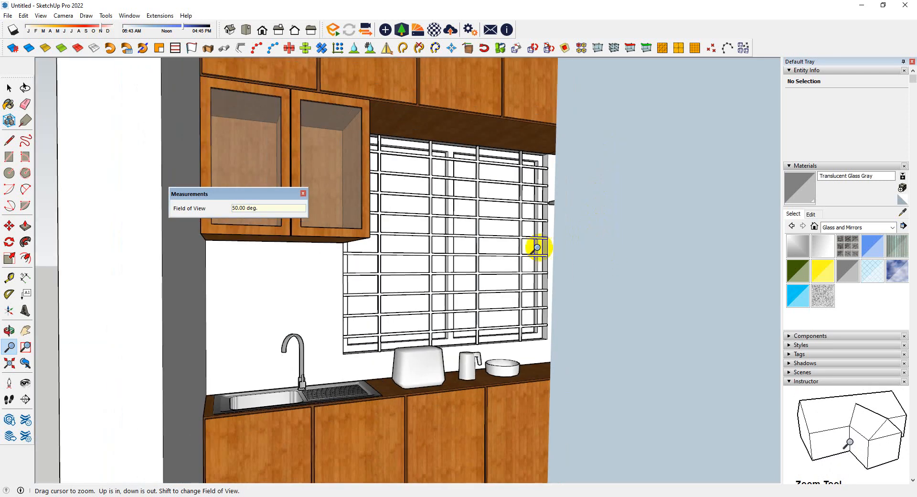
- Aim the camera lower at the base cabinets, bring the stove and hood into view, and set the field of view to 60 degrees
click(25, 383)
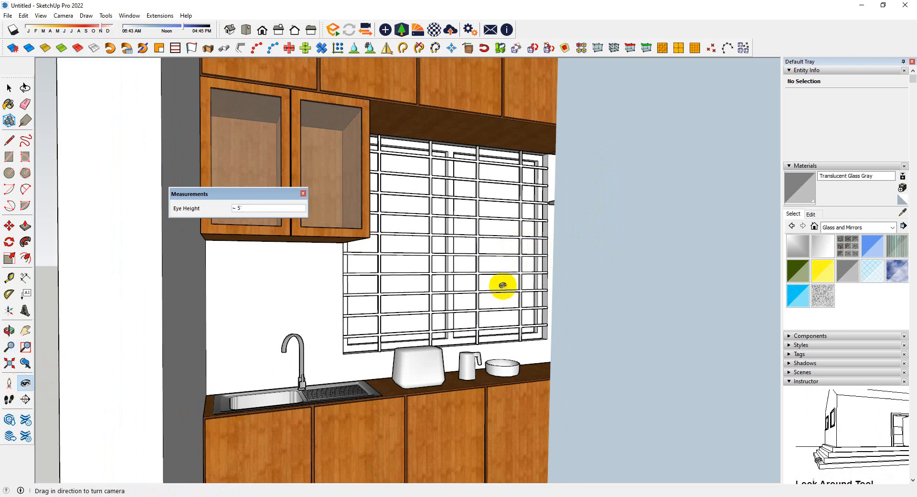
drag(500, 286, 541, 318)
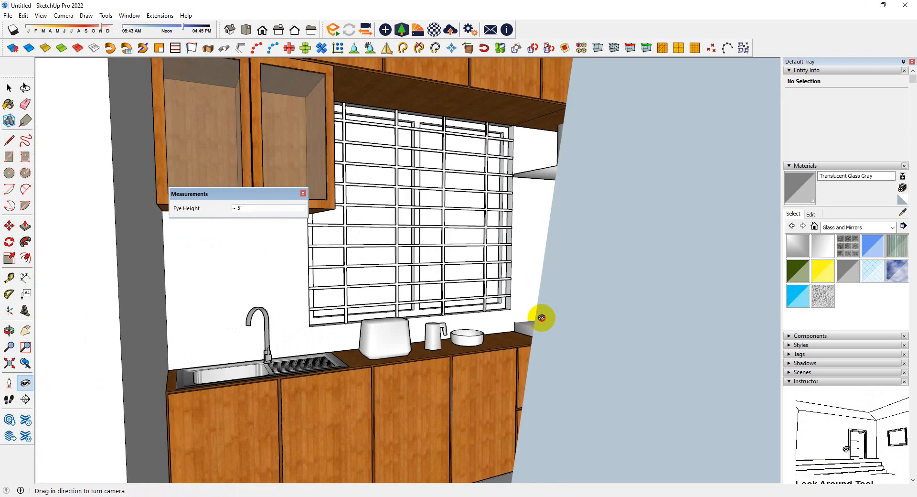
click(9, 346)
drag(457, 309, 459, 290)
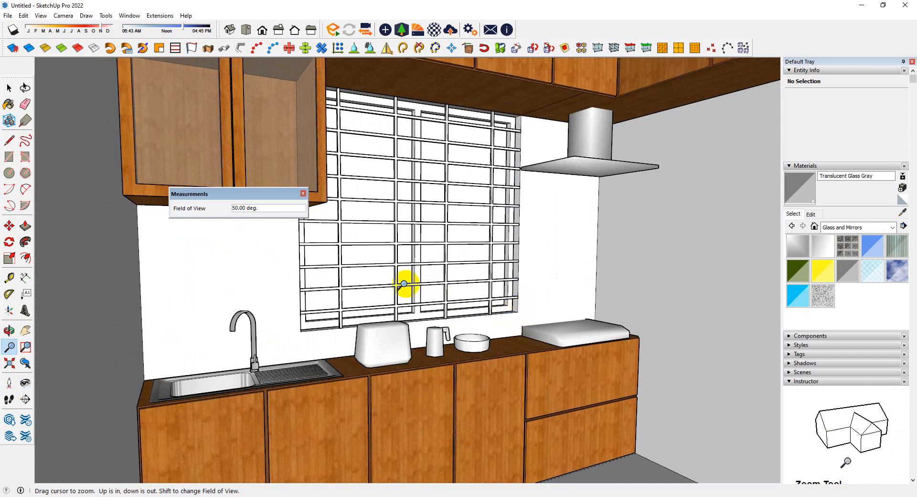
scroll(404, 283, down, 3)
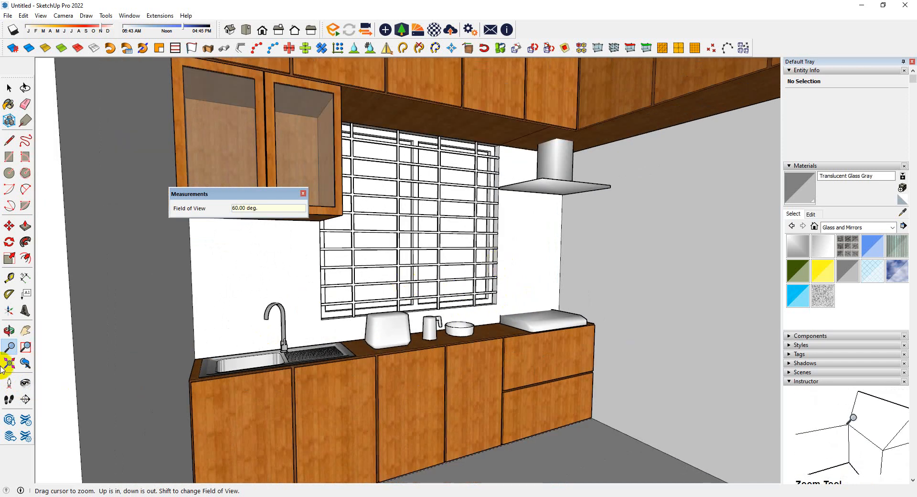
- Tilt the camera up and shift the view to frame the wall cabinets, hood, window and countertop together
click(25, 383)
drag(533, 316, 523, 233)
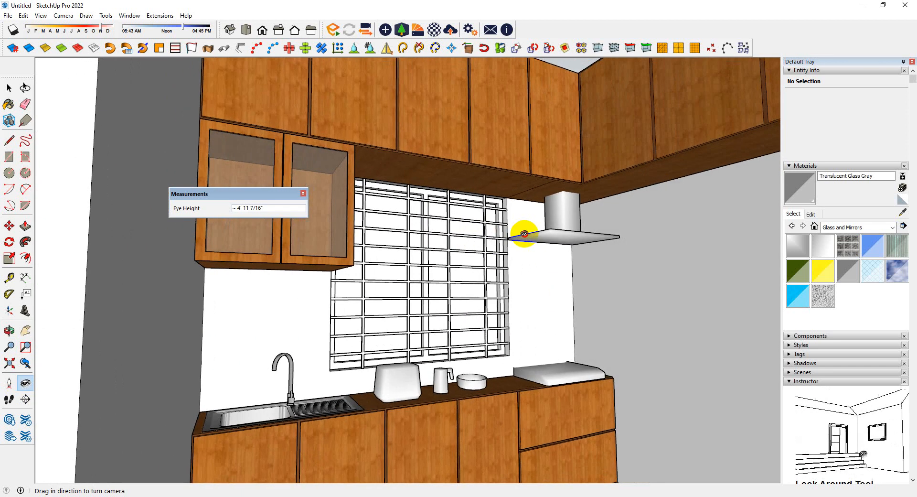
click(25, 329)
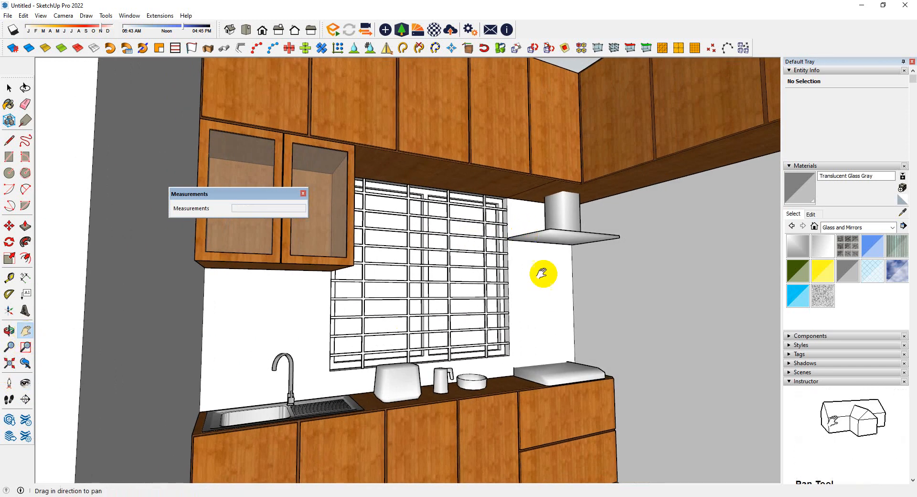
drag(540, 272, 512, 273)
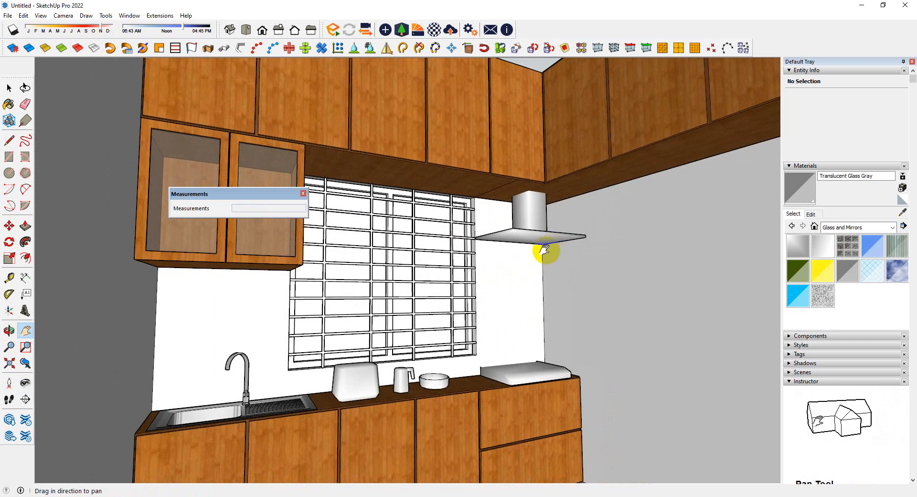
- Unhide the room's hidden ceiling face
click(67, 15)
mouse_move(23, 16)
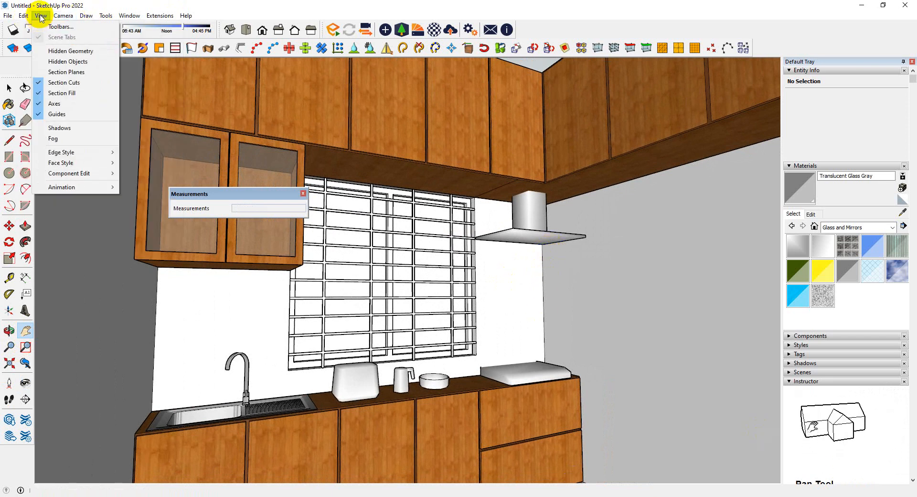
mouse_move(77, 187)
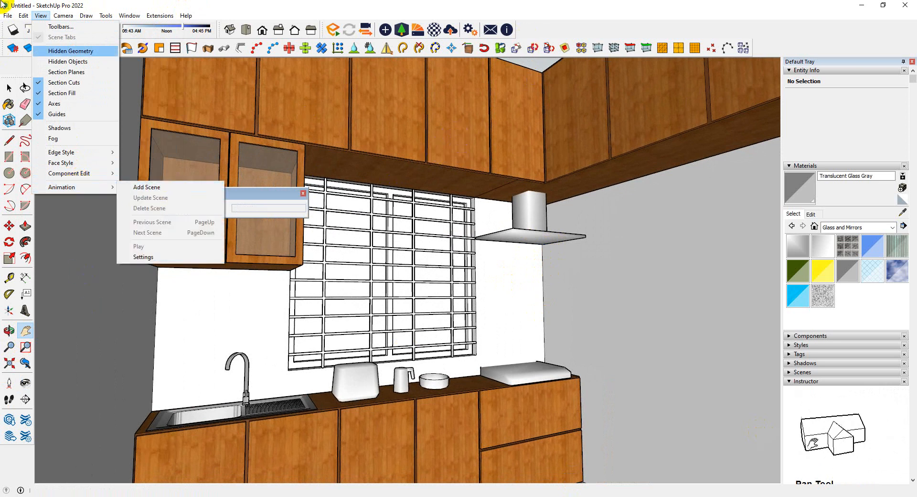
mouse_move(64, 163)
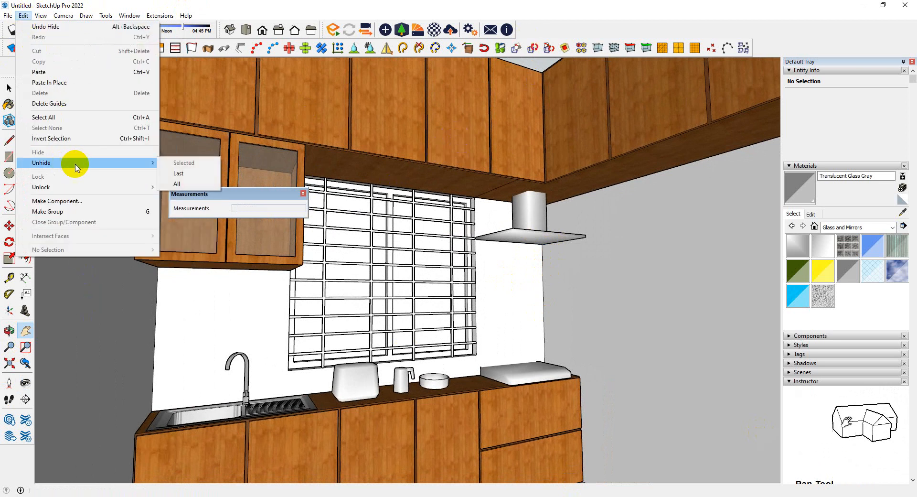
click(167, 179)
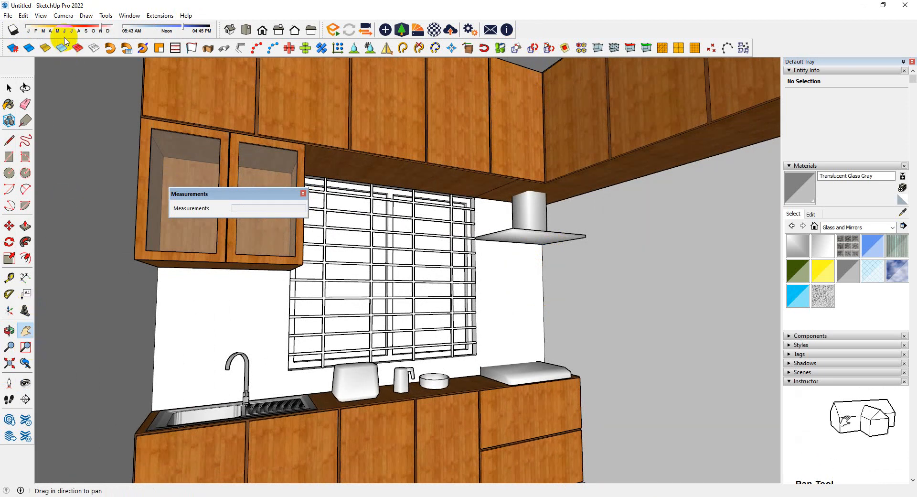
- Save the current interior view as a new scene
click(41, 16)
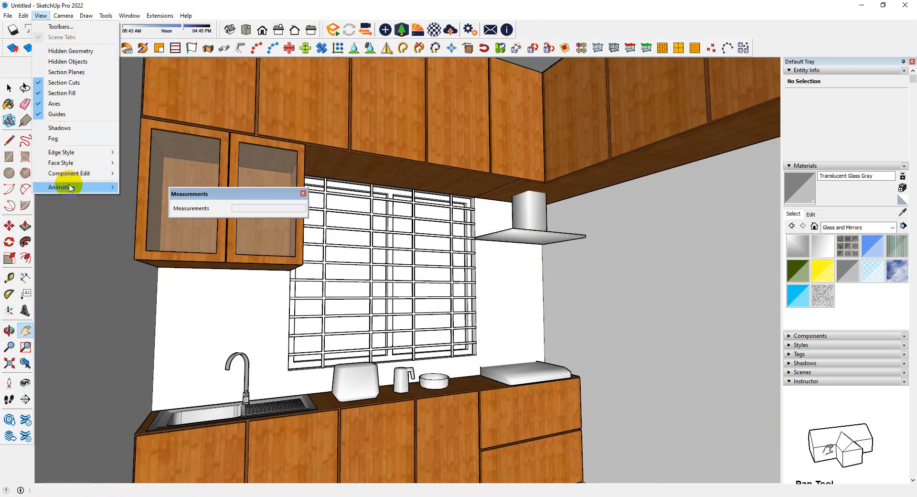
mouse_move(62, 187)
click(151, 187)
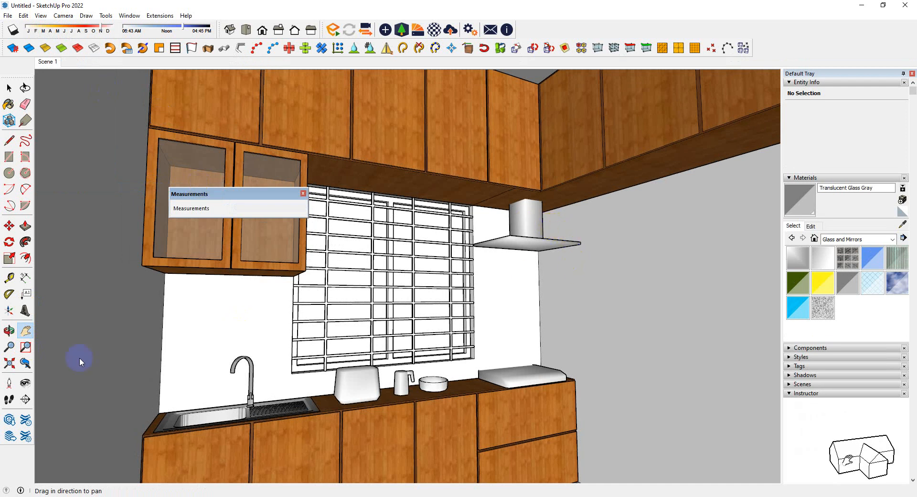
- Turn the camera to face the window wall more squarely and center its cabinets in the view
click(24, 382)
drag(400, 334, 217, 383)
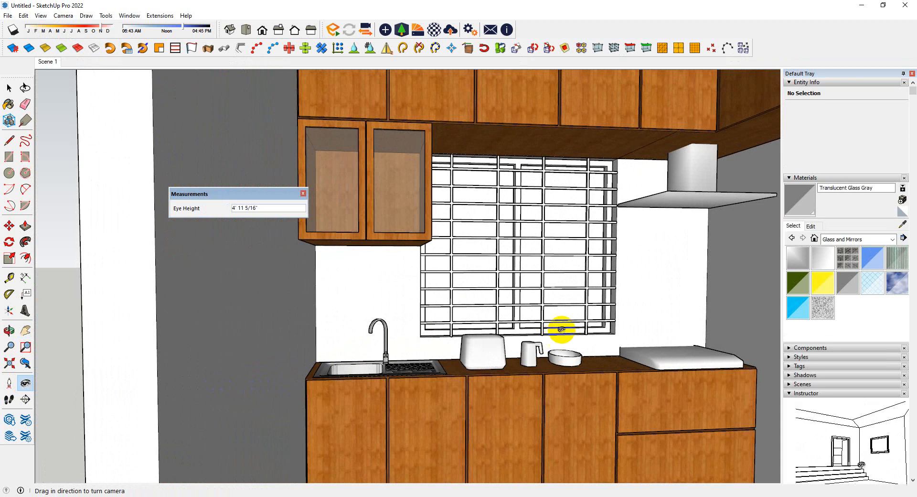
mouse_move(561, 329)
mouse_down()
mouse_move(549, 327)
mouse_move(559, 327)
mouse_up()
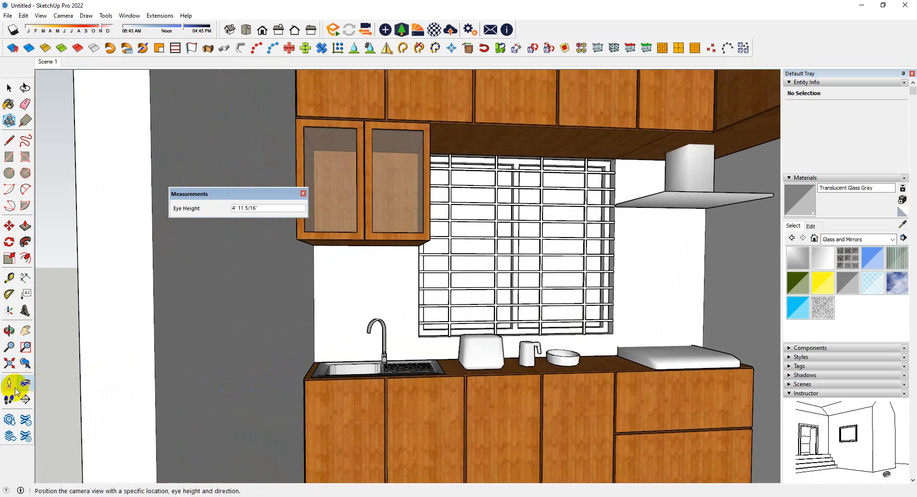
click(25, 330)
drag(720, 287, 650, 296)
- Widen the field of view to 70 degrees and turn the camera straight toward the window wall
key(z)
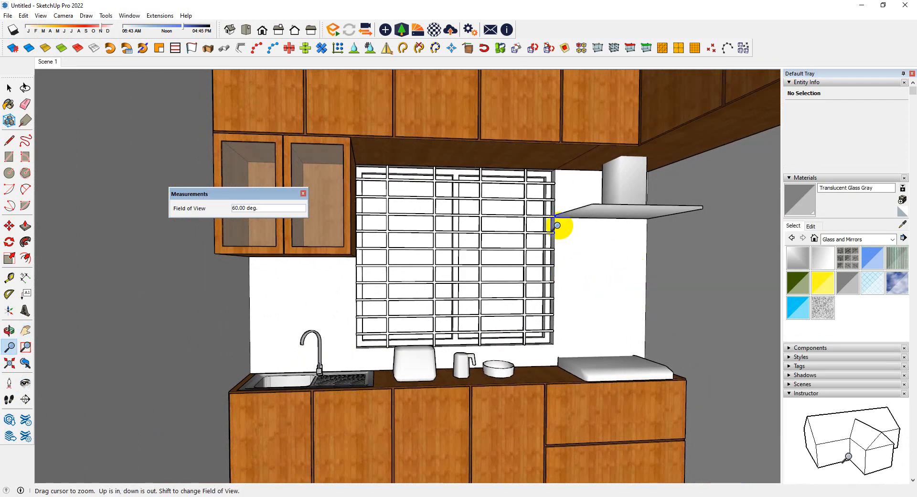
text(70)
key(Return)
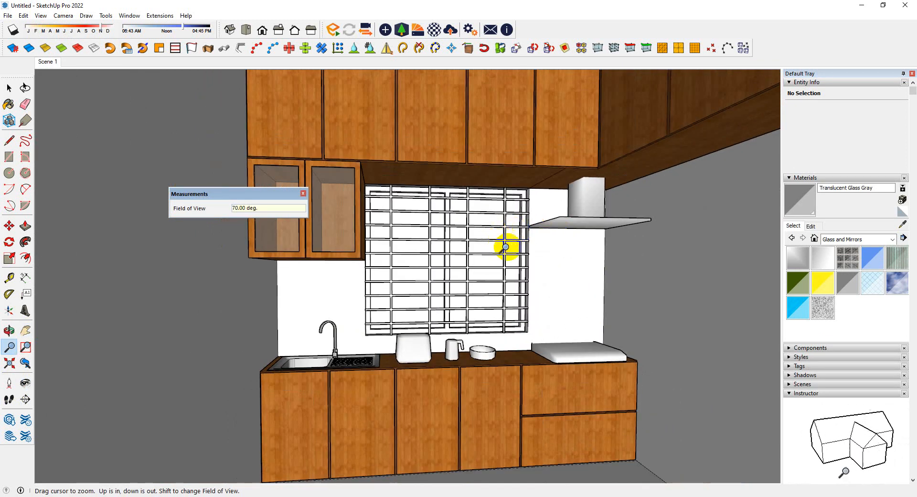
click(25, 383)
drag(409, 307, 361, 284)
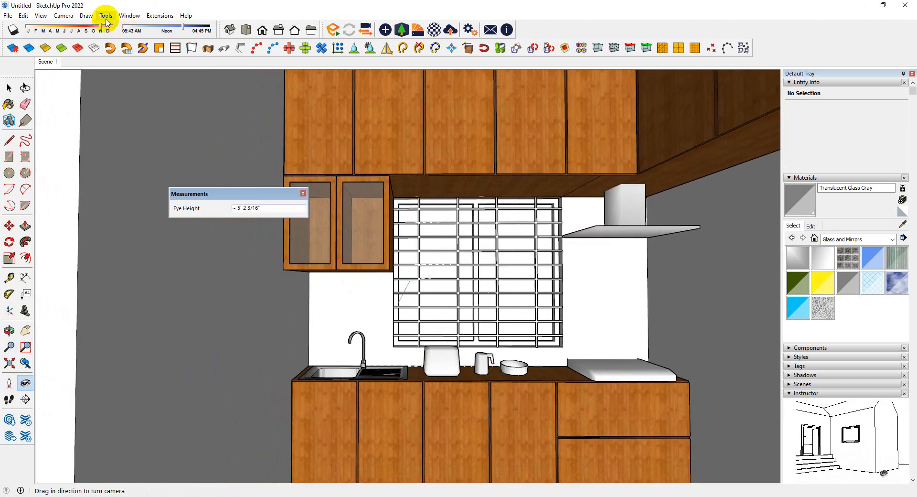
- Switch the camera to two-point perspective and frame the window wall's base and wall cabinets at full height
click(63, 16)
click(92, 83)
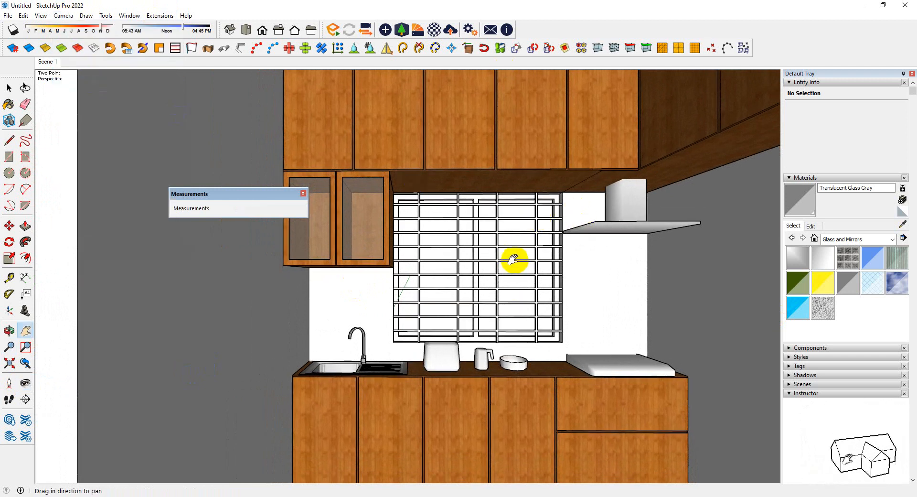
click(9, 346)
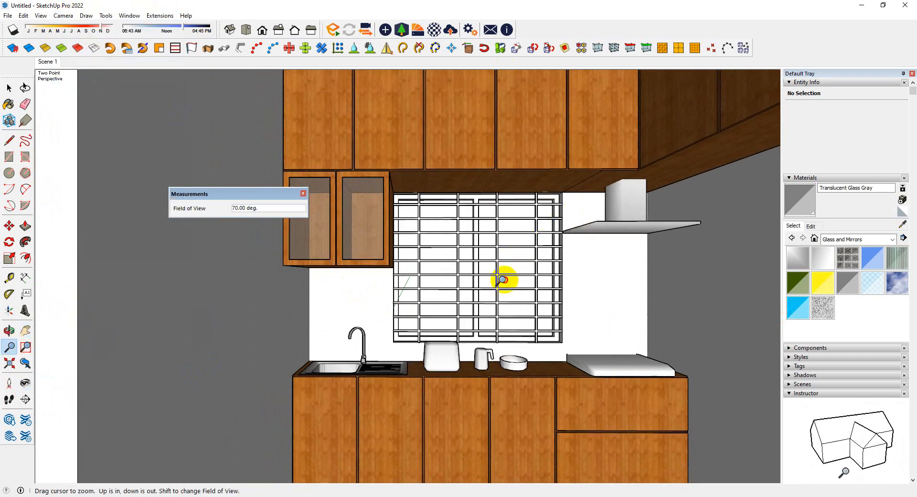
drag(502, 280, 488, 302)
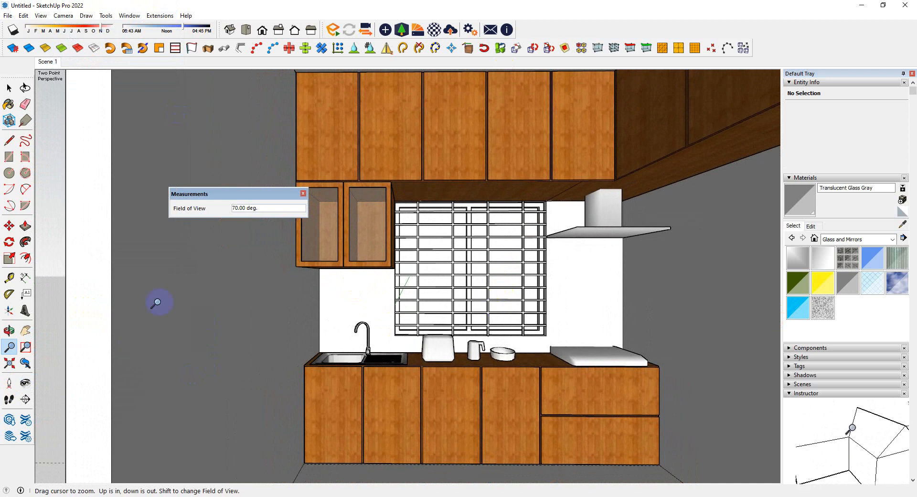
click(25, 330)
drag(582, 259, 579, 270)
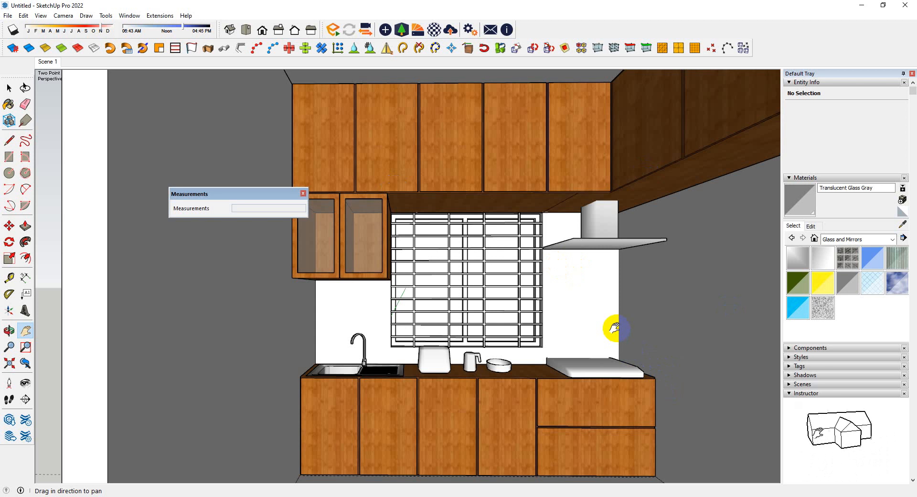
- Save the two-point perspective view of the window wall as a new scene and close the floating Measurements toolbar
click(61, 16)
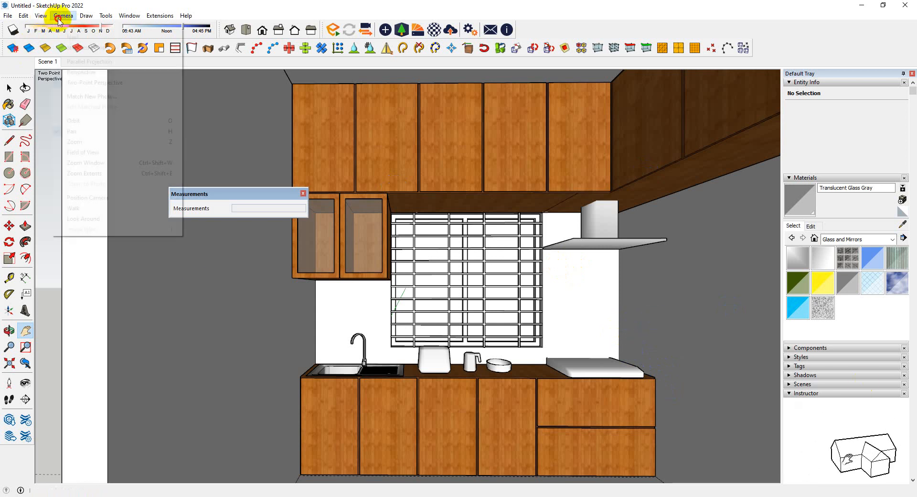
mouse_move(72, 188)
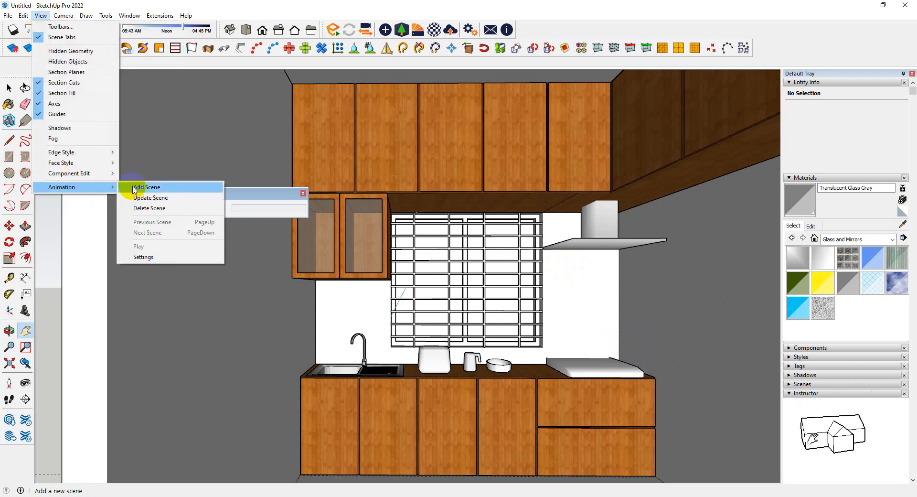
click(131, 186)
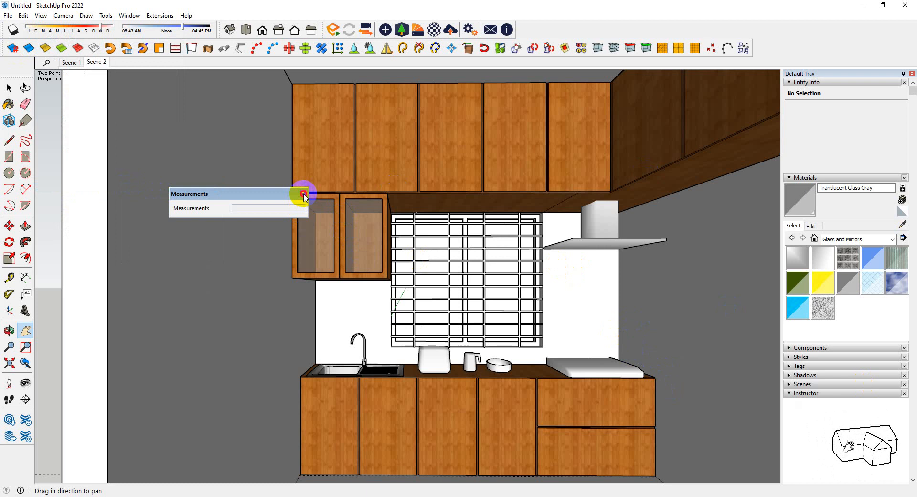
click(303, 194)
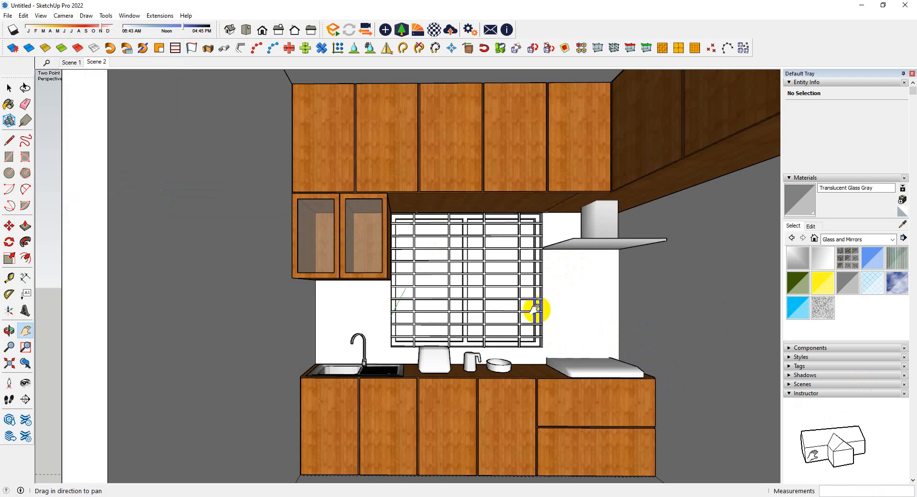
- Orbit and zoom the view down to the base cabinets, the floor and the adjoining bare wall
click(875, 239)
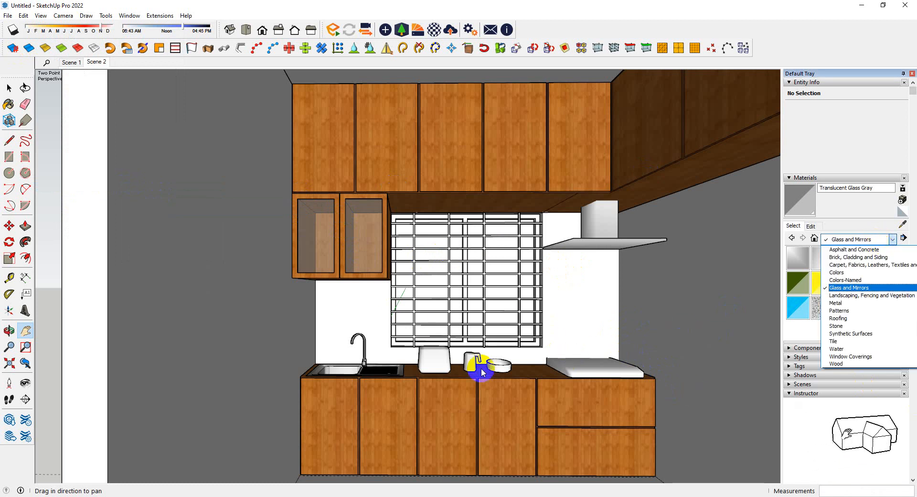
scroll(481, 372, down, 2)
scroll(503, 417, down, 2)
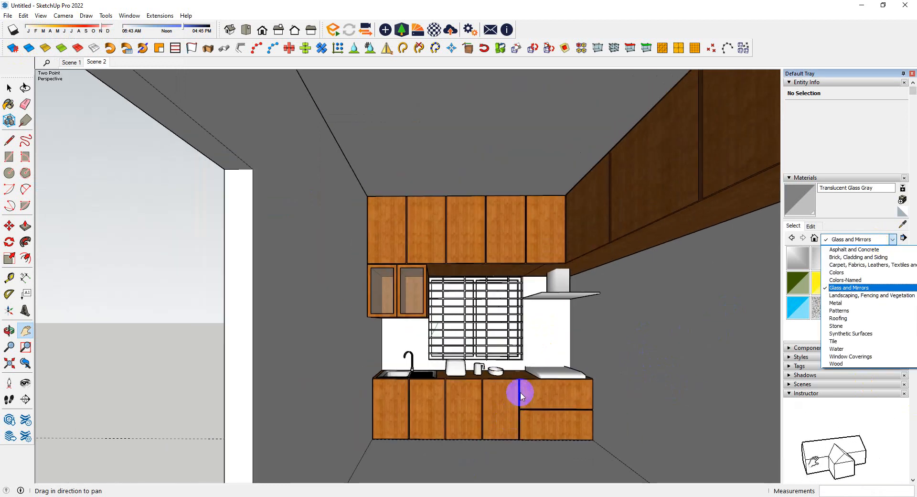
click(10, 89)
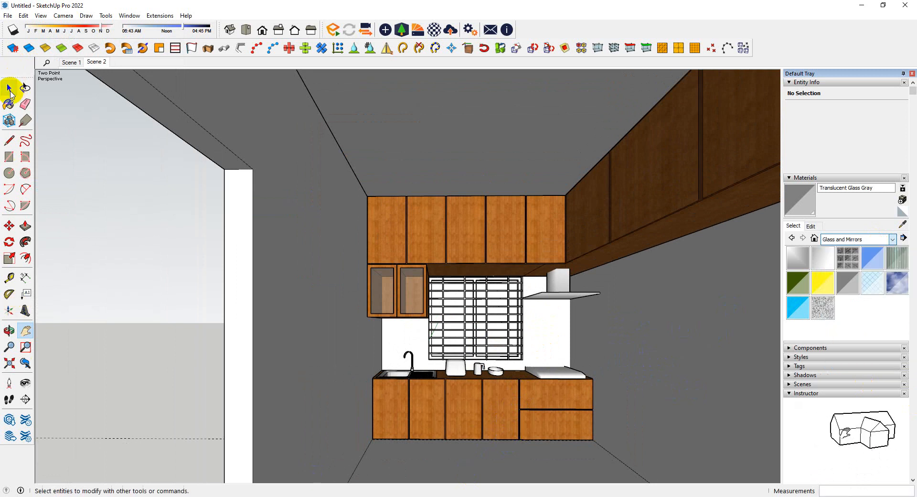
middle_drag(250, 257, 462, 379)
middle_drag(669, 314, 461, 384)
scroll(603, 292, down, 3)
scroll(573, 392, up, 4)
scroll(563, 395, up, 4)
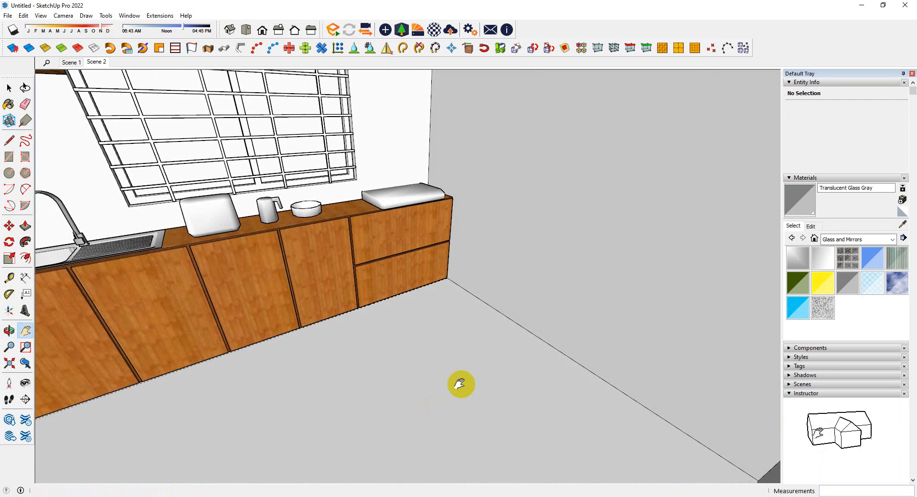
- Look through the Colors material collection for a wall color
click(849, 240)
click(839, 274)
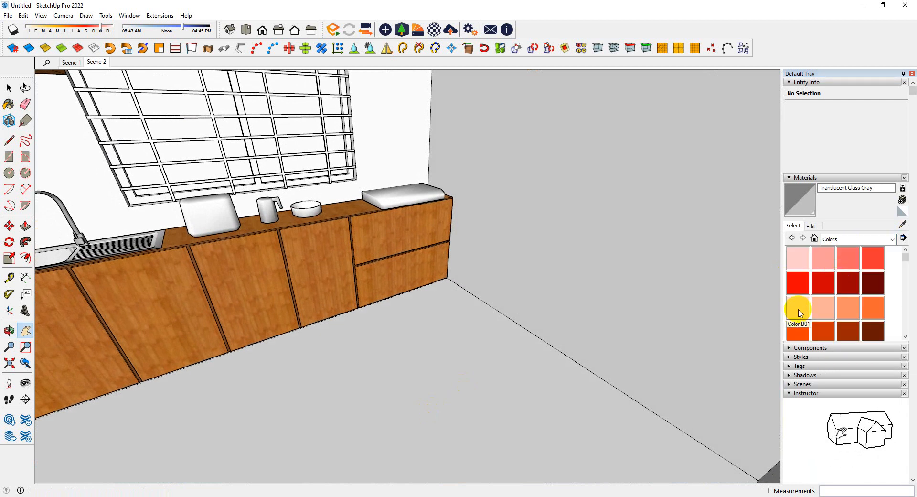
scroll(816, 290, down, 5)
scroll(802, 272, up, 3)
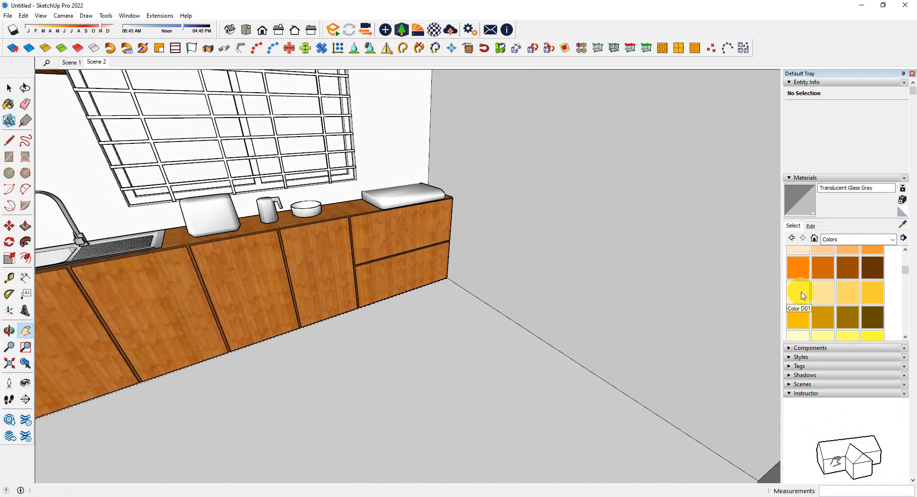
scroll(802, 294, up, 3)
scroll(806, 286, down, 10)
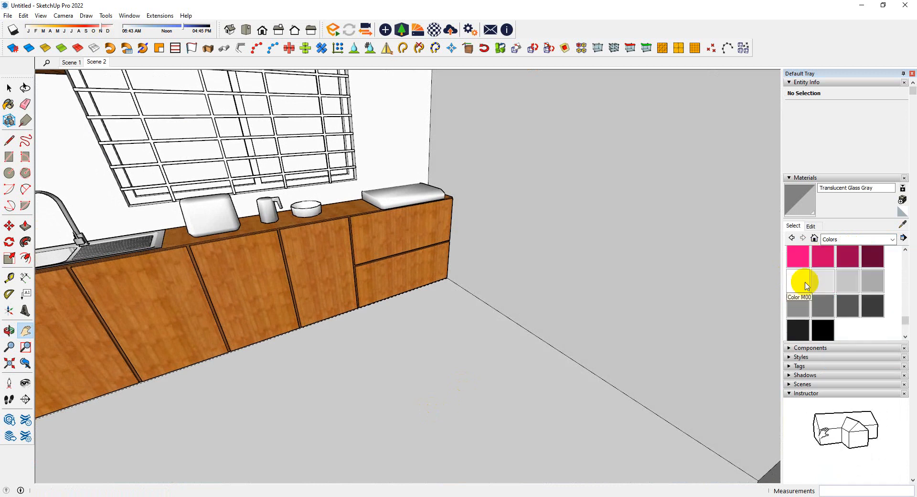
scroll(817, 287, up, 8)
click(813, 284)
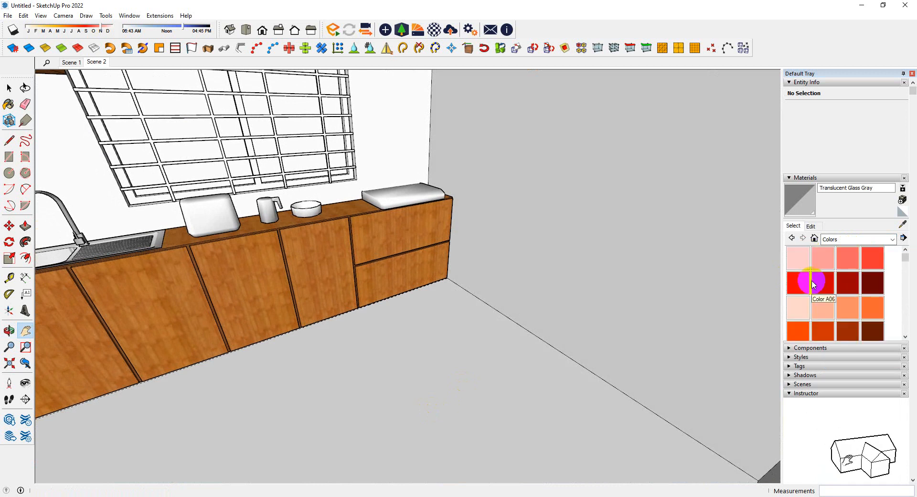
- Paint the kitchen room's walls with 0010_Snow from the Colors-Named collection
click(835, 239)
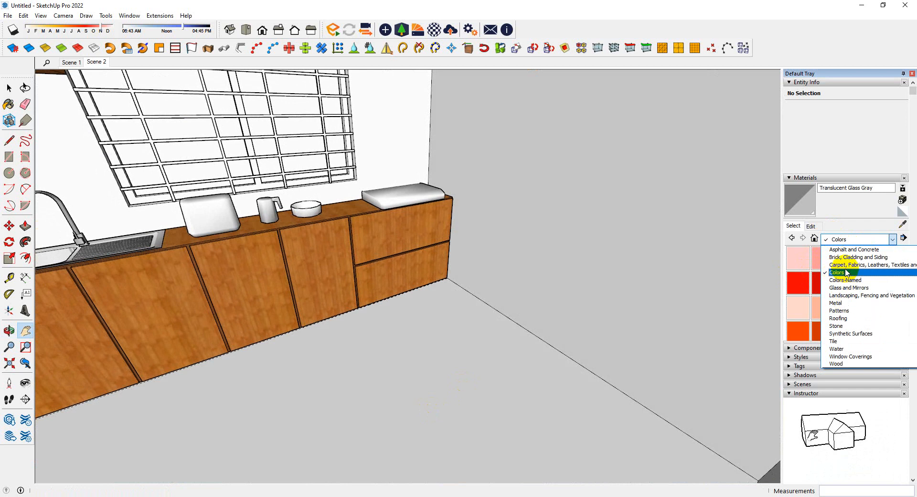
click(845, 281)
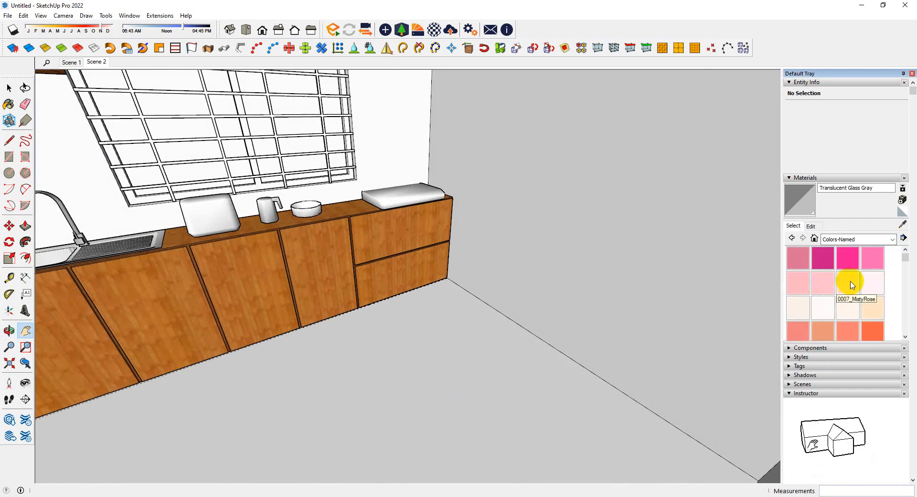
click(825, 308)
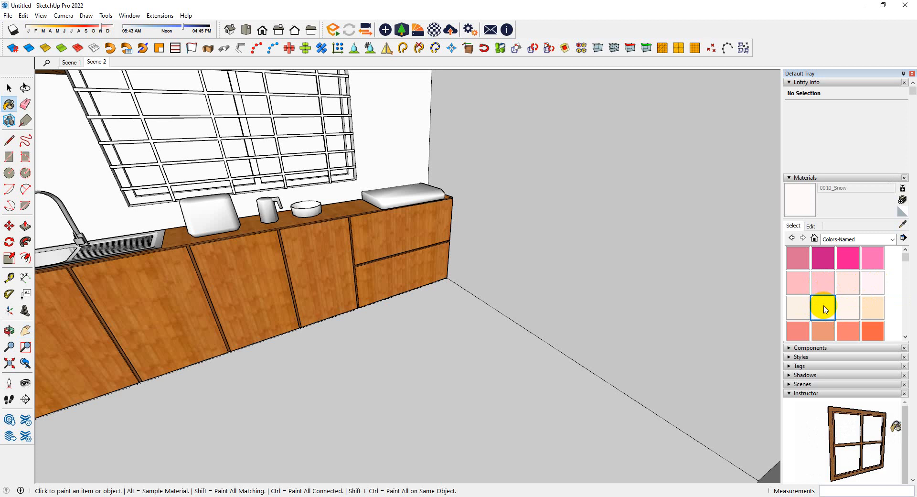
middle_drag(527, 300, 601, 343)
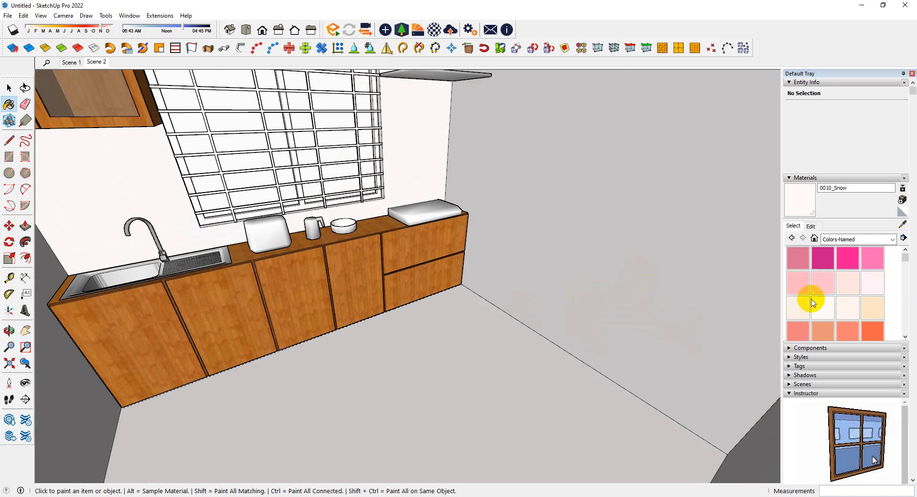
- Look through the Synthetic Surfaces and Tile material collections for a floor finish
click(891, 239)
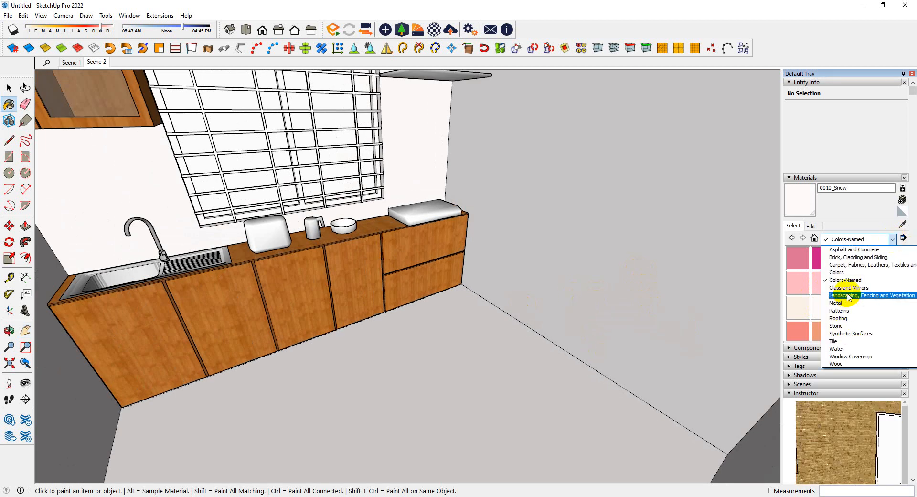
click(844, 340)
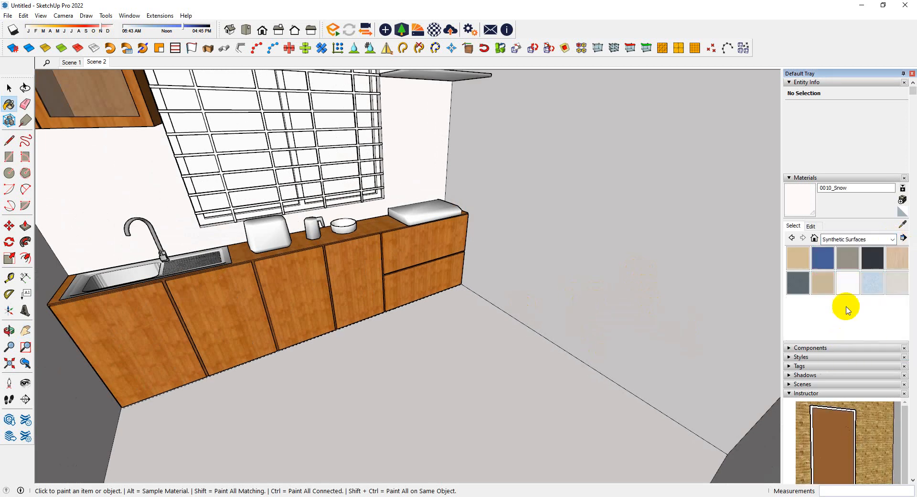
click(849, 239)
click(839, 341)
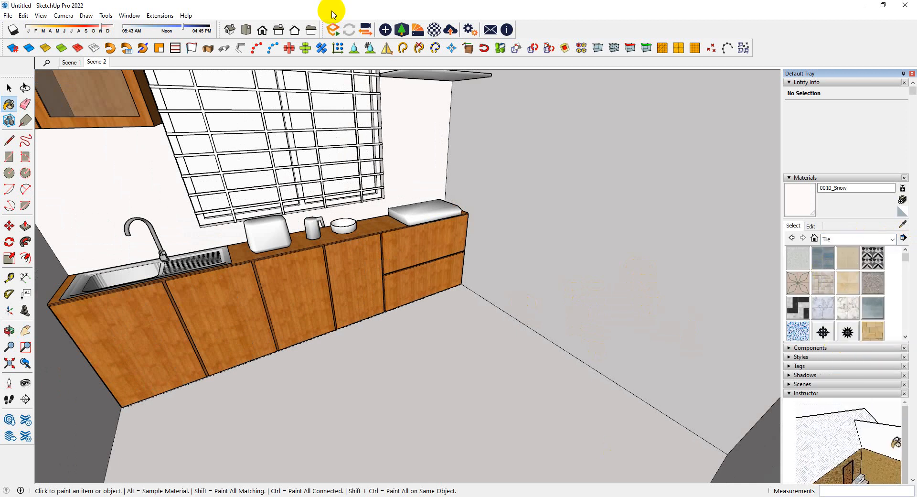
- Examine the Tiles category of the Enscape Material Library for a suitable floor material
click(418, 32)
drag(400, 38, 338, 49)
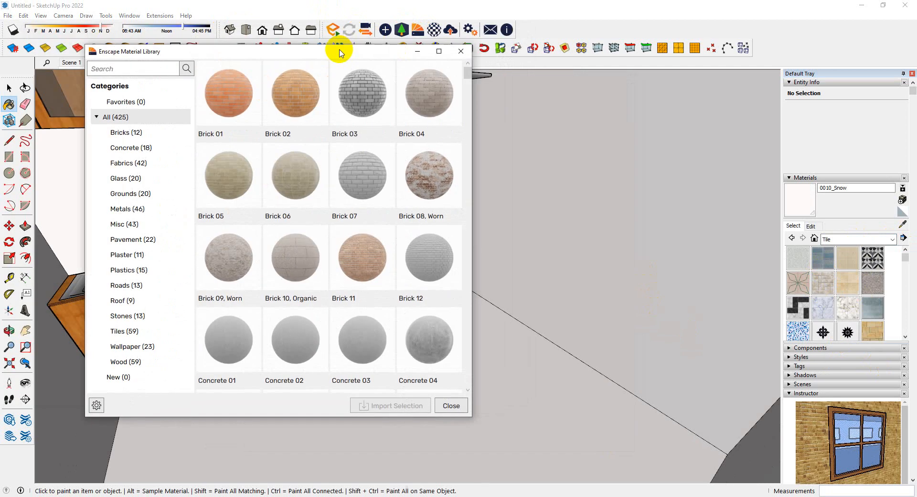
click(127, 331)
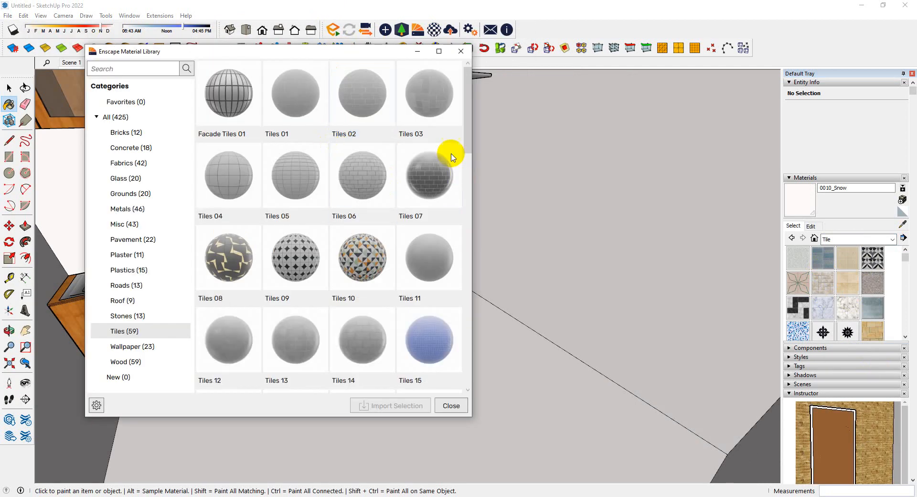
scroll(338, 162, down, 5)
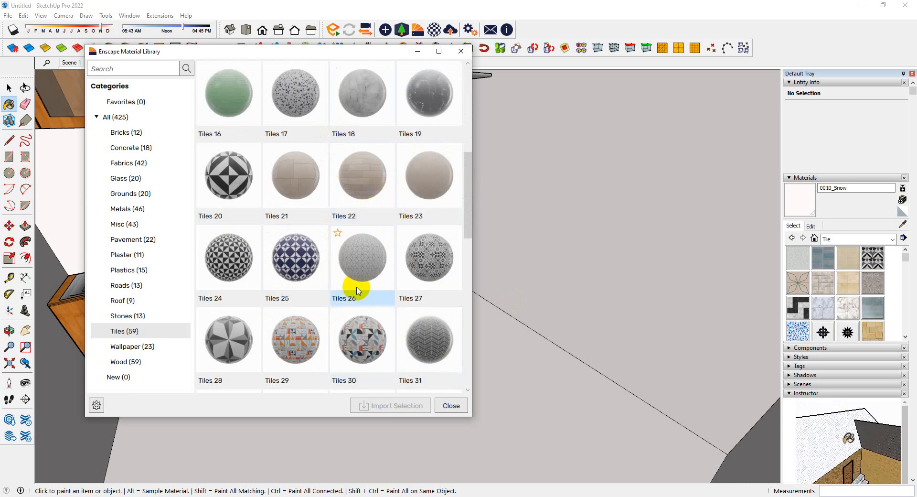
scroll(311, 186, down, 6)
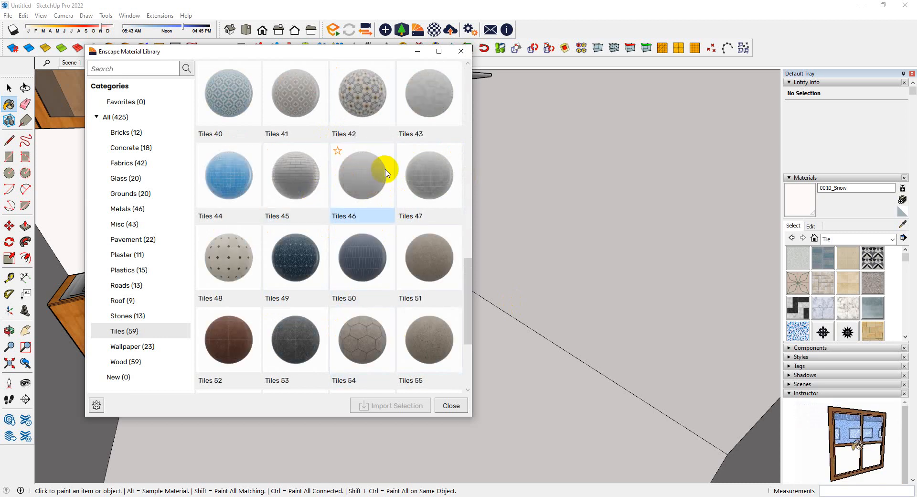
scroll(384, 184, down, 2)
scroll(311, 205, up, 11)
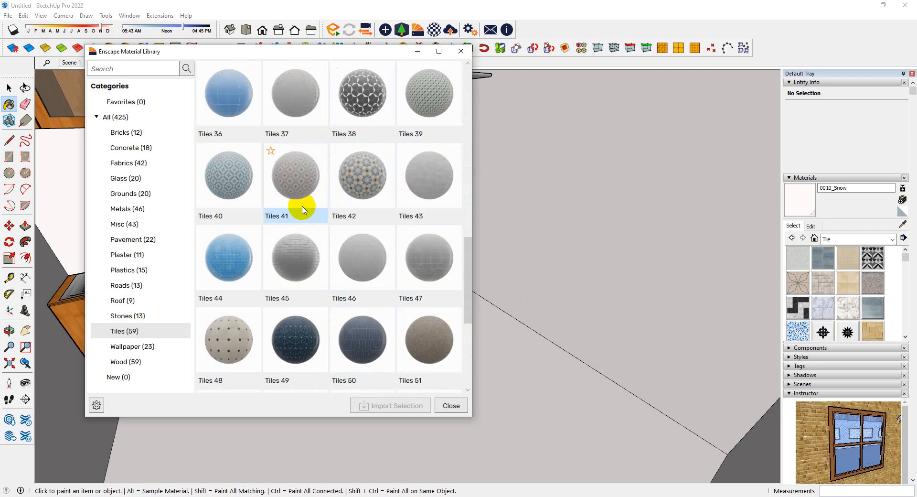
scroll(296, 183, up, 1)
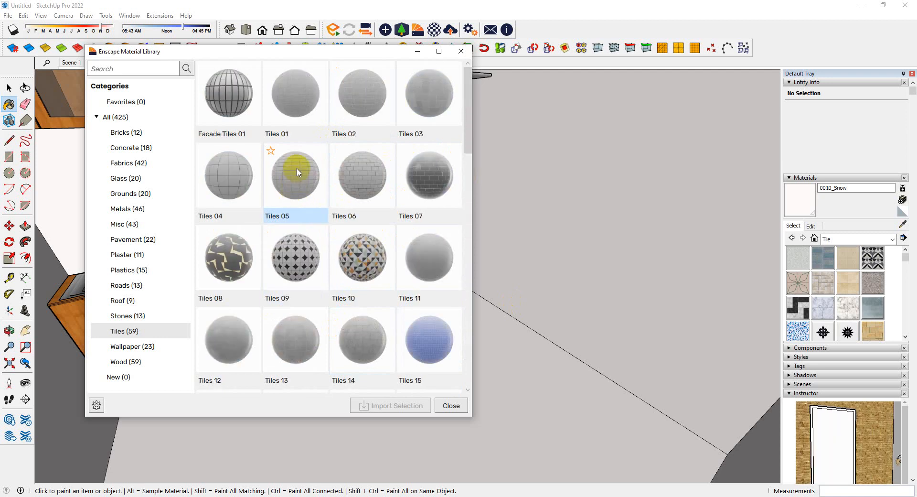
scroll(385, 200, down, 12)
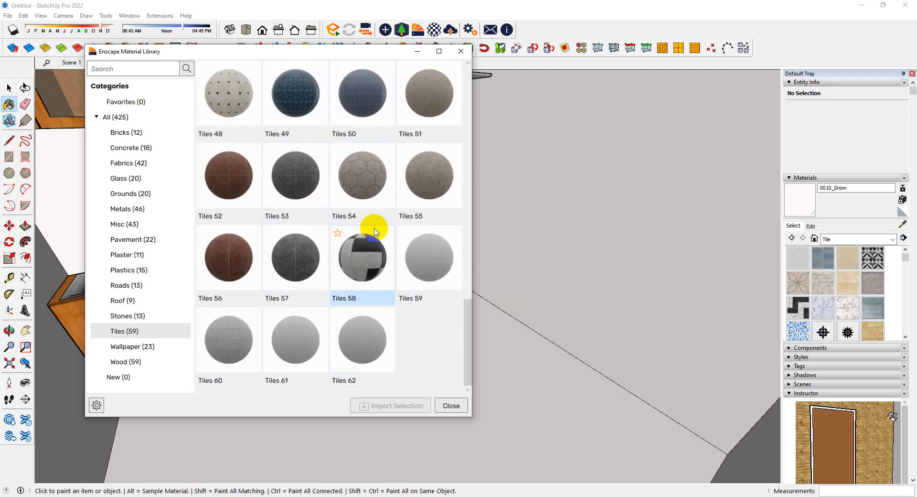
scroll(375, 225, up, 5)
scroll(362, 186, up, 6)
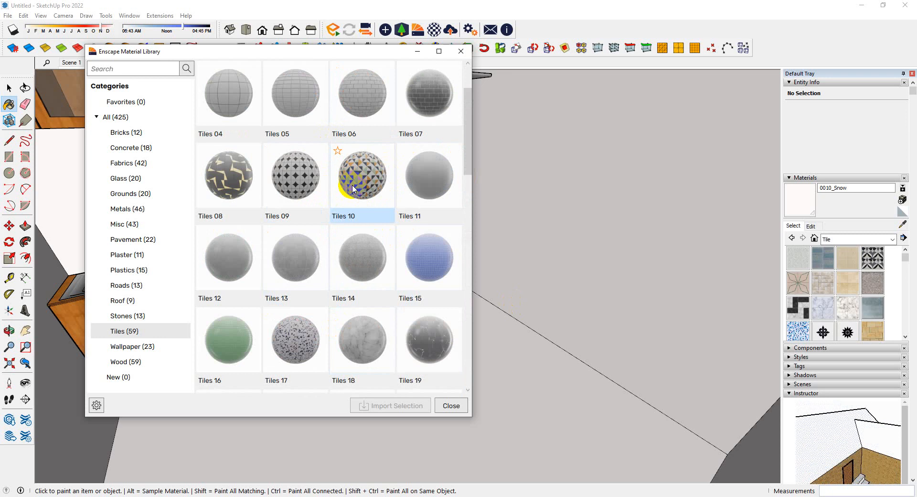
scroll(353, 189, up, 1)
- Import the Tiles 08 material from the Enscape Material Library and close the library
click(203, 279)
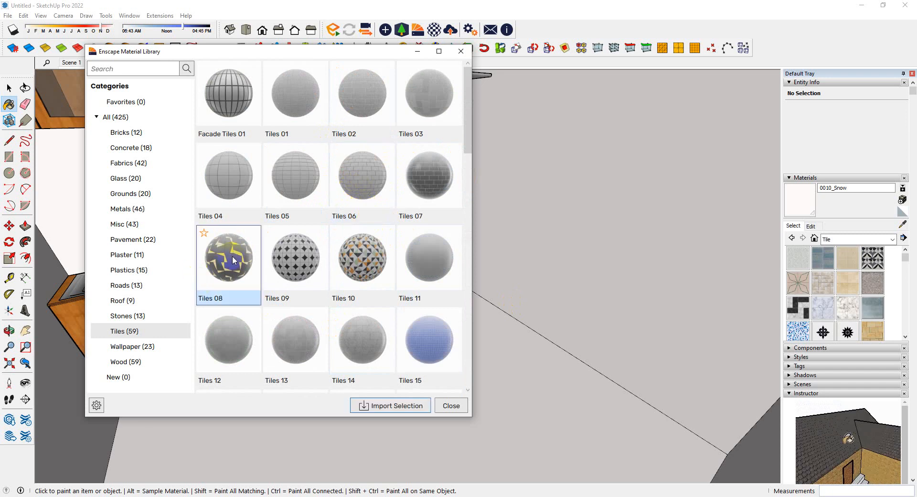
click(393, 406)
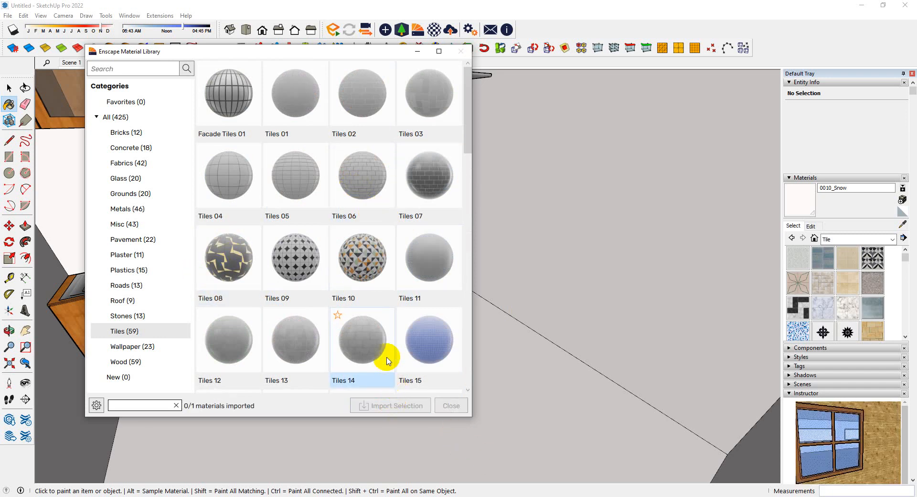
click(451, 405)
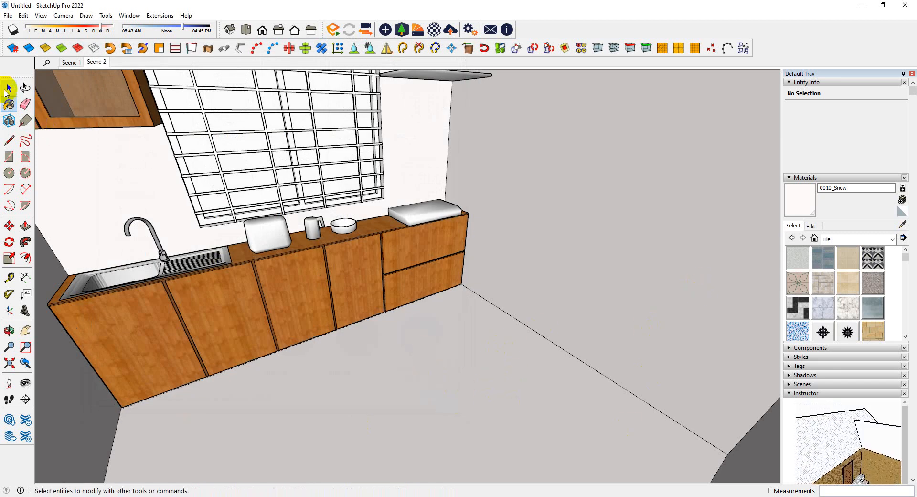
- Open the room group for editing and paint its floor face with the Tiles 08 material from the In Model collection
click(8, 89)
double_click(366, 386)
click(394, 397)
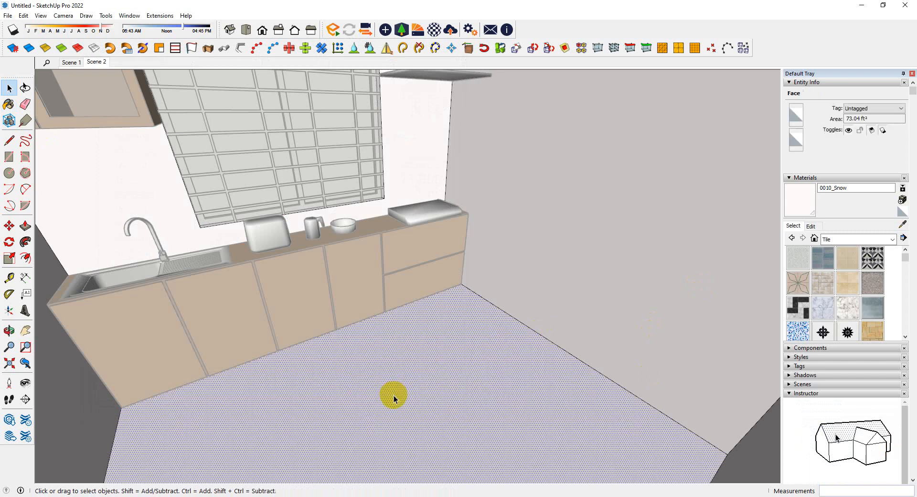
key(b)
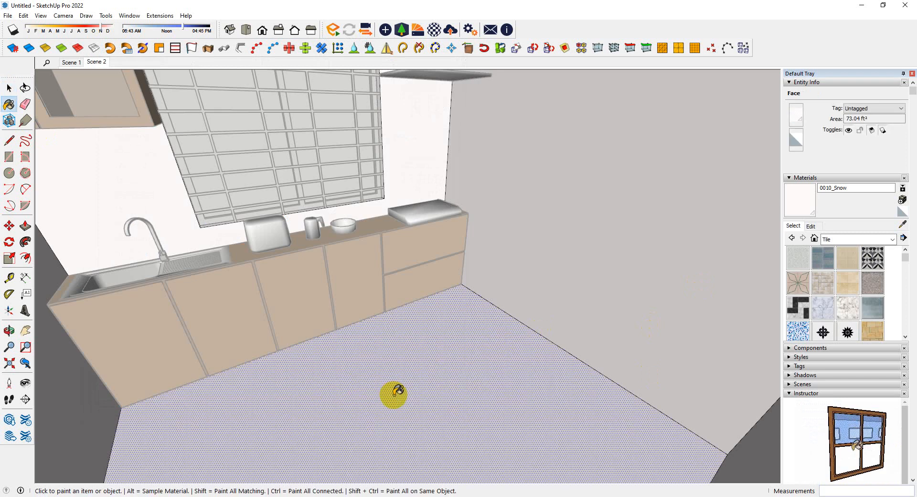
click(866, 238)
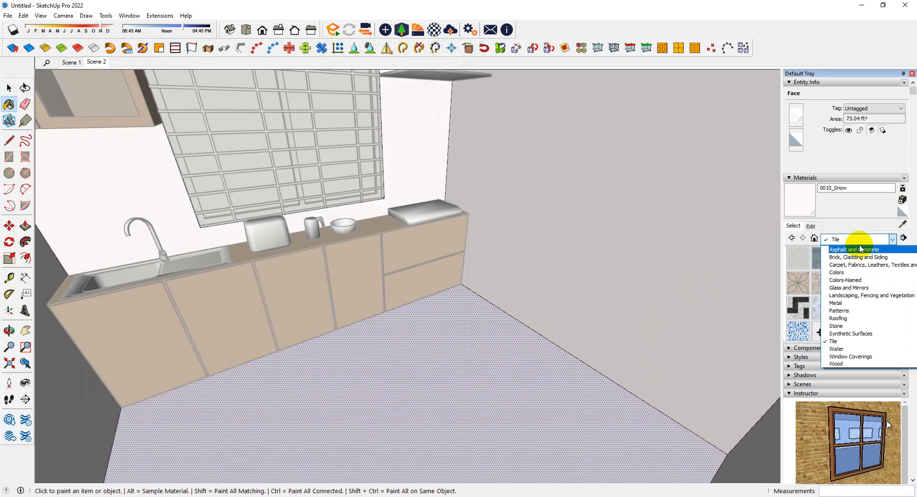
click(860, 239)
click(859, 239)
scroll(857, 263, up, 2)
click(849, 249)
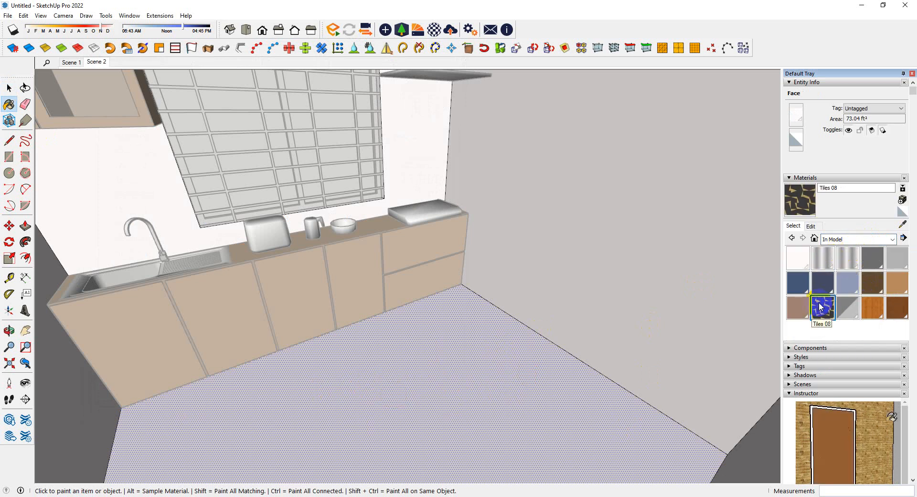
click(486, 384)
key(space)
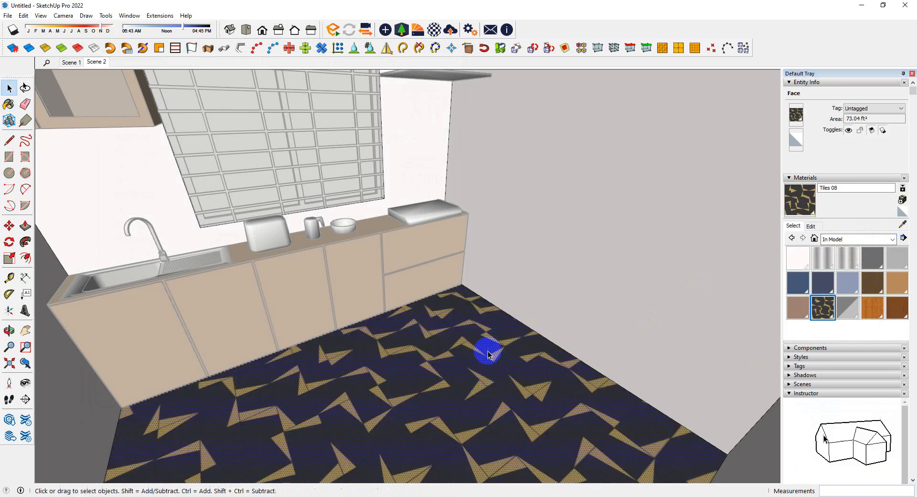
right_click(479, 364)
click(416, 352)
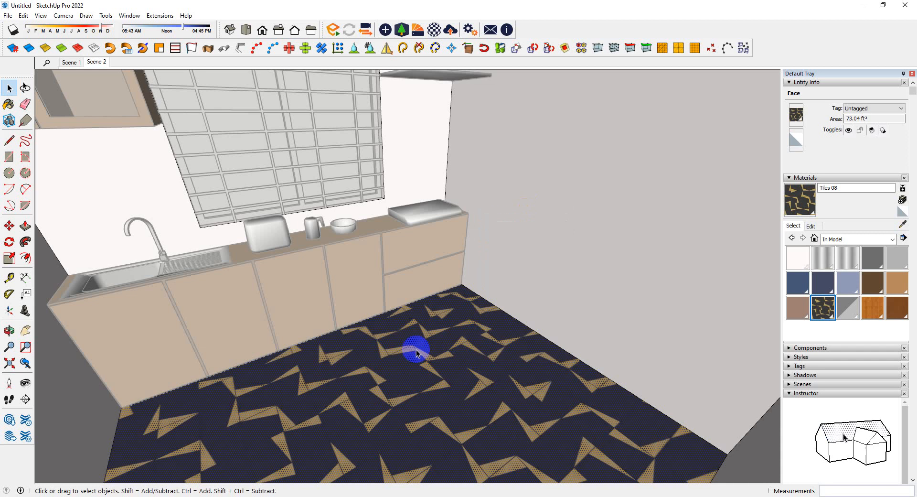
middle_drag(457, 366, 363, 418)
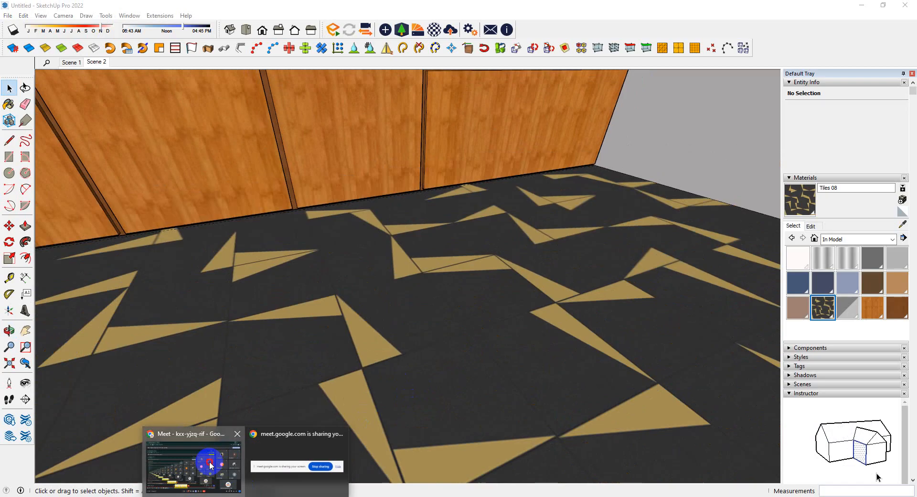
- Switch to Chrome and search Google for "kitchen tiles"
click(196, 451)
click(138, 10)
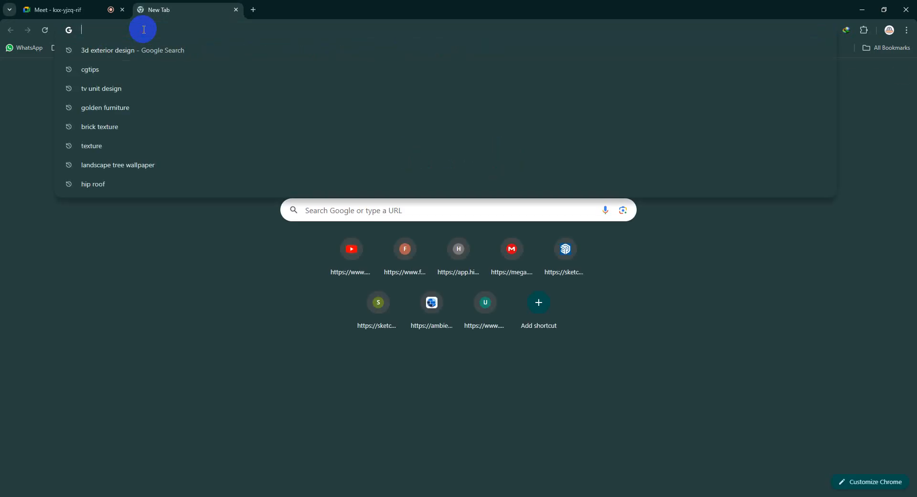
text(ki)
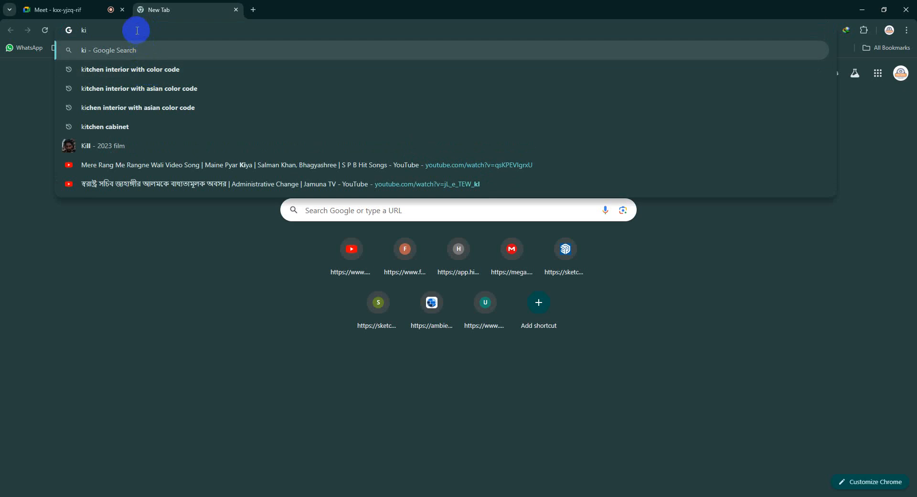
text(chen)
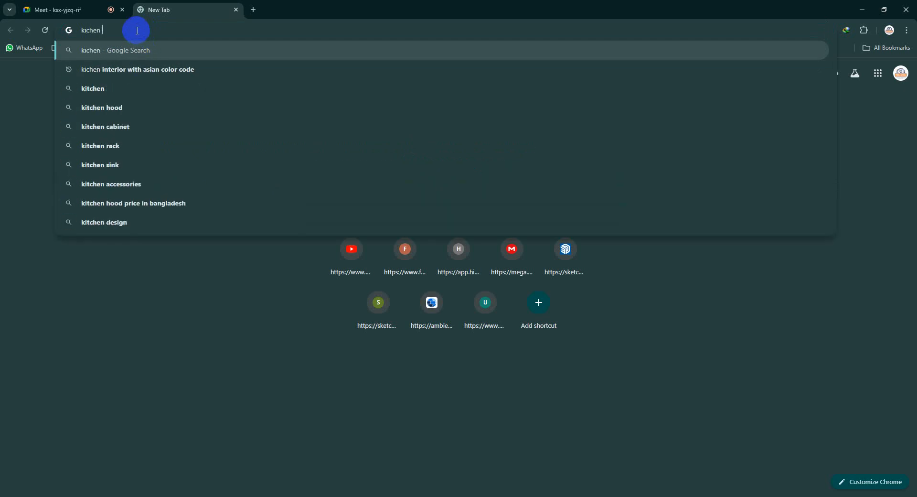
text( ti)
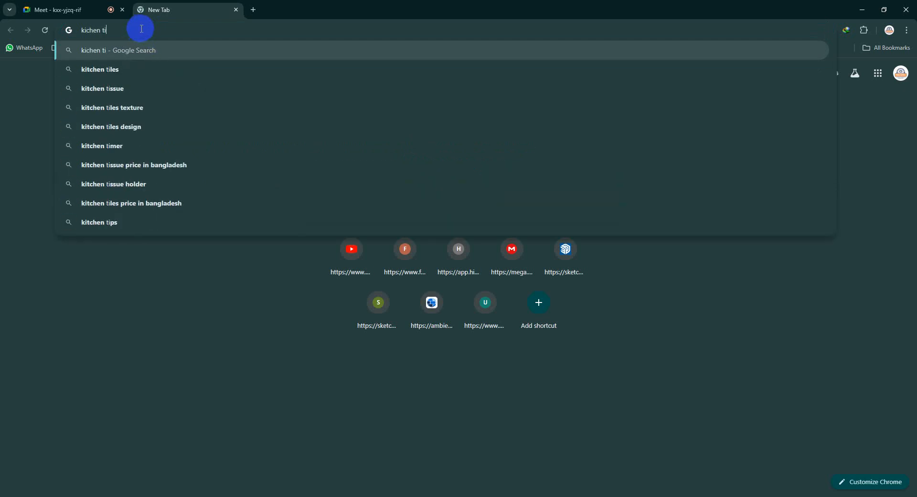
click(145, 68)
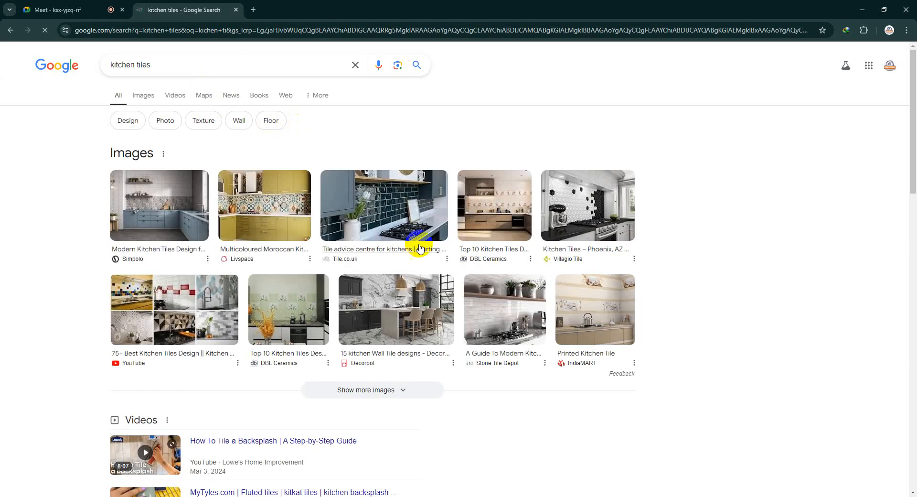
- Refine the search to "kitchen tiles floor" and preview the Kajaria kitchen floor tile image
click(163, 65)
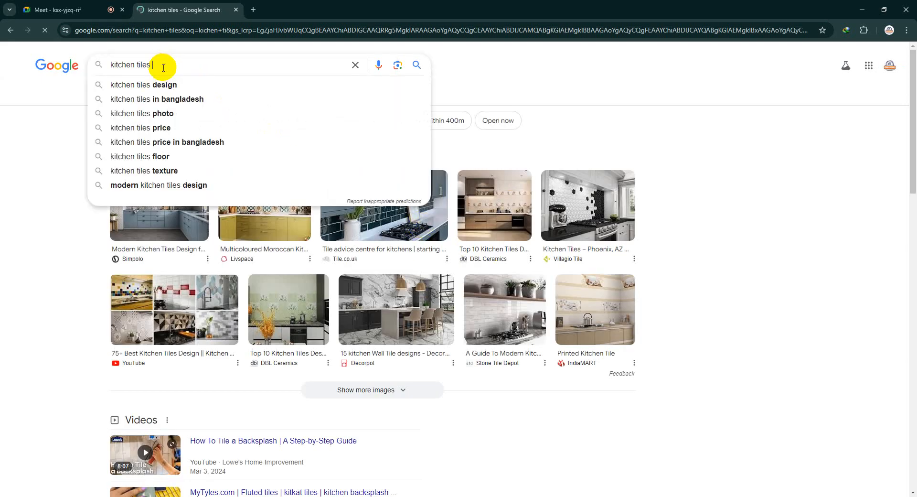
click(186, 139)
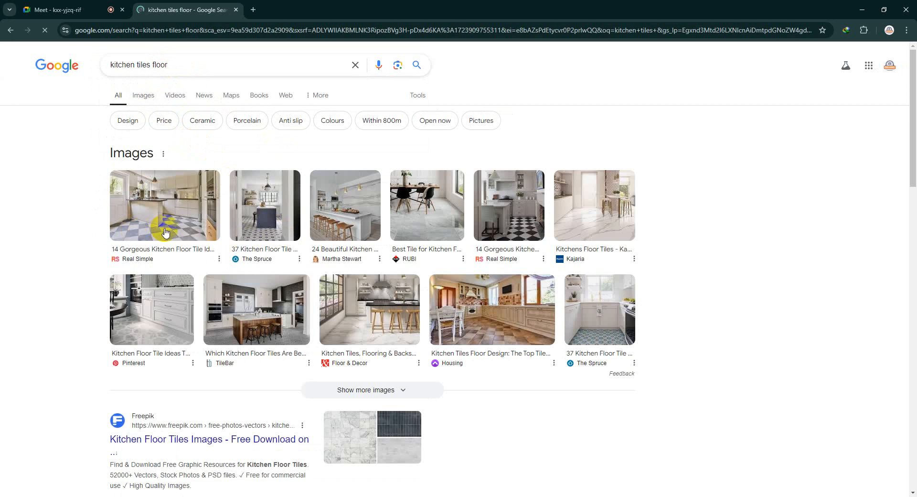
click(588, 230)
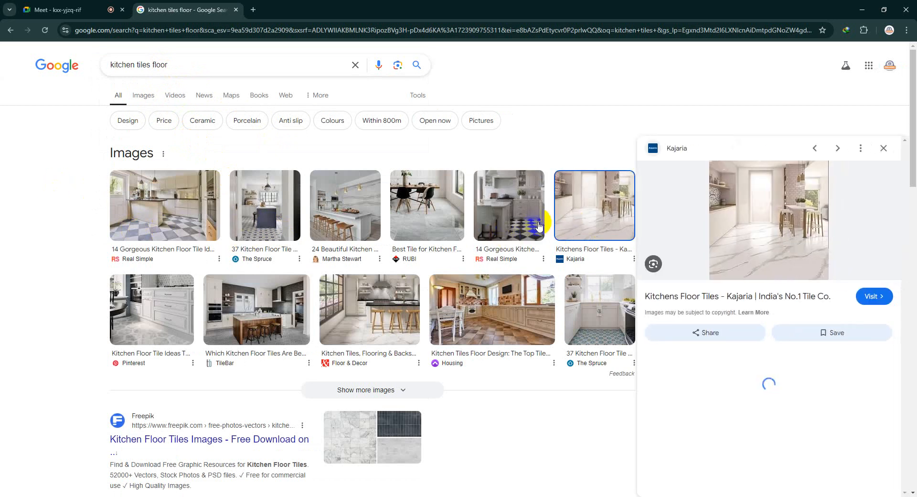
scroll(359, 253, down, 2)
scroll(358, 245, up, 2)
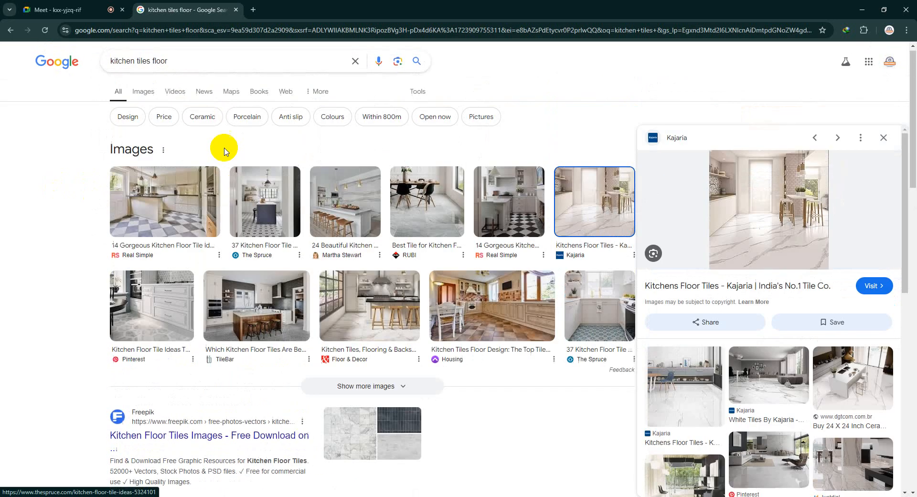
- Change the search to "kitchen tiles texture" and show only the image results
click(198, 66)
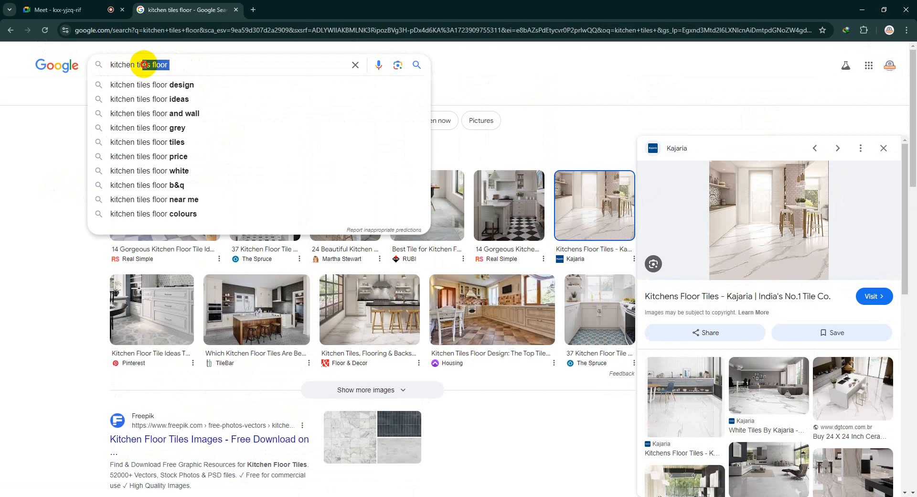
key(BackSpace)
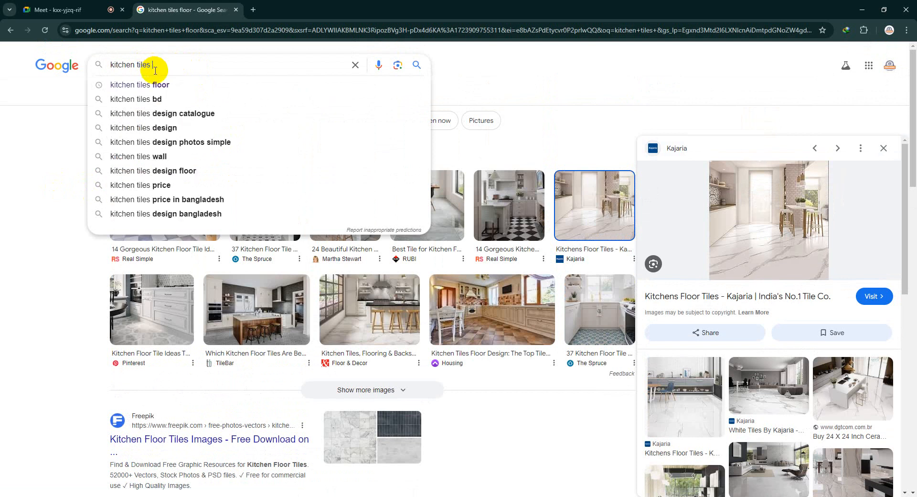
text(t)
click(173, 85)
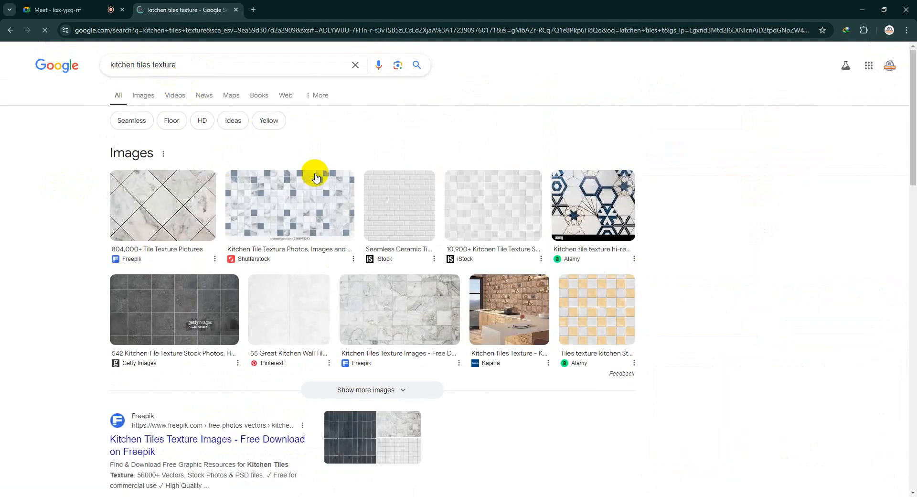
click(138, 98)
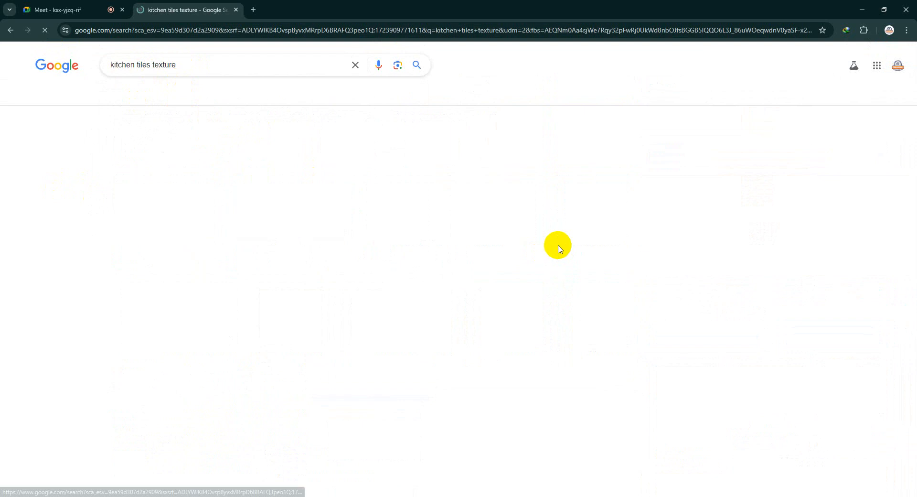
- Preview the Vecteezy marble tile texture and the related Shutterstock seamless marble tile image
scroll(543, 285, down, 1)
scroll(543, 285, down, 5)
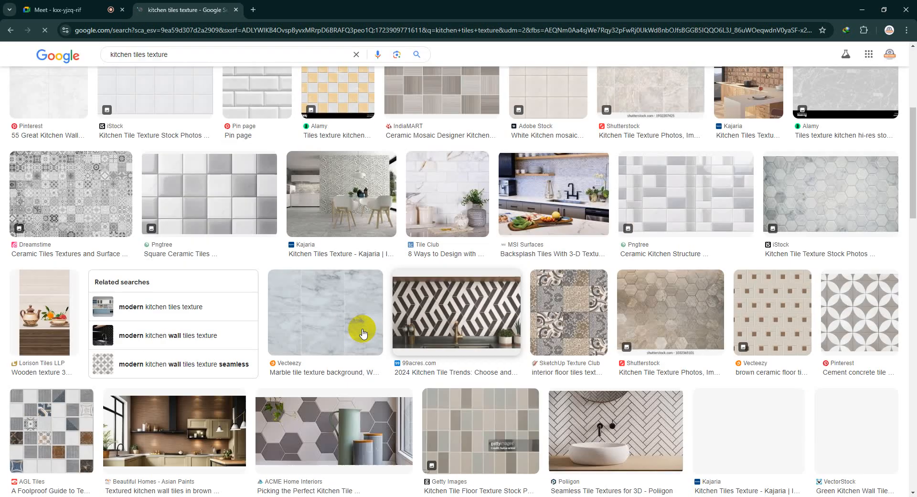
click(340, 306)
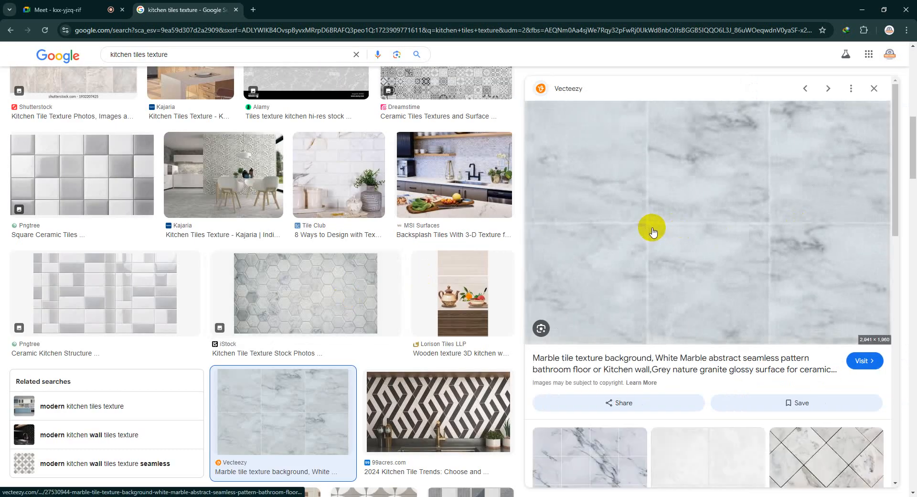
scroll(645, 248, down, 5)
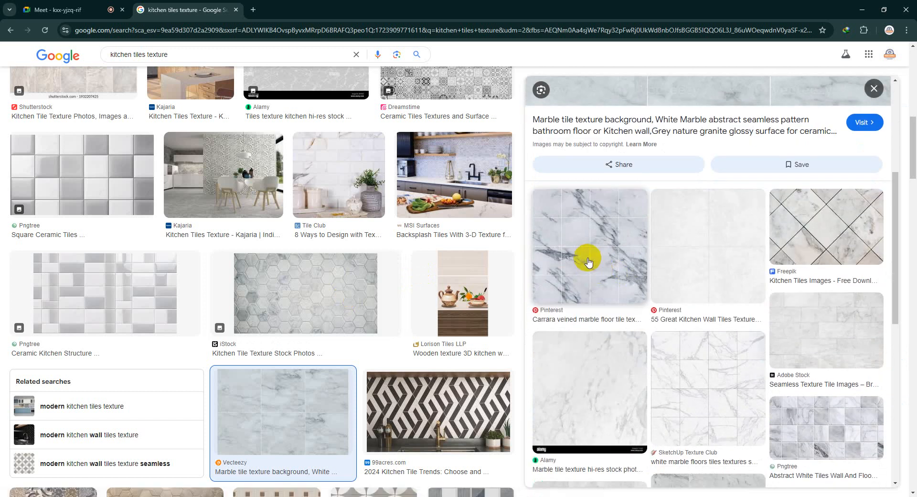
scroll(620, 300, down, 5)
scroll(638, 310, down, 2)
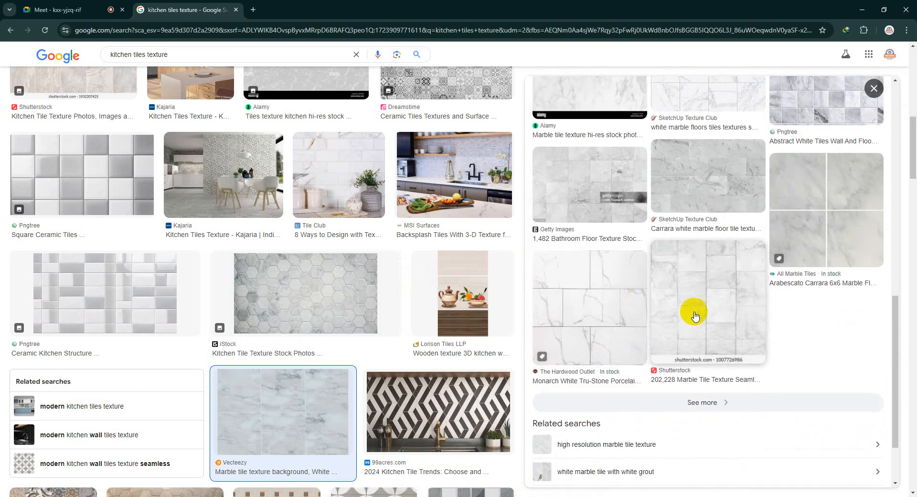
click(707, 305)
scroll(380, 289, down, 9)
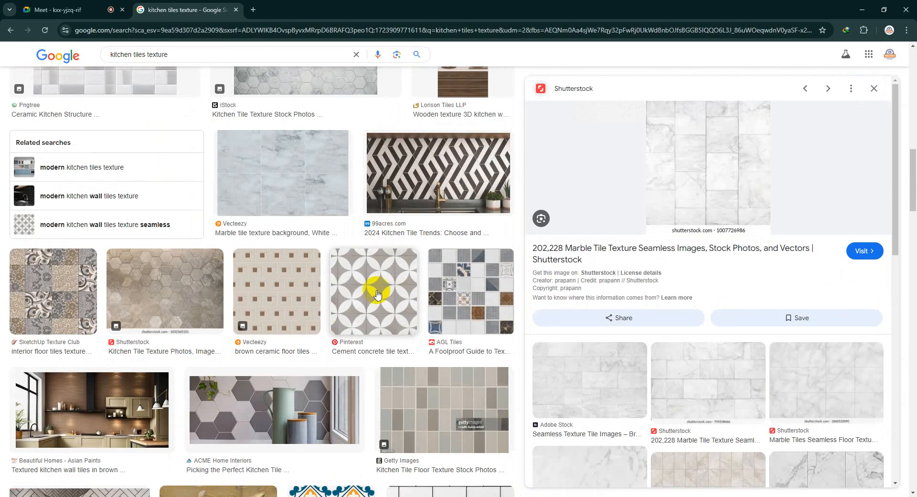
- Look further through the tile texture results and preview the white marble tile image from Freepik
scroll(382, 289, down, 4)
scroll(333, 241, down, 2)
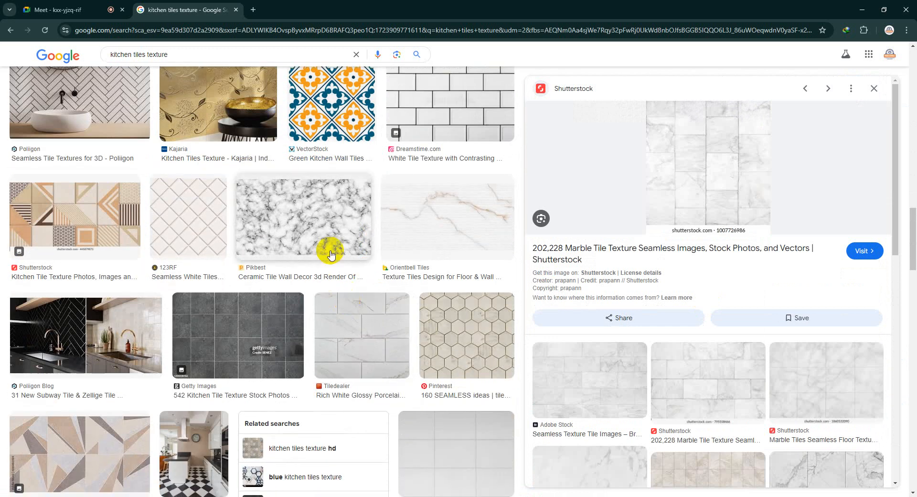
scroll(393, 260, down, 10)
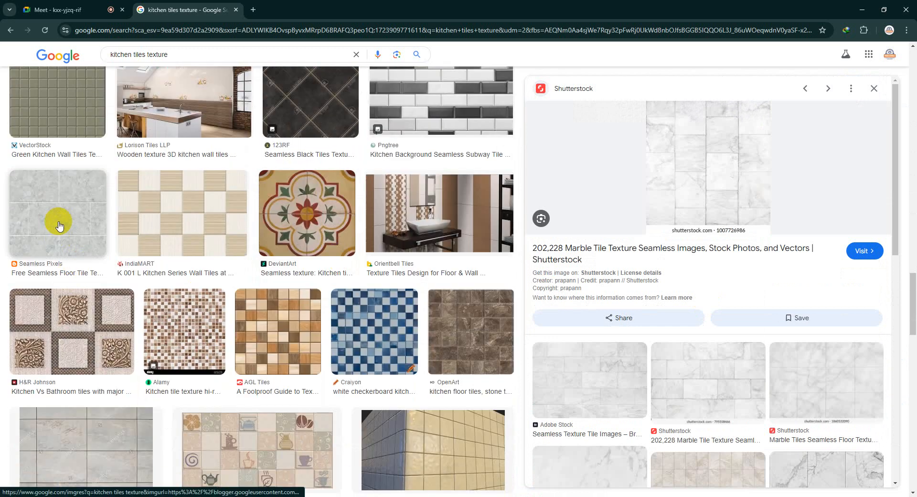
scroll(384, 281, down, 9)
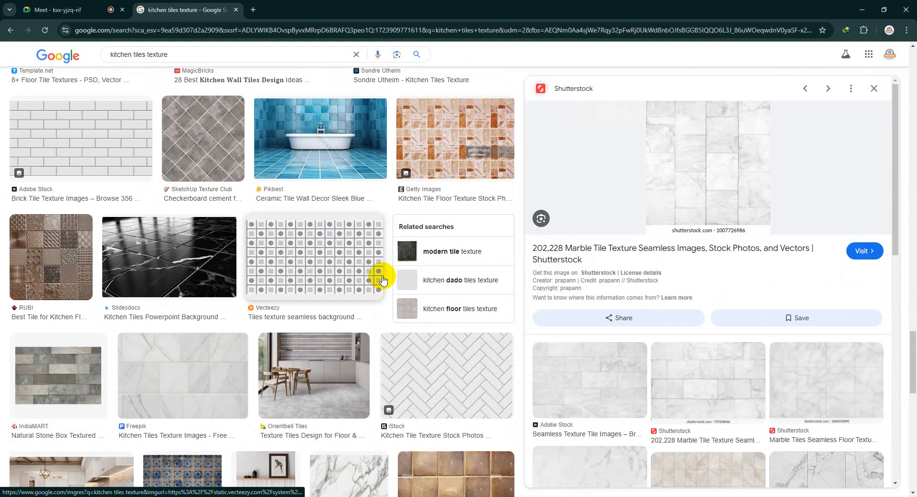
click(177, 393)
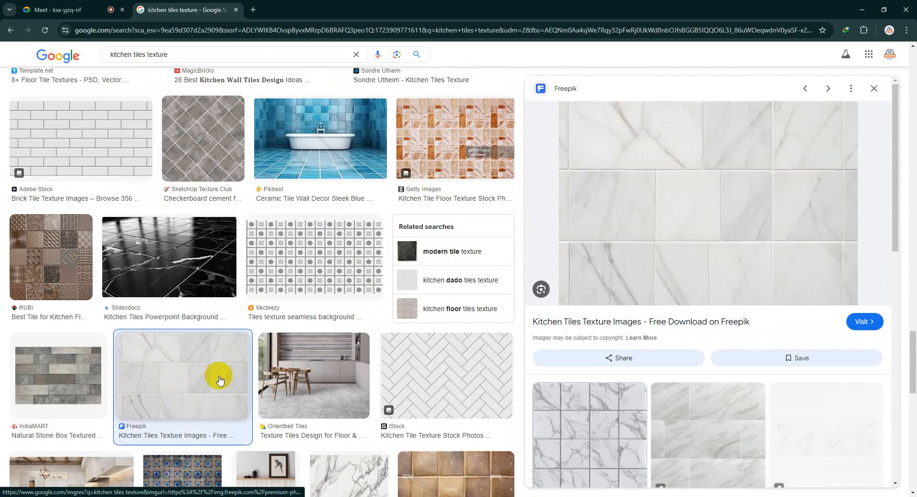
right_click(663, 171)
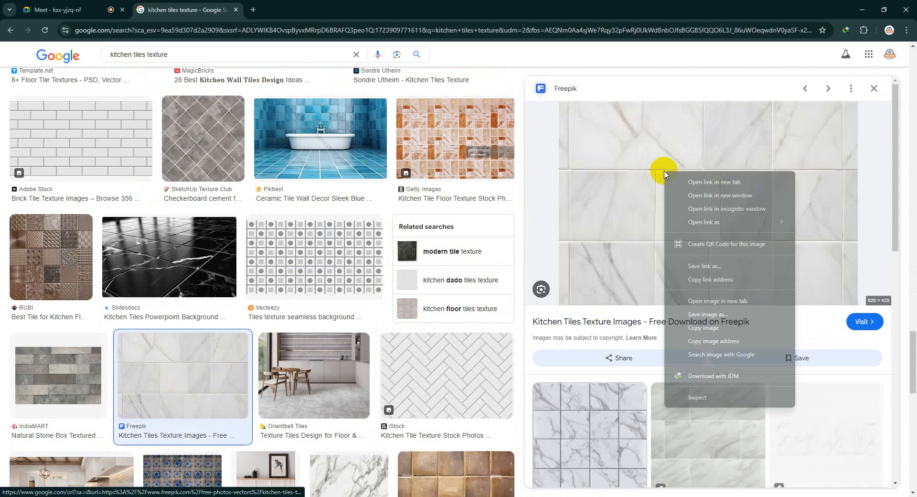
click(703, 314)
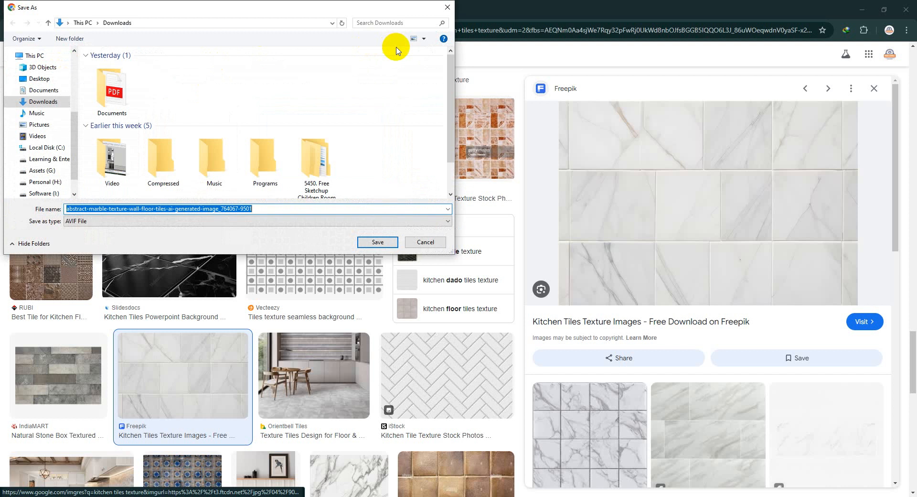
click(447, 7)
- Examine the related marble tile images and the earlier kitchen tile results for a suitable floor texture
scroll(710, 291, down, 5)
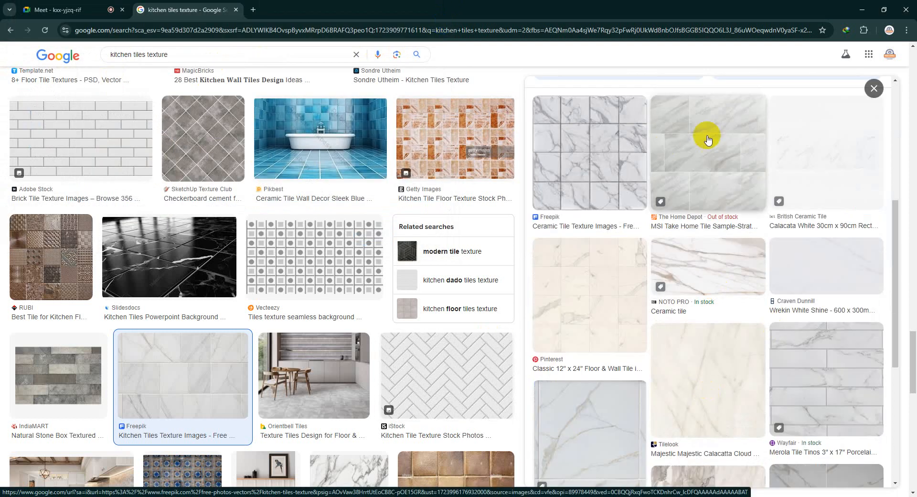
scroll(712, 151, down, 5)
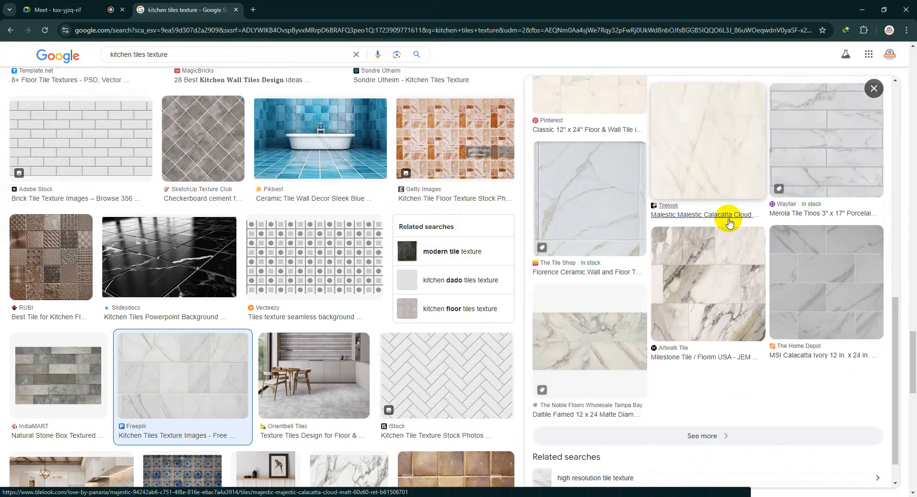
scroll(599, 190, up, 4)
scroll(234, 187, up, 12)
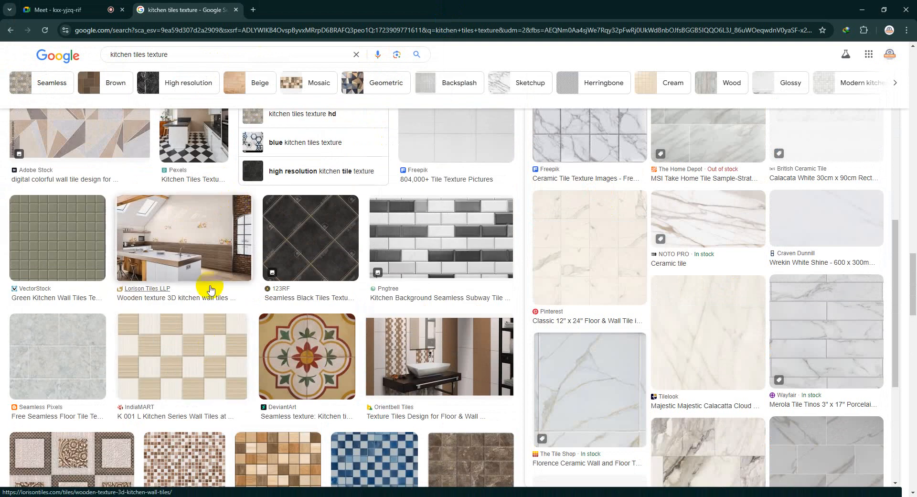
scroll(207, 287, up, 5)
scroll(207, 280, up, 10)
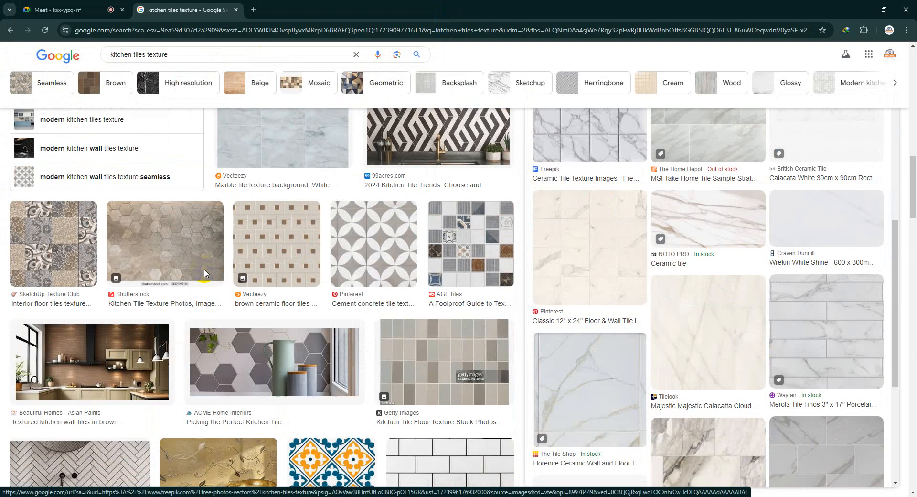
scroll(213, 257, up, 7)
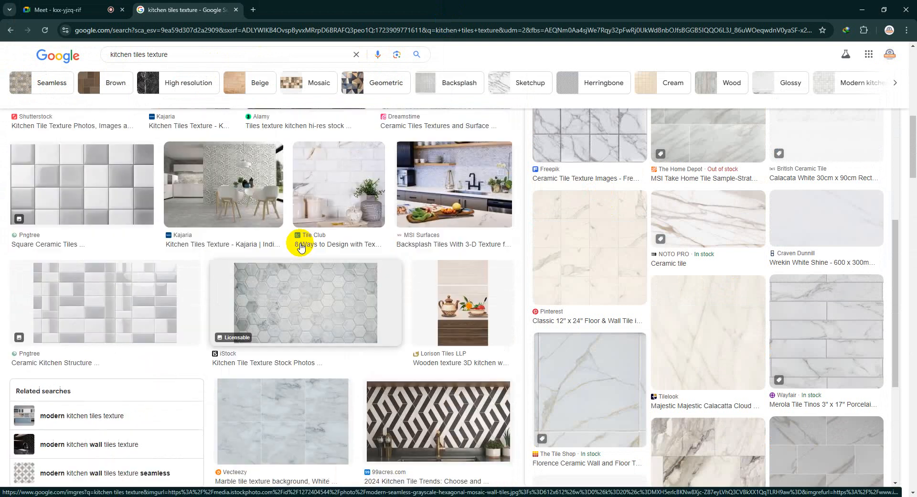
scroll(297, 246, up, 3)
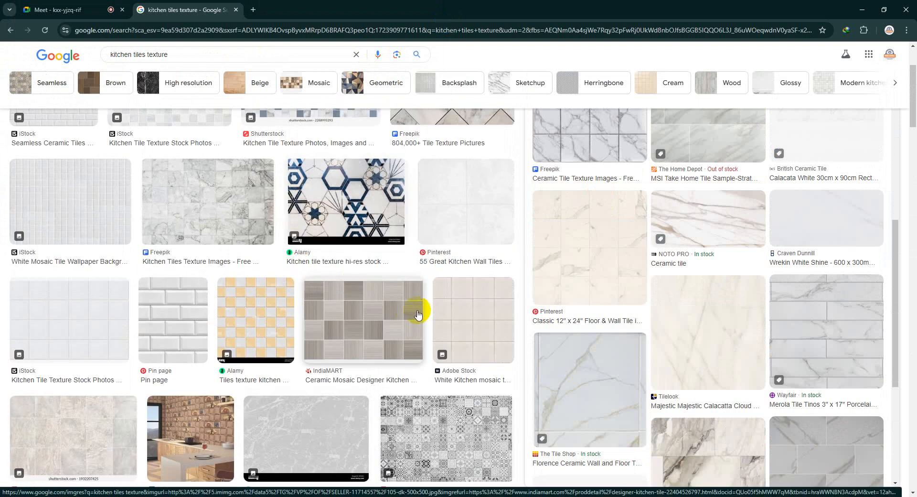
scroll(597, 287, up, 4)
scroll(595, 270, up, 3)
- Try again to save the Freepik marble tile image, then cancel the save
right_click(652, 225)
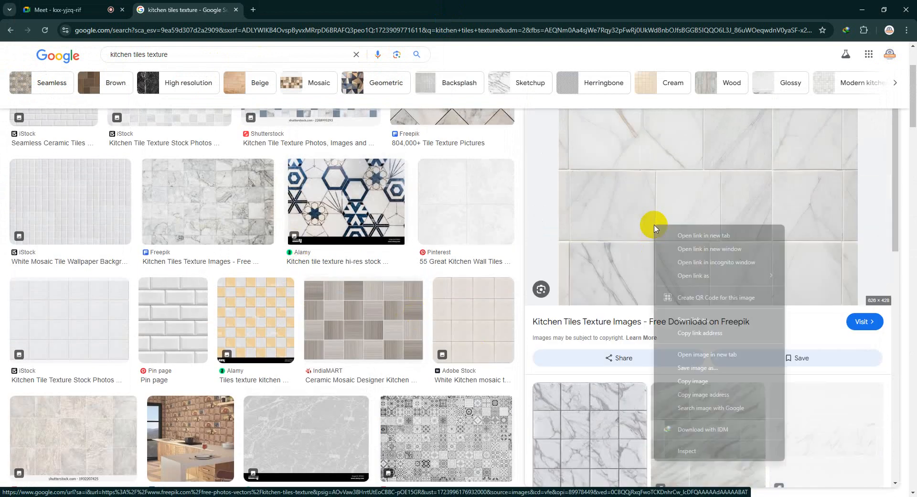
click(710, 369)
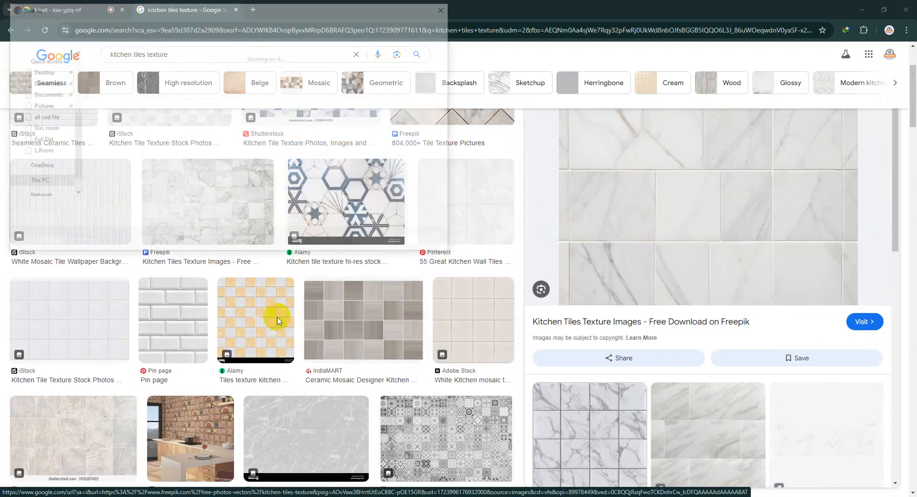
click(423, 242)
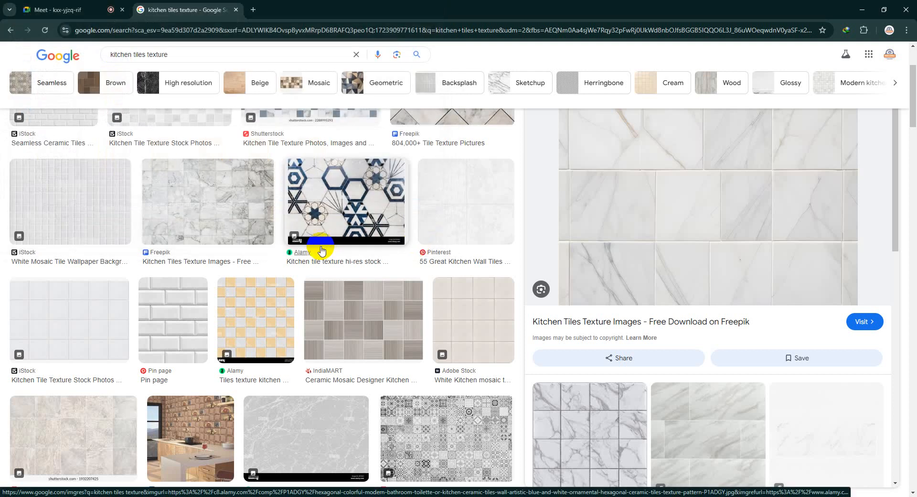
- Preview the IndiaMART ceramic mosaic designer kitchen tile and try to save its image to Downloads, then cancel the save
scroll(456, 263, up, 3)
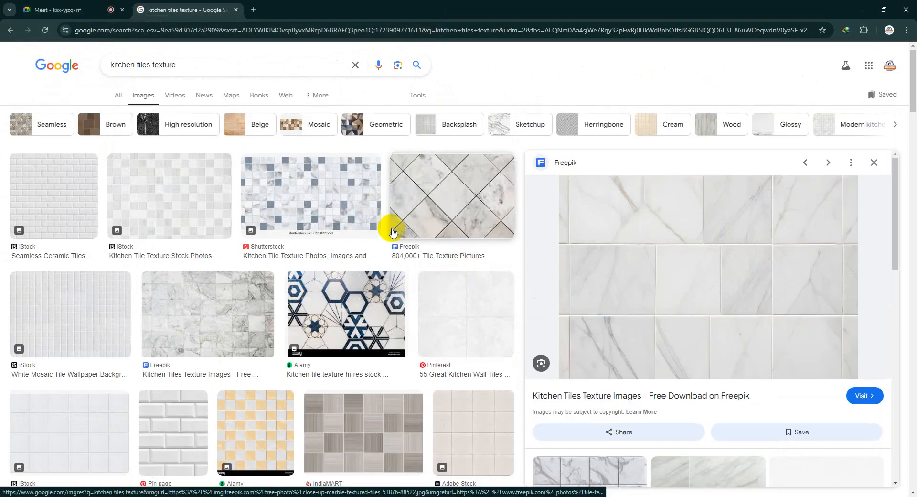
scroll(293, 243, down, 4)
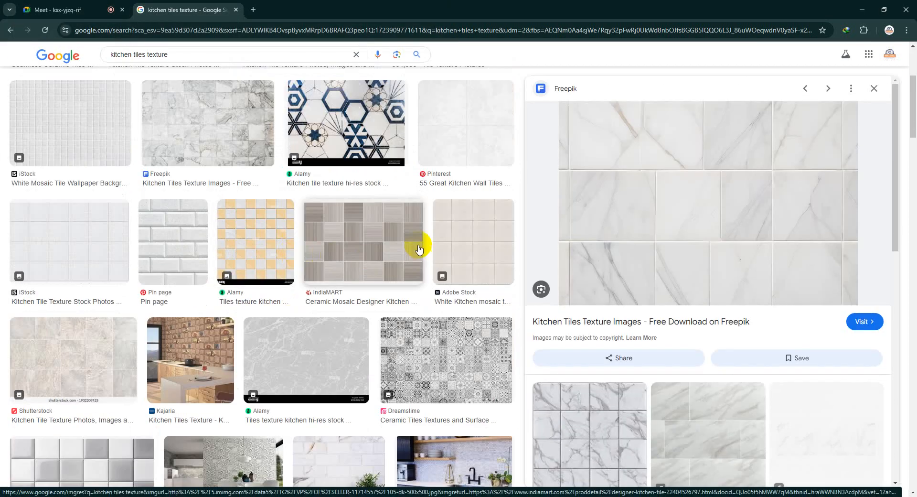
click(377, 245)
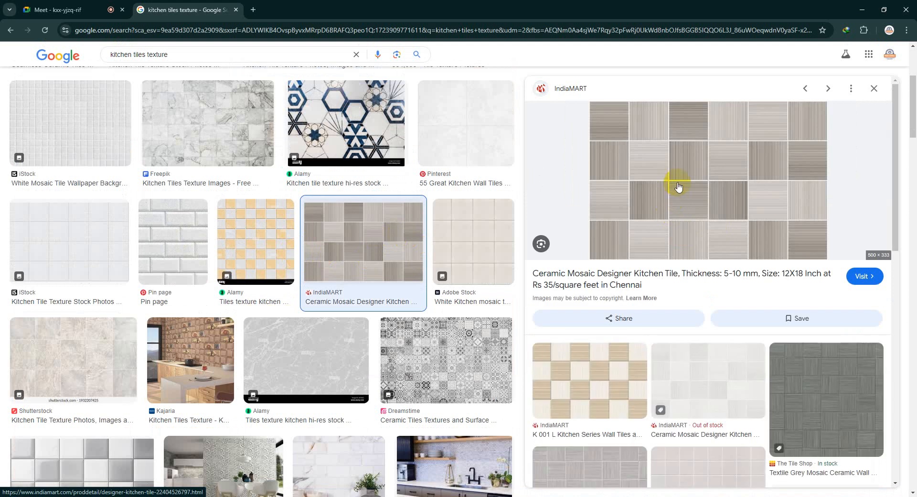
right_click(673, 170)
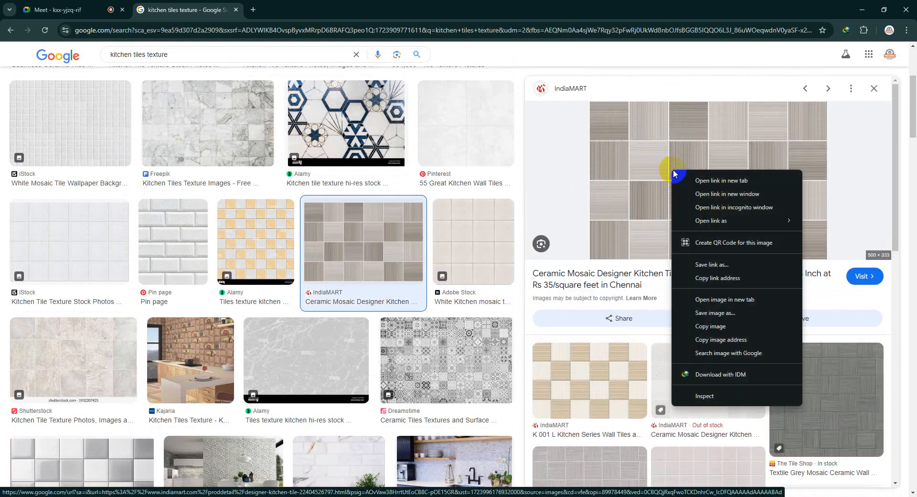
click(715, 313)
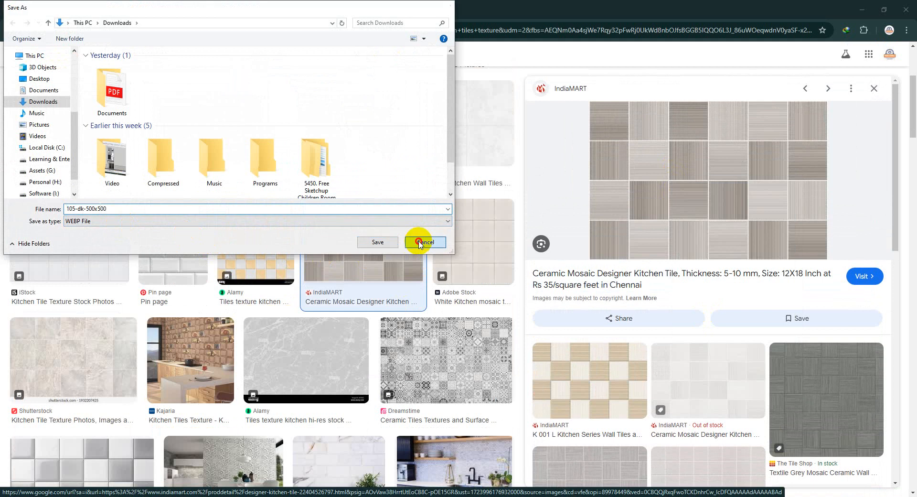
click(419, 243)
- Preview the related K 001 L Kitchen Series Wall Tiles image and try to save it to Downloads, then cancel the save
scroll(631, 215, down, 4)
click(590, 216)
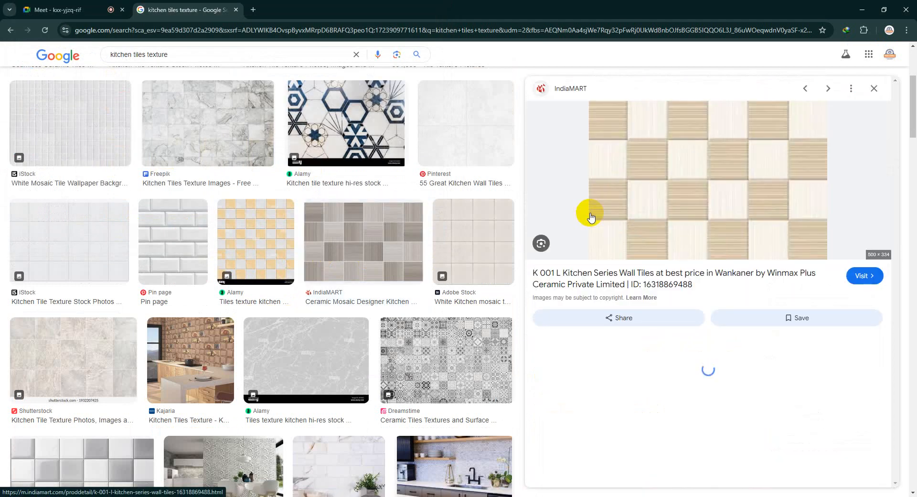
right_click(670, 168)
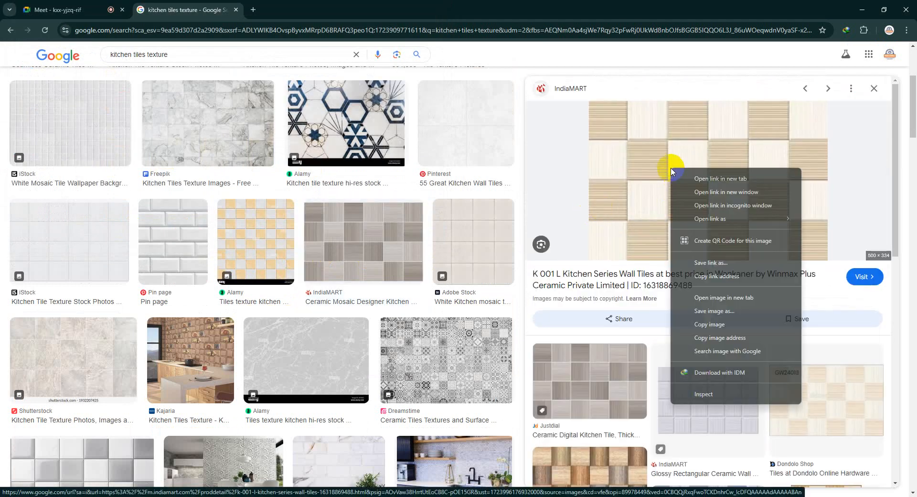
click(719, 338)
right_click(707, 168)
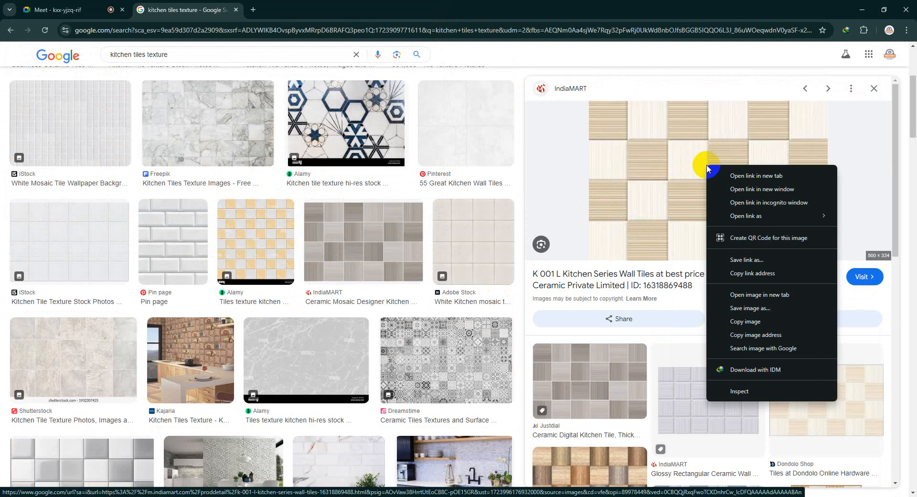
click(750, 308)
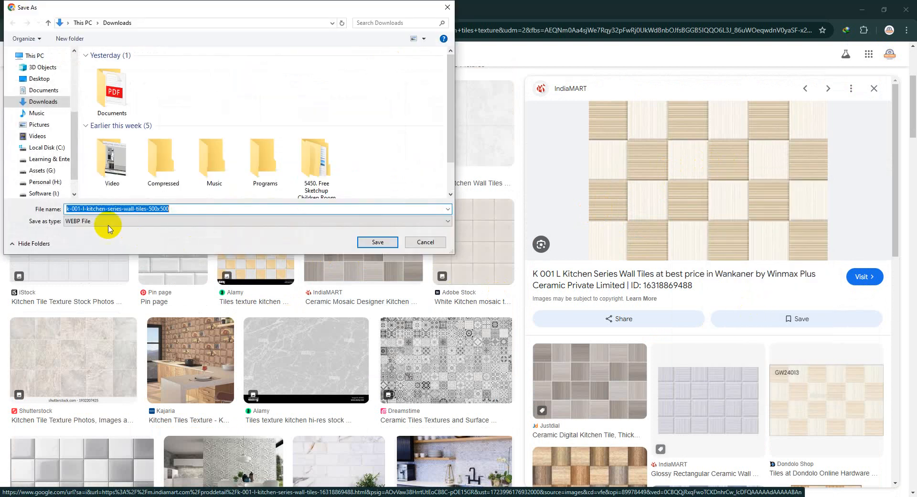
click(424, 241)
- Look through the related tile images and try to save the KAG Tiles 99930 D glossy tile image from Justdial
scroll(697, 279, down, 4)
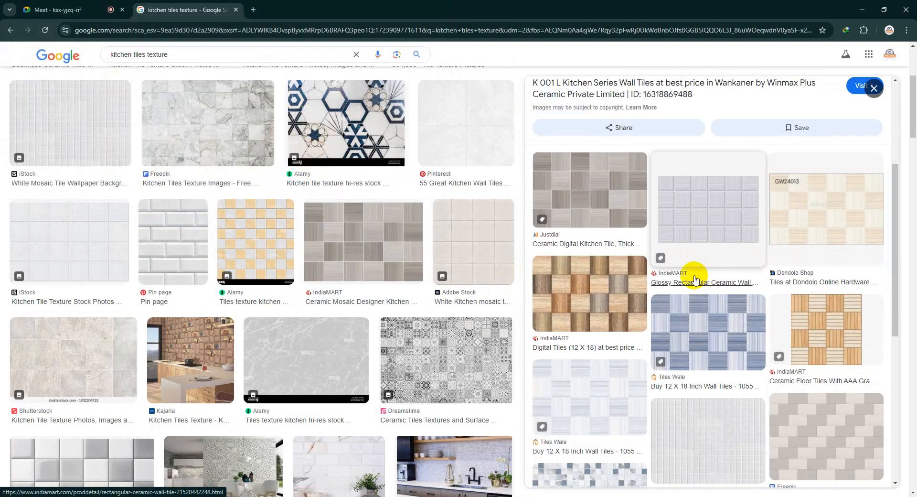
scroll(766, 255, down, 4)
scroll(621, 281, down, 4)
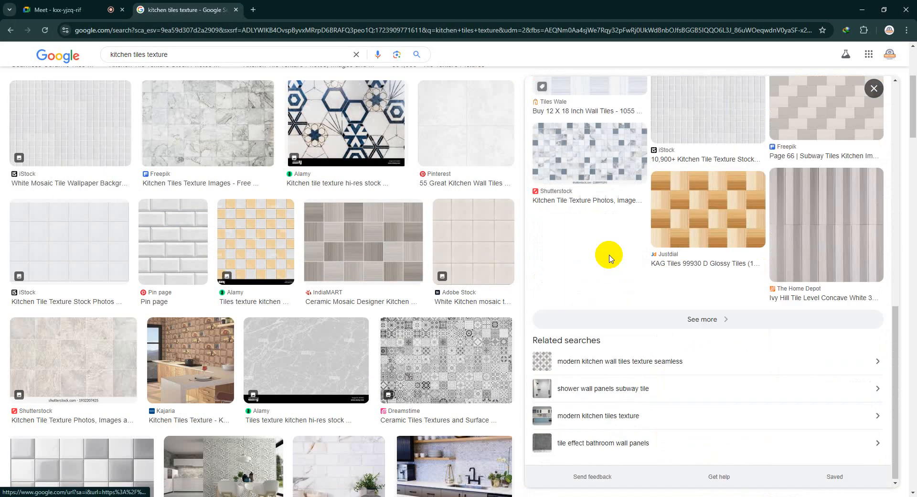
click(703, 217)
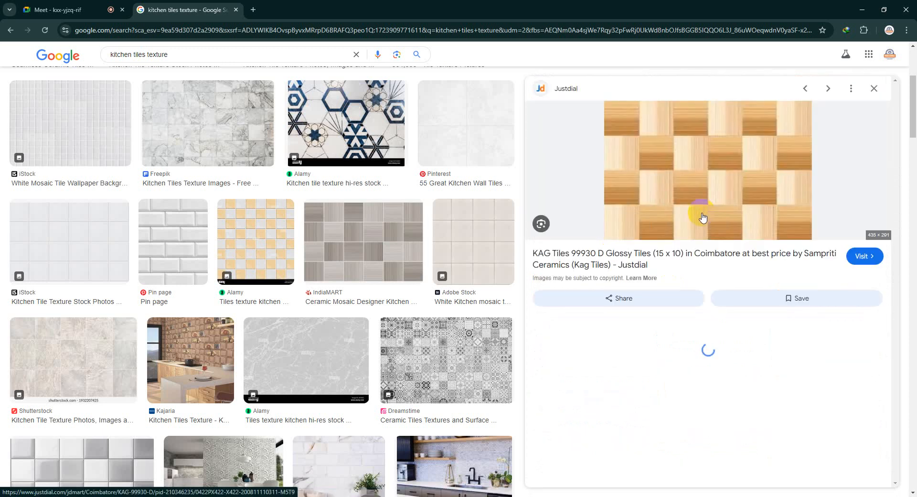
right_click(685, 182)
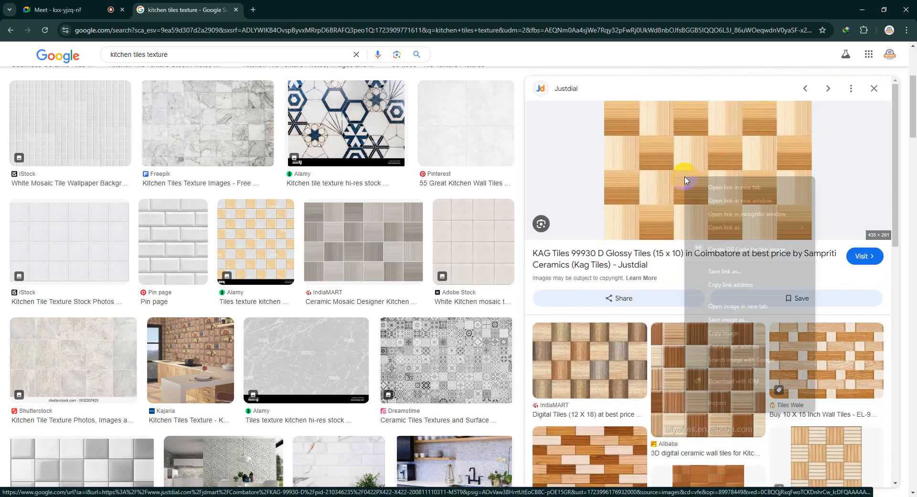
click(736, 325)
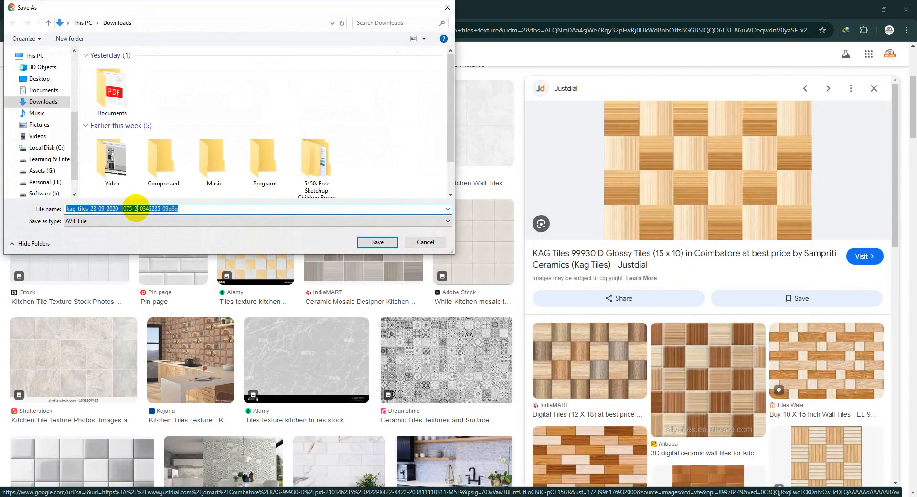
click(394, 242)
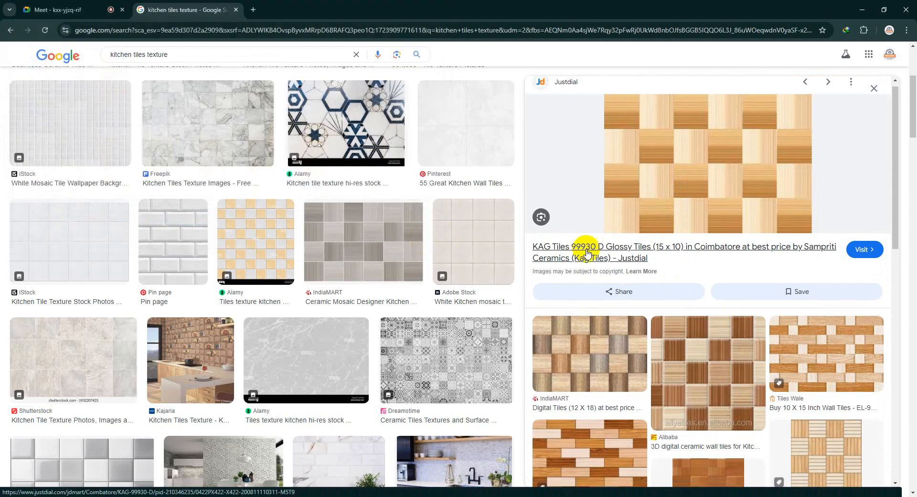
- Find the 12 X 18 Inch Wall Tiles - SM-3500 image from Tiles Wale and start saving it to Downloads as a JPEG image
scroll(593, 249, down, 2)
click(608, 369)
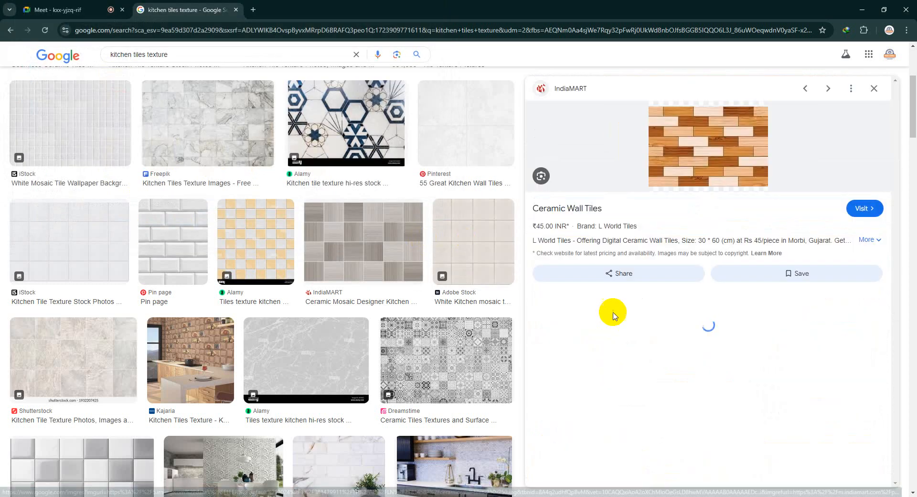
scroll(707, 343, down, 12)
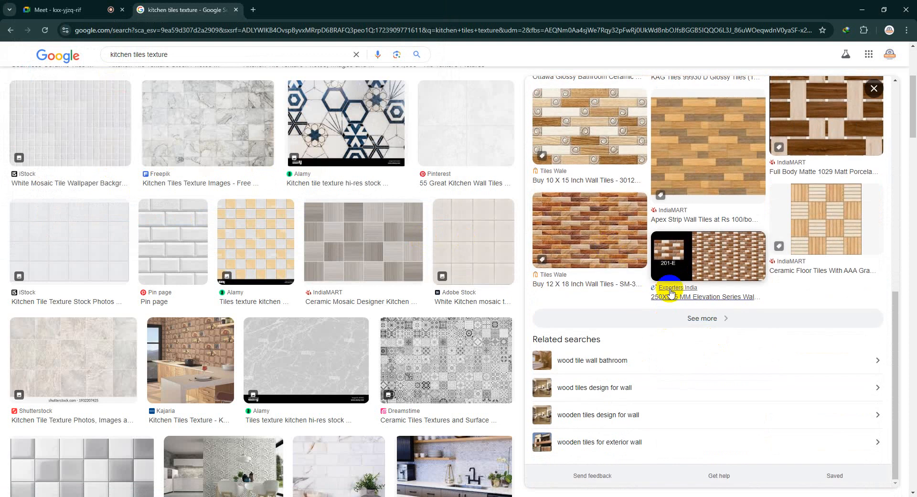
click(602, 229)
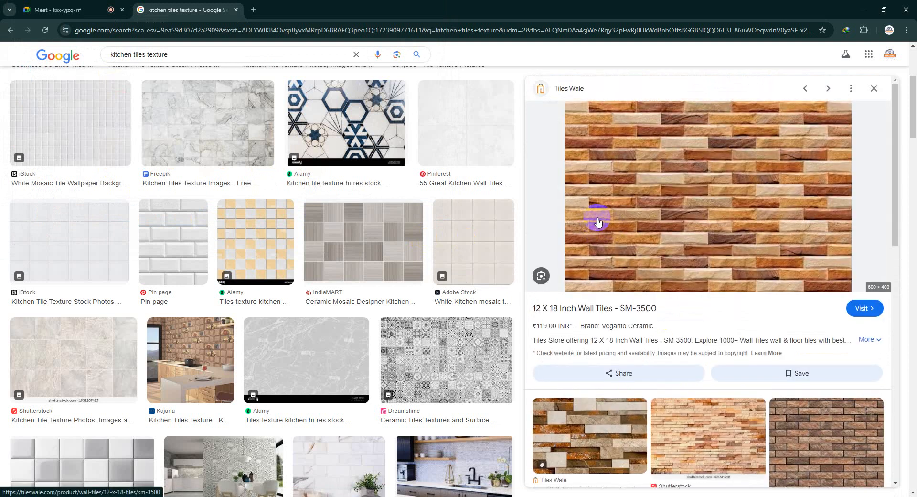
right_click(653, 145)
click(706, 290)
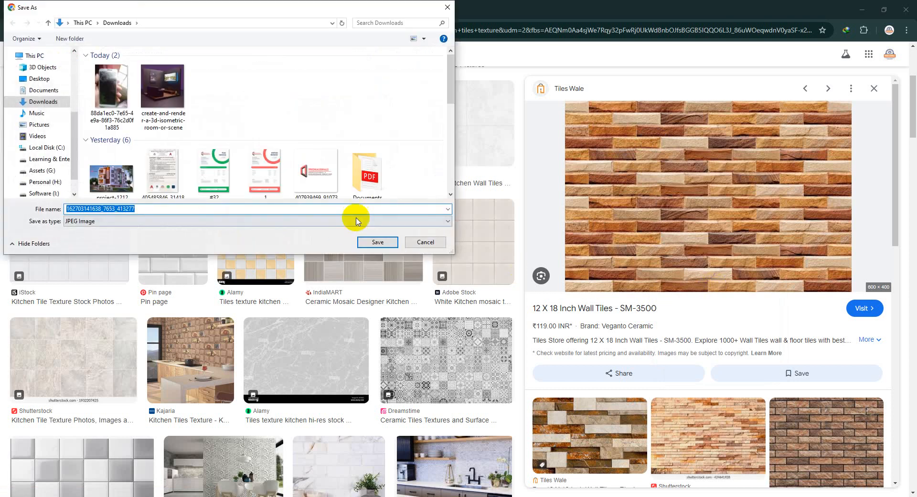
- Save the brick-pattern wall tile image as a JPEG in the Downloads folder and check the saved file there
click(379, 242)
scroll(675, 239, down, 3)
scroll(674, 237, down, 10)
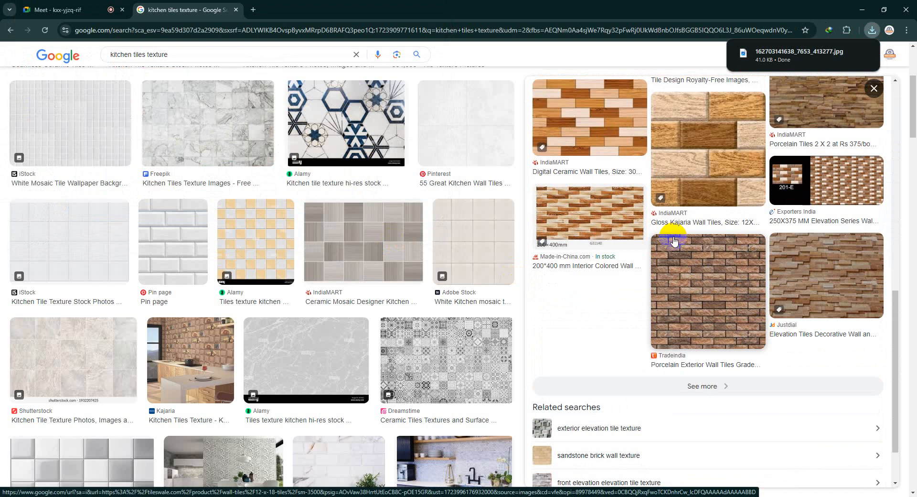
scroll(674, 240, down, 2)
scroll(180, 219, up, 4)
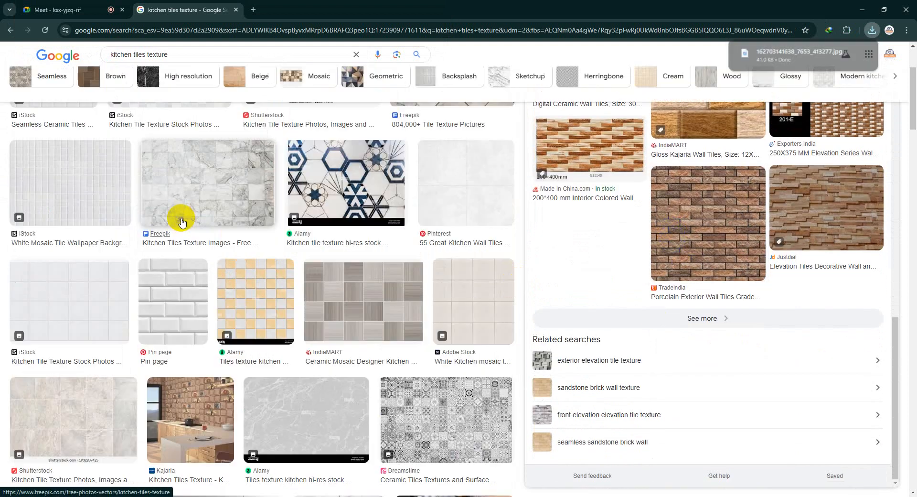
scroll(222, 306, down, 3)
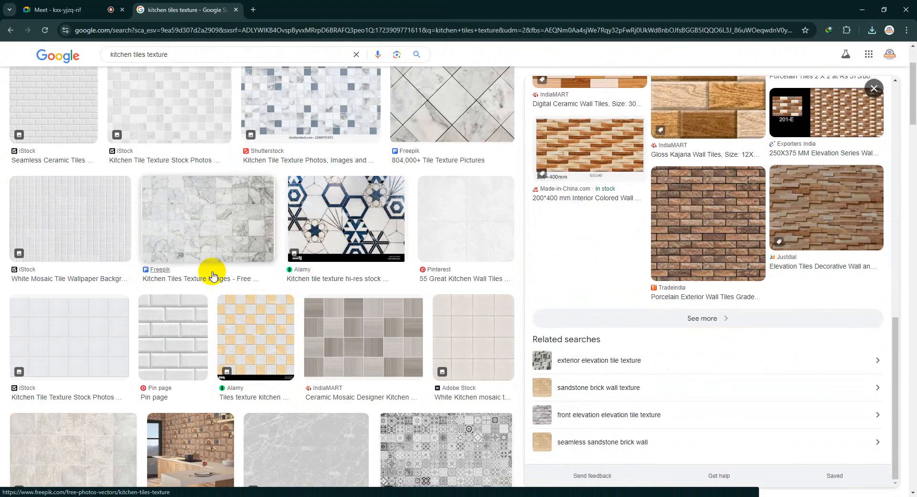
key(alt+Tab)
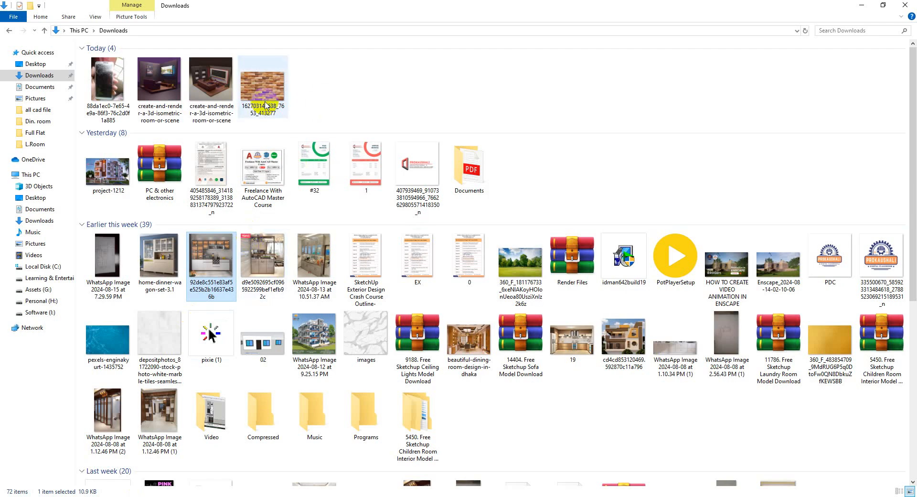
scroll(403, 159, down, 4)
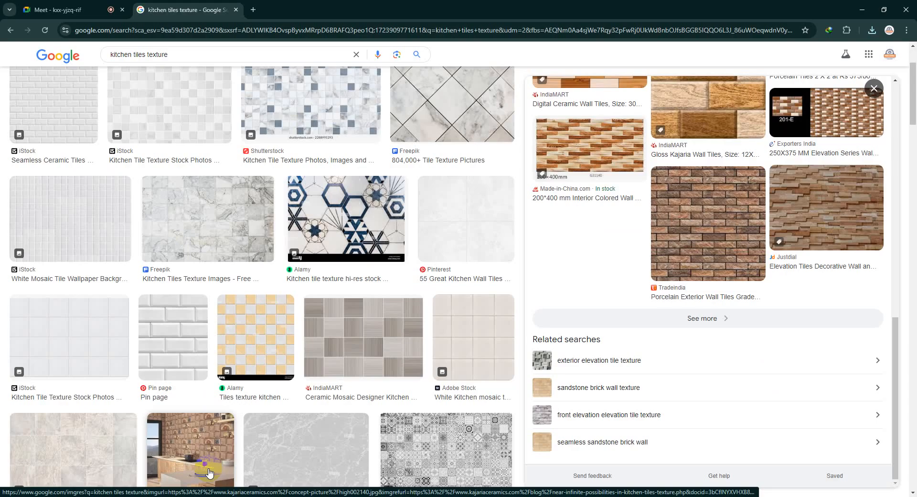
- Switch to SketchUp and sample the floor's Tiles 08 material so it loads in the Enscape Material Editor
click(257, 474)
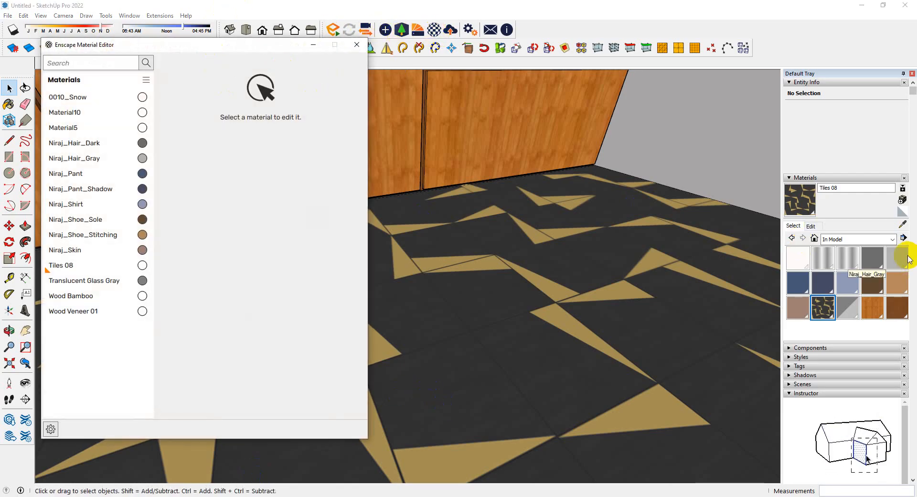
click(903, 225)
click(549, 337)
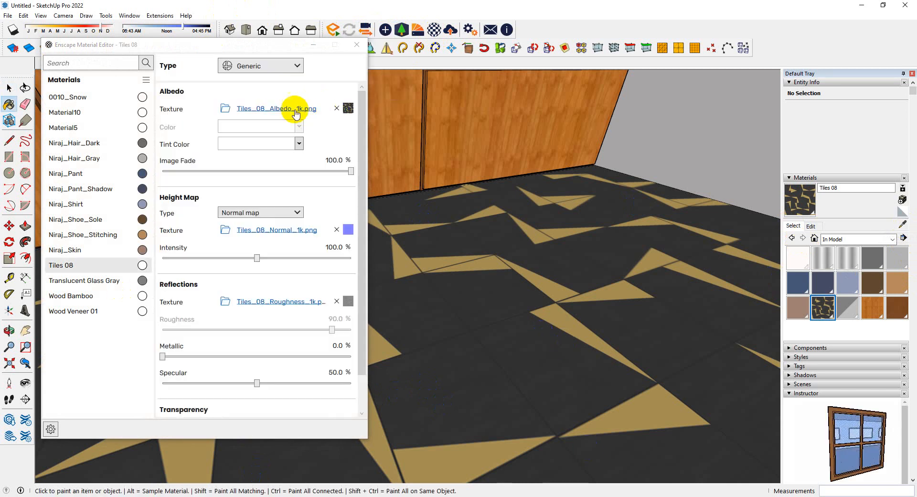
- Replace the Tiles 08 albedo texture with the white marble depositphotos_81722090 image from Downloads, and close the material editor
click(224, 111)
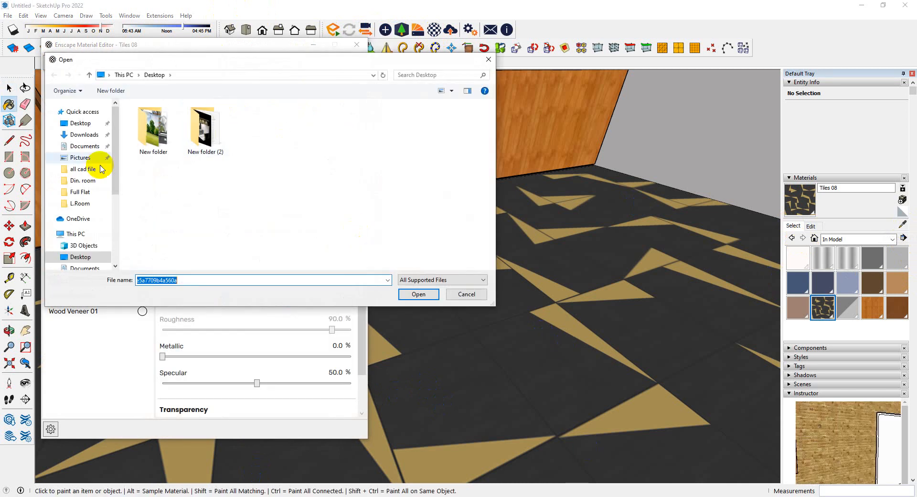
click(100, 135)
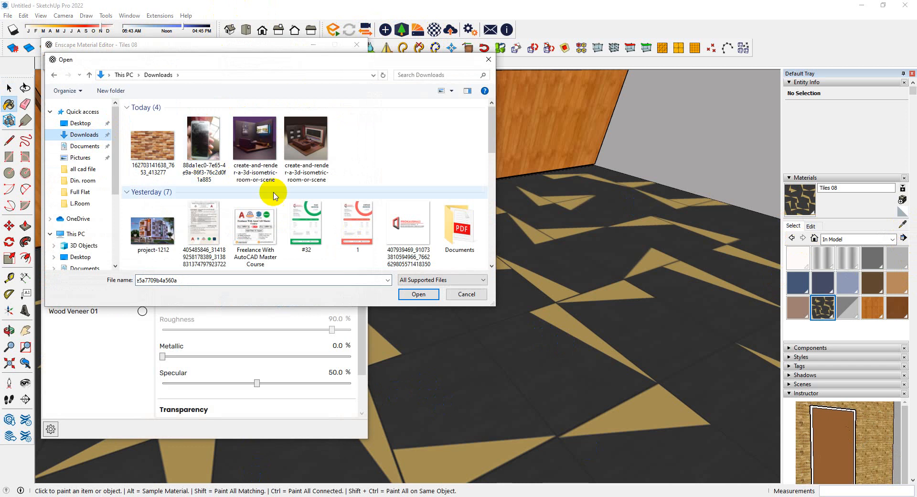
scroll(228, 207, down, 3)
scroll(229, 206, down, 5)
scroll(149, 160, up, 6)
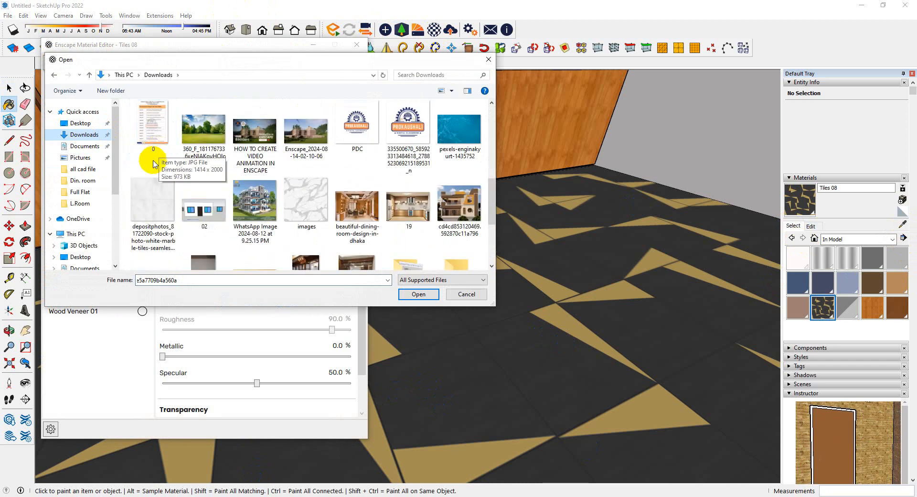
click(159, 206)
click(419, 292)
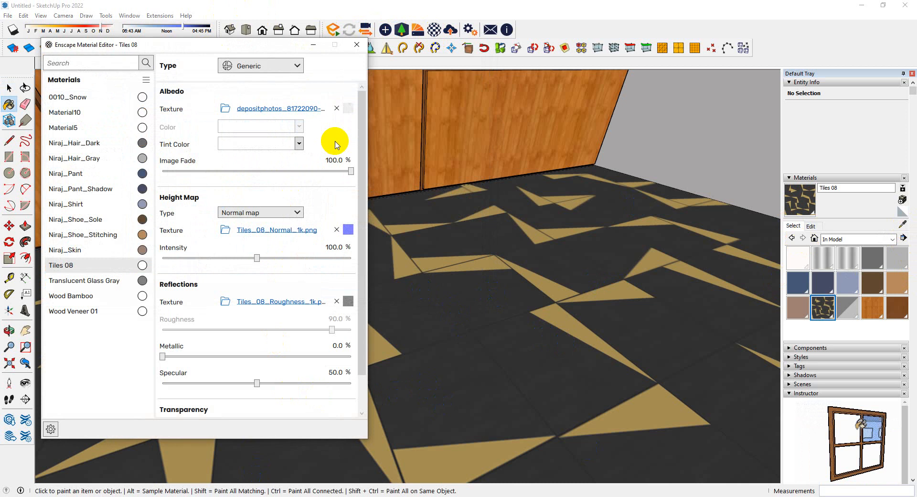
click(357, 45)
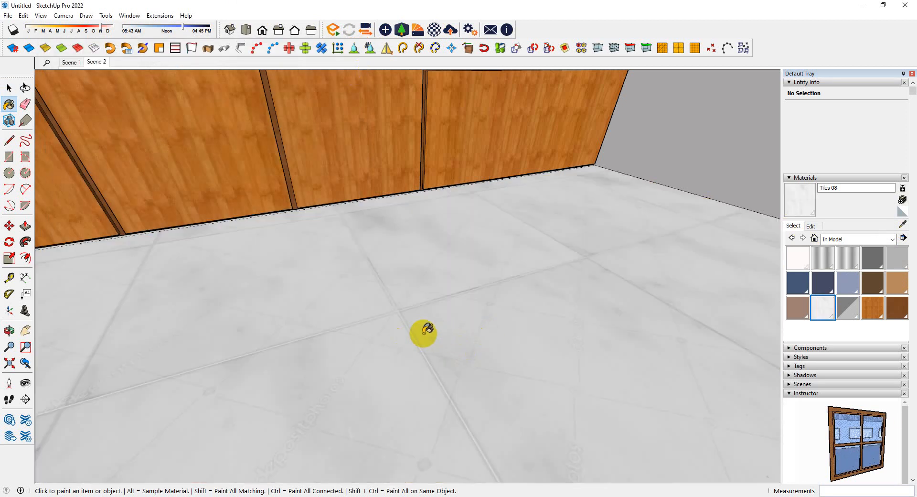
mouse_move(301, 424)
middle_down()
mouse_move(371, 324)
mouse_move(361, 348)
mouse_move(273, 434)
mouse_move(262, 430)
middle_up()
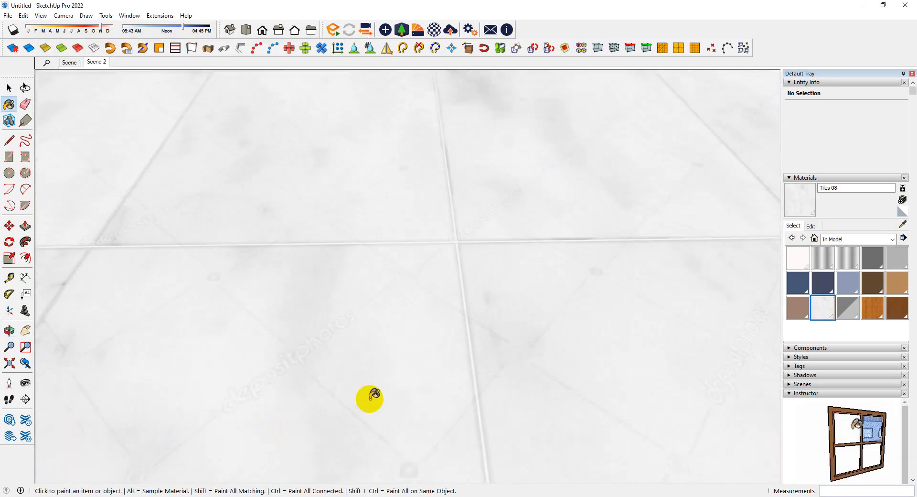
mouse_move(369, 398)
middle_down()
mouse_move(444, 371)
mouse_move(602, 234)
mouse_move(536, 375)
mouse_move(626, 111)
mouse_move(483, 374)
mouse_move(516, 291)
mouse_move(467, 301)
mouse_move(530, 217)
middle_up()
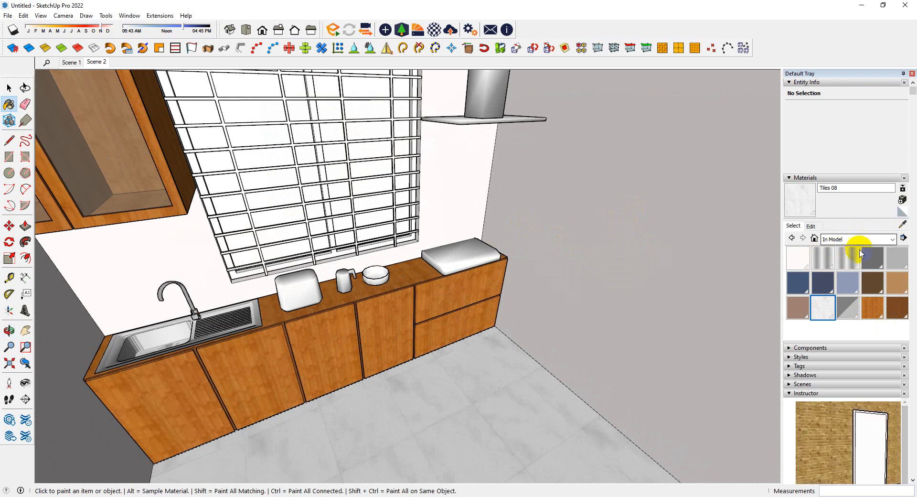
click(815, 226)
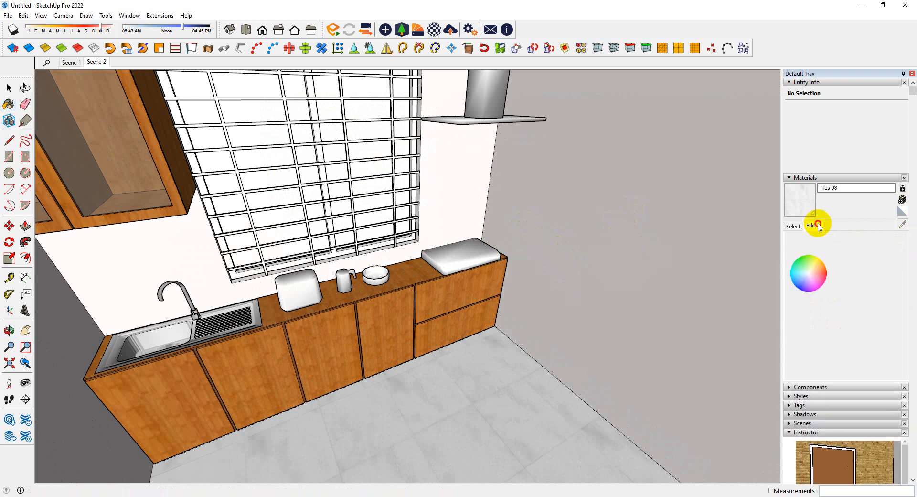
click(794, 227)
click(845, 240)
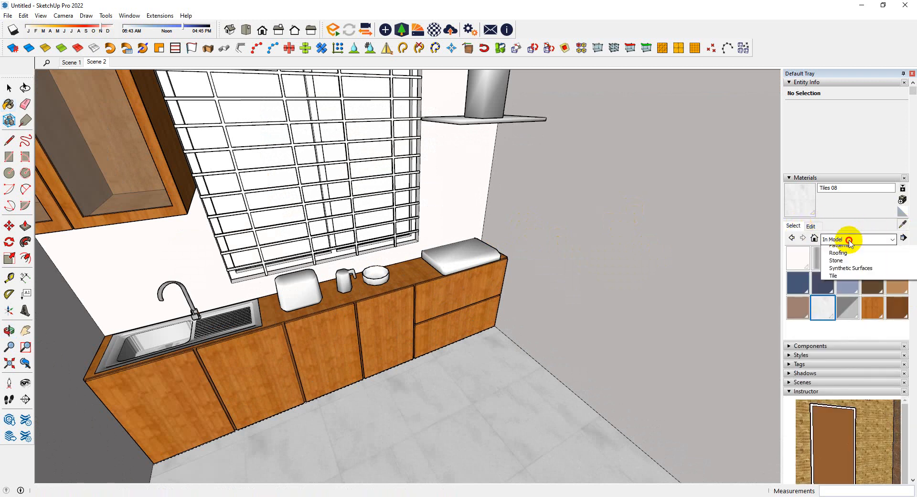
click(849, 242)
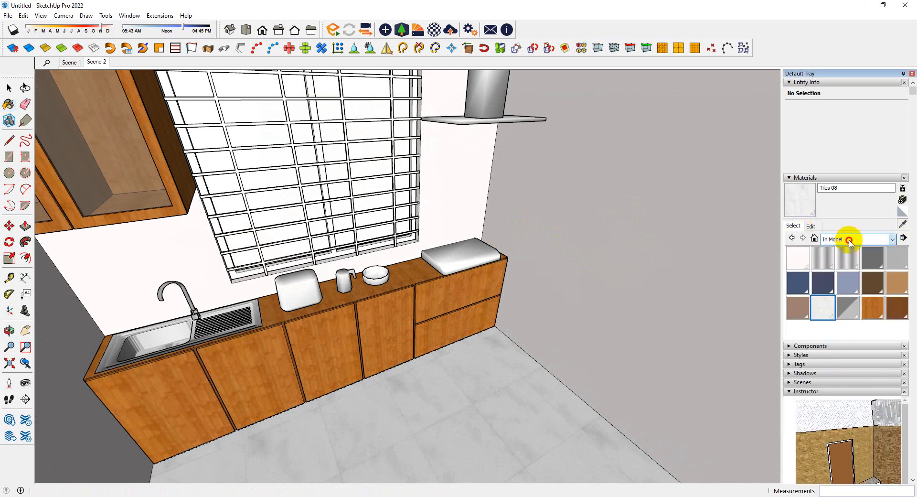
- Import the Tiles 10 material from the Tiles category of the Enscape Material Library and close the library
click(418, 32)
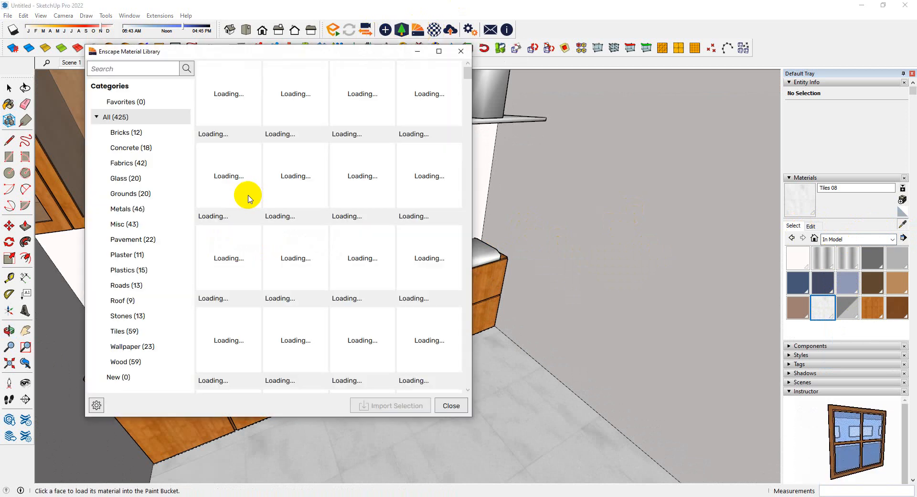
click(245, 195)
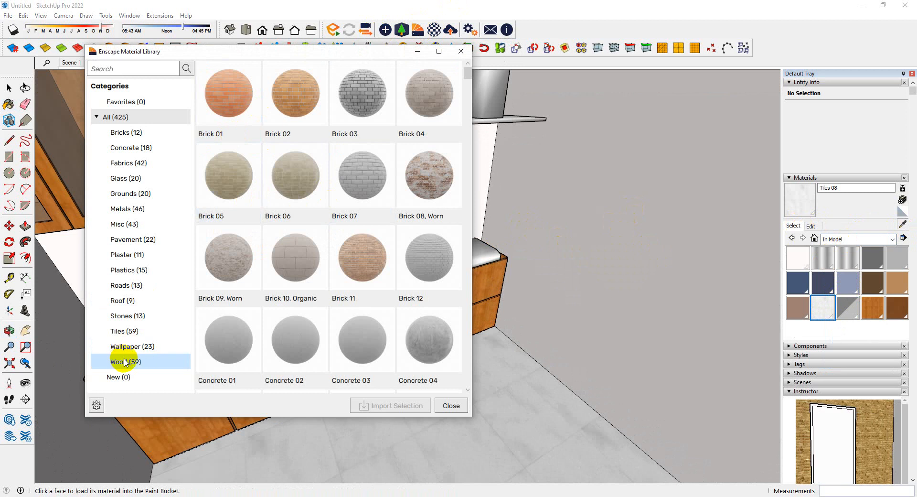
click(126, 330)
click(347, 115)
click(287, 194)
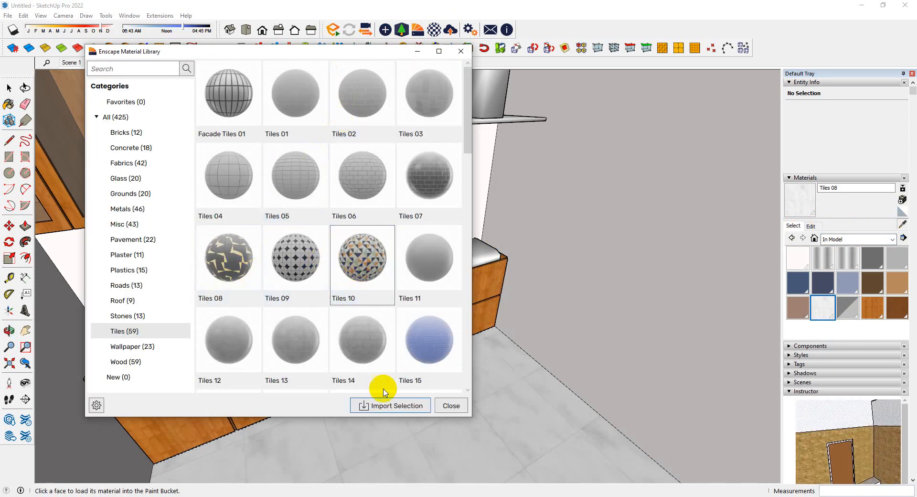
click(401, 406)
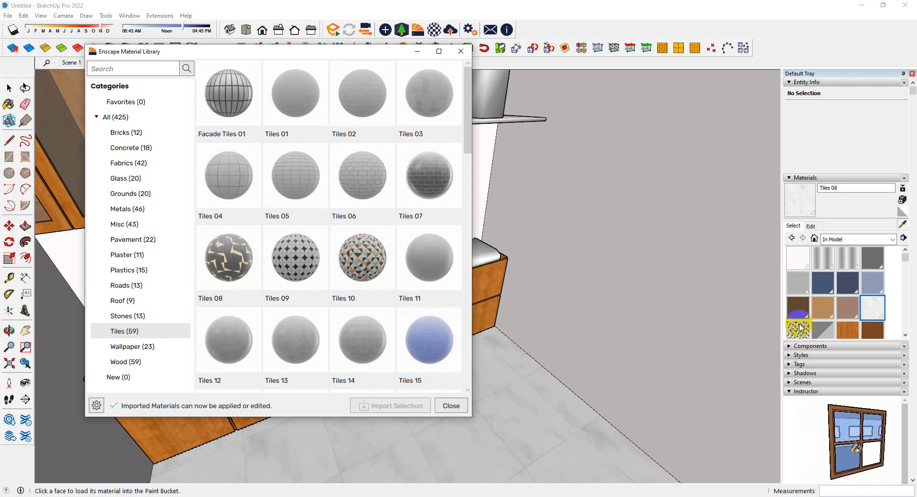
click(800, 329)
click(450, 405)
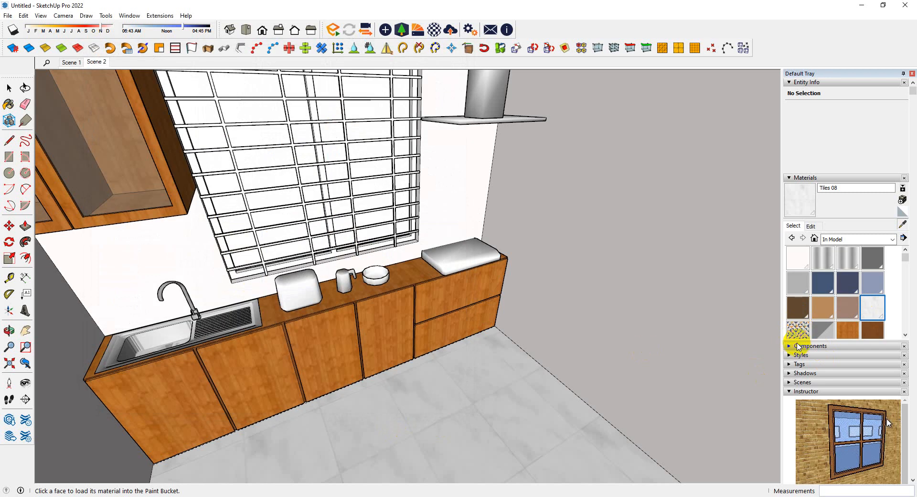
- Open the room group for editing and paint the window wall and both side walls with Tiles 10
click(798, 329)
key(space)
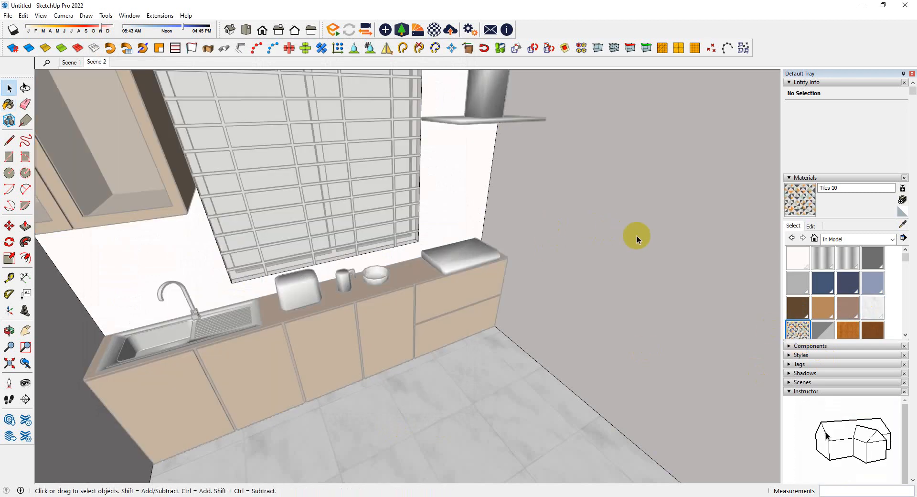
click(637, 236)
key(b)
click(635, 234)
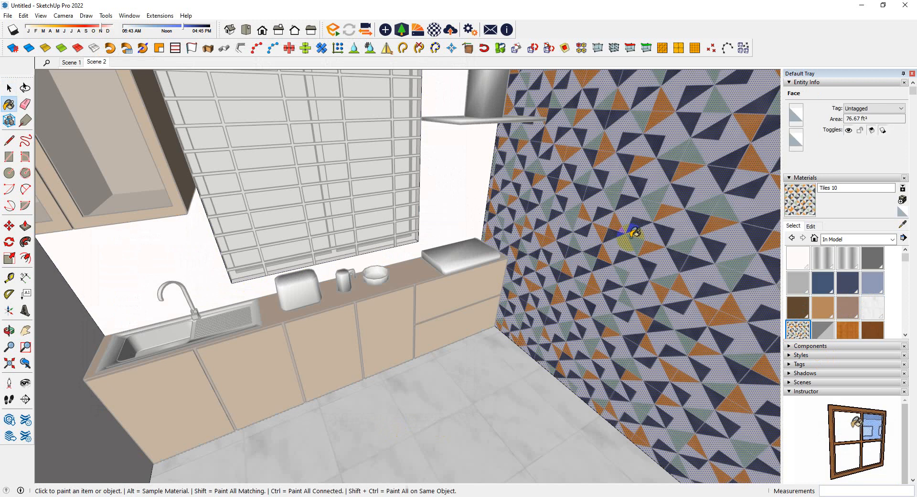
click(460, 203)
click(64, 339)
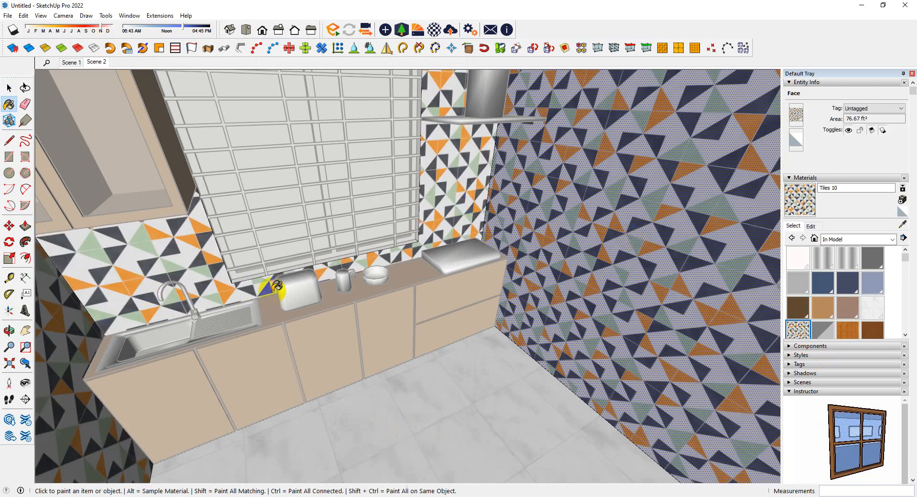
- Examine the tiled kitchen walls from inside the room, through the doorway and from outside the building
scroll(287, 291, down, 8)
scroll(509, 170, down, 4)
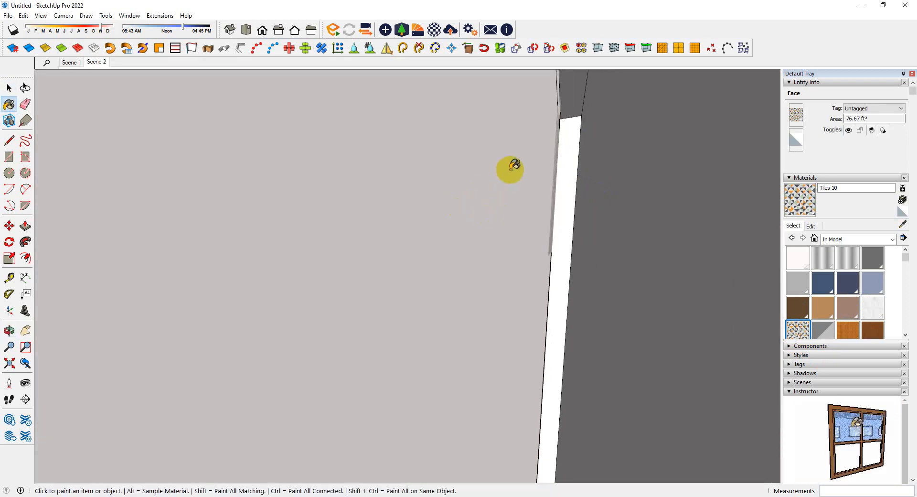
scroll(632, 190, down, 5)
scroll(617, 191, up, 8)
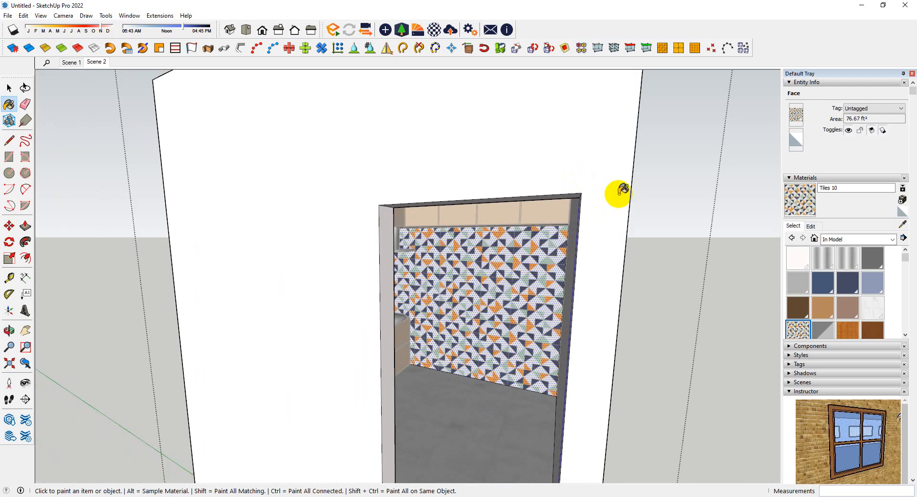
click(619, 255)
scroll(651, 266, down, 5)
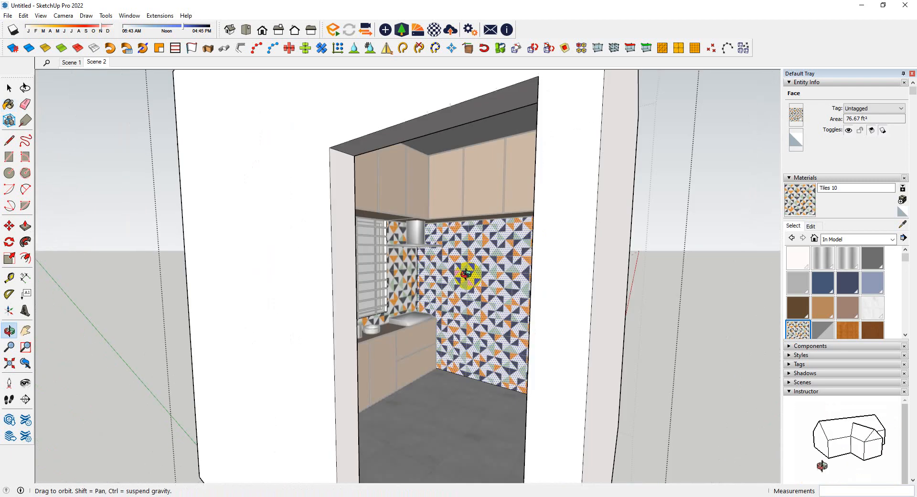
scroll(466, 272, up, 6)
mouse_move(446, 239)
middle_down()
mouse_move(320, 210)
mouse_move(301, 262)
mouse_move(379, 277)
middle_up()
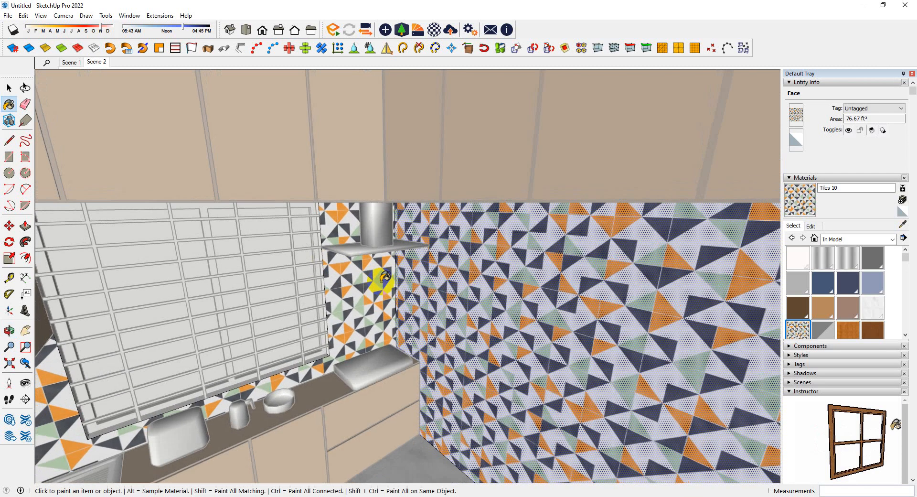
scroll(385, 279, up, 6)
scroll(390, 210, down, 8)
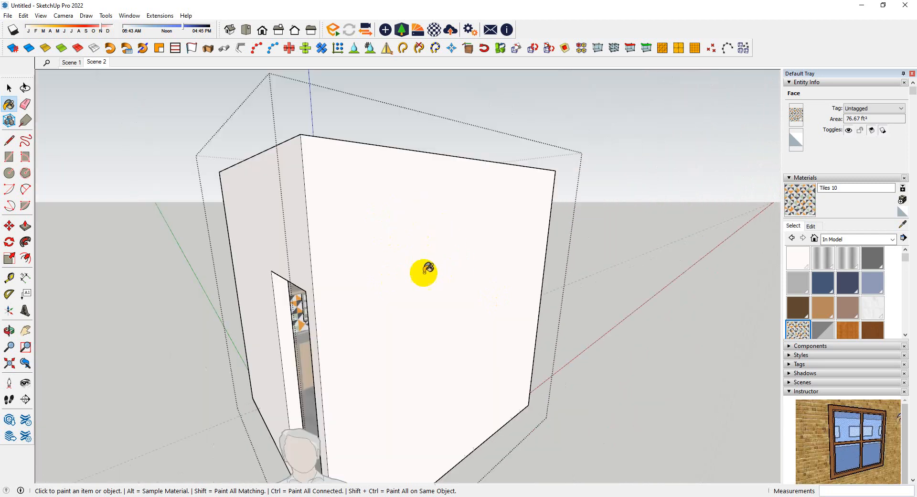
- Leave the room group's editing mode and bring the tiled kitchen interior back into view through the doorway
scroll(426, 238, down, 4)
key(space)
click(540, 398)
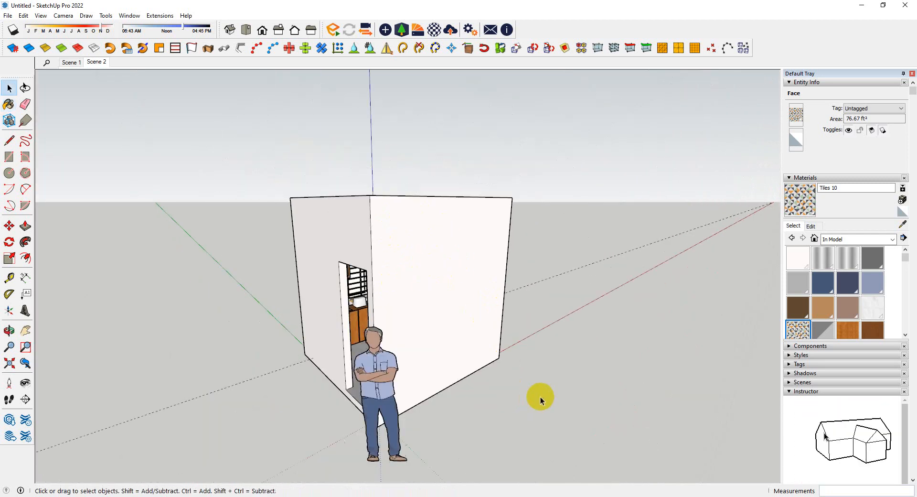
scroll(308, 347, up, 5)
middle_drag(329, 308, 451, 488)
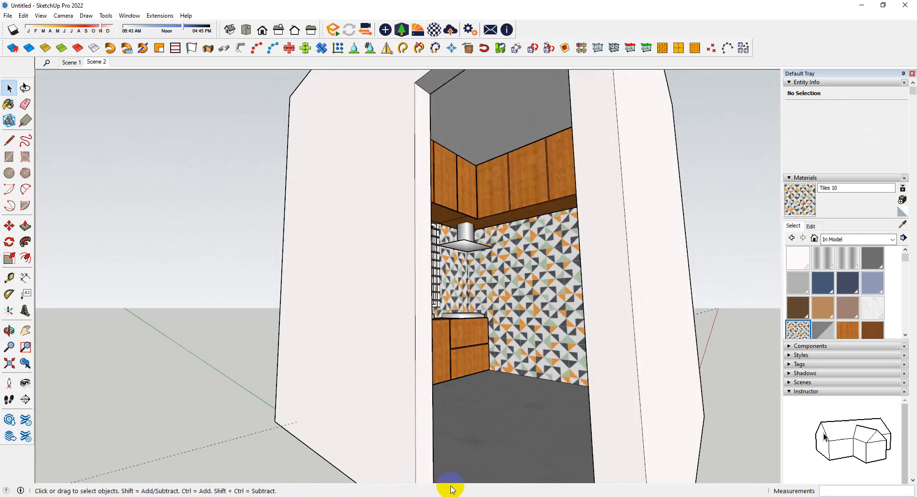
- Switch to the browser to check the Google Meet call, and return to the tiled kitchen corner in SketchUp
mouse_move(247, 496)
click(220, 467)
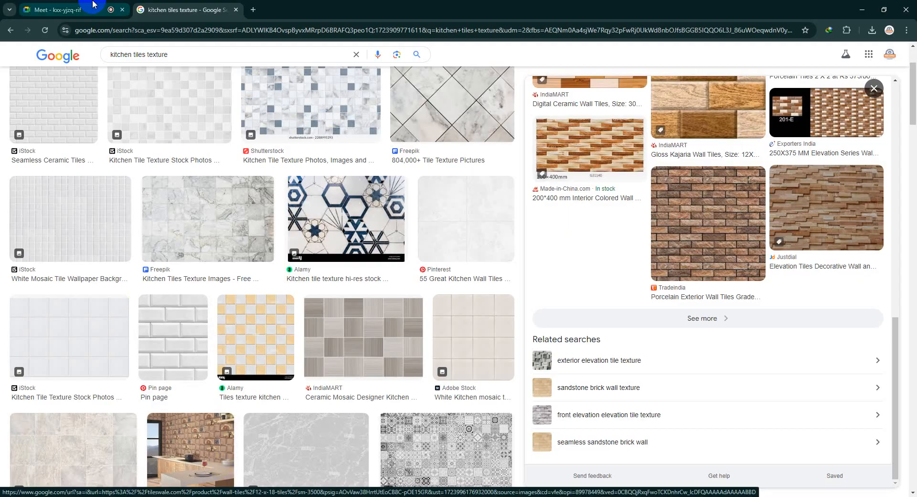
click(93, 5)
click(844, 446)
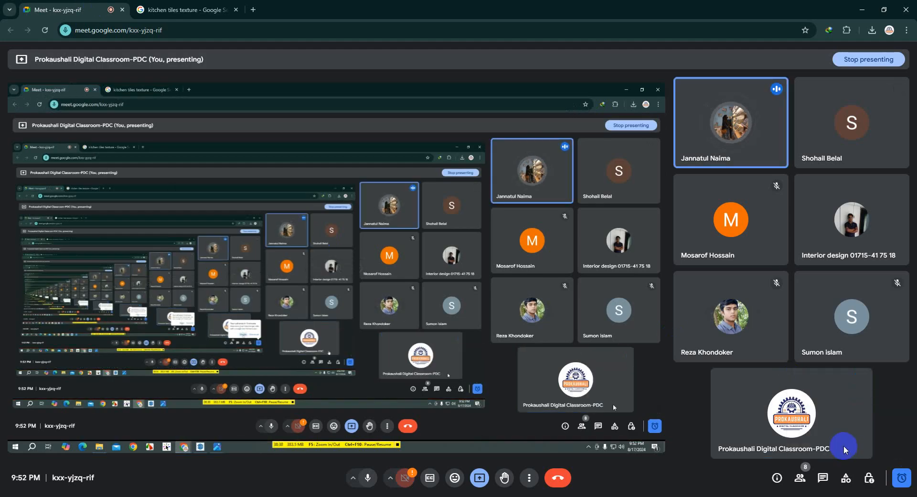
click(861, 9)
scroll(408, 256, up, 10)
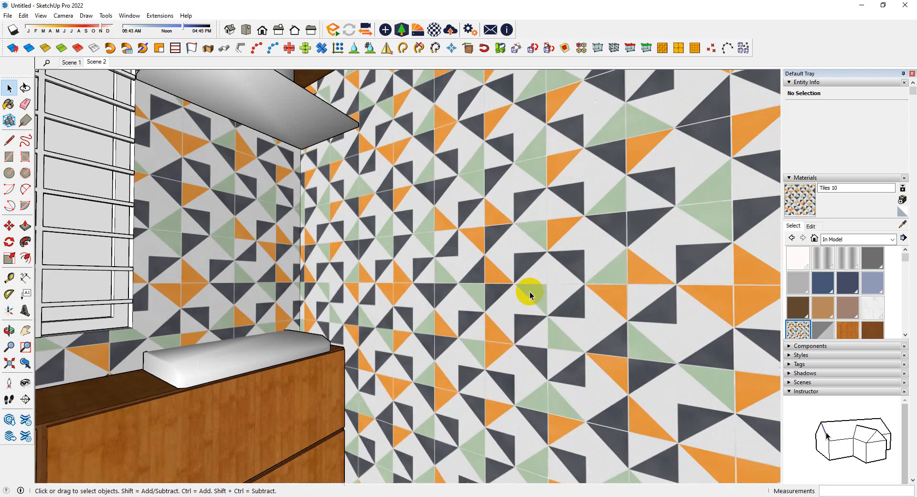
mouse_move(528, 293)
middle_down()
mouse_move(494, 326)
mouse_move(483, 305)
middle_up()
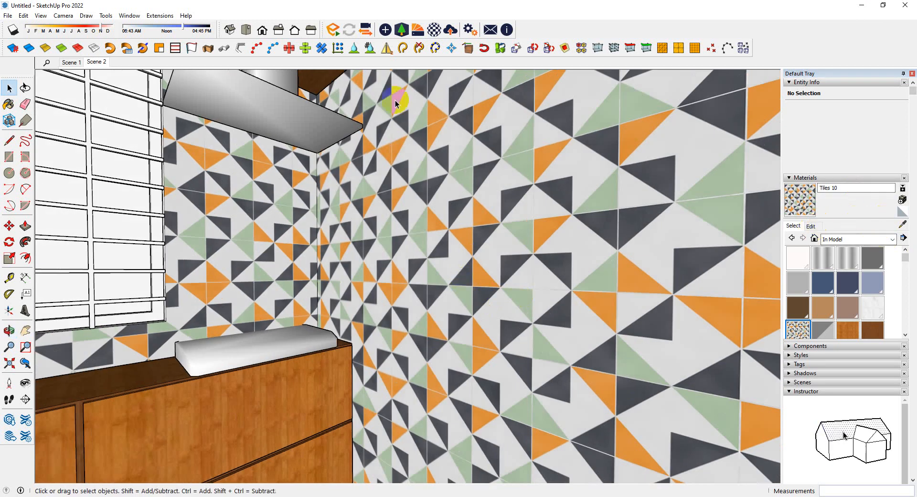
click(434, 31)
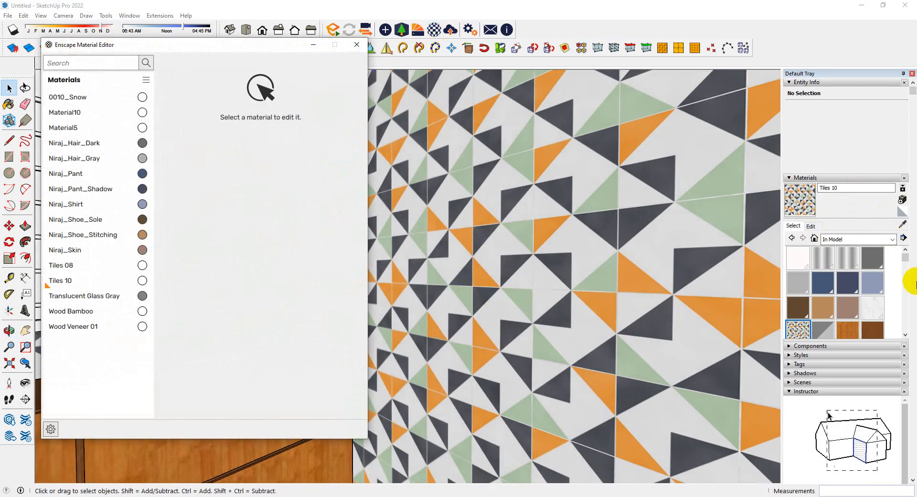
click(901, 224)
click(551, 254)
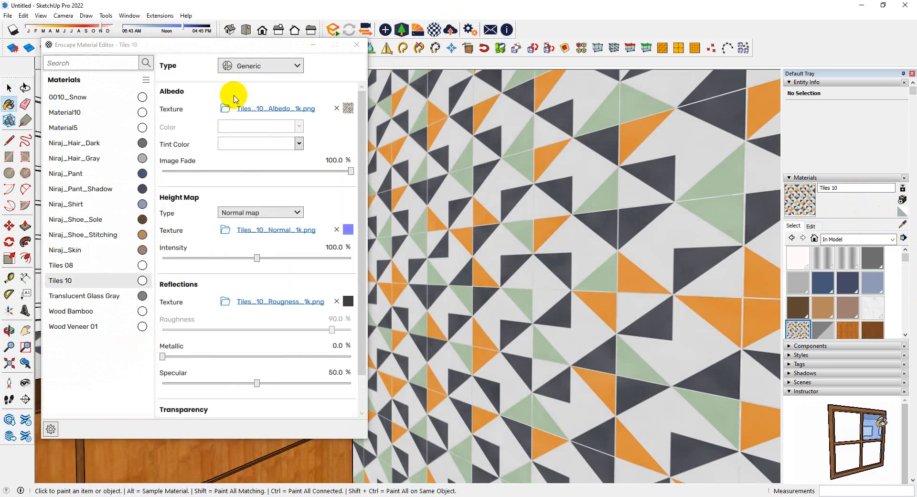
click(226, 112)
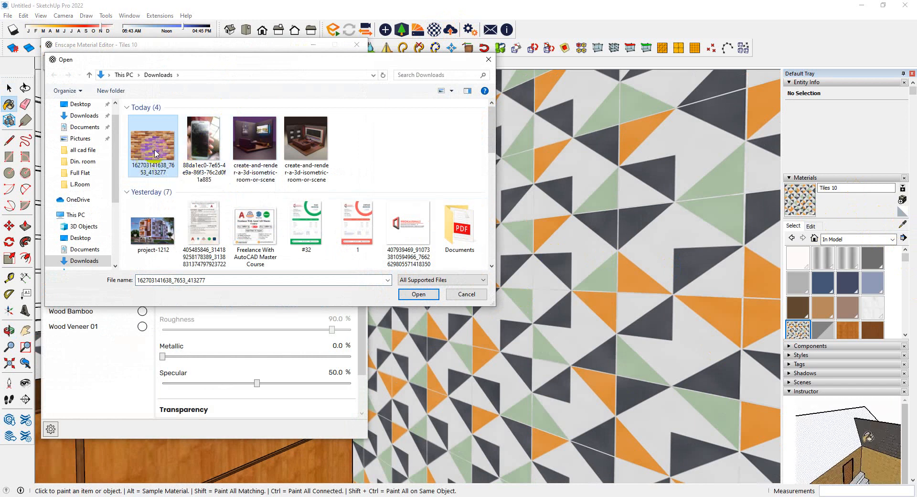
click(421, 294)
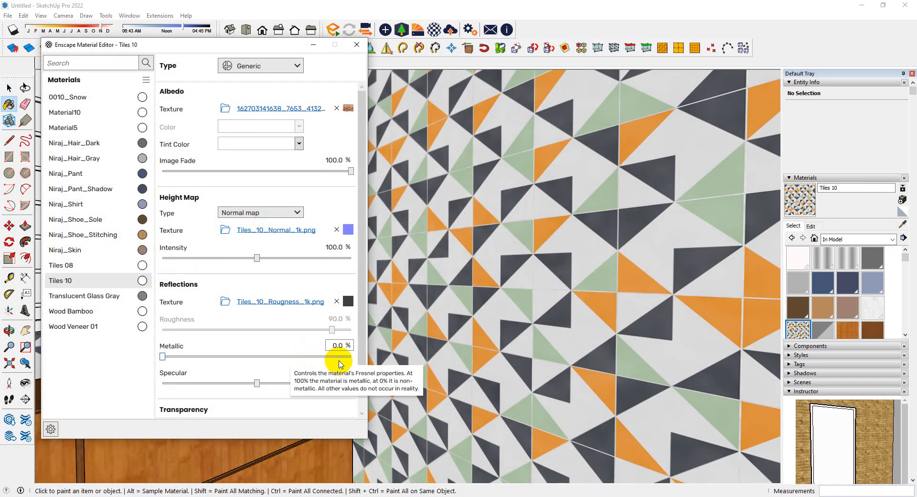
click(357, 44)
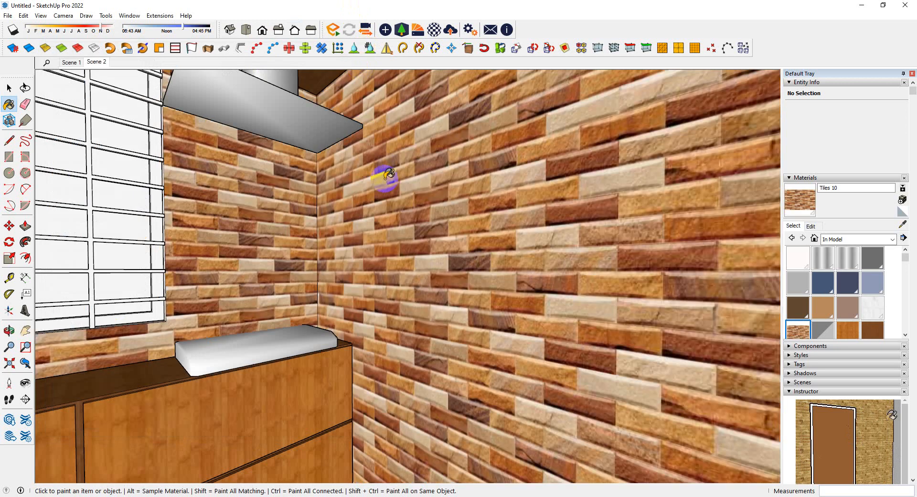
- Examine the retextured walls from inside the kitchen, from outside the building and up close around the window counter
middle_drag(388, 177, 407, 304)
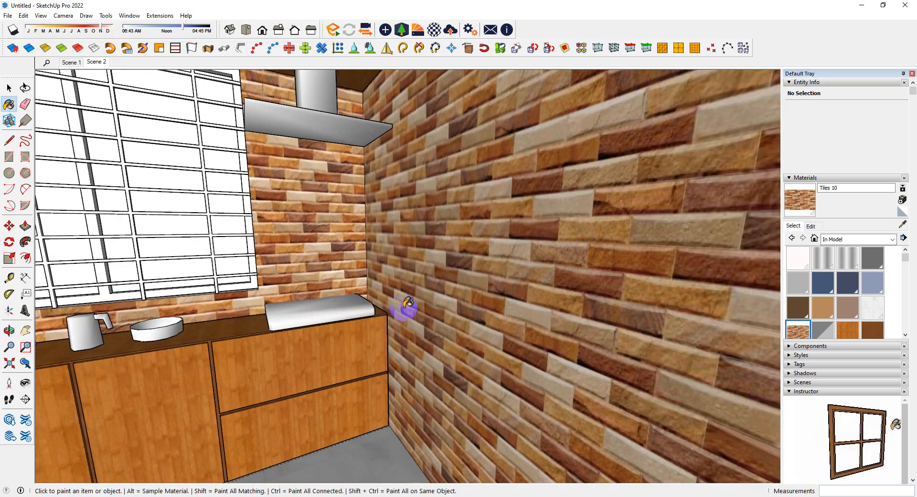
scroll(404, 306, down, 2)
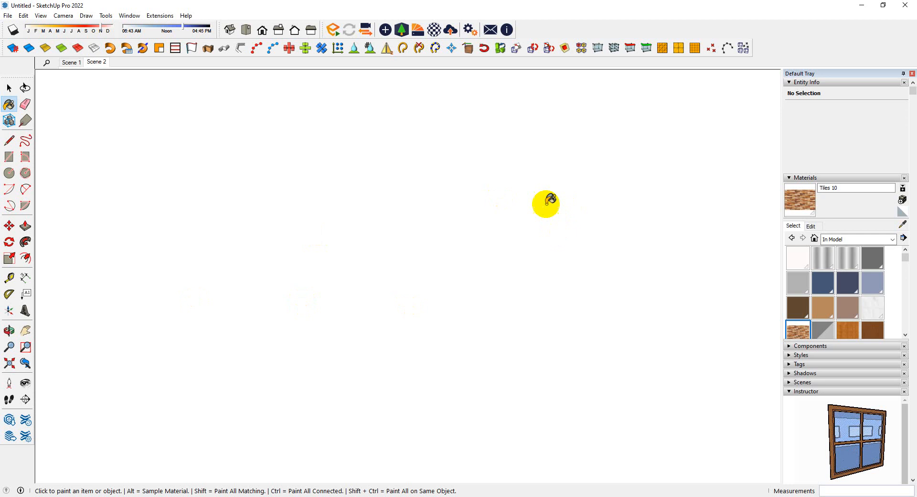
scroll(559, 177, down, 5)
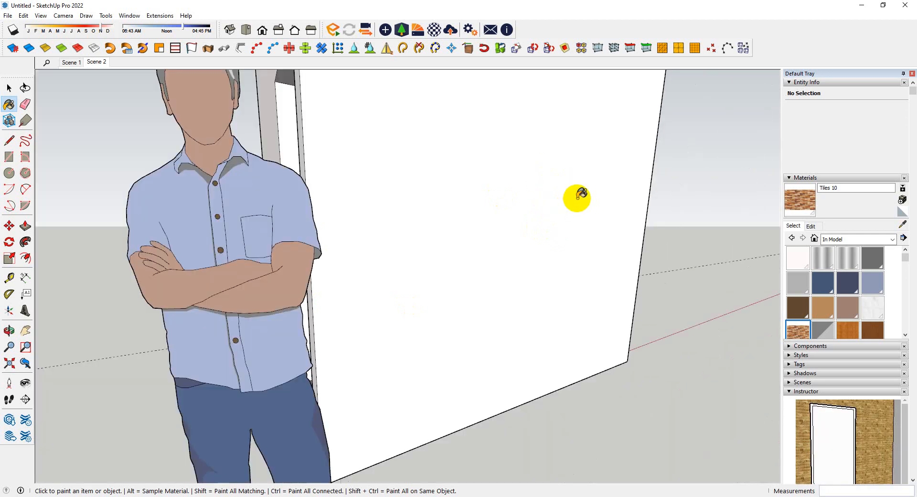
middle_drag(580, 196, 548, 250)
scroll(525, 277, up, 10)
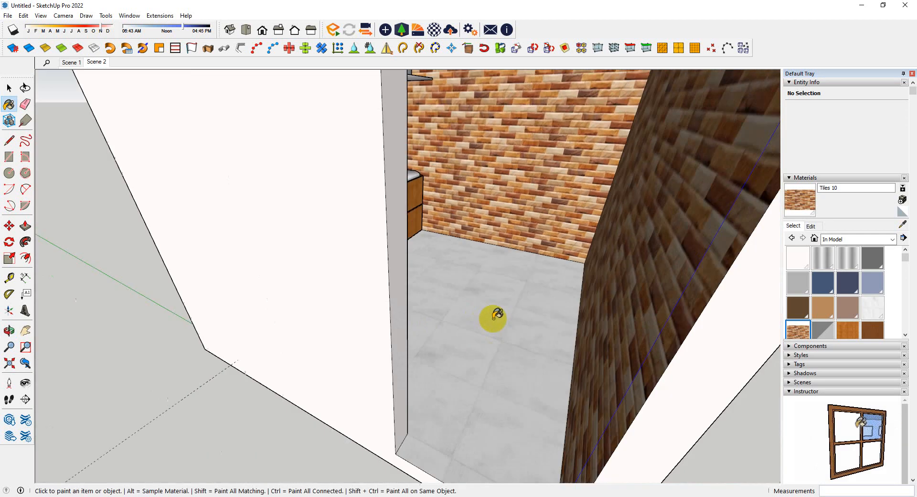
middle_drag(493, 318, 438, 250)
scroll(391, 155, up, 8)
middle_drag(391, 152, 368, 198)
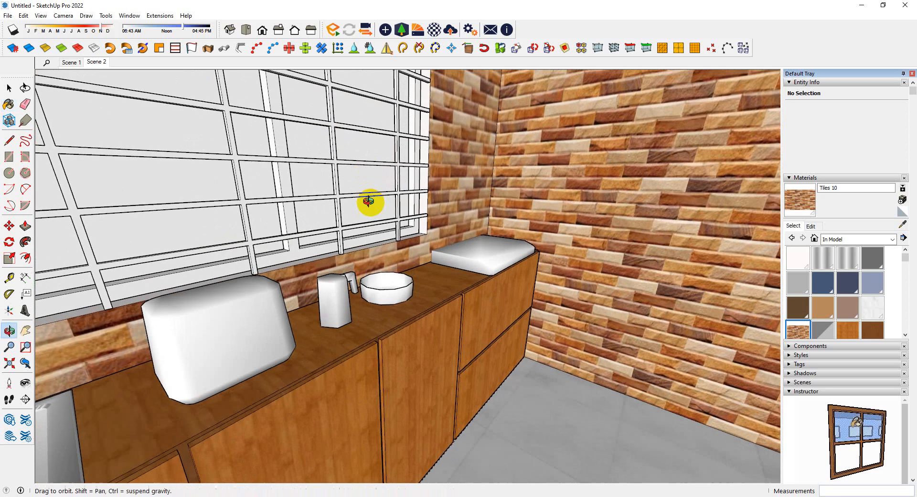
scroll(307, 242, up, 6)
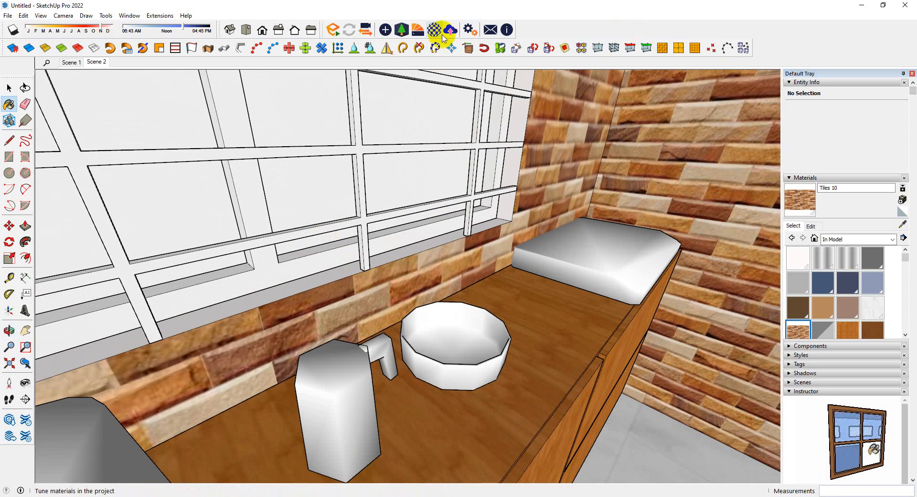
- Import Aluminum 04, Brushed and Iron 01, Stainless from the Metals category of the Enscape Material Library
click(418, 30)
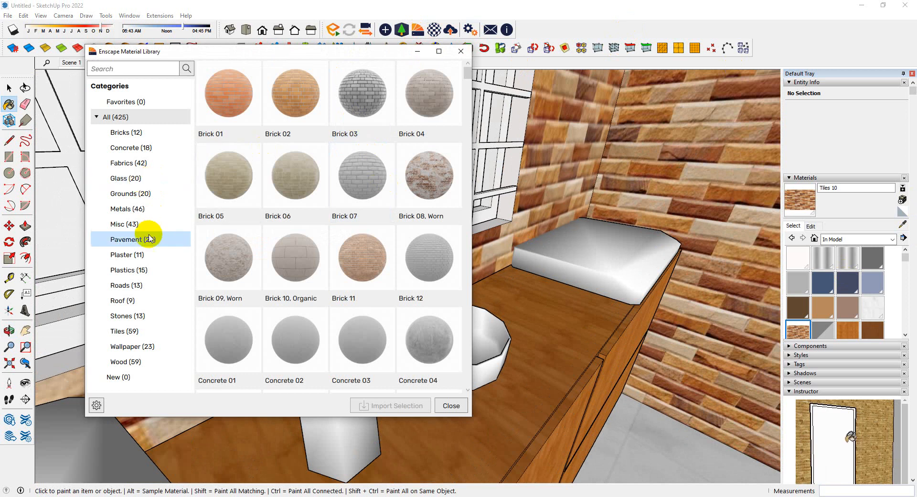
click(144, 214)
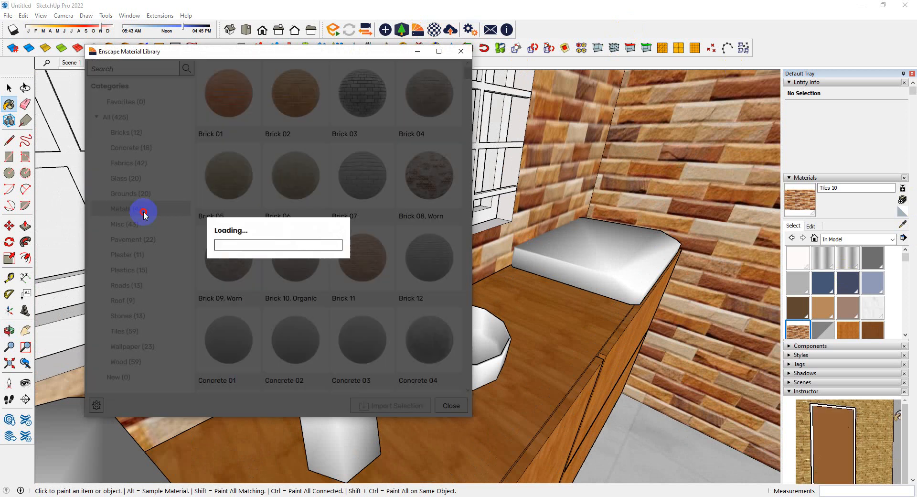
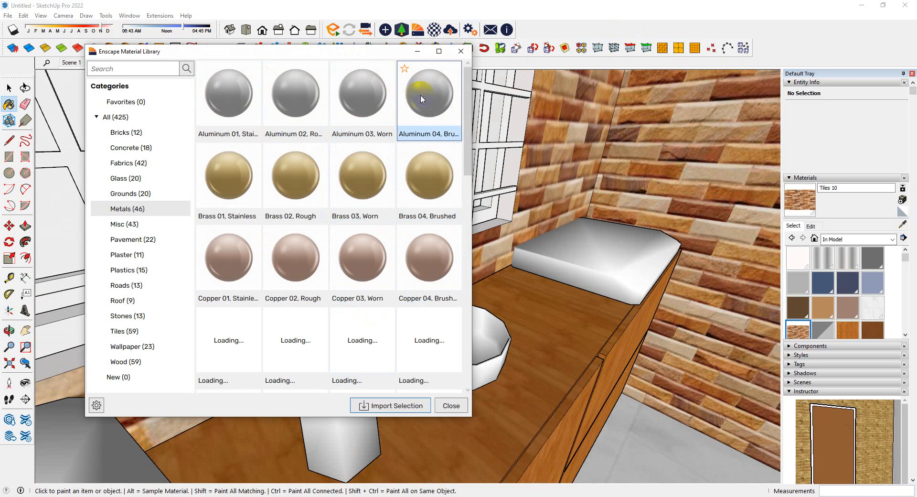
scroll(335, 239, down, 3)
scroll(335, 234, up, 3)
scroll(335, 234, down, 4)
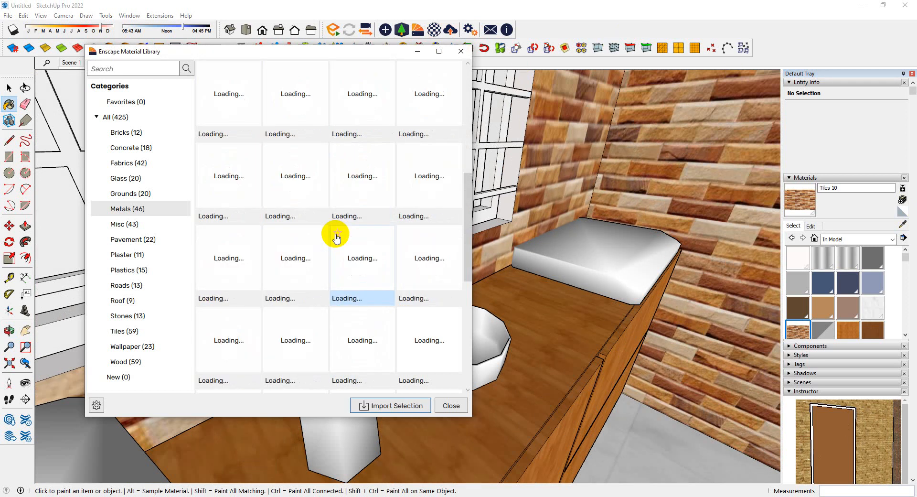
scroll(334, 235, up, 3)
scroll(334, 235, down, 2)
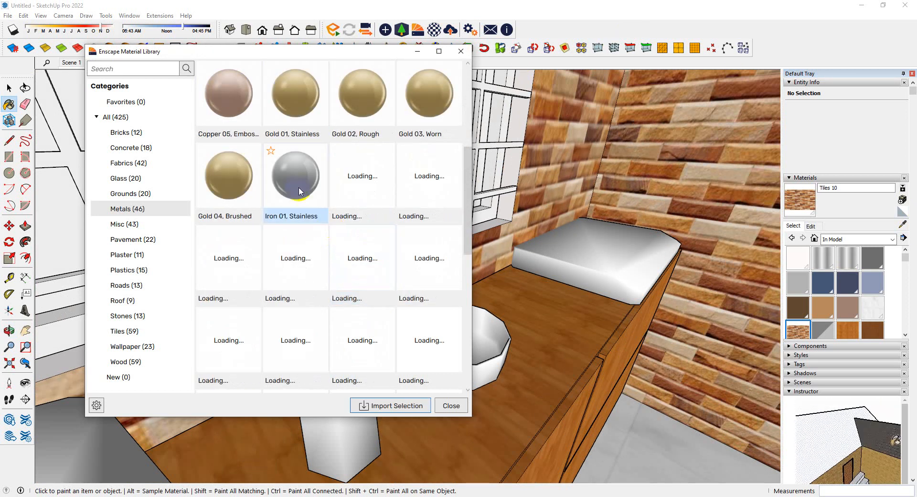
click(293, 166)
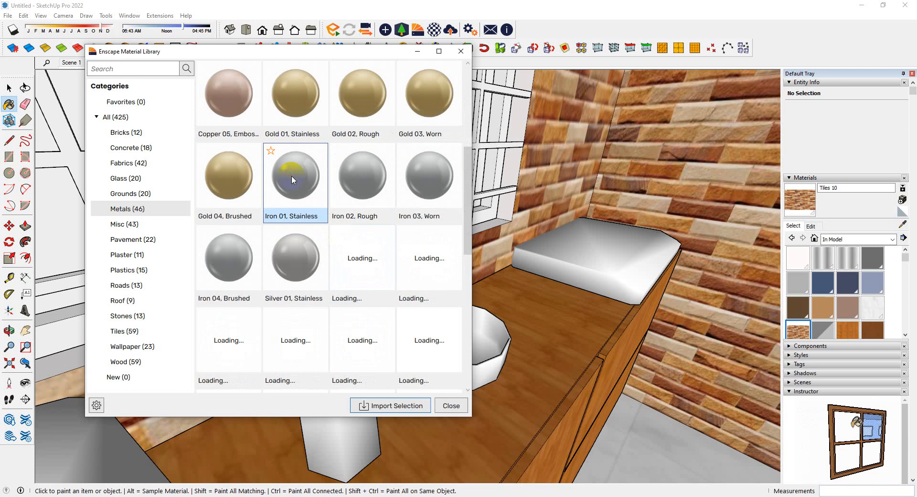
click(391, 405)
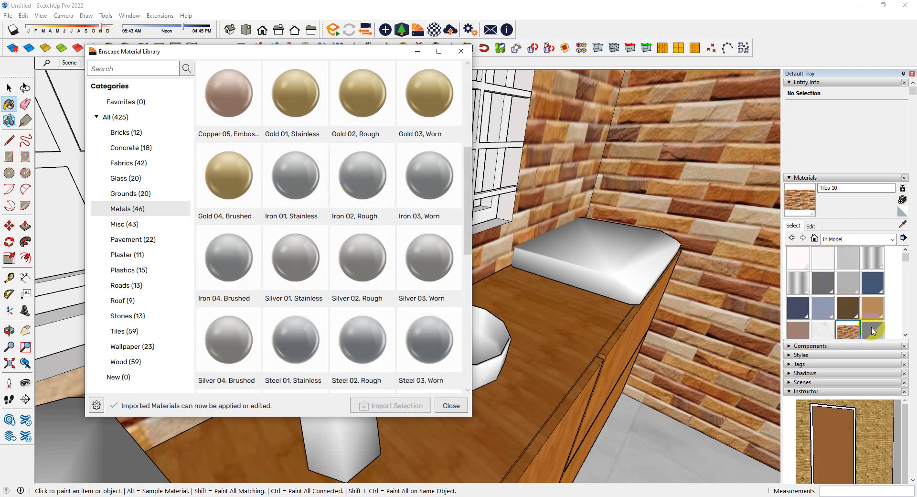
click(461, 50)
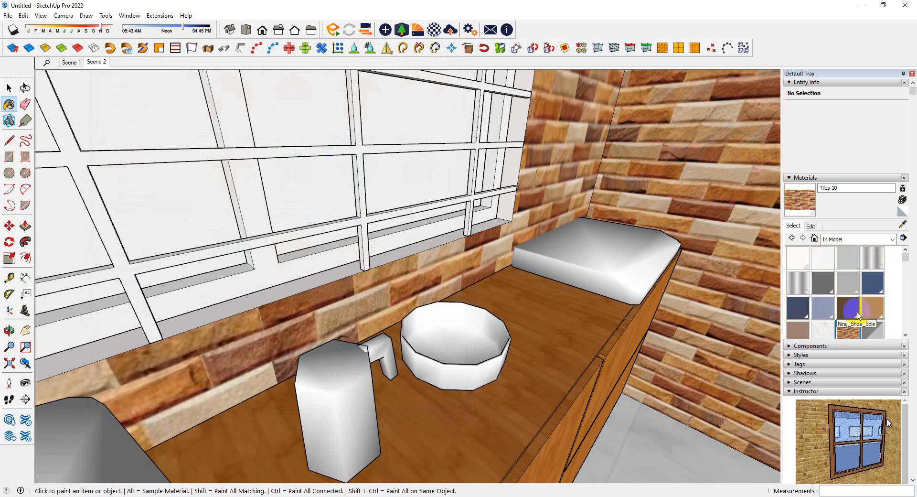
- Paint the window's grille bars with the Iron 01, Stainless material
scroll(827, 319, down, 10)
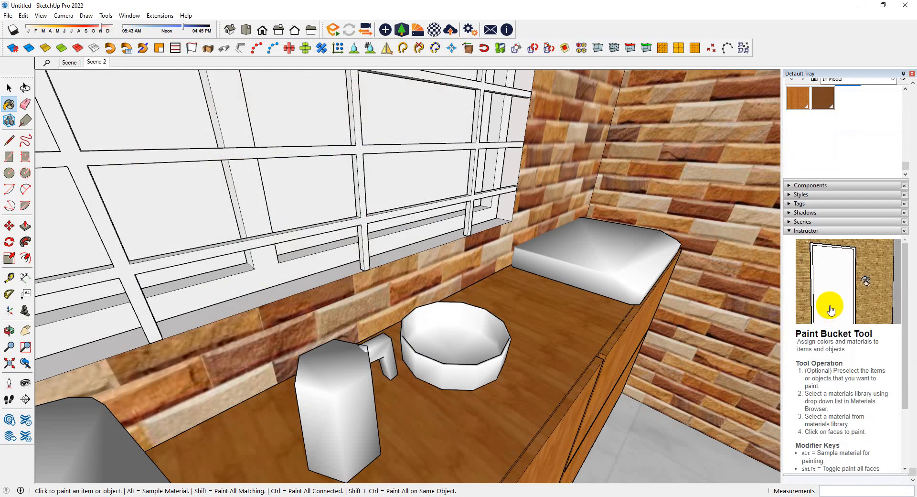
scroll(829, 224, up, 10)
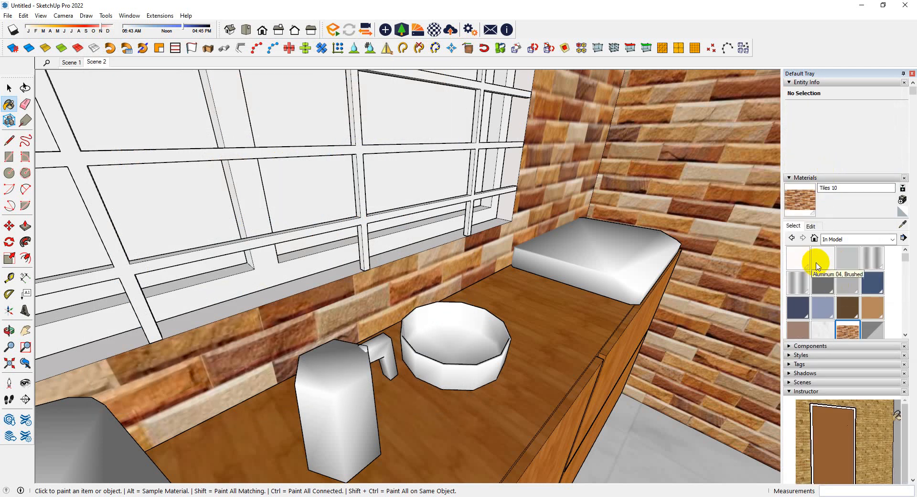
click(847, 260)
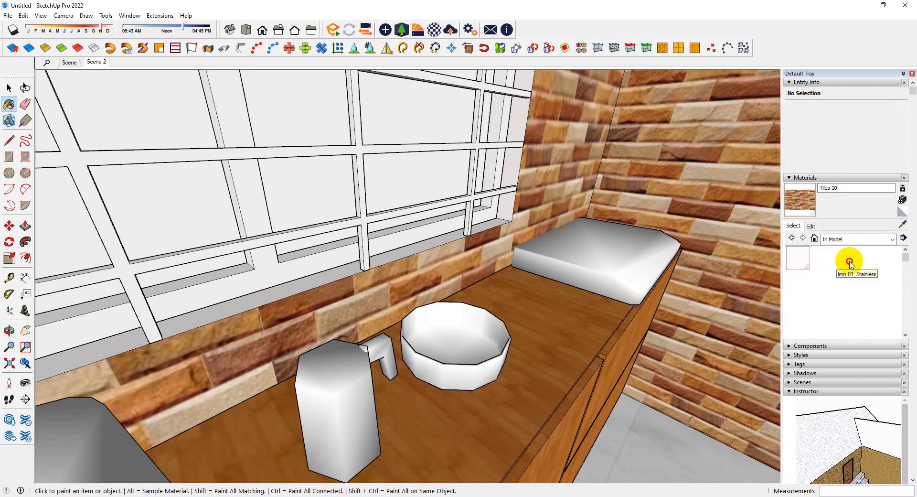
scroll(427, 230, up, 3)
click(289, 207)
scroll(436, 258, down, 3)
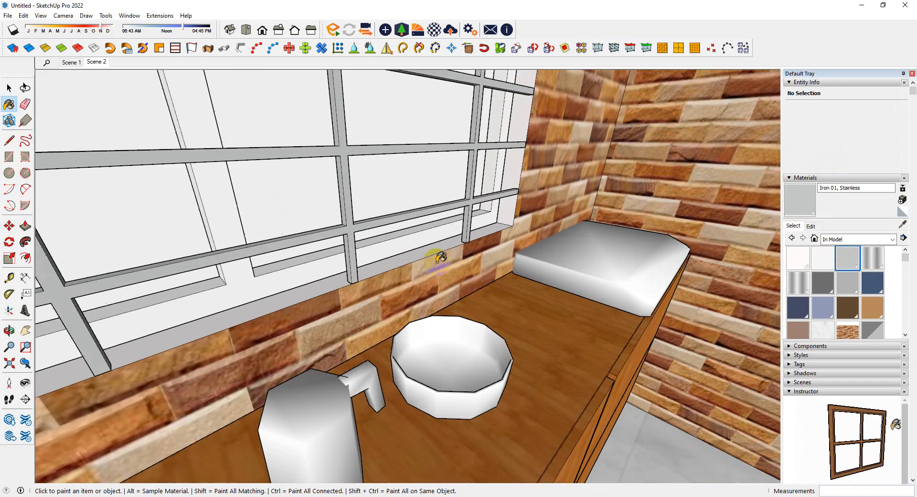
- Open the window group for editing, select the connected frame geometry and paint it with Iron 01, Stainless
middle_drag(436, 258, 344, 265)
scroll(300, 261, up, 3)
key(space)
double_click(301, 281)
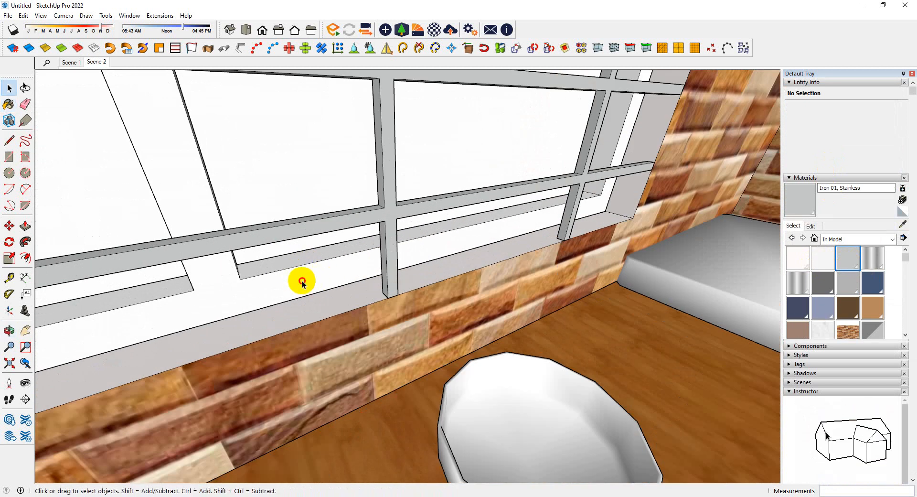
click(301, 281)
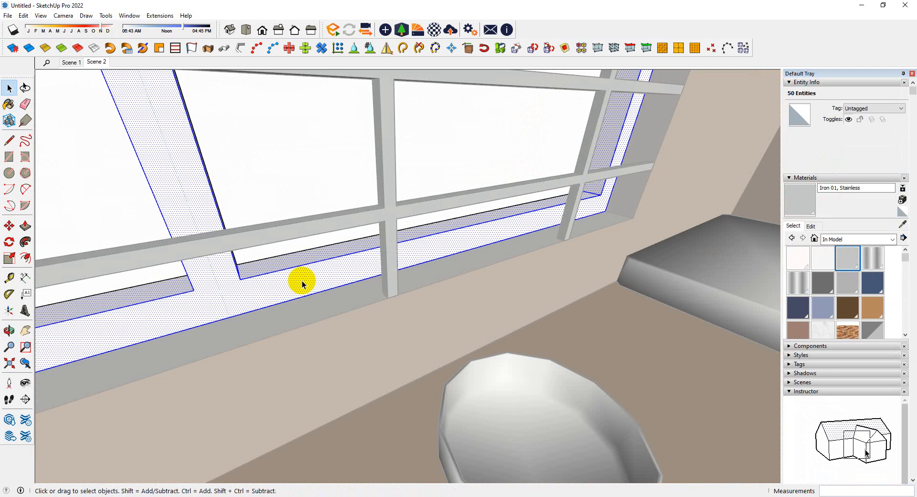
click(839, 258)
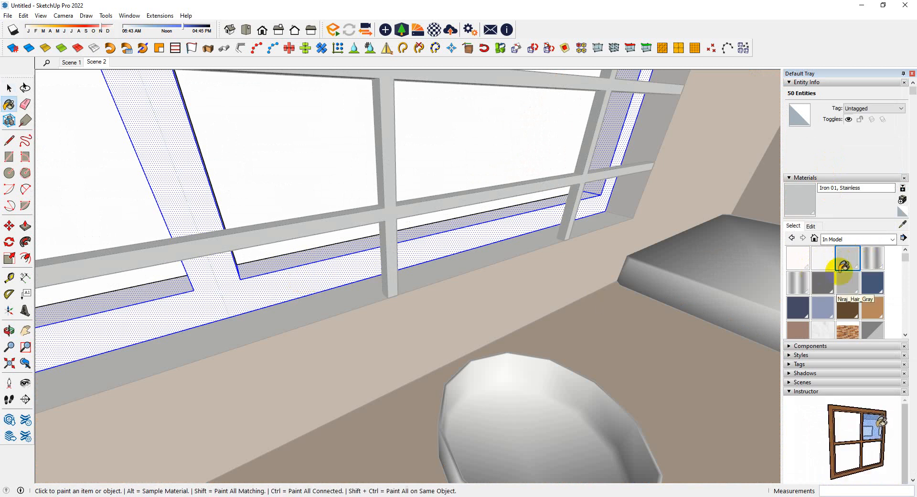
click(260, 286)
scroll(320, 294, down, 3)
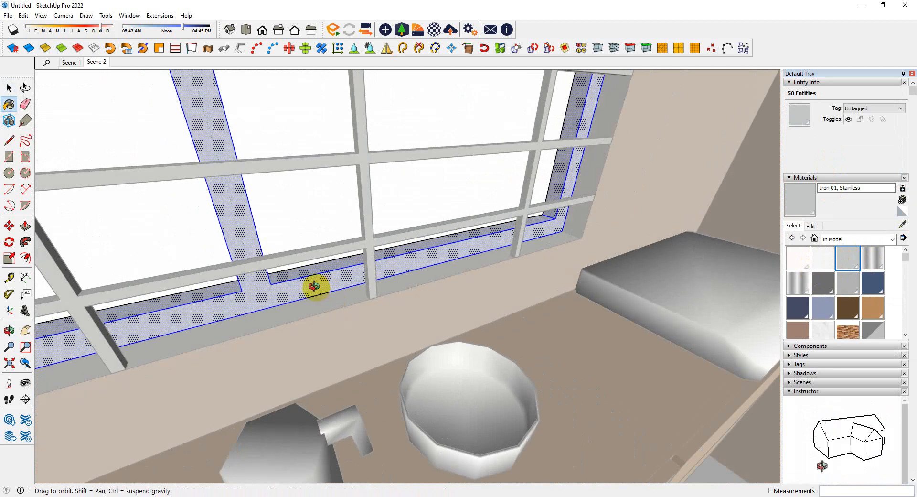
- Paint the window panes with Translucent Glass Gray from the Glass and Mirrors collection and leave the window group's editing mode
click(853, 240)
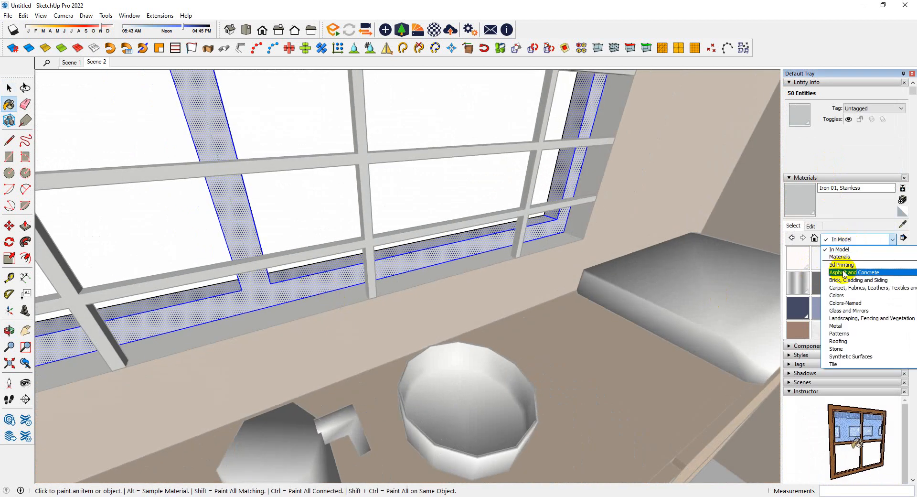
click(848, 311)
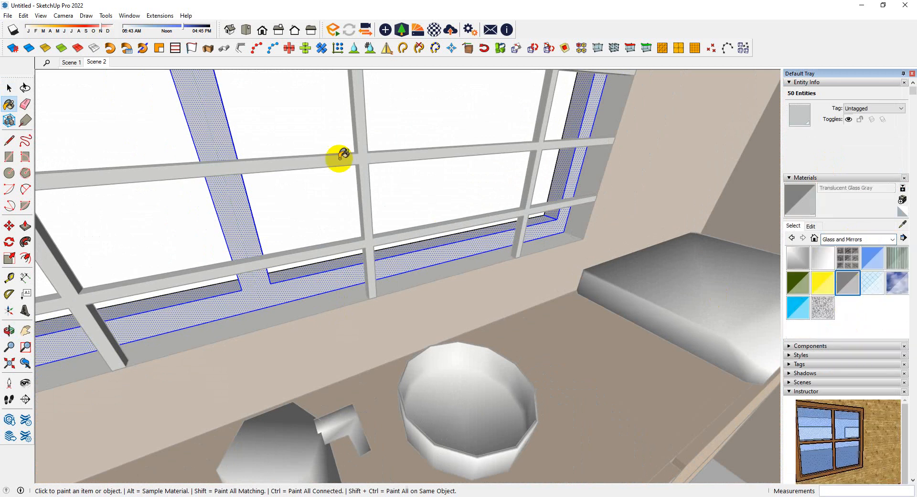
click(412, 191)
mouse_move(411, 191)
middle_down()
mouse_move(540, 219)
mouse_move(303, 225)
mouse_move(403, 168)
middle_up()
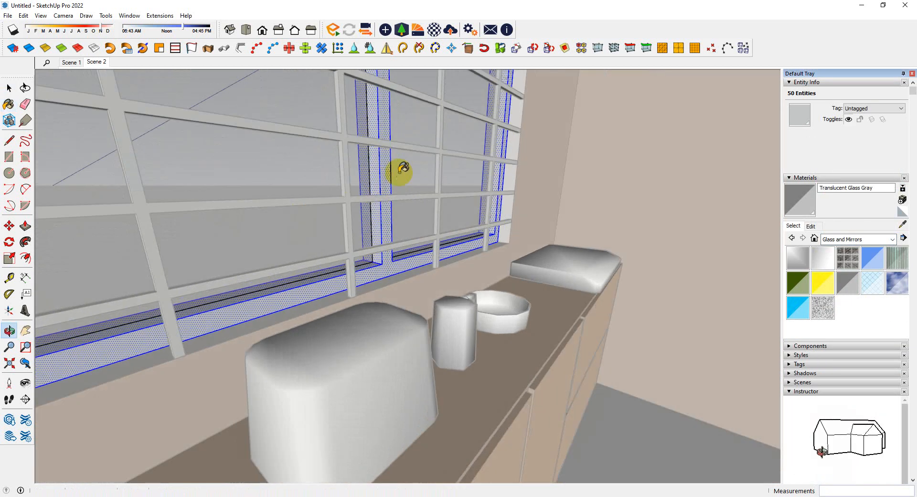
scroll(411, 177, down, 3)
scroll(430, 210, up, 10)
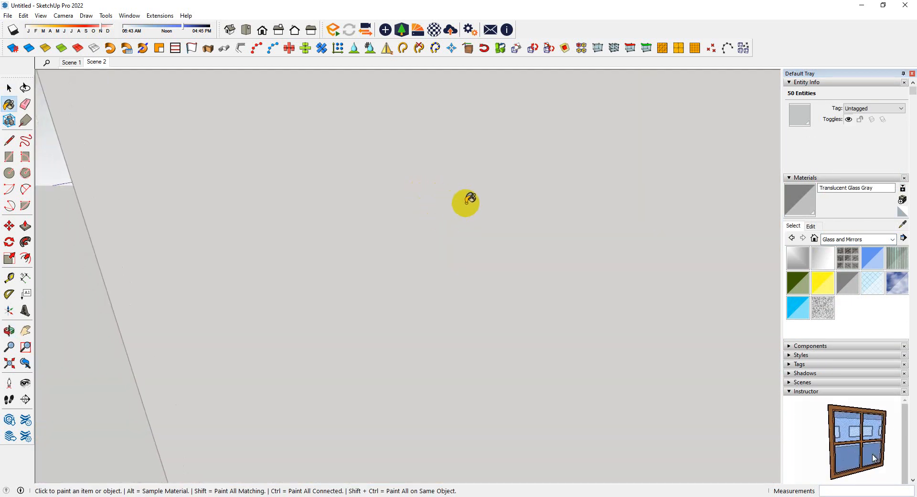
scroll(466, 203, down, 6)
middle_drag(401, 213, 663, 311)
key(space)
click(666, 314)
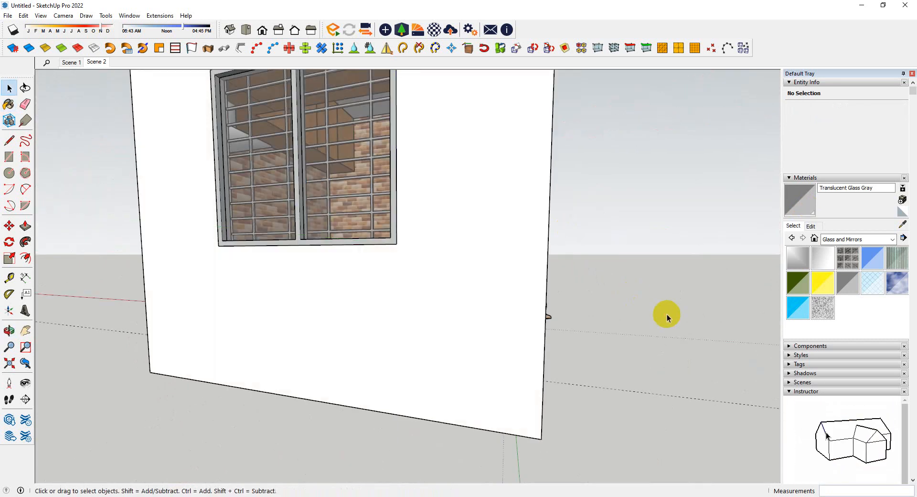
- Examine the painted window, grille and brick walls from inside the kitchen
scroll(382, 251, down, 3)
middle_drag(382, 250, 635, 158)
scroll(634, 158, up, 5)
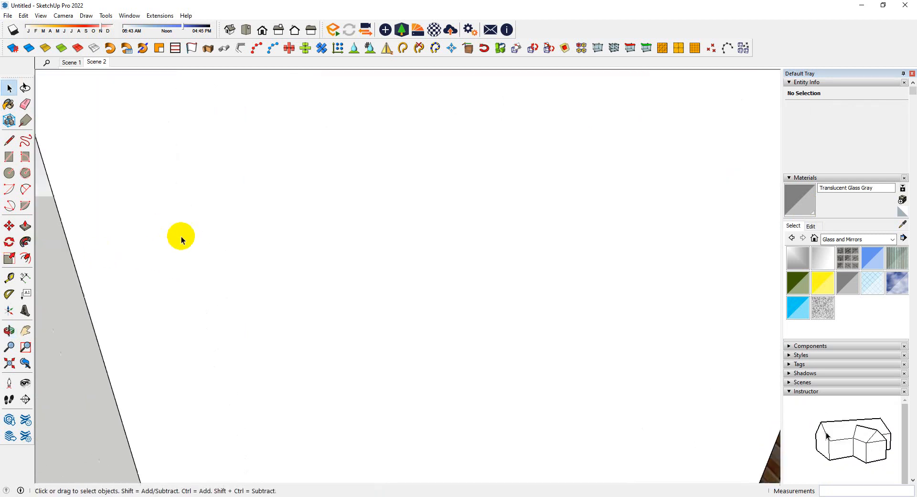
scroll(253, 239, up, 5)
middle_drag(253, 239, 305, 256)
scroll(305, 256, up, 3)
middle_drag(440, 259, 393, 300)
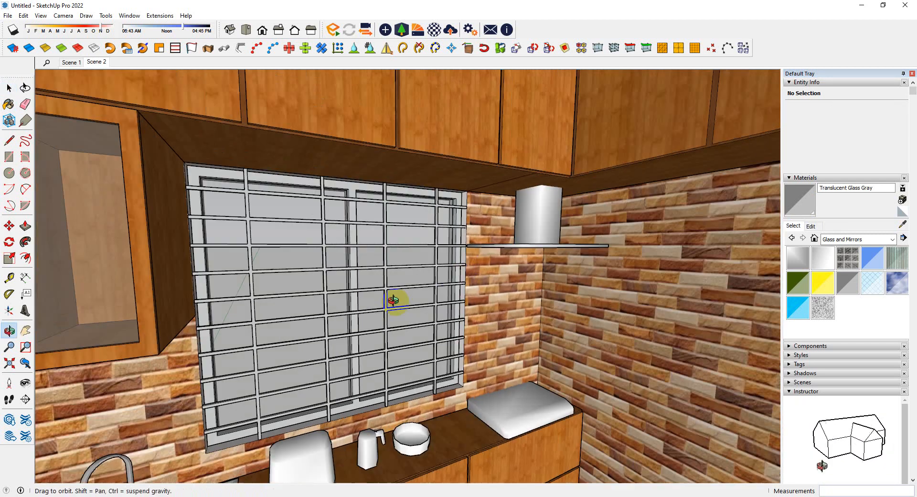
- Examine the glass-fronted wall cabinet beside the window from several angles inside the kitchen
scroll(273, 272, down, 3)
middle_drag(273, 273, 303, 231)
scroll(342, 311, up, 2)
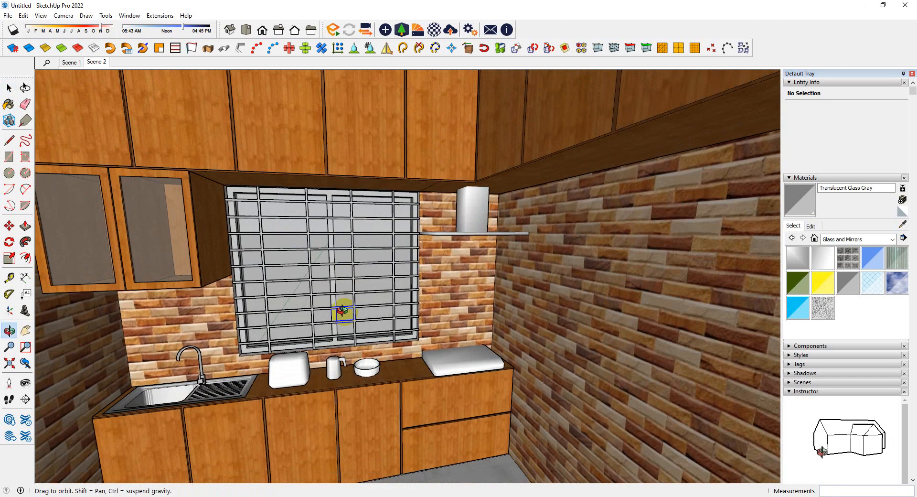
middle_drag(341, 310, 371, 293)
scroll(172, 265, up, 3)
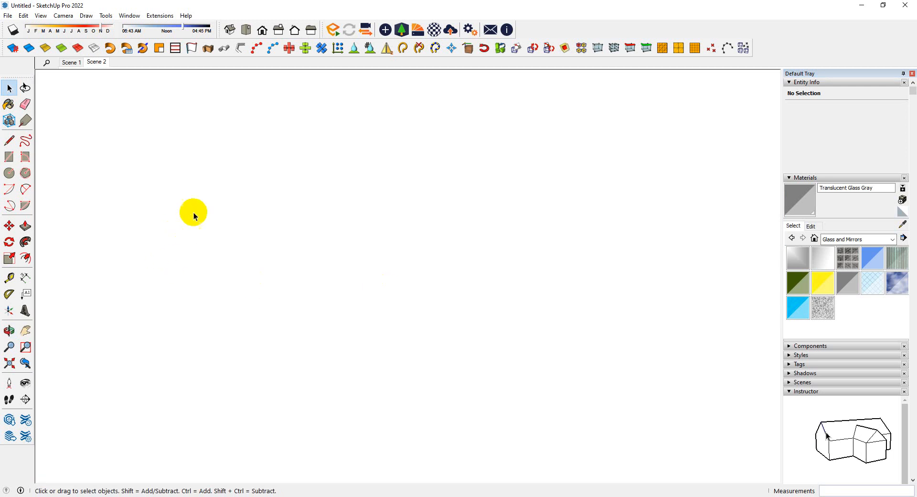
scroll(429, 211, down, 2)
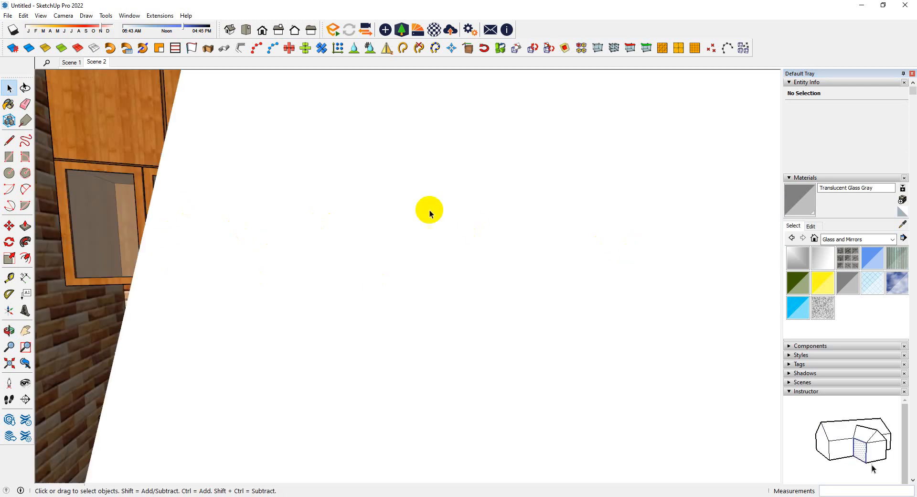
scroll(561, 248, up, 2)
scroll(127, 205, down, 3)
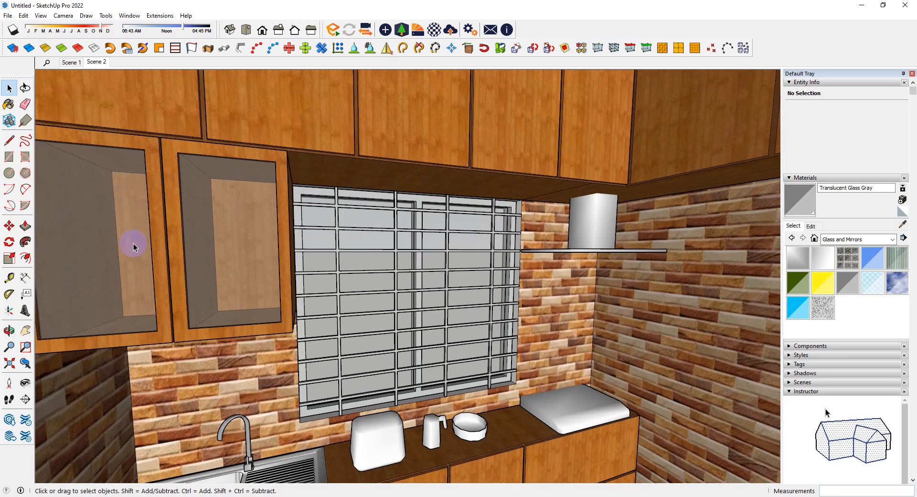
scroll(231, 278, up, 2)
scroll(96, 303, up, 2)
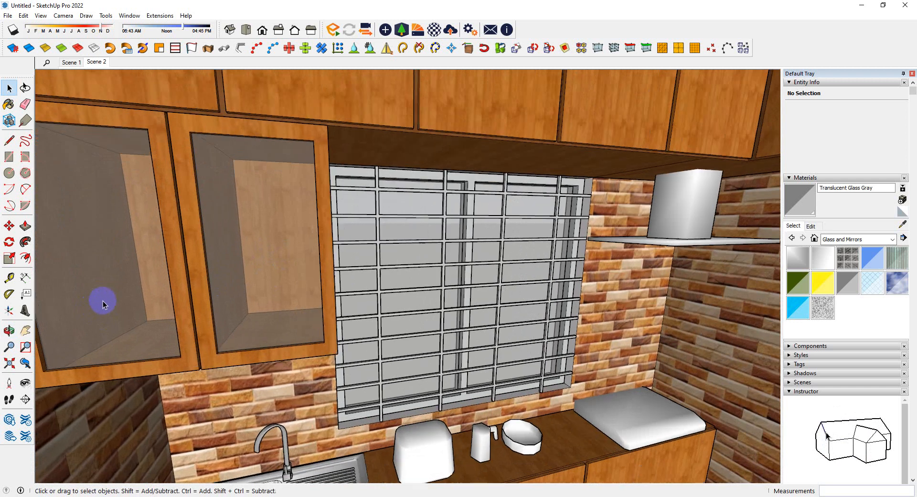
middle_drag(99, 301, 278, 284)
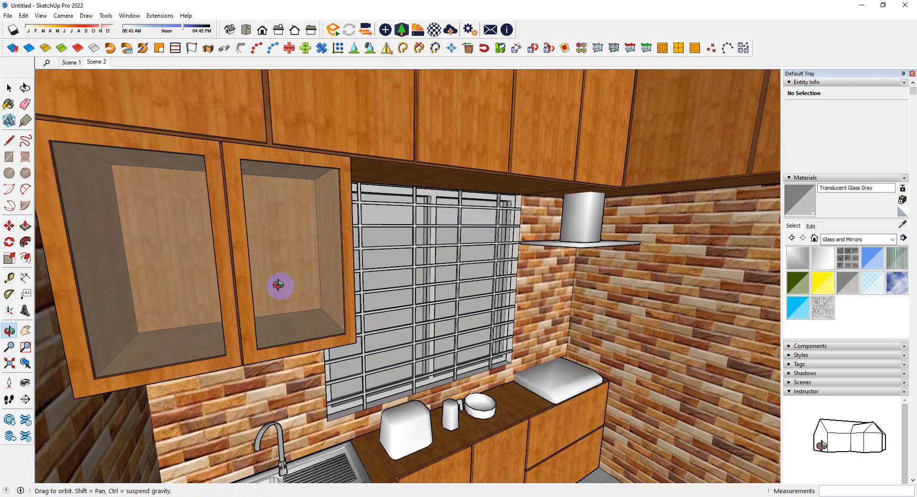
- Restore the Scene 2 view, start the Enscape render to inspect the glass-door wall cabinet, and return to SketchUp
click(96, 63)
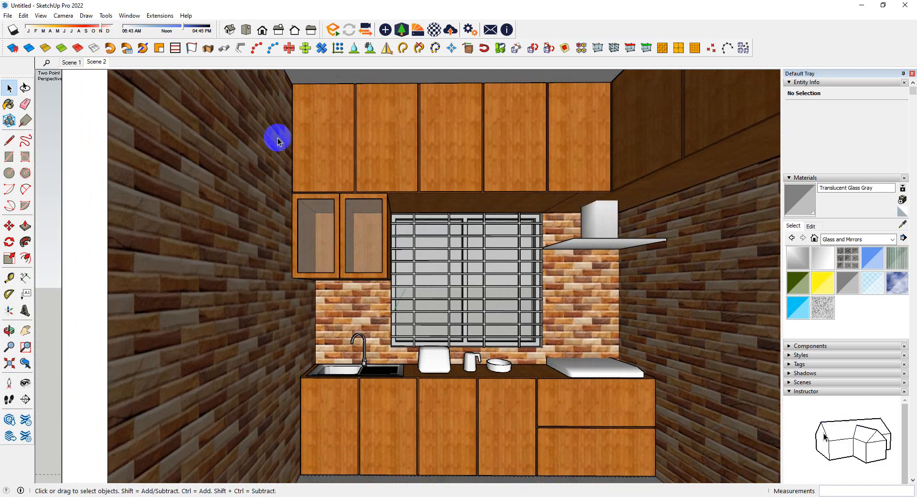
click(334, 32)
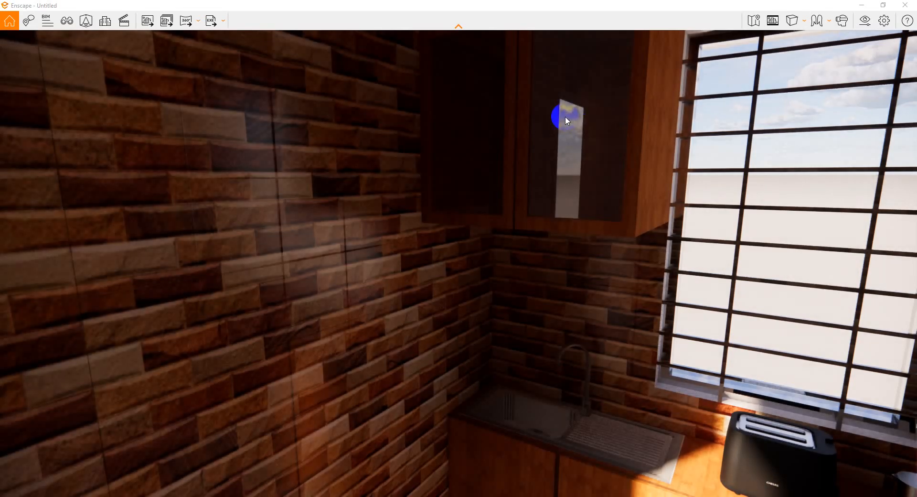
middle_drag(566, 117, 565, 118)
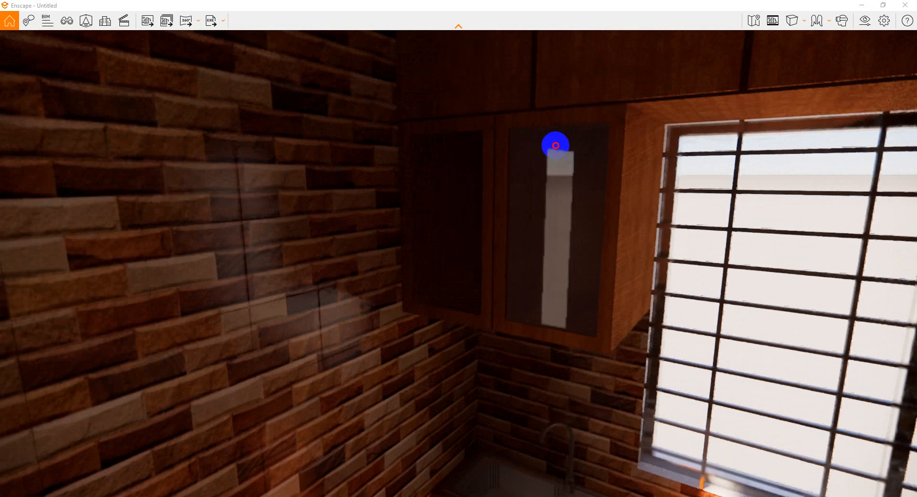
drag(556, 145, 555, 145)
right_drag(518, 128, 517, 127)
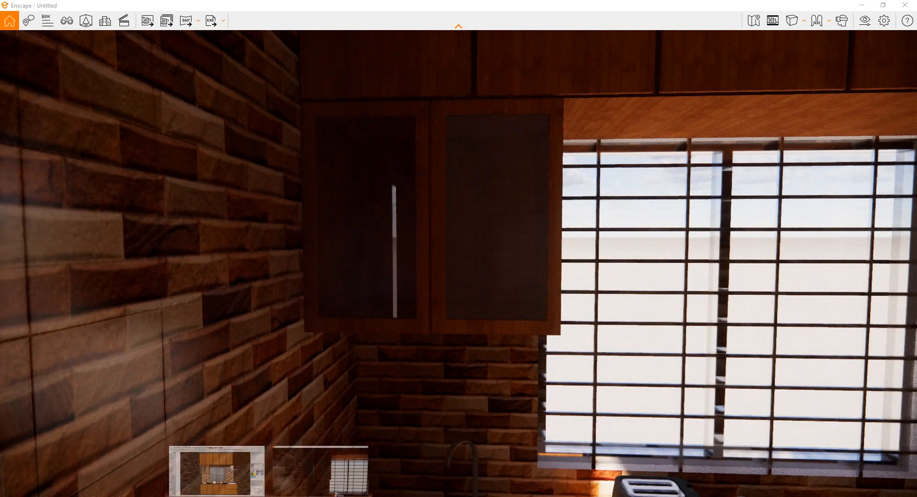
click(247, 474)
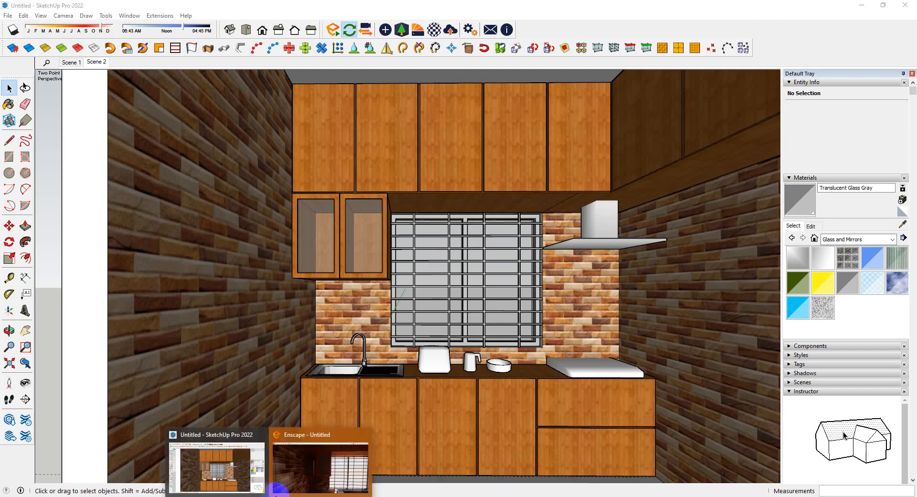
click(326, 460)
click(911, 4)
- Open the wall cabinet group beside the window for editing and hide its two glass doors
scroll(282, 226, up, 4)
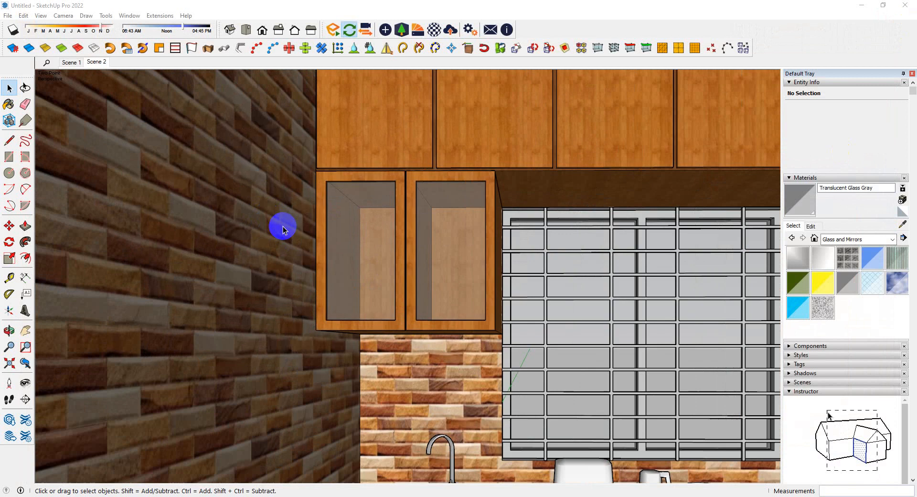
mouse_move(427, 242)
middle_down()
mouse_move(475, 315)
mouse_move(559, 311)
middle_up()
scroll(446, 294, up, 4)
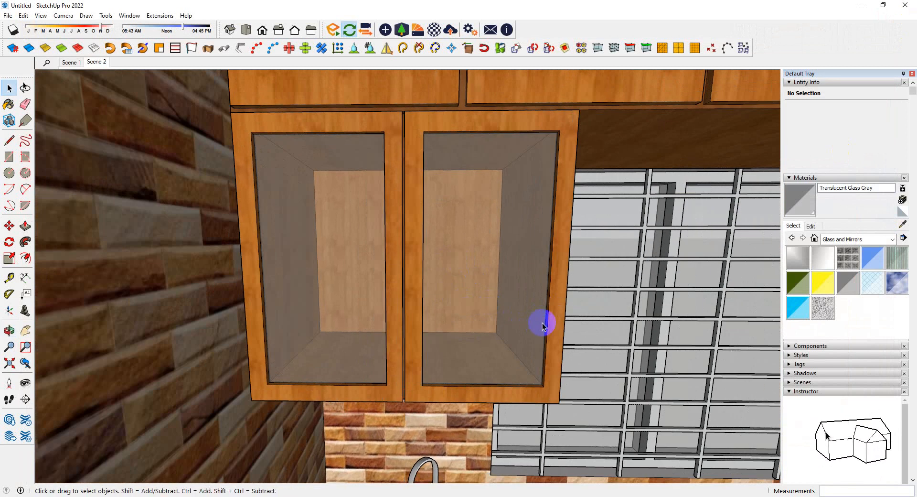
click(543, 325)
double_click(552, 332)
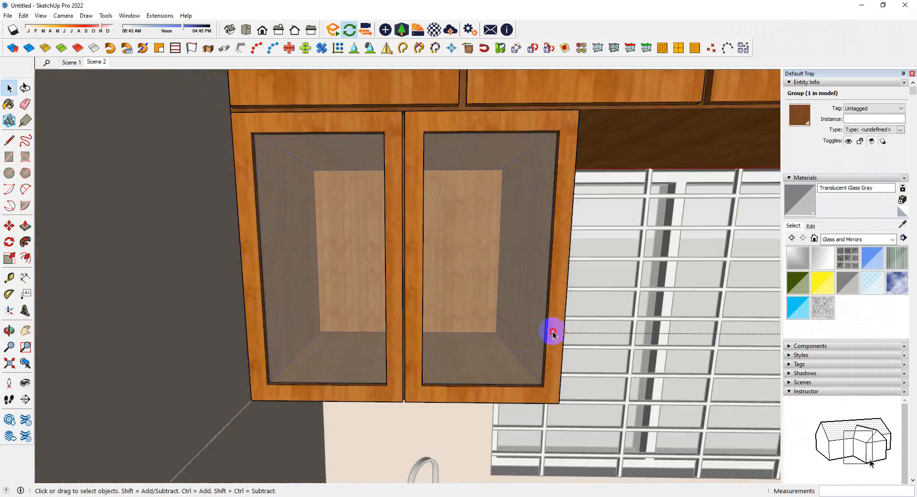
right_click(390, 362)
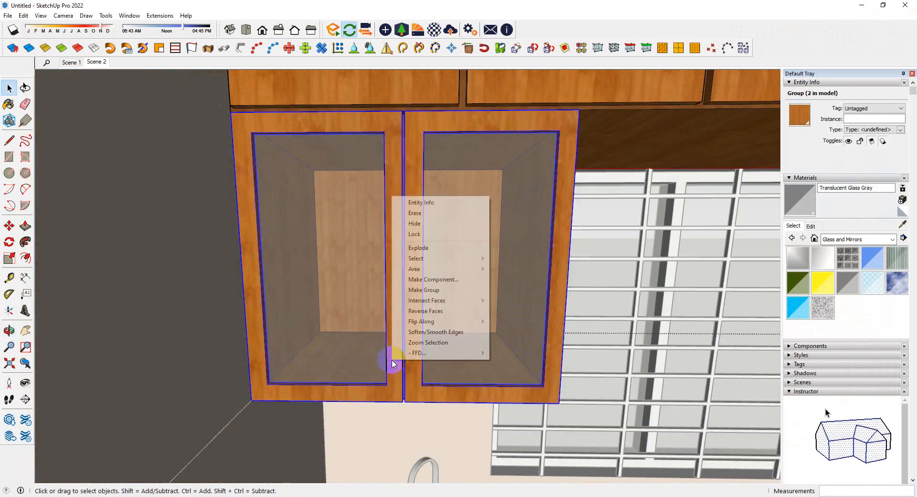
click(433, 225)
mouse_move(469, 266)
middle_down()
mouse_move(411, 237)
mouse_move(438, 222)
mouse_move(454, 261)
middle_up()
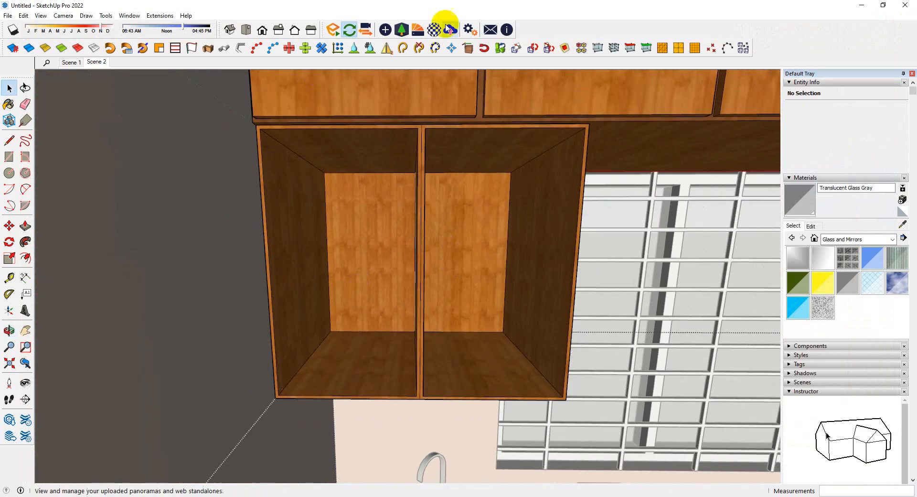
- Open the Enscape Asset Library and filter the Accessories category by the Kitchen tag
click(399, 31)
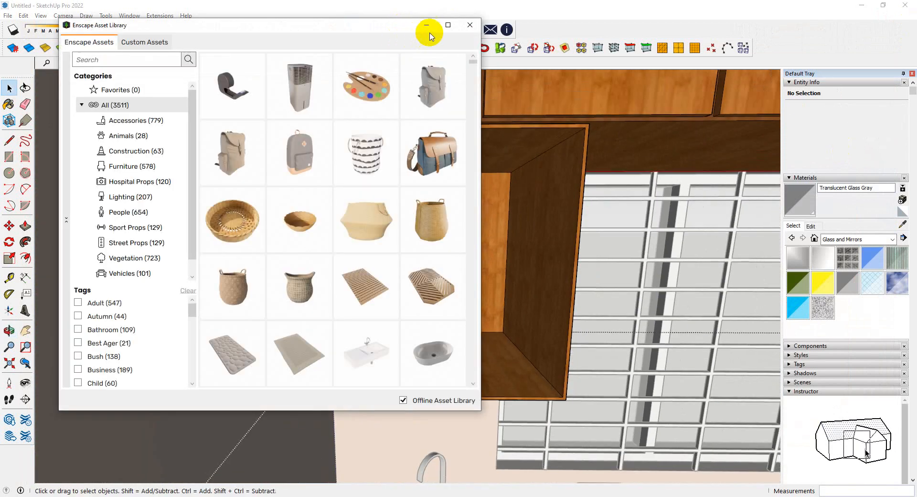
scroll(276, 169, down, 3)
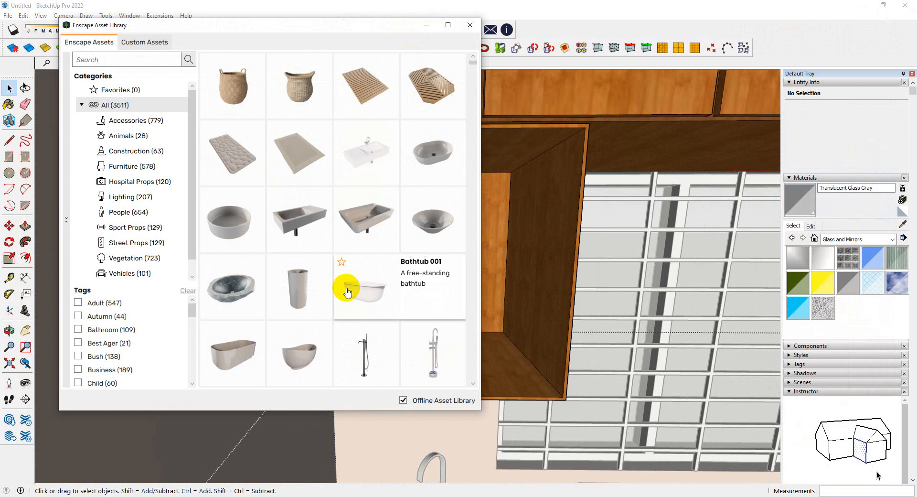
click(143, 120)
scroll(108, 359, down, 5)
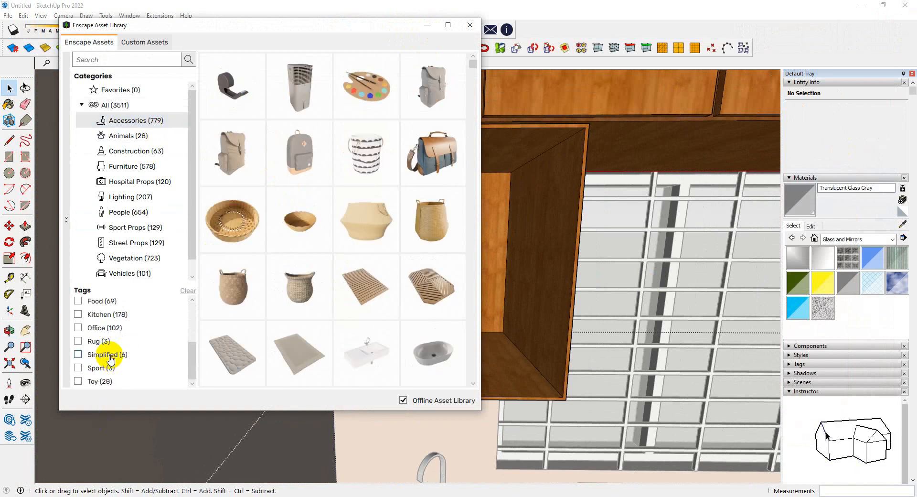
click(101, 317)
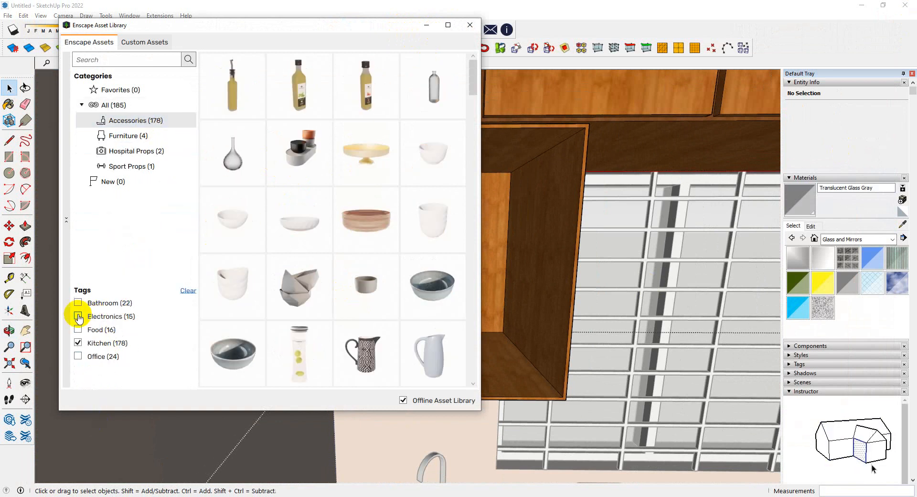
- Browse the kitchen accessories in the asset library for items that suit the open cabinet
scroll(382, 315, down, 5)
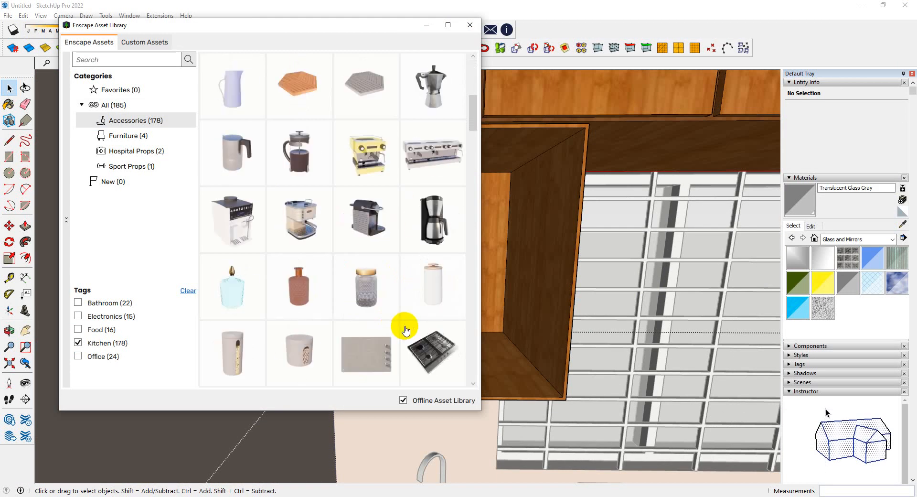
scroll(349, 246, down, 10)
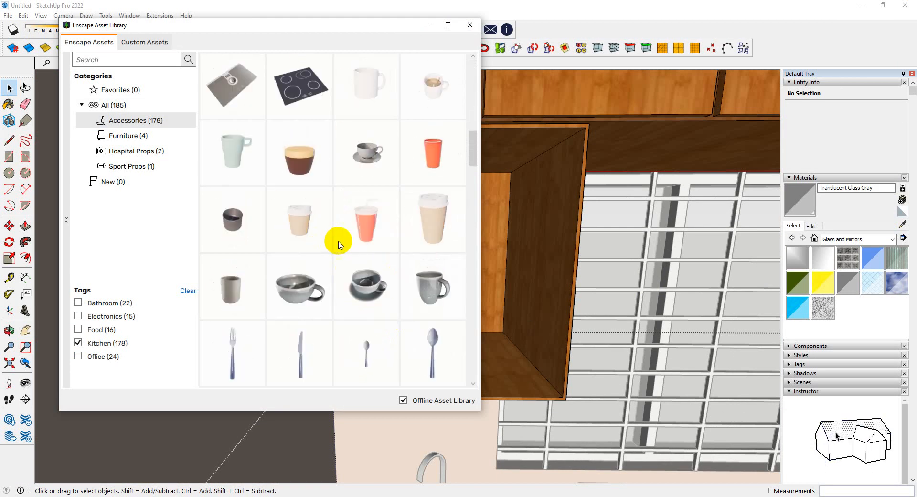
scroll(343, 248, down, 15)
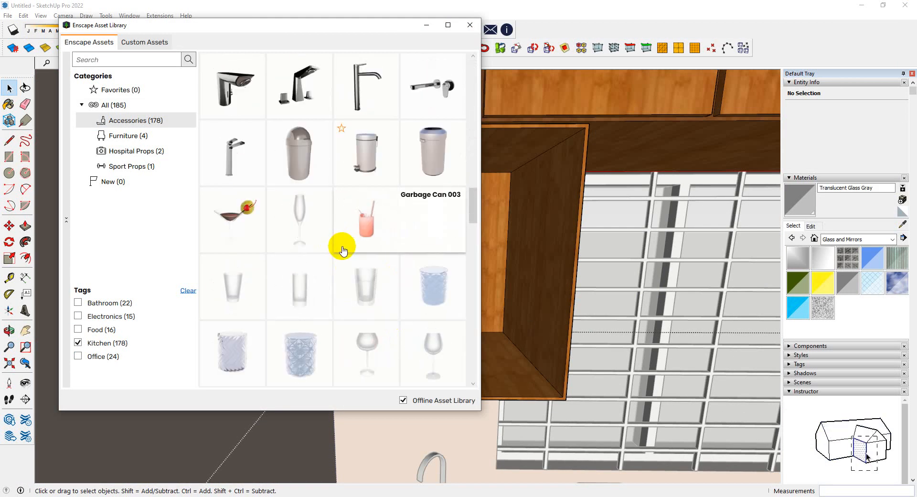
scroll(343, 249, down, 15)
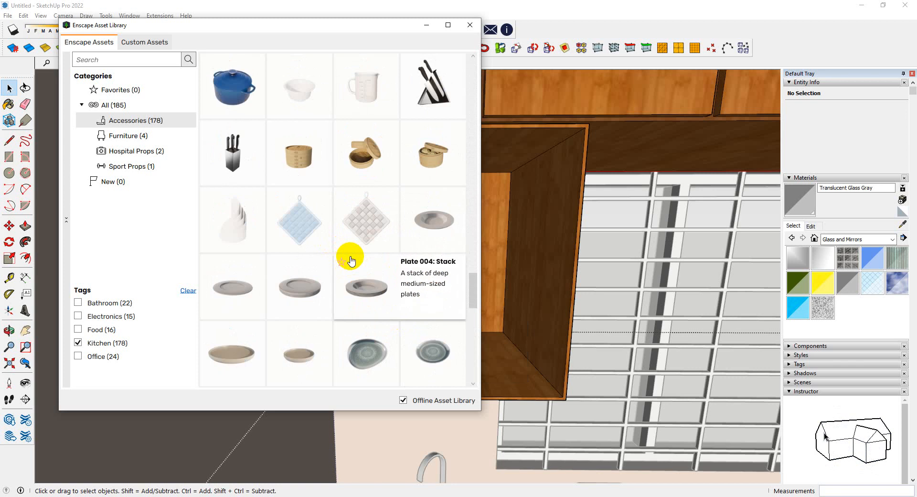
scroll(334, 245, down, 15)
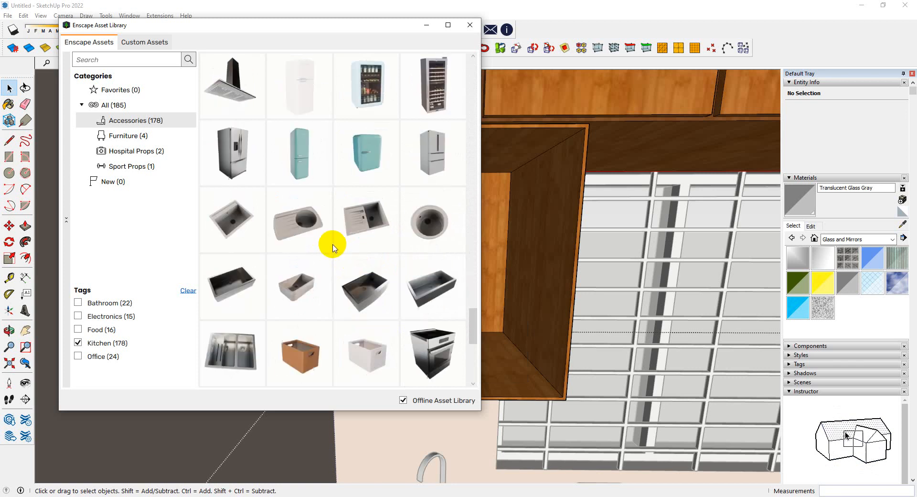
scroll(337, 248, down, 3)
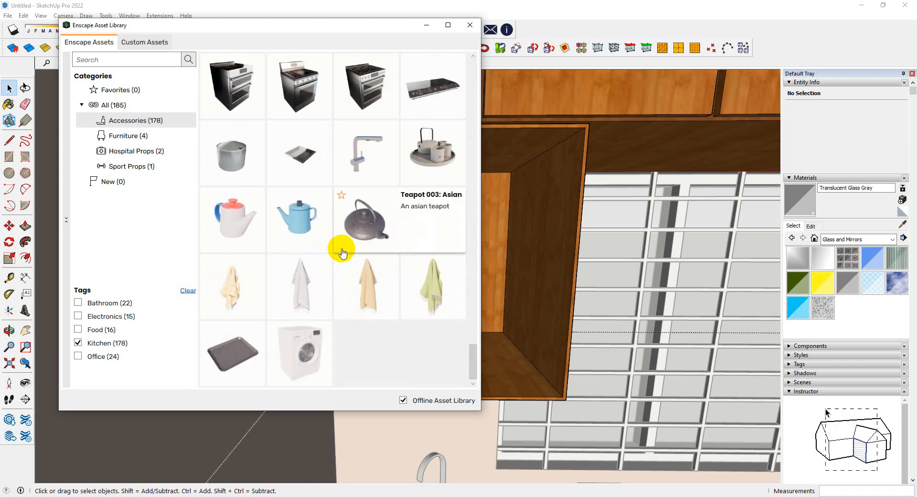
scroll(343, 253, up, 15)
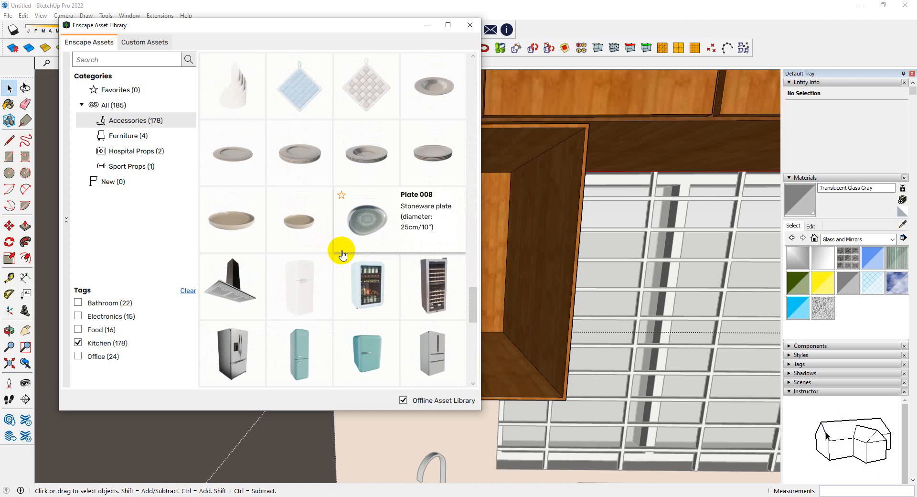
scroll(343, 253, up, 10)
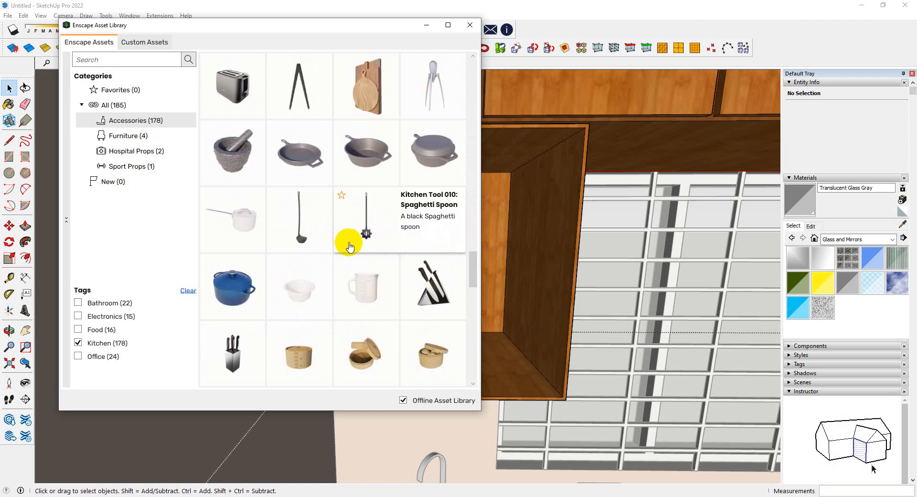
scroll(351, 246, up, 2)
scroll(351, 246, up, 4)
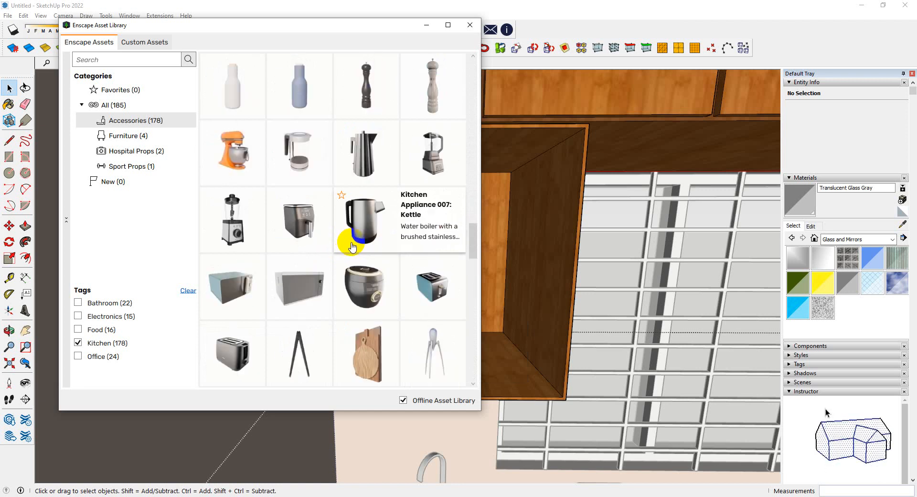
scroll(331, 231, up, 10)
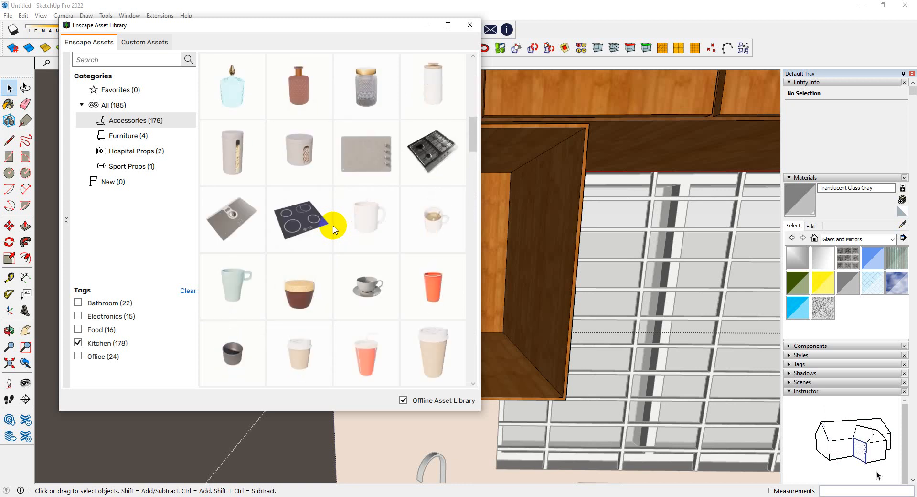
scroll(333, 230, down, 2)
scroll(334, 230, up, 2)
scroll(334, 232, up, 3)
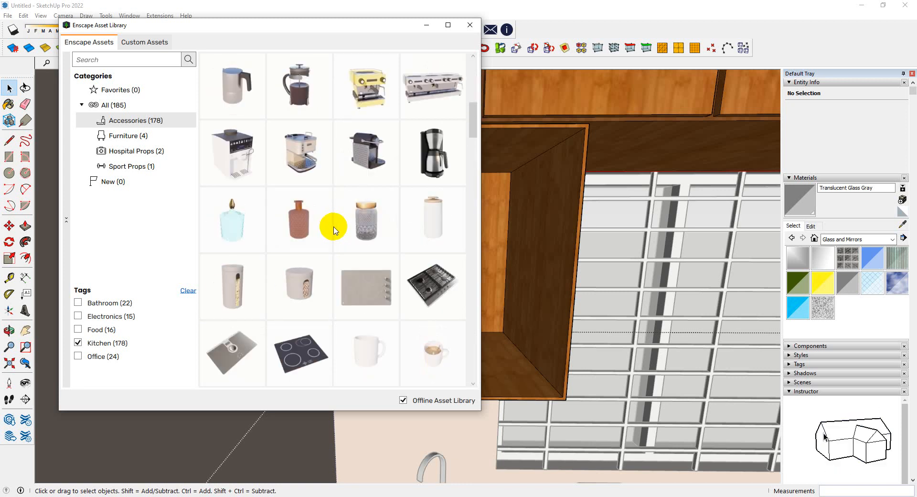
scroll(335, 229, up, 2)
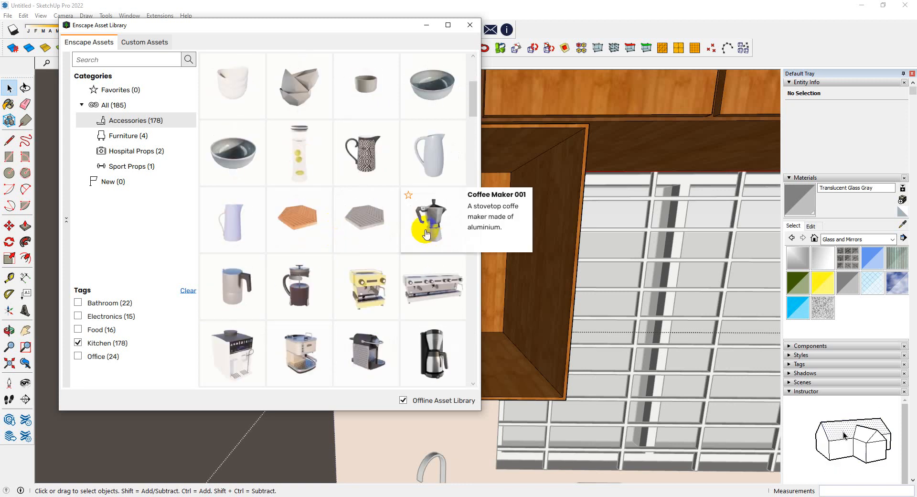
- Place a patterned jug in the cabinet's left compartment and a round terracotta bowl in the right one, and close the asset library
click(365, 161)
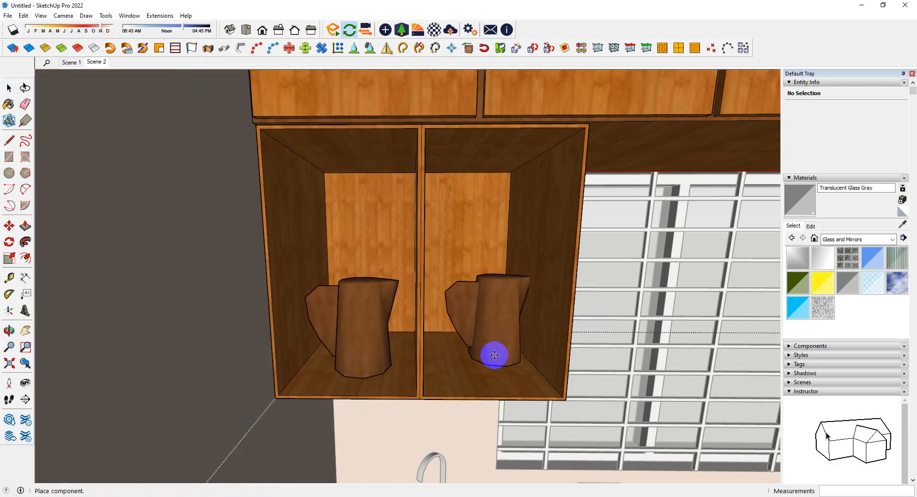
key(Escape)
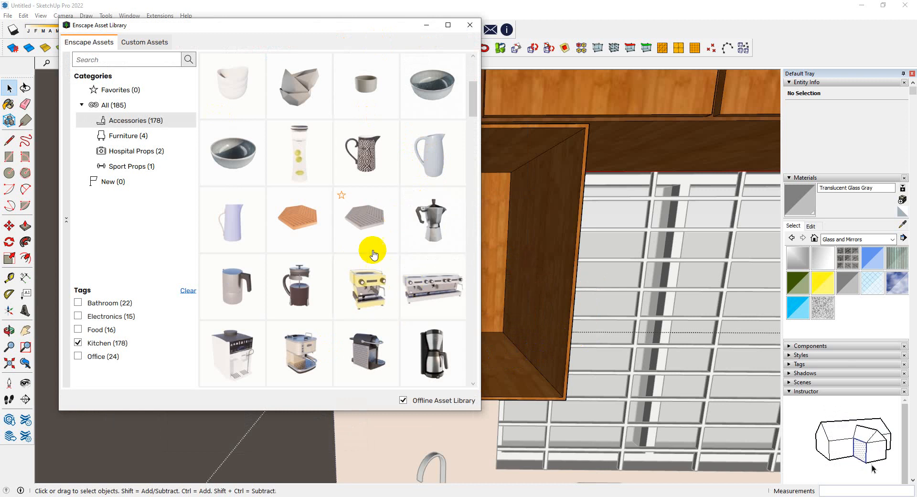
scroll(374, 253, up, 3)
click(367, 221)
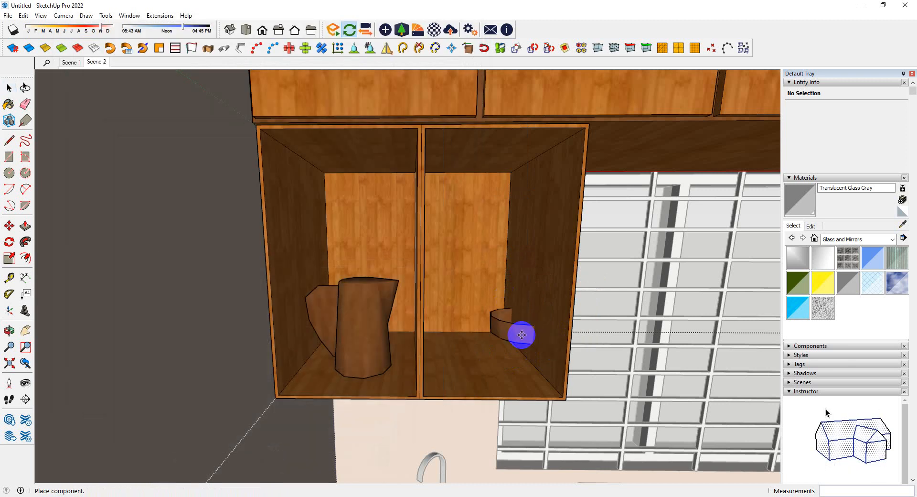
key(Escape)
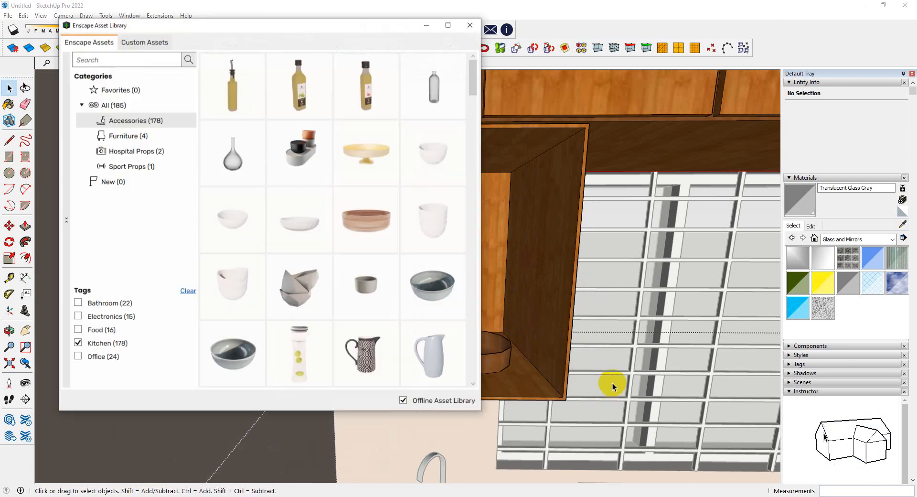
click(470, 28)
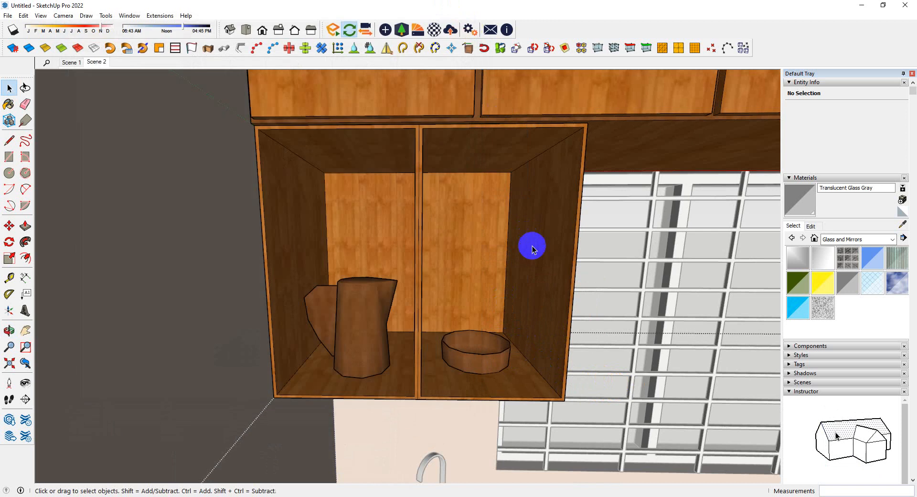
- Add an Enscape line light along the upper back edge of the cabinet's right compartment
middle_drag(532, 246, 523, 217)
scroll(469, 213, up, 3)
middle_drag(376, 167, 416, 185)
scroll(472, 169, up, 3)
middle_drag(471, 169, 492, 186)
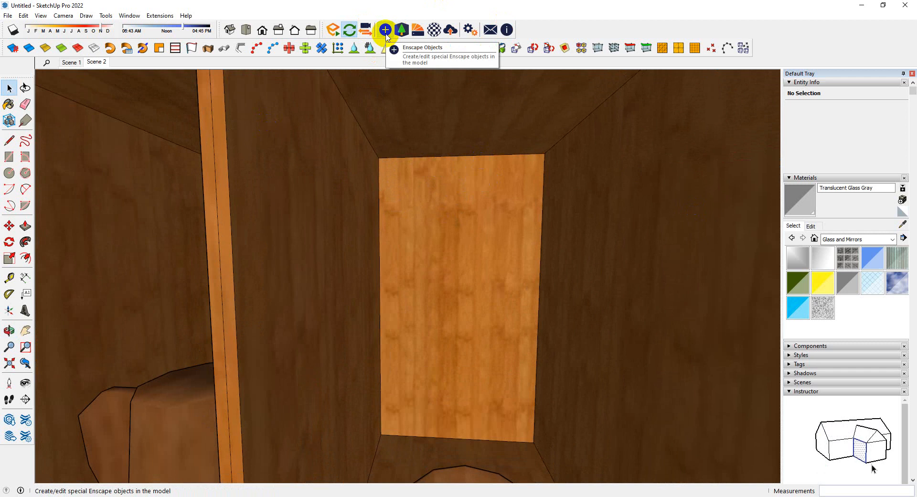
click(385, 31)
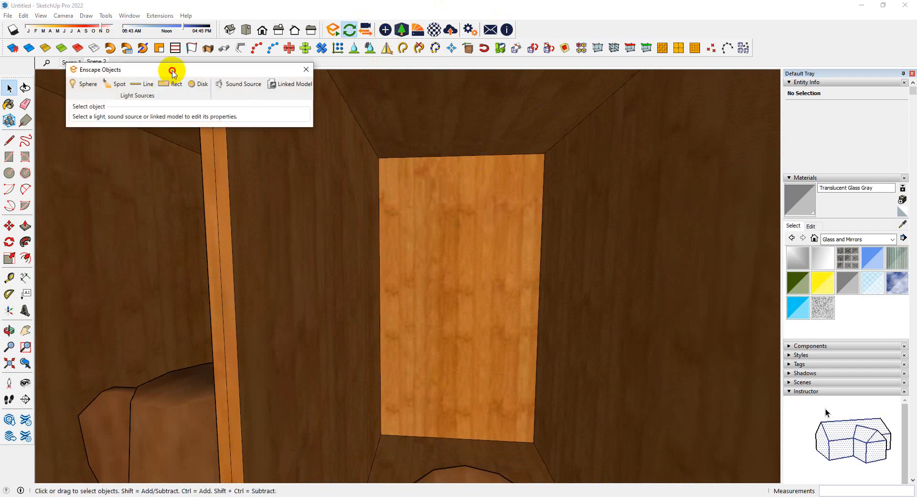
drag(172, 72, 163, 92)
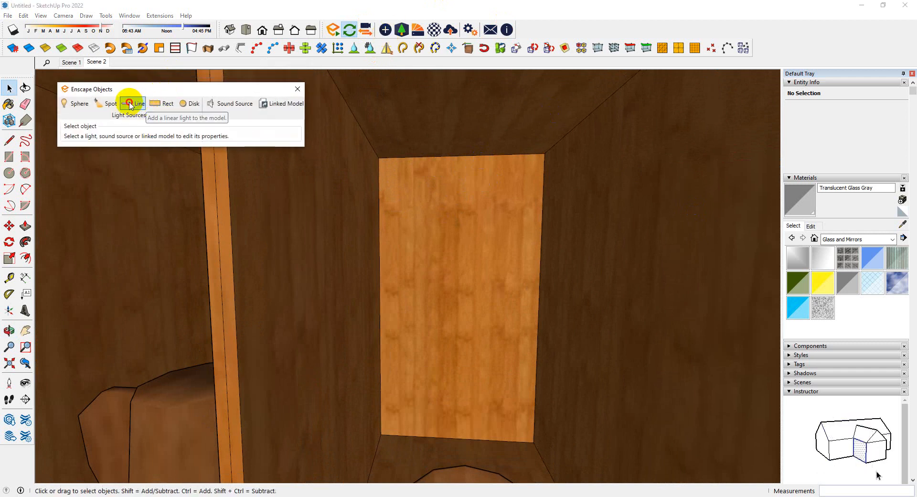
click(129, 105)
scroll(449, 186, up, 2)
click(570, 144)
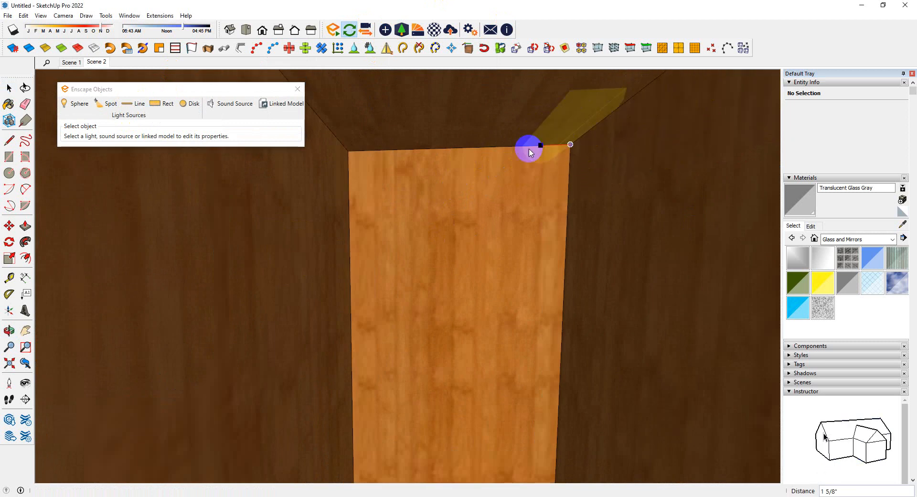
click(347, 152)
scroll(356, 179, down, 3)
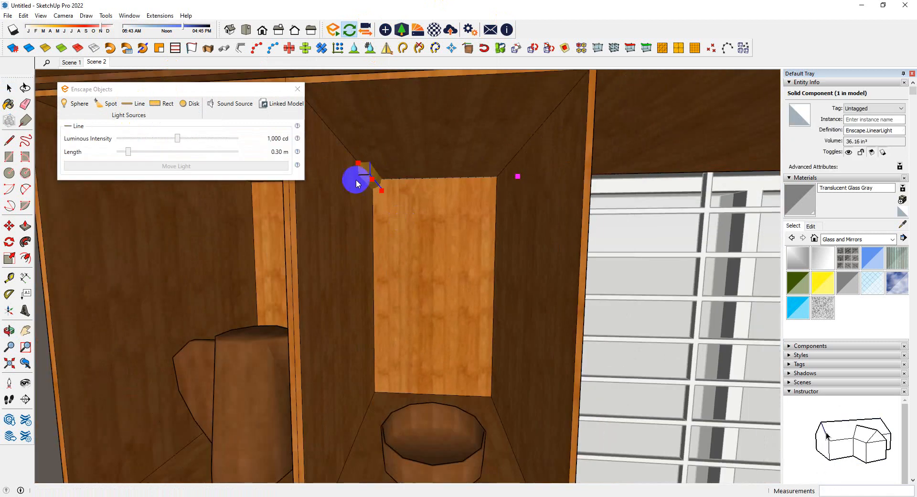
- Move the line light out of the cabinet to the open space above the sink
scroll(474, 151, down, 5)
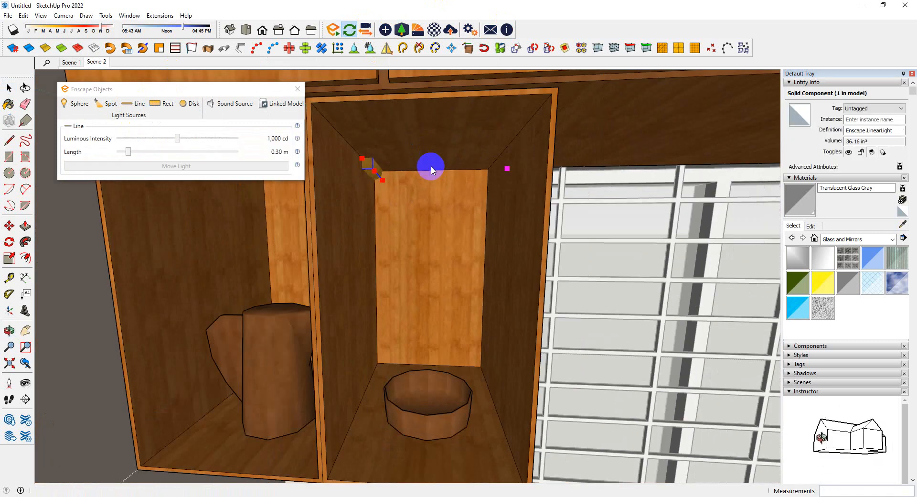
scroll(424, 168, up, 2)
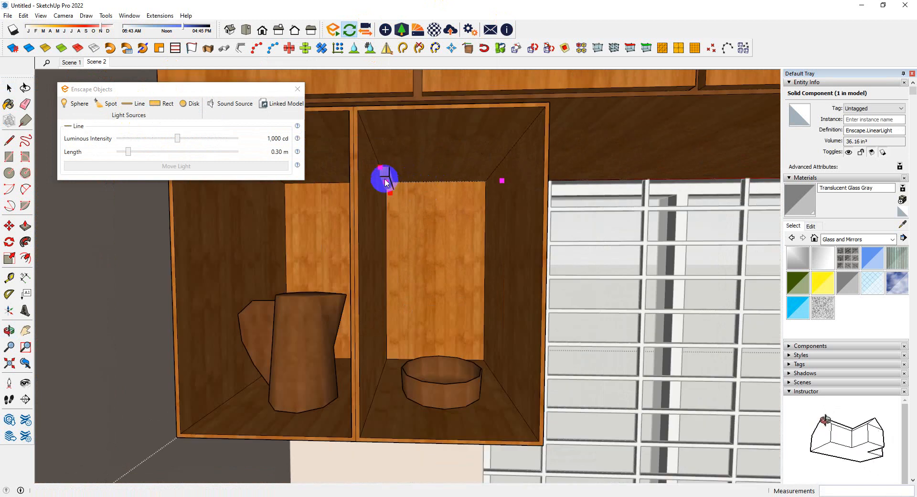
scroll(382, 179, up, 2)
middle_drag(389, 180, 406, 211)
scroll(389, 180, up, 3)
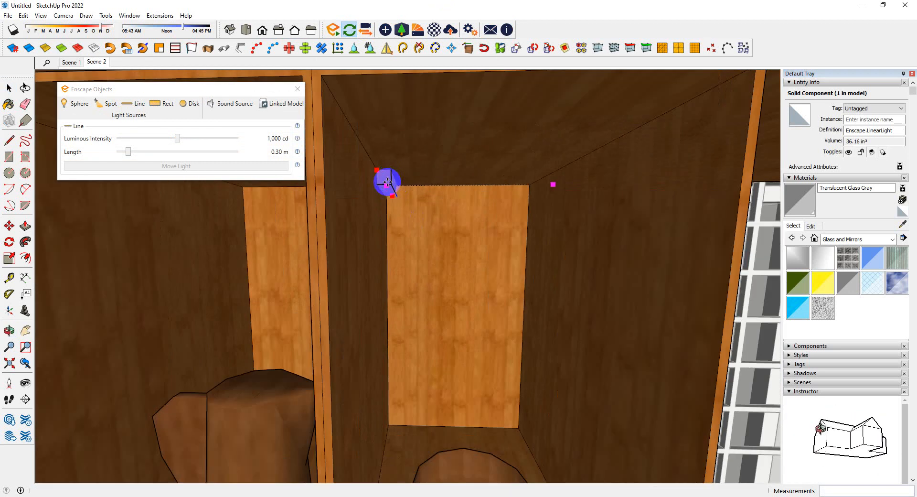
key(m)
click(388, 183)
scroll(478, 244, down, 4)
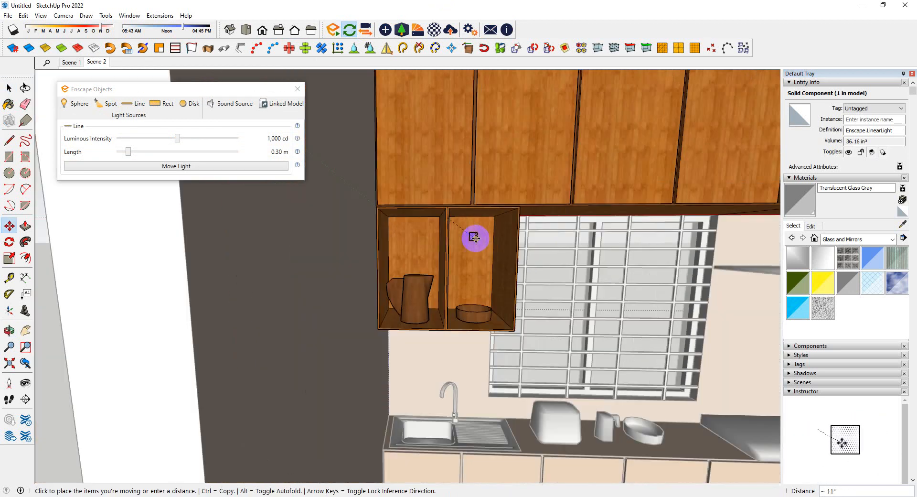
click(470, 384)
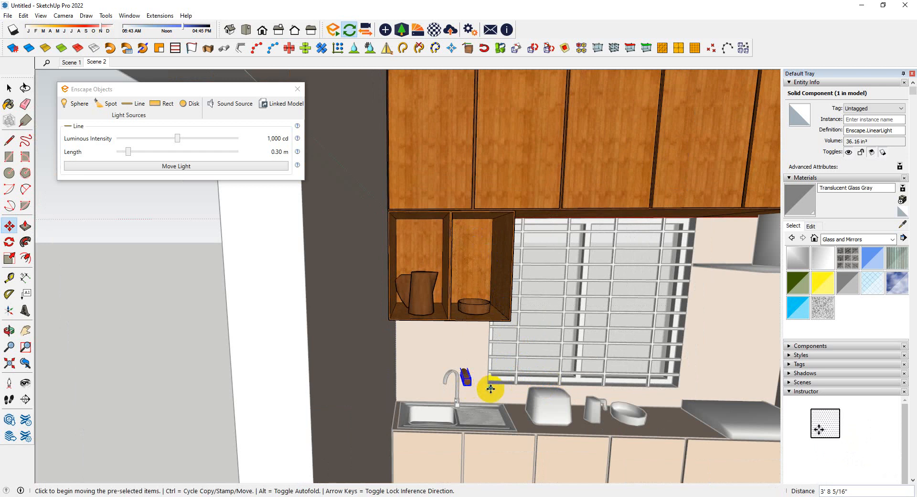
- Rotate the line light about the vertical axis until it runs parallel to the window wall
middle_drag(491, 385, 517, 469)
scroll(544, 457, up, 3)
scroll(508, 446, up, 3)
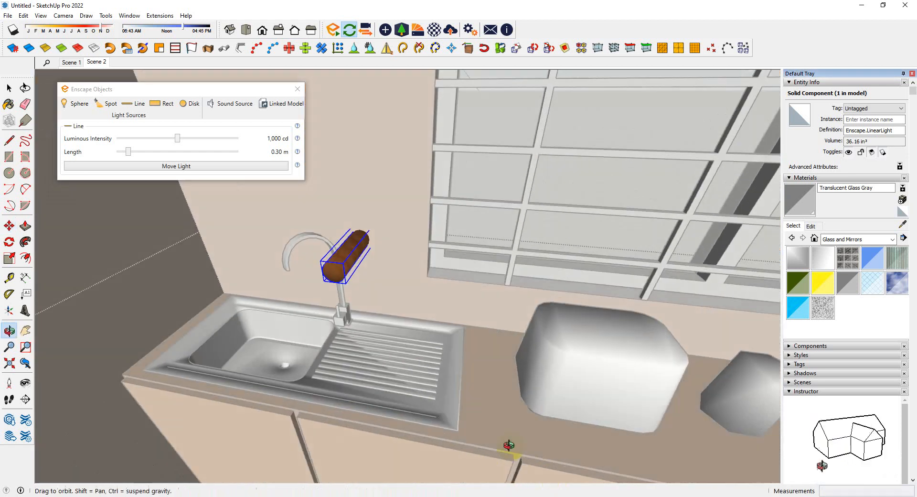
key(q)
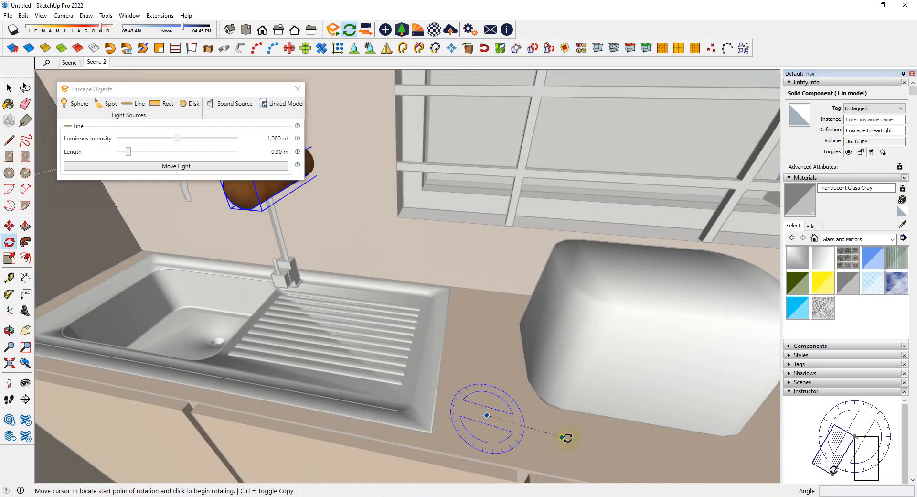
click(583, 433)
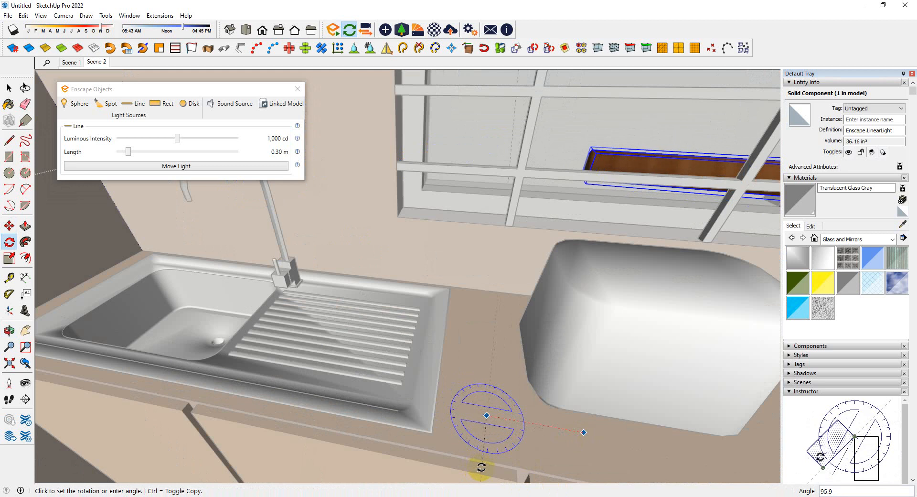
click(485, 465)
scroll(329, 409, down, 4)
scroll(586, 301, up, 7)
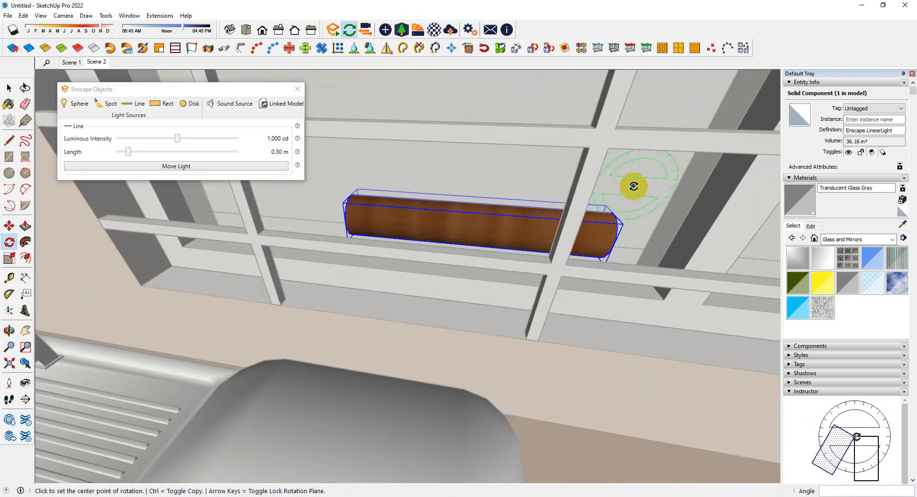
- Move the rotated line light by its end corner into the upper back corner of the cabinet's right compartment
key(m)
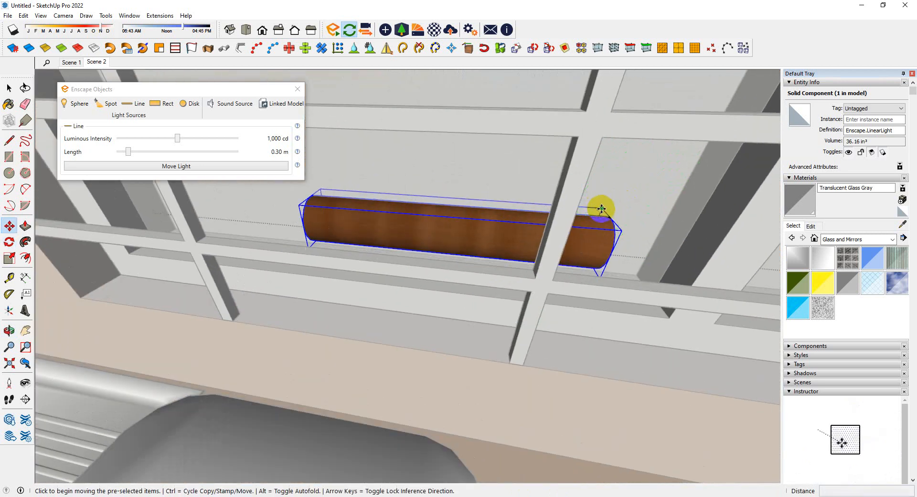
click(601, 209)
scroll(696, 286, down, 6)
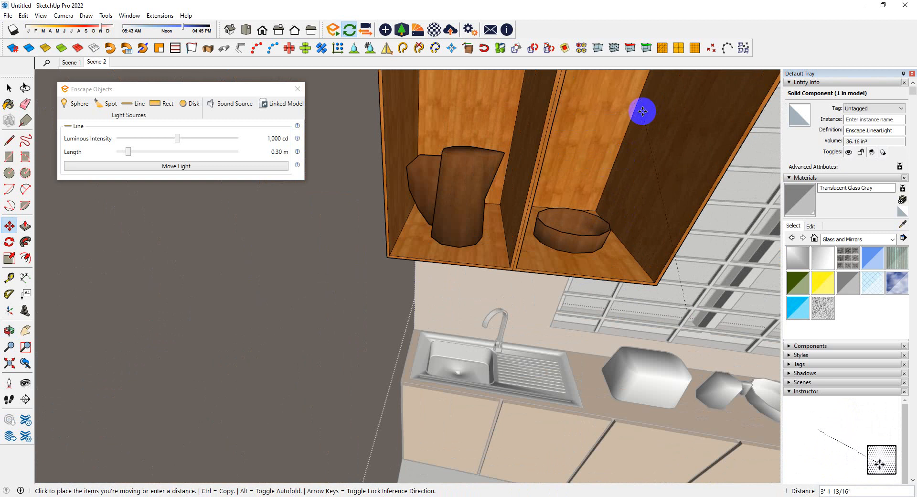
middle_drag(643, 111, 583, 117)
scroll(624, 152, up, 6)
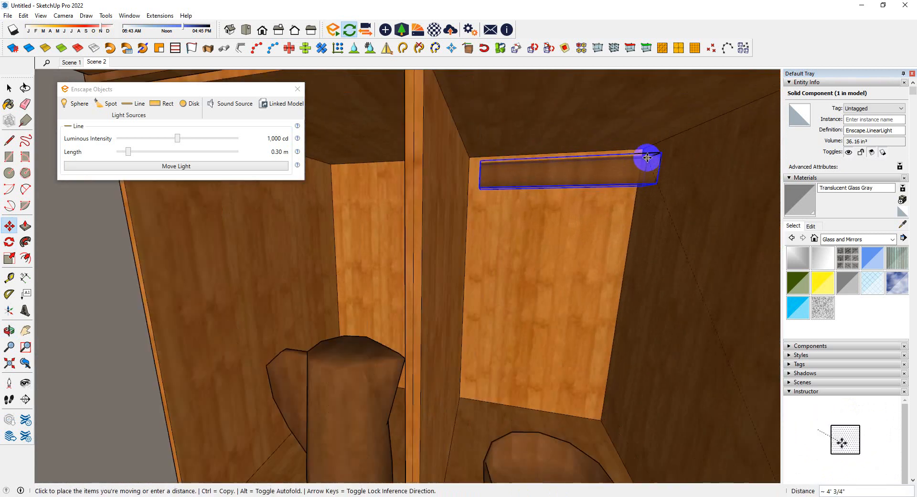
scroll(647, 158, up, 2)
click(658, 150)
middle_drag(659, 149, 573, 205)
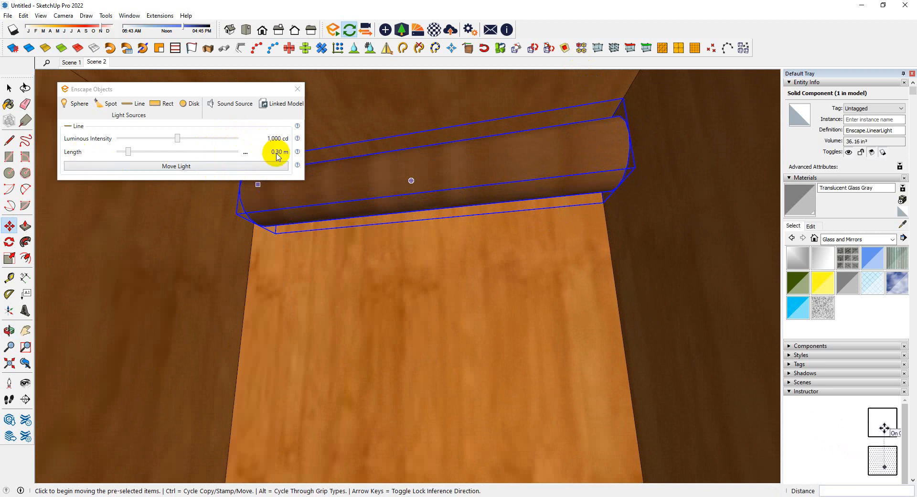
- Set the line light's length to 0.32 m and shift it about 5/8" to fit between the compartment's side panels
click(246, 153)
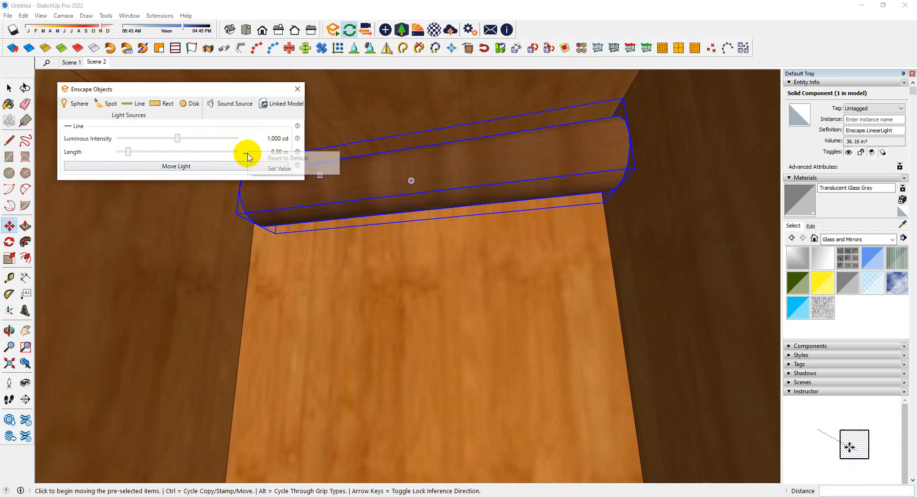
click(254, 168)
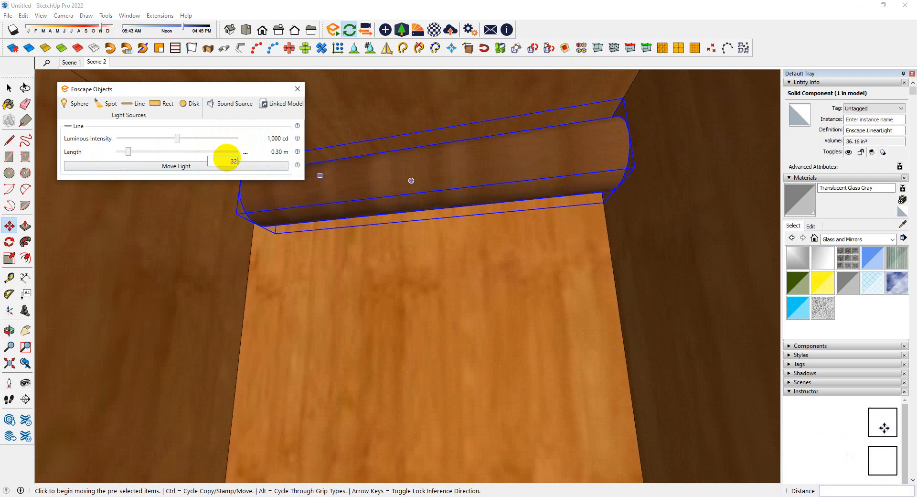
mouse_move(600, 268)
middle_down()
mouse_move(550, 260)
mouse_move(579, 281)
mouse_move(595, 262)
middle_up()
click(594, 275)
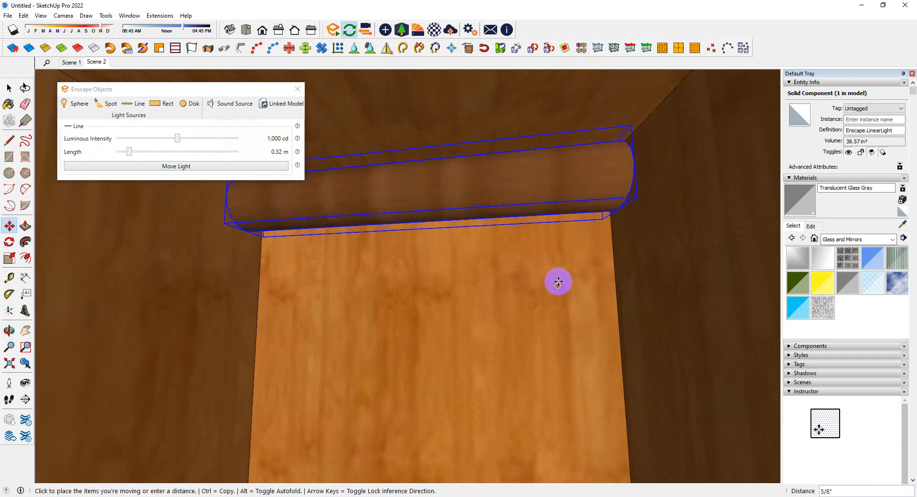
click(563, 280)
scroll(559, 276, down, 3)
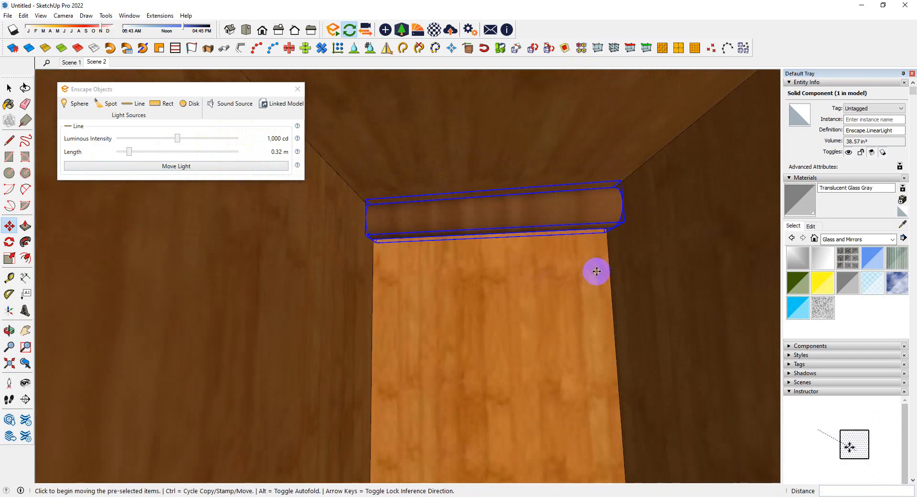
- Copy the line light from the right compartment to the same position in the left compartment, using the cabinet's corners as reference
scroll(605, 247, down, 6)
middle_drag(602, 299, 671, 403)
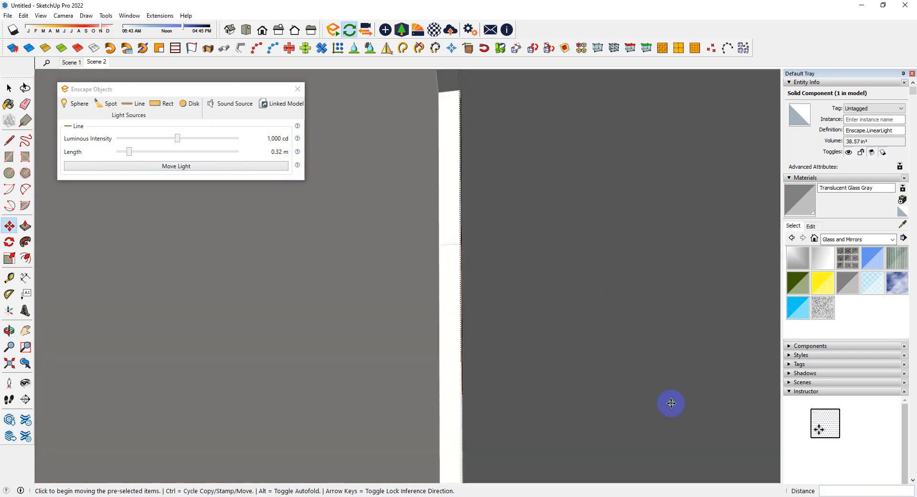
scroll(604, 293, down, 5)
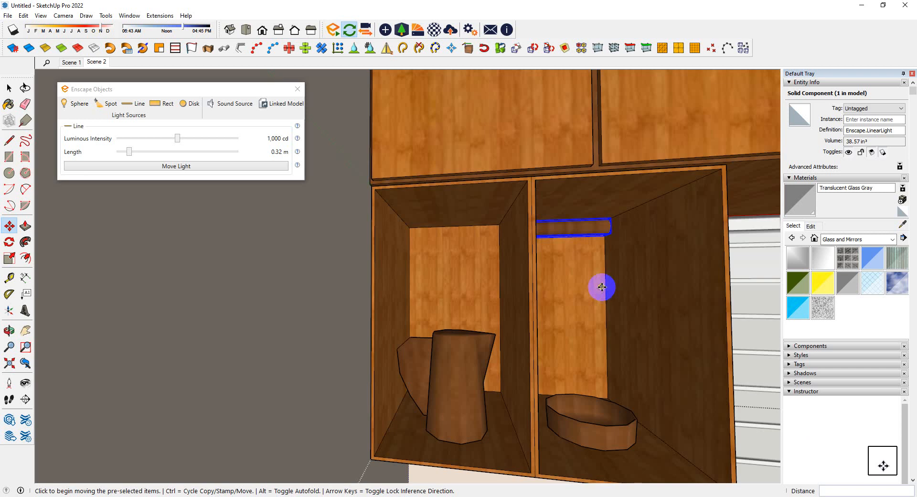
middle_drag(602, 286, 684, 418)
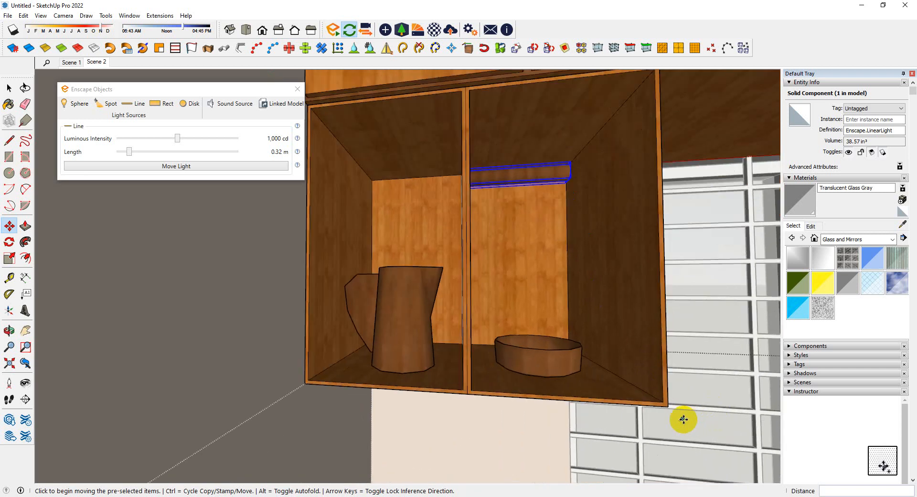
click(662, 403)
click(467, 379)
middle_drag(467, 379, 537, 387)
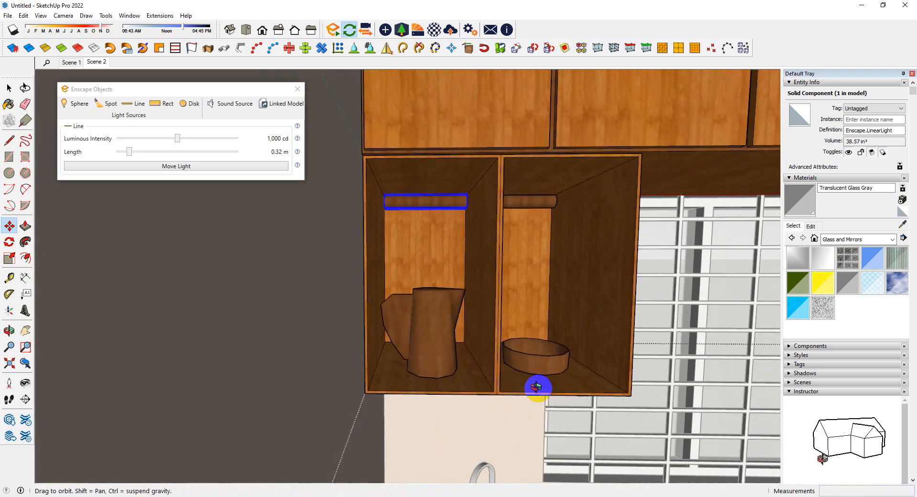
- Paint the line light in the left compartment with Color A01 from the Colors collection
scroll(424, 199, up, 6)
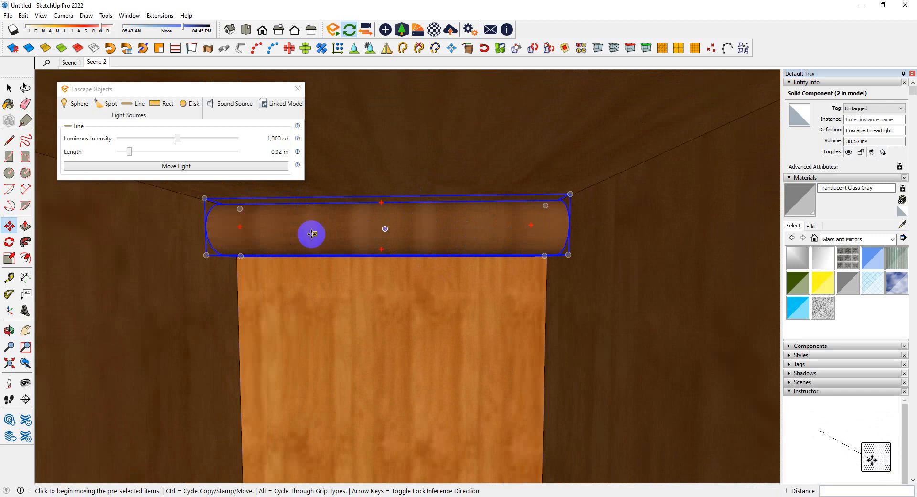
click(890, 239)
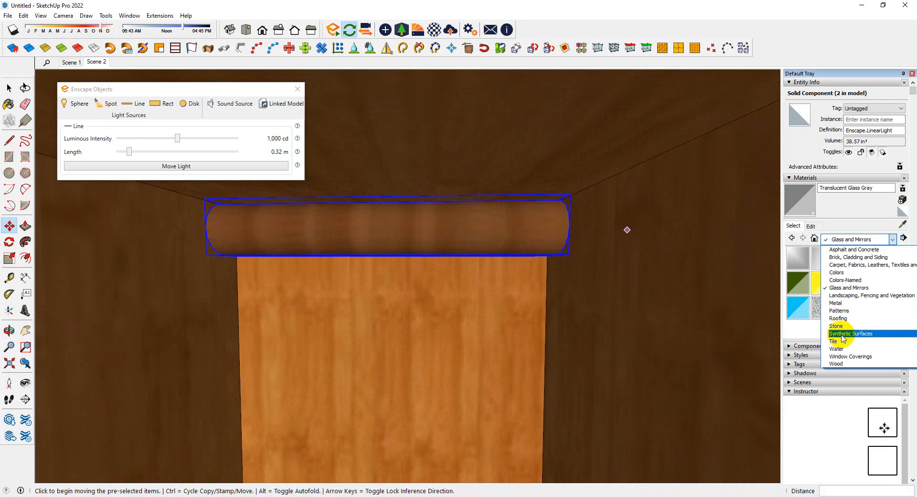
click(841, 272)
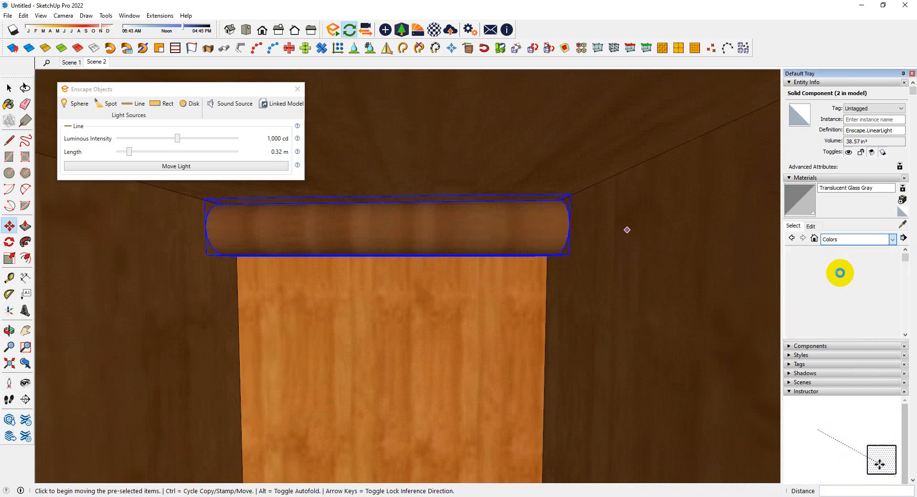
click(797, 258)
click(463, 241)
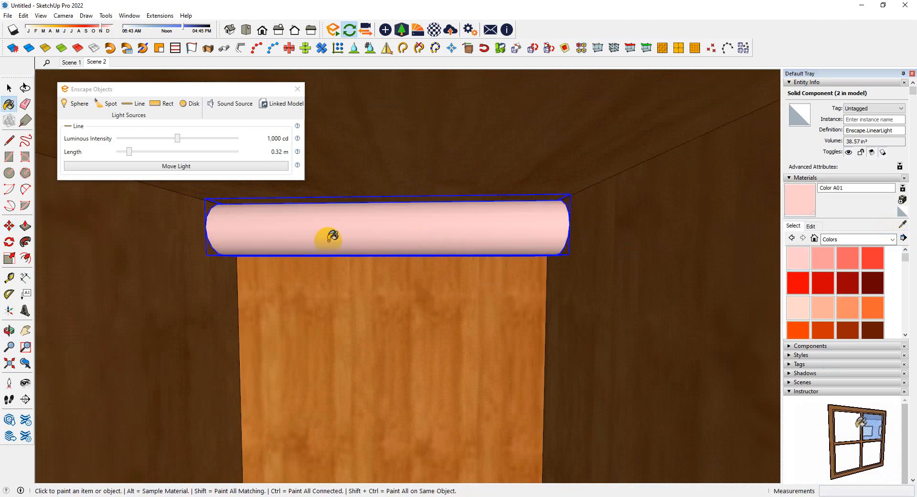
- Paint the line lights in both wall cabinet compartments with Color D02 from the Colors collection
scroll(327, 238, down, 3)
scroll(640, 299, up, 4)
scroll(850, 291, down, 5)
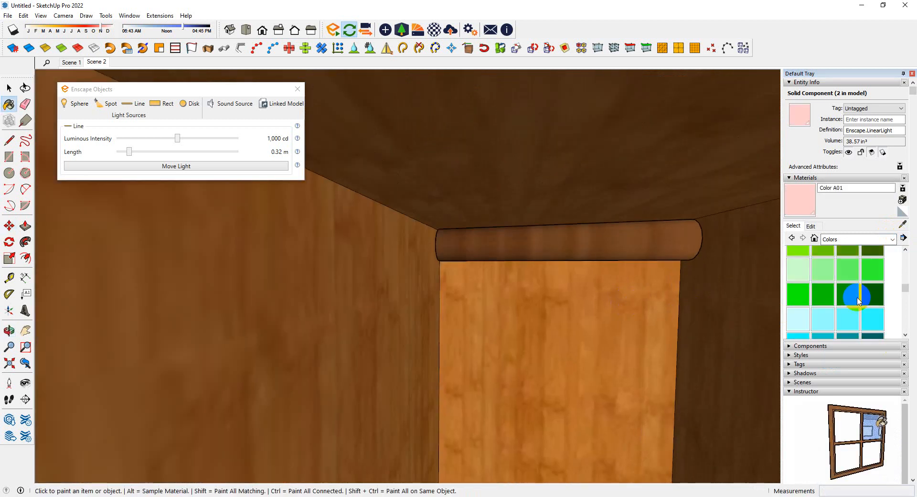
scroll(835, 287, up, 4)
click(812, 300)
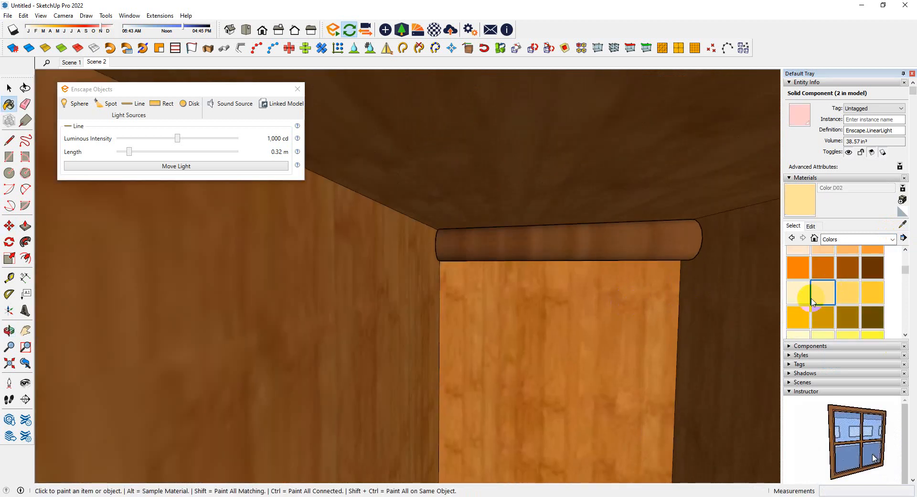
click(594, 239)
scroll(610, 302, down, 3)
scroll(358, 305, up, 4)
click(381, 249)
scroll(395, 277, down, 6)
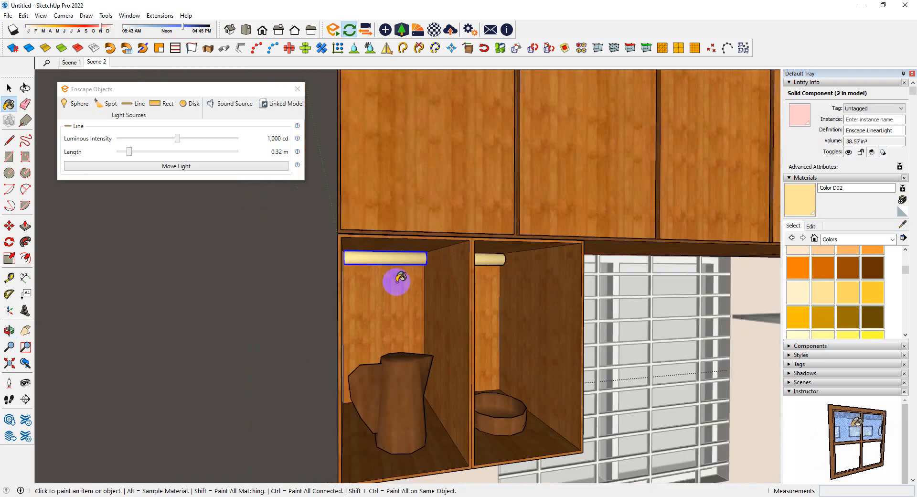
key(space)
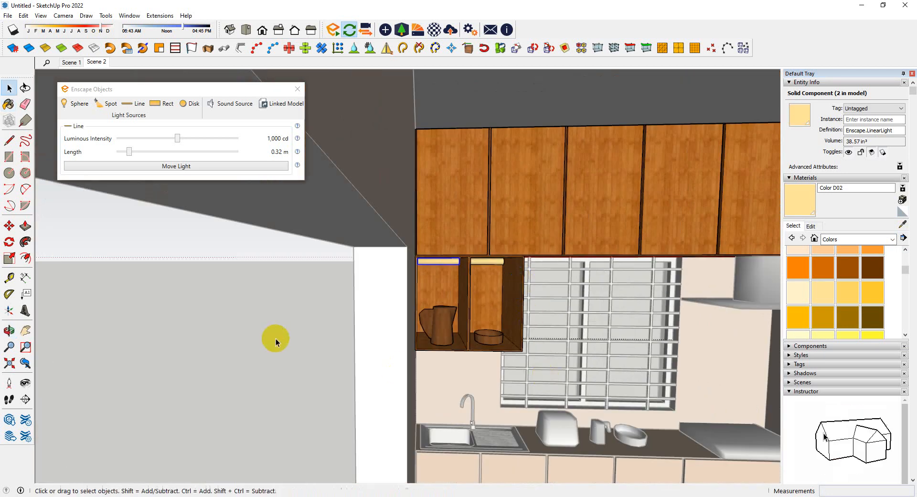
- Close the cabinet group and try to unhide the glass doors from outside the group
click(276, 338)
click(274, 335)
scroll(596, 288, up, 4)
scroll(597, 287, down, 5)
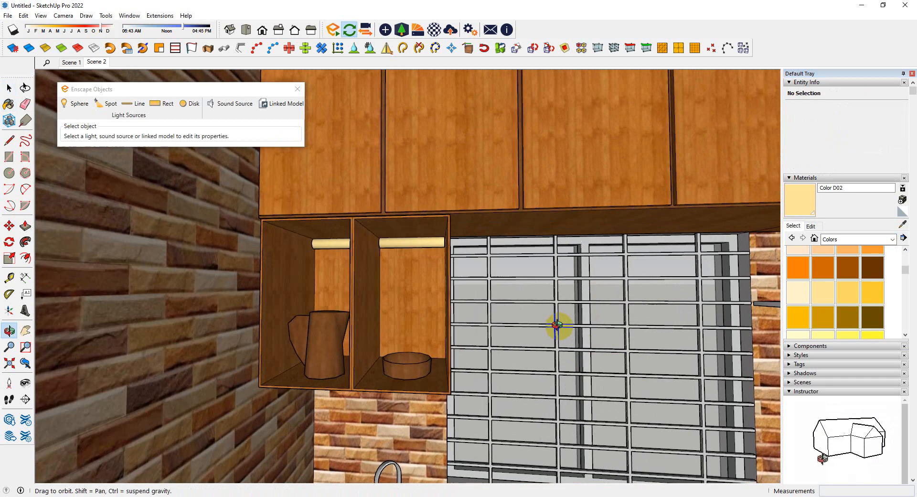
click(23, 16)
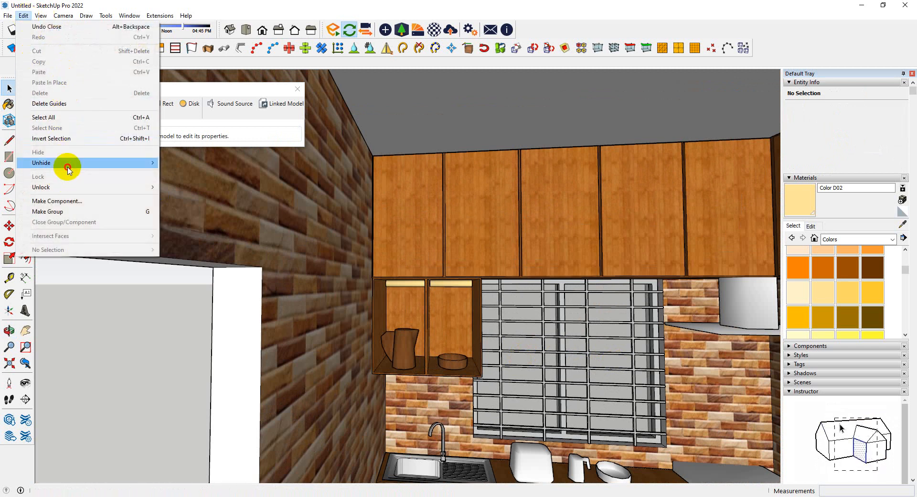
mouse_move(62, 162)
click(199, 178)
scroll(428, 301, up, 3)
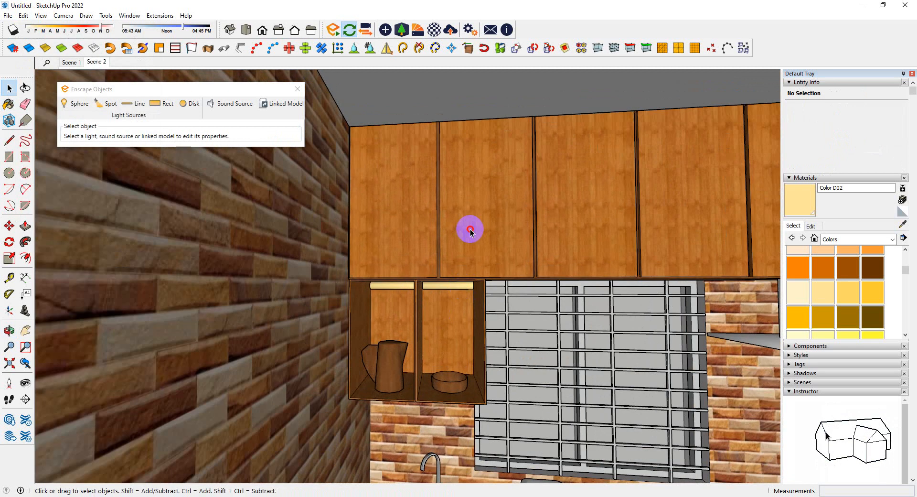
- Unhide everything inside the reopened cabinet group to bring back the glass doors, and check the lit compartments in the Enscape render
click(27, 17)
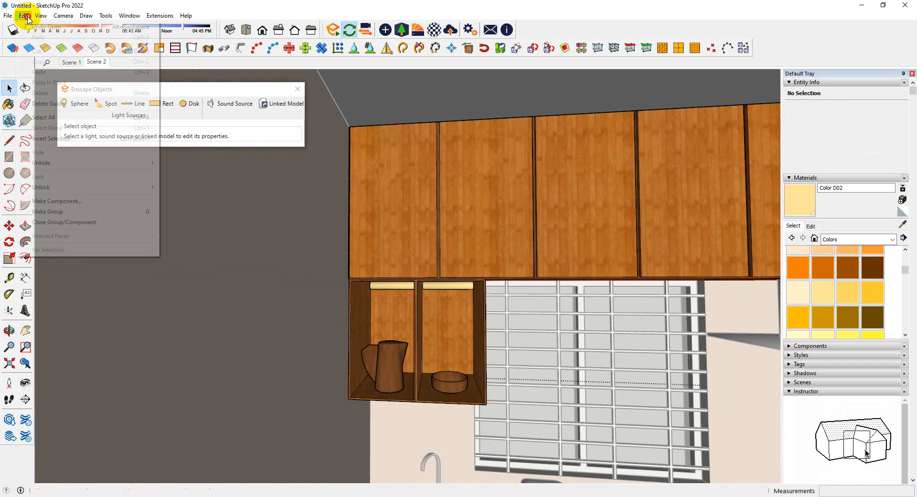
mouse_move(57, 163)
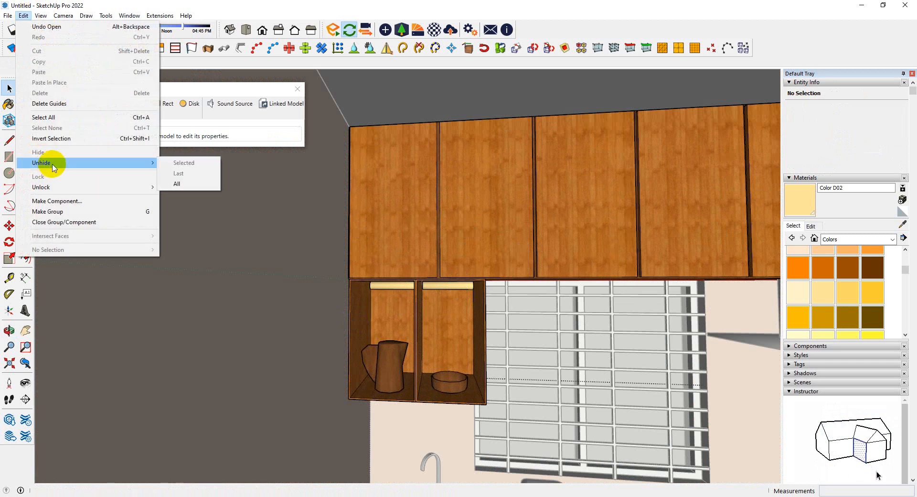
click(175, 183)
scroll(502, 406, up, 3)
middle_drag(512, 411, 409, 317)
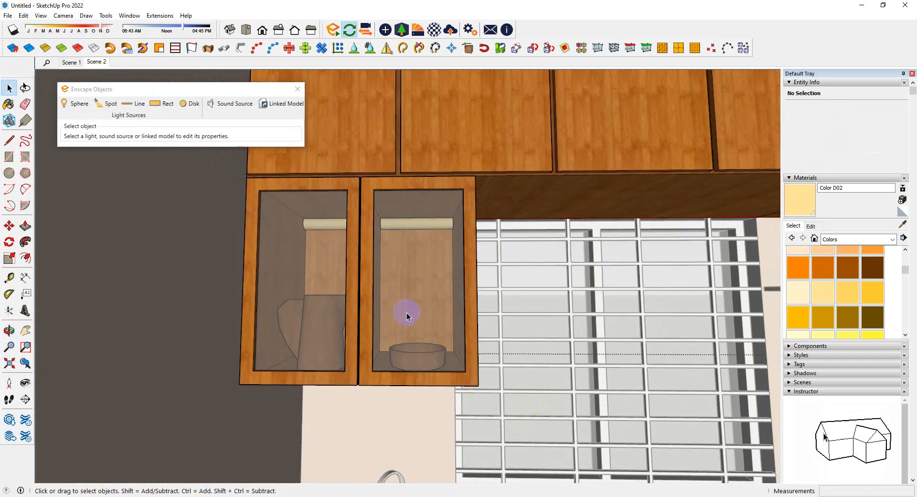
scroll(429, 323, down, 3)
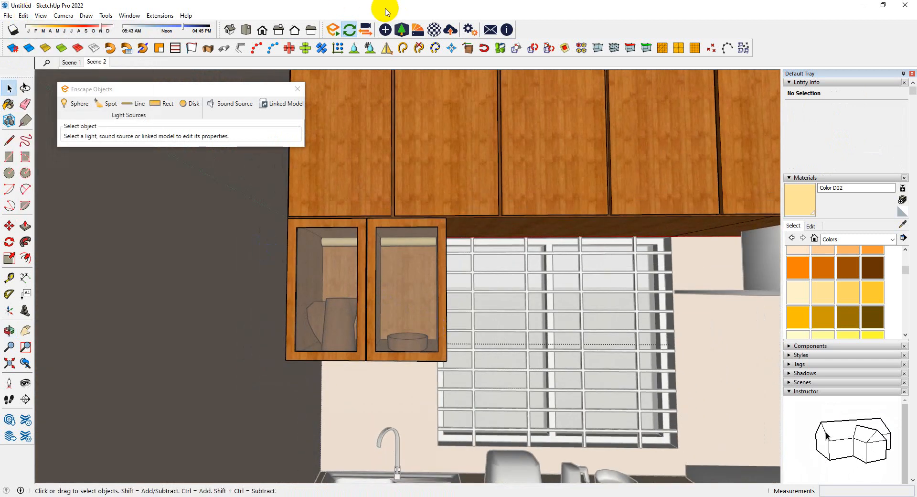
click(332, 30)
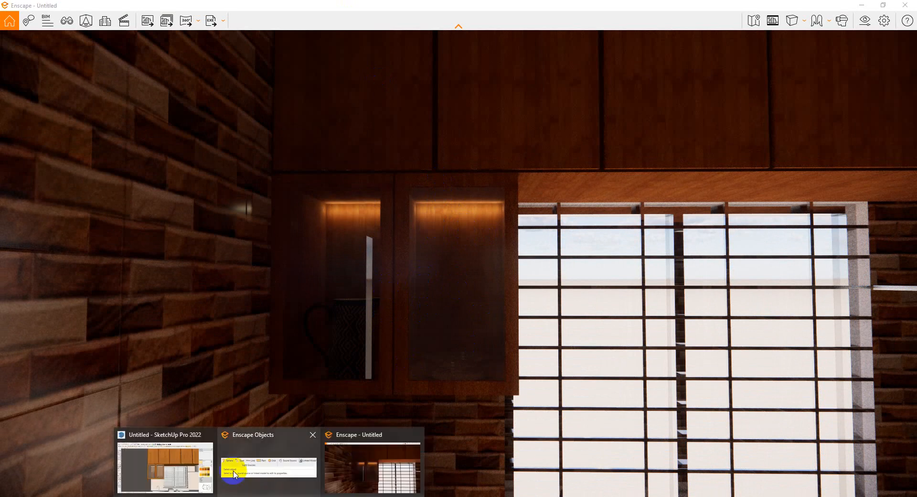
click(194, 465)
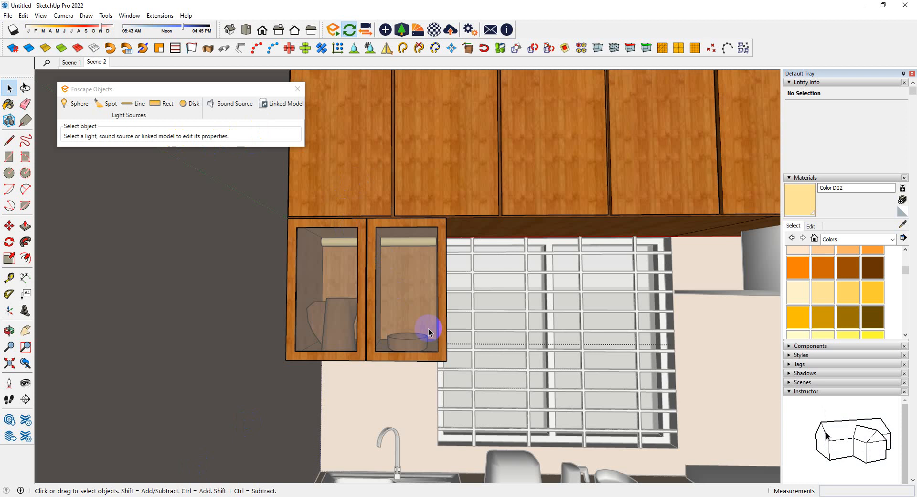
- Hide both glass doors of the small wall cabinet
click(470, 181)
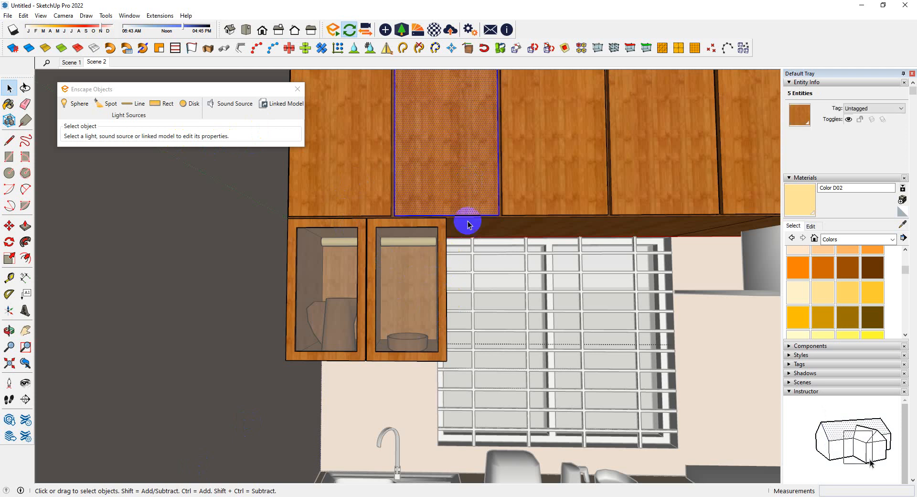
click(408, 299)
shift+click(354, 296)
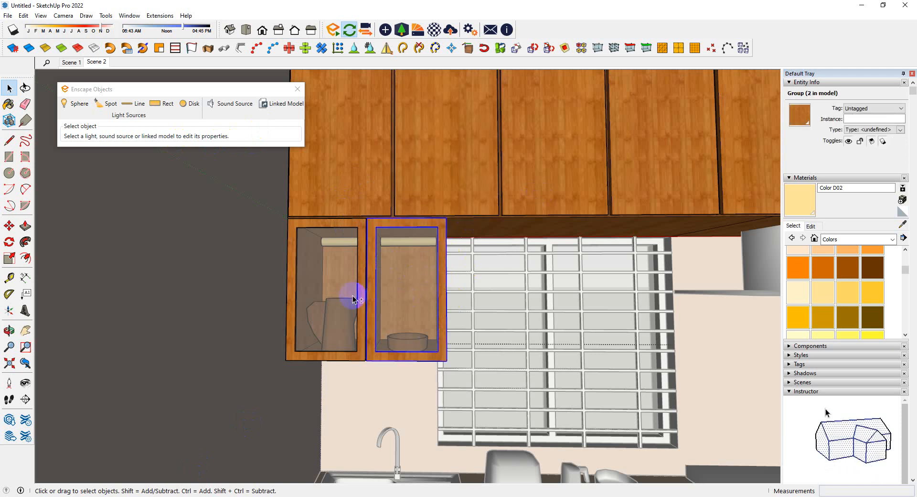
right_click(354, 296)
click(399, 323)
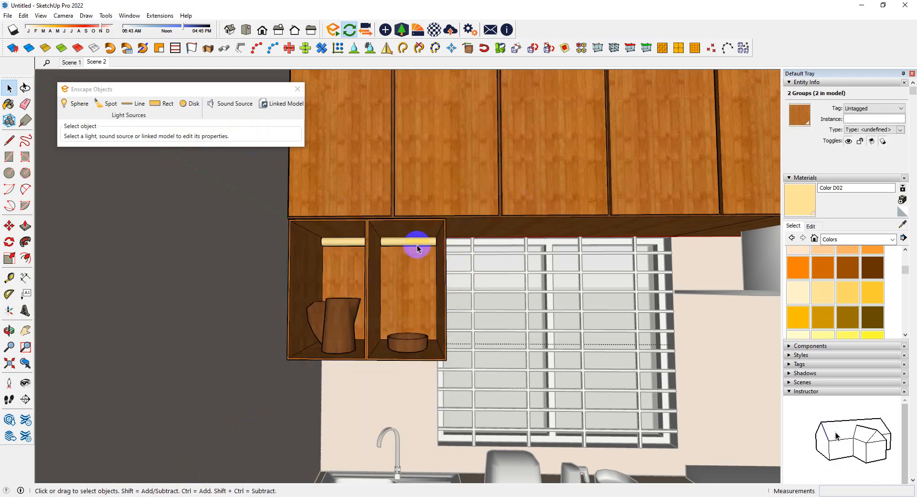
- Set the luminous intensity of the right compartment's line light to 2,000 cd and check the result in the Enscape render
click(417, 241)
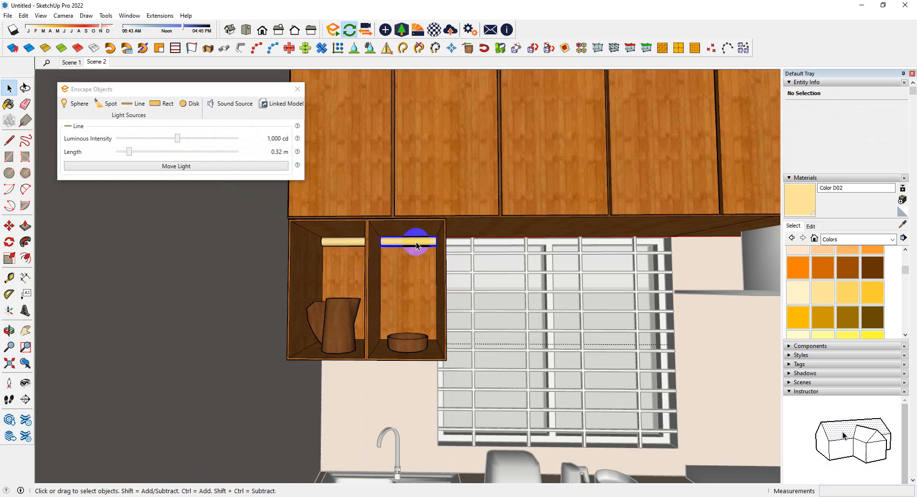
click(351, 242)
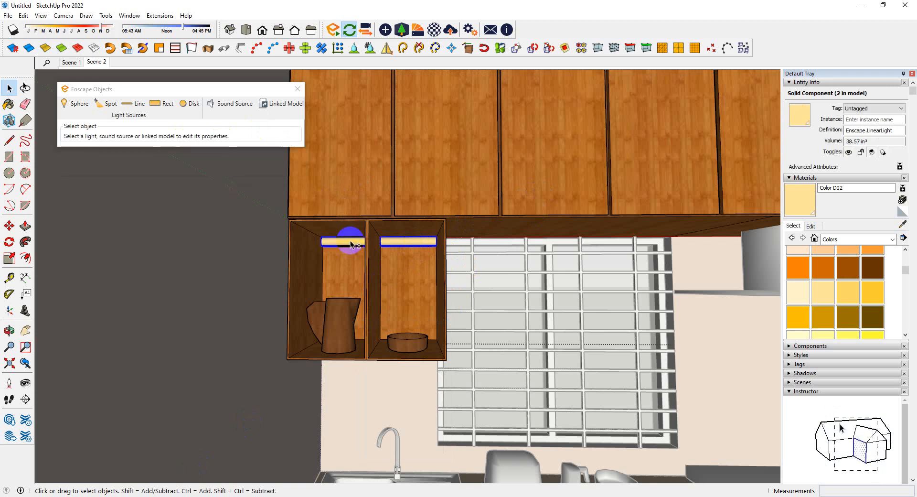
click(402, 244)
click(249, 140)
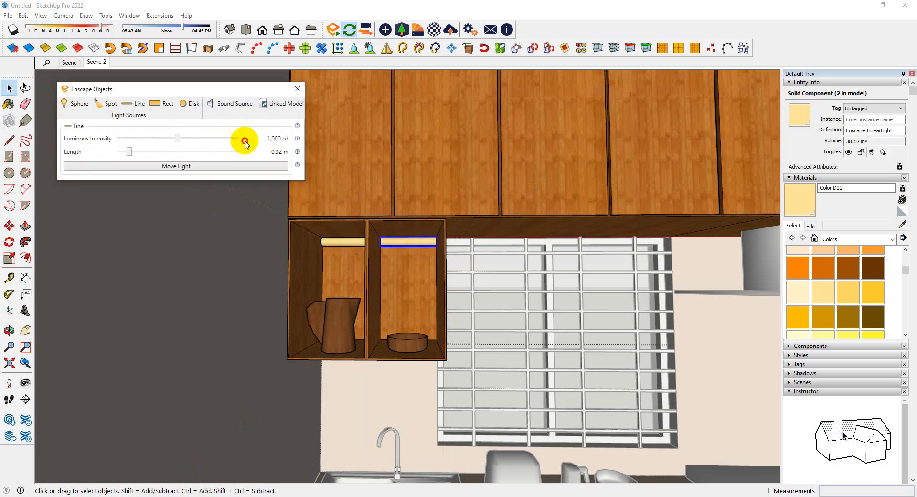
click(258, 159)
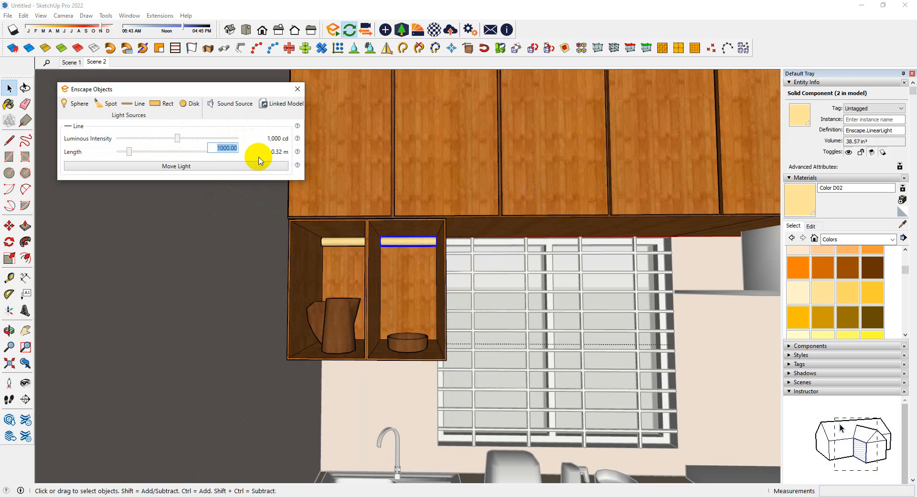
text(2,00)
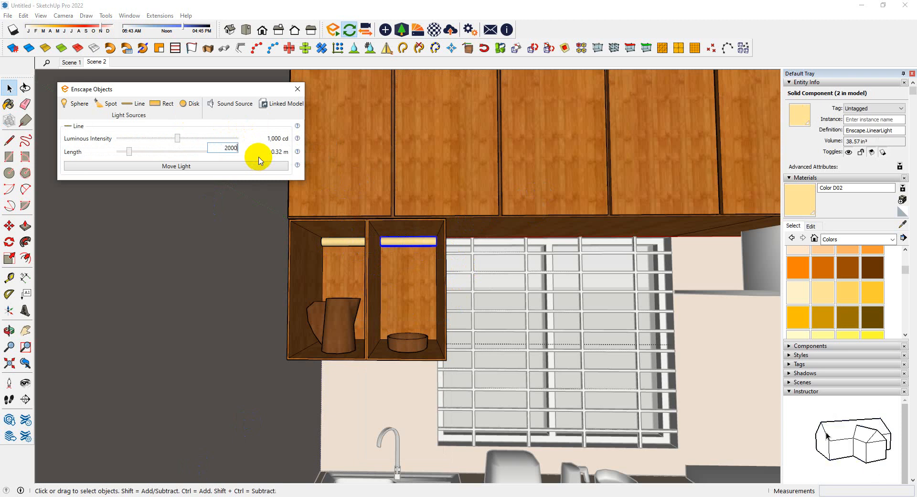
text(0)
key(Return)
mouse_move(319, 468)
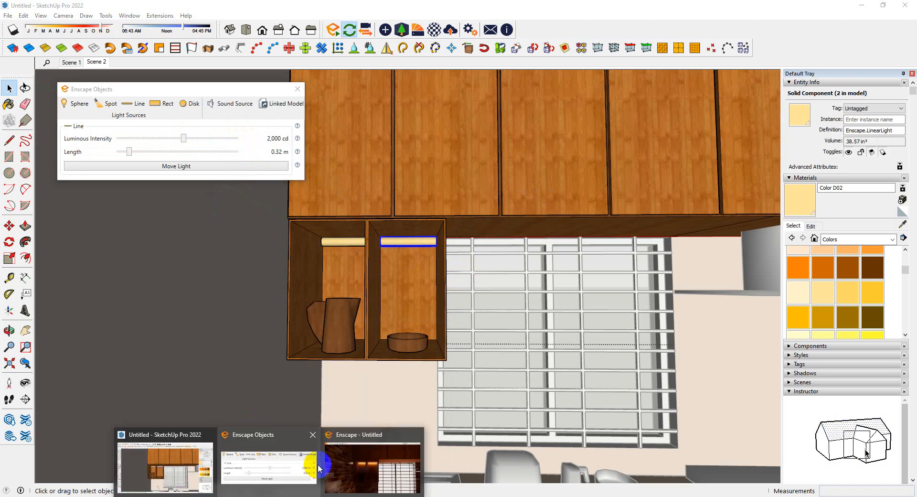
click(365, 470)
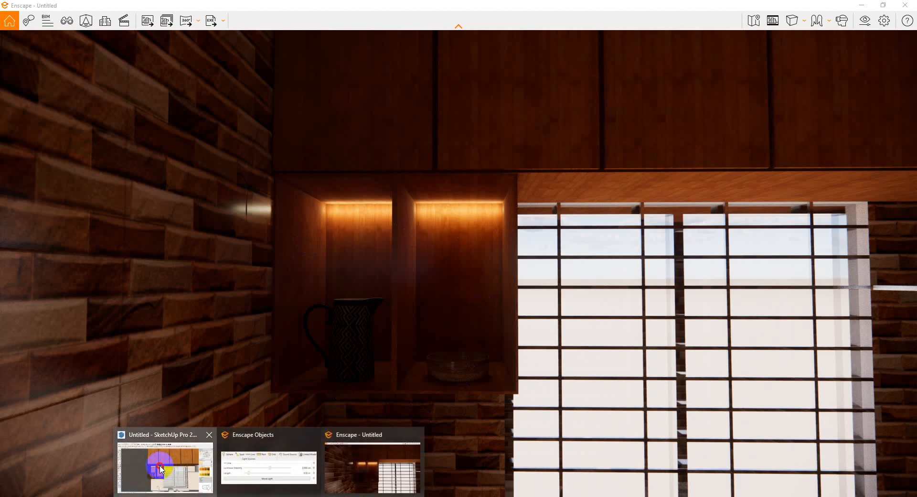
click(164, 466)
- Move both line lights down about 2 7/8" inside their compartments and check the glow in the Enscape render
click(344, 257)
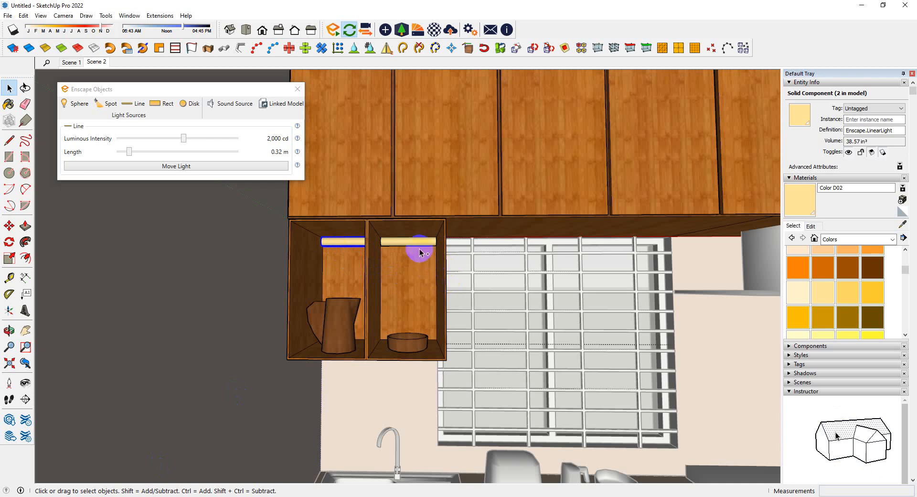
shift+click(407, 240)
key(m)
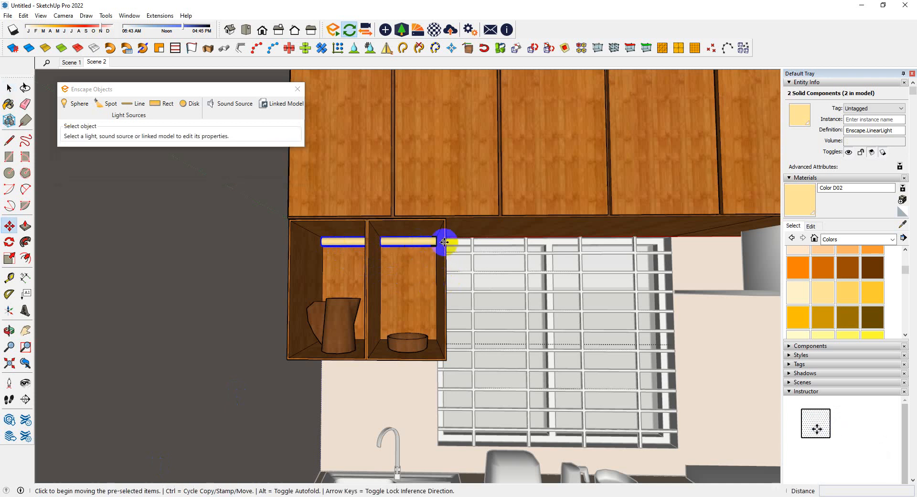
click(442, 225)
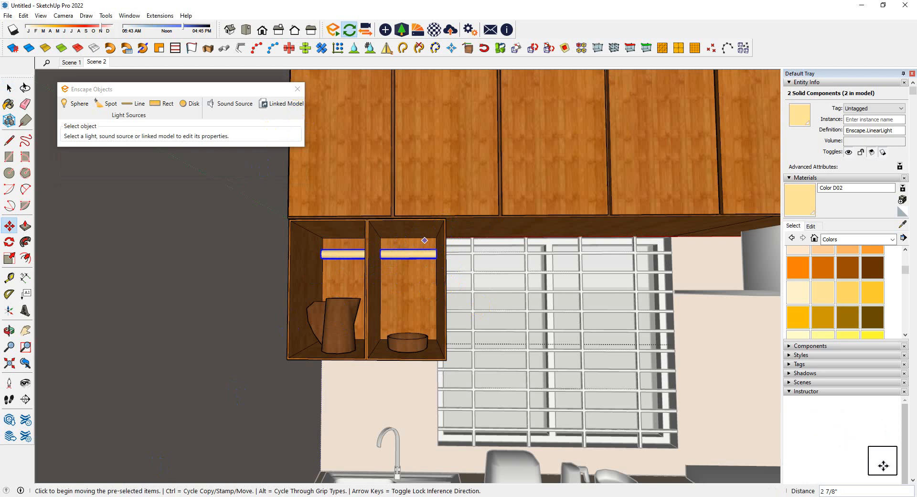
click(377, 456)
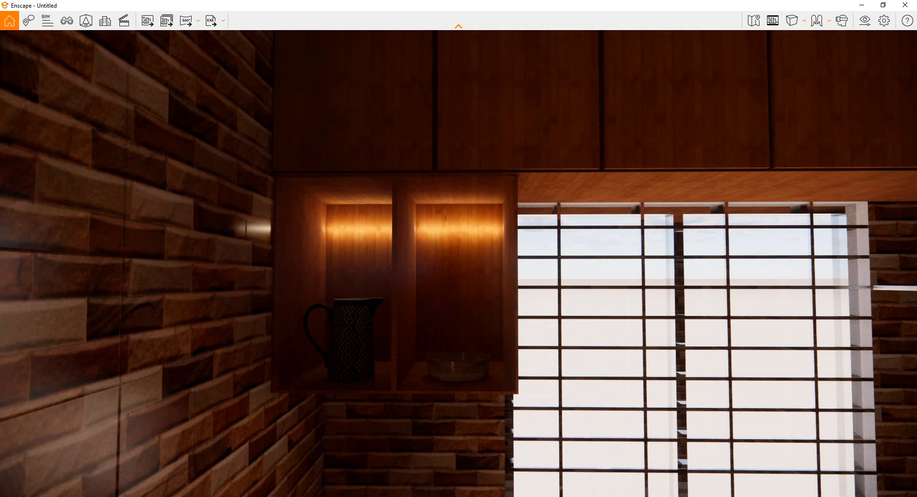
click(163, 470)
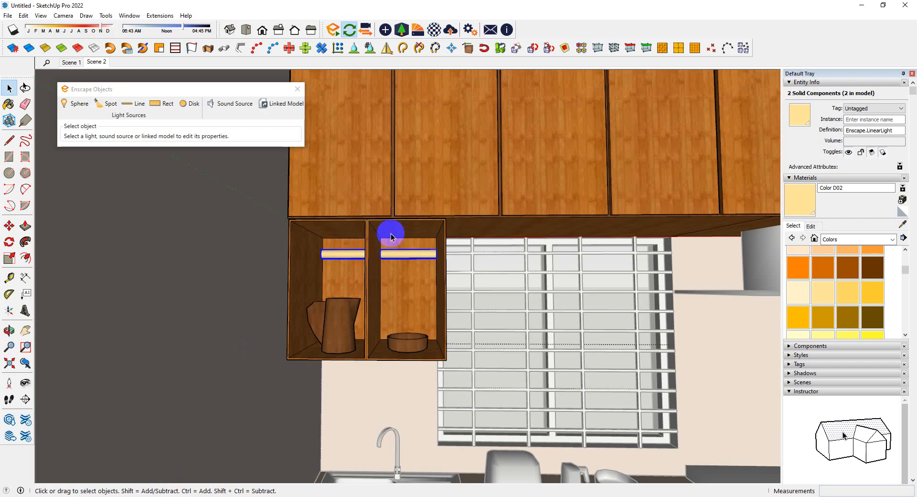
- Return both line lights to their previous position against the top of the compartments
key(m)
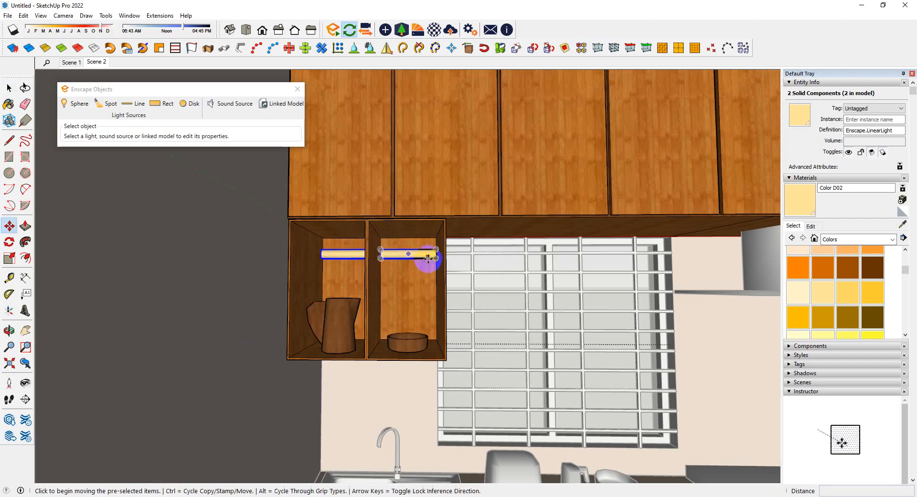
drag(424, 259, 438, 260)
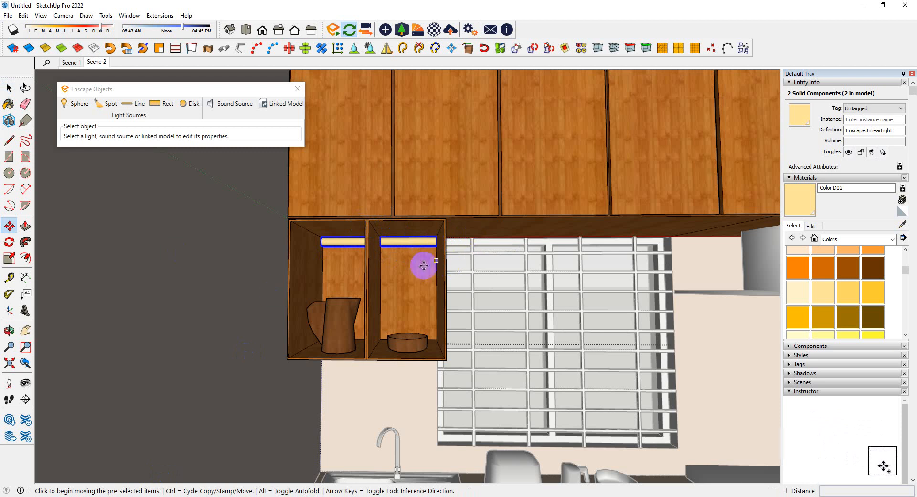
key(space)
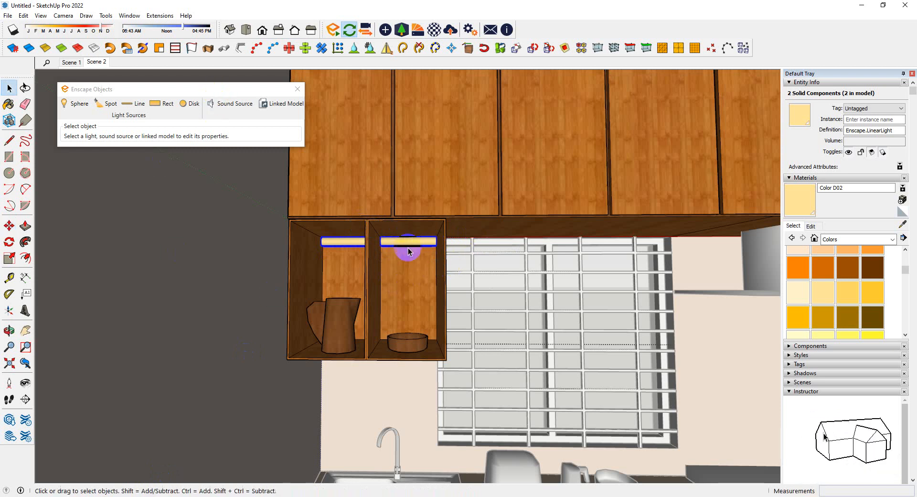
- Set the luminous intensity of the right compartment's line light to 3,000 cd and switch to Enscape to view the render
click(410, 246)
right_click(244, 139)
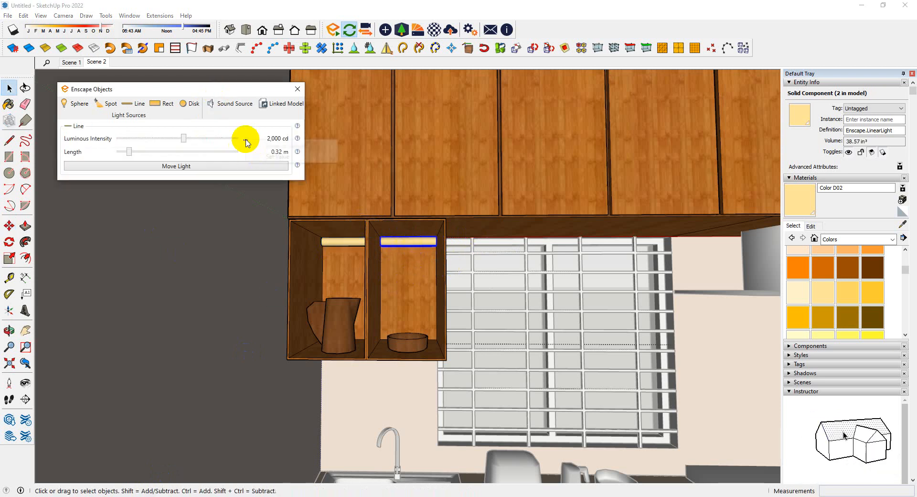
click(281, 156)
text(30)
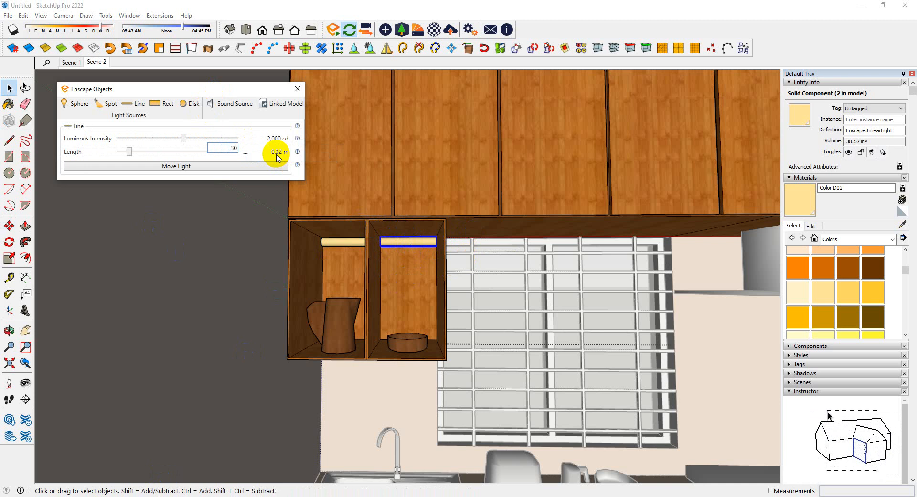
text(00)
key(Return)
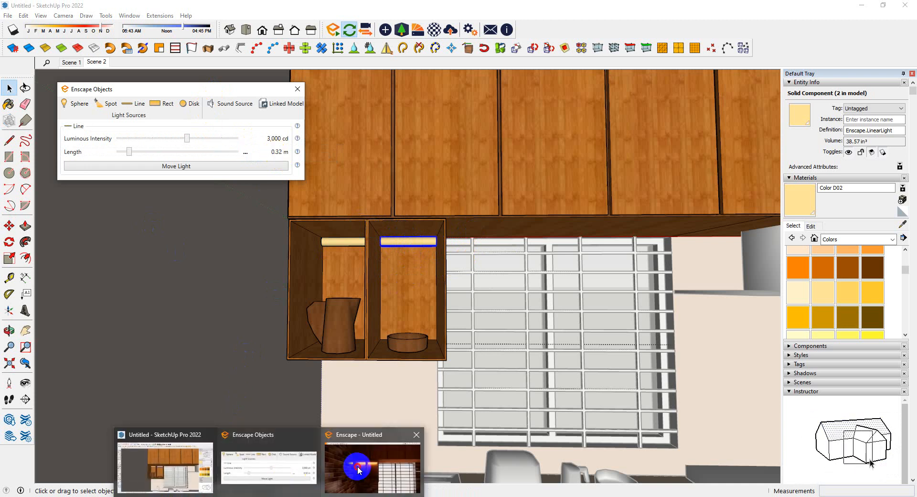
click(357, 451)
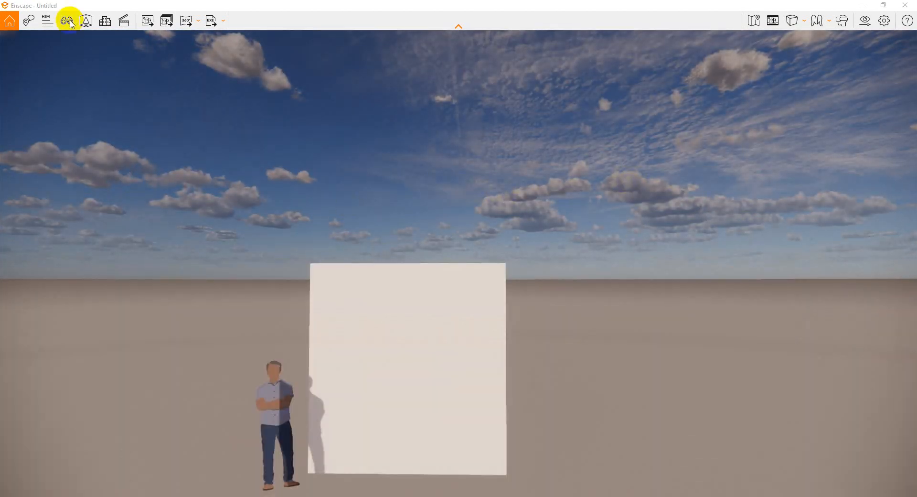
- Show Scene 2 in the Enscape render through the saved views and close the view list
click(67, 21)
click(62, 163)
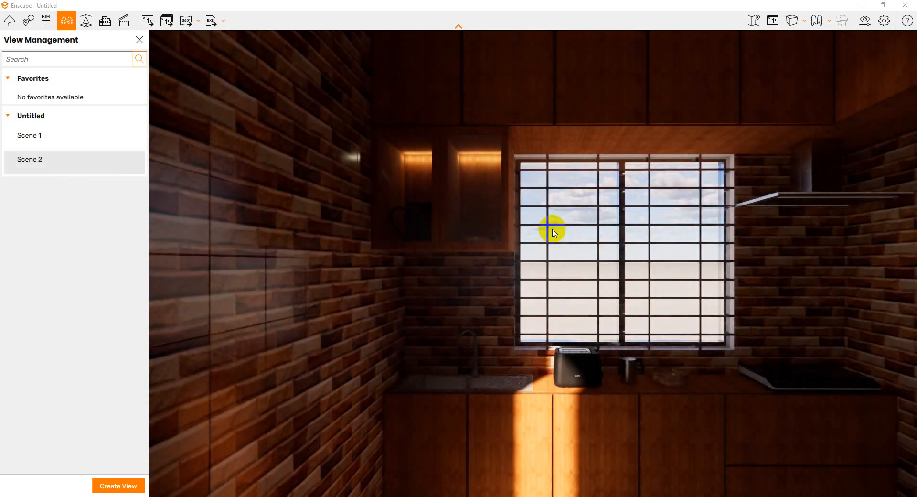
click(139, 44)
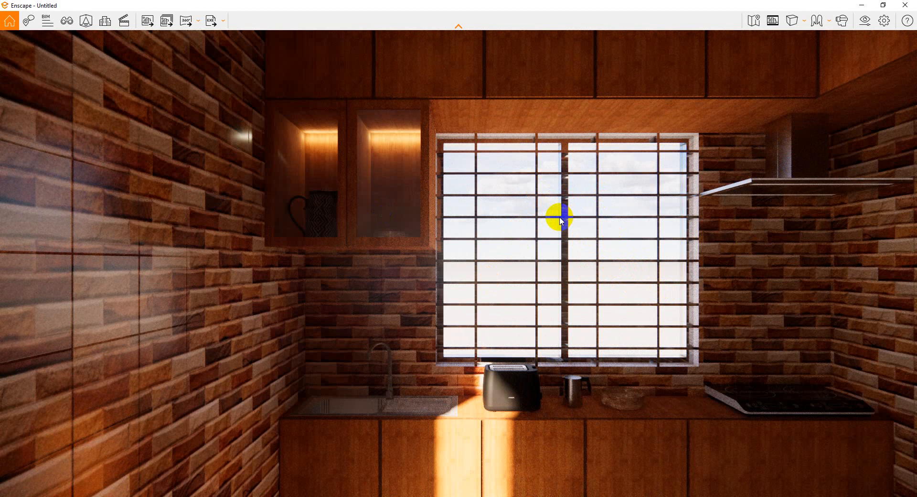
- Set the horizon source to Skybox and load park_parking_4k from the HDRI folder on the Assets (G:) drive
click(865, 24)
click(433, 102)
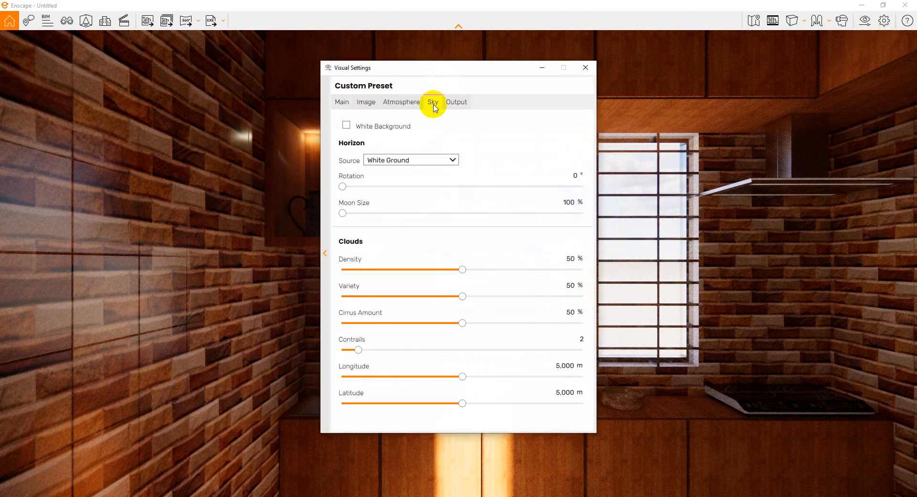
click(405, 162)
click(396, 186)
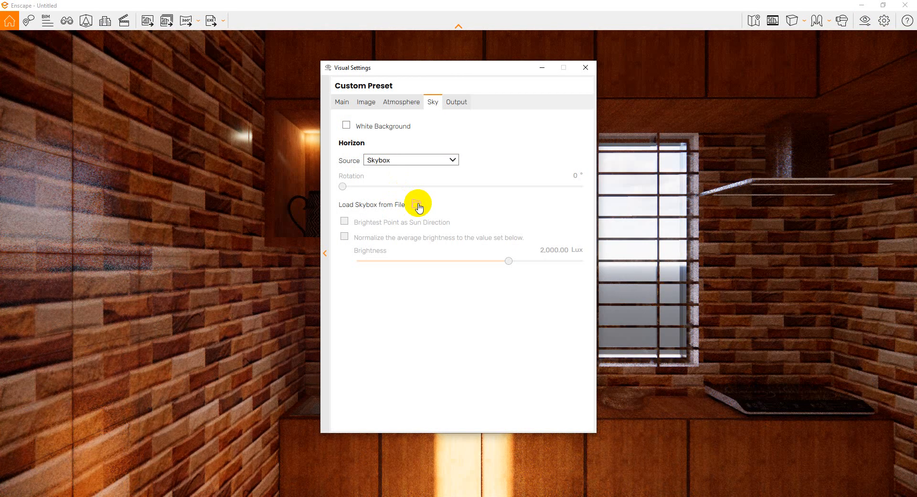
click(416, 204)
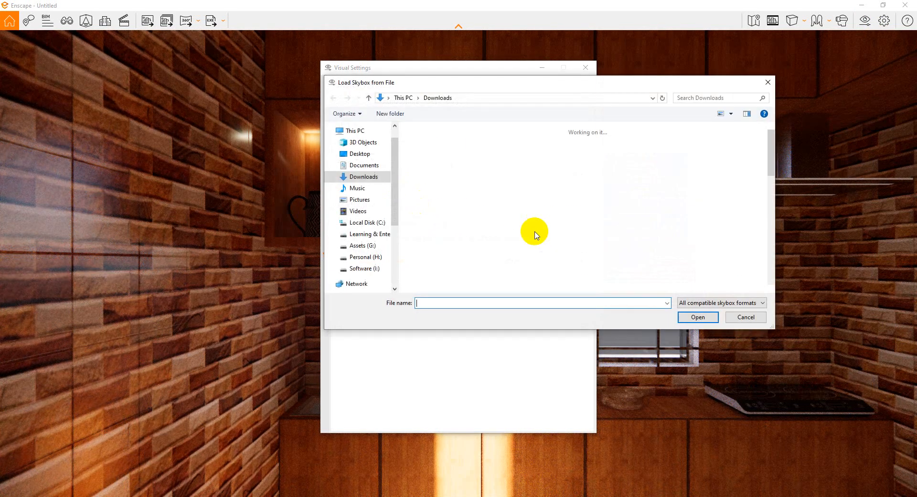
scroll(366, 263, down, 2)
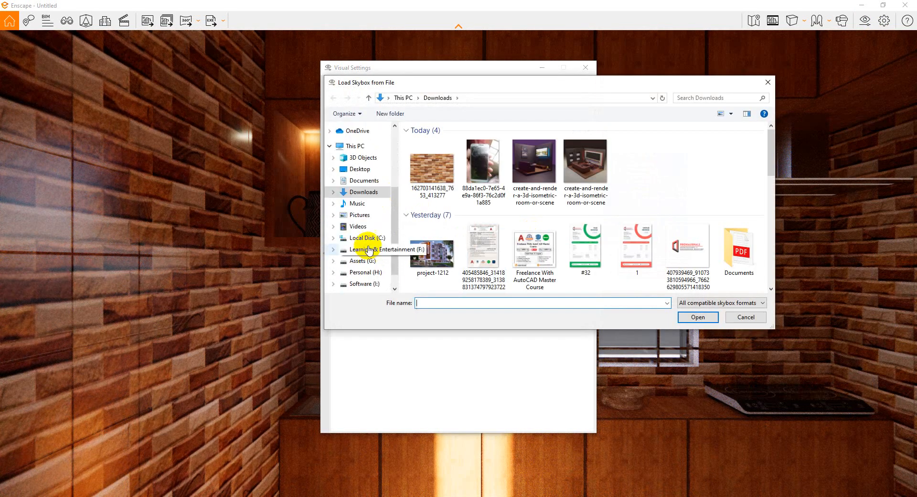
click(363, 260)
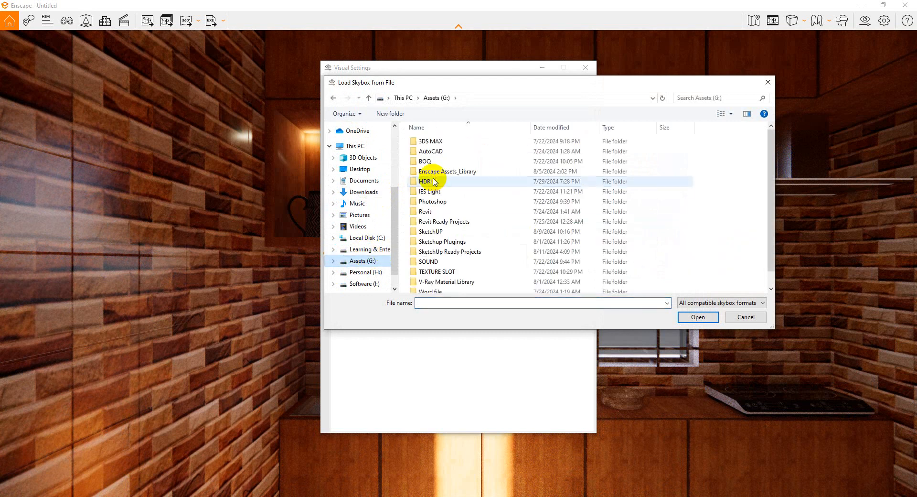
double_click(375, 178)
click(438, 222)
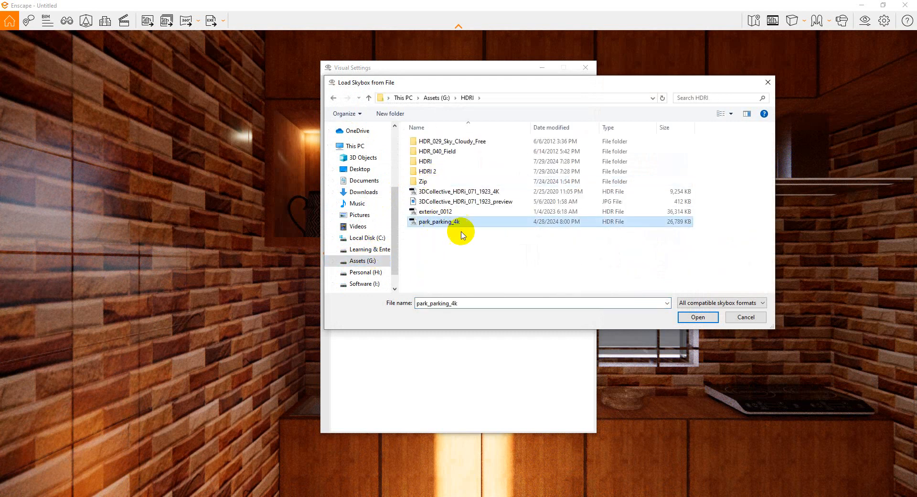
click(696, 318)
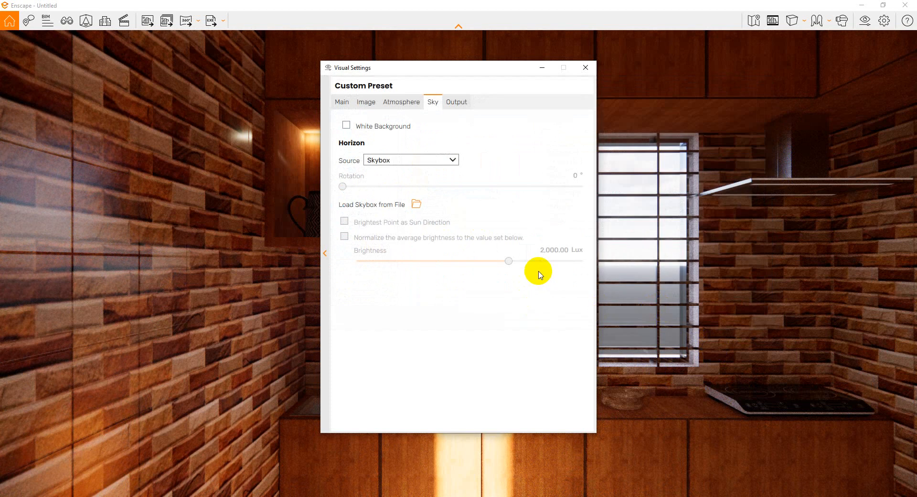
- Move the visual settings clear of the window view and use the skybox's brightest point as the sun direction
click(451, 71)
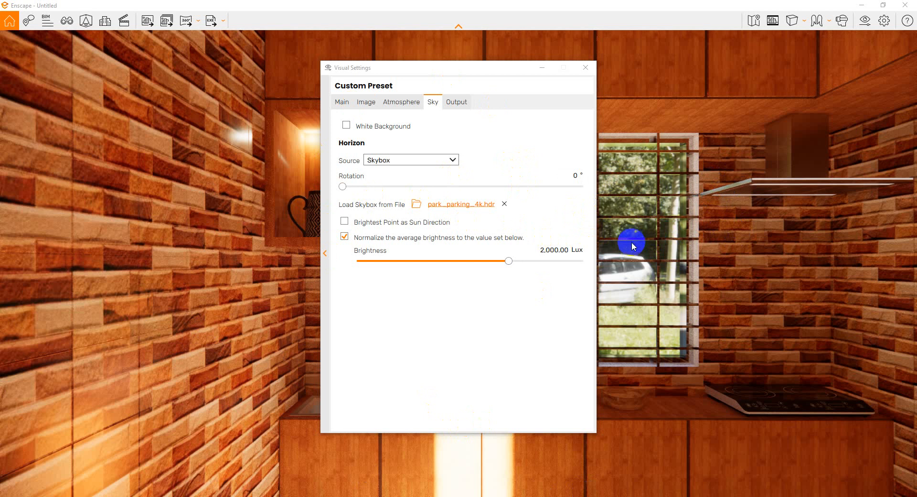
drag(443, 70, 246, 81)
click(541, 228)
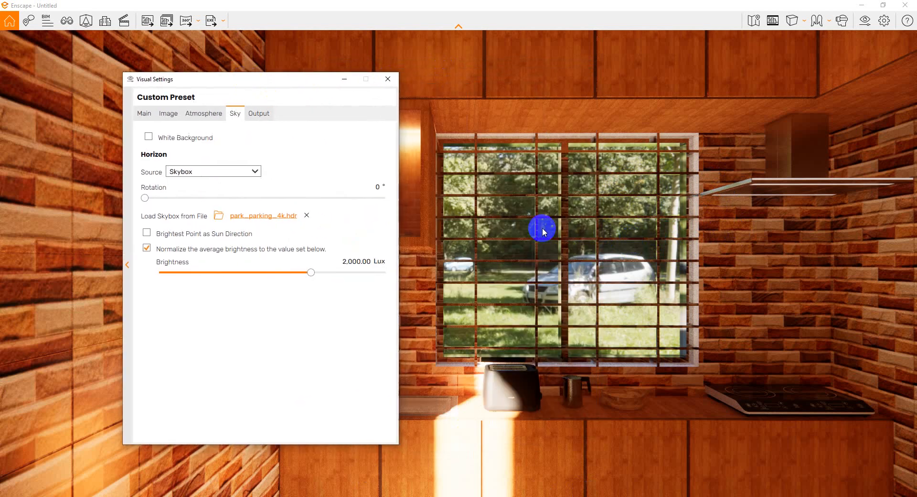
click(146, 233)
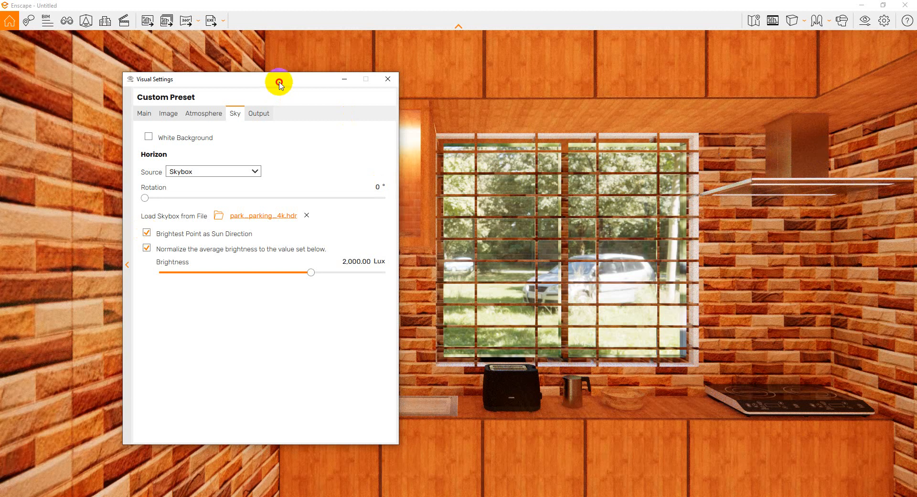
drag(279, 82, 225, 89)
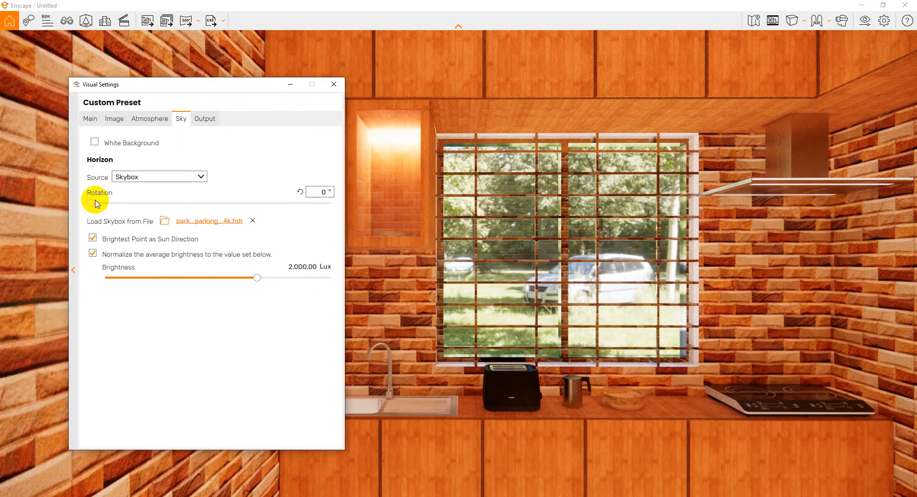
- Set the skybox rotation to 339° and close the visual settings
drag(91, 206, 132, 211)
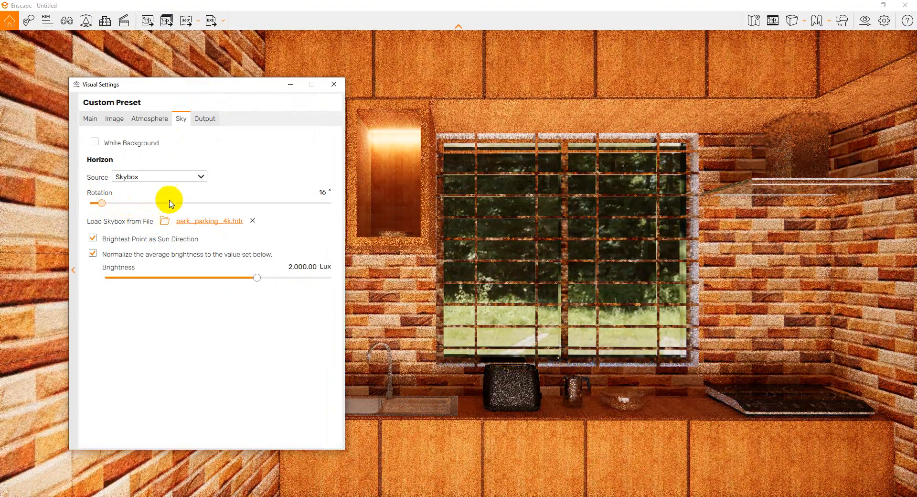
drag(106, 202, 269, 208)
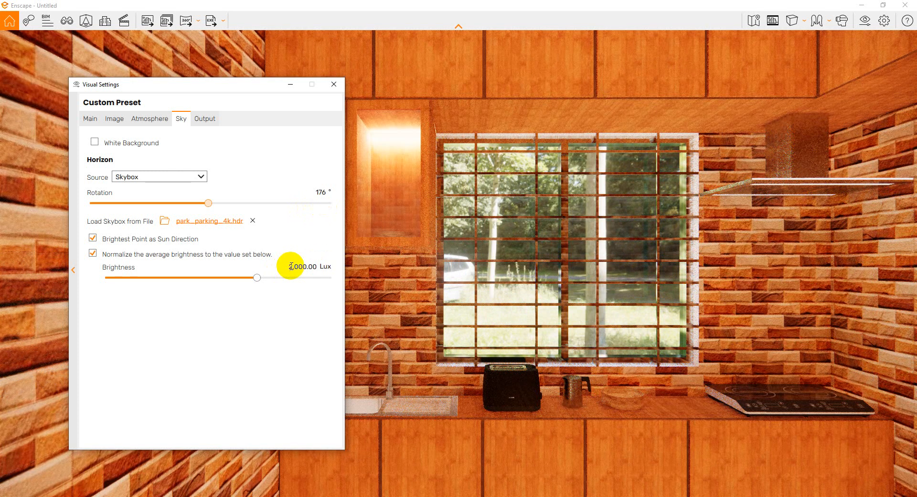
click(316, 203)
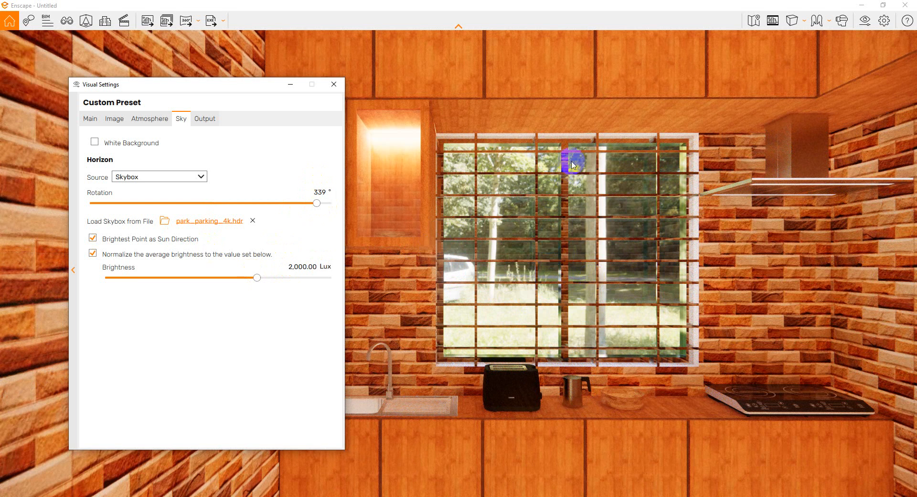
click(334, 84)
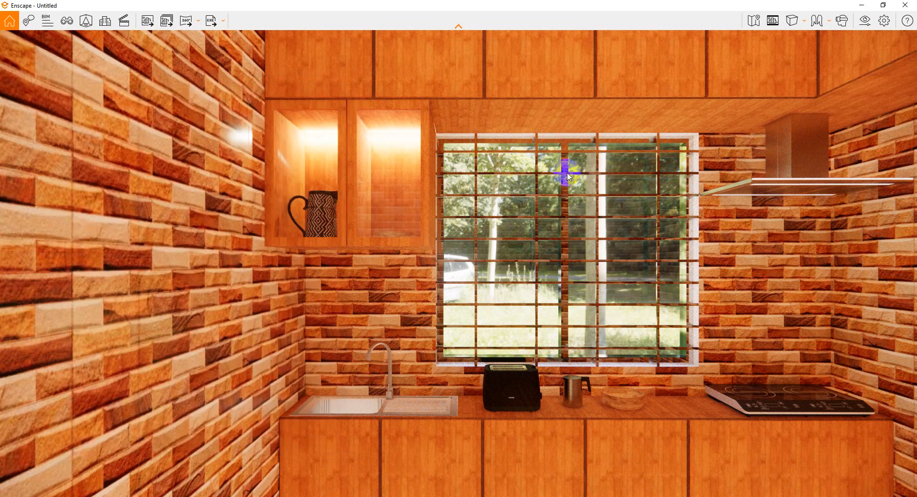
- Switch to the Google Meet call, admit the waiting participant and return to the Enscape render
click(222, 468)
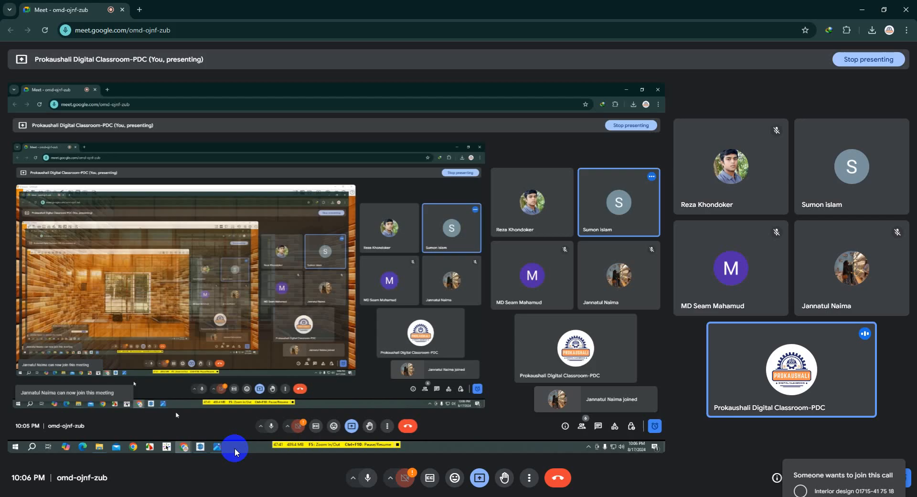
click(854, 443)
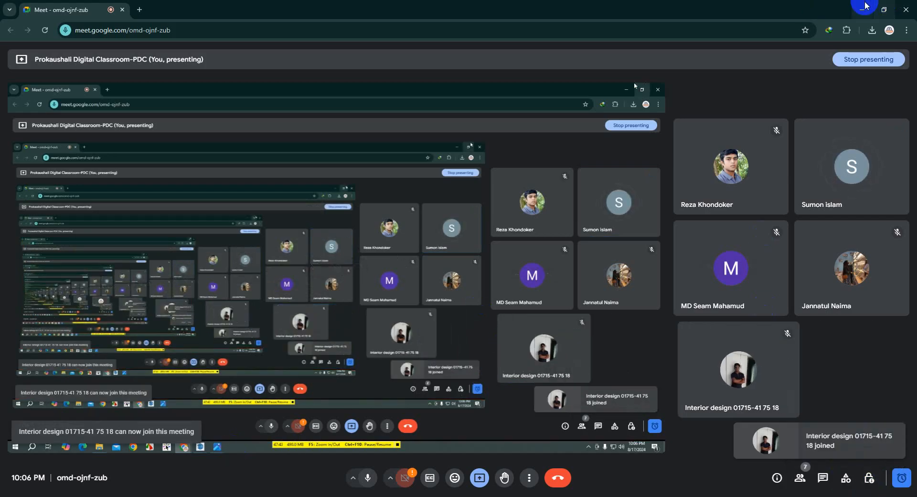
key(alt+Tab)
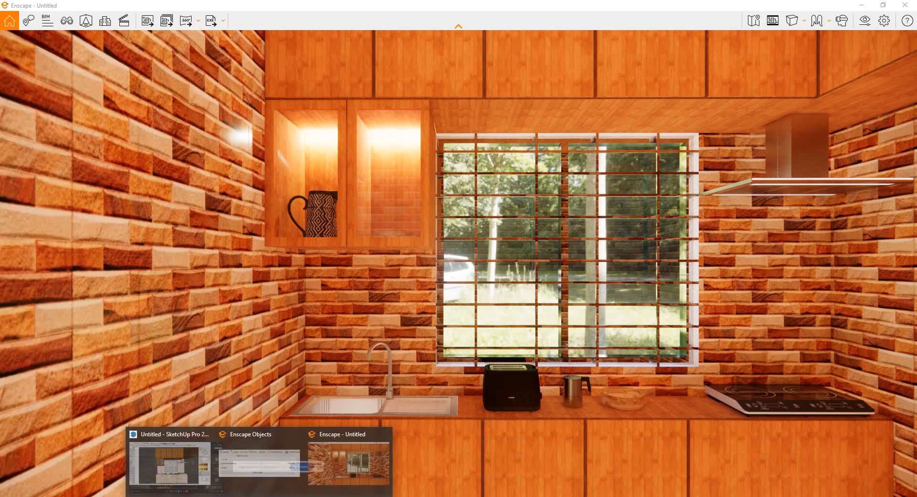
- Return to SketchUp and load the window grille's sampled material, Iron 01, Stainless, in the Enscape Material Editor
click(231, 474)
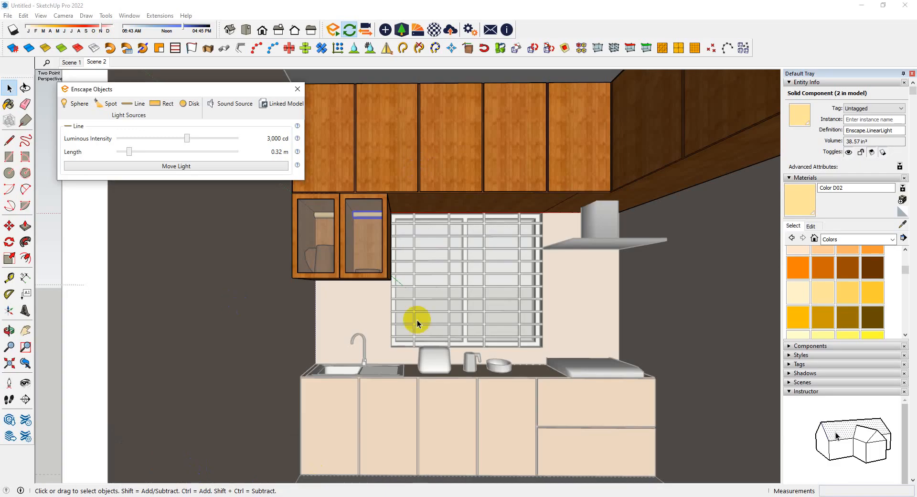
click(73, 295)
click(473, 326)
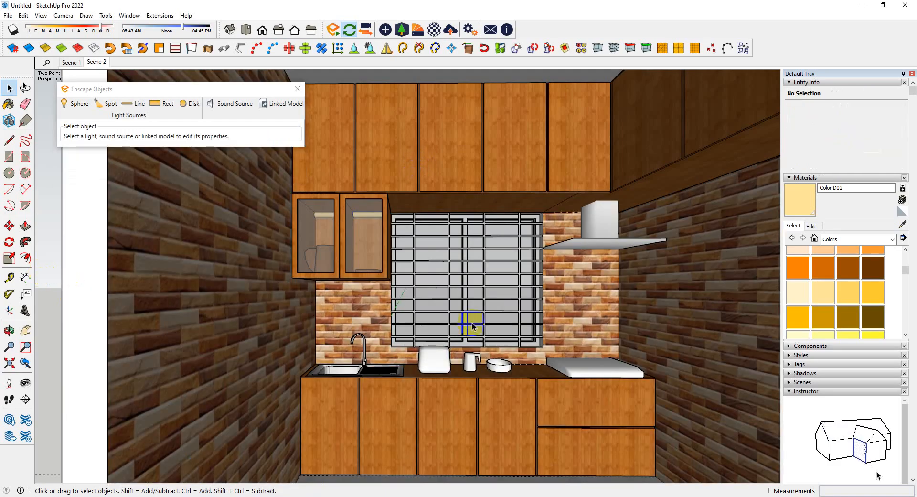
scroll(469, 319, up, 5)
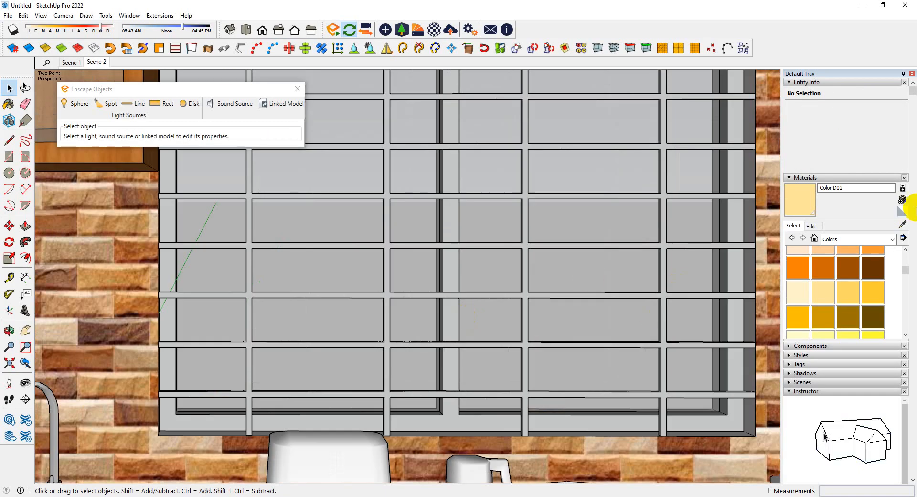
click(433, 29)
click(902, 226)
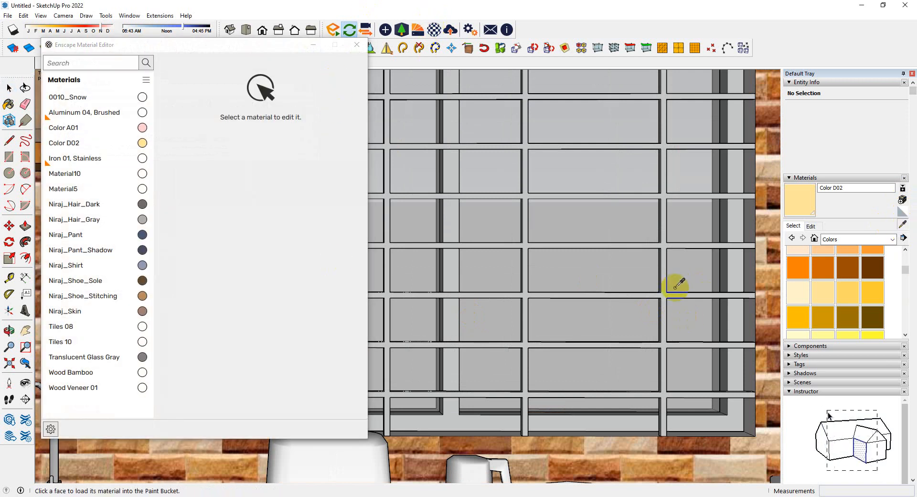
click(661, 295)
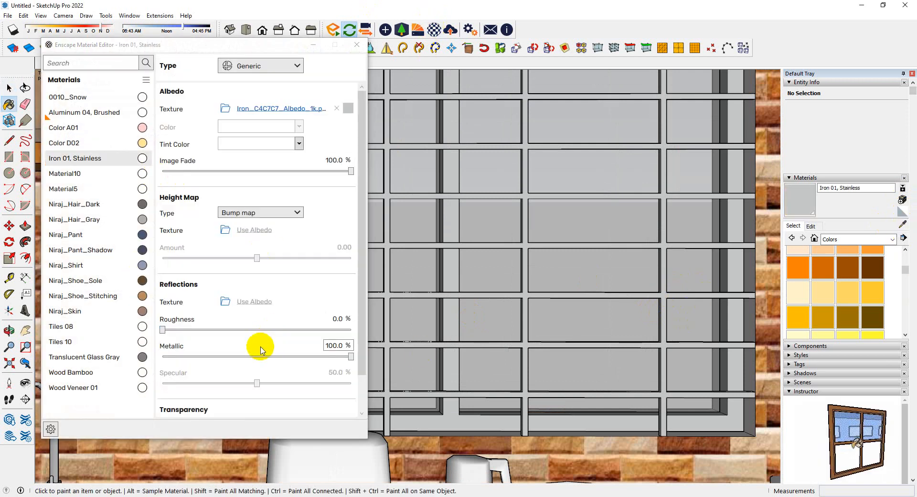
- Set the metallic value of the Iron 01, Stainless material to 50% and check the grille in the Enscape render
click(334, 345)
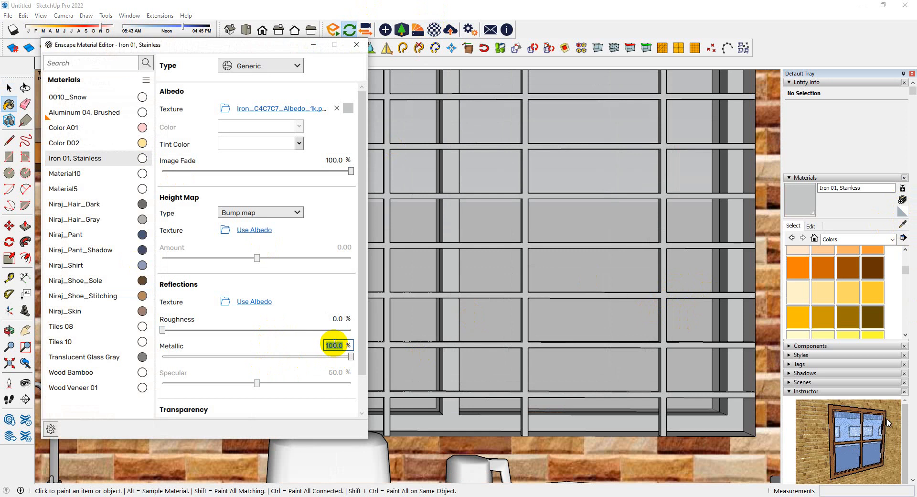
text(50)
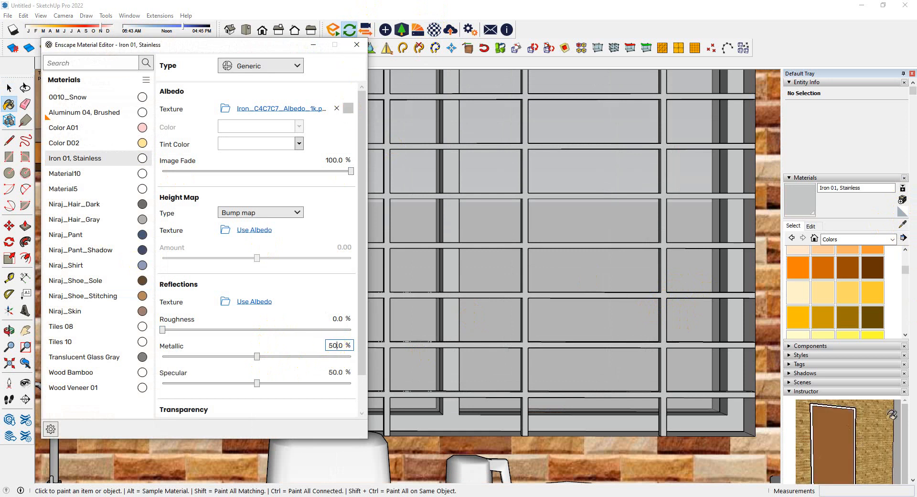
mouse_move(269, 490)
click(331, 465)
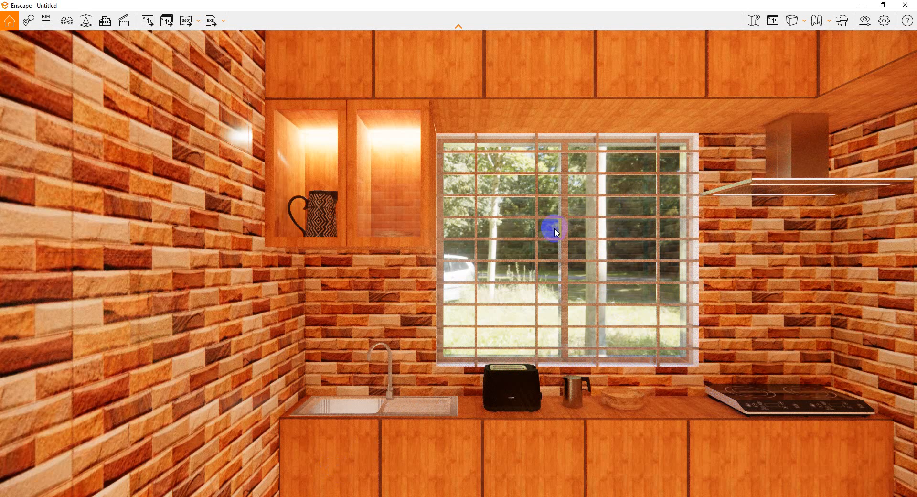
- Set the roughness of the Iron 01, Stainless material to 20% and check the grille in the Enscape render
mouse_move(229, 462)
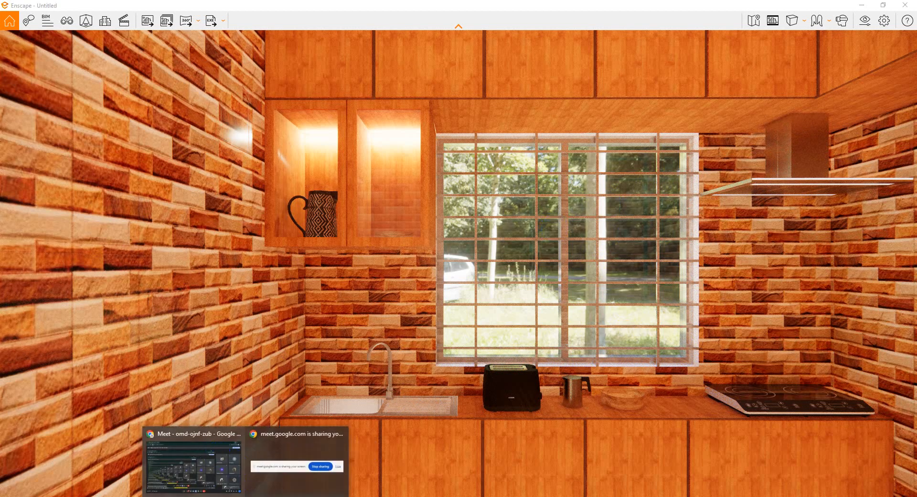
click(143, 468)
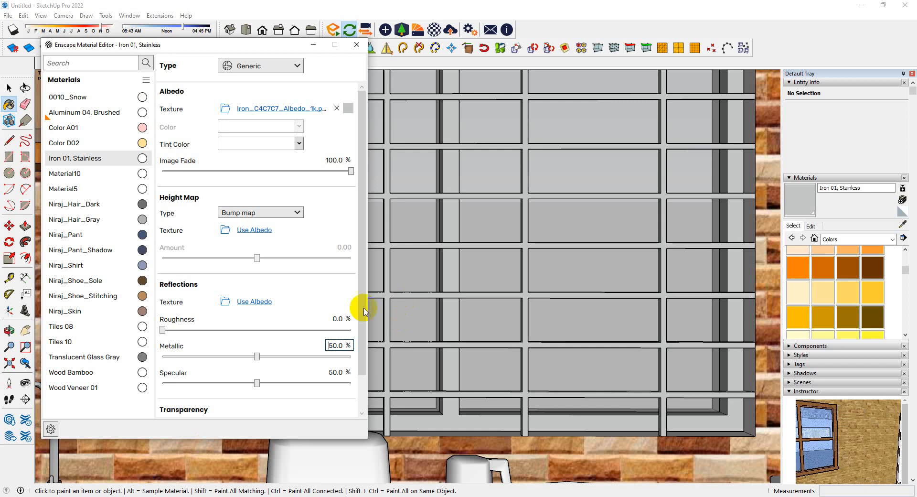
click(337, 316)
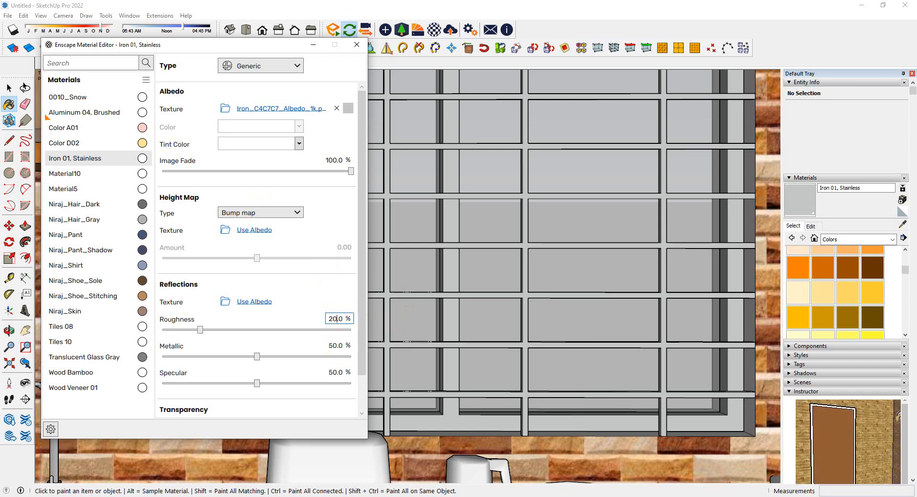
mouse_move(270, 496)
click(334, 475)
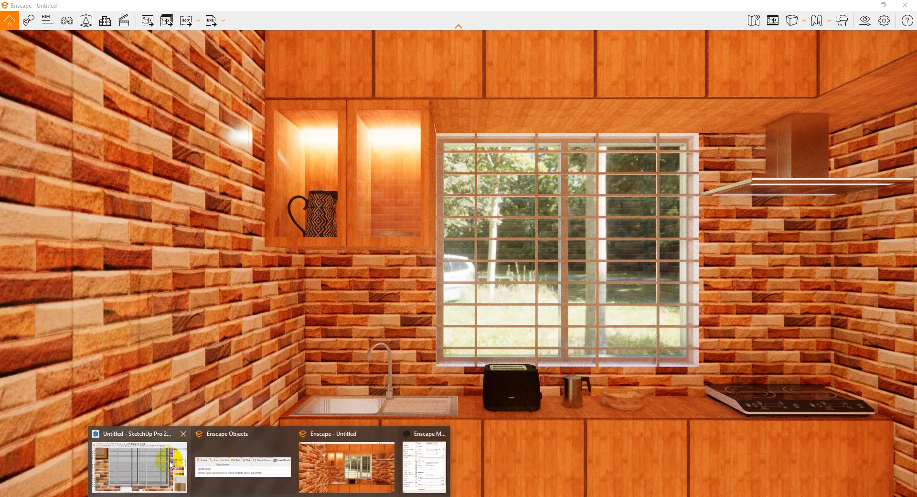
- Return to the material in SketchUp and give Iron 01, Stainless a medium grey tint color
click(170, 459)
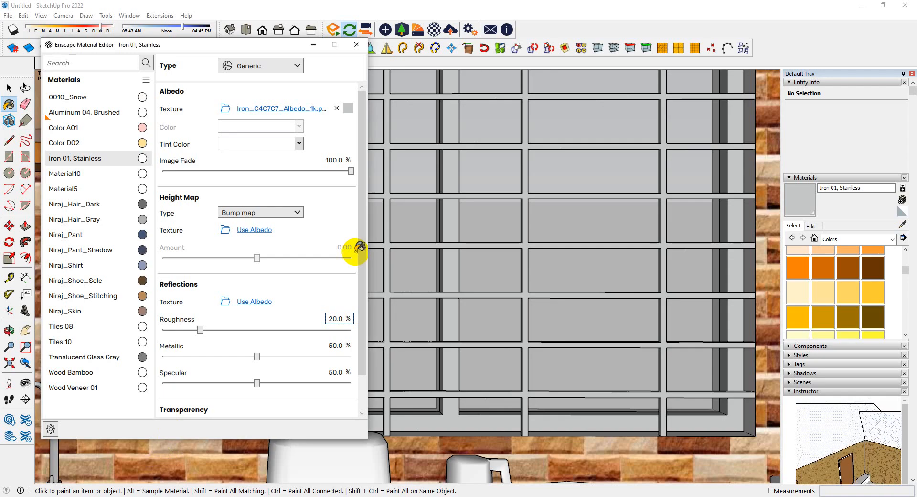
click(299, 144)
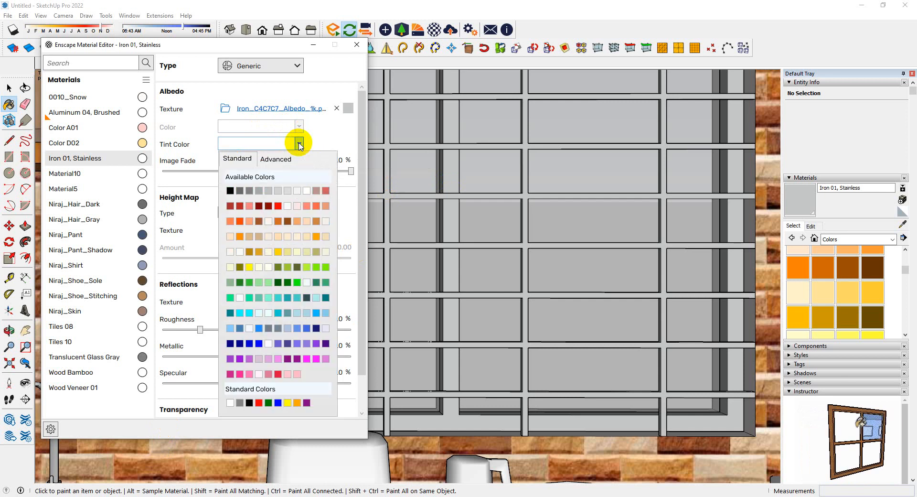
click(249, 190)
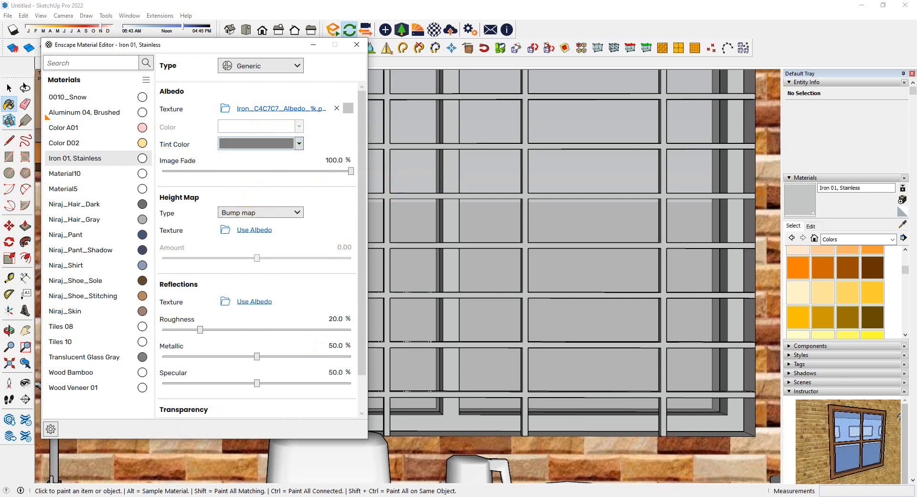
- Check the tinted grille in the Enscape render, then return to SketchUp and close the Enscape Material Editor
click(353, 461)
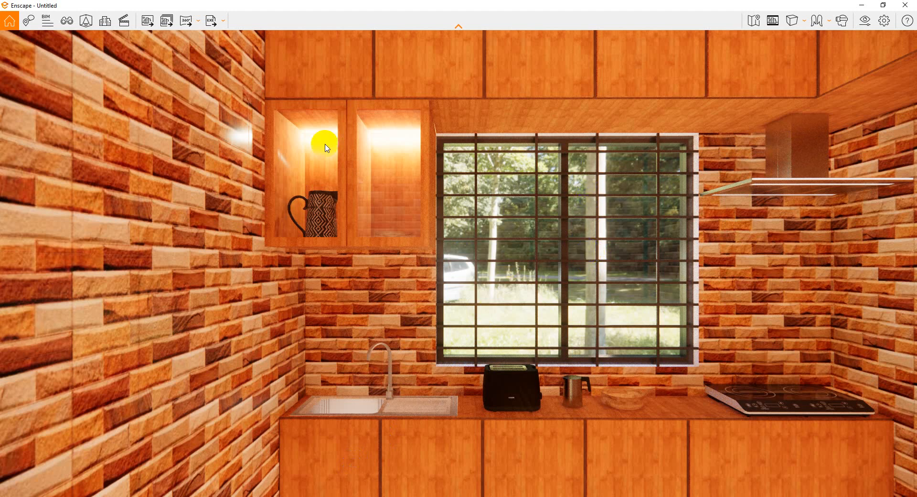
click(382, 199)
click(246, 495)
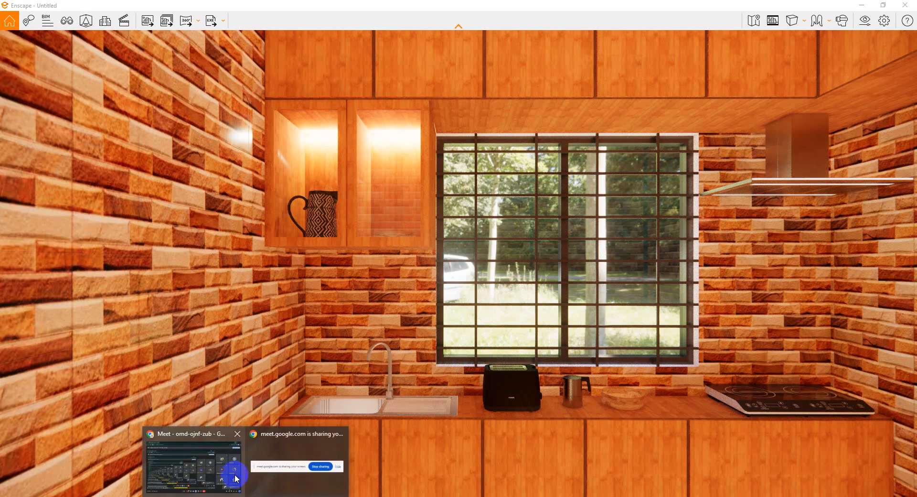
mouse_move(257, 493)
click(154, 461)
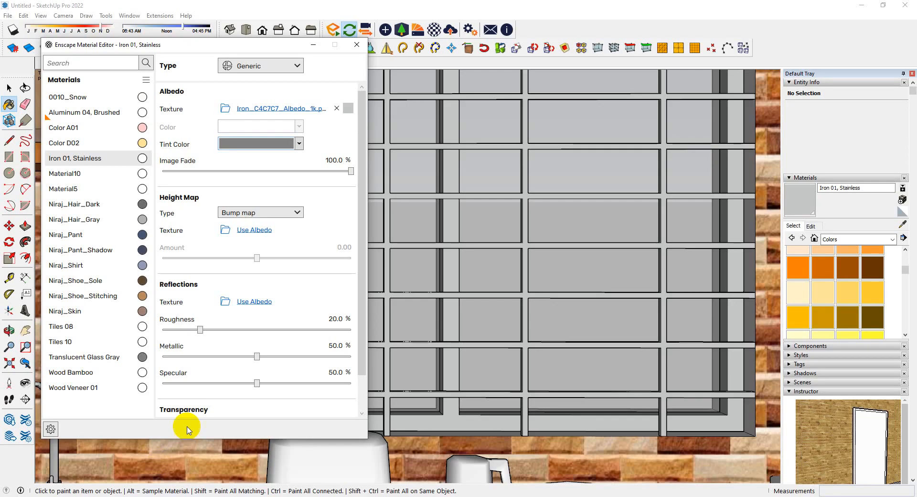
click(356, 45)
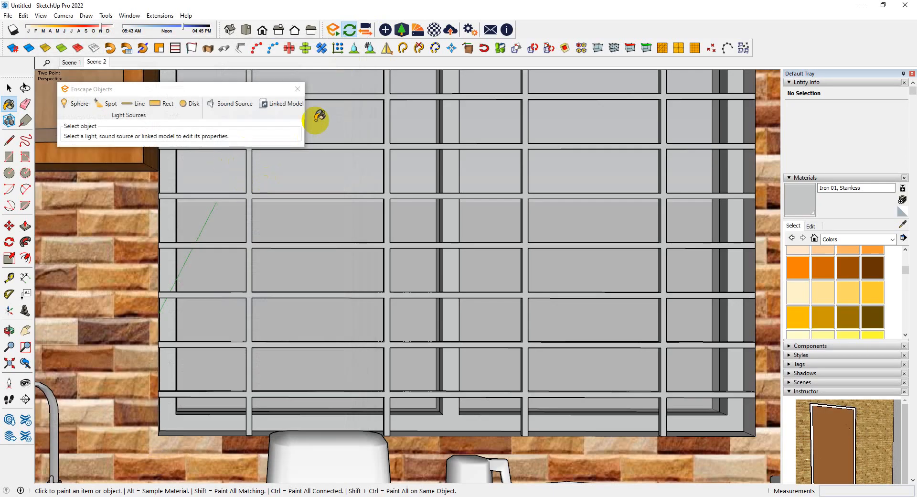
- Hide the glass door of the wall cabinet beside the window, the one containing the wooden bowl
key(space)
mouse_move(409, 258)
middle_down()
mouse_move(67, 245)
mouse_move(338, 276)
middle_up()
scroll(325, 276, down, 2)
scroll(145, 193, up, 3)
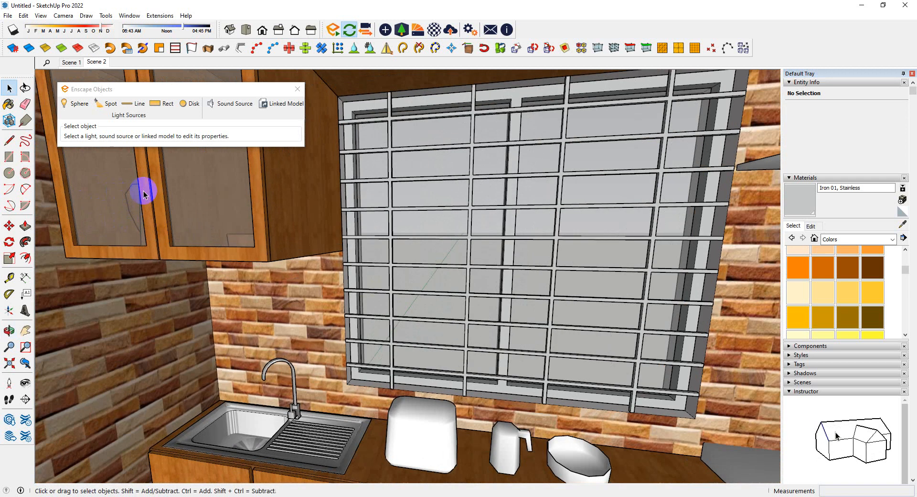
middle_drag(144, 193, 288, 231)
scroll(343, 285, up, 3)
click(365, 298)
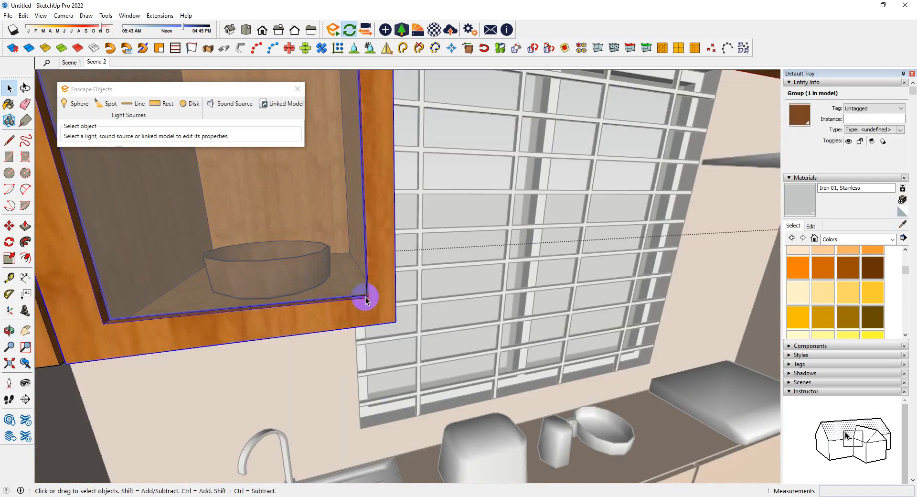
right_click(366, 296)
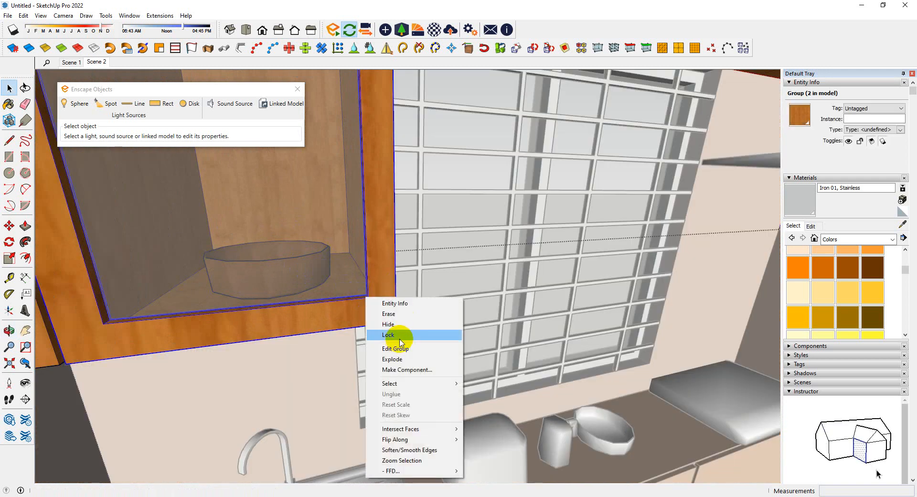
click(400, 324)
- Delete the wooden bowl from inside the opened wall cabinet
click(312, 289)
middle_drag(313, 289, 276, 373)
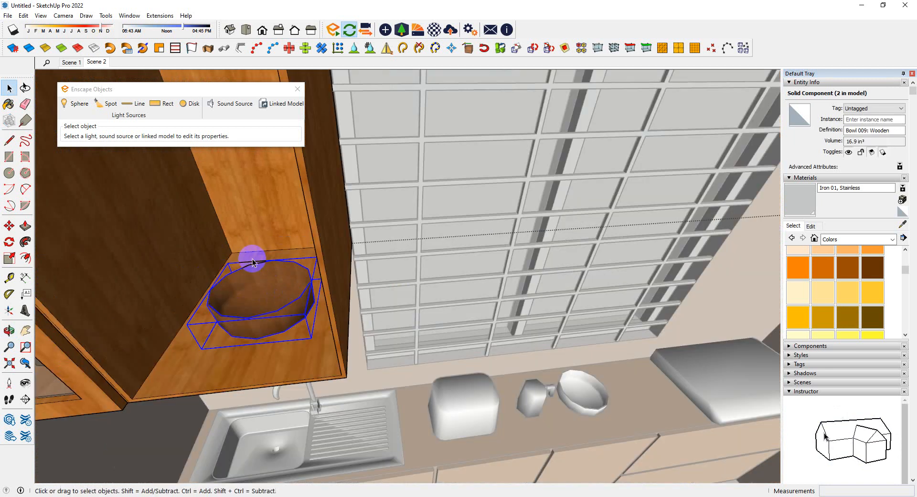
middle_drag(252, 262, 328, 327)
key(Delete)
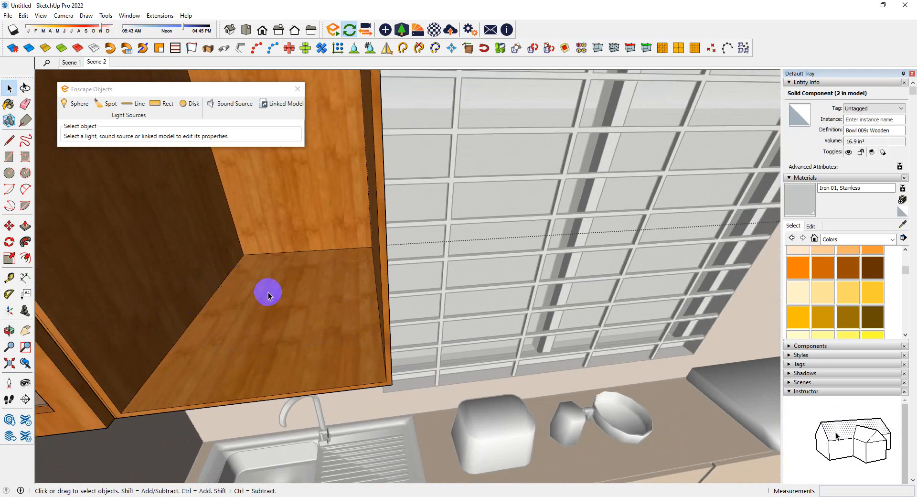
- Choose Bottle 012: Olive Oil from the Accessories category of the Enscape Asset Library, filtered by the Kitchen tag
click(406, 33)
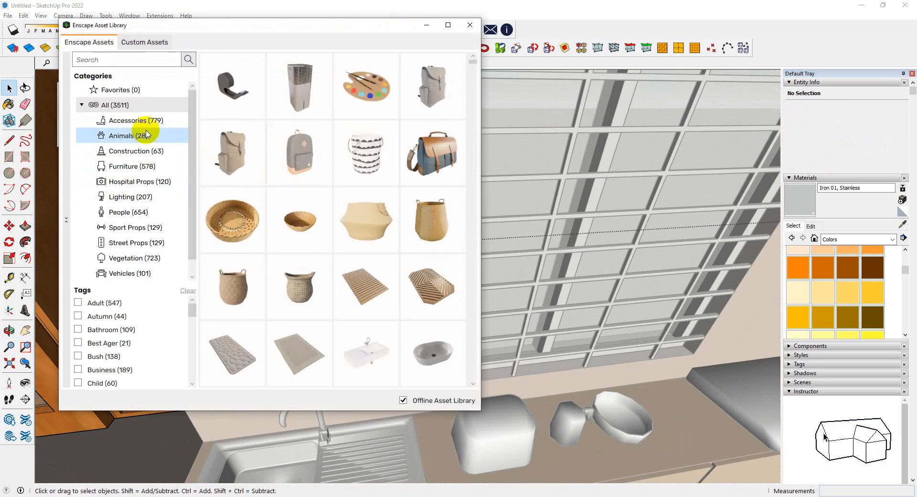
click(119, 121)
scroll(115, 353, down, 5)
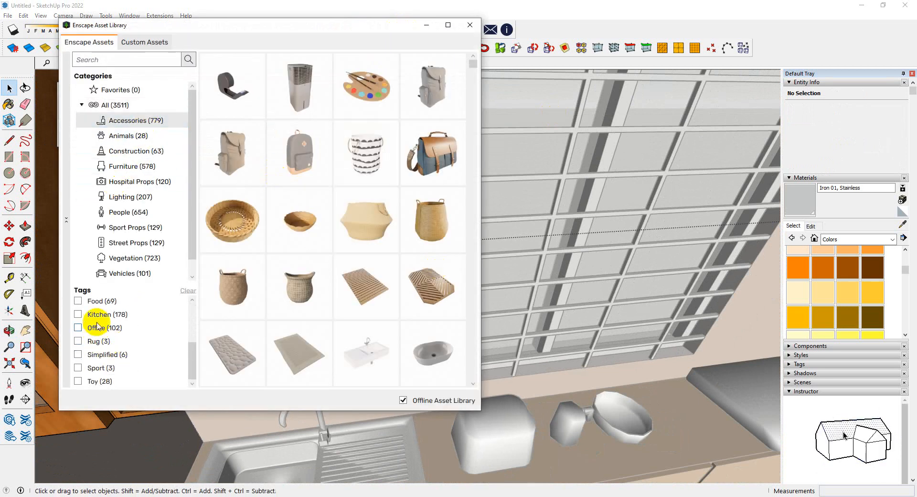
click(100, 314)
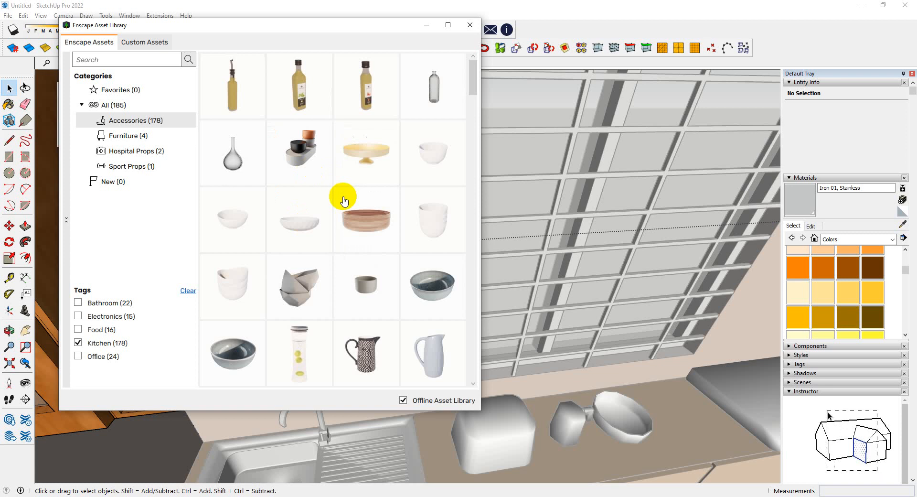
mouse_move(317, 170)
scroll(384, 185, down, 2)
scroll(385, 206, up, 2)
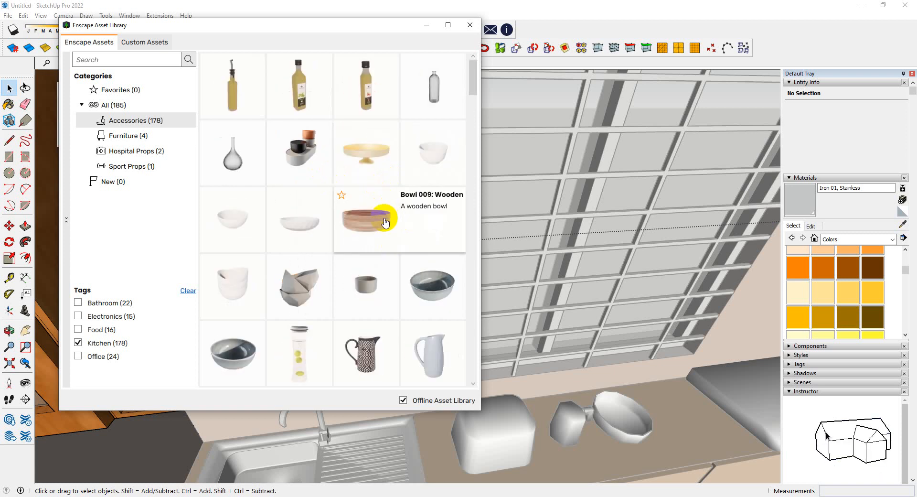
mouse_move(234, 100)
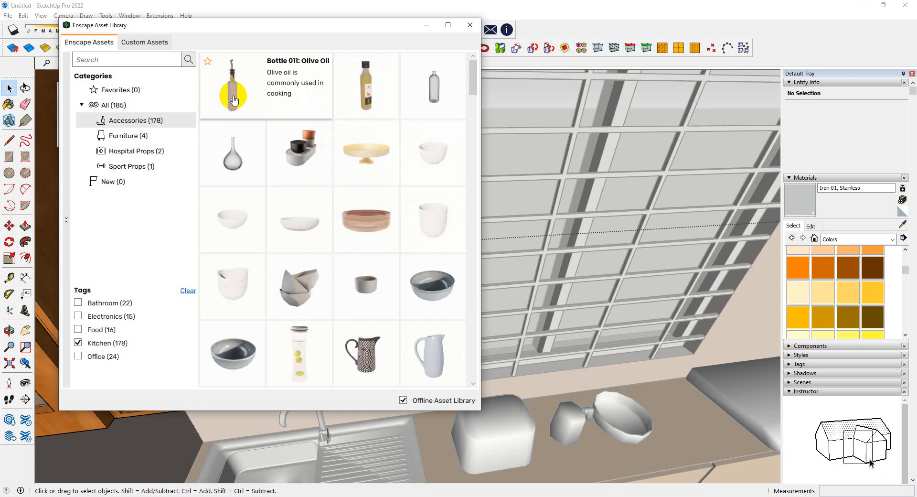
mouse_move(294, 141)
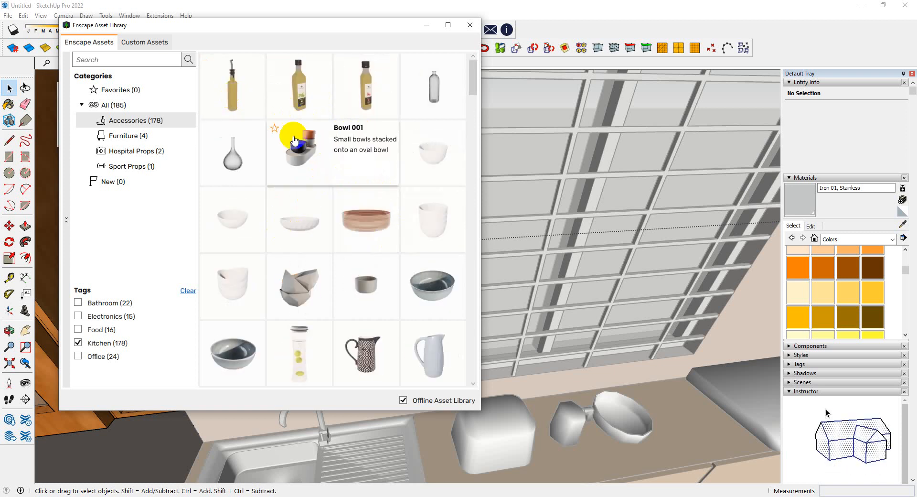
click(299, 72)
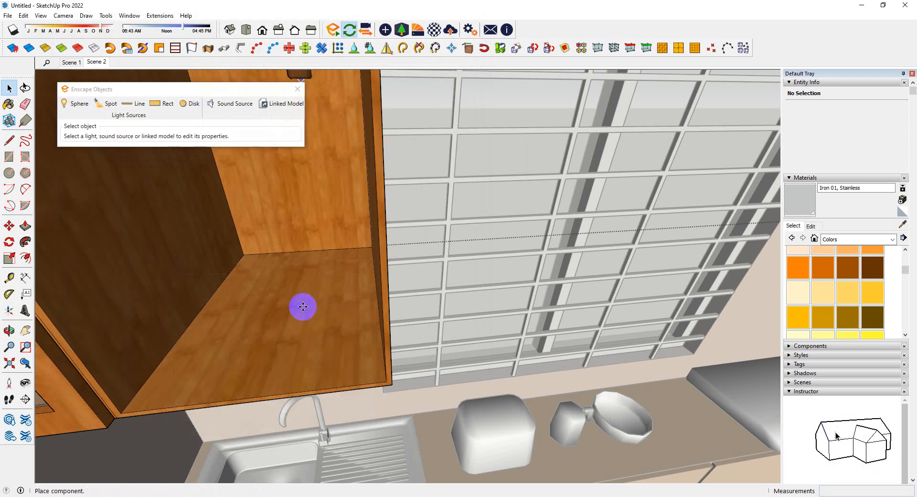
- Place four olive oil bottles on the floor of the opened wall cabinet and close the Enscape Asset Library
scroll(377, 303, down, 5)
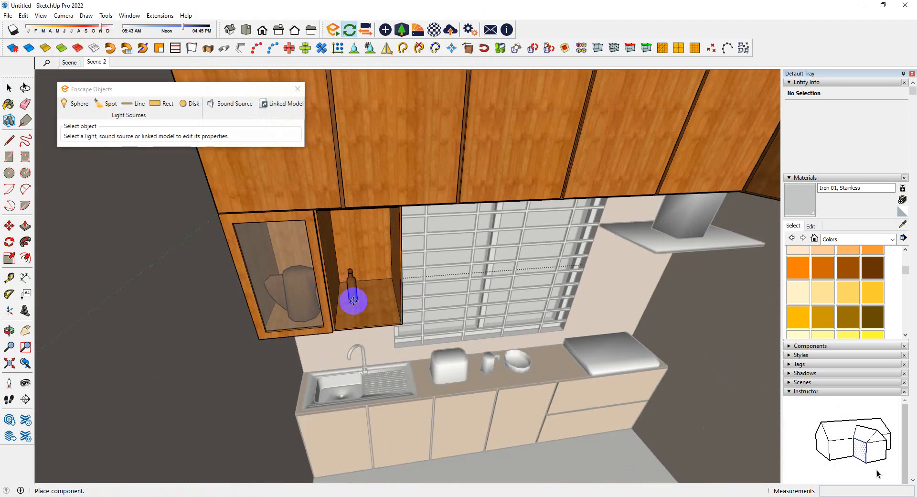
scroll(367, 305, up, 3)
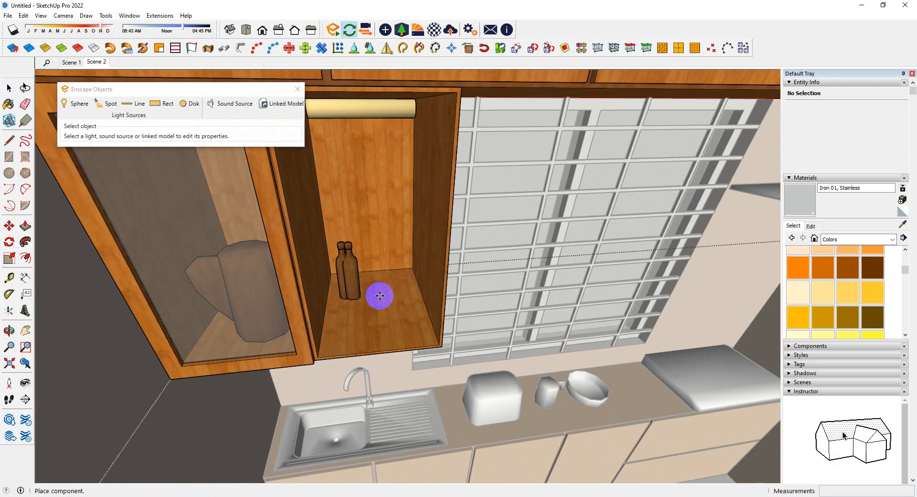
click(370, 299)
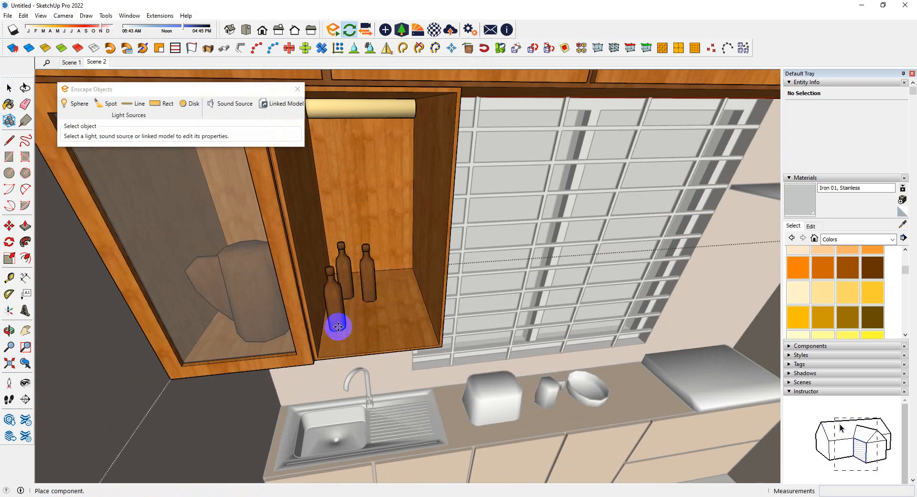
click(338, 327)
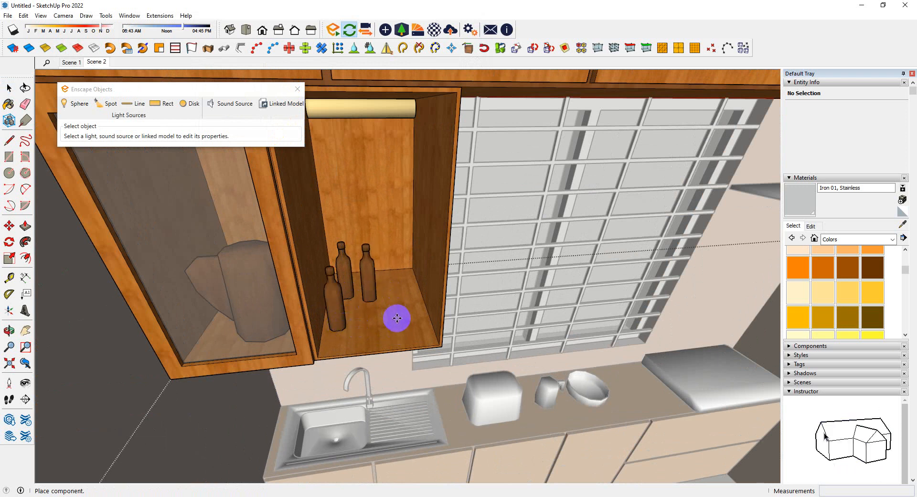
key(Escape)
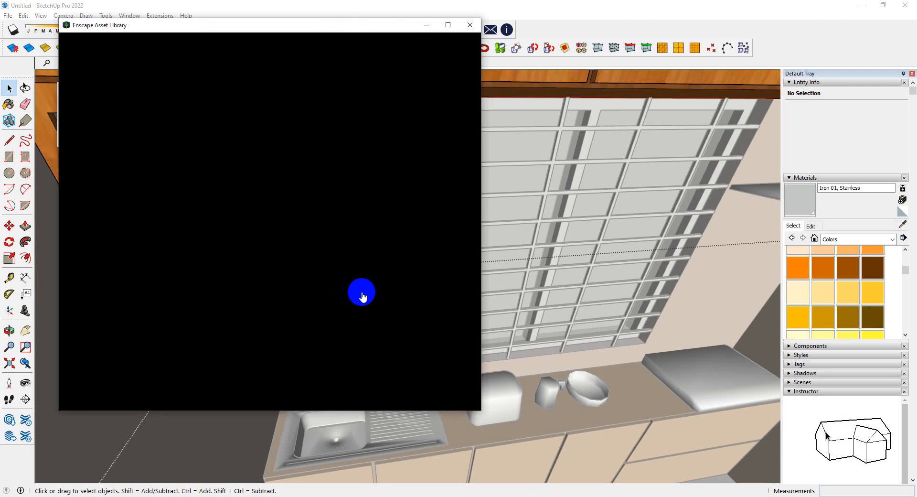
click(470, 26)
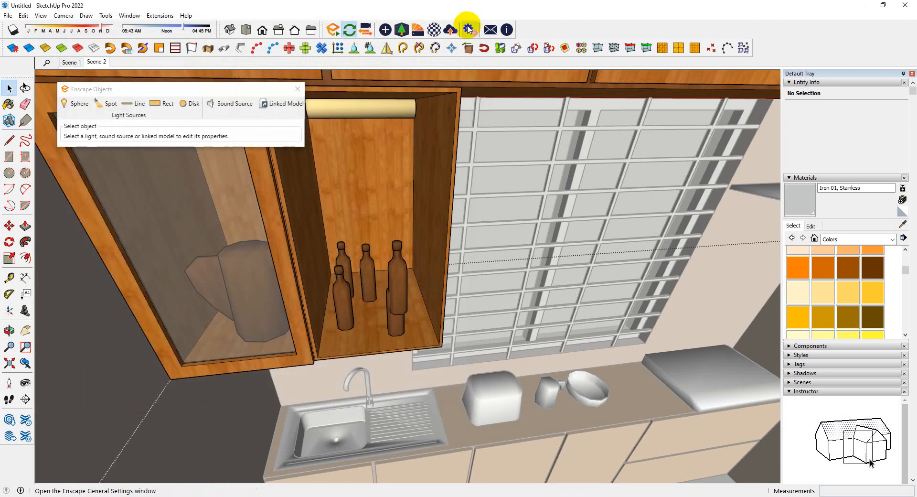
- Select all four olive oil bottles in the cabinet and scale them up together uniformly
click(396, 308)
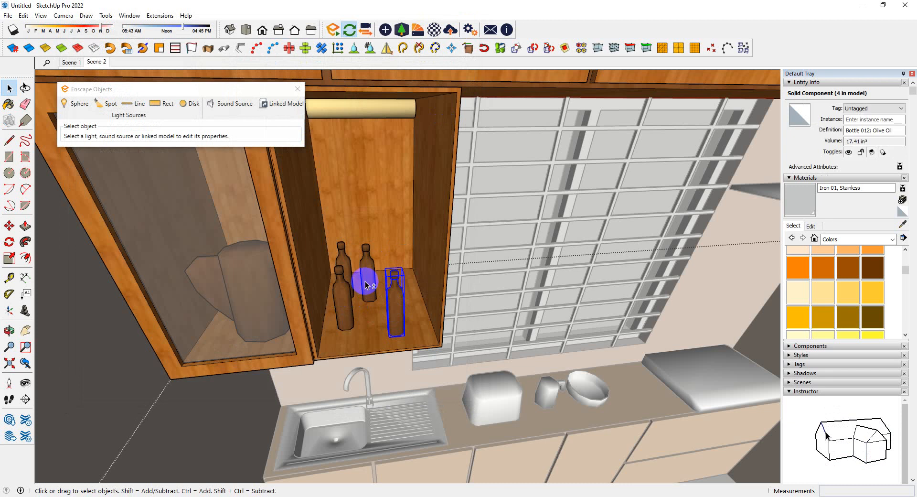
shift+click(345, 270)
shift+click(372, 267)
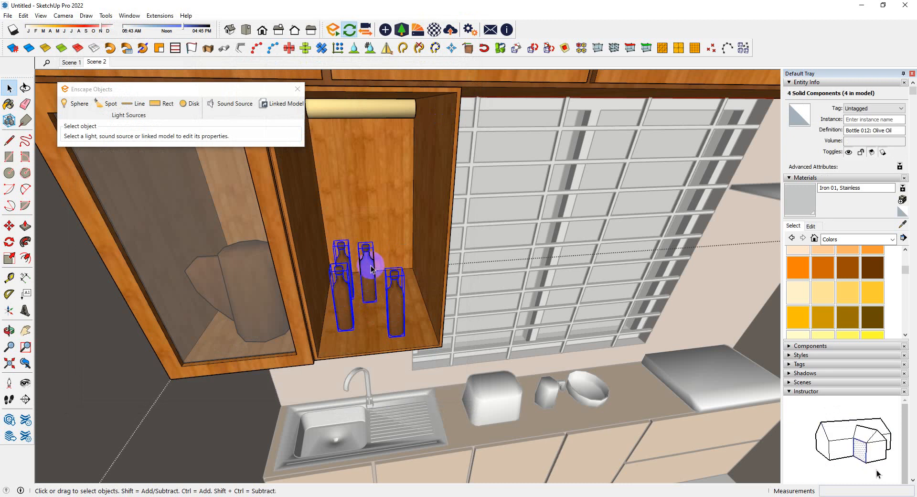
key(s)
drag(394, 240, 421, 172)
scroll(423, 285, up, 2)
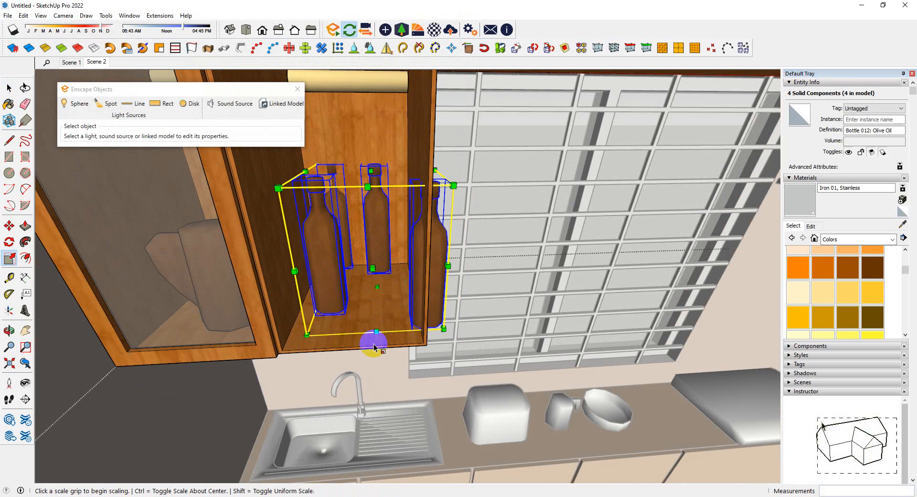
- Move the bottle that pokes through the cabinet's side panel about 4 3/16" inward, parallel to the cabinet front
key(space)
click(431, 298)
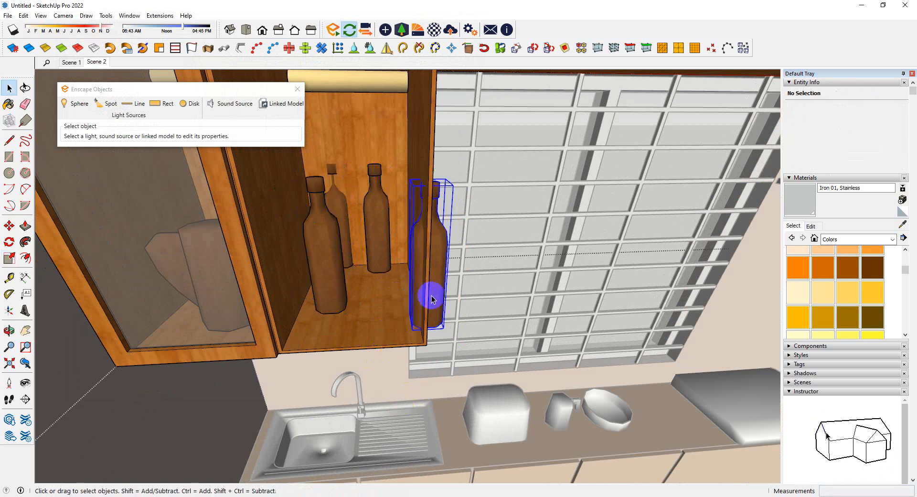
key(m)
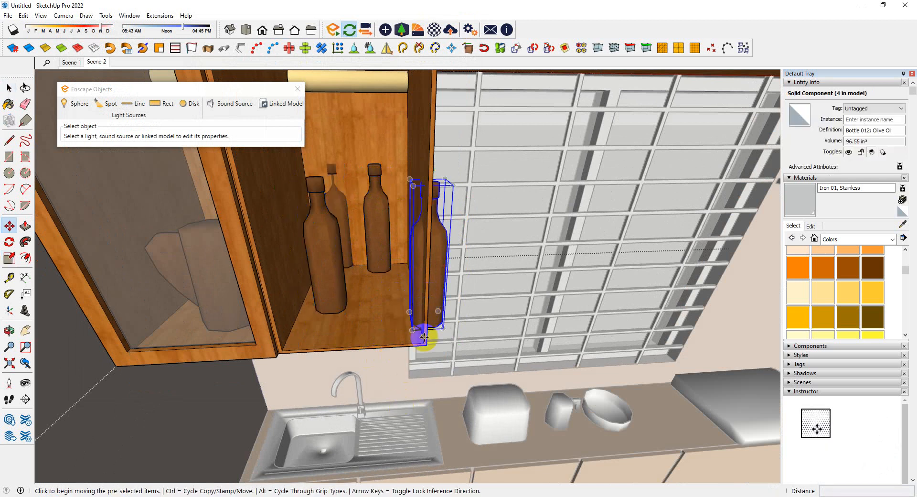
click(426, 340)
click(355, 347)
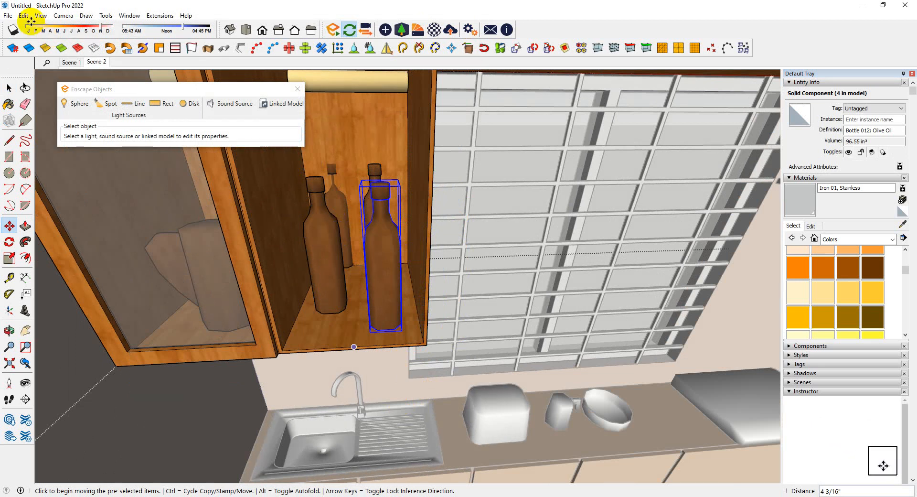
key(space)
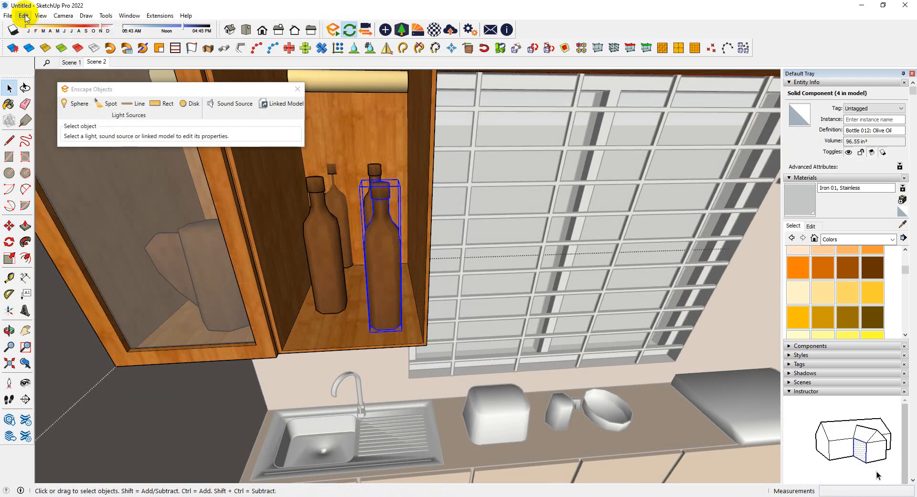
click(432, 378)
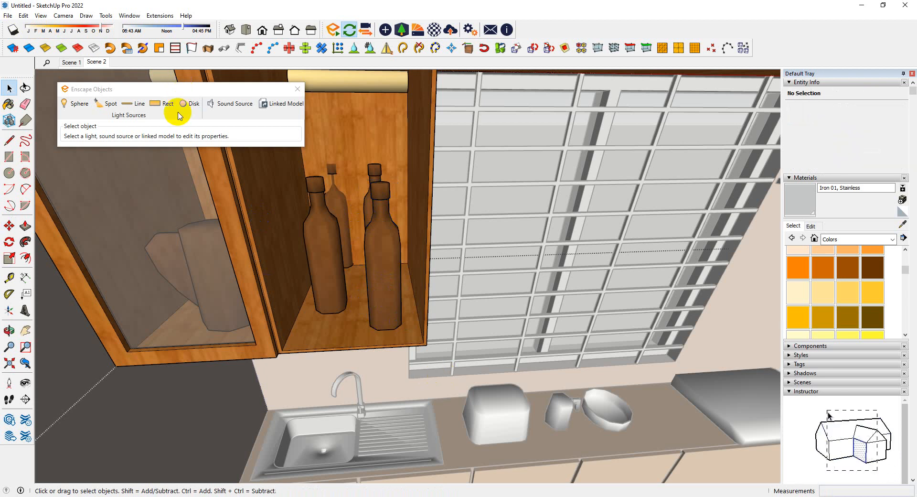
- Close the Enscape Objects window and unhide the glass door of the wall cabinet with the bottles
click(297, 88)
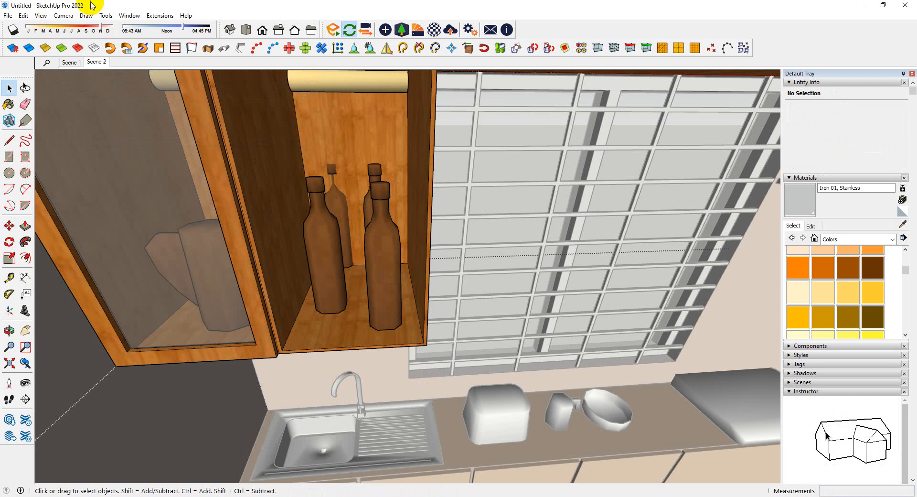
click(24, 15)
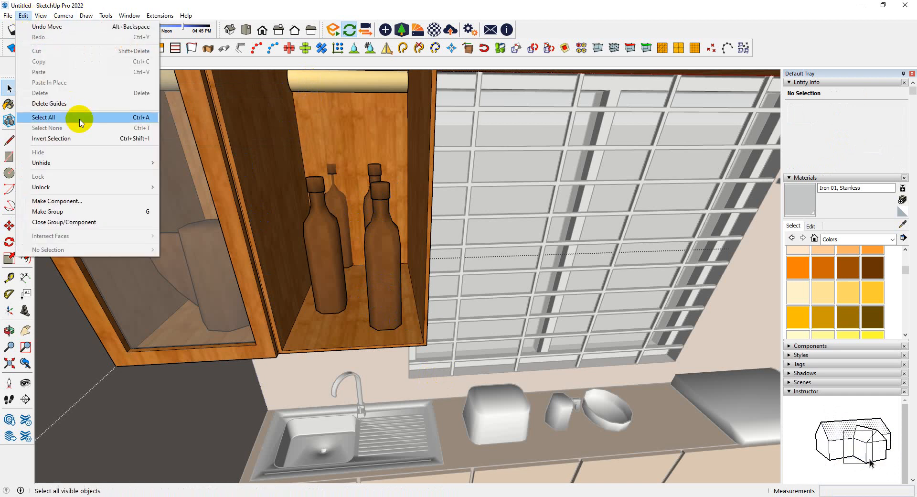
mouse_move(92, 164)
click(198, 184)
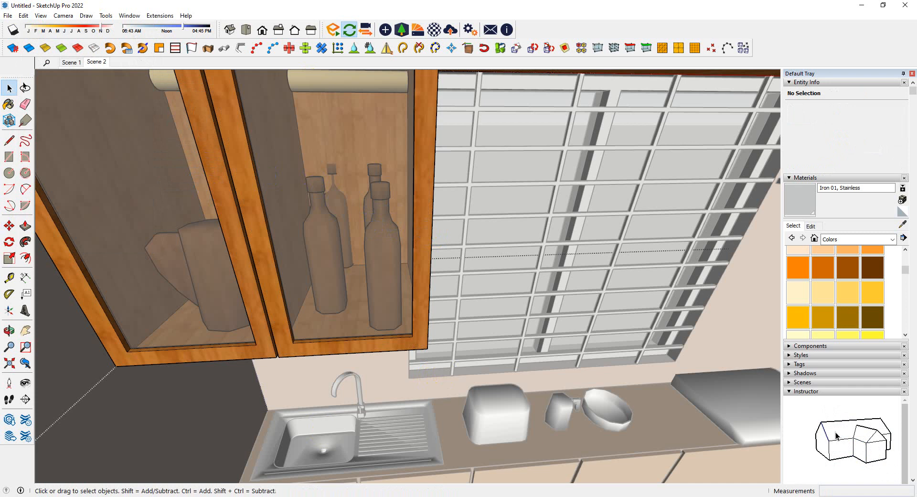
- Check the olive oil bottles behind the cabinet glass in the Enscape render, then return to the SketchUp model
click(333, 473)
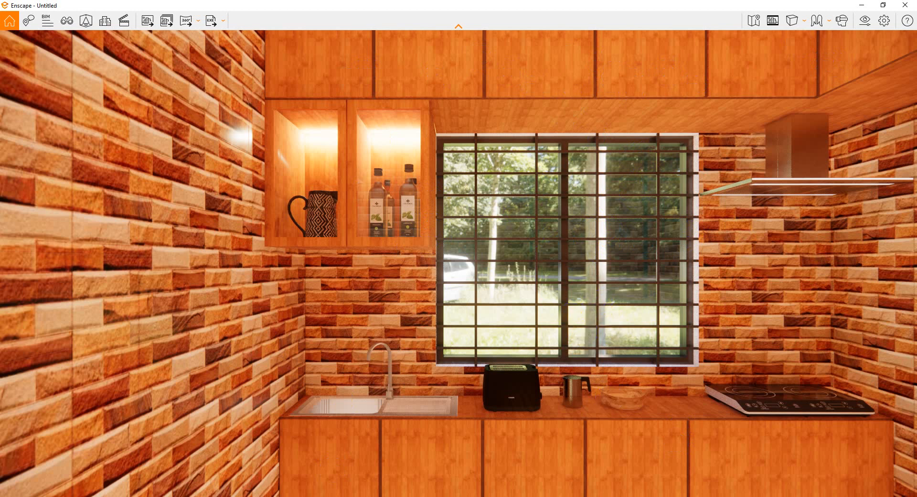
click(215, 453)
mouse_move(215, 453)
middle_down()
mouse_move(460, 357)
mouse_move(450, 312)
mouse_move(472, 345)
middle_up()
scroll(198, 329, down, 5)
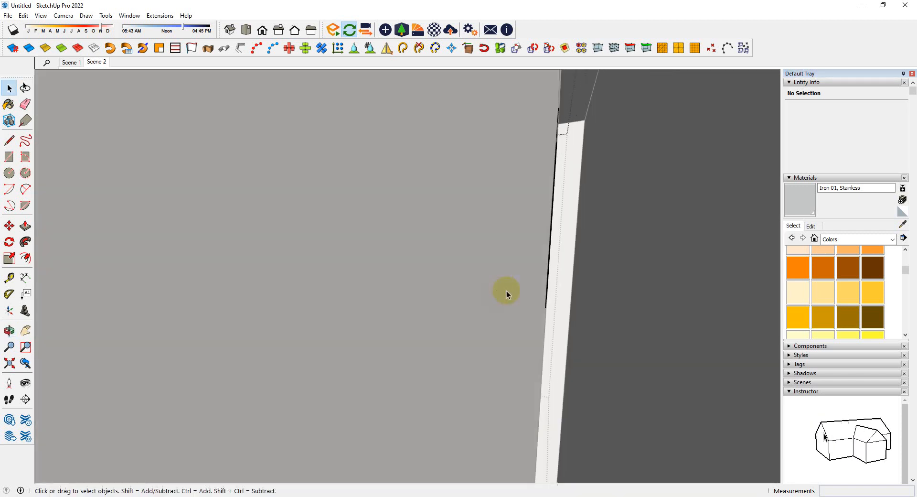
- Open the Enscape Material Editor and load the Wood Bamboo material from the upper cabinet doors into it
scroll(552, 291, down, 2)
scroll(552, 291, up, 4)
scroll(165, 267, up, 3)
scroll(338, 231, up, 3)
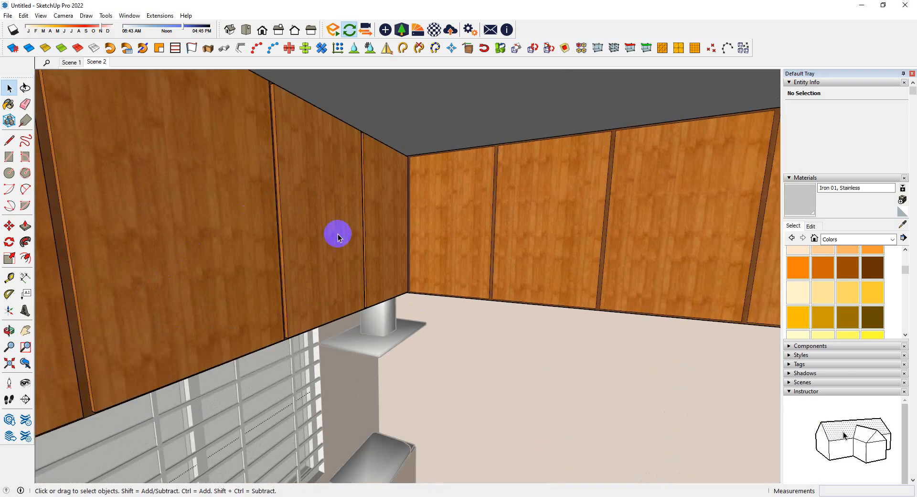
middle_drag(337, 231, 311, 256)
scroll(311, 253, up, 3)
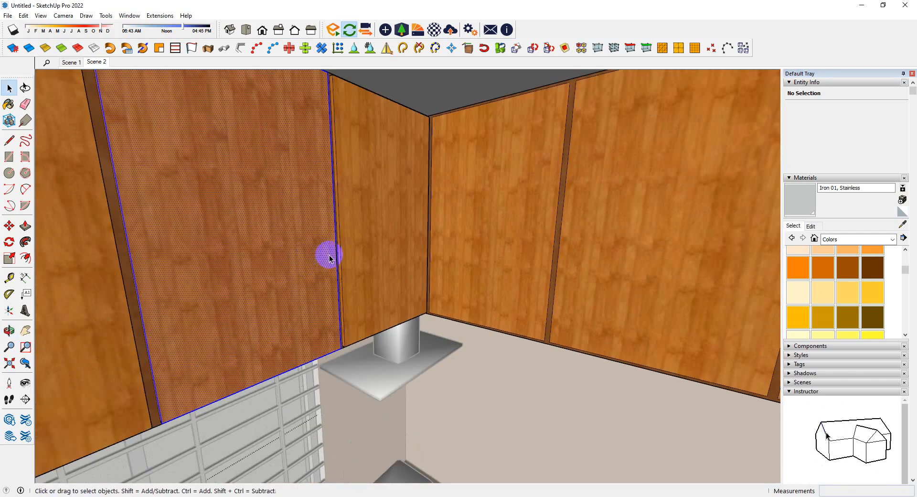
scroll(329, 258, down, 3)
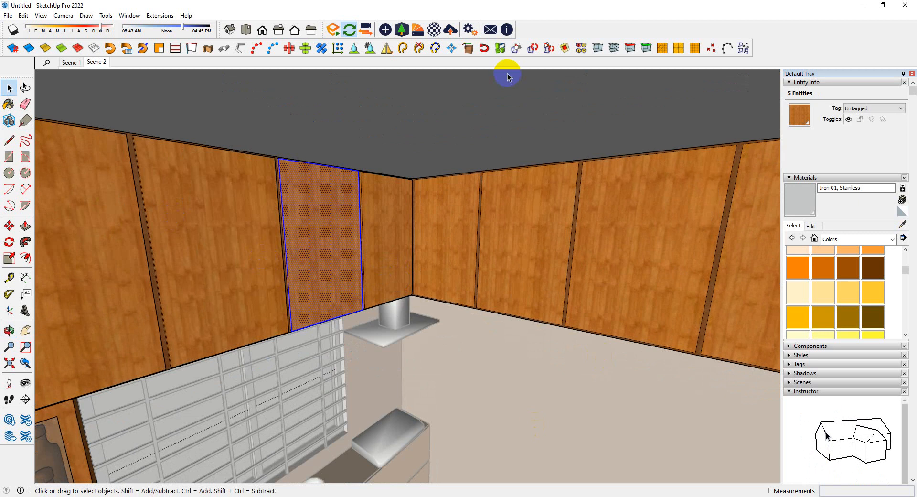
click(419, 30)
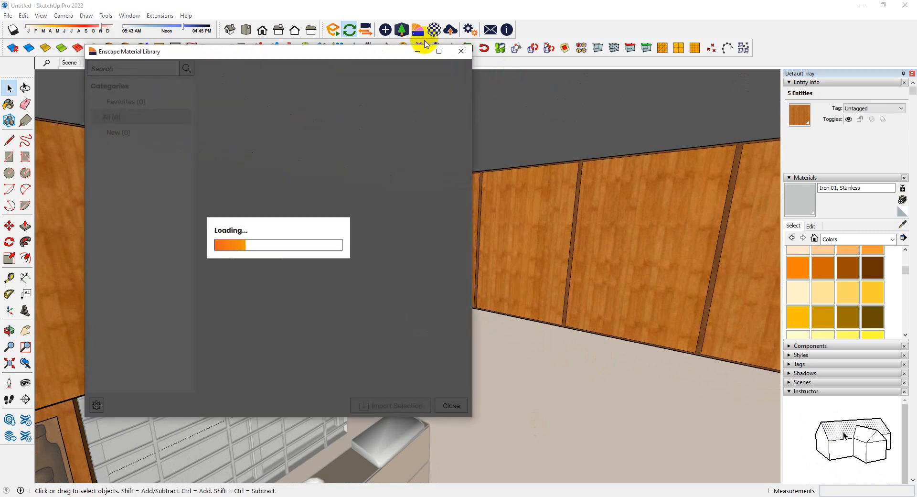
click(460, 52)
click(433, 31)
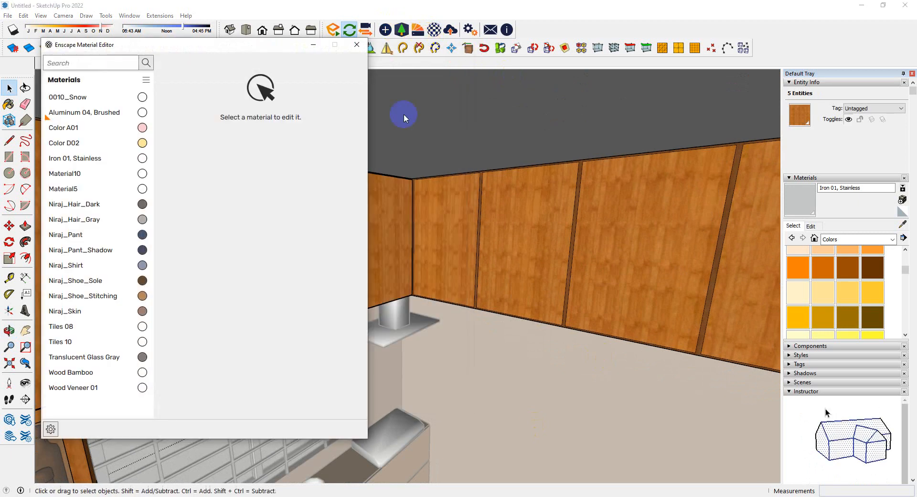
click(904, 223)
click(626, 236)
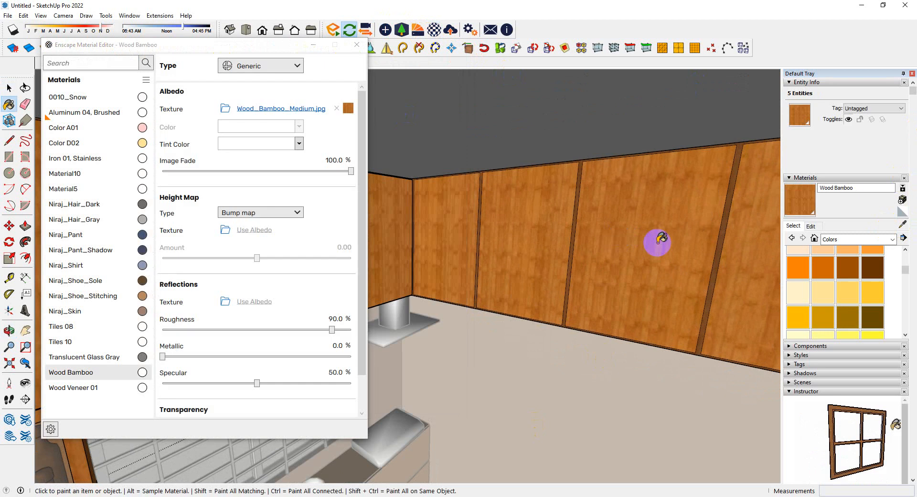
- Remove the albedo texture from the Wood Bamboo material and give it a very light, near-white colour
click(336, 108)
click(337, 109)
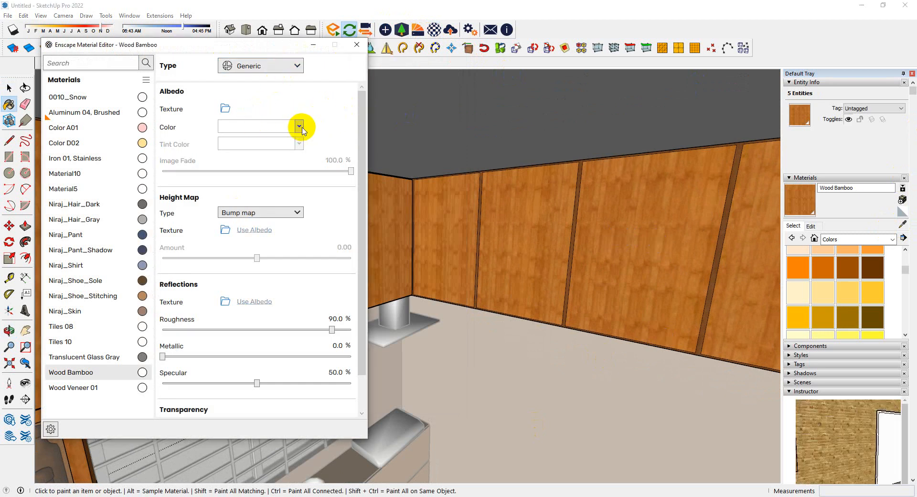
click(298, 127)
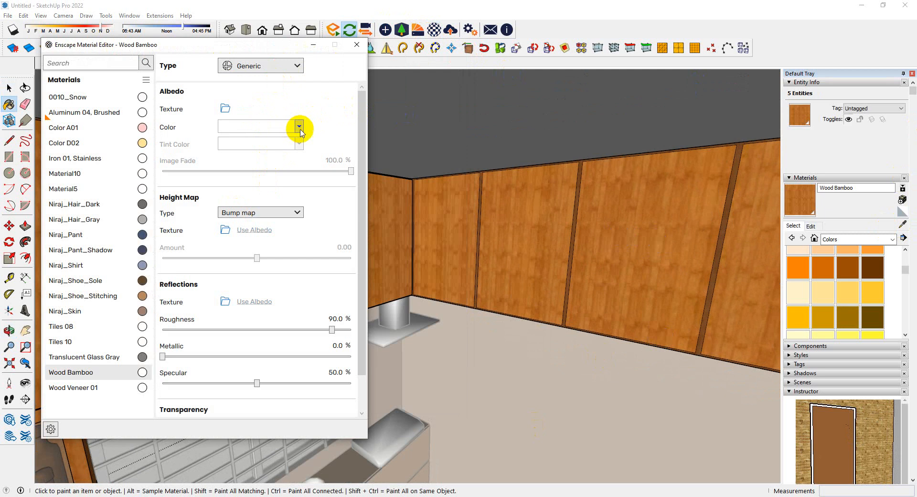
click(299, 127)
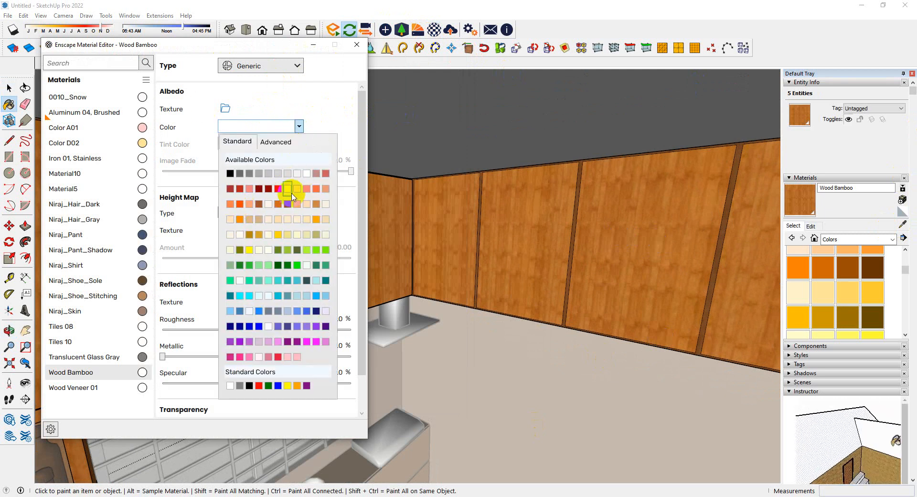
click(290, 192)
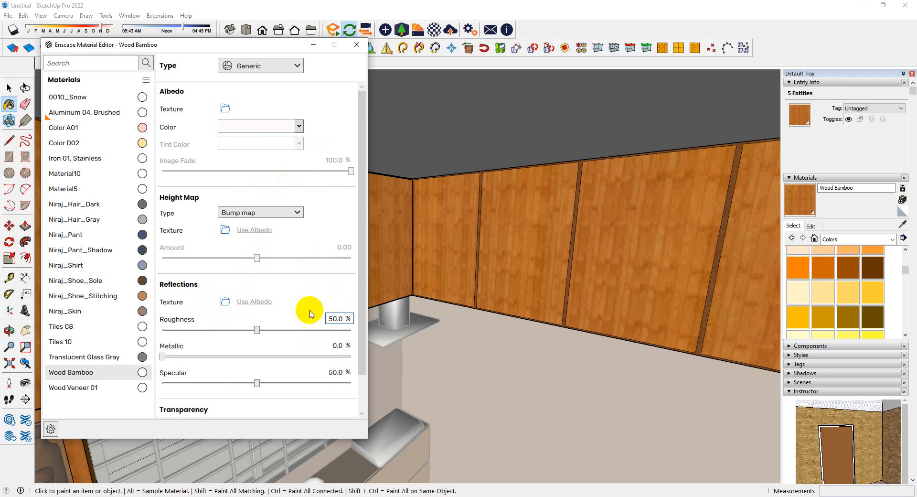
- Set the Wood Bamboo material's roughness to 50% and close the Enscape Material Editor
scroll(351, 330, down, 1)
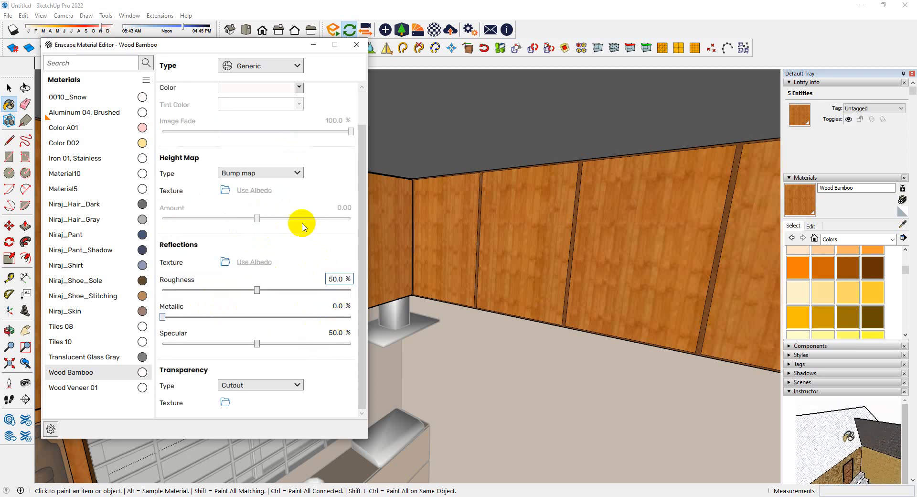
scroll(301, 227, up, 1)
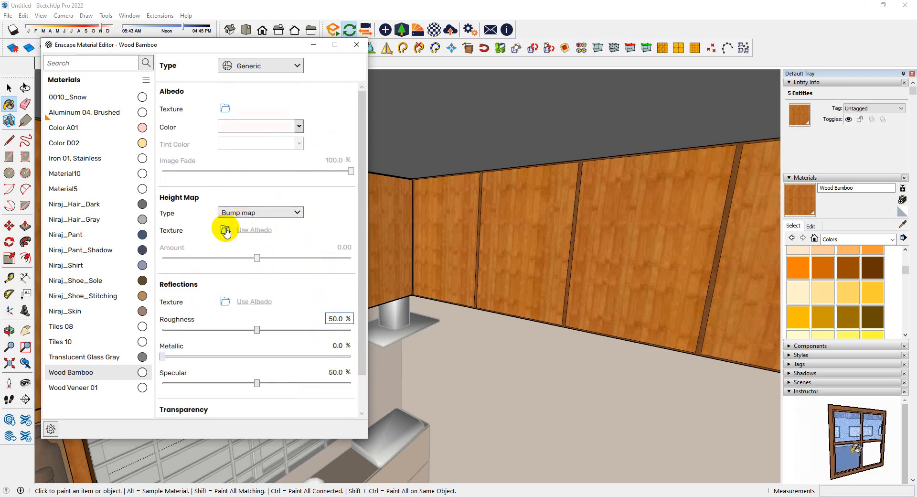
click(358, 46)
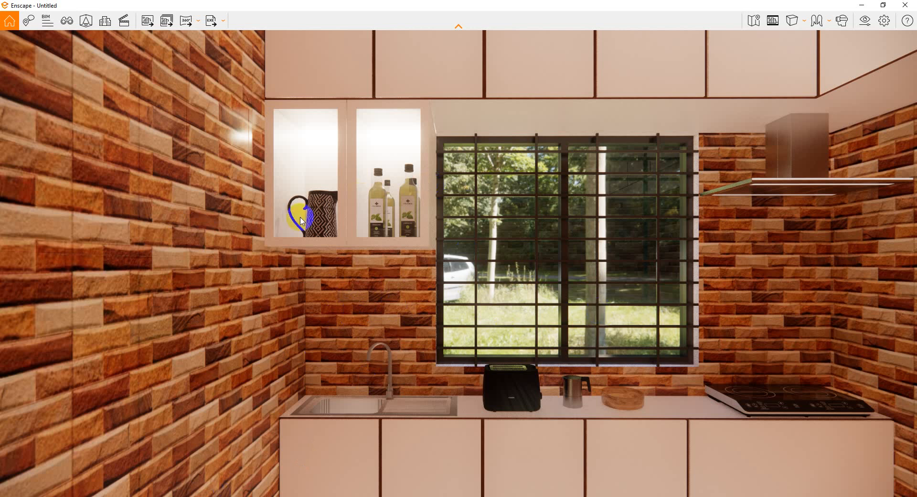
- Check the near-white upper and lower cabinet doors in the Enscape render, then return to the SketchUp model
mouse_move(351, 215)
middle_down()
mouse_move(358, 213)
mouse_move(347, 213)
middle_up()
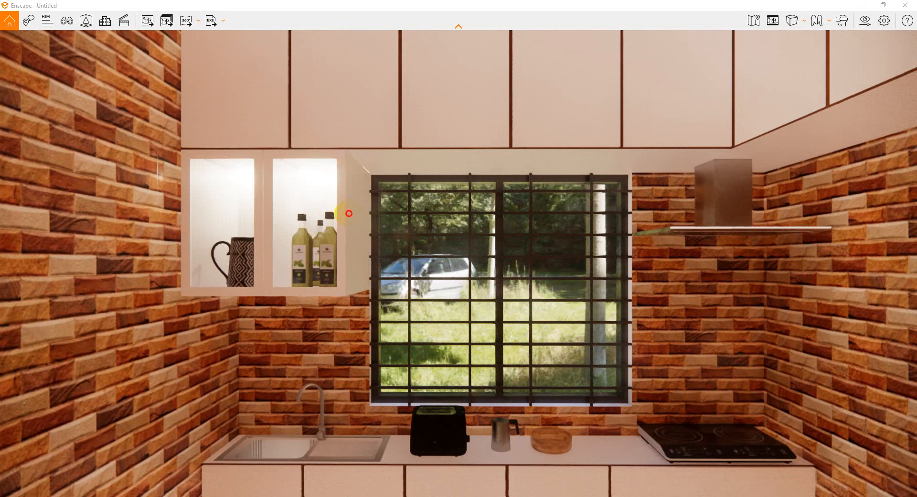
drag(347, 212, 349, 215)
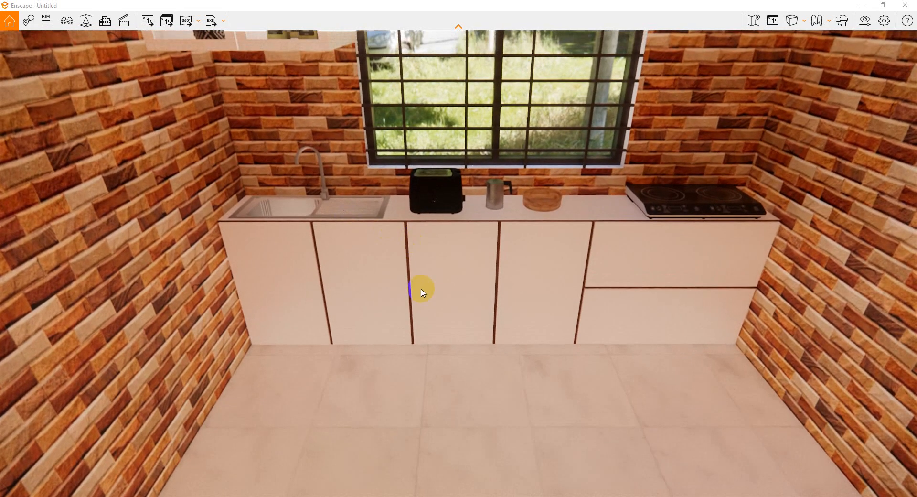
scroll(422, 290, up, 5)
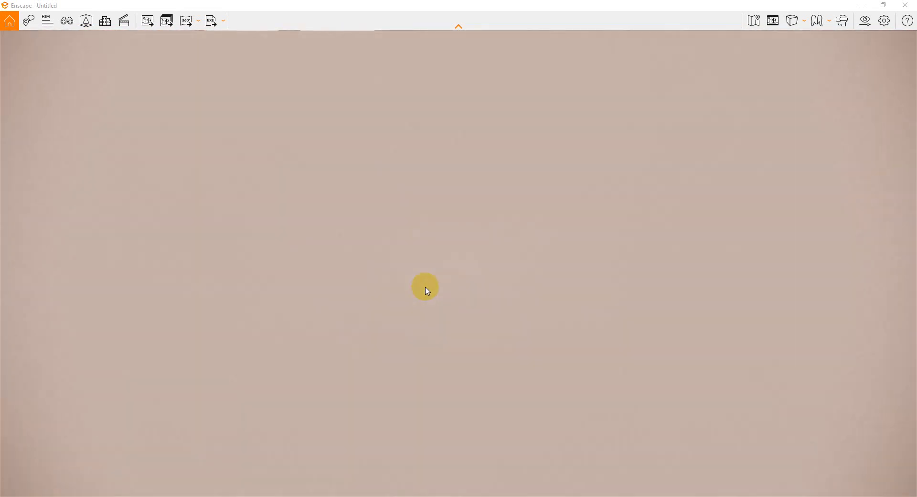
scroll(425, 287, down, 4)
scroll(400, 232, up, 3)
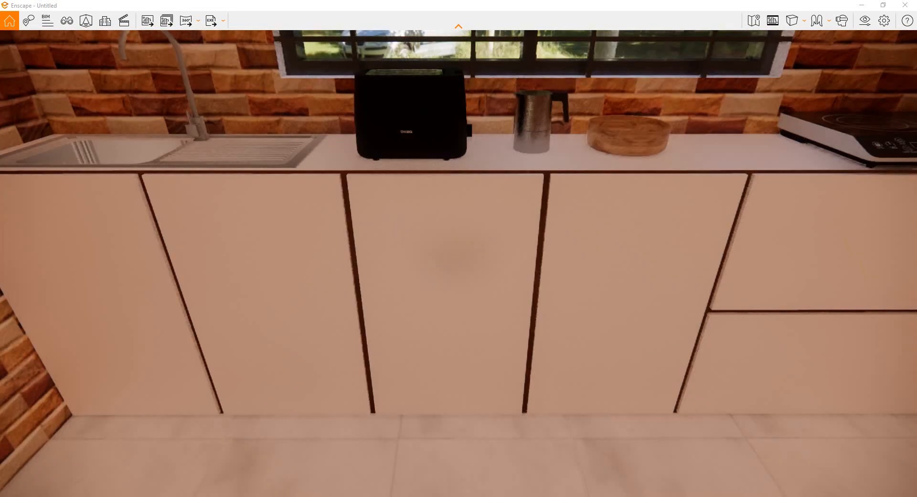
mouse_move(268, 495)
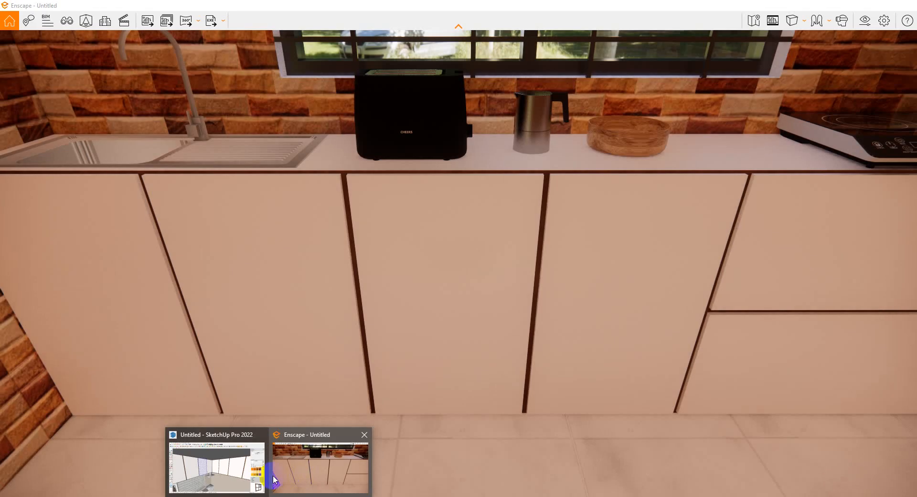
click(239, 451)
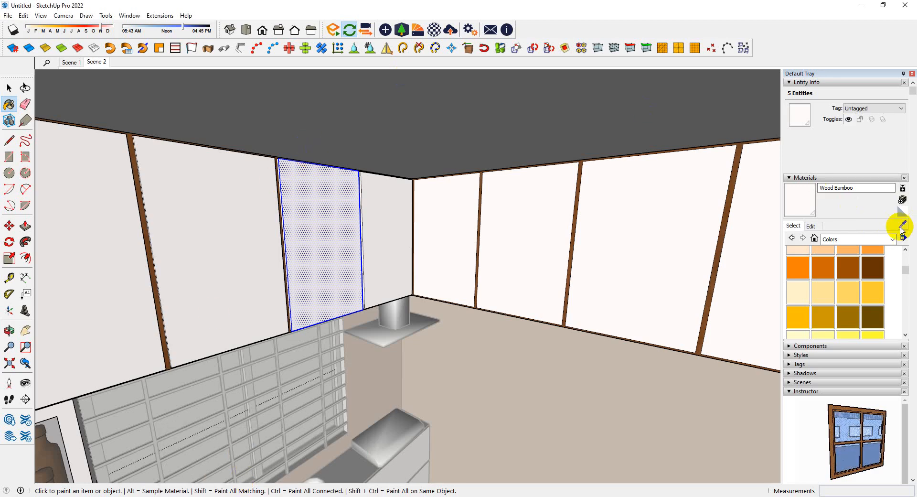
- Reopen the cabinet doors' Wood Bamboo material in the Enscape Material Editor, set its specular to 49.7% and close the editor
click(435, 29)
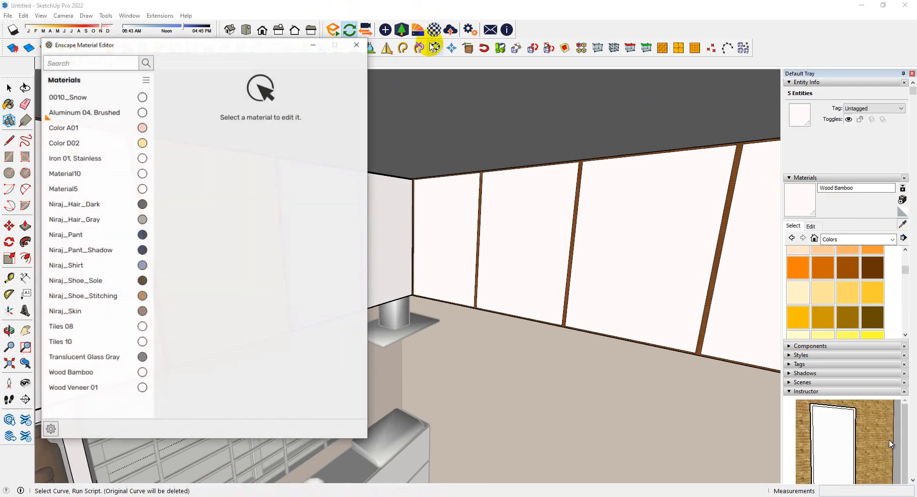
click(902, 226)
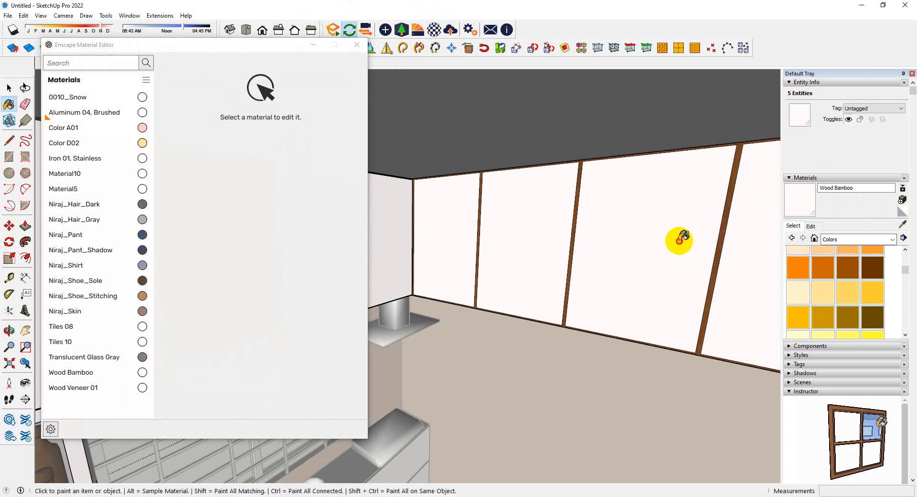
click(902, 223)
click(625, 232)
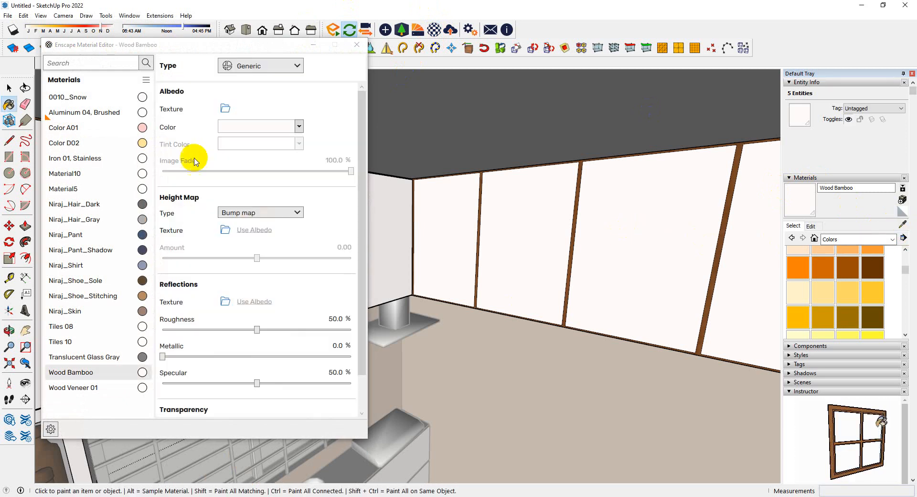
click(167, 197)
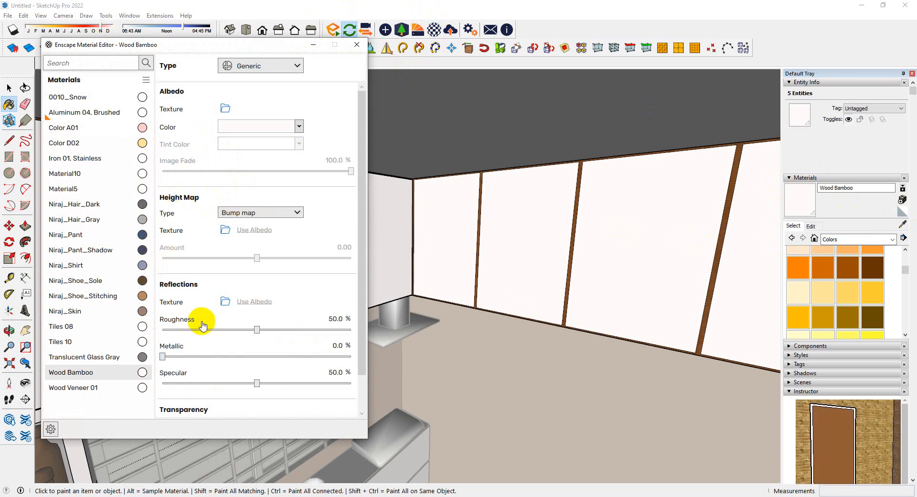
click(299, 127)
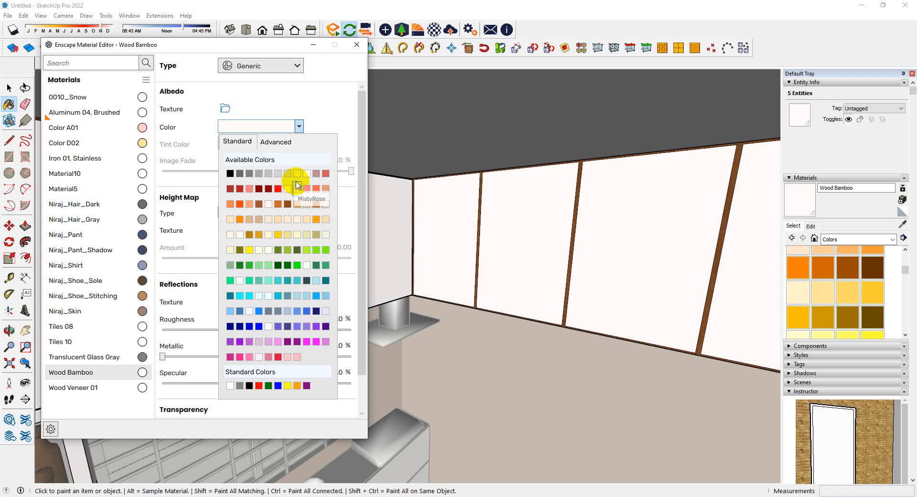
click(340, 122)
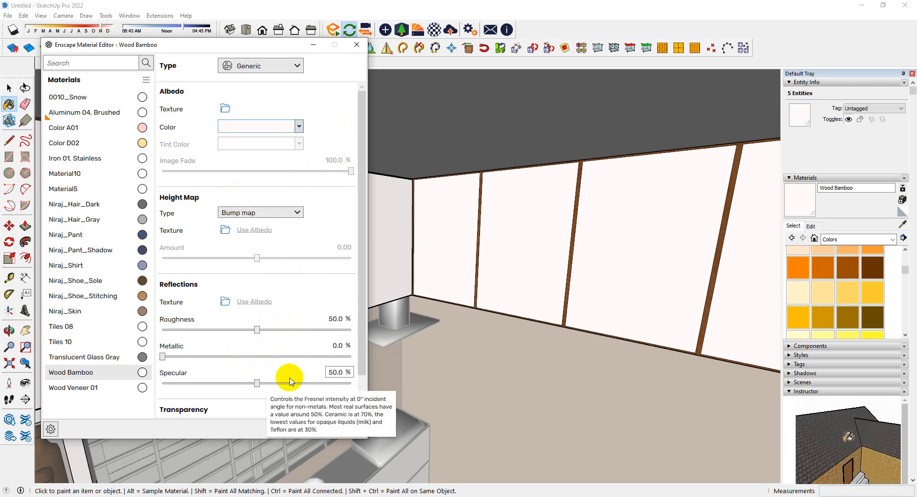
scroll(288, 377, down, 2)
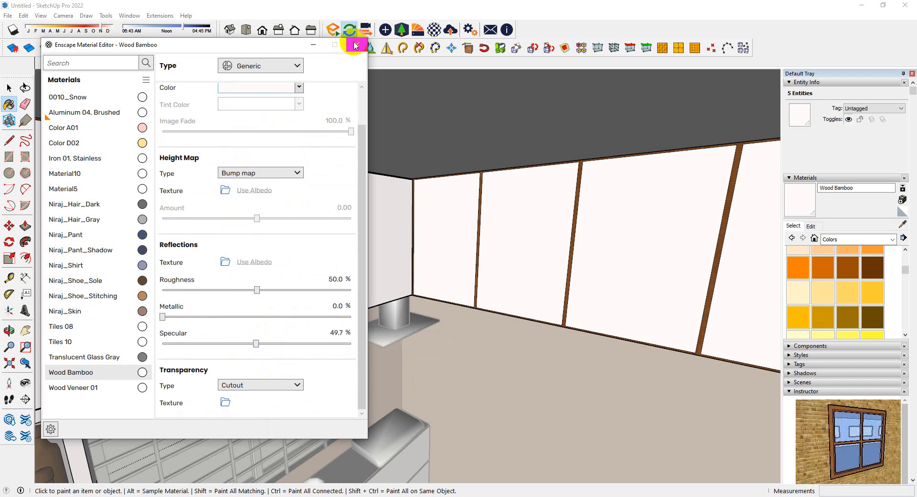
click(356, 46)
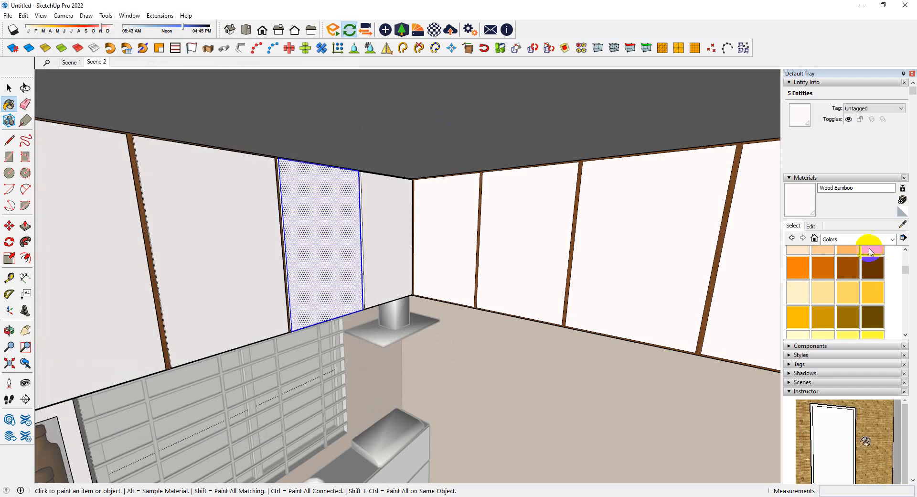
- Sample the brown strip between the upper cabinet doors and load its Wood Veneer 01 material into the Enscape Material Editor
click(902, 224)
scroll(669, 298, up, 5)
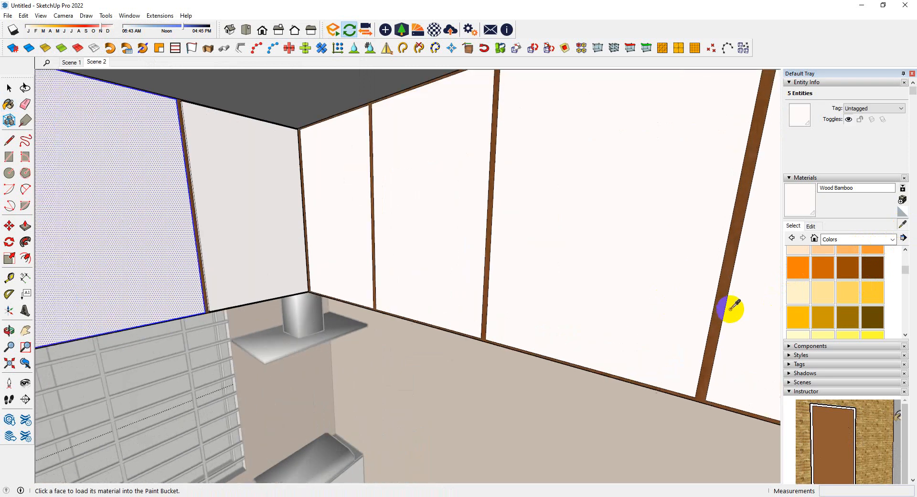
click(721, 305)
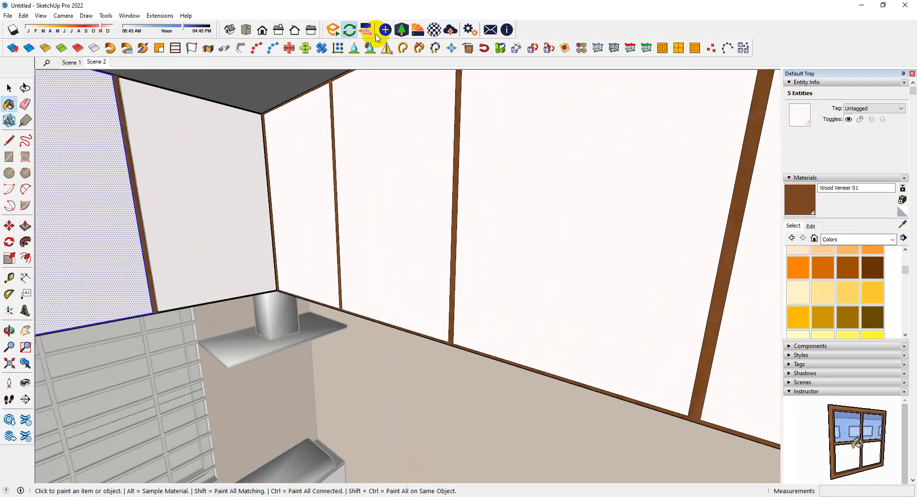
click(432, 31)
click(902, 225)
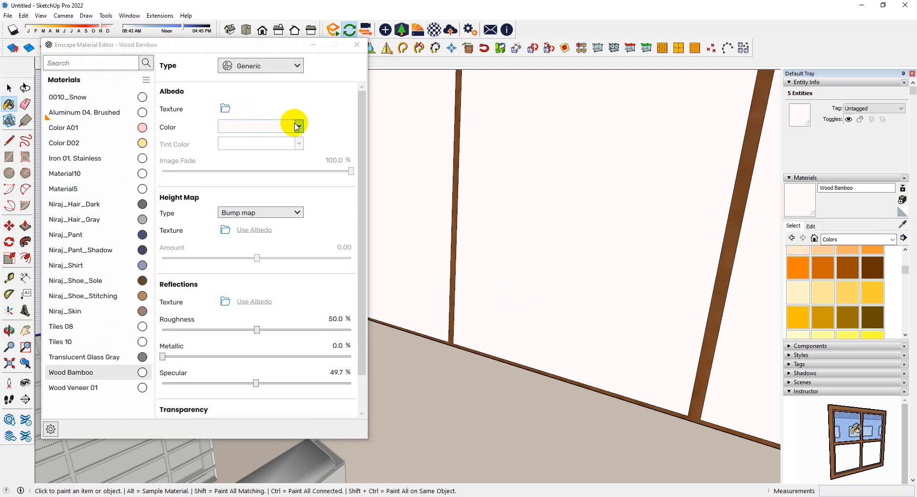
click(902, 224)
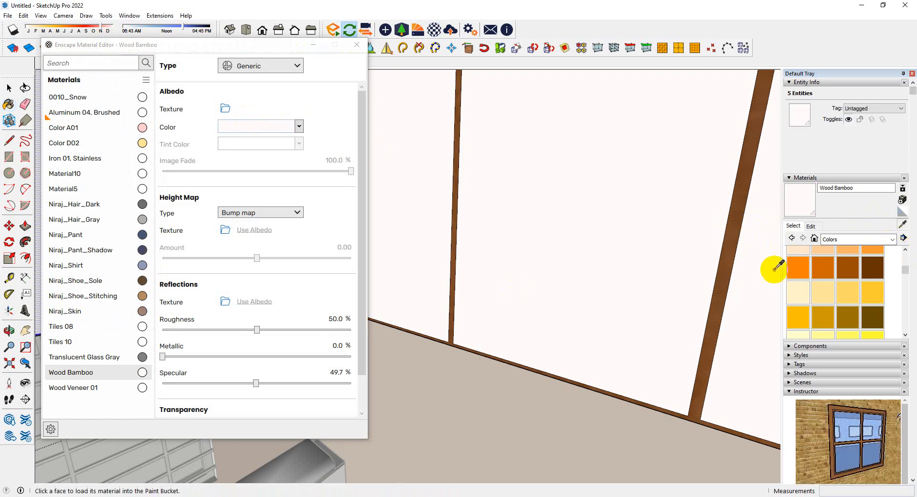
click(725, 267)
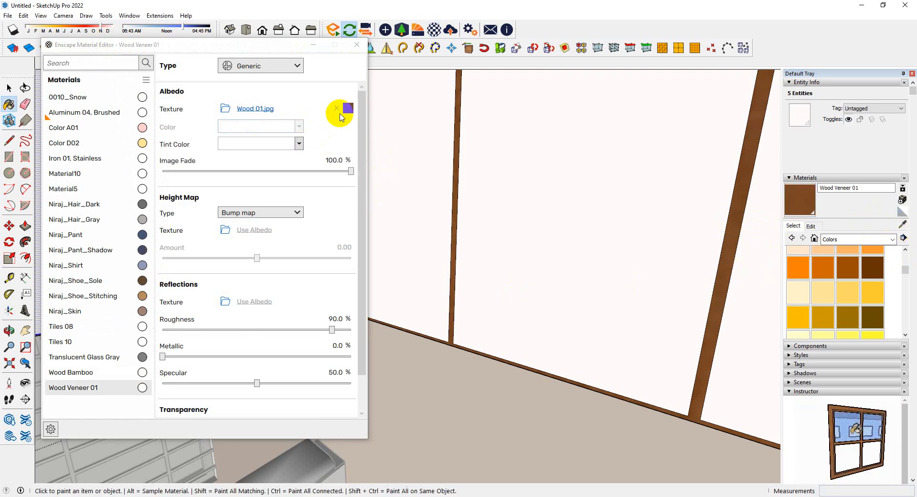
- Remove the Wood 01.jpg albedo texture from the Wood Veneer 01 material and set its colour to medium gray
click(337, 108)
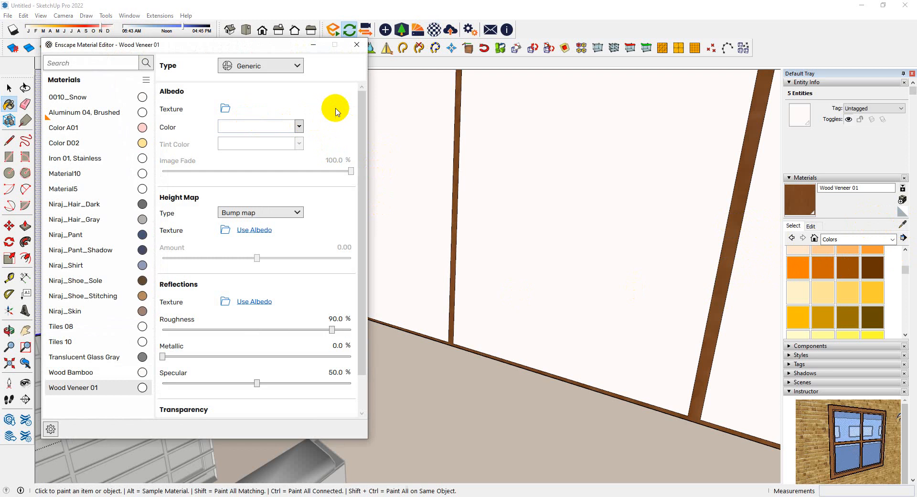
click(298, 126)
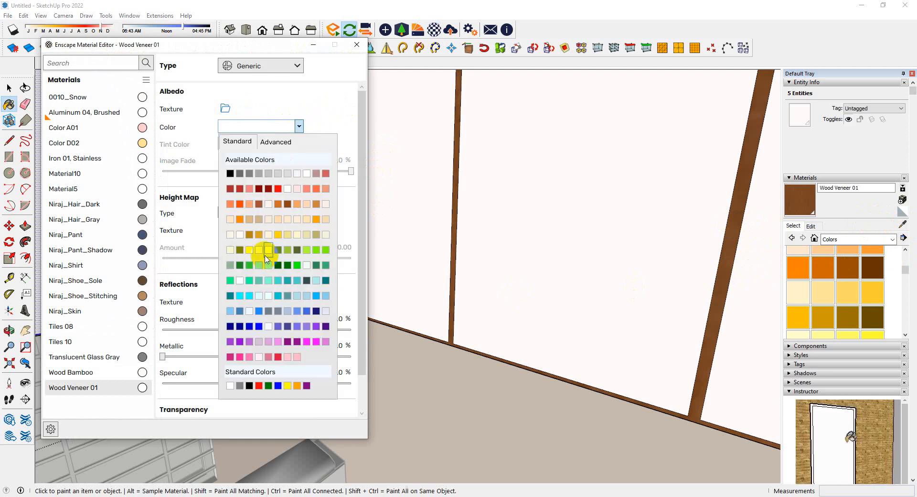
click(250, 175)
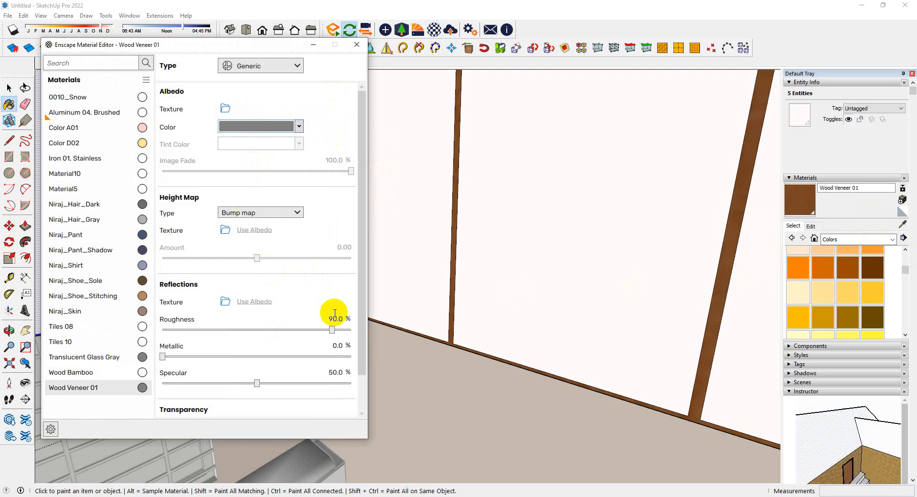
- Set the Wood Veneer 01 material's roughness to 50% and check the gray strips between the cabinet doors in the Enscape render
key(Return)
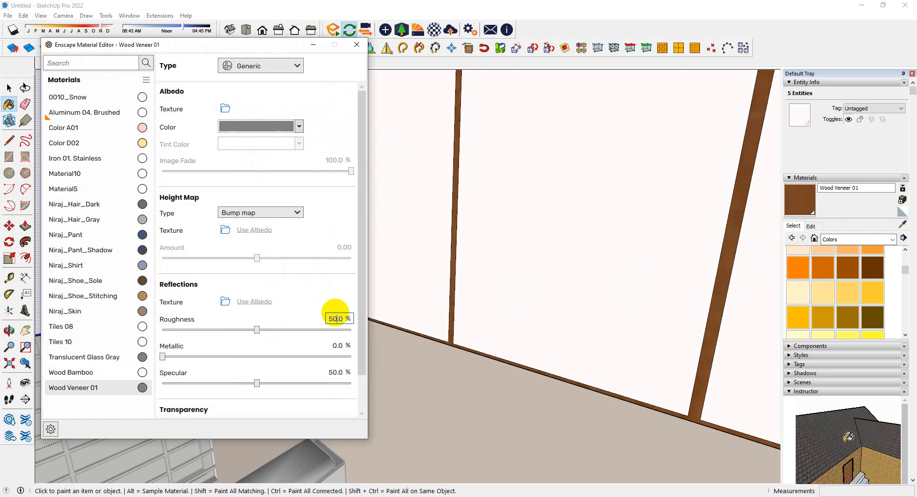
click(357, 44)
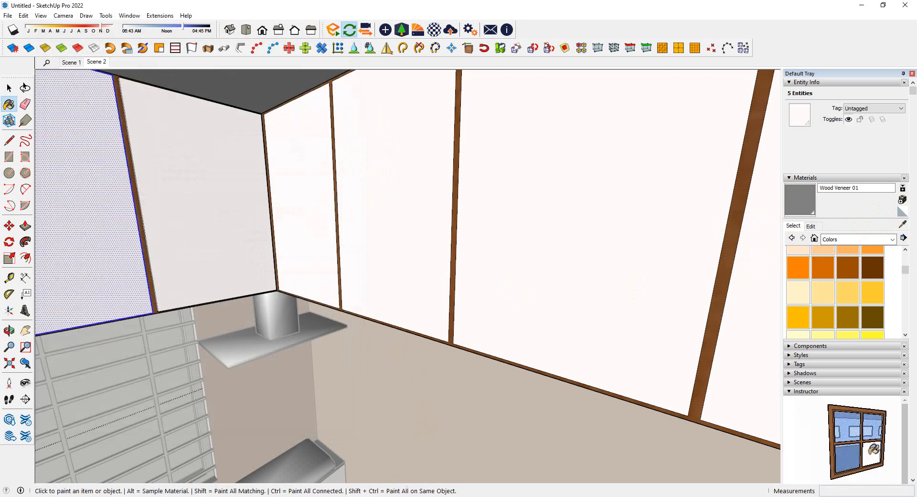
click(316, 465)
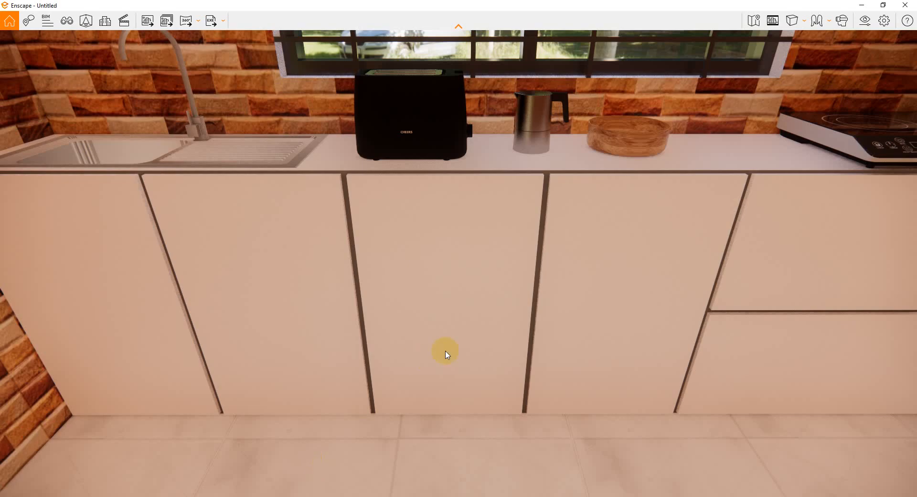
right_drag(500, 351, 500, 351)
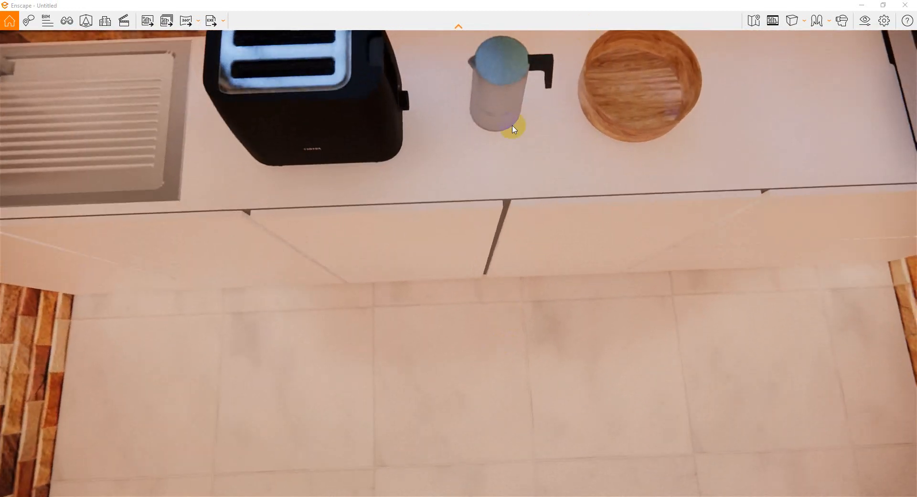
right_drag(589, 215, 436, 126)
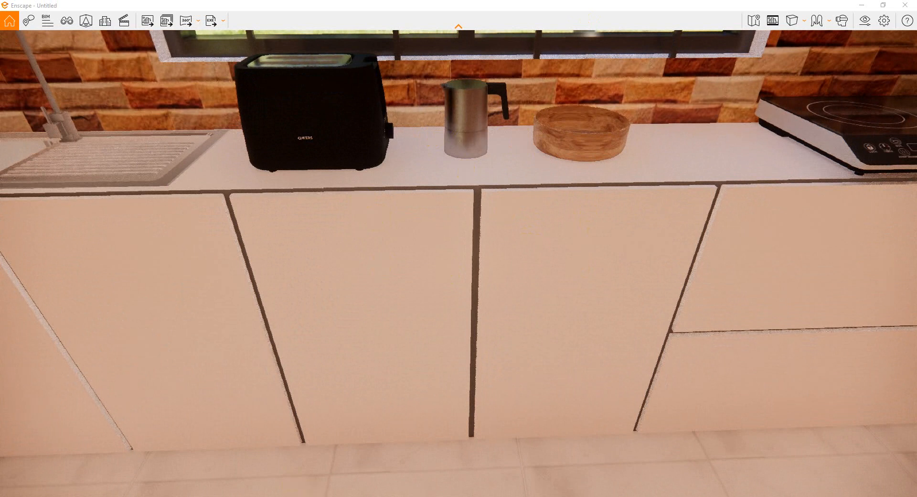
- Return to the SketchUp model, restore the Scene 2 view and close the cabinet group that is open for editing
click(215, 466)
scroll(403, 382, up, 5)
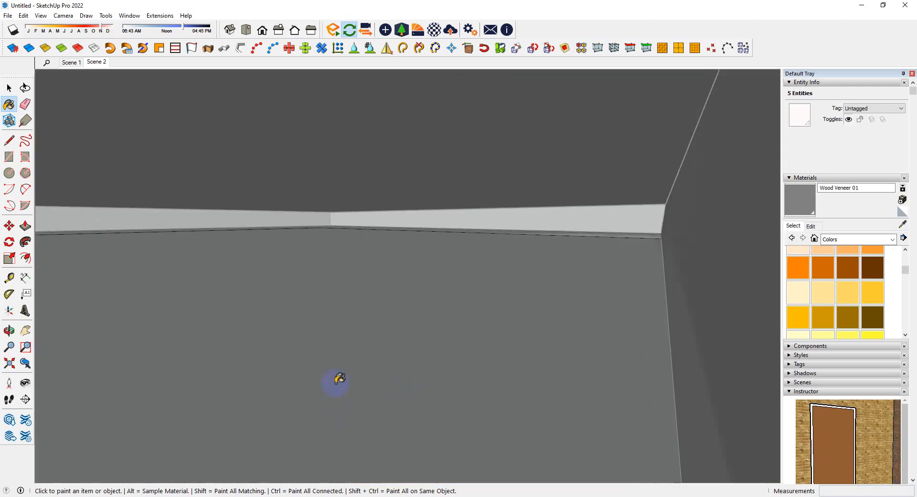
scroll(334, 383, up, 10)
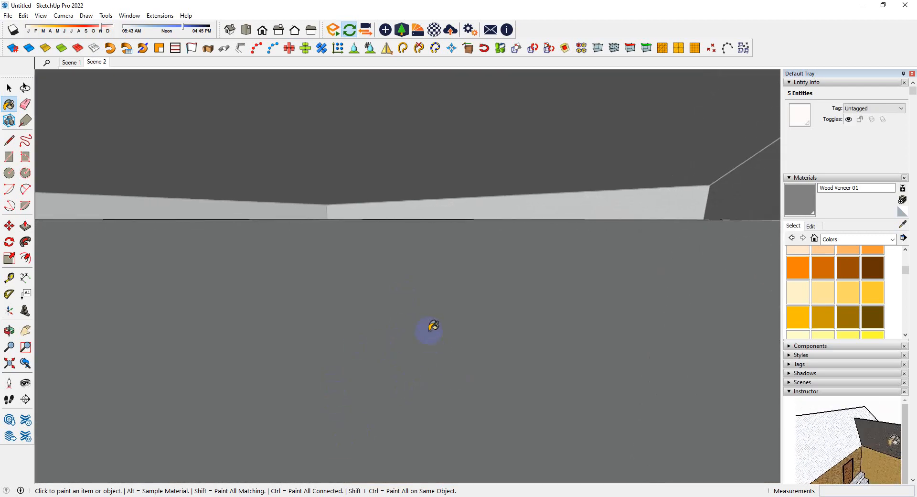
scroll(434, 326, up, 5)
click(96, 62)
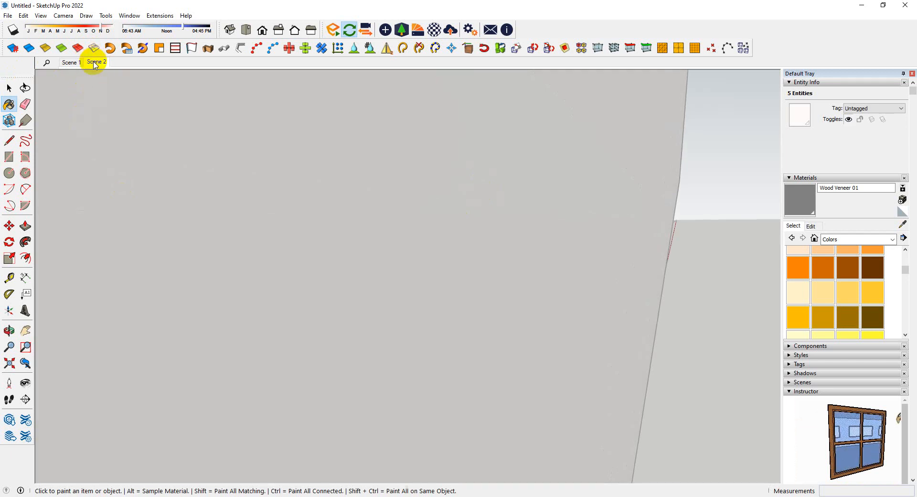
click(94, 65)
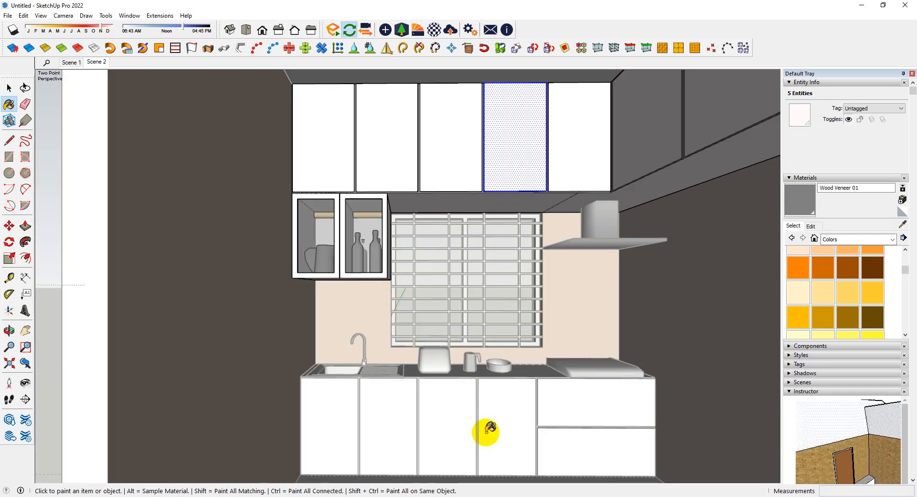
scroll(497, 415, up, 3)
key(space)
right_click(495, 238)
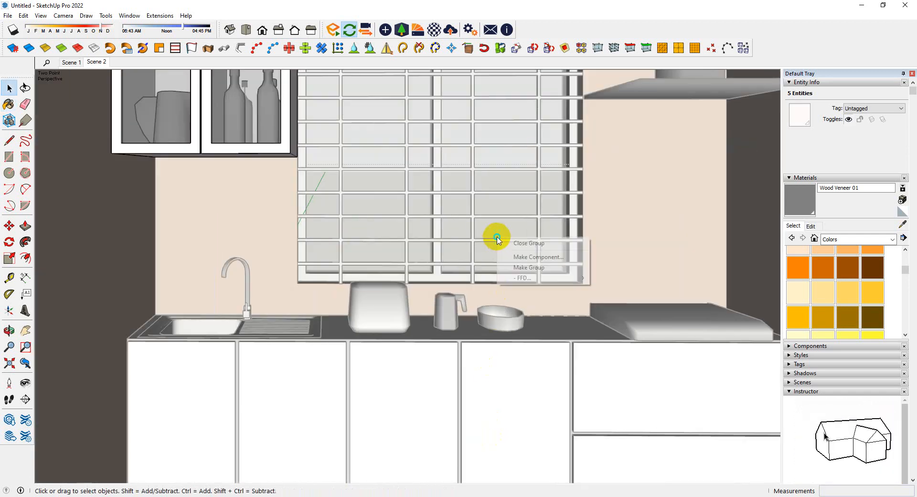
click(528, 245)
middle_drag(550, 303, 549, 356)
scroll(545, 360, up, 3)
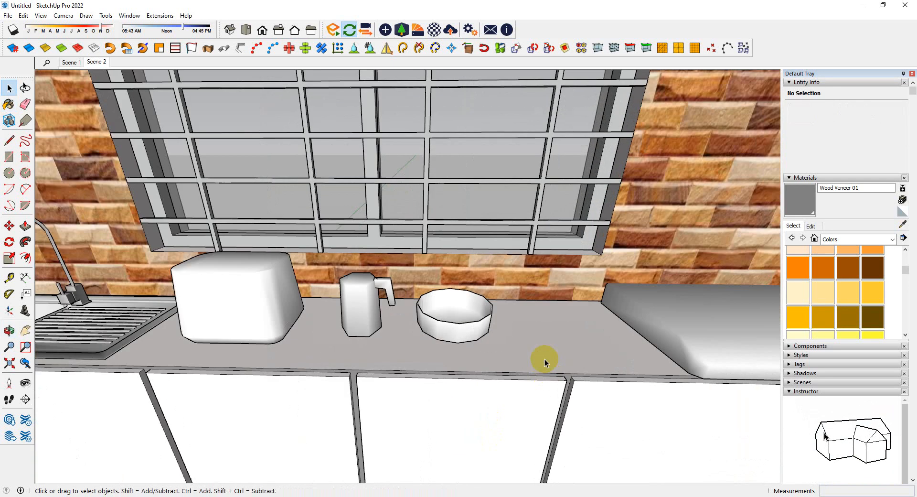
- Import the Marble 01 material from the Stones category of the Enscape Material Library and close the library
click(418, 30)
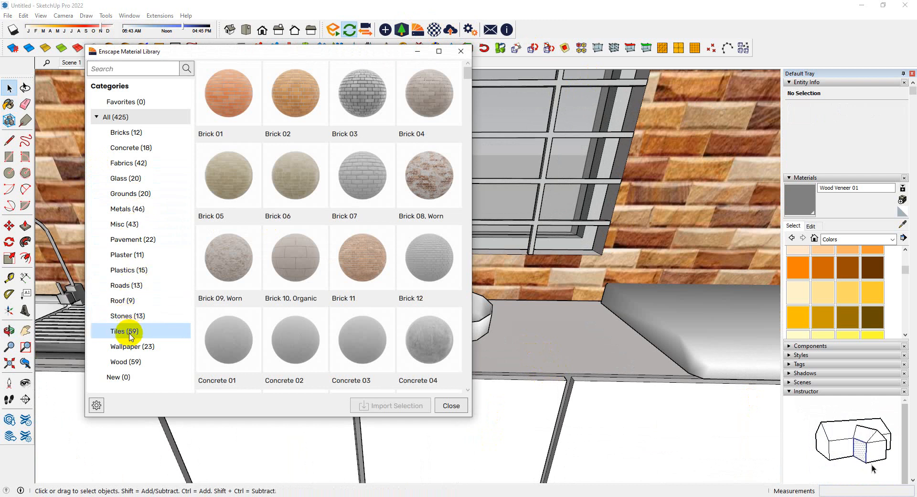
click(131, 317)
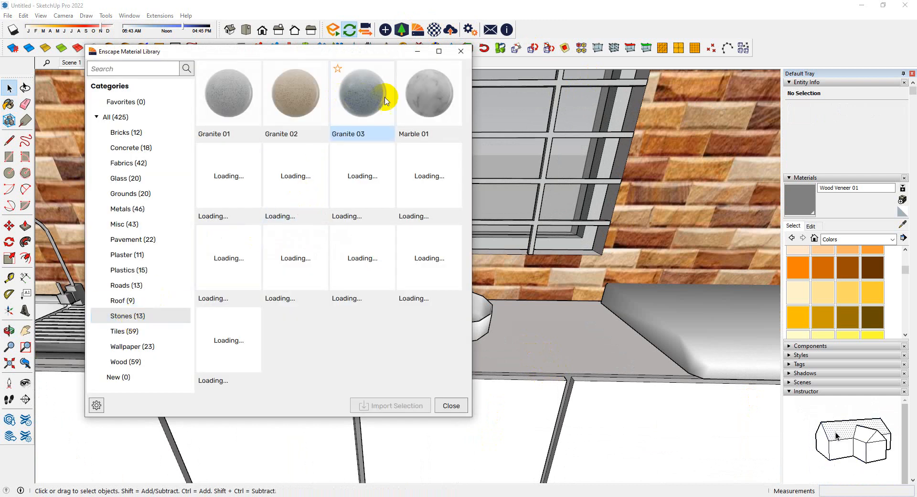
click(428, 96)
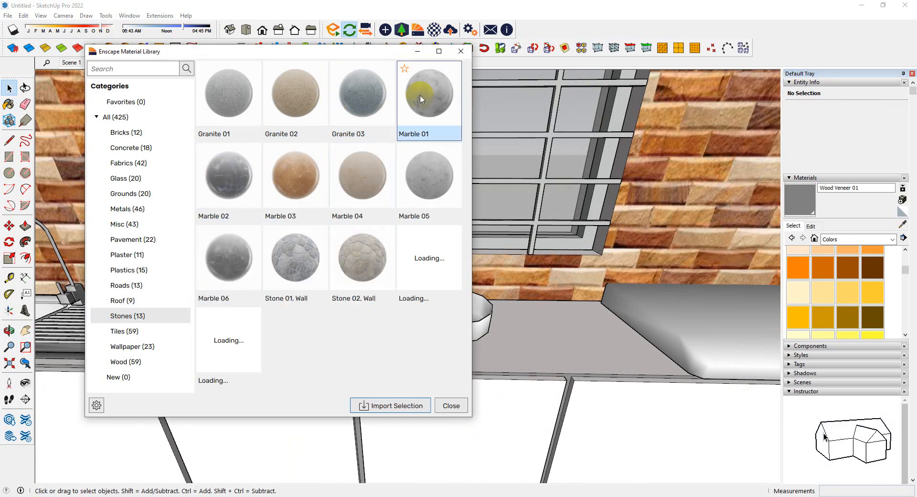
click(409, 405)
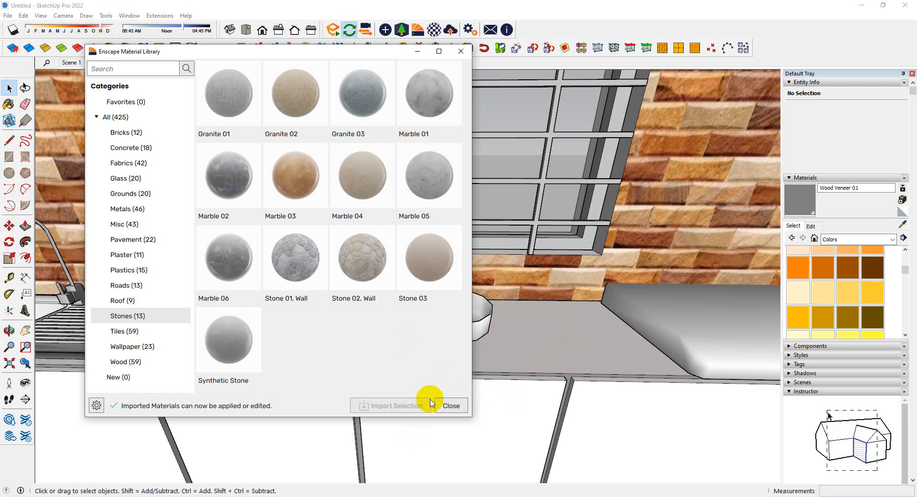
click(464, 49)
- Open the countertop's group and paint its top face with the in-model Marble 01 material
click(832, 238)
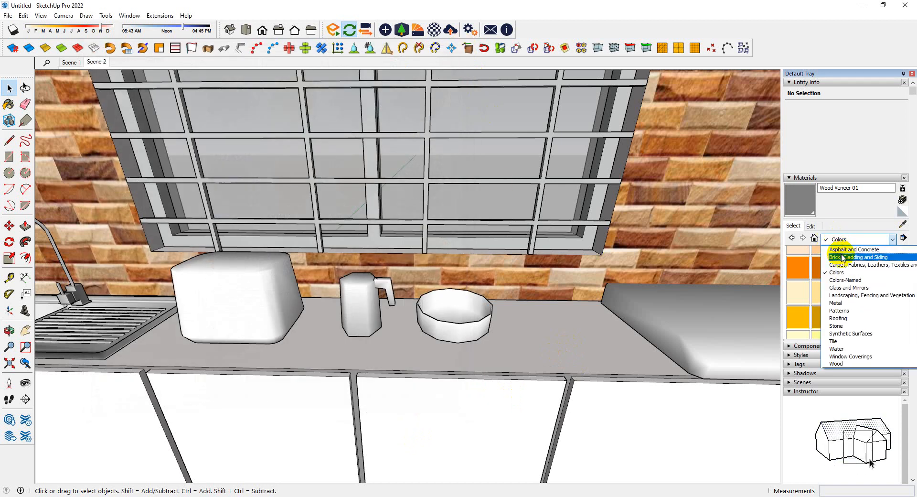
click(842, 250)
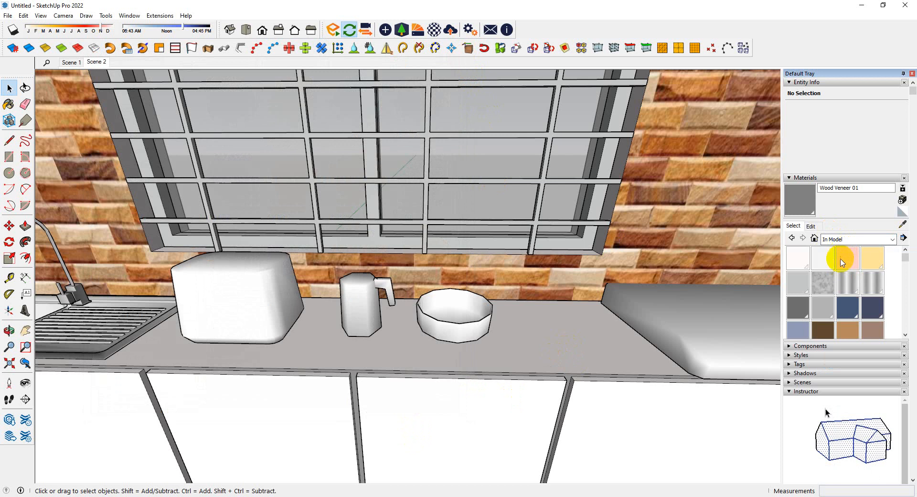
click(822, 283)
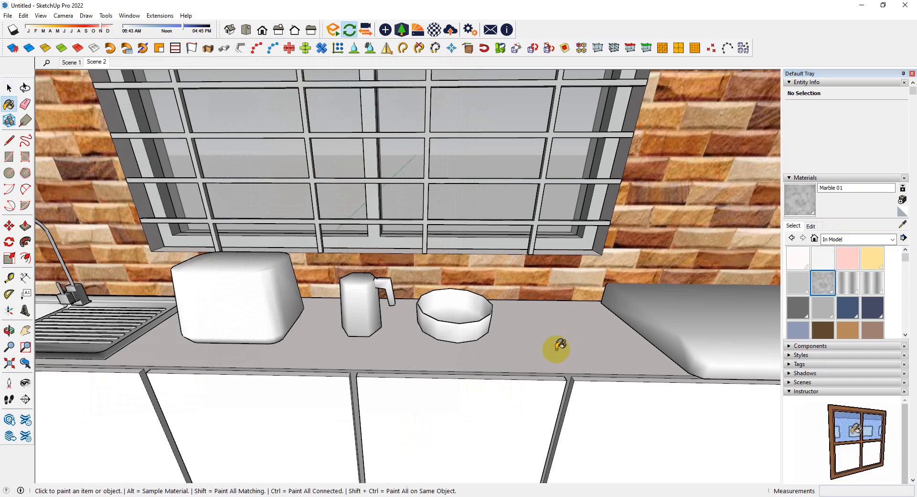
key(space)
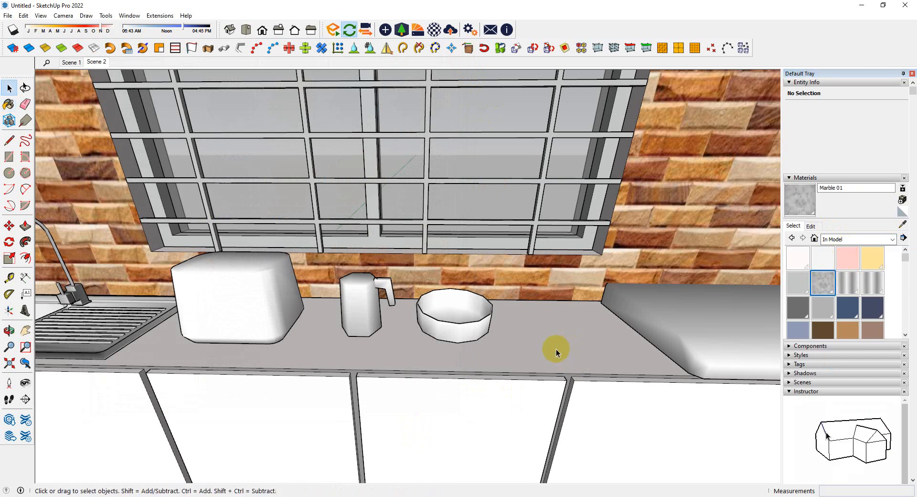
triple_click(556, 352)
click(553, 343)
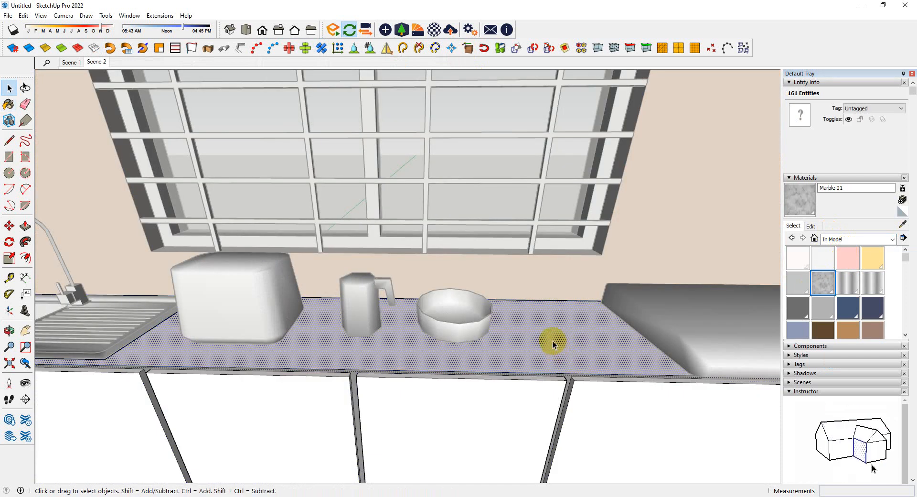
key(b)
click(549, 337)
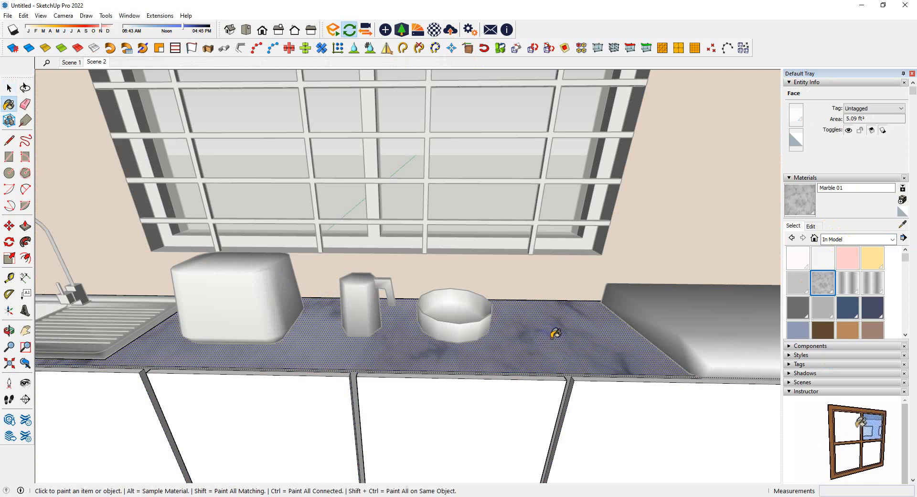
- Close the group containing the marble countertop
key(o)
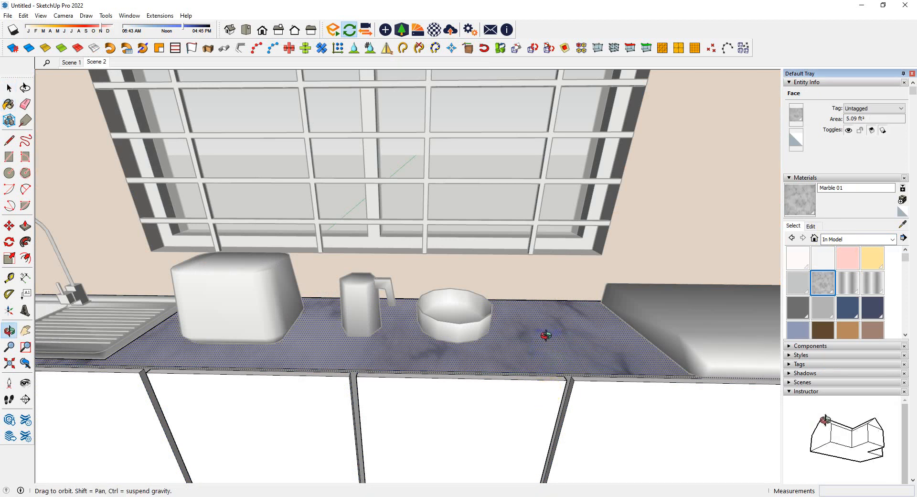
drag(545, 334, 547, 336)
key(space)
right_click(549, 336)
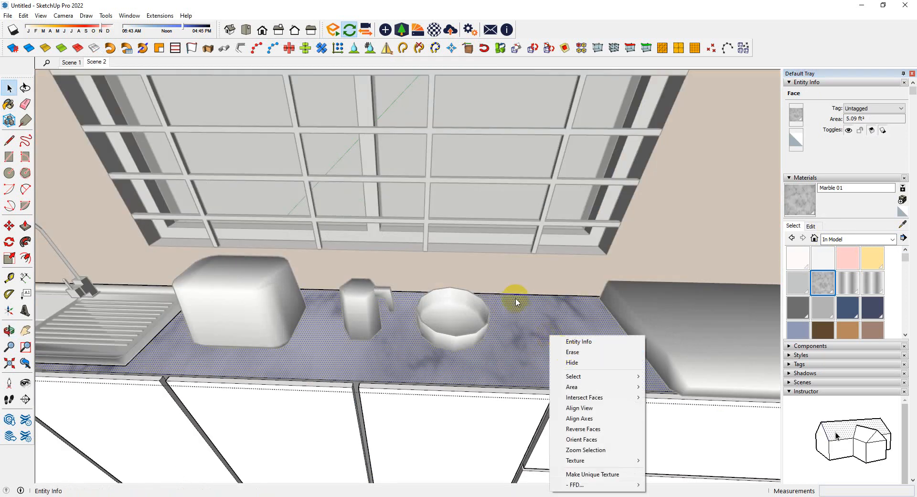
right_click(634, 221)
click(640, 225)
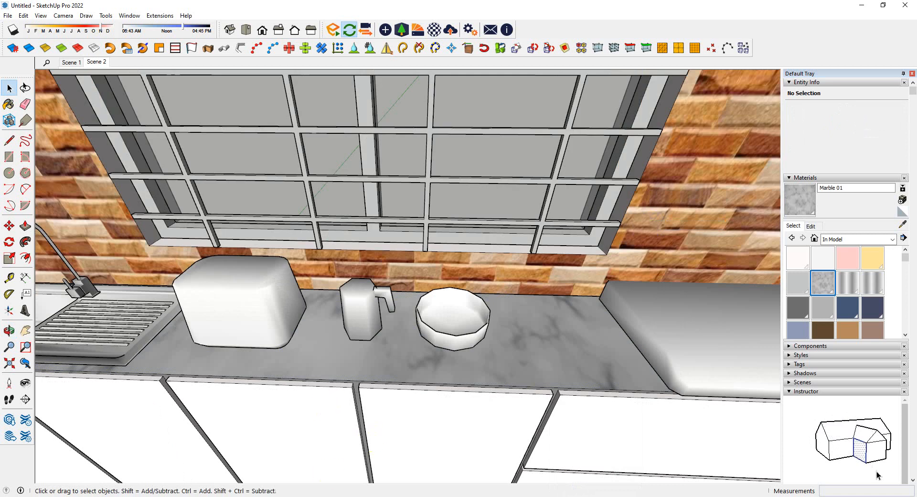
- Examine the marble countertop in the Enscape render up close and from farther away, and return to the SketchUp model
click(315, 460)
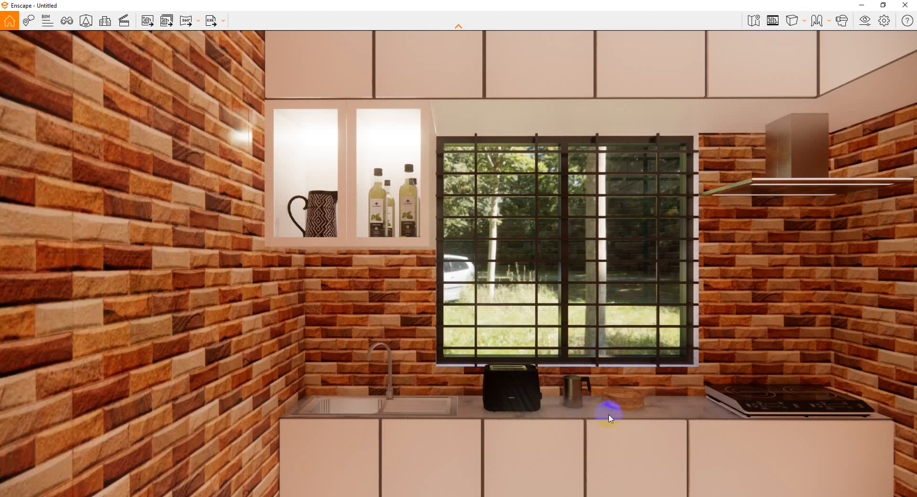
right_drag(630, 348, 630, 347)
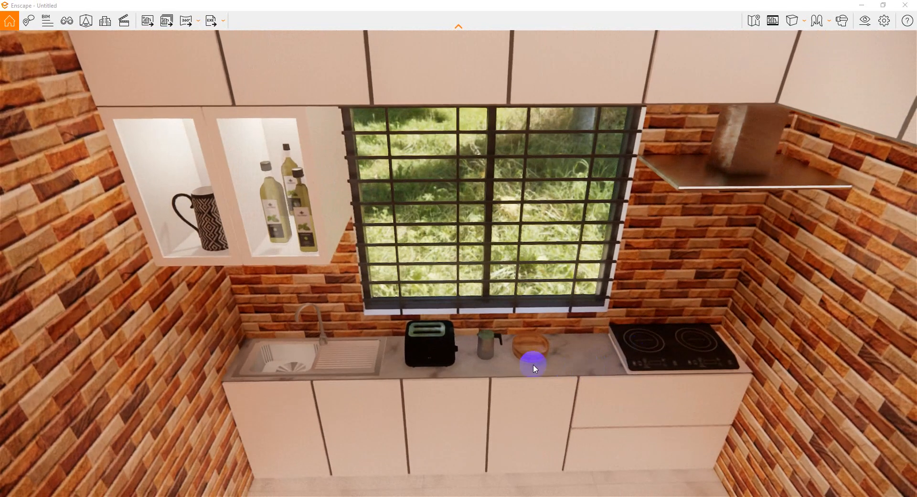
scroll(530, 364, up, 4)
scroll(532, 337, down, 2)
scroll(532, 336, down, 3)
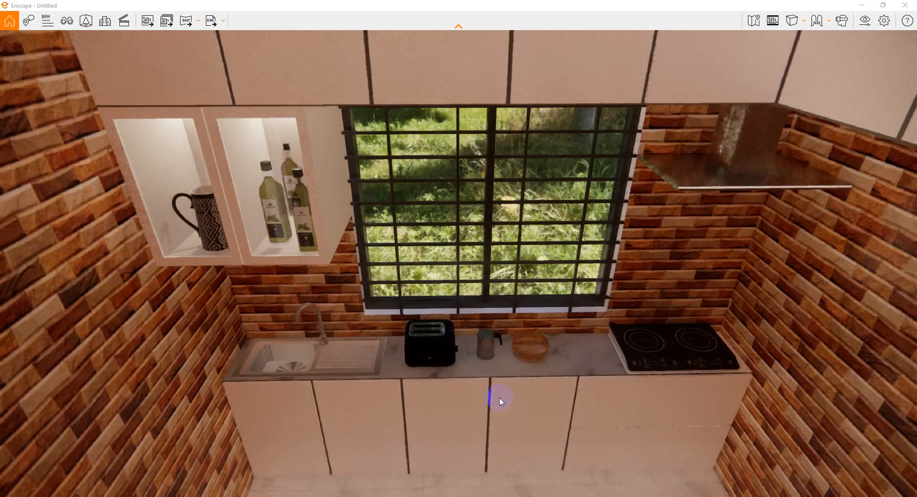
scroll(383, 400, up, 2)
mouse_move(266, 494)
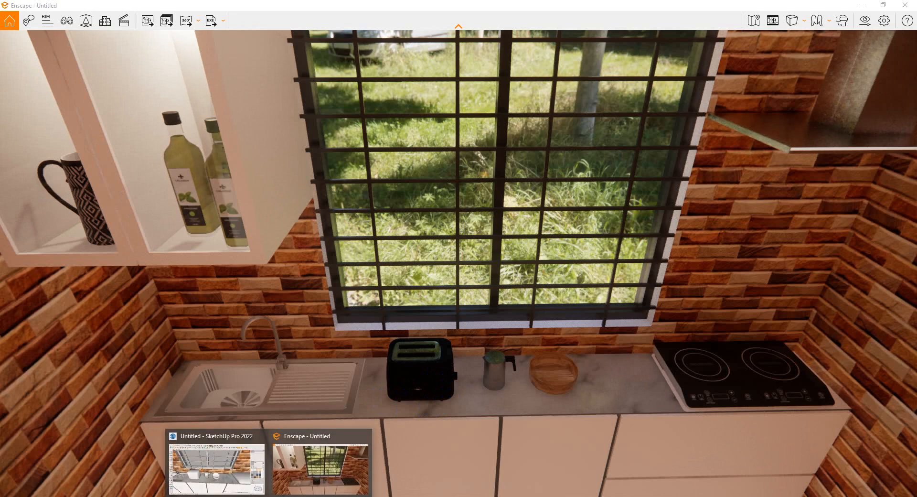
click(224, 458)
- Open the group containing the marble countertop for editing
mouse_move(409, 374)
middle_down()
mouse_move(409, 395)
mouse_move(454, 367)
mouse_move(454, 376)
mouse_move(480, 365)
mouse_move(485, 374)
mouse_move(504, 345)
middle_up()
scroll(481, 365, up, 2)
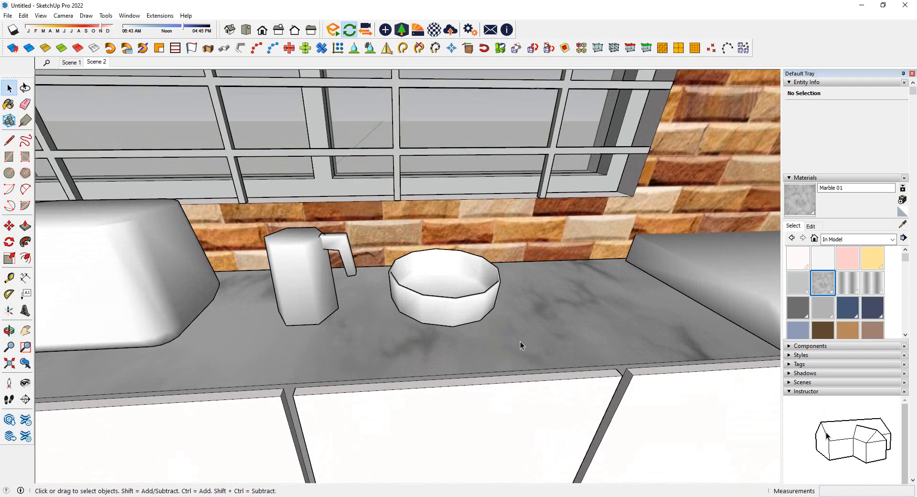
key(p)
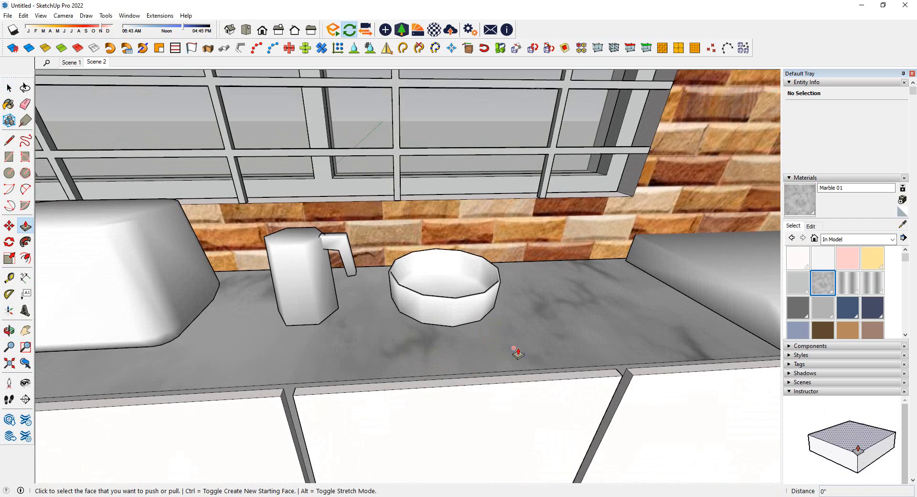
key(space)
double_click(518, 350)
- Raise the marble countertop's top face by 1/4" with Push/Pull
scroll(592, 356, down, 3)
middle_drag(514, 377, 526, 351)
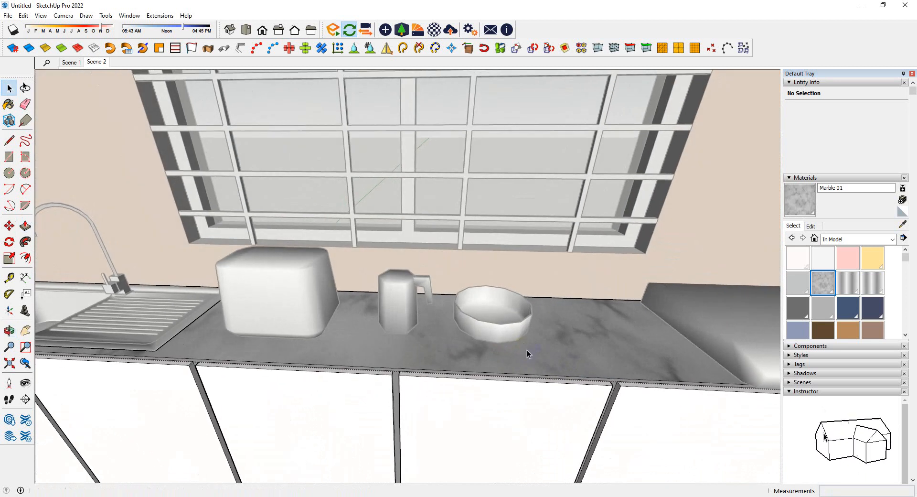
scroll(170, 327, up, 1)
middle_drag(312, 358, 321, 384)
scroll(632, 362, up, 1)
scroll(573, 354, down, 4)
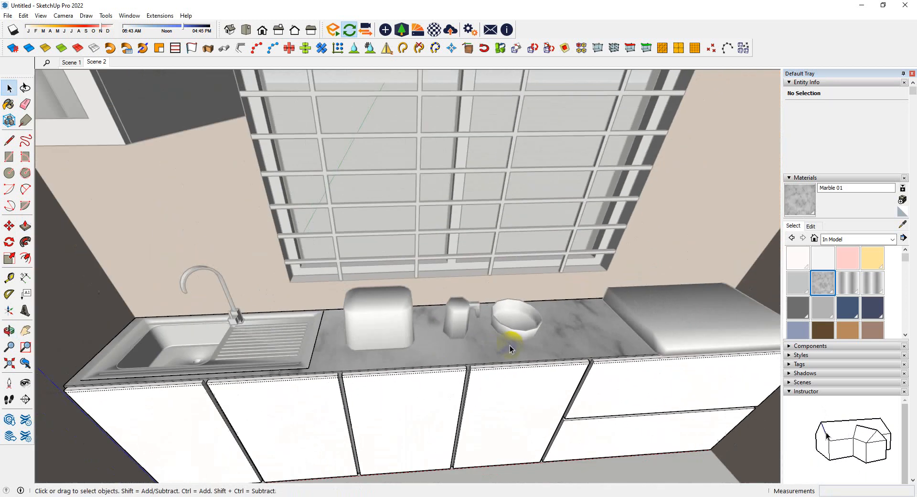
middle_drag(509, 346, 583, 367)
scroll(554, 361, up, 3)
key(p)
click(545, 357)
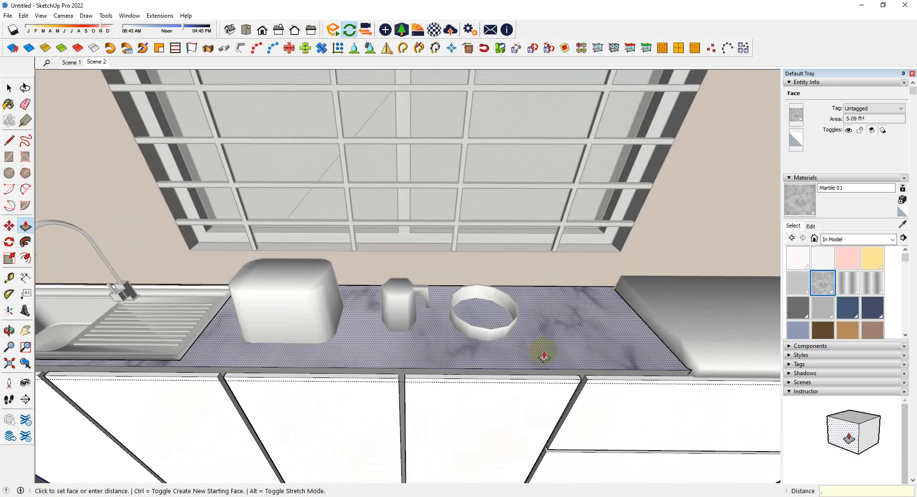
key(Return)
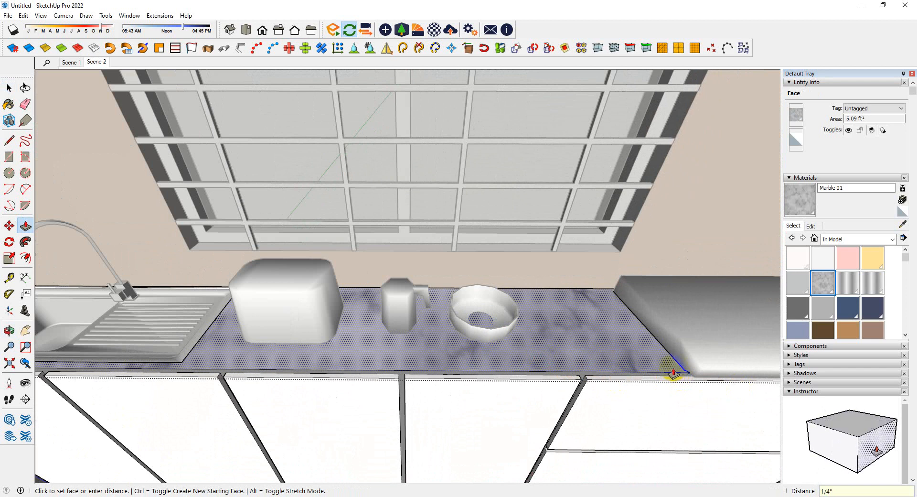
scroll(632, 371, down, 3)
scroll(605, 368, up, 2)
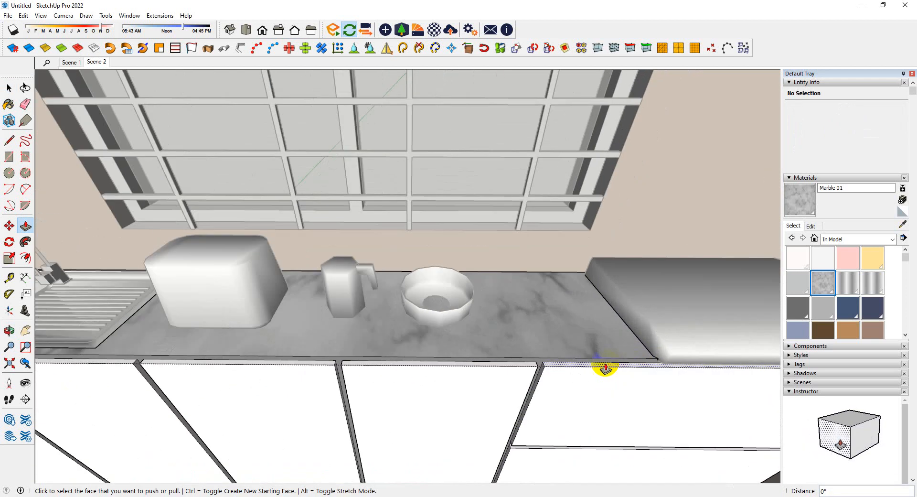
- Adjust the front face of the gray strips below the marble countertop with Push/Pull
middle_drag(606, 367, 487, 329)
scroll(640, 451, up, 2)
mouse_move(641, 451)
middle_down()
mouse_move(611, 368)
mouse_move(535, 337)
mouse_move(692, 394)
mouse_move(612, 368)
middle_up()
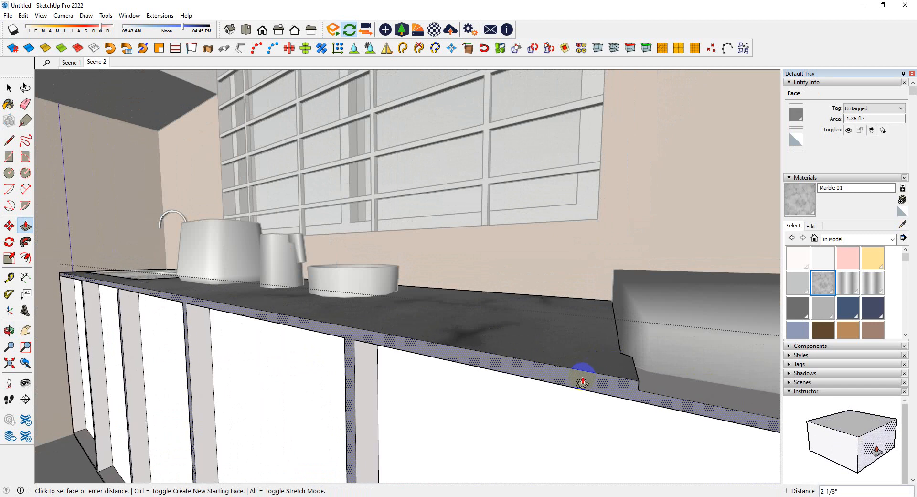
click(600, 359)
scroll(600, 359, down, 2)
middle_drag(600, 358, 447, 387)
scroll(447, 387, up, 2)
key(space)
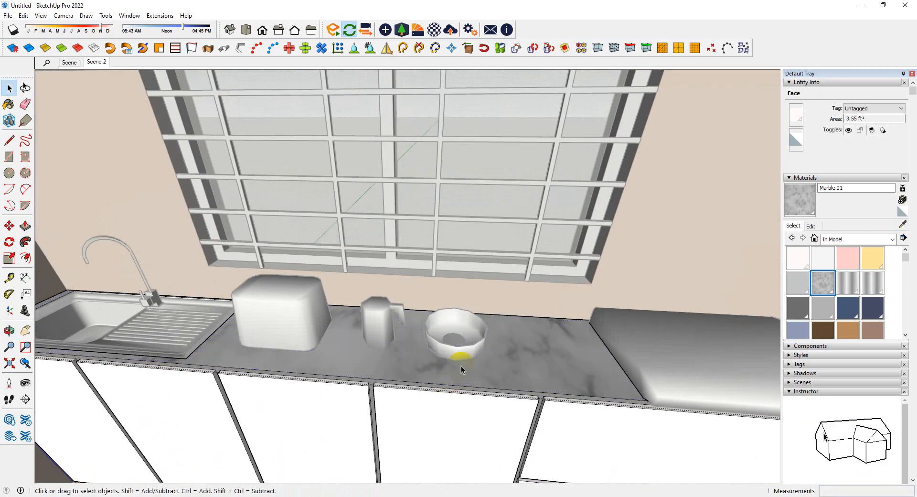
- Switch to the Enscape render and examine the countertop edge, cabinet doors and gray strips from near and far
scroll(463, 359, down, 3)
mouse_move(270, 495)
click(334, 464)
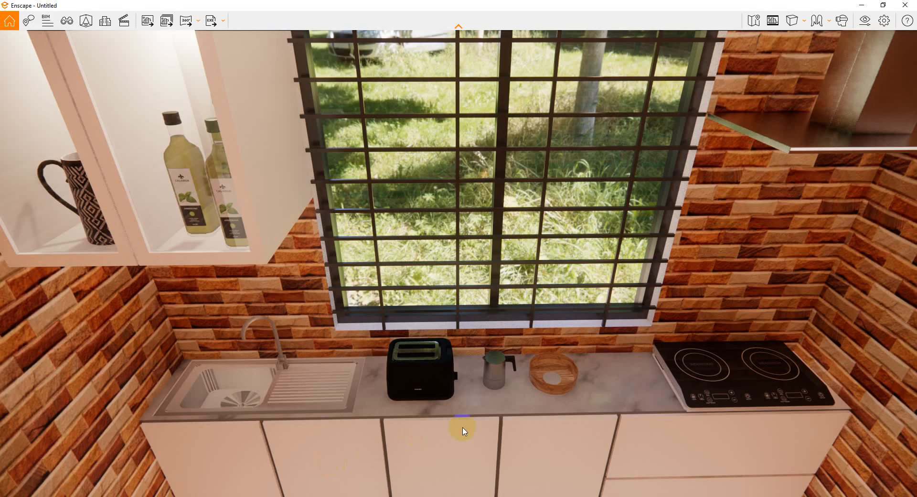
middle_drag(475, 433, 474, 433)
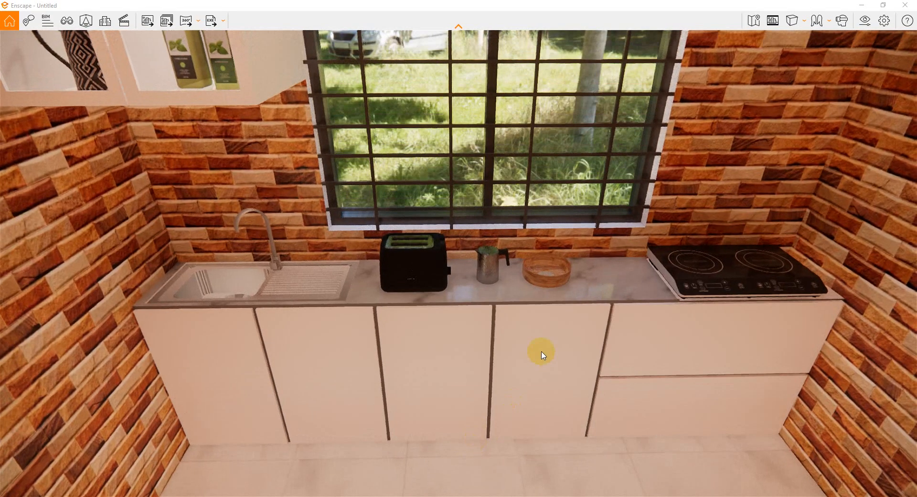
scroll(530, 341, up, 4)
scroll(485, 358, down, 4)
middle_drag(554, 410, 548, 388)
right_drag(578, 445, 576, 445)
right_drag(624, 307, 612, 299)
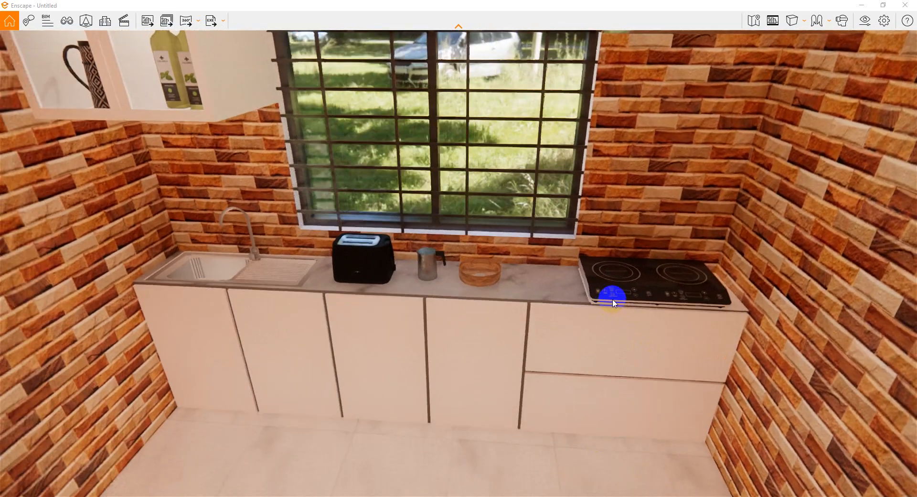
scroll(611, 298, up, 3)
drag(802, 374, 806, 372)
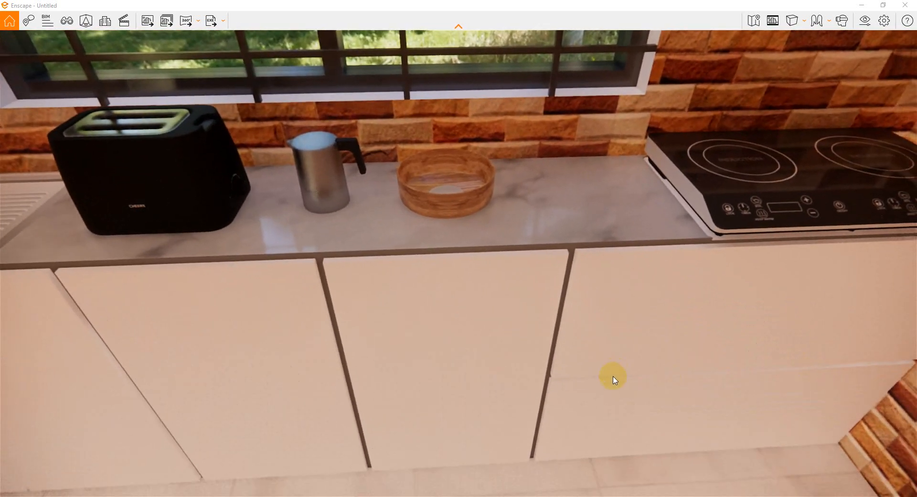
scroll(613, 382, down, 3)
right_drag(175, 327, 174, 324)
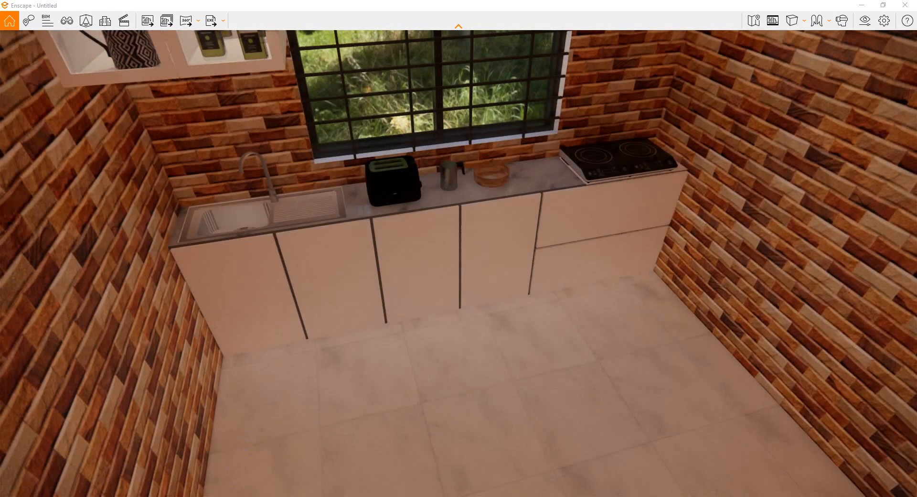
mouse_move(245, 496)
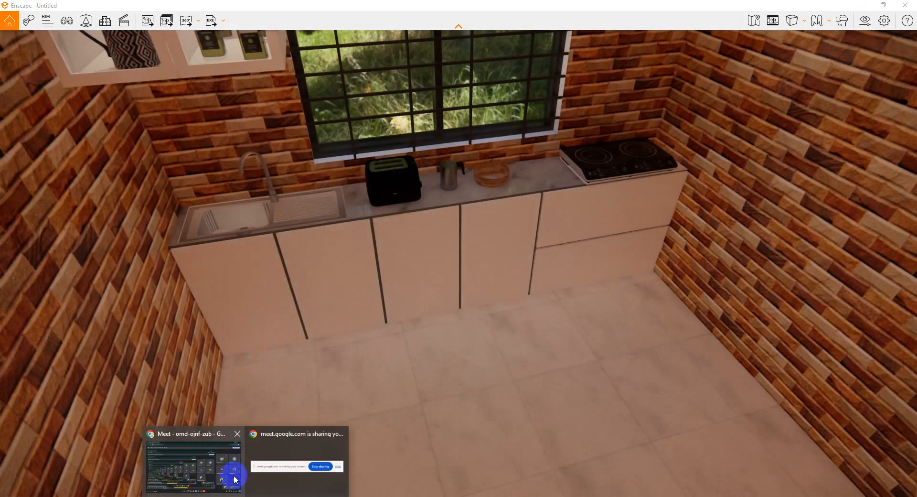
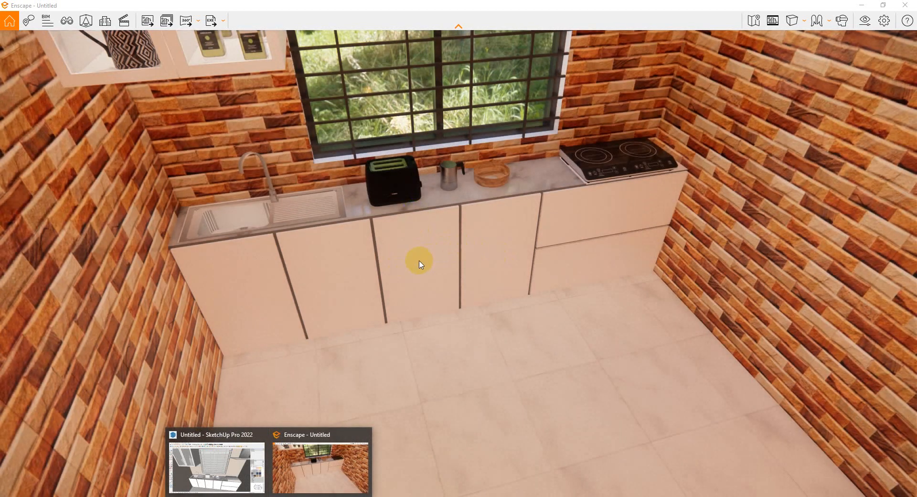
right_drag(419, 260, 428, 272)
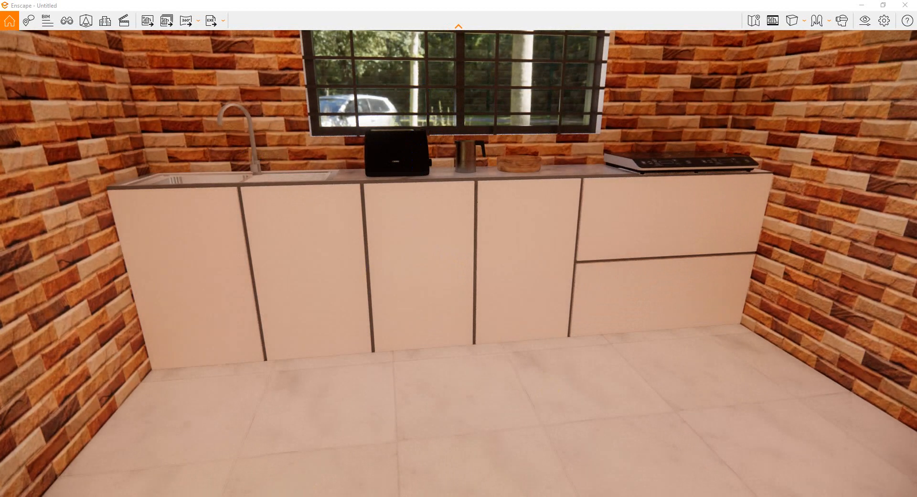
- Back in SketchUp, sample the cabinet door material Wood Bamboo and set its roughness to 30% in the Enscape Material Editor
click(224, 475)
right_click(384, 433)
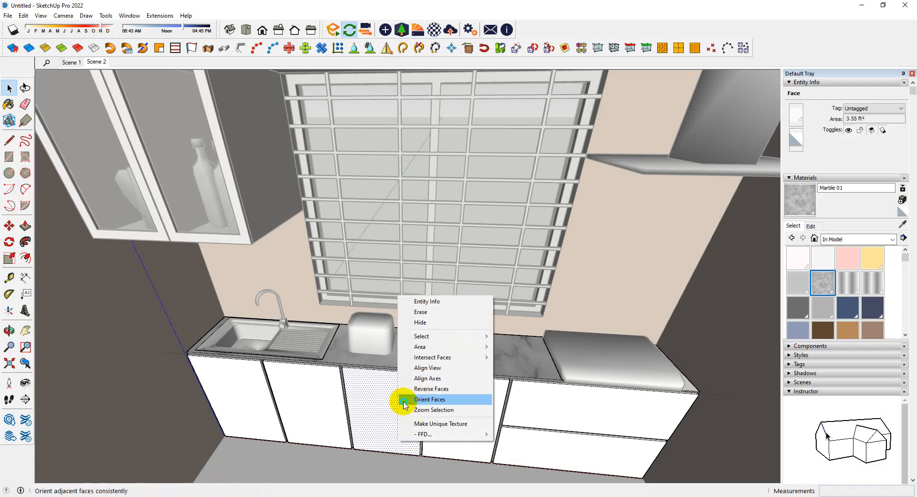
click(435, 33)
click(435, 32)
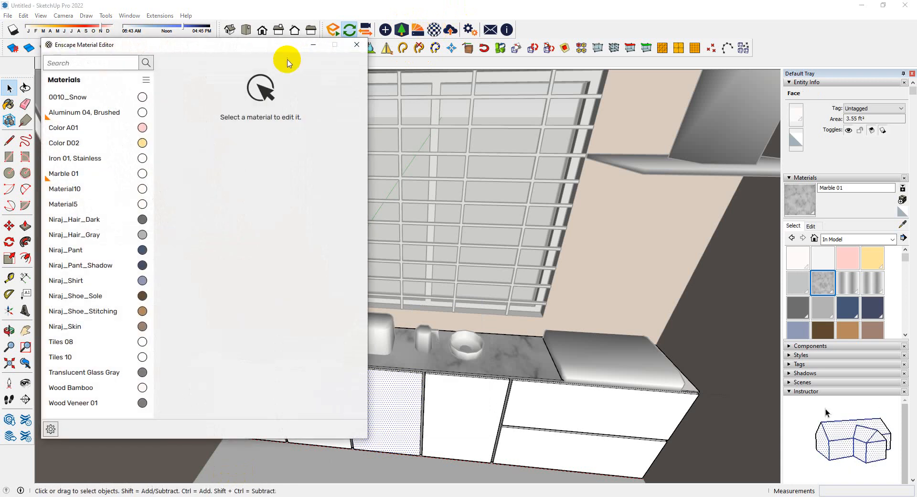
click(902, 225)
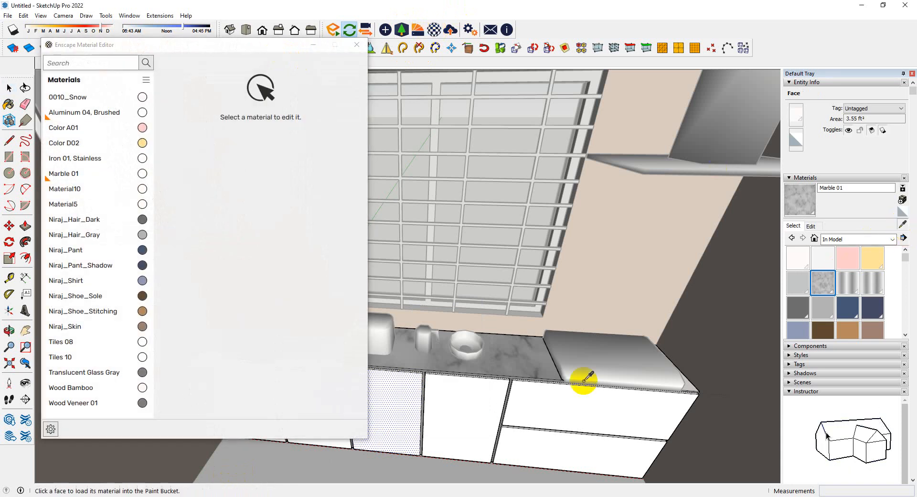
click(473, 399)
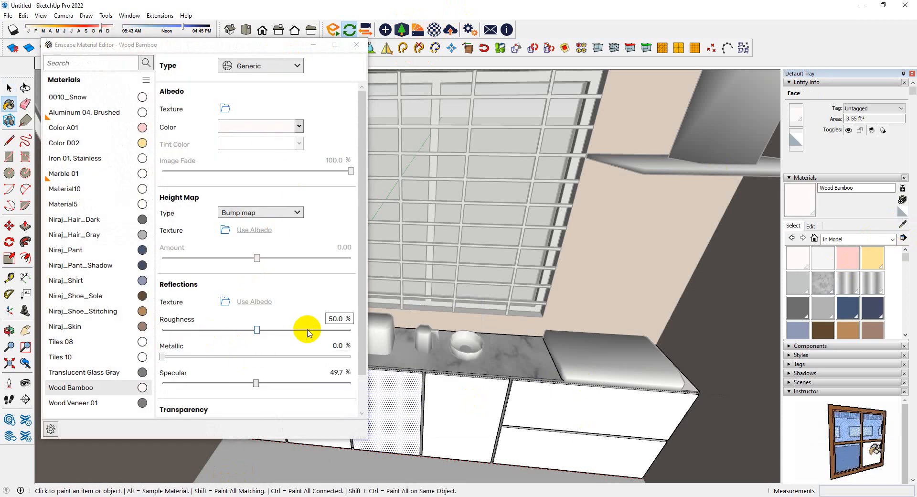
double_click(335, 317)
text(30)
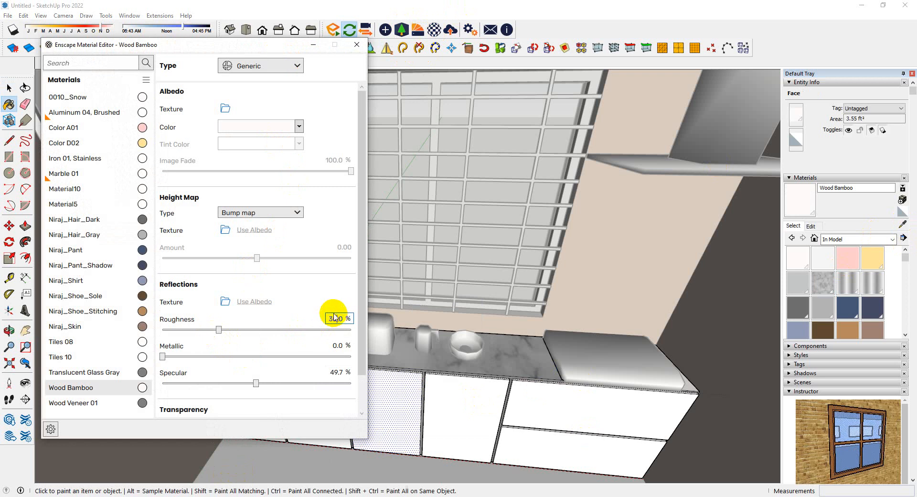
click(356, 44)
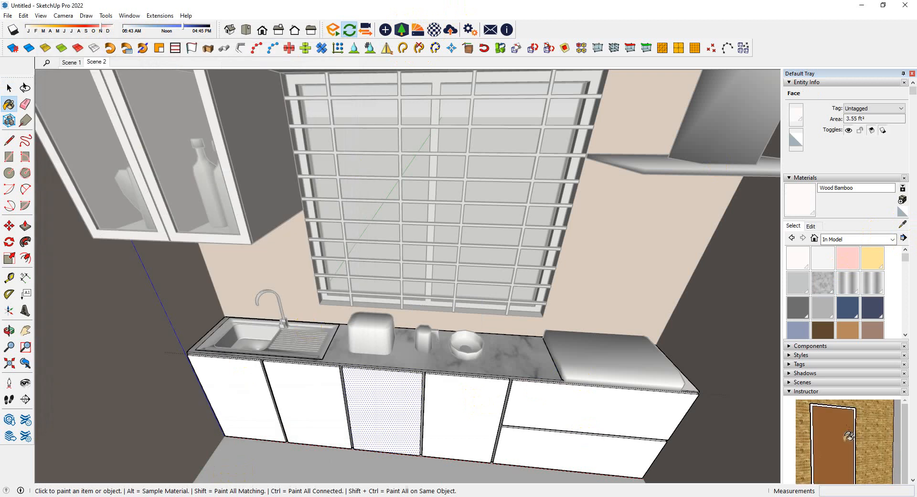
- Examine the reflections on the lower cabinet doors up close in the Enscape render
click(307, 480)
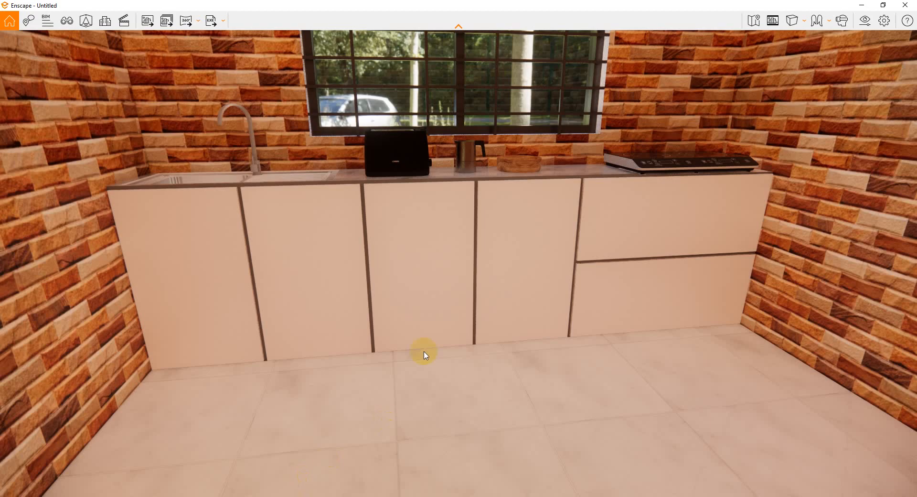
right_drag(421, 309, 421, 309)
scroll(573, 246, up, 3)
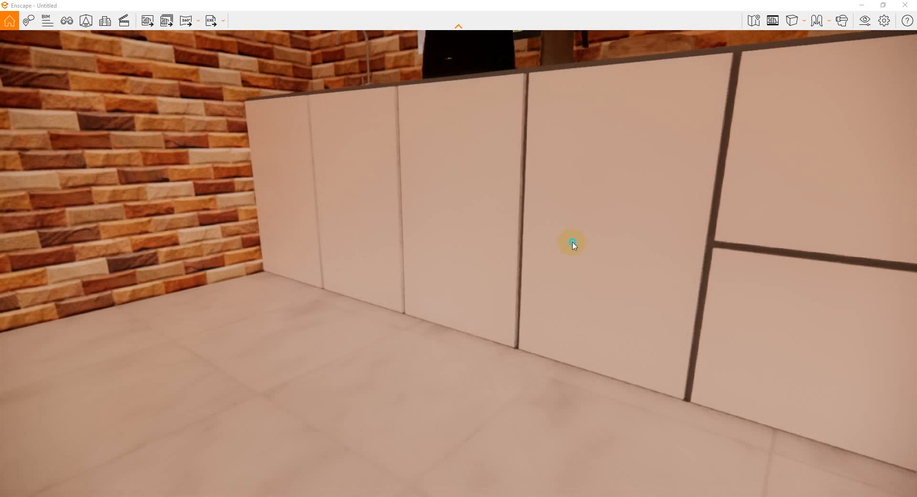
right_drag(559, 236, 589, 195)
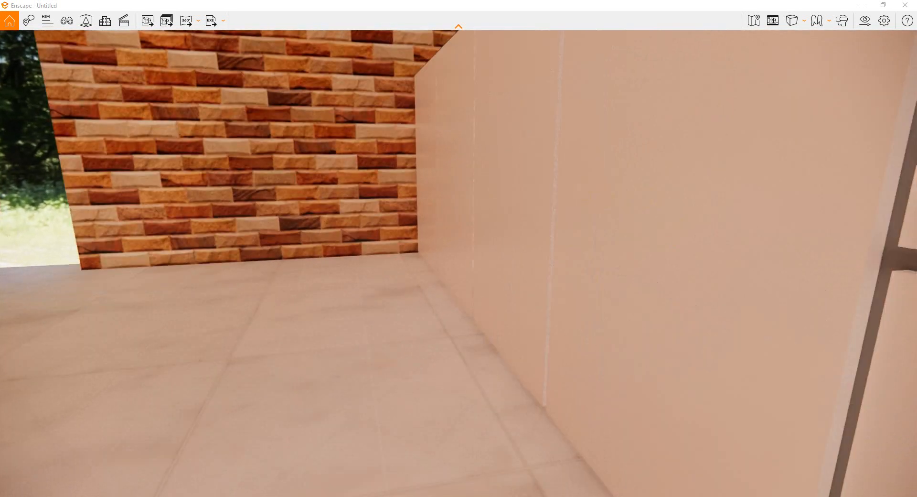
- Return to SketchUp, sample the door material Wood Bamboo again and set its roughness to 10%
click(225, 466)
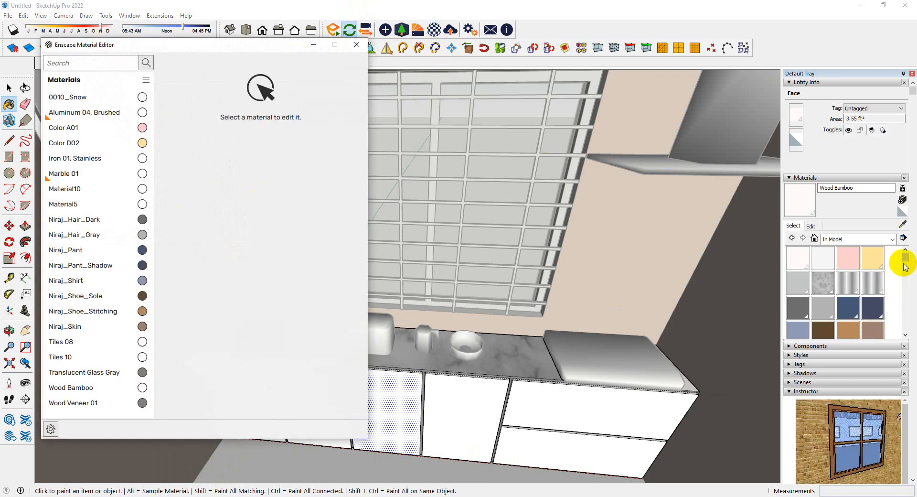
click(902, 225)
click(387, 427)
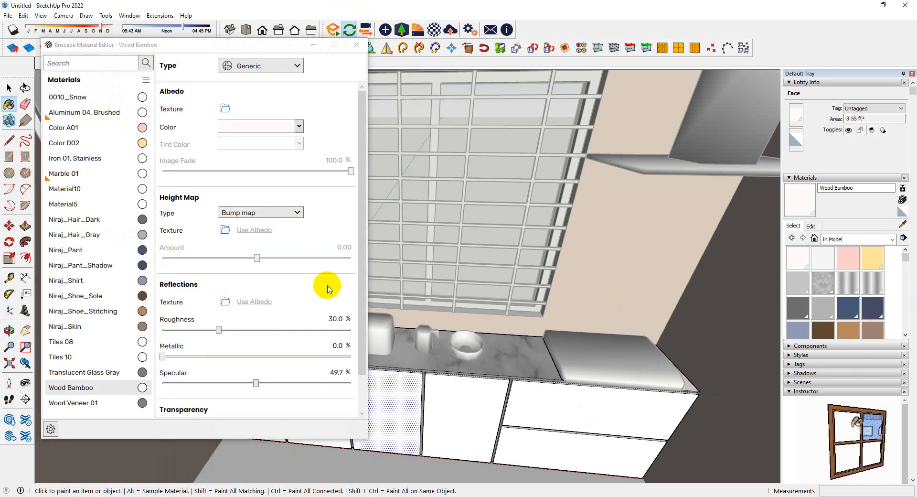
double_click(337, 318)
text(1)
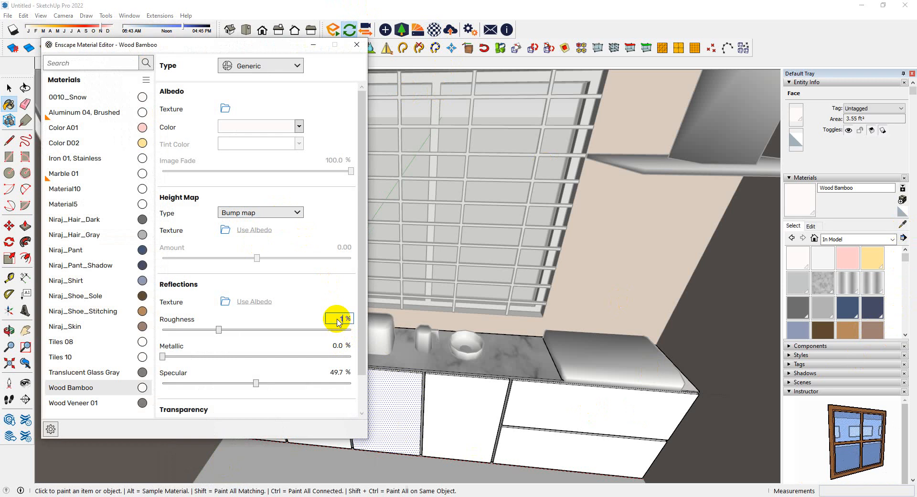
text(0)
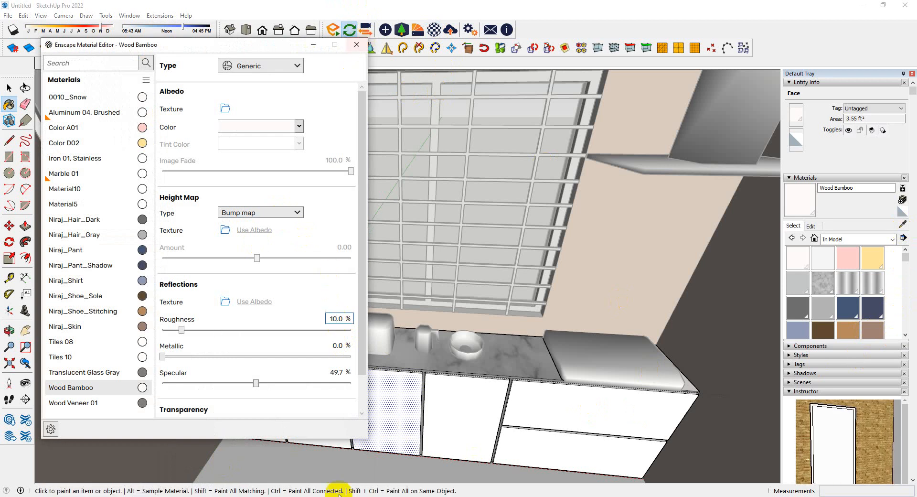
- Switch to the Enscape render and check the glossier cabinet doors from near and from farther back
click(308, 482)
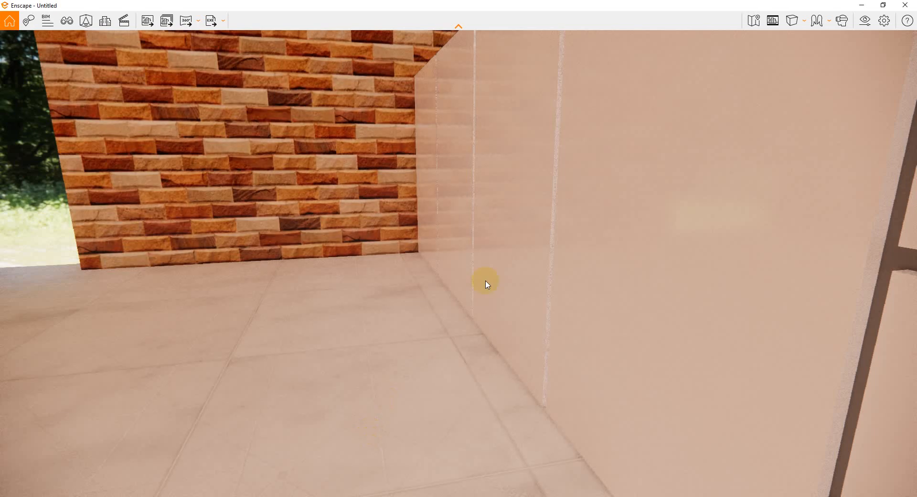
right_drag(497, 234, 497, 235)
scroll(405, 241, down, 5)
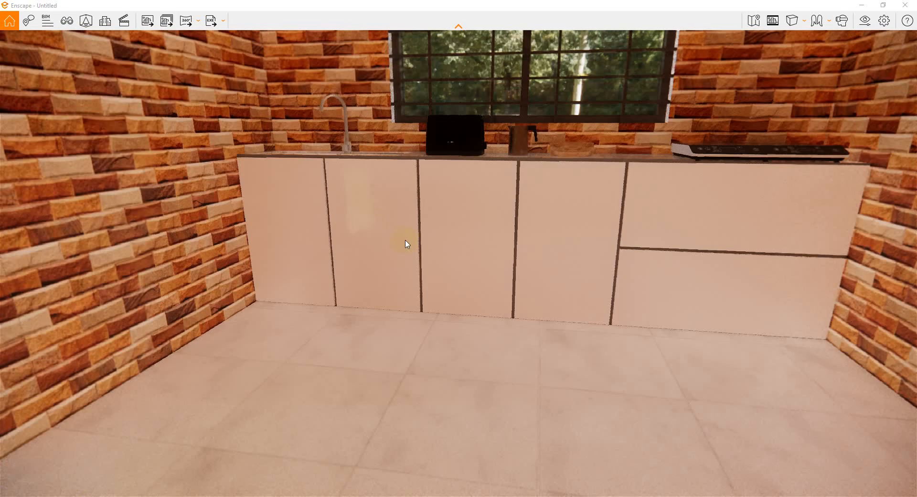
right_drag(429, 243, 428, 244)
- Switch to the Google Meet call, admit the people waiting to join, and return to the render
click(202, 467)
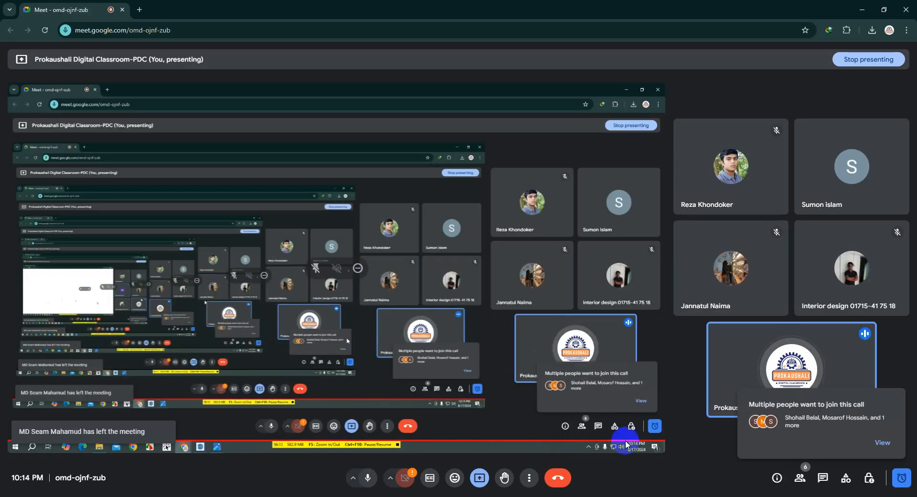
click(882, 442)
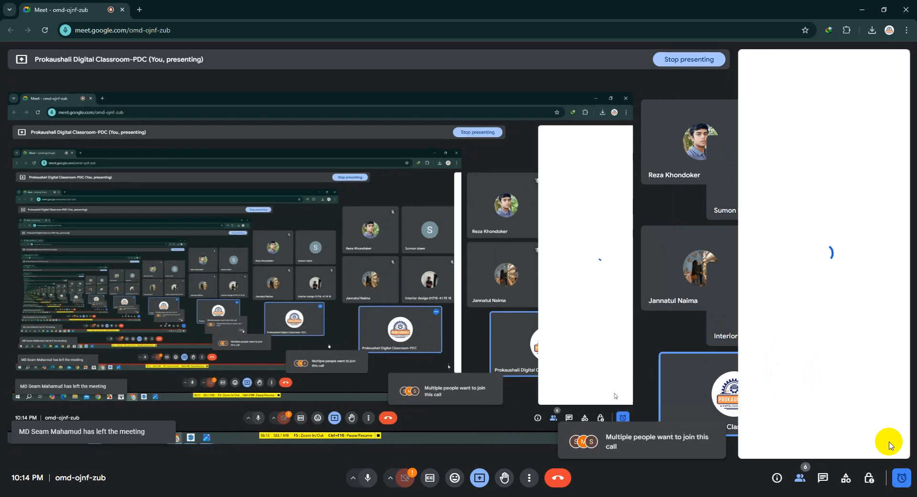
click(859, 262)
click(860, 236)
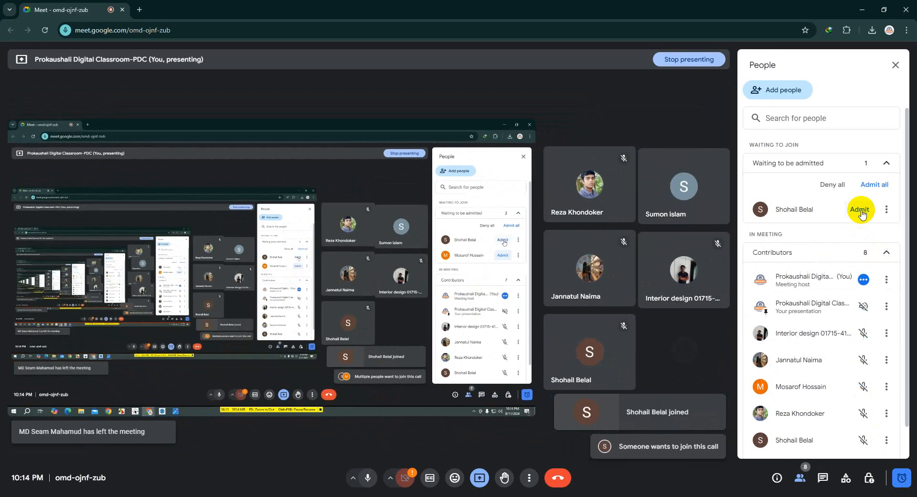
click(859, 209)
click(857, 7)
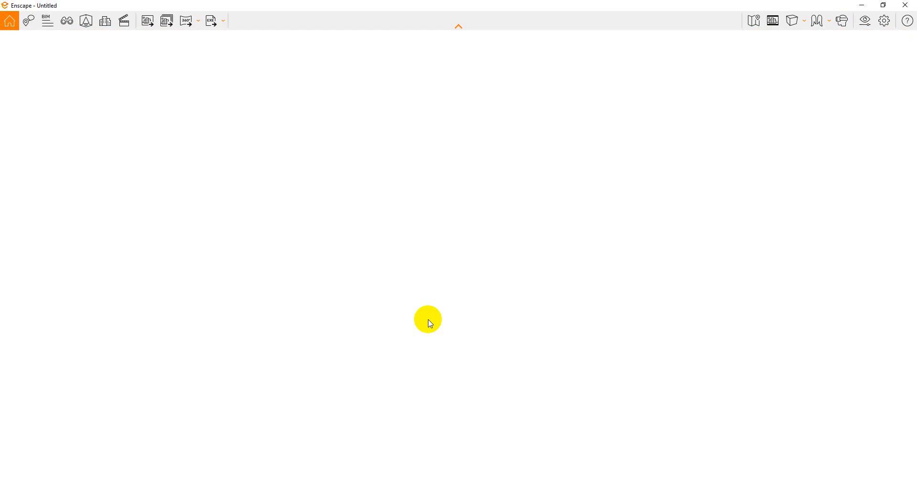
- View the lower cabinet doors closer in the render, check the material settings in SketchUp and close the Enscape render window
scroll(413, 286, up, 5)
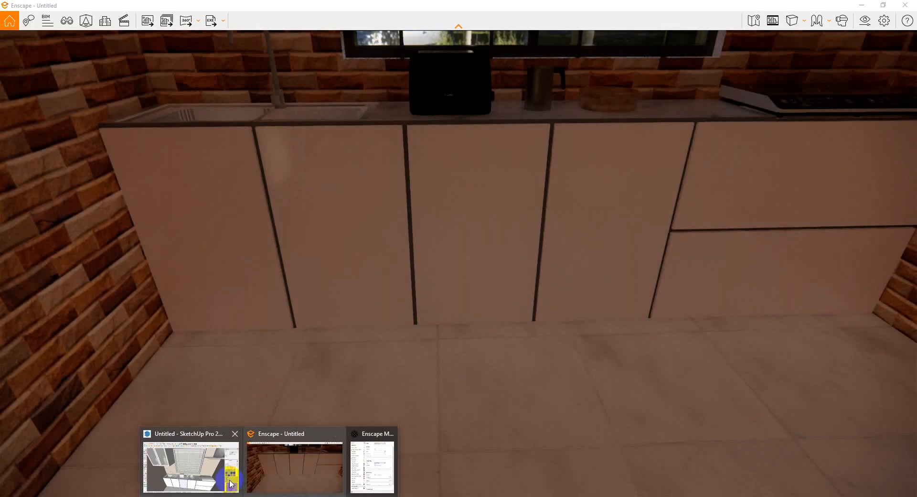
click(219, 466)
mouse_move(269, 496)
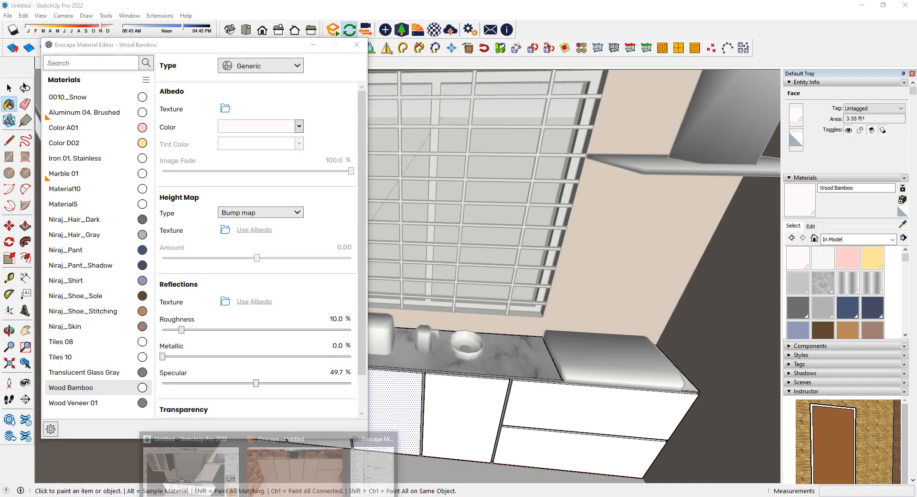
click(313, 467)
click(904, 6)
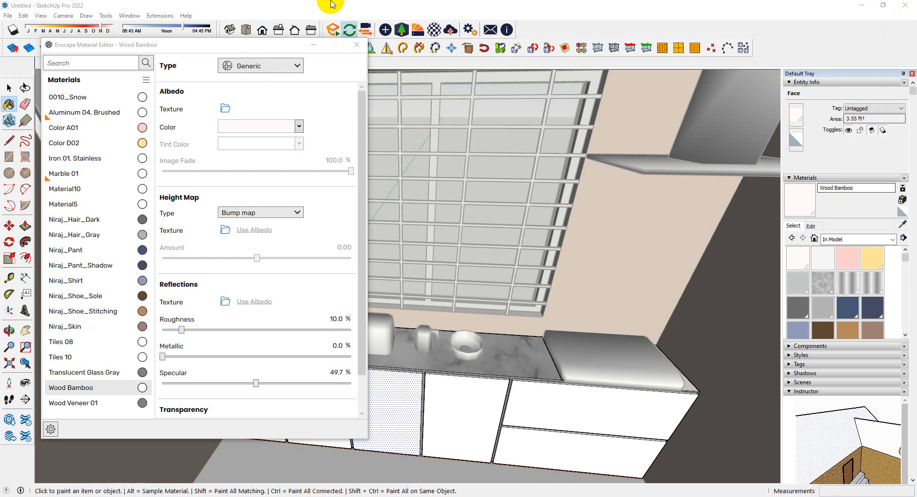
- Close the Enscape Material Editor and restore the saved Scene 2 view of the kitchen
click(356, 46)
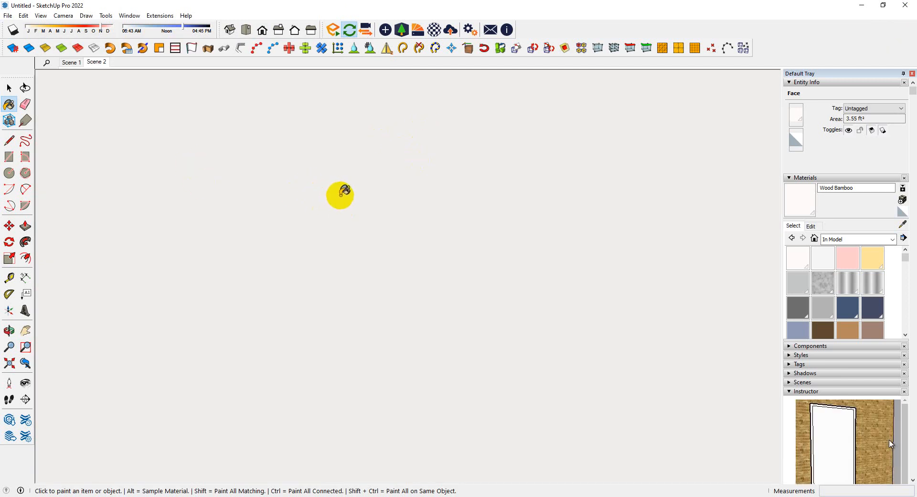
key(space)
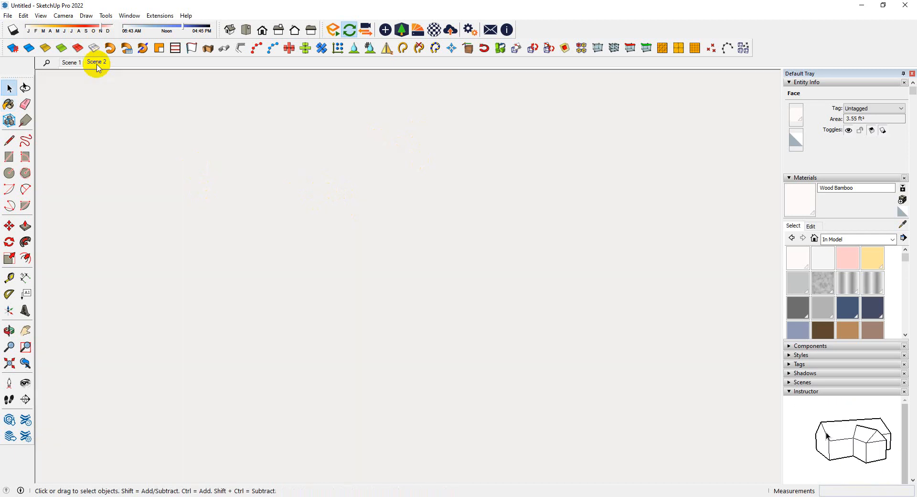
click(97, 64)
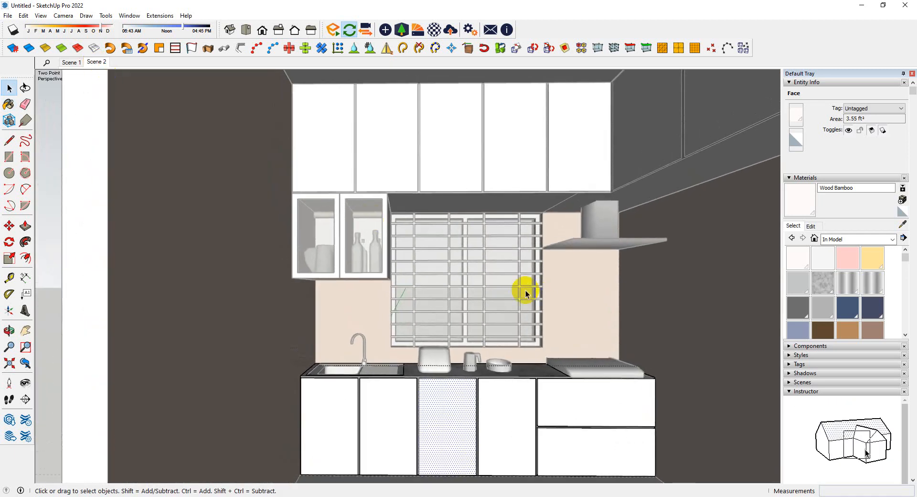
- Close the open group and draw a tall, narrow rectangle about 11 1/2" high on the lower cabinet door beside the middle gap
right_click(522, 293)
click(523, 319)
scroll(503, 437, up, 4)
middle_drag(484, 414, 440, 348)
scroll(468, 410, up, 5)
scroll(440, 348, up, 3)
scroll(410, 342, down, 5)
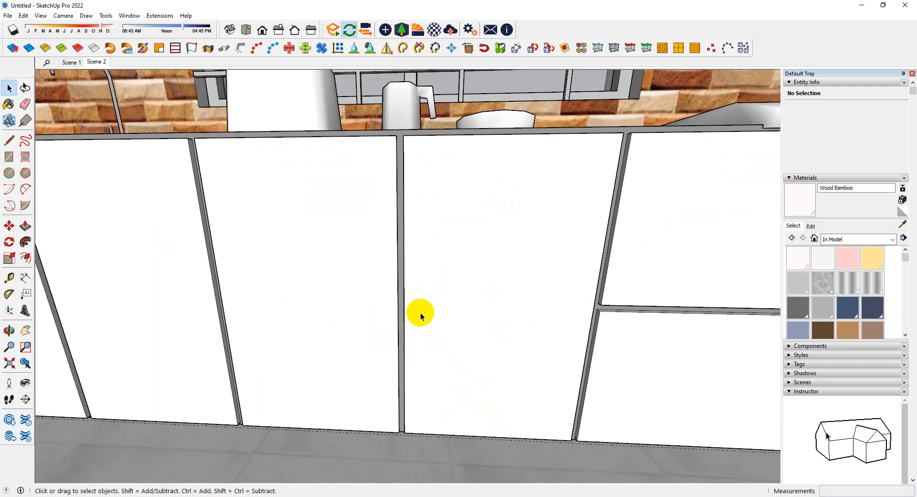
key(r)
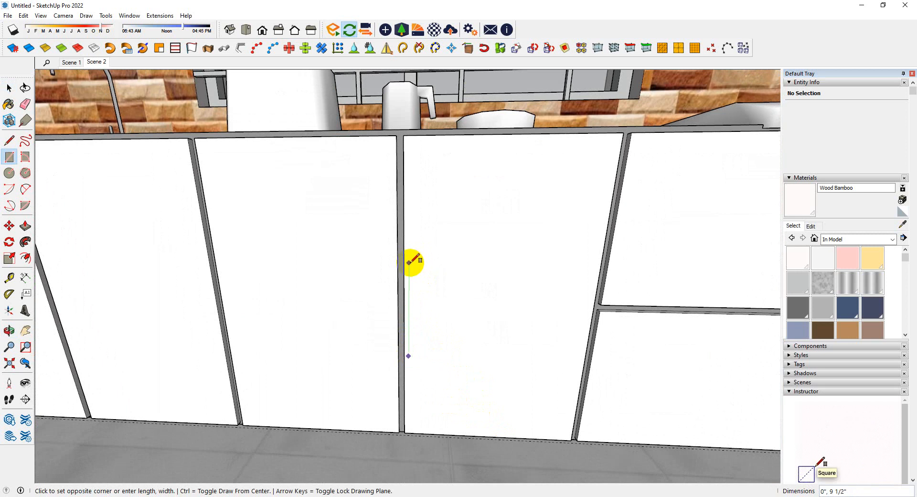
scroll(417, 262, up, 2)
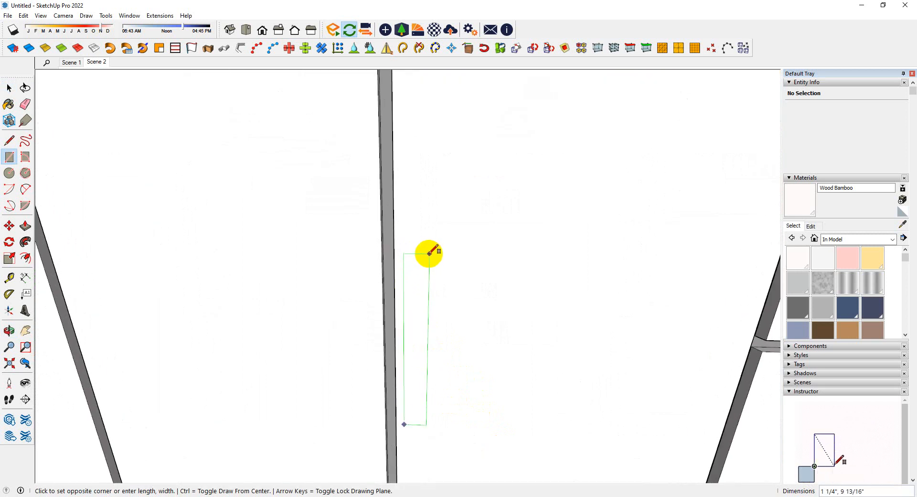
click(430, 220)
- Group the handle rectangle and open the new group for editing
middle_drag(431, 215, 415, 332)
key(space)
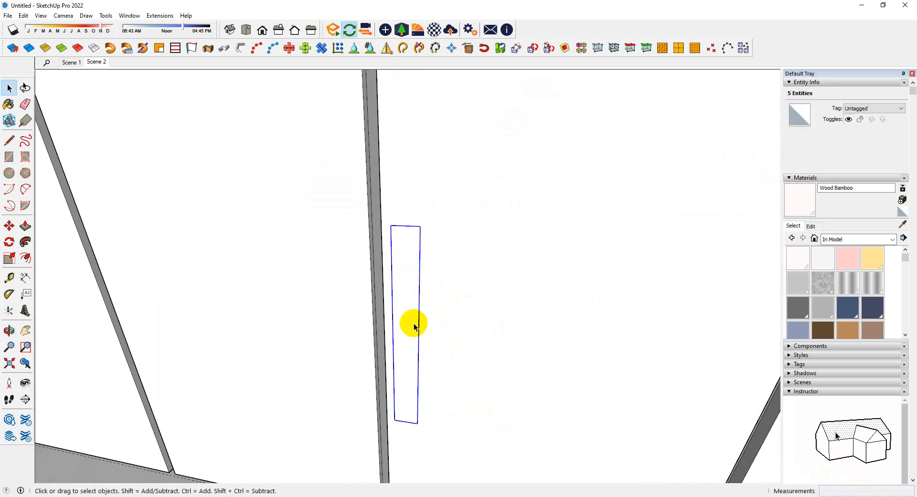
key(ctrl+g)
double_click(414, 324)
scroll(418, 333, up, 3)
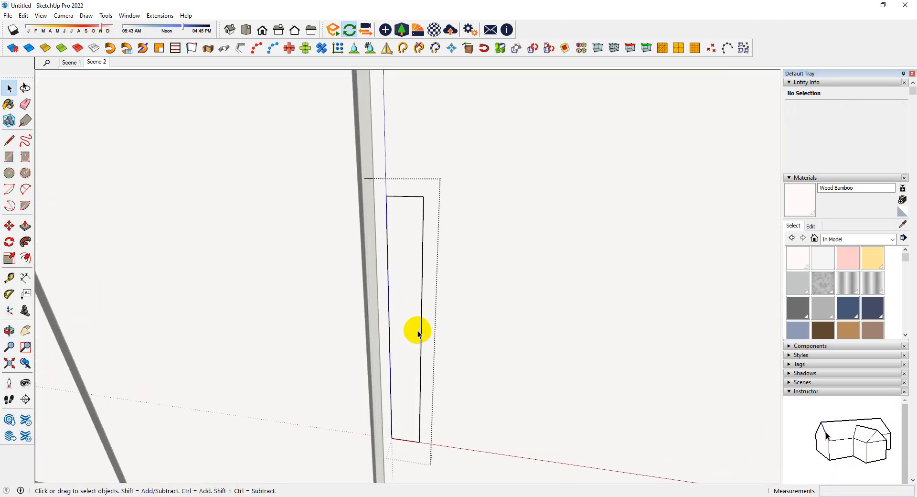
- Extrude the handle rectangle 1 1/2" out from the cabinet door
key(p)
click(418, 333)
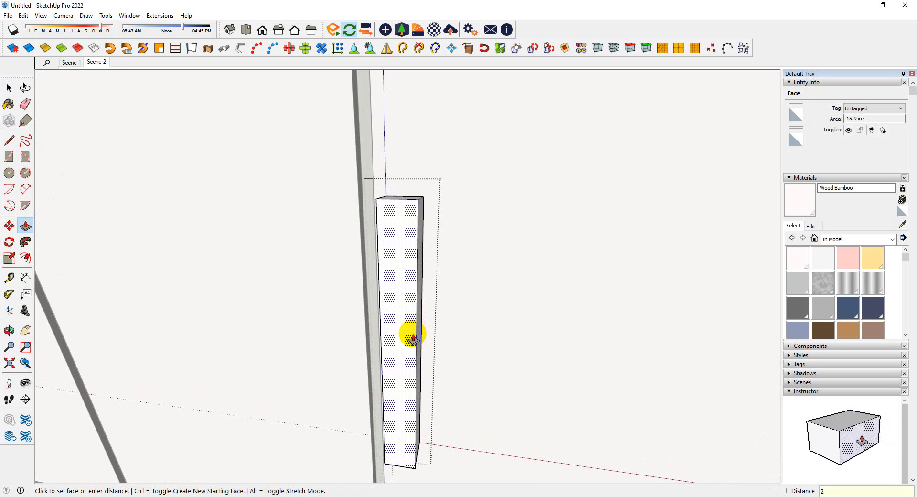
click(410, 334)
middle_drag(409, 333, 379, 296)
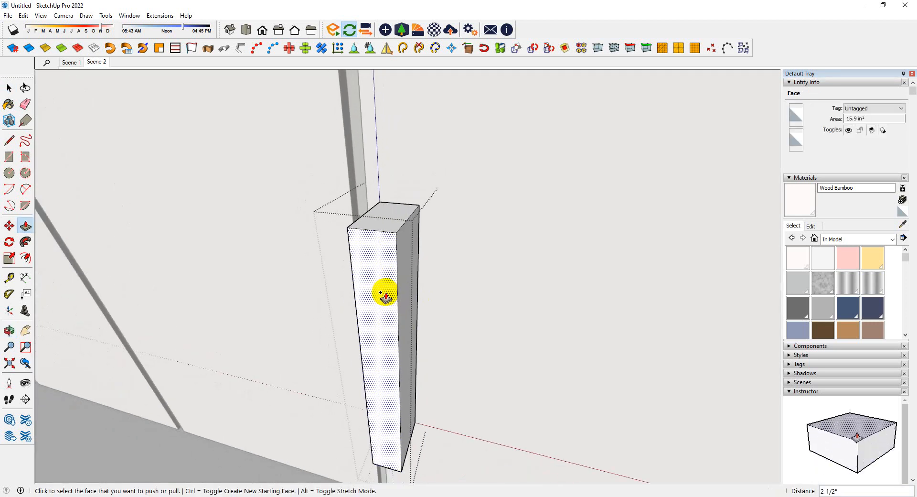
click(380, 292)
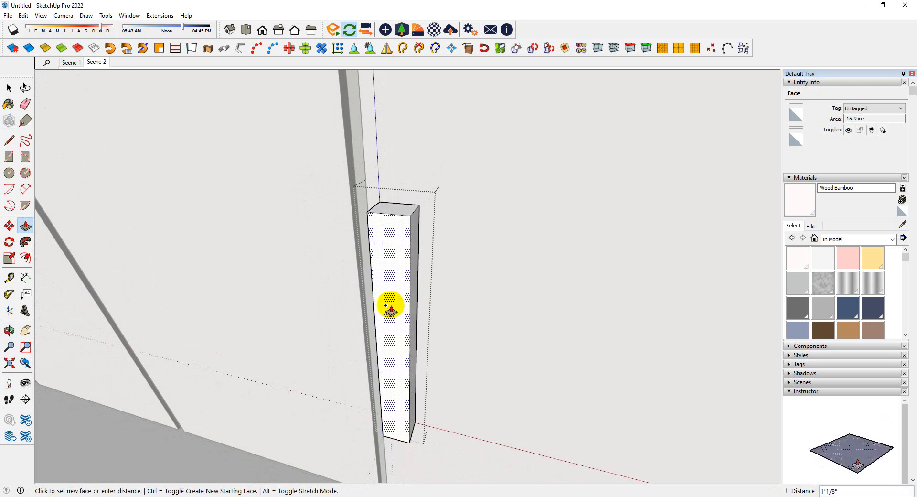
text(1 1/2)
key(Return)
- Draw two inward-bulging arcs between the corners on opposite sides of the handle block's top face
middle_drag(389, 307, 387, 261)
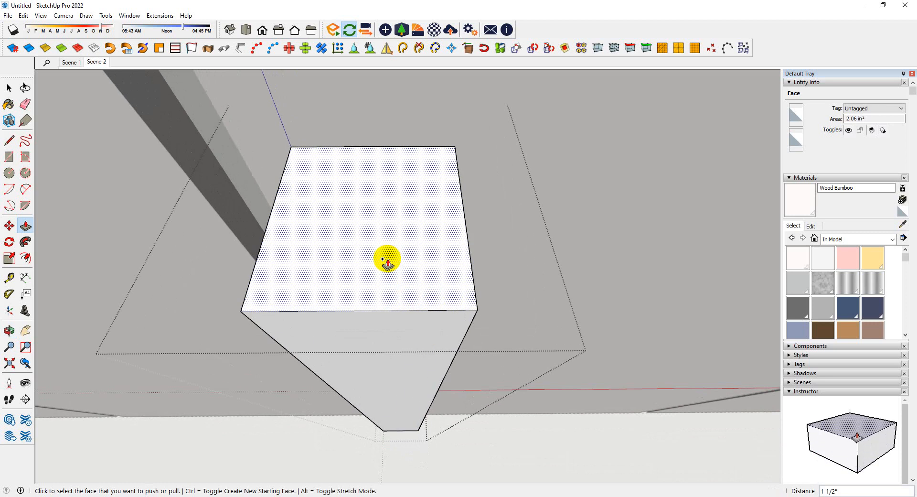
key(a)
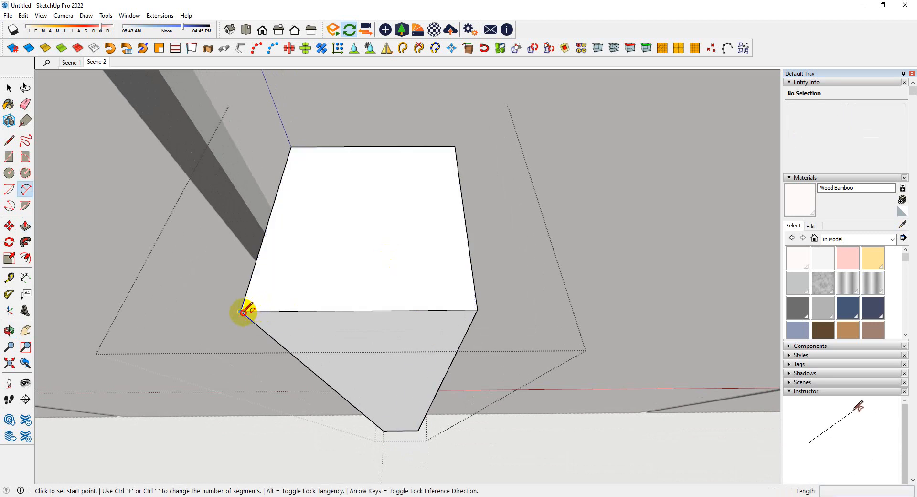
click(242, 311)
click(291, 146)
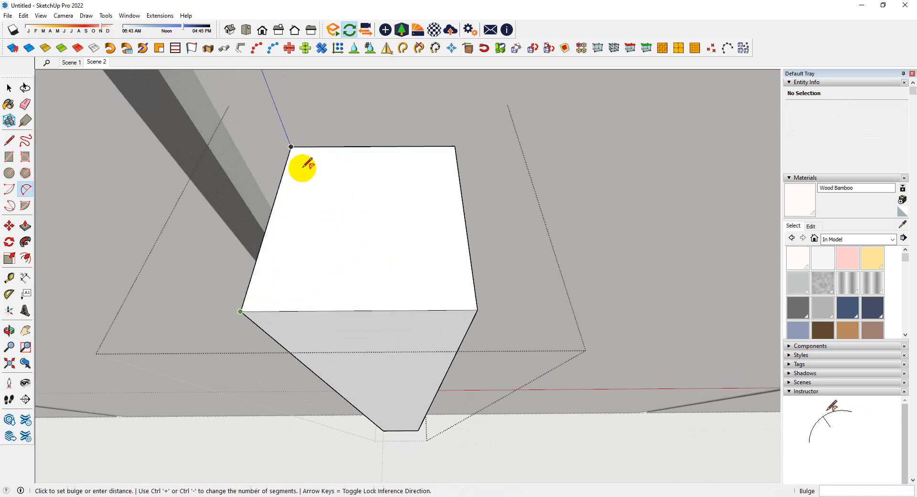
click(335, 198)
click(476, 309)
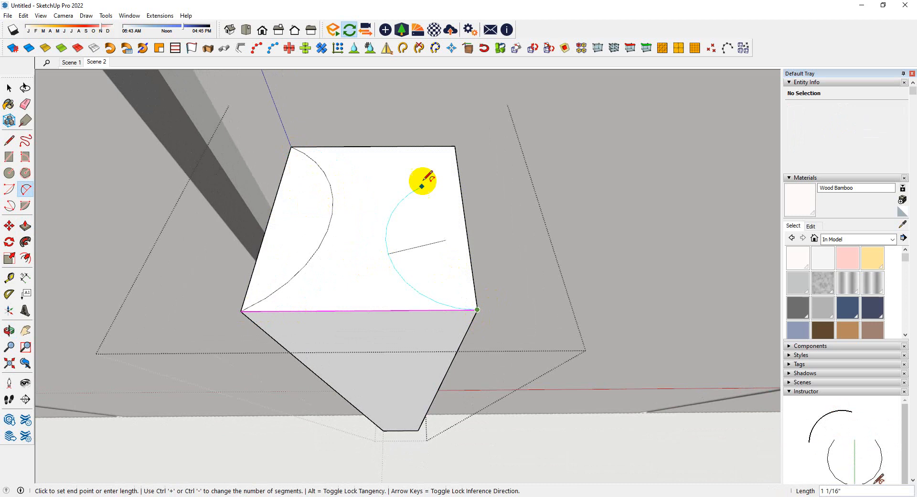
click(454, 147)
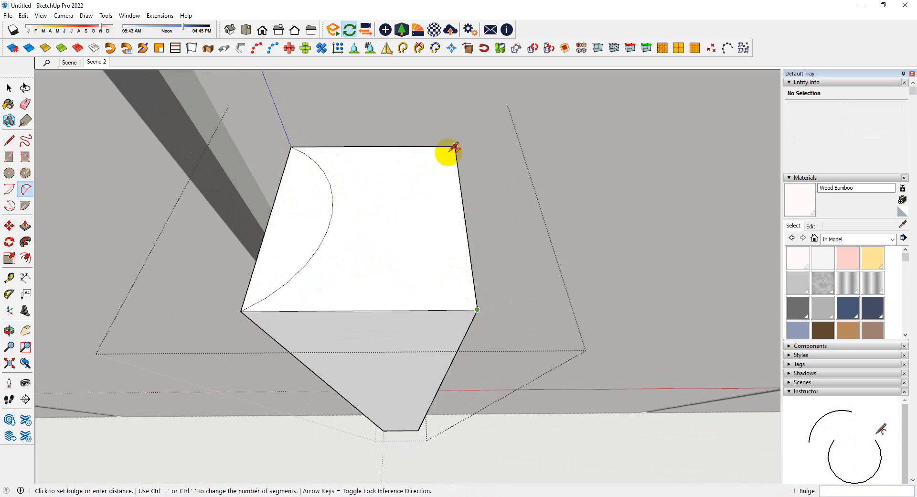
click(403, 205)
- Cut both arc segments away through the full 11 9/16" height of the handle
key(space)
key(p)
click(448, 239)
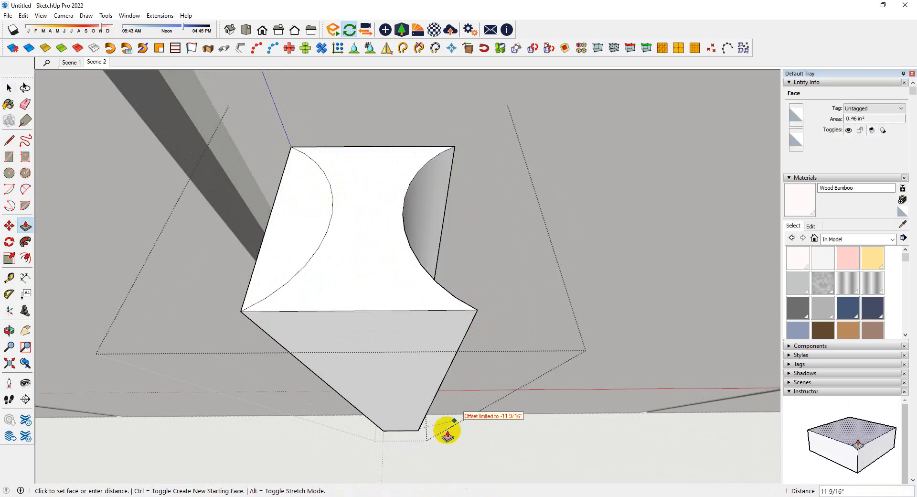
click(418, 430)
double_click(295, 256)
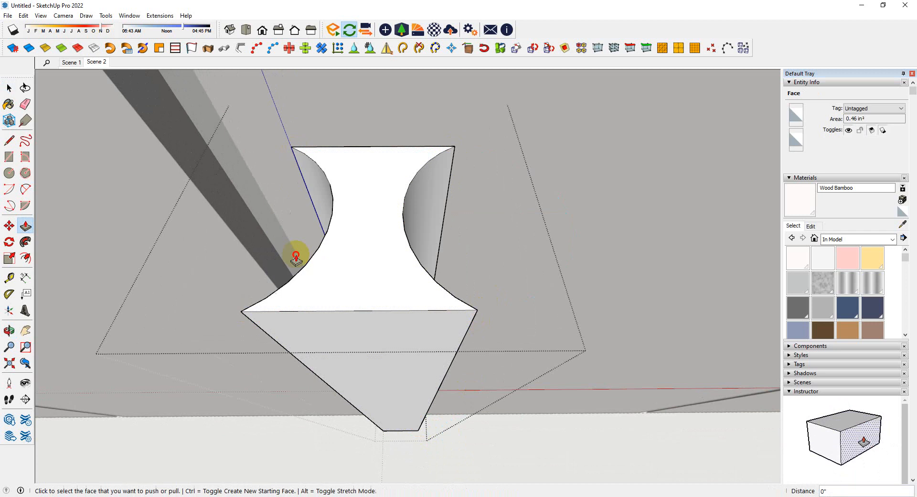
- Check the grooved handle on the cabinet door and leave its group
scroll(319, 274, down, 3)
middle_drag(314, 334, 454, 378)
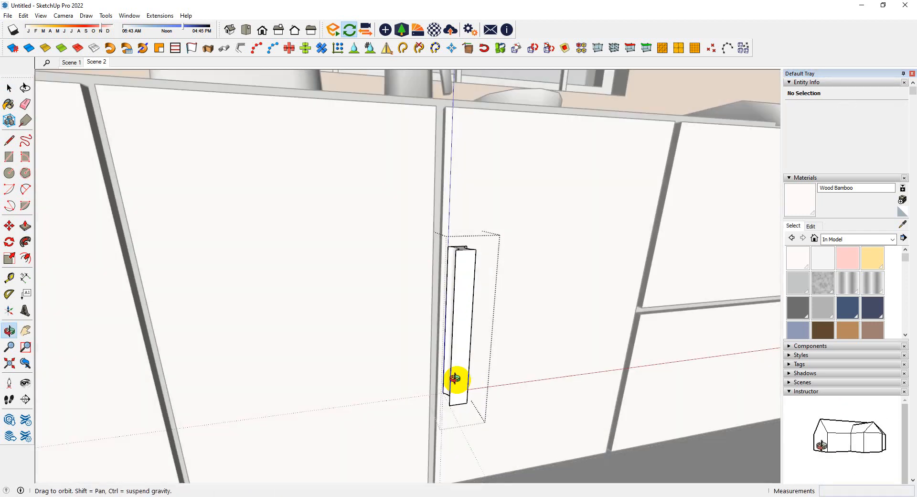
scroll(481, 355, up, 3)
scroll(481, 355, down, 3)
key(space)
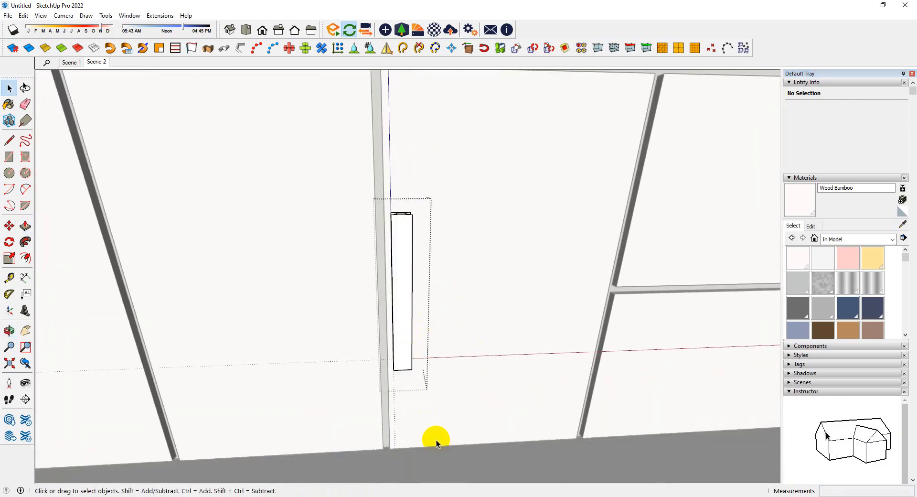
click(449, 480)
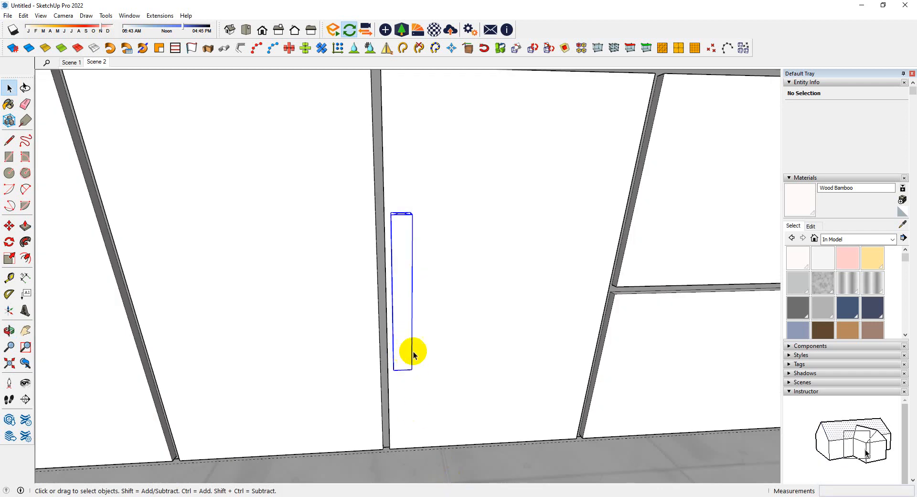
- Scale down the handle's depth so it projects less from the cabinet door
scroll(406, 335, up, 2)
key(s)
middle_drag(431, 287, 412, 315)
scroll(411, 312, up, 3)
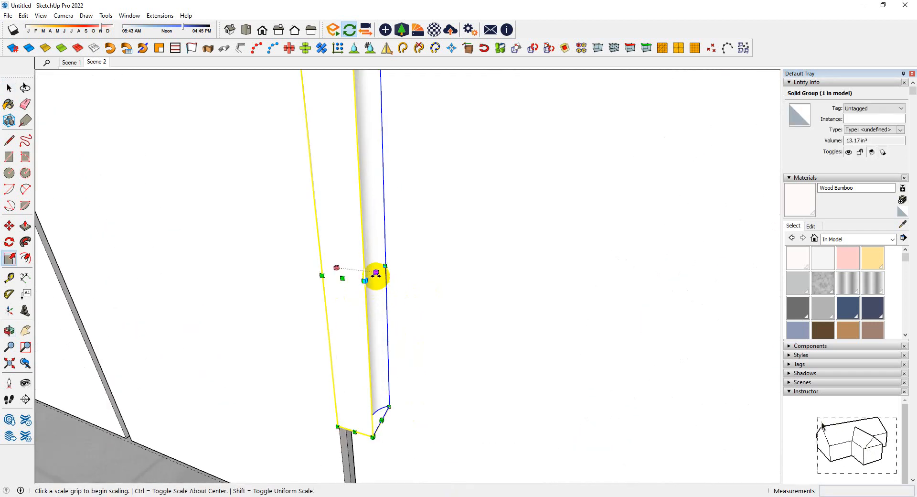
drag(375, 272, 363, 266)
middle_drag(363, 265, 422, 217)
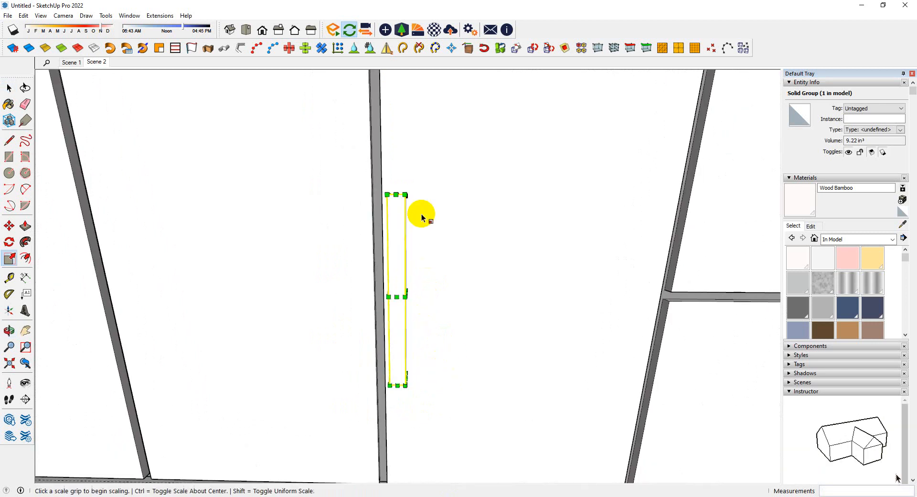
- Scale the handle's height to 0.81 from its top end
scroll(420, 268, down, 5)
middle_drag(423, 339, 429, 305)
scroll(419, 283, up, 3)
middle_drag(414, 205, 409, 257)
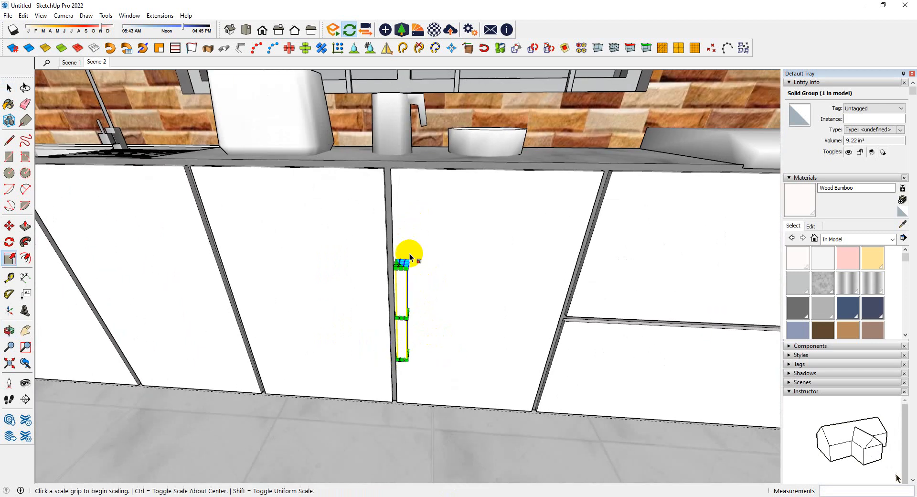
scroll(410, 257, up, 4)
drag(396, 271, 394, 319)
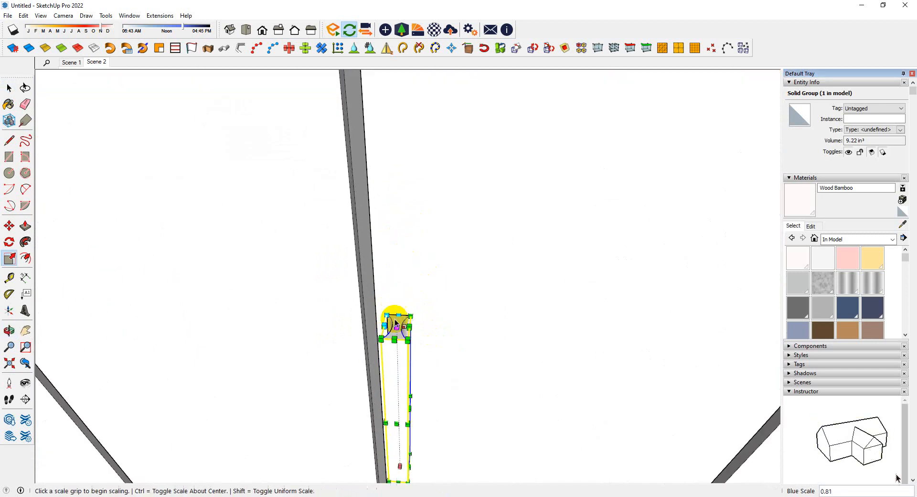
scroll(394, 319, down, 4)
middle_drag(419, 425, 423, 241)
scroll(423, 242, down, 2)
middle_drag(443, 372, 449, 424)
scroll(449, 426, up, 3)
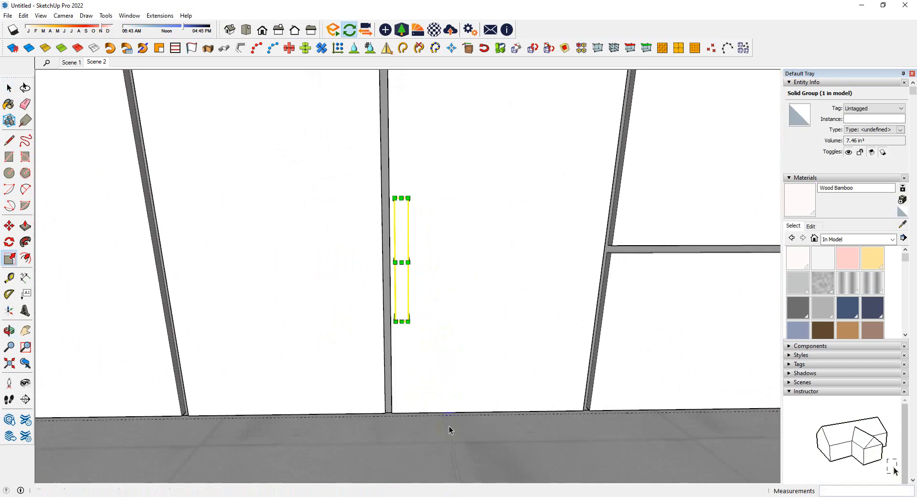
- Copy the handle horizontally across the gap onto the neighbouring lower cabinet door
key(space)
middle_drag(422, 359, 411, 391)
scroll(397, 296, up, 3)
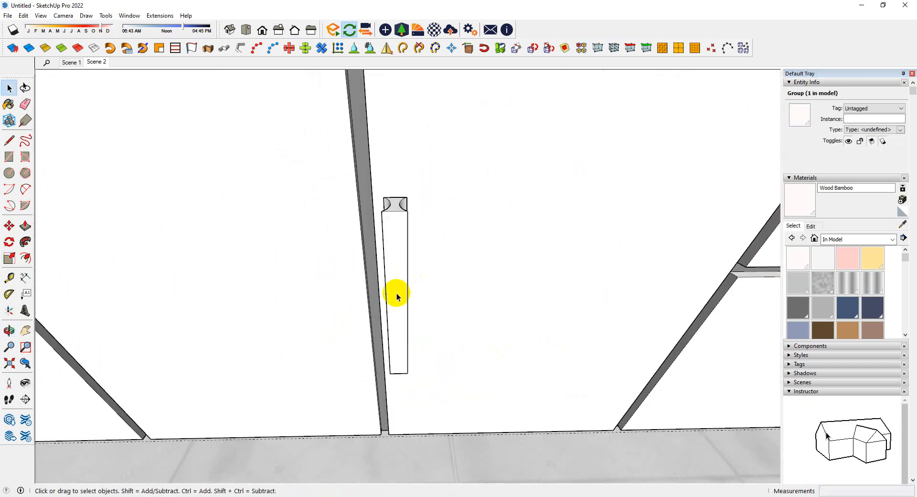
scroll(414, 295, up, 1)
middle_drag(413, 295, 399, 294)
click(399, 293)
scroll(410, 241, down, 3)
middle_drag(411, 242, 444, 281)
scroll(387, 362, up, 3)
key(m)
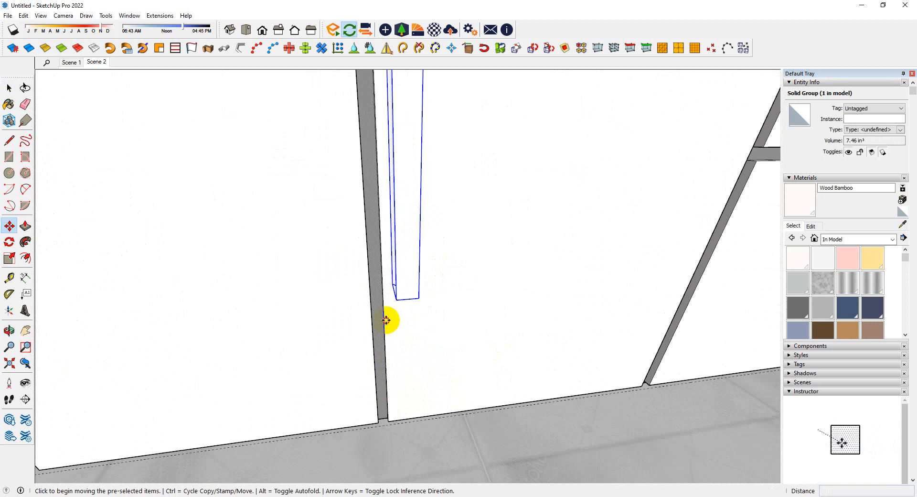
click(386, 320)
key(ctrl)
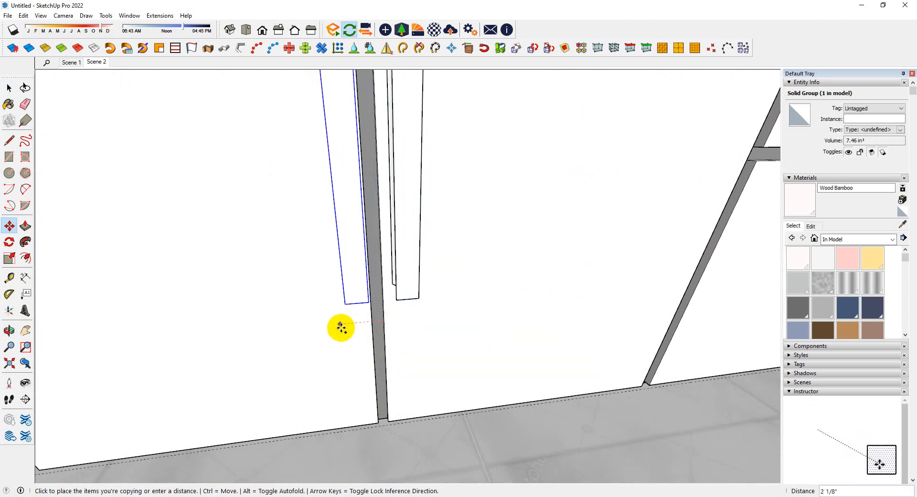
click(331, 328)
- Restore the saved Scene 2 view to look at the pair of handles on the lower doors
scroll(266, 329, down, 3)
middle_drag(316, 341, 354, 269)
scroll(404, 337, down, 4)
scroll(354, 269, up, 3)
scroll(467, 295, down, 5)
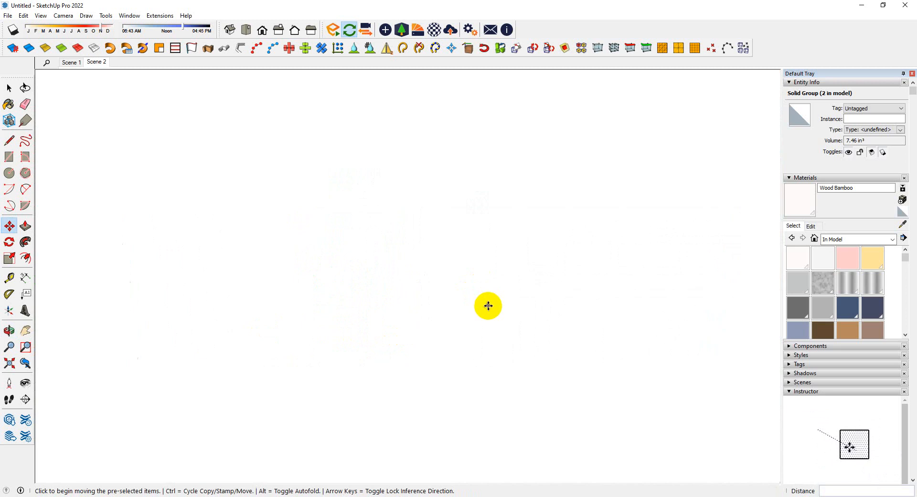
middle_drag(487, 306, 462, 336)
key(space)
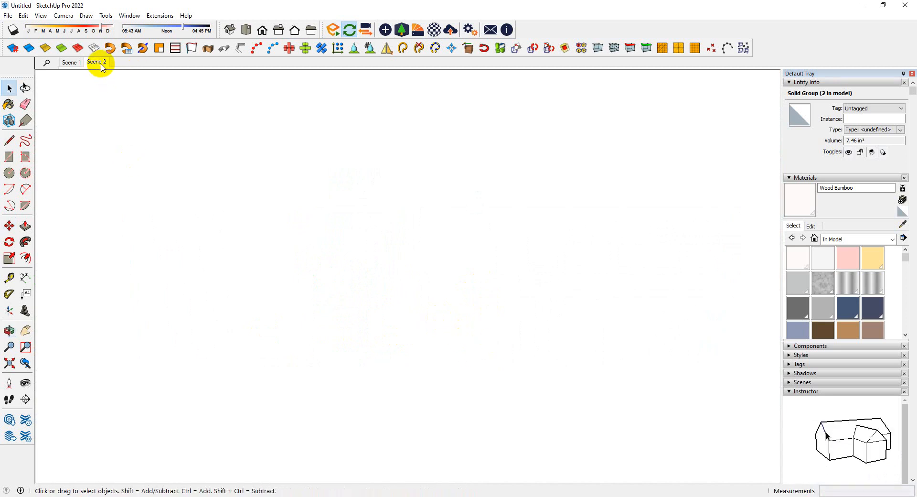
click(101, 66)
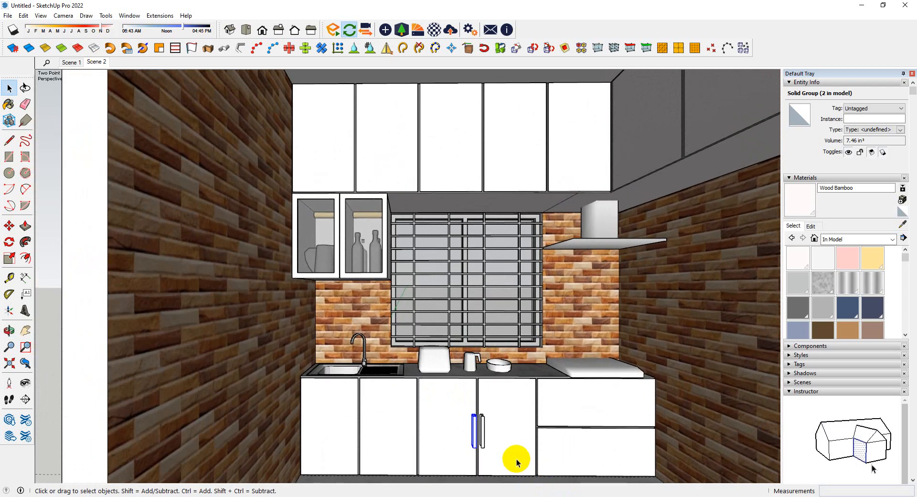
- Select both door handles and scale down their height together
click(513, 390)
scroll(482, 446, up, 5)
click(484, 421)
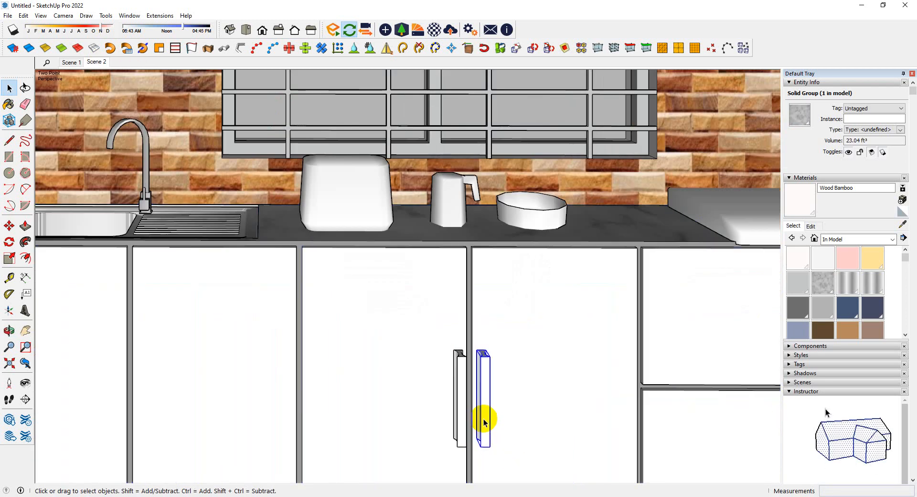
ctrl+click(458, 409)
scroll(491, 403, up, 6)
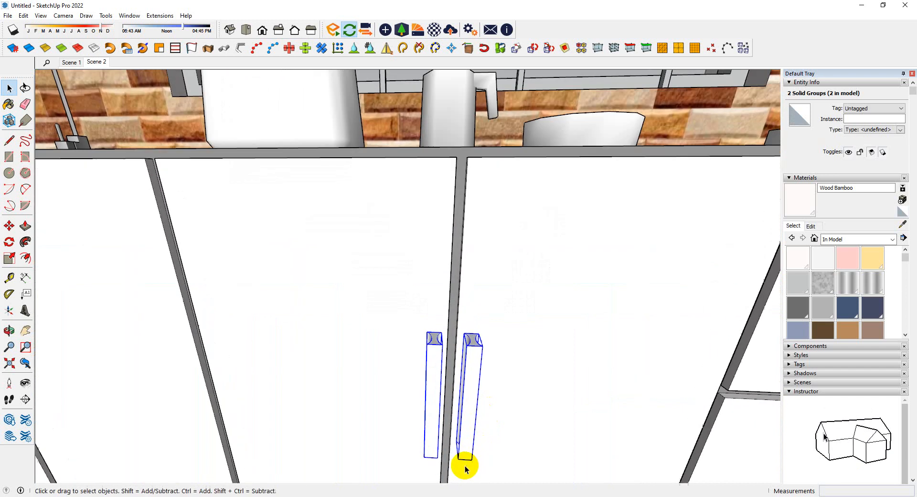
key(s)
drag(449, 266, 446, 287)
- Scale the pair of handles slightly narrower and check them against the lower cabinets
middle_drag(498, 391, 471, 398)
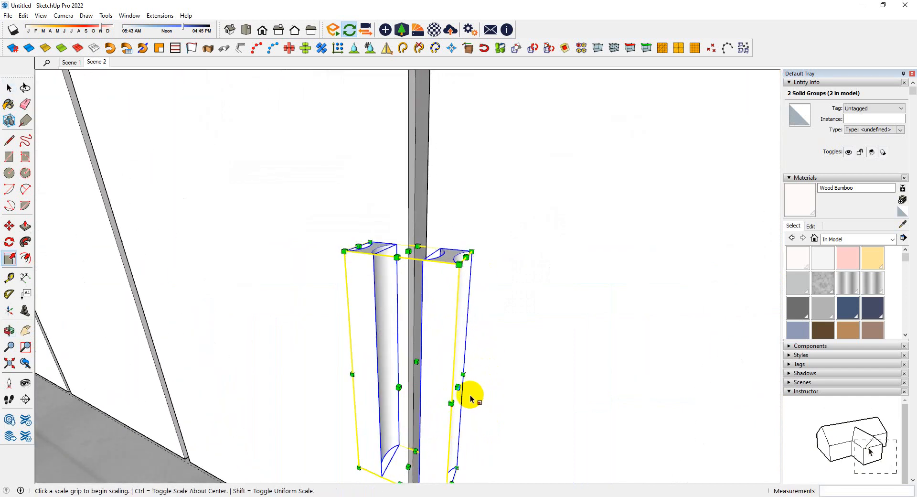
drag(457, 387, 449, 381)
scroll(497, 321, down, 3)
middle_drag(497, 321, 446, 328)
scroll(454, 328, down, 3)
scroll(459, 331, down, 1)
scroll(455, 376, up, 1)
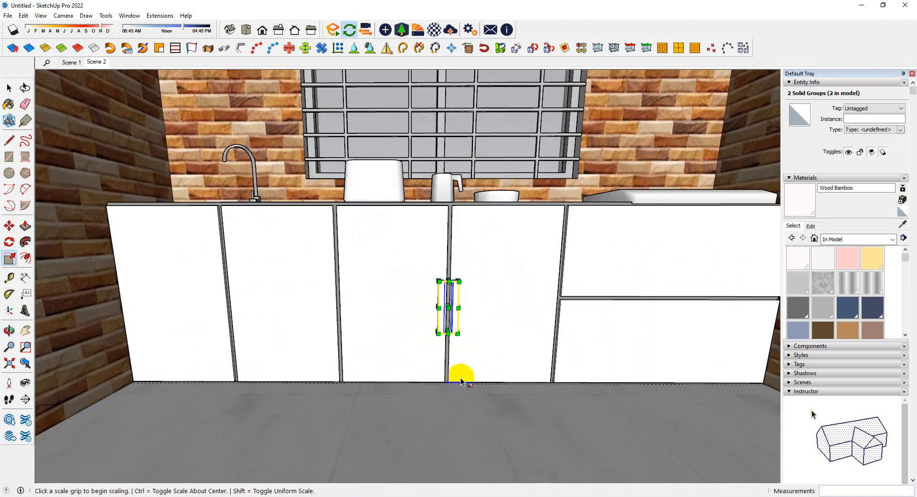
- Reselect both door handles and start scaling them again
key(space)
click(450, 420)
middle_drag(451, 419, 494, 341)
scroll(436, 273, up, 1)
scroll(494, 293, down, 3)
scroll(471, 279, up, 4)
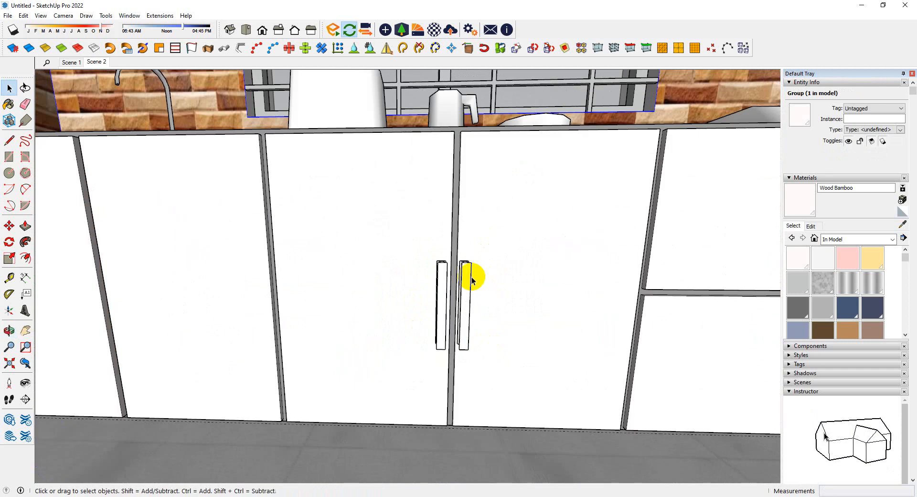
ctrl+click(444, 302)
scroll(459, 355, down, 2)
scroll(466, 294, up, 4)
key(s)
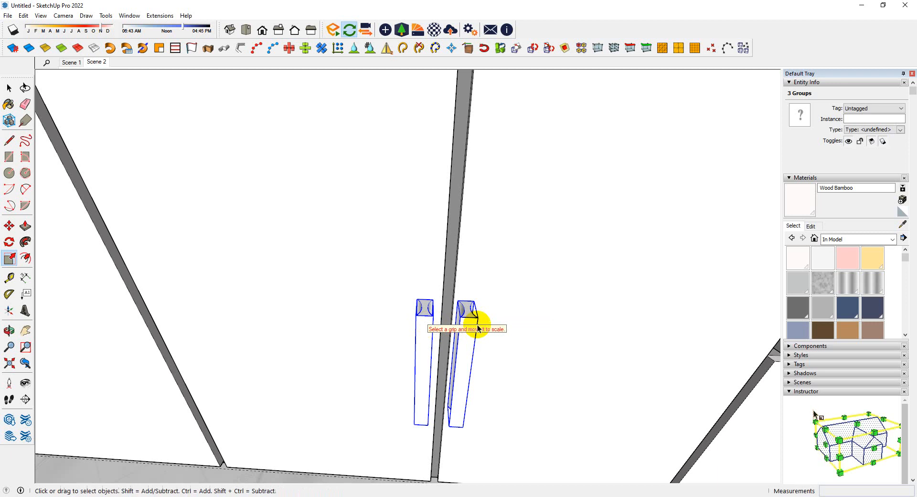
- Scale the two vertical cabinet door handles together to 0.80 of their height along the blue axis
click(467, 313)
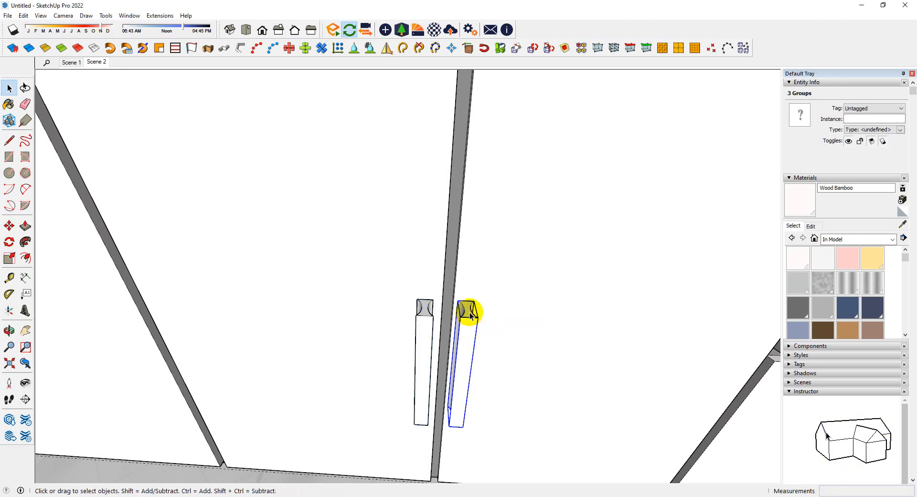
ctrl+click(426, 327)
click(446, 307)
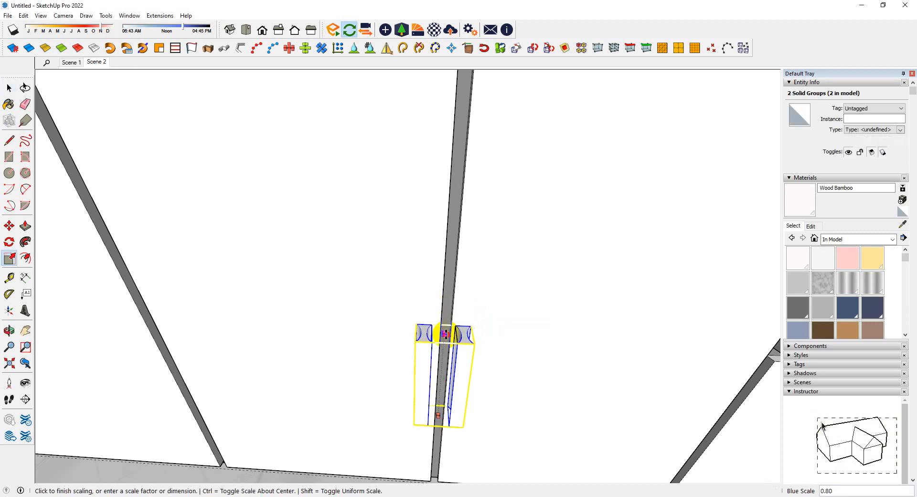
click(445, 333)
middle_drag(483, 378, 450, 341)
scroll(458, 277, down, 5)
scroll(474, 364, up, 2)
scroll(475, 364, down, 5)
scroll(450, 333, up, 4)
key(space)
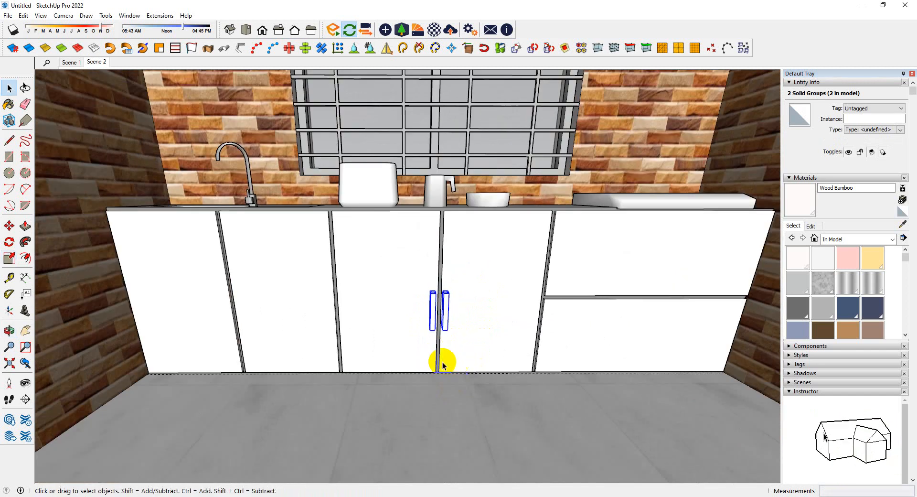
- Copy the pair of handles from the third and fourth doors to the joint between the first and second lower cabinet doors
scroll(442, 365, up, 2)
key(m)
key(ctrl)
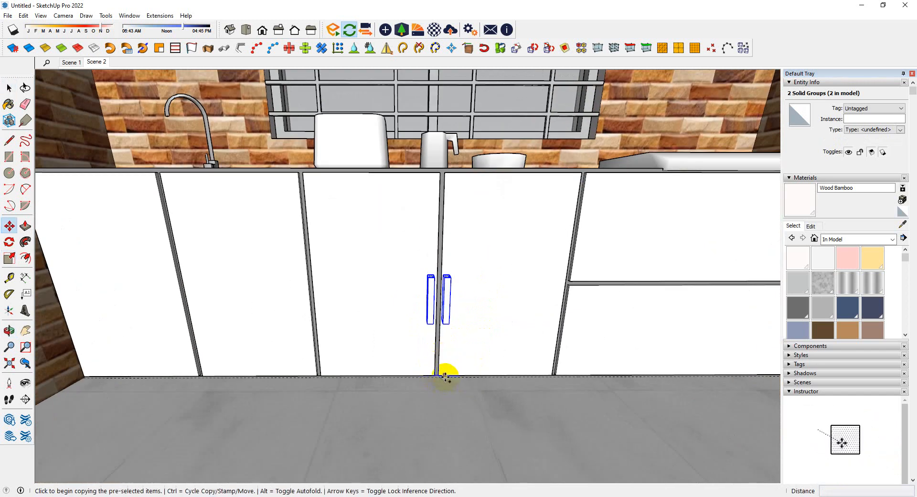
click(439, 375)
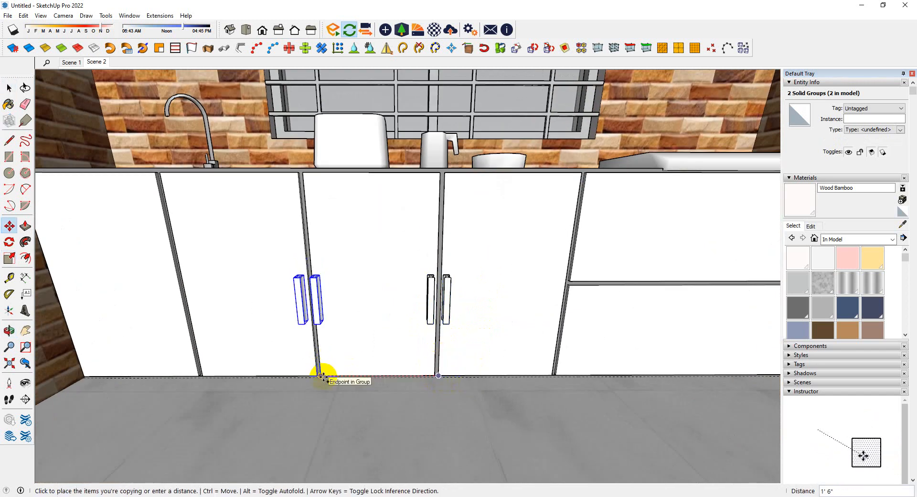
click(199, 374)
scroll(389, 321, down, 5)
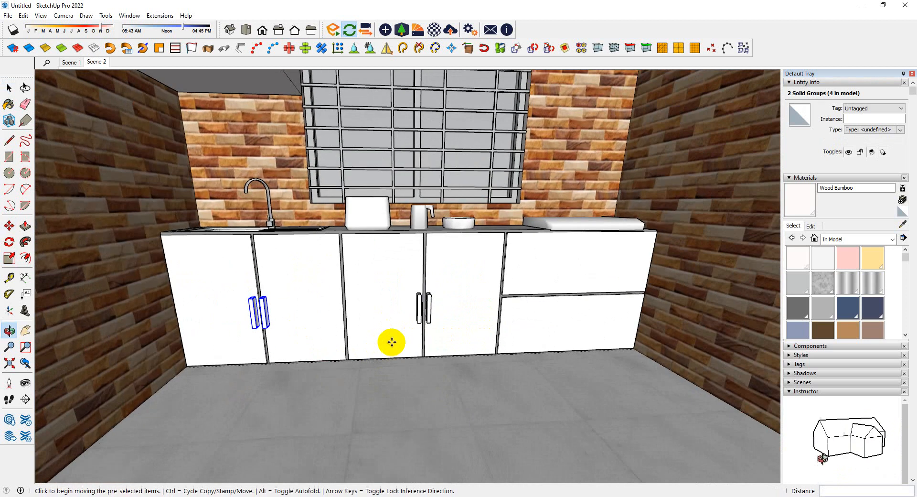
scroll(391, 342, up, 2)
scroll(344, 313, down, 3)
scroll(388, 334, up, 2)
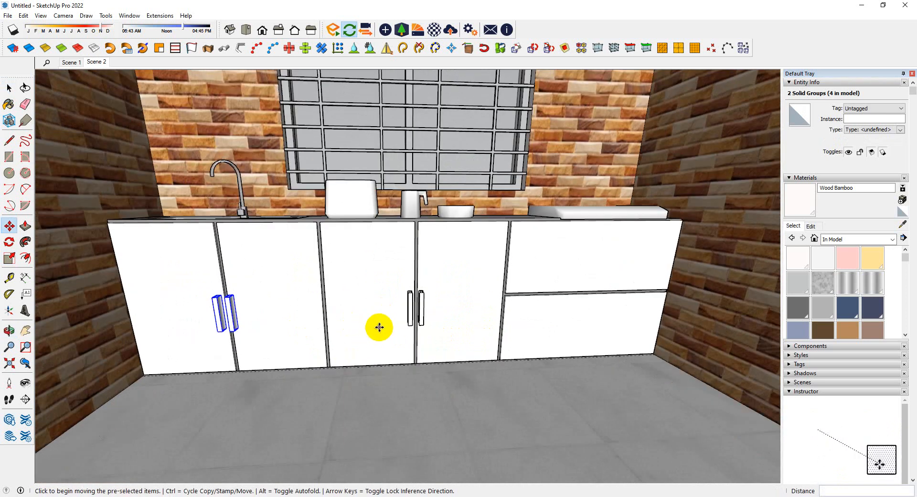
- Delete the copied handle on the second door, keeping the one on the first door
key(space)
scroll(215, 315, up, 2)
scroll(369, 337, down, 3)
scroll(244, 324, up, 3)
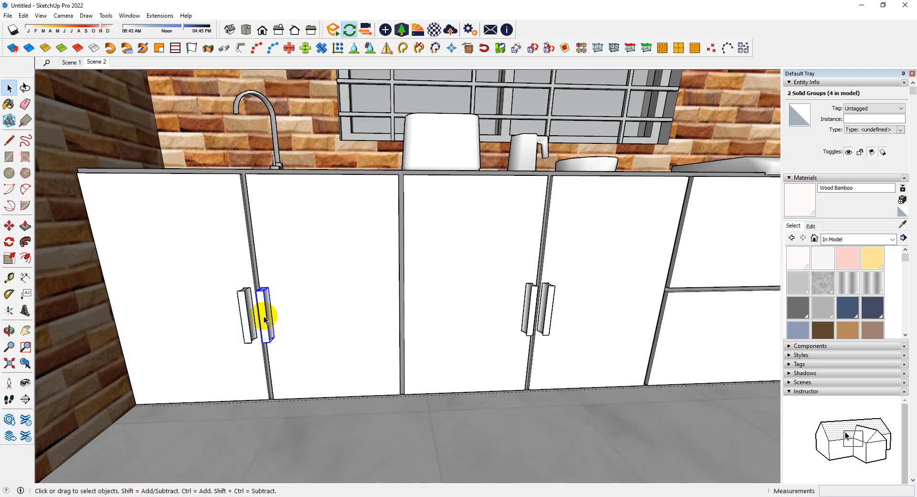
key(Delete)
- Move the original pair of handles to the joint between the second and third lower cabinet doors
scroll(616, 329, up, 2)
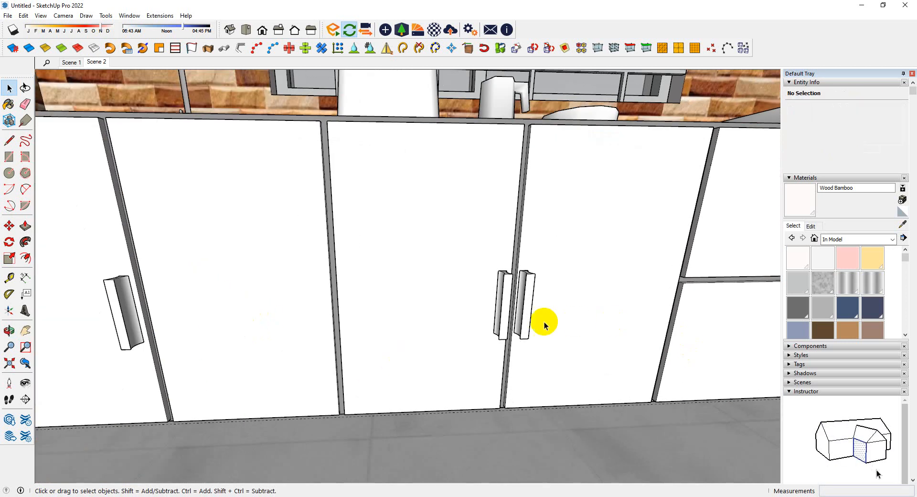
ctrl+click(508, 321)
key(m)
click(511, 350)
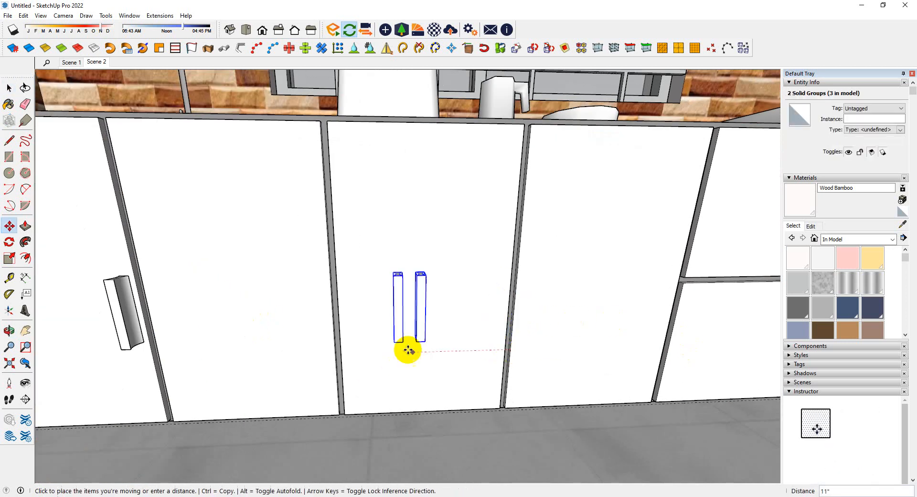
click(343, 352)
scroll(432, 337, down, 3)
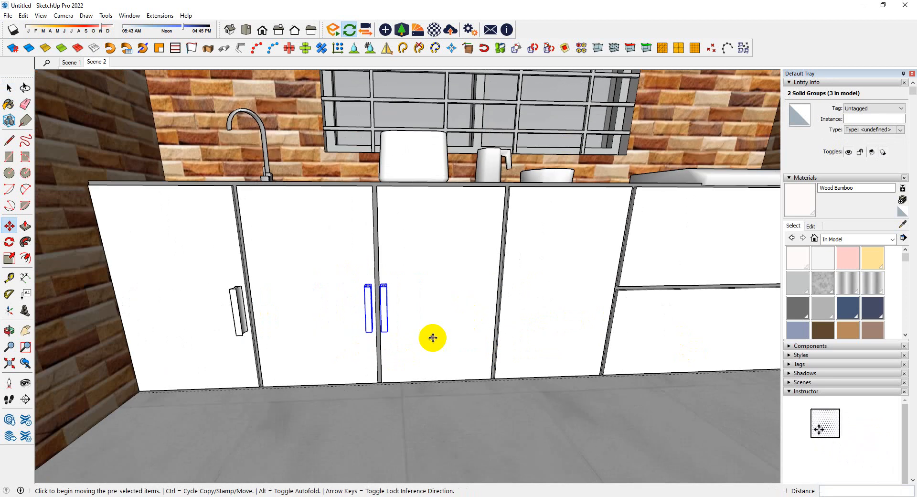
- Copy the third door's handle 1' 6" along the red axis onto the fourth door
scroll(364, 334, up, 3)
key(space)
click(381, 342)
key(m)
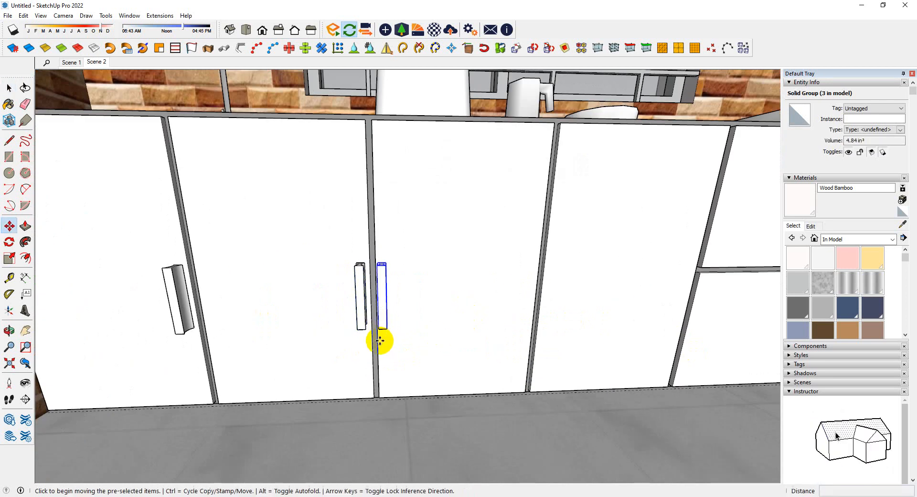
key(ctrl)
click(376, 341)
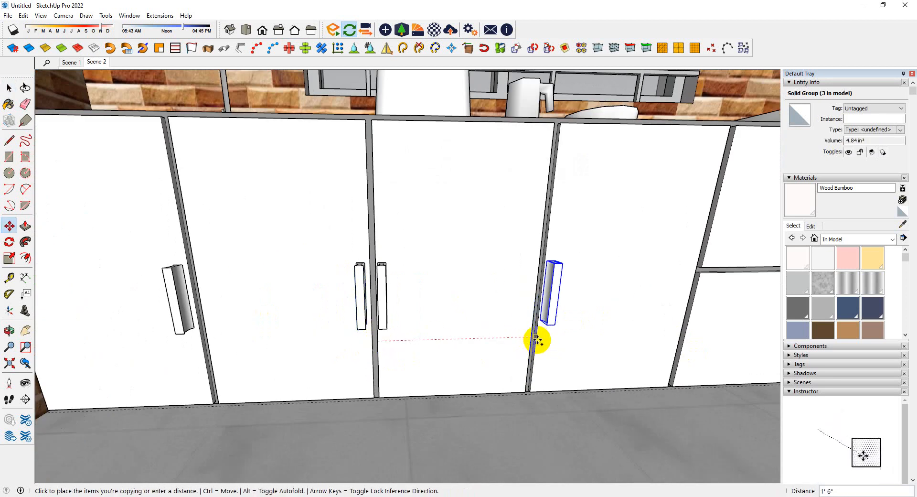
click(537, 339)
scroll(537, 338, down, 5)
middle_drag(492, 316, 538, 342)
- Copy the fourth door's handle 2' 9" sideways onto the drawer fronts
click(361, 312)
middle_drag(361, 312, 716, 281)
scroll(606, 287, up, 1)
scroll(428, 317, up, 1)
scroll(241, 326, up, 3)
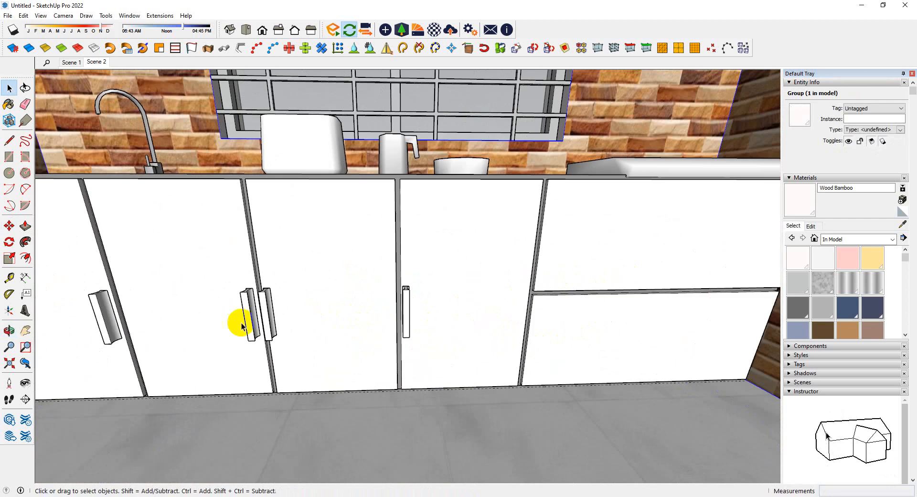
key(m)
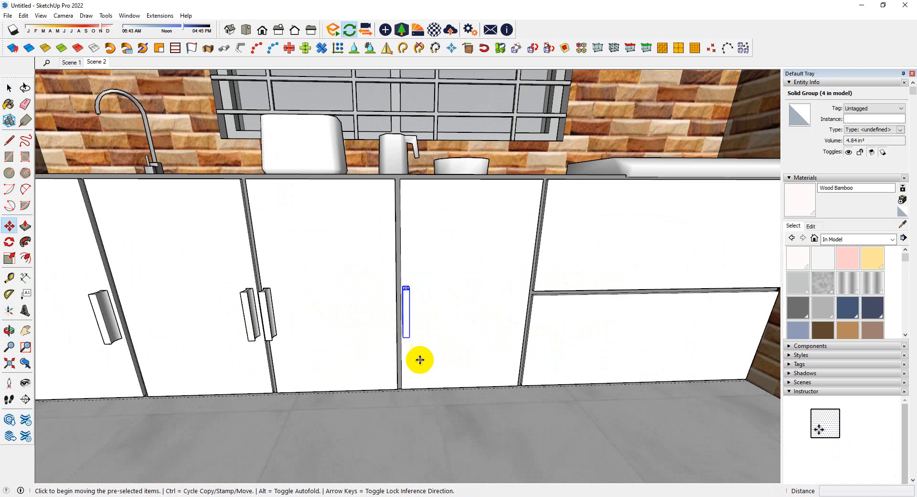
key(ctrl)
click(416, 359)
click(640, 352)
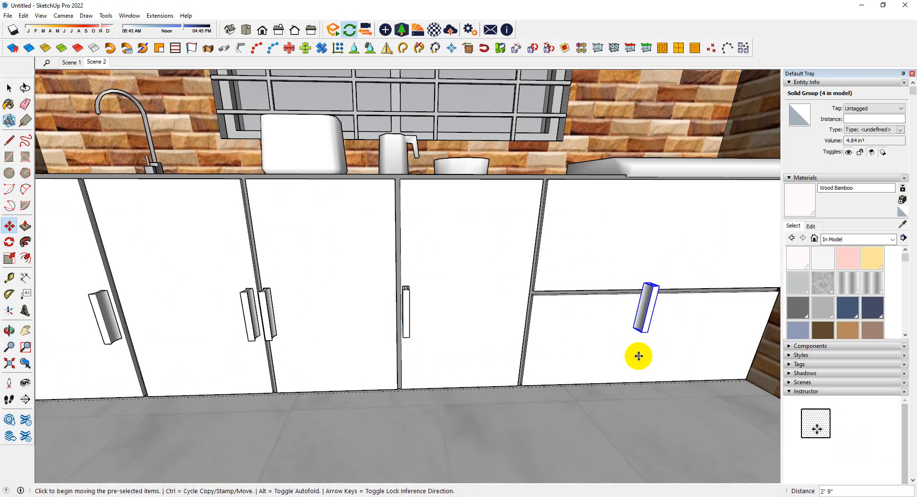
- Rotate the copied drawer handle 90 degrees in the plane of the drawer front so it lies horizontally
scroll(671, 343, down, 3)
scroll(603, 337, up, 4)
key(q)
click(546, 339)
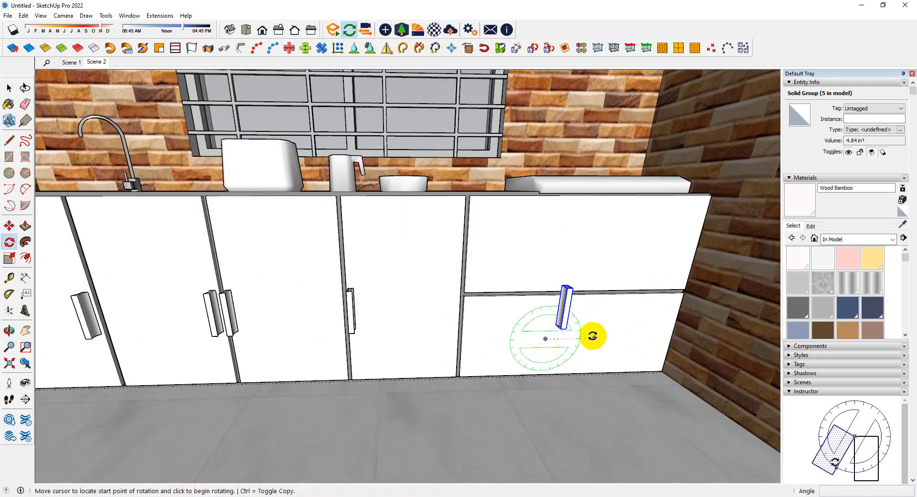
click(616, 338)
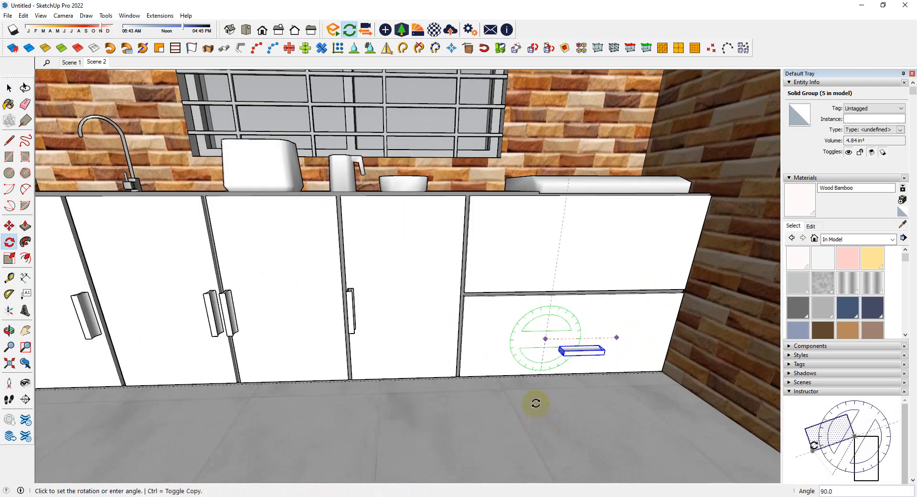
click(543, 365)
- Raise the horizontal handle near the lower drawer's upper edge and copy it up onto the upper drawer
scroll(616, 352, up, 3)
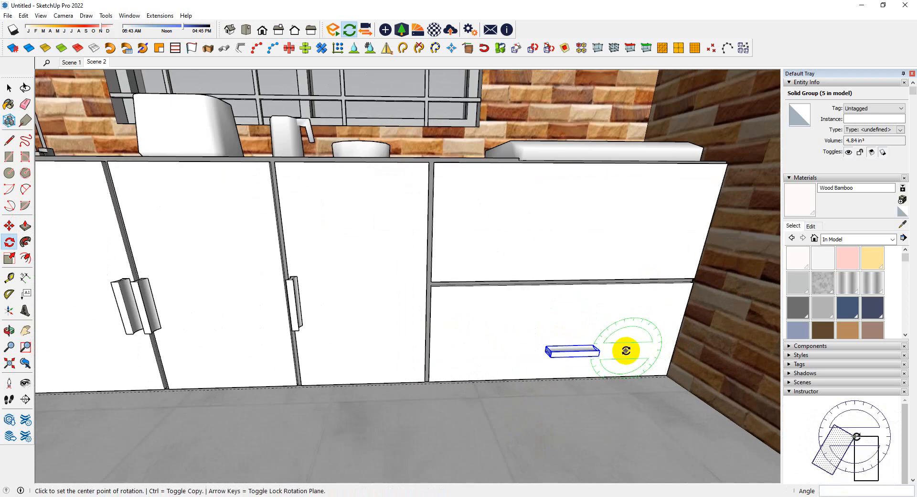
key(m)
click(620, 354)
key(ctrl)
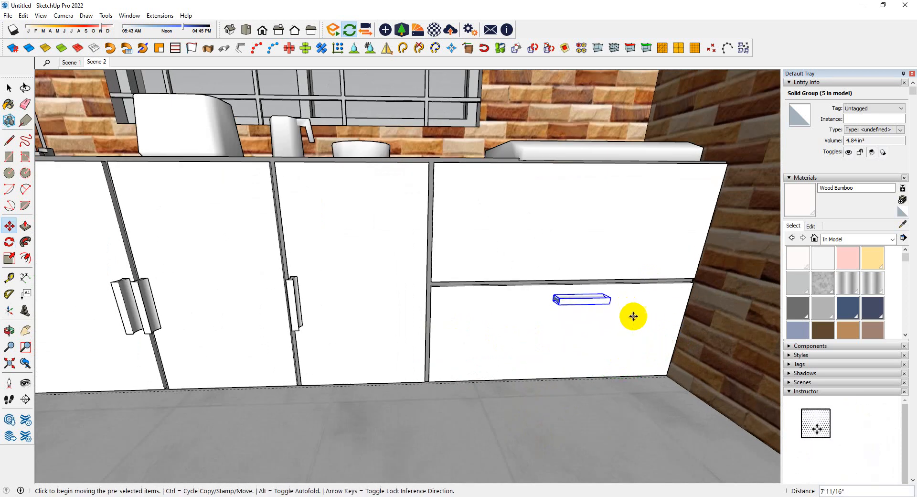
click(647, 204)
scroll(526, 287, down, 4)
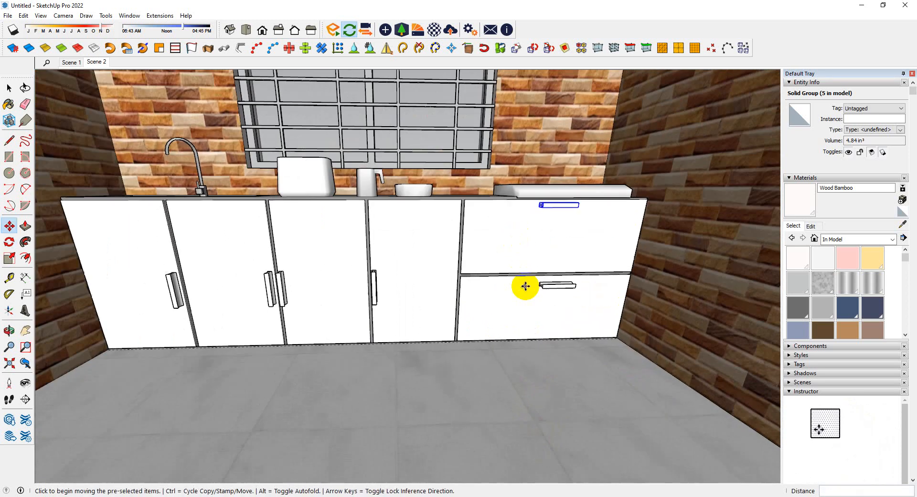
- Move the upper drawer's handle slightly down from the countertop edge
middle_drag(526, 287, 575, 228)
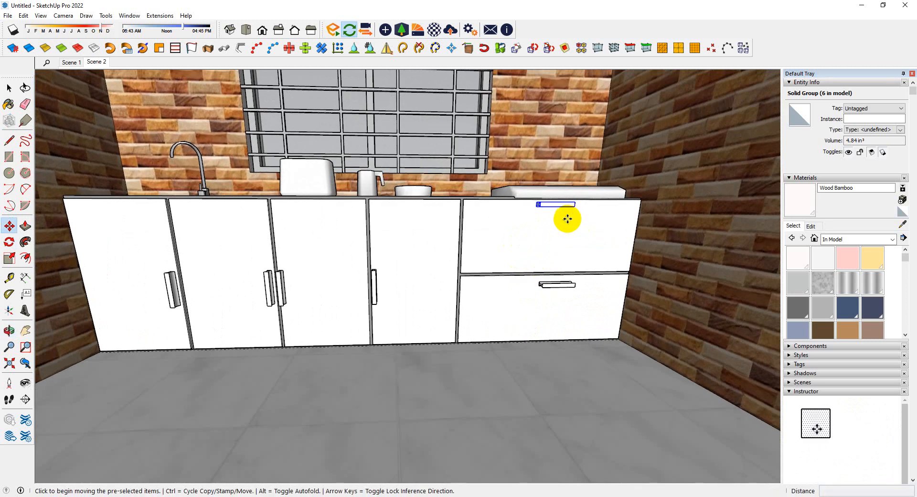
click(566, 219)
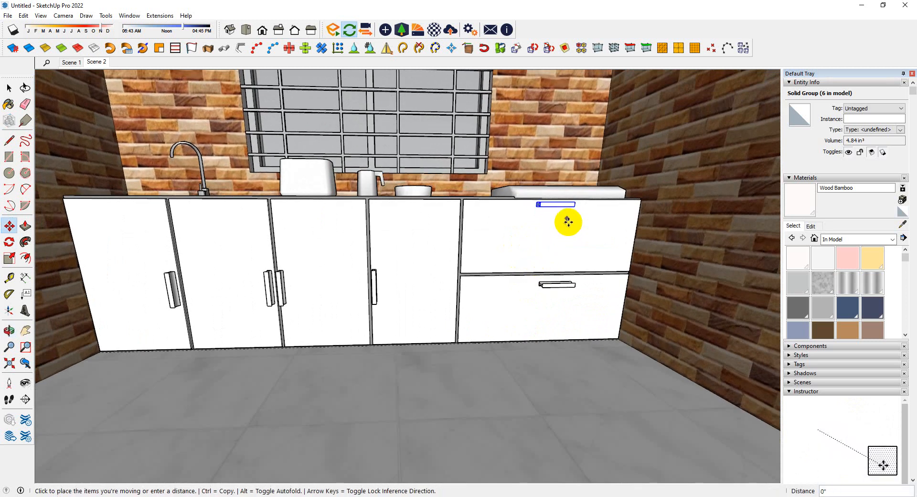
click(567, 227)
scroll(577, 237, down, 2)
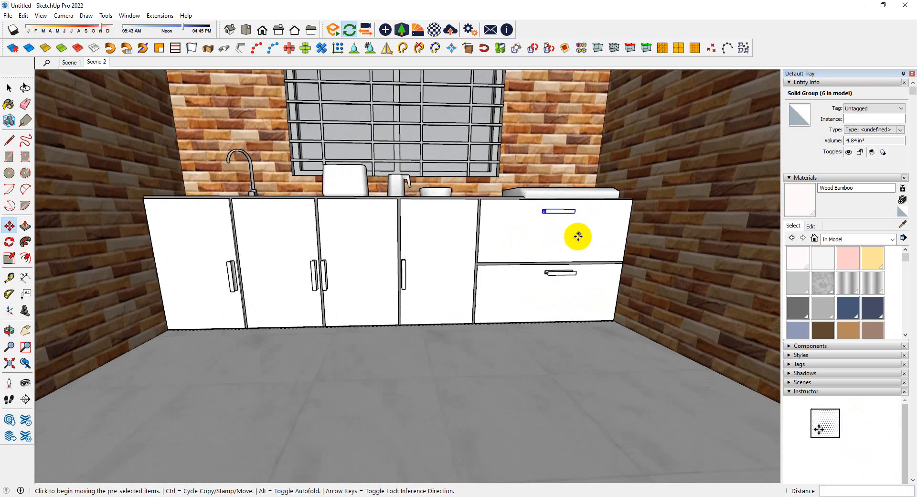
- Return to the saved Scene 2 view and examine the handles on the lower doors and drawers
middle_drag(576, 237, 532, 275)
scroll(528, 287, up, 6)
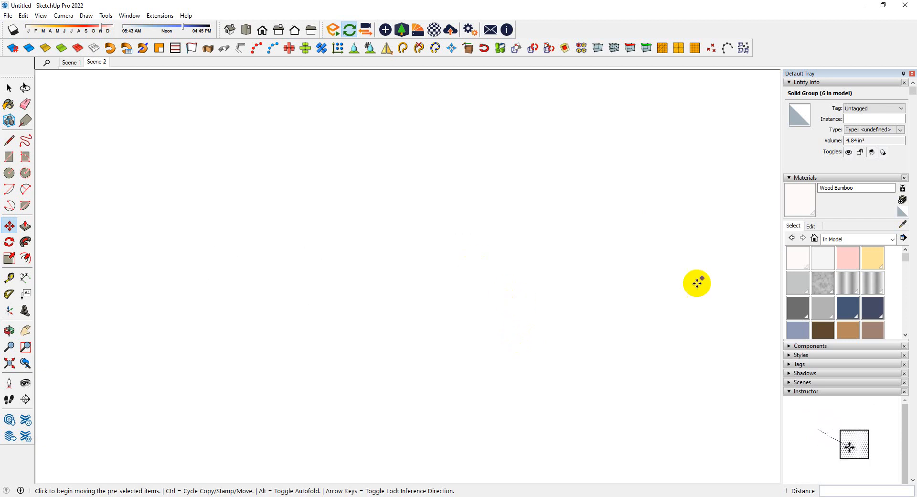
key(space)
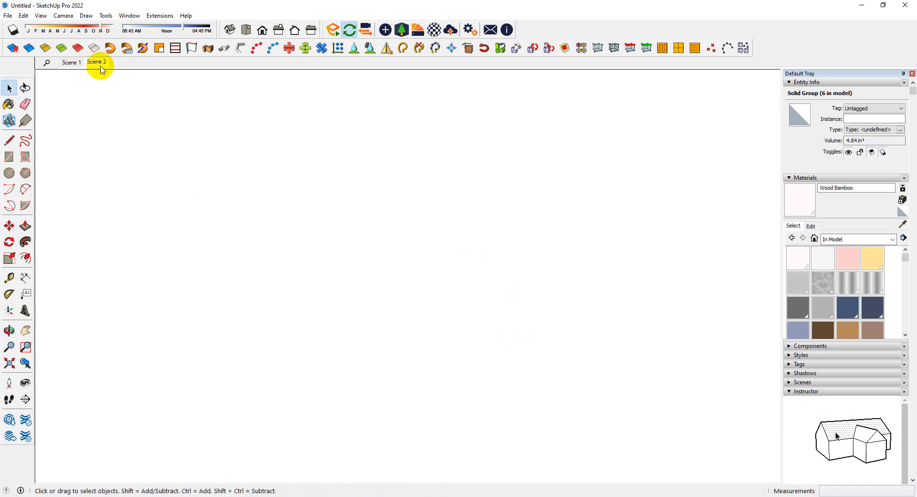
click(101, 66)
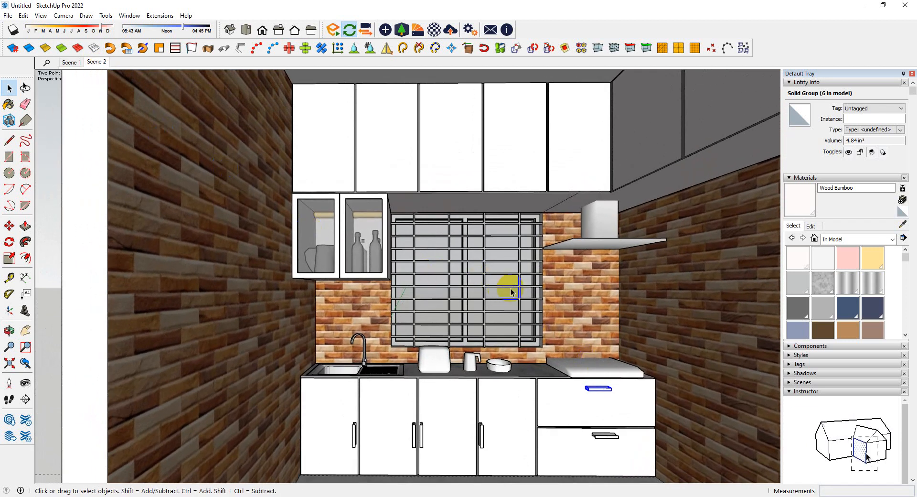
middle_drag(547, 330, 515, 366)
scroll(498, 315, up, 5)
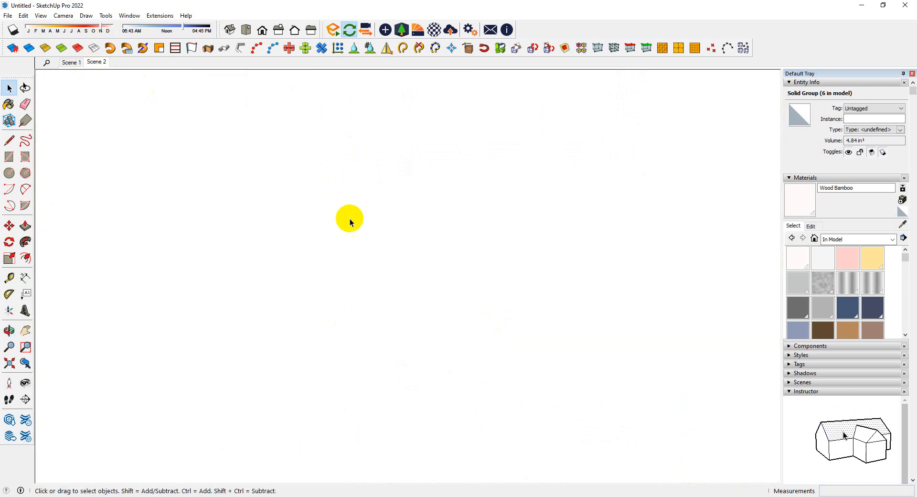
click(102, 62)
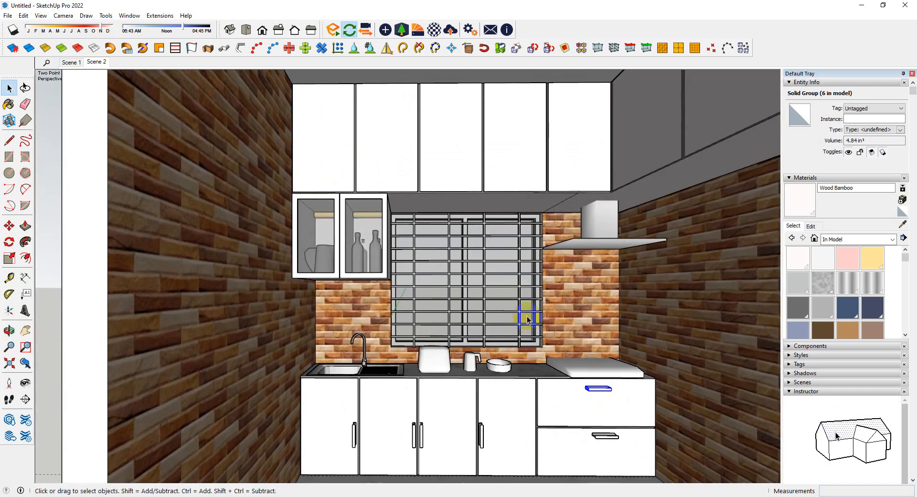
click(600, 325)
- Paint all door and drawer handles with Iron 01, Stainless sampled from the window, and return to the Scene 2 view
middle_drag(594, 390, 610, 425)
scroll(531, 299, up, 2)
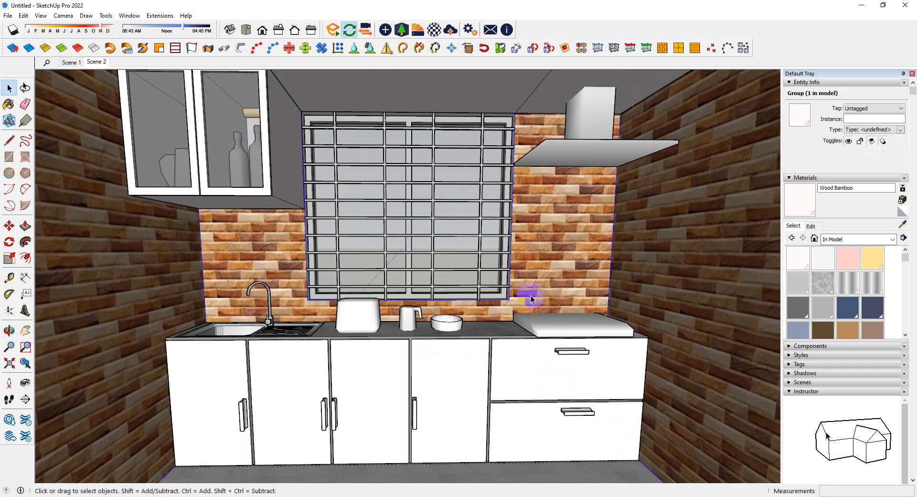
click(902, 227)
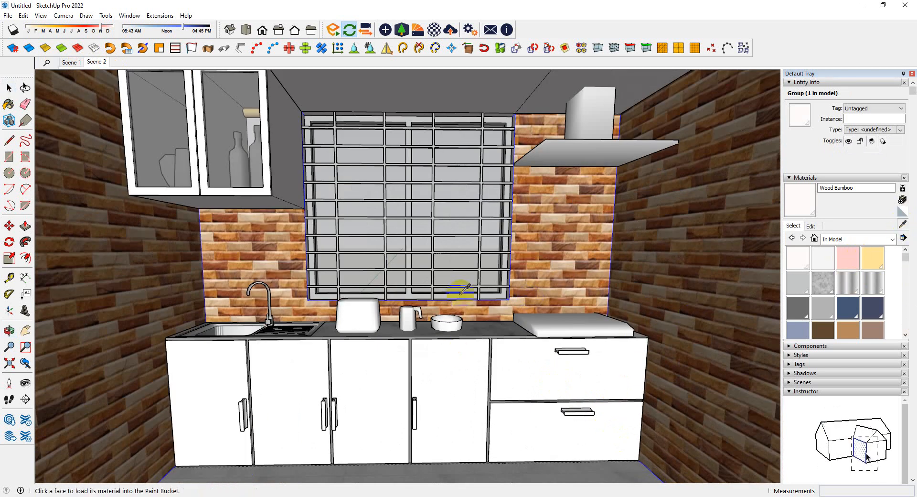
click(495, 293)
scroll(580, 349, up, 2)
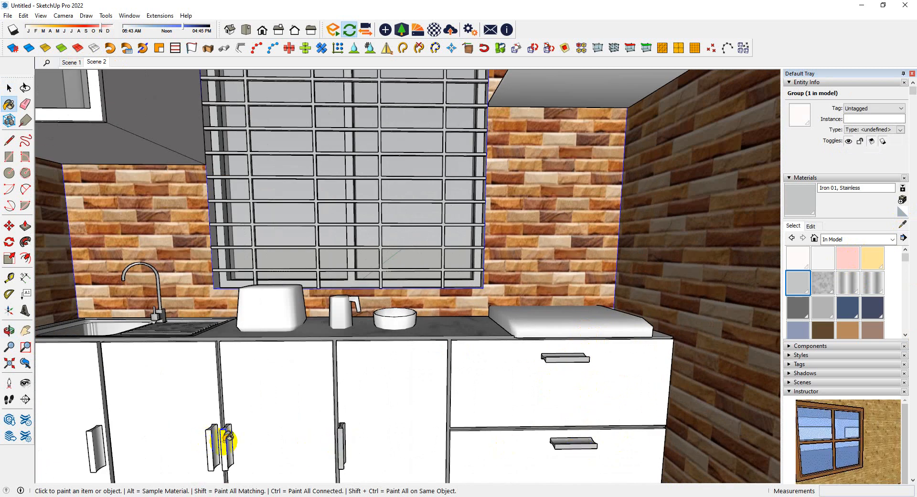
scroll(328, 420, down, 6)
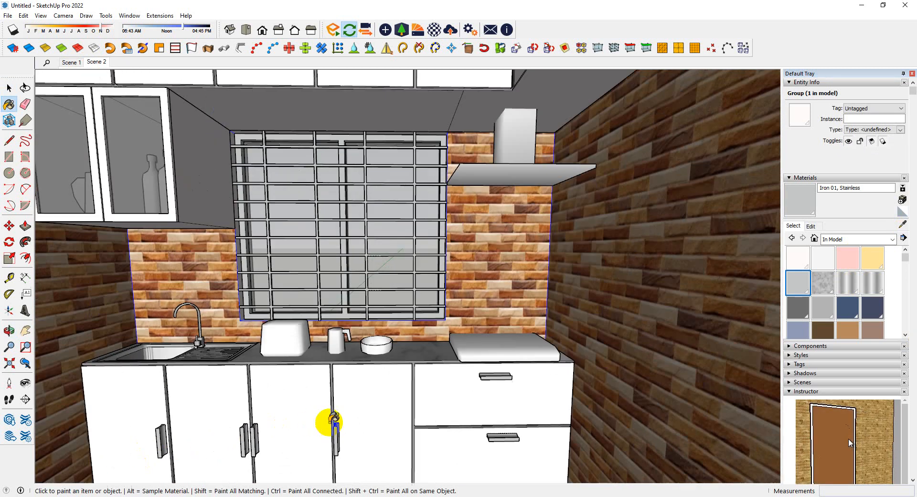
key(space)
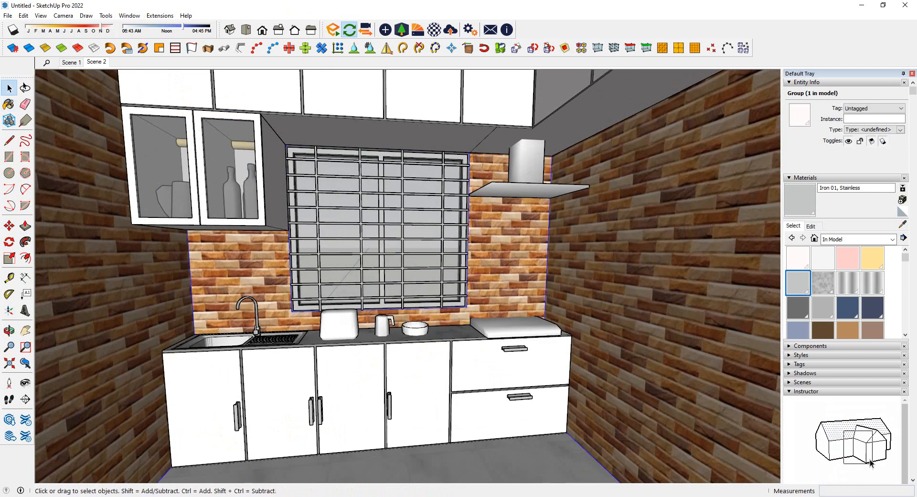
click(98, 62)
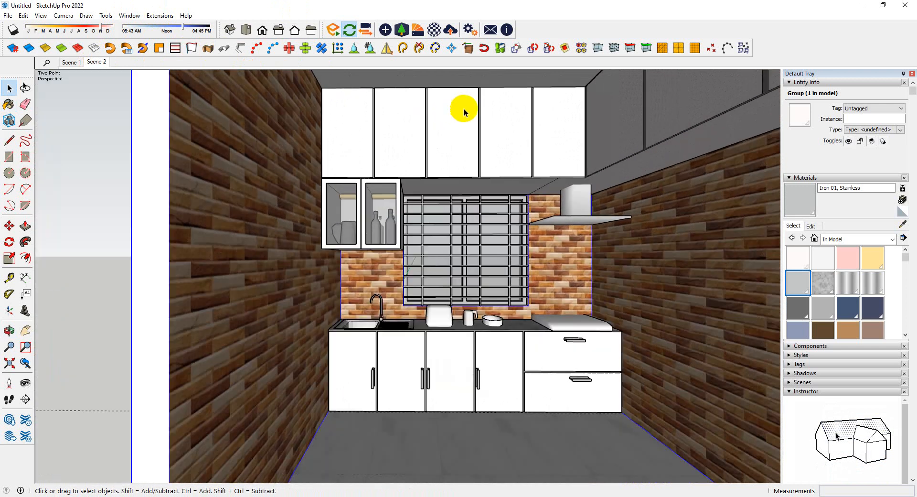
- Open 3D Warehouse and search its models for a door
middle_drag(464, 113, 667, 235)
scroll(320, 141, down, 7)
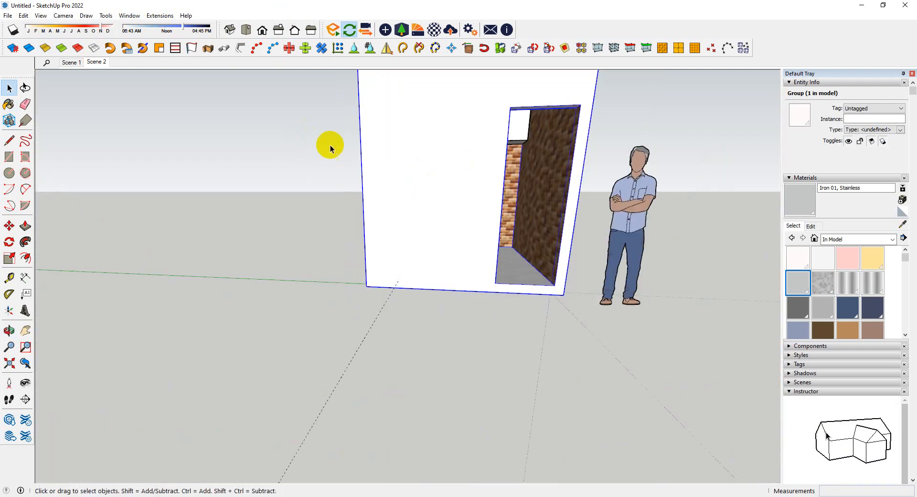
middle_drag(419, 207, 504, 138)
scroll(426, 185, up, 6)
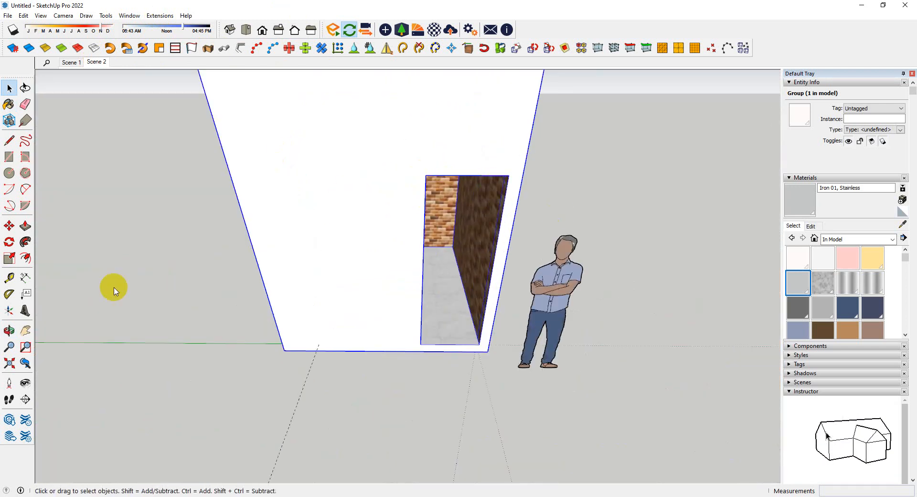
click(122, 19)
click(170, 88)
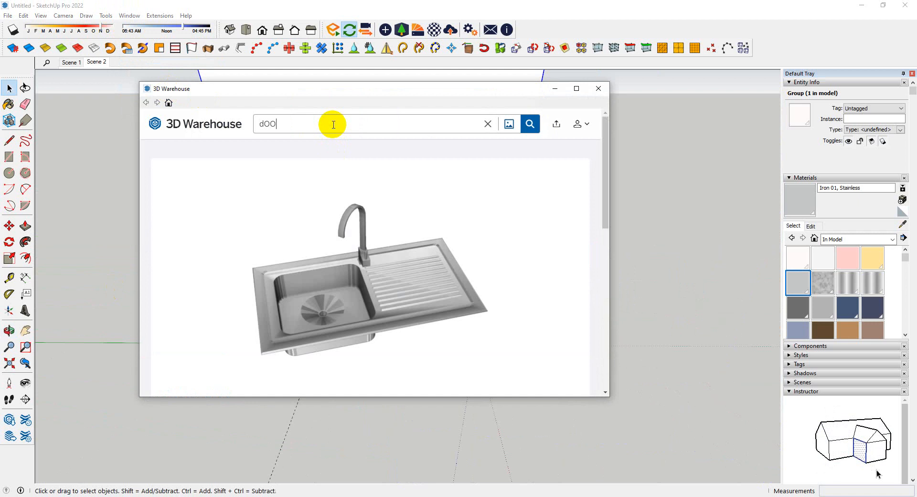
text(dOORT)
key(Return)
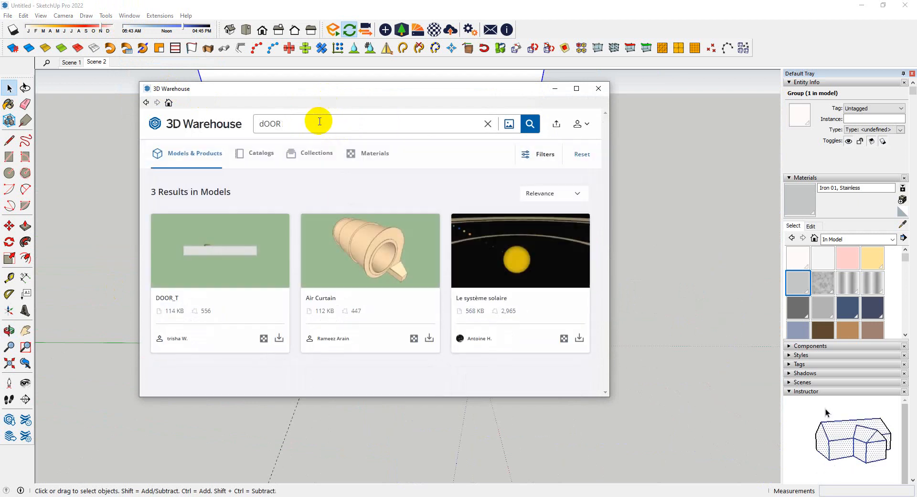
key(BackSpace)
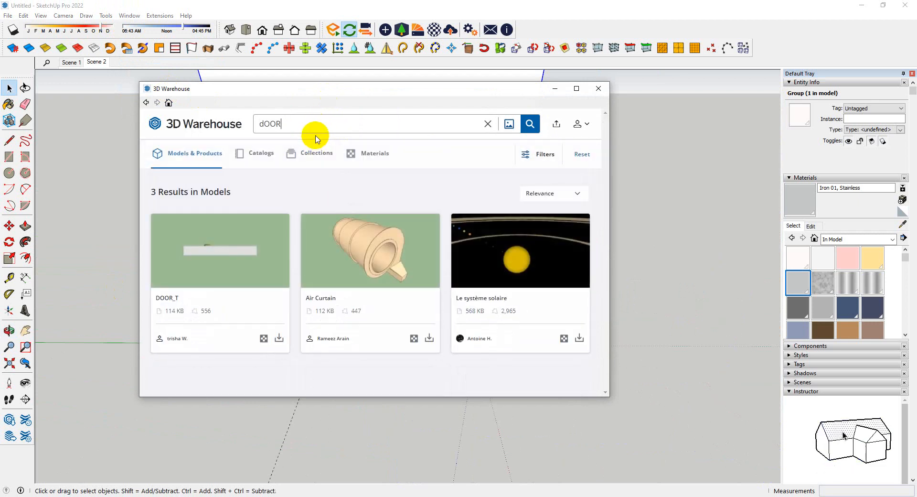
key(Return)
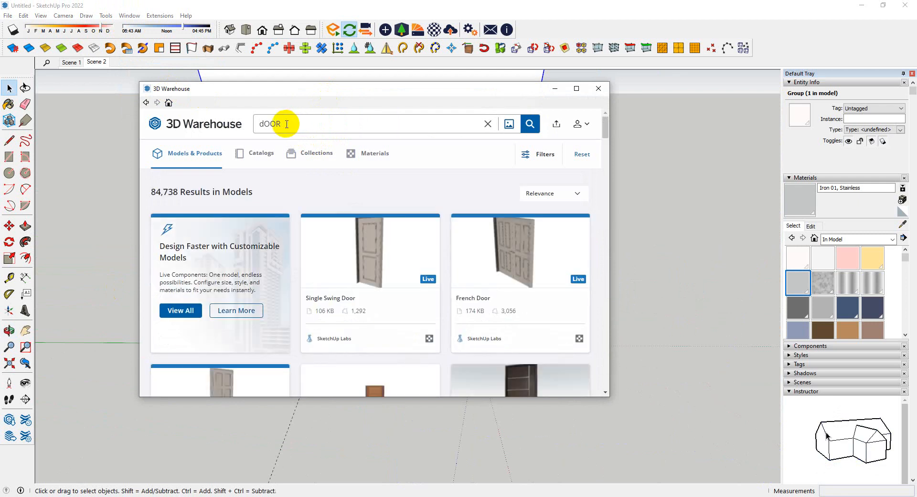
- Download the wooden model named DOOR into the current file and place it on the ground in front of the room
scroll(458, 246, down, 3)
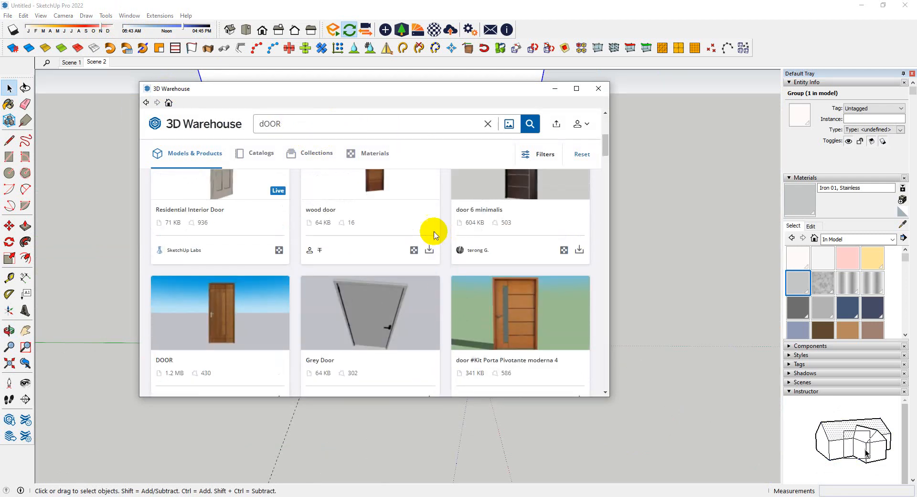
scroll(220, 263, down, 1)
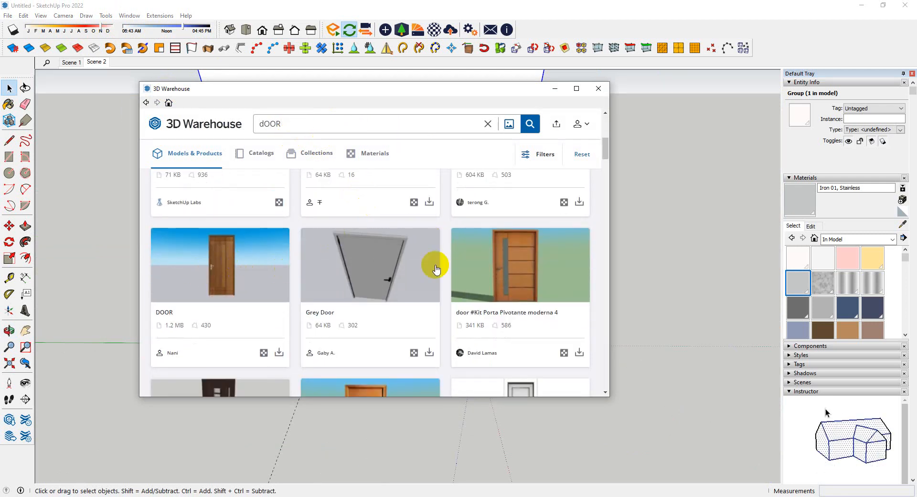
click(200, 265)
scroll(446, 246, down, 5)
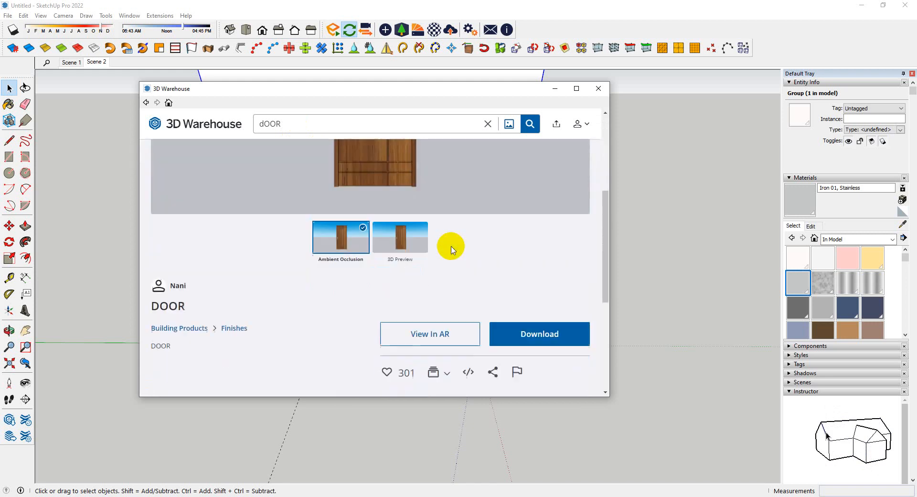
click(531, 335)
click(343, 263)
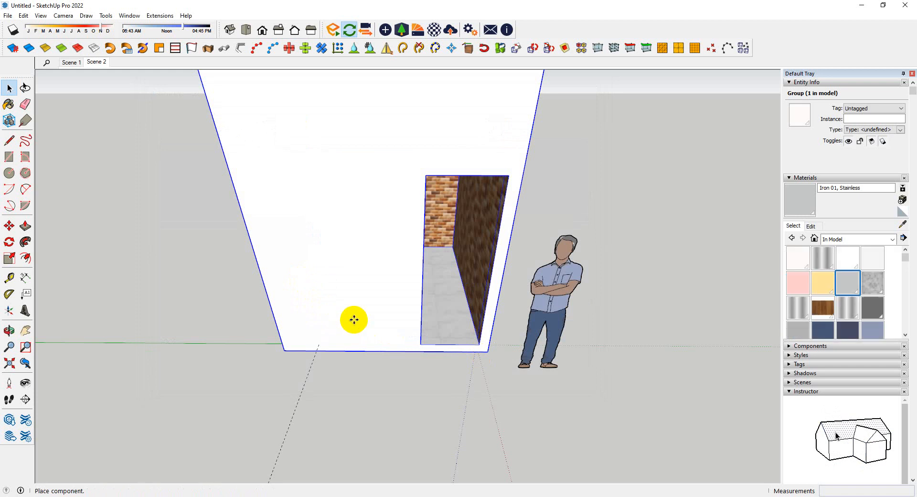
scroll(351, 319, down, 8)
click(436, 411)
scroll(437, 427, up, 2)
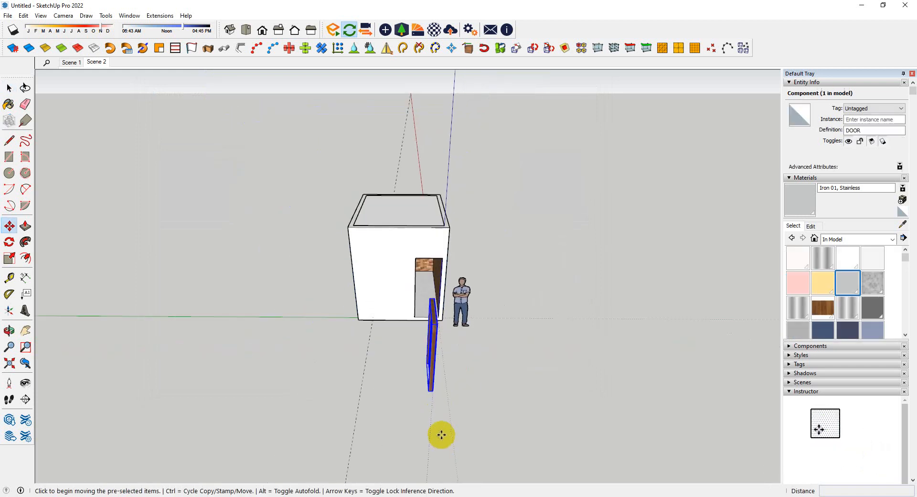
- Rotate the door about the vertical axis so that it stands parallel to the doorway wall
key(q)
click(553, 434)
click(409, 350)
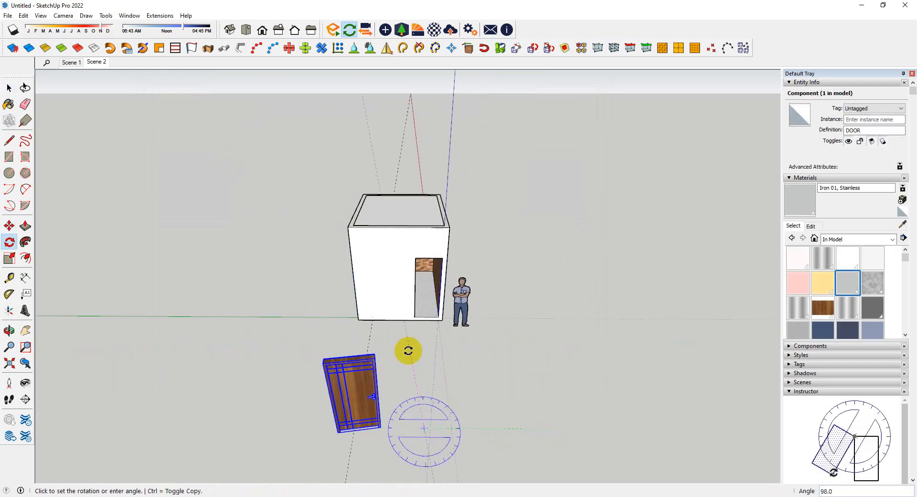
scroll(374, 430, up, 6)
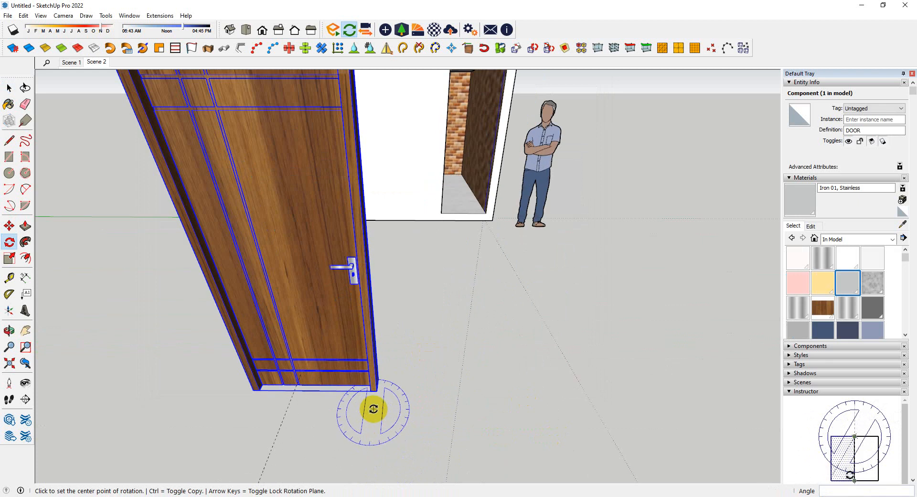
- Move the door about 1' 4" closer to the doorway wall
key(m)
scroll(401, 391, down, 5)
scroll(396, 379, up, 2)
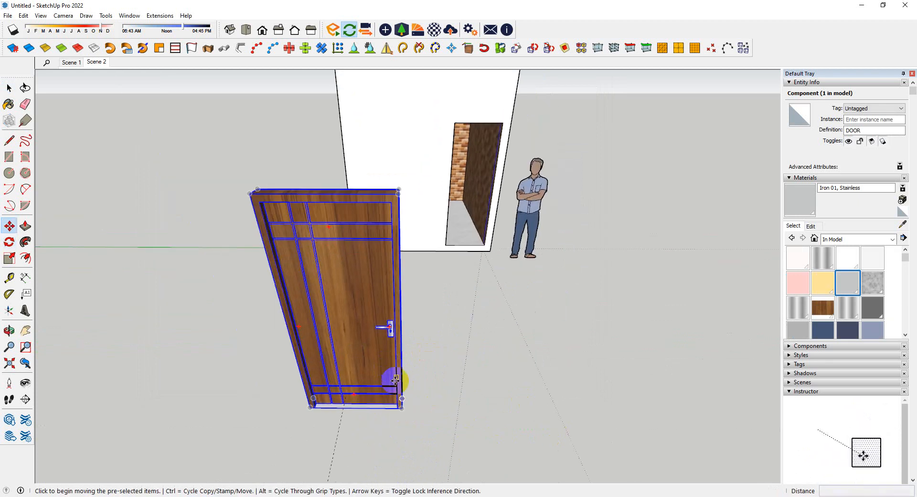
right_click(365, 338)
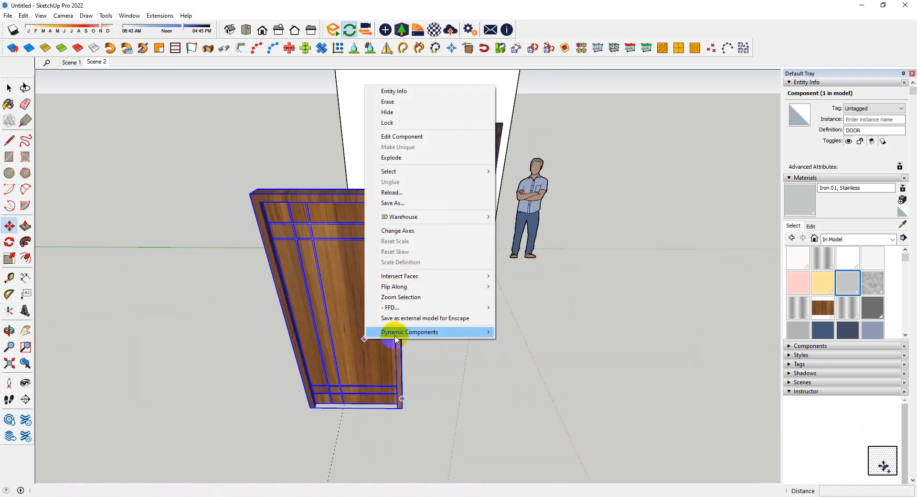
click(382, 356)
click(411, 330)
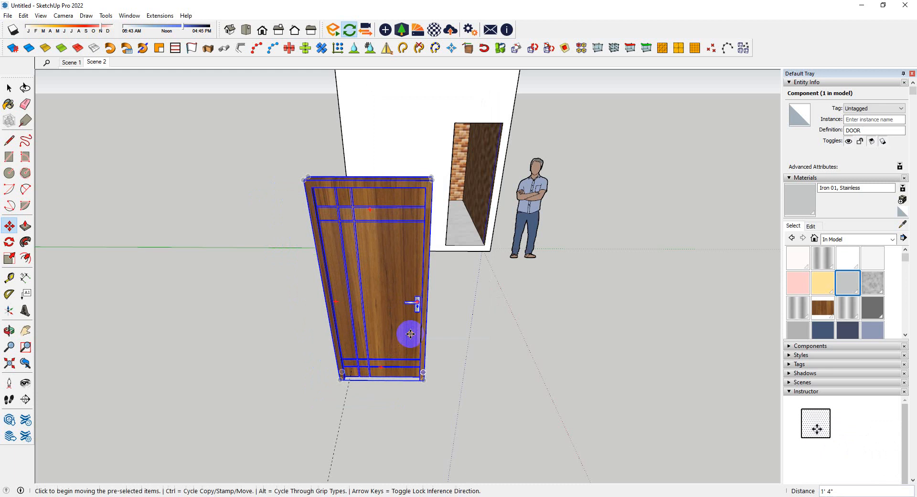
- Flip the door along its component's green axis so that the handle sits on the left side
scroll(401, 293, up, 4)
right_click(399, 288)
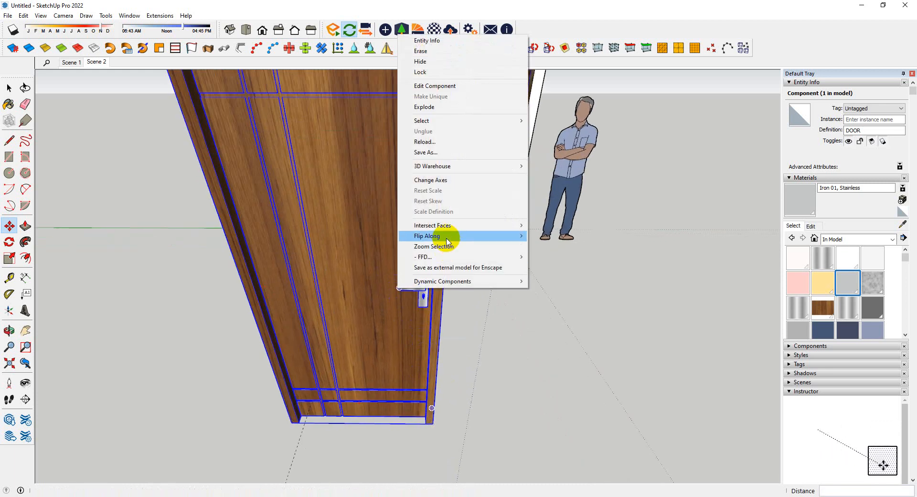
mouse_move(472, 237)
click(557, 246)
scroll(477, 305, down, 4)
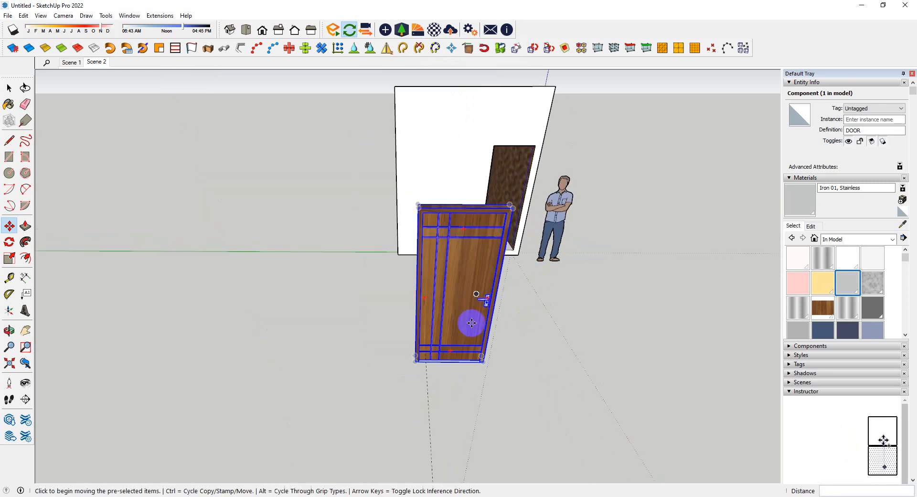
right_click(481, 281)
mouse_move(546, 227)
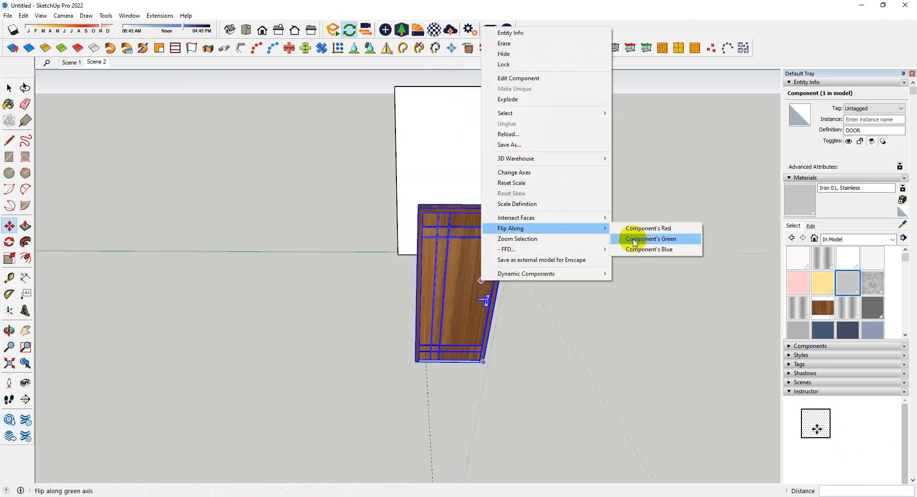
click(634, 239)
- Move the door by its lower right corner into the doorway, snapping it to the opening's lower right corner
scroll(459, 313, up, 1)
scroll(463, 334, up, 6)
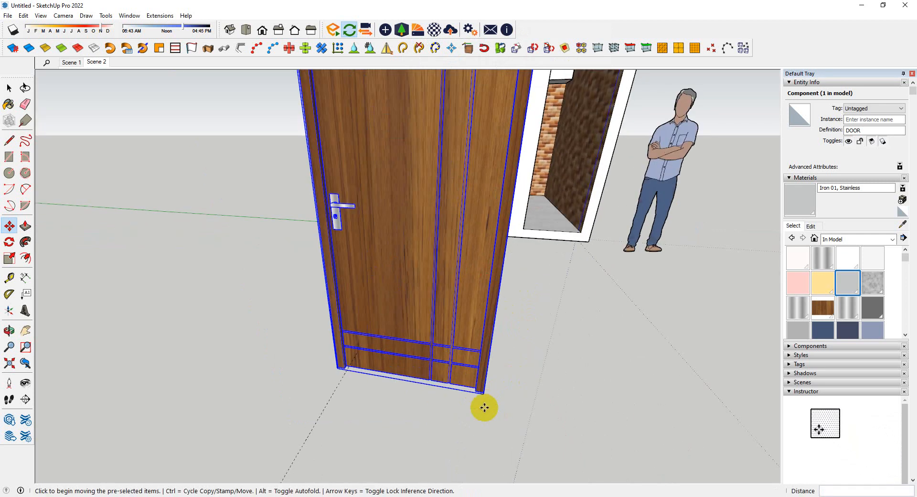
click(485, 392)
scroll(342, 425, down, 3)
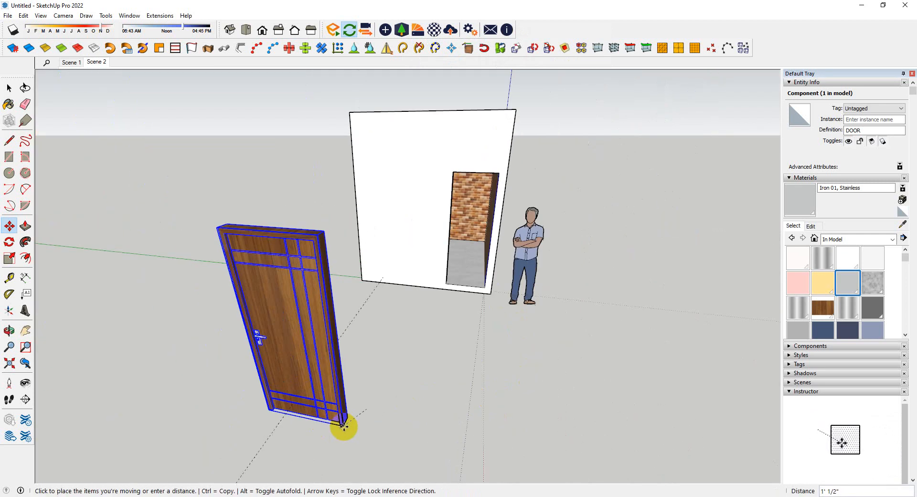
scroll(485, 280, up, 5)
click(517, 262)
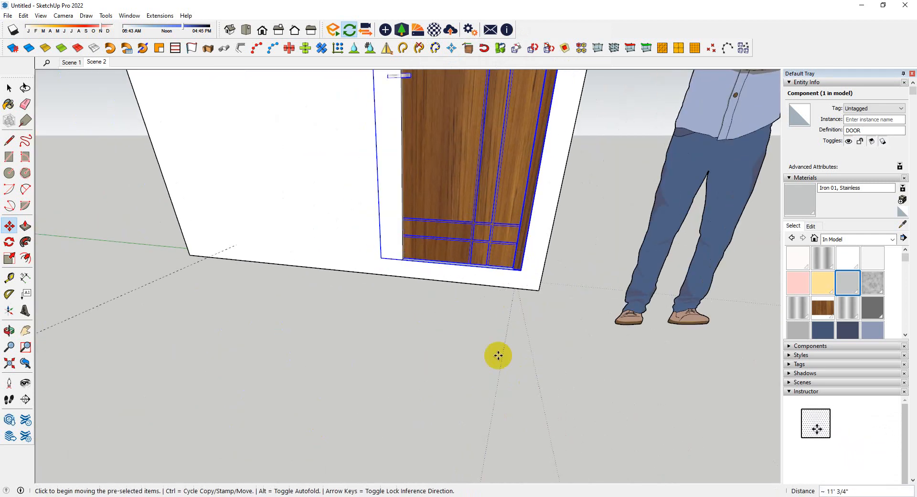
- Scale the door's width from its handle side to fit the doorway opening, and deselect it
scroll(497, 356, down, 4)
middle_drag(382, 228, 468, 328)
scroll(468, 329, up, 5)
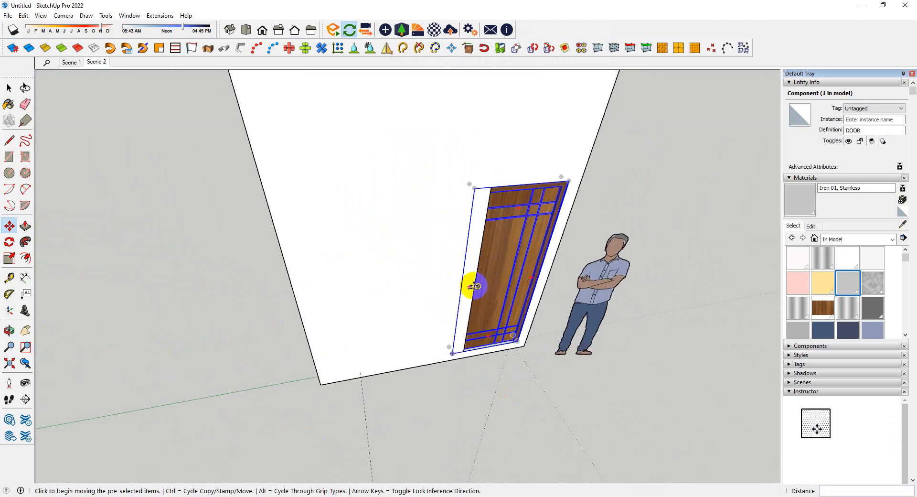
key(s)
drag(455, 284, 483, 234)
click(483, 234)
scroll(373, 272, down, 3)
middle_drag(497, 296, 458, 235)
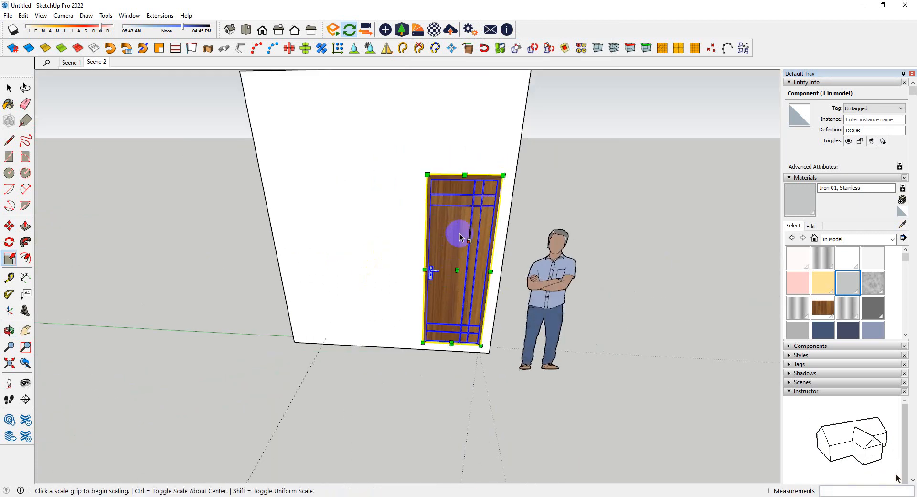
key(space)
click(464, 384)
- Return to the saved Scene 2 view of the kitchen and start the Enscape render
scroll(451, 205, up, 3)
scroll(438, 274, up, 10)
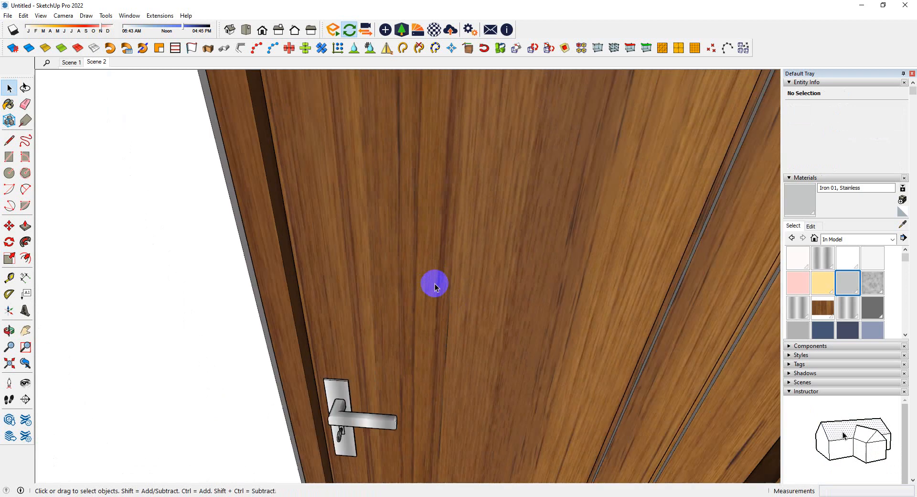
scroll(431, 282, up, 6)
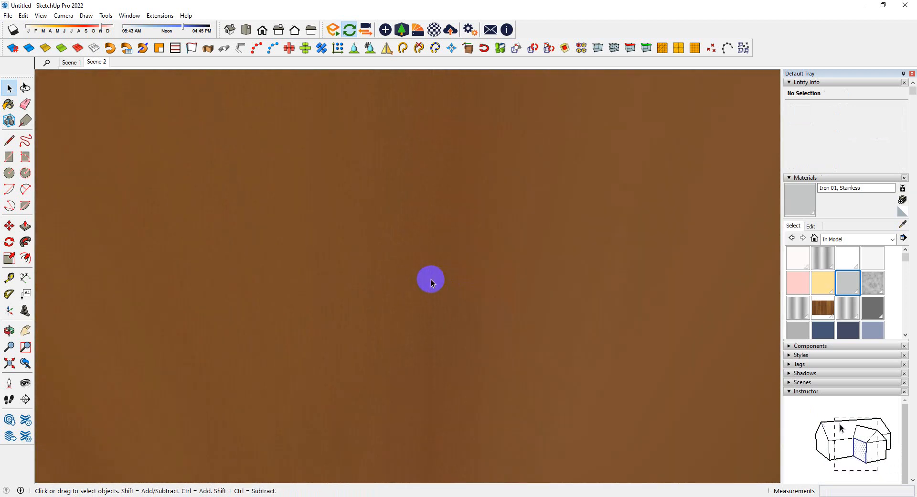
scroll(431, 280, up, 4)
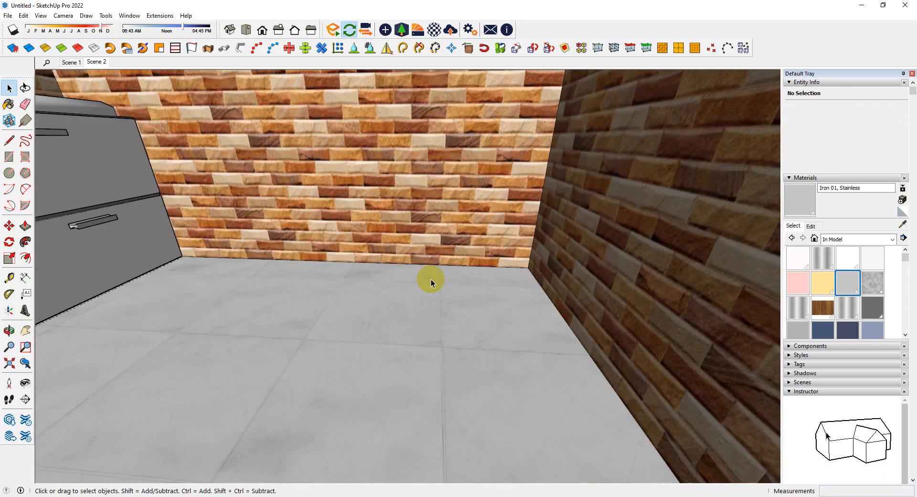
scroll(432, 281, down, 5)
middle_drag(438, 280, 287, 216)
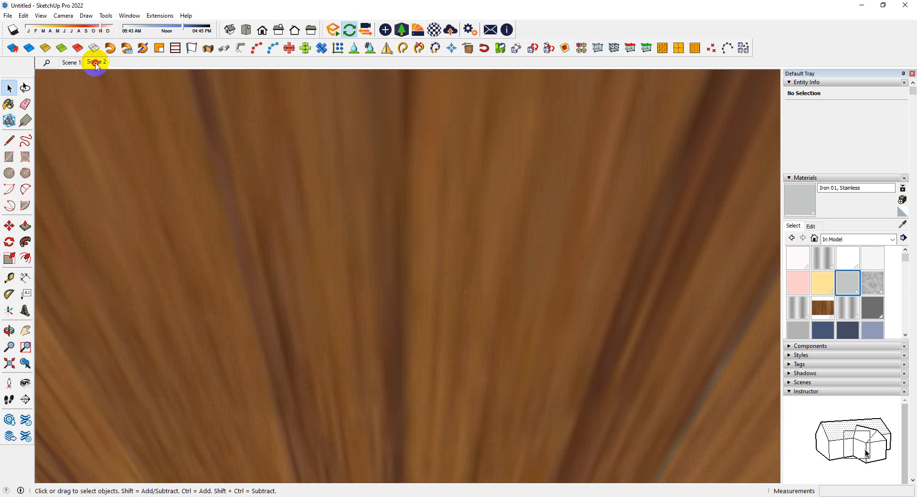
click(95, 62)
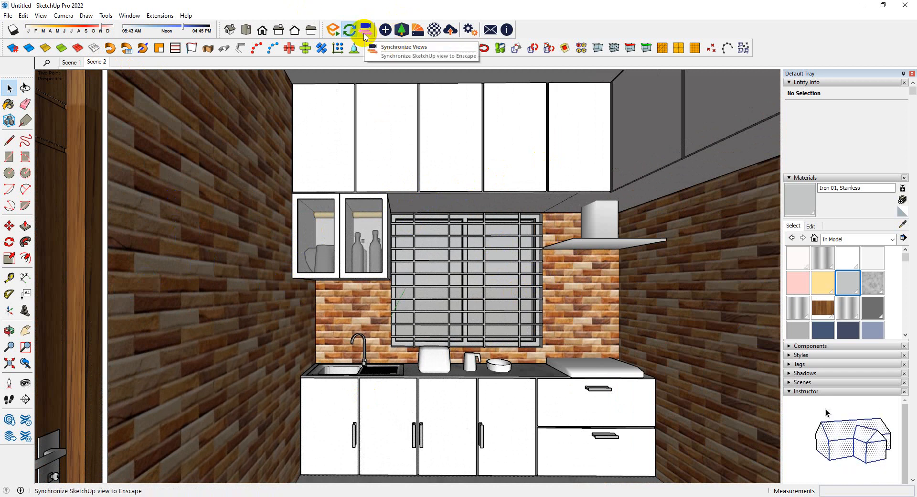
click(334, 31)
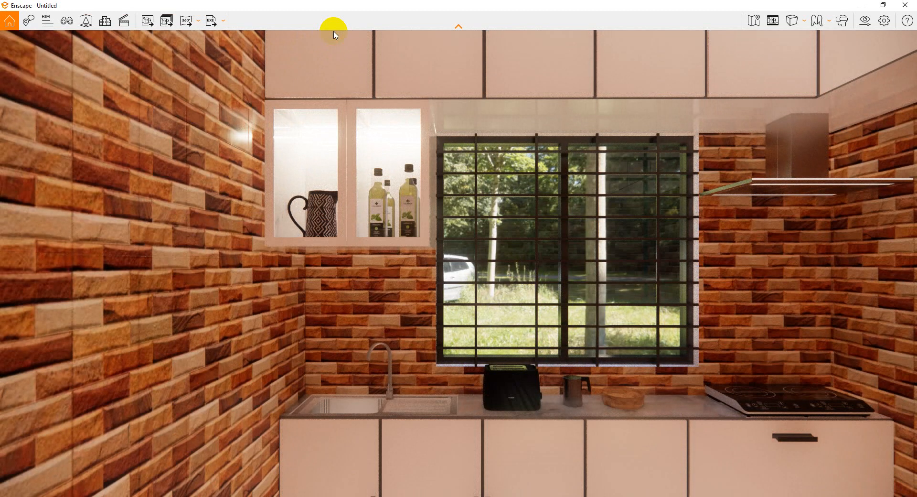
- Load the Scene 2 view in Enscape's View Management, close it and look around the rendered kitchen
click(80, 24)
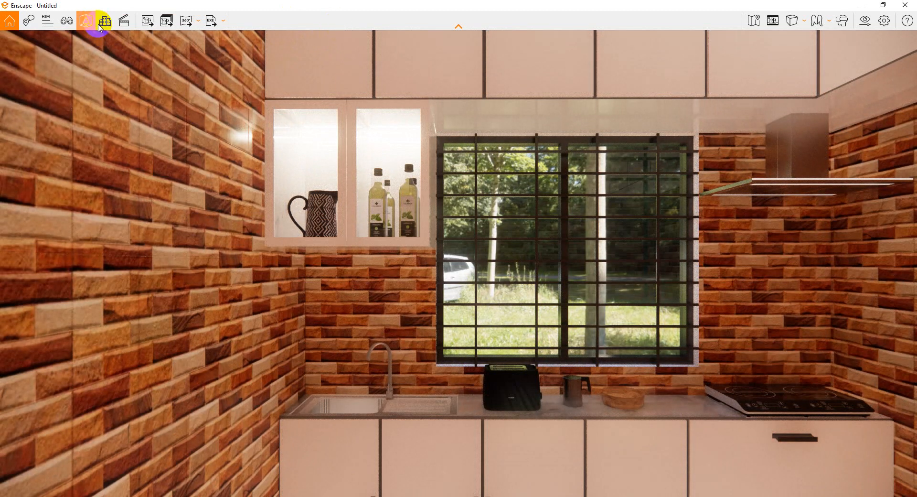
click(69, 28)
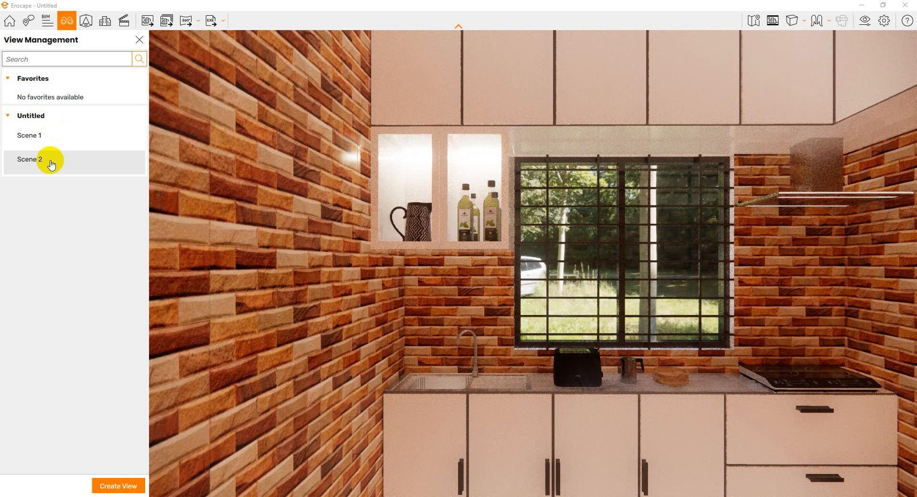
click(99, 133)
click(84, 160)
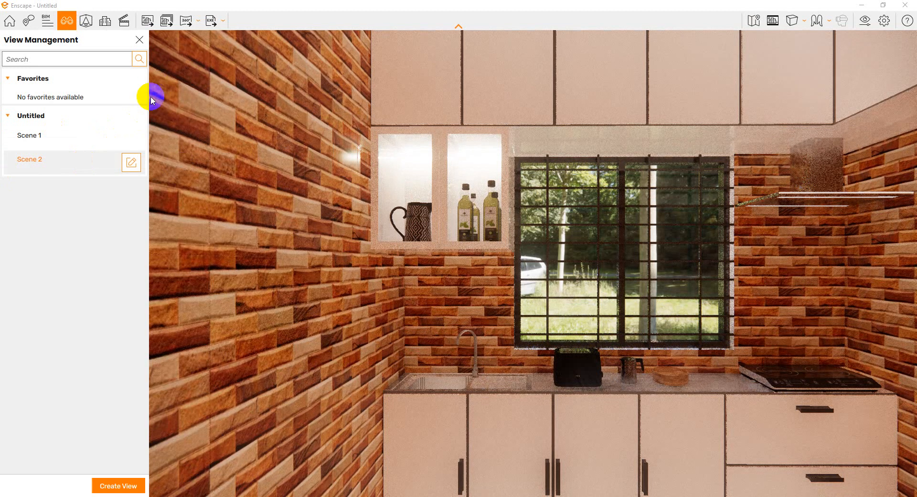
click(140, 40)
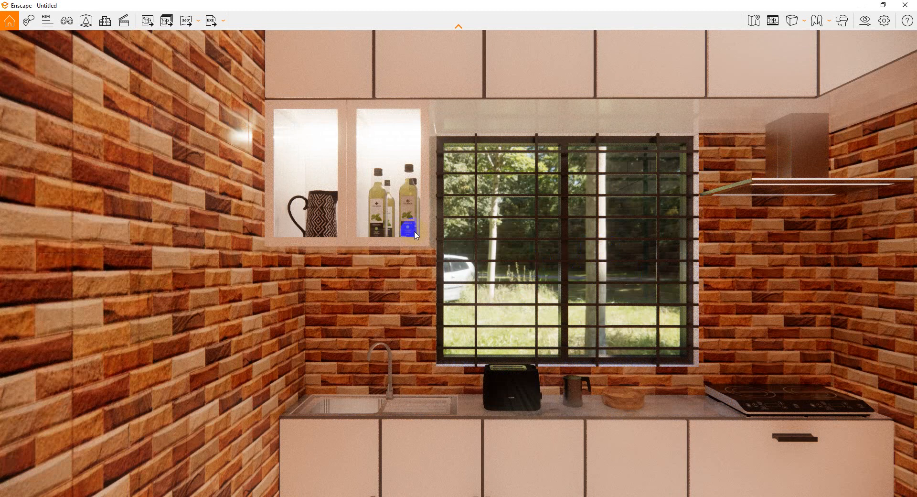
drag(491, 234, 538, 237)
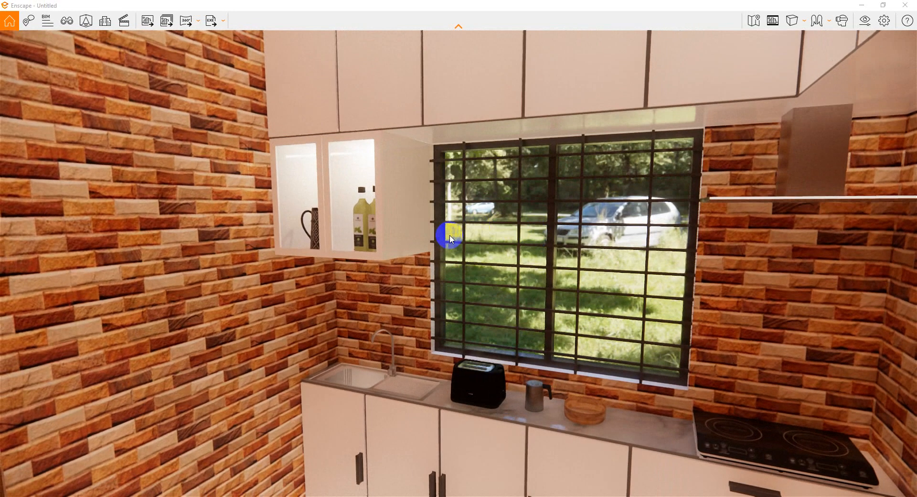
- Load Scene 1 and then Scene 2 in Enscape's View Management, and close the view list
click(66, 21)
click(56, 140)
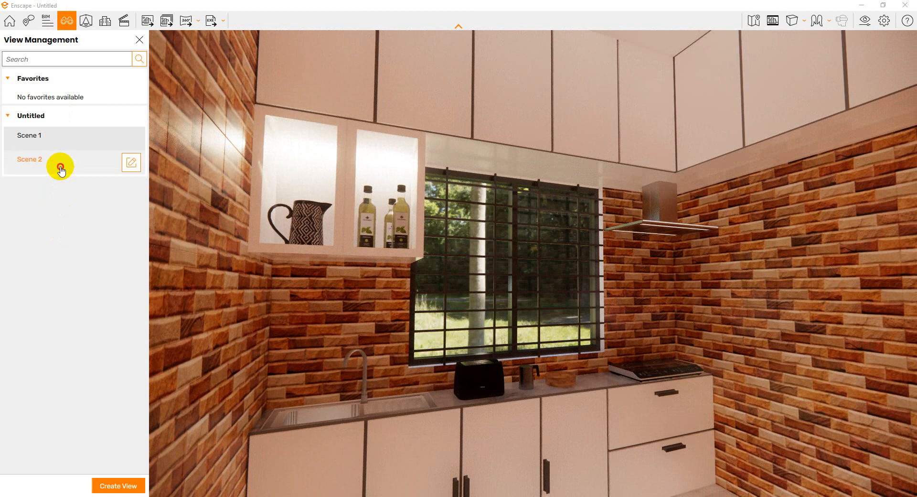
click(59, 164)
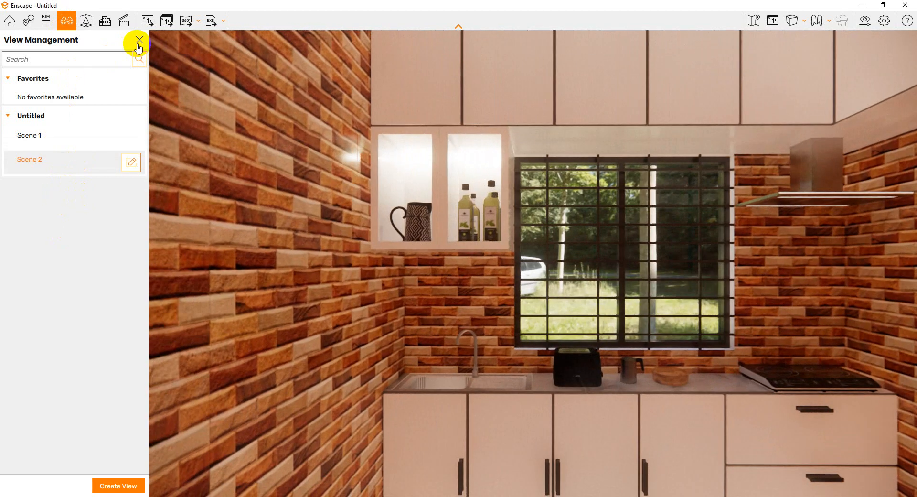
click(139, 40)
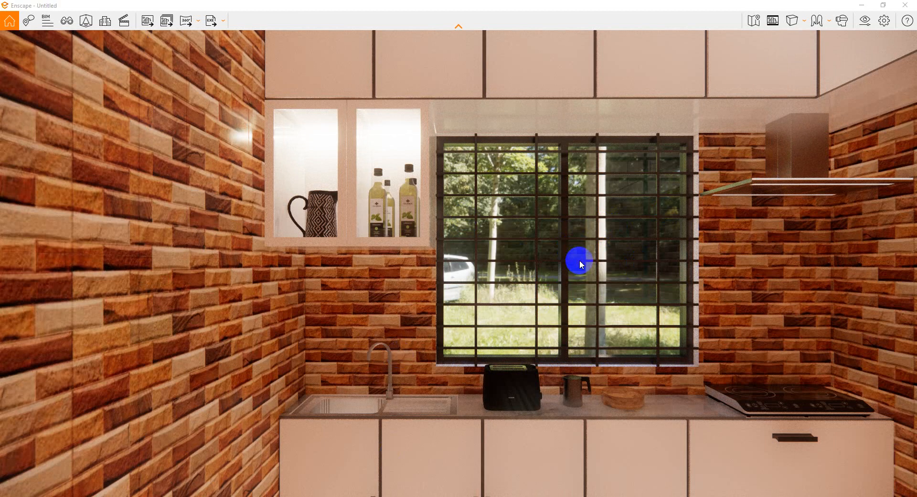
- Widen the camera's field of view to 115° horizontal in the Visual Settings
click(865, 23)
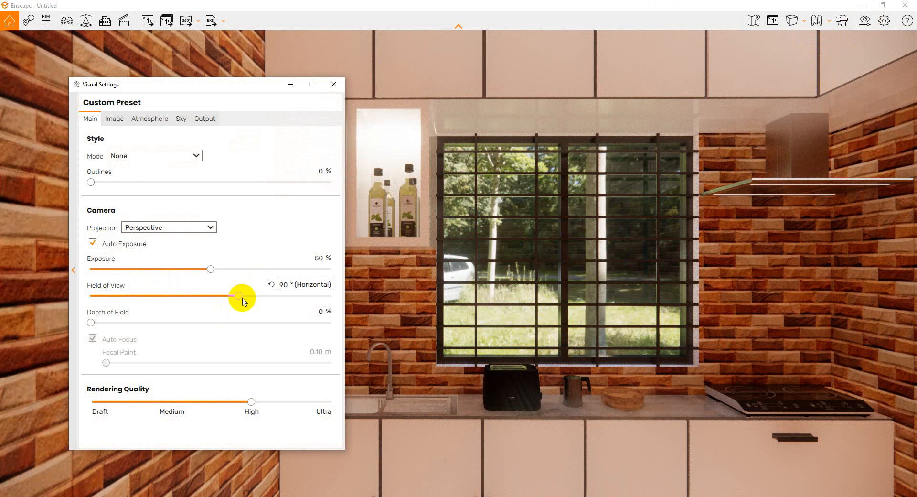
drag(240, 298, 287, 296)
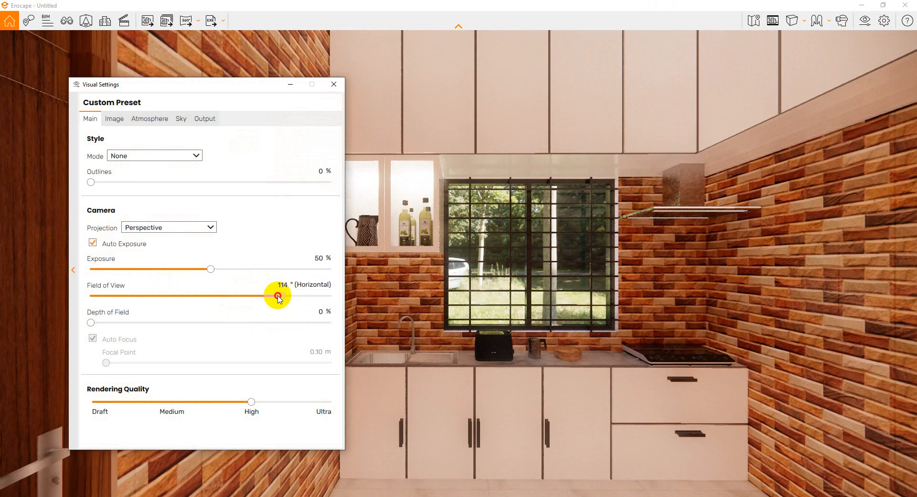
click(289, 296)
drag(288, 296, 282, 295)
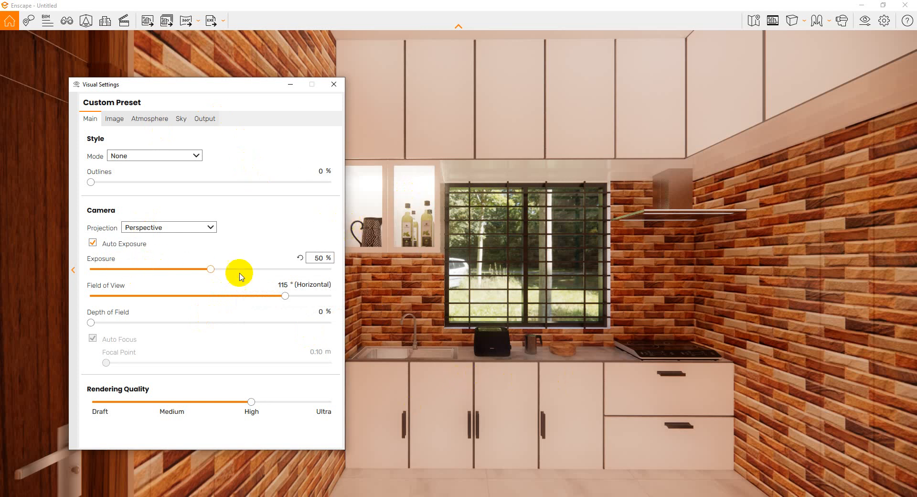
- Set the image effects Motion Blur, Lens Flare, Bloom, Vignette and Chromatic Aberration all to 0%
click(112, 121)
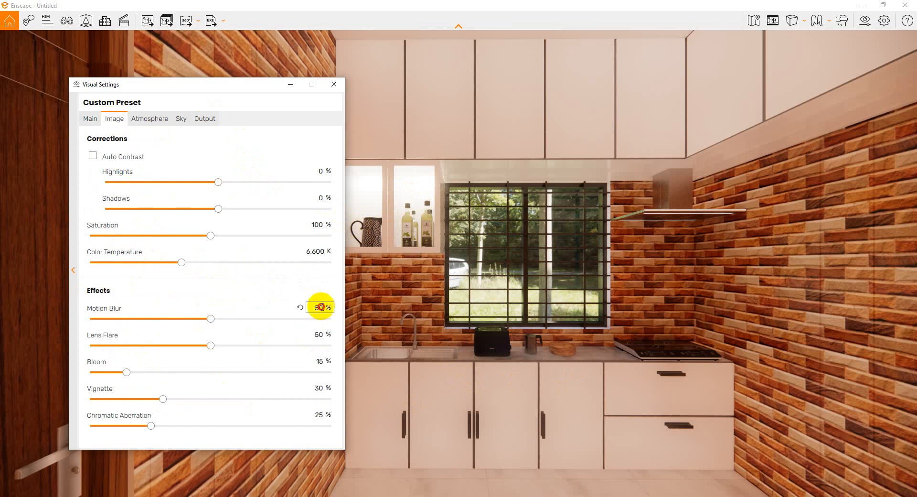
text(00)
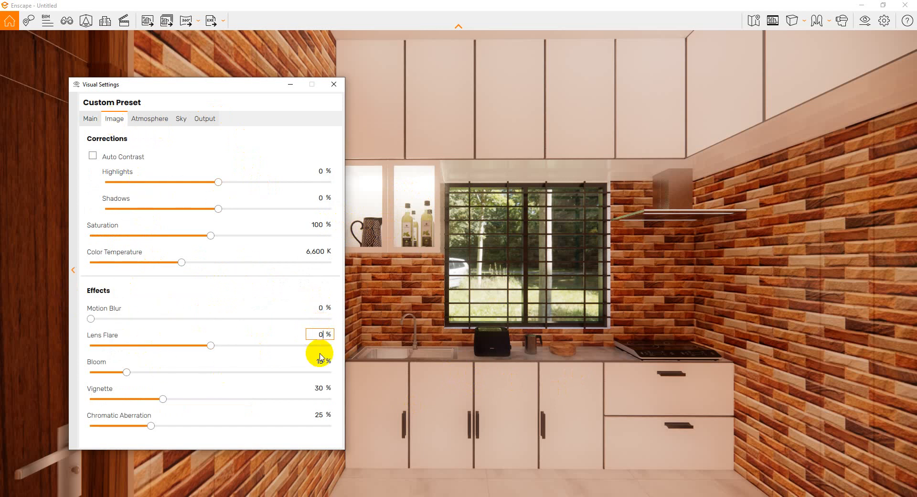
click(321, 362)
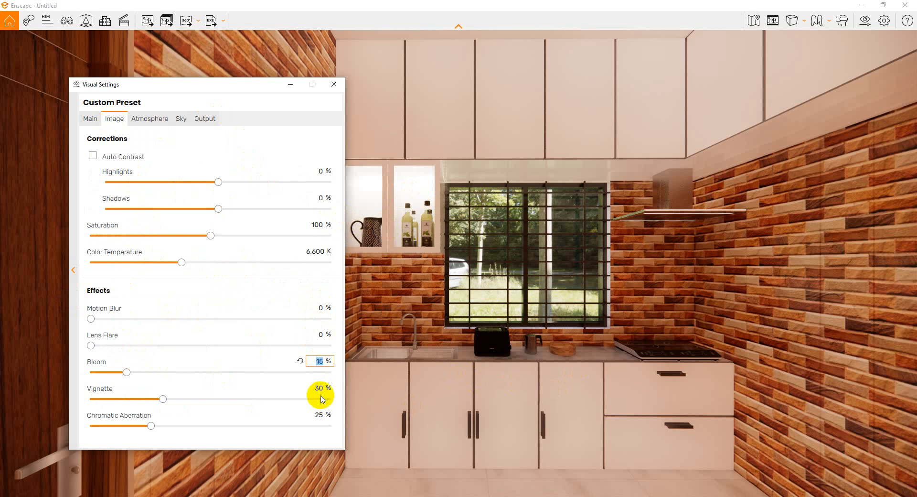
text(0)
click(321, 386)
text(0)
click(318, 414)
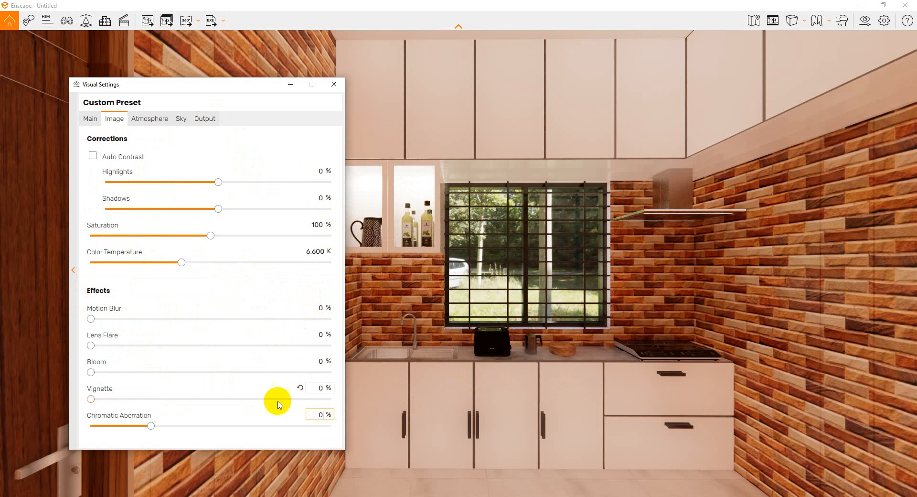
- Set the atmosphere's fog intensity to 0%, wind intensity to 0% and ambient brightness to 100%
click(148, 119)
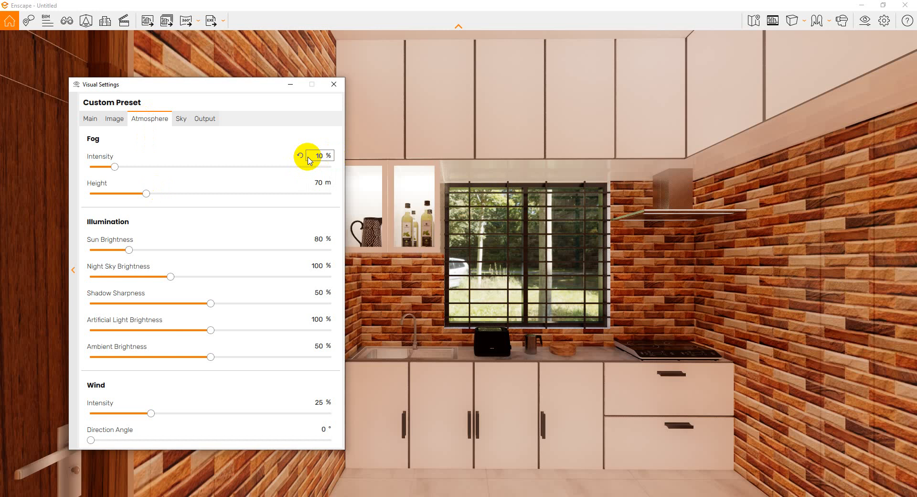
text(0)
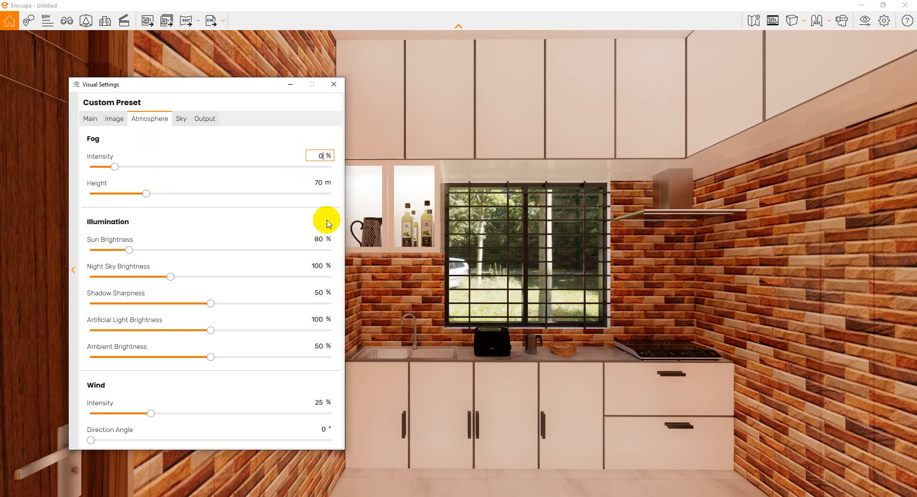
click(319, 403)
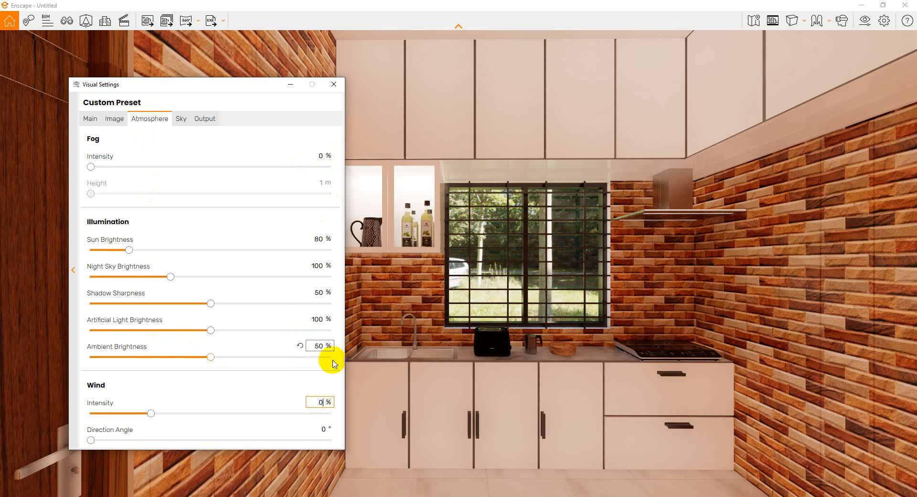
click(318, 347)
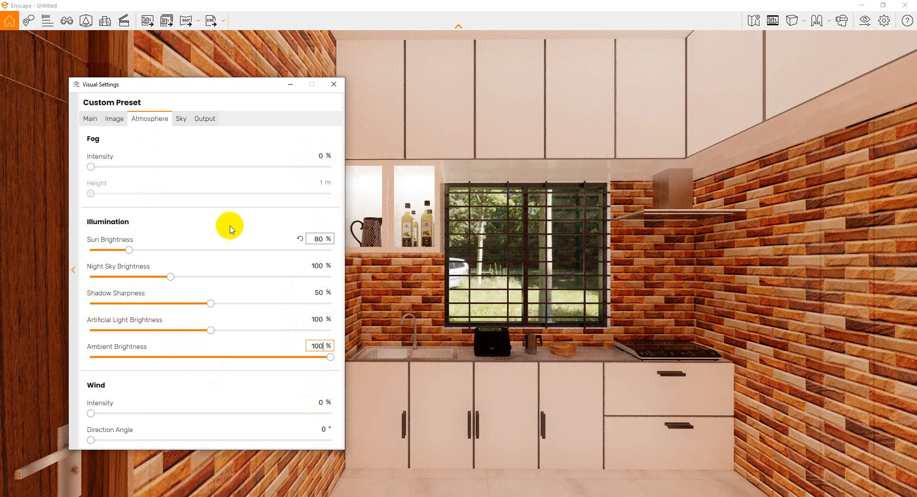
- Set the artificial light brightness to 150% and close the Visual Settings
click(321, 324)
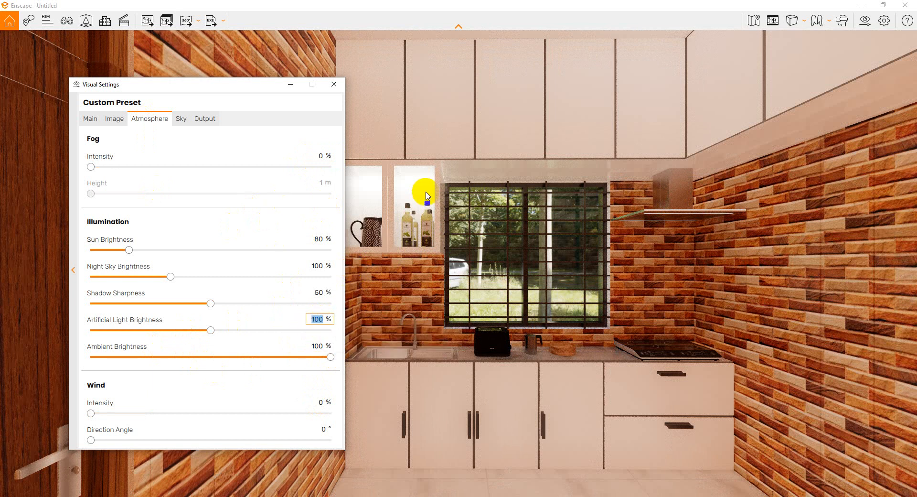
text(1)
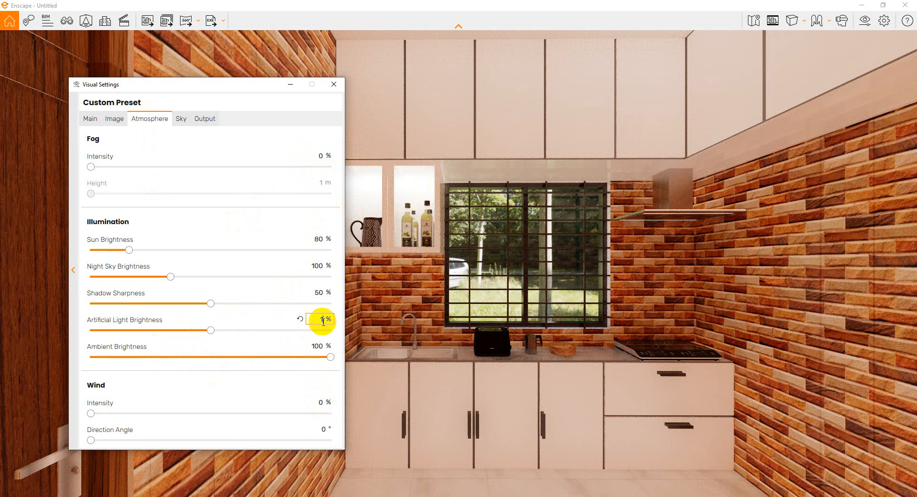
text(50)
key(Return)
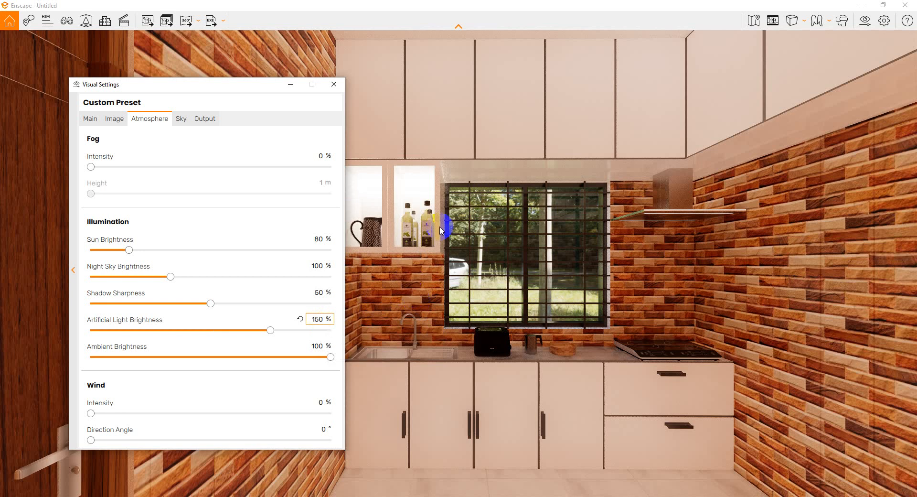
click(334, 85)
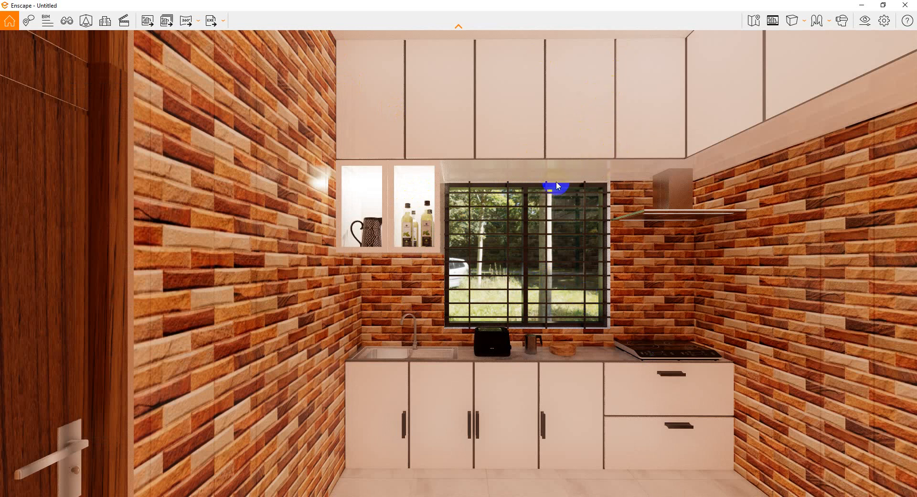
- Switch back to SketchUp and open the room's ceiling slab group for editing
right_drag(578, 181, 591, 120)
drag(591, 120, 590, 119)
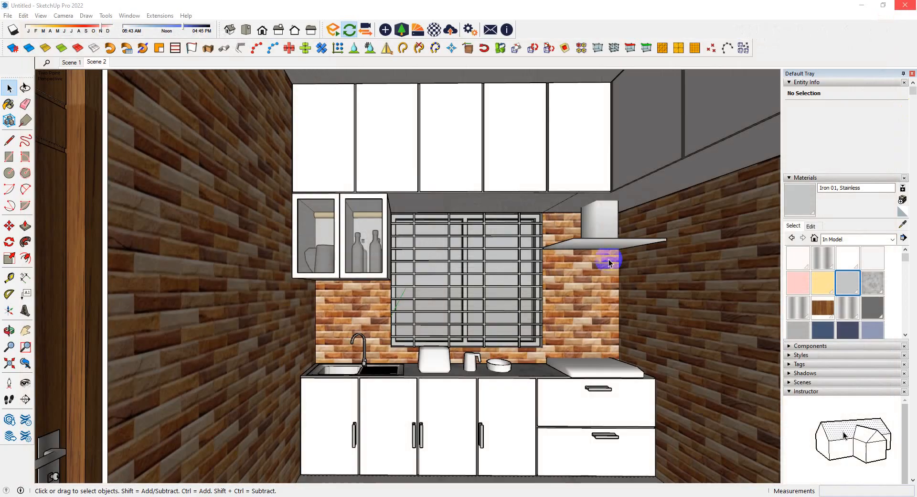
scroll(432, 290, down, 5)
middle_drag(262, 262, 544, 305)
scroll(330, 290, down, 8)
scroll(434, 333, down, 4)
middle_drag(434, 333, 457, 428)
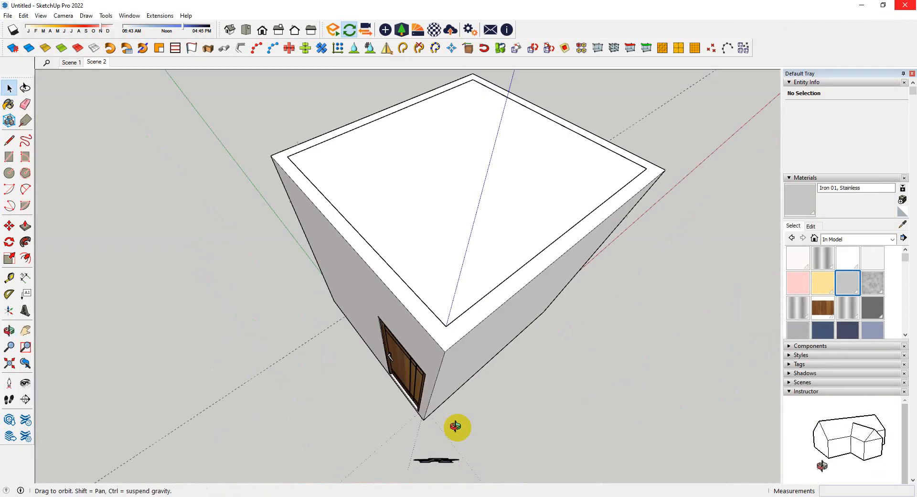
scroll(491, 241, up, 4)
double_click(471, 273)
- Select all of the ceiling slab's geometry and intersect its faces with the model
middle_drag(471, 273, 516, 315)
scroll(475, 282, up, 4)
triple_click(467, 295)
scroll(442, 264, down, 4)
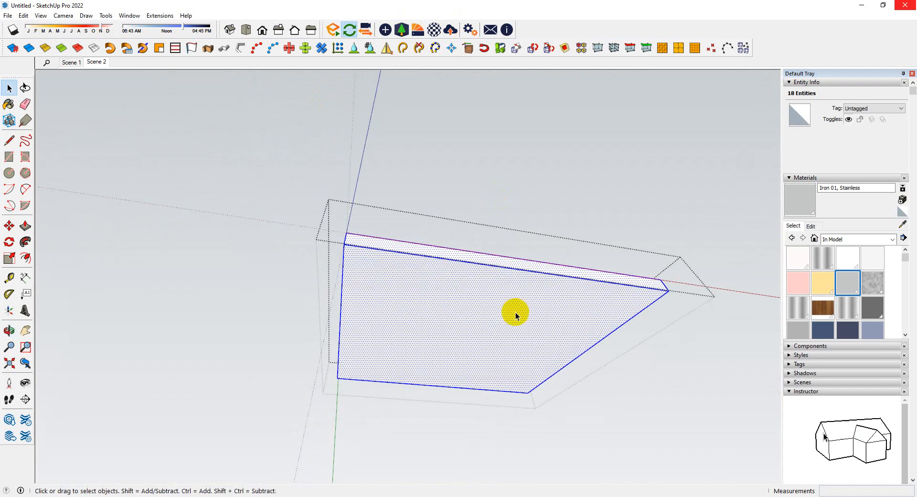
scroll(515, 315, up, 4)
scroll(480, 177, up, 4)
middle_drag(458, 353, 474, 337)
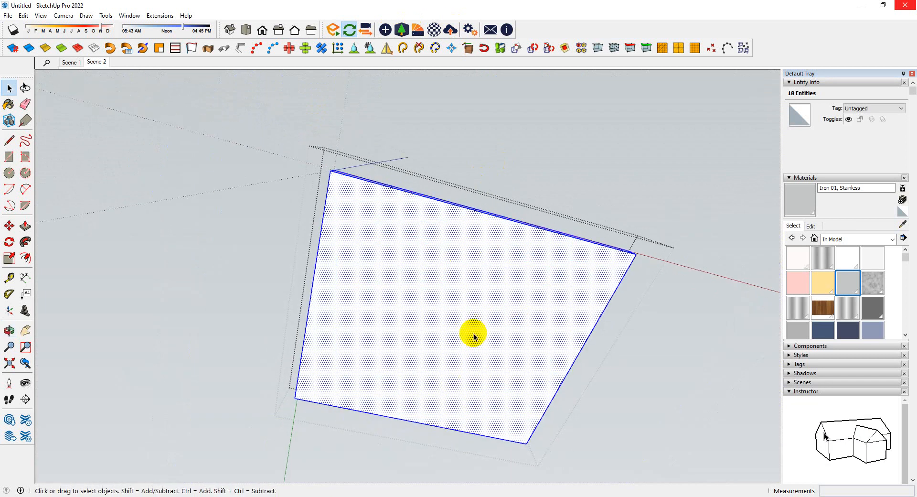
right_click(417, 279)
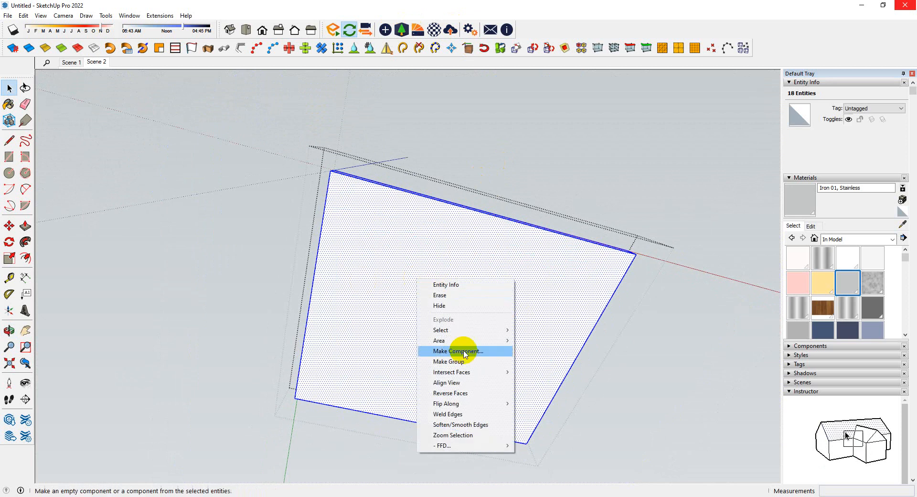
click(568, 368)
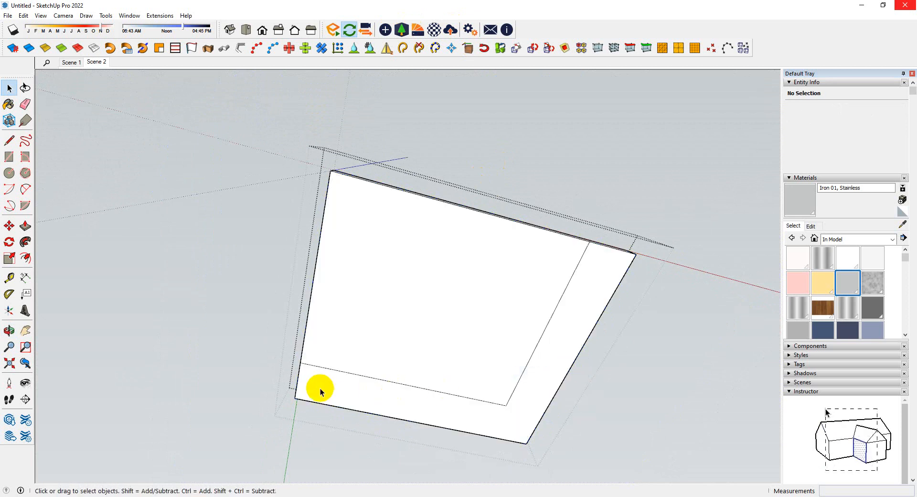
- Offset the outline of the room's ceiling face inward to form a border around it, and leave the group
scroll(461, 407, up, 1)
mouse_move(498, 326)
middle_down()
mouse_move(526, 336)
mouse_move(460, 338)
mouse_move(497, 329)
middle_up()
scroll(511, 339, up, 2)
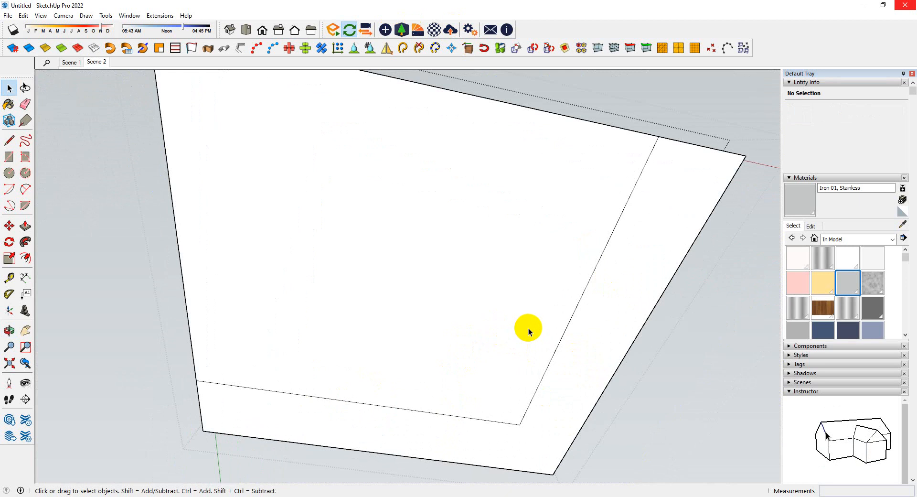
key(f)
click(570, 316)
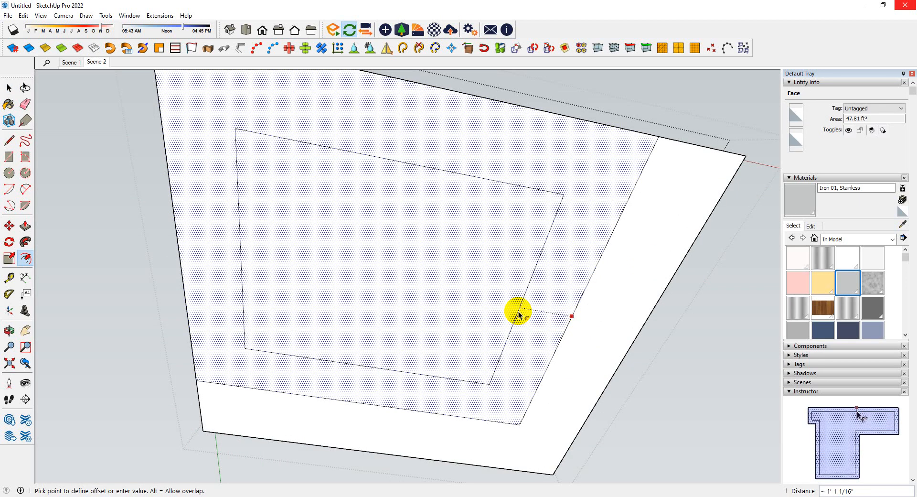
key(Return)
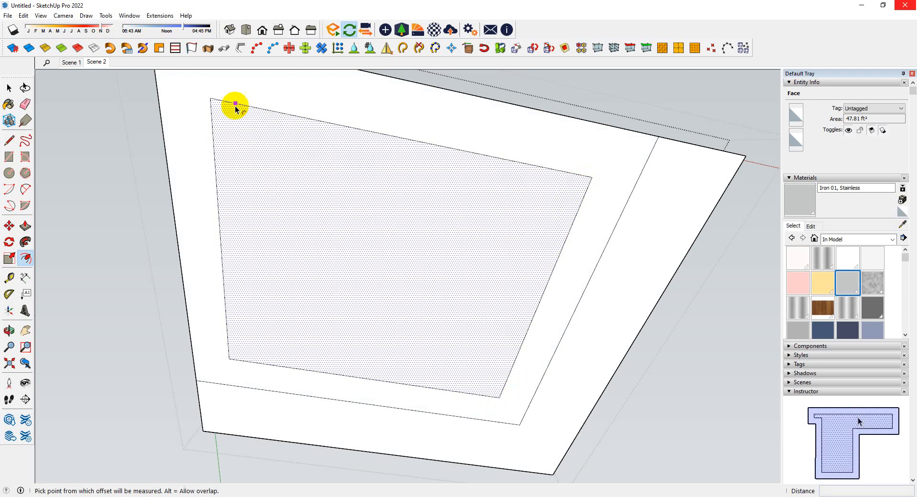
click(231, 361)
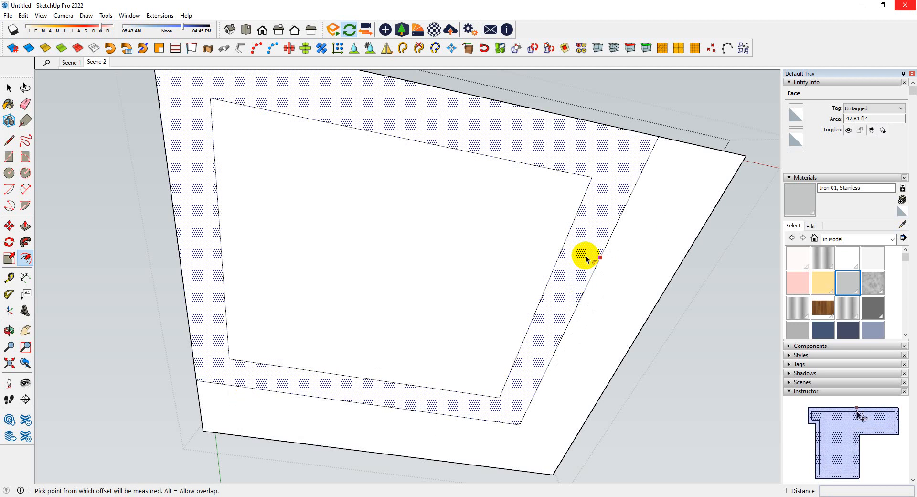
middle_drag(591, 262, 541, 231)
key(space)
click(703, 297)
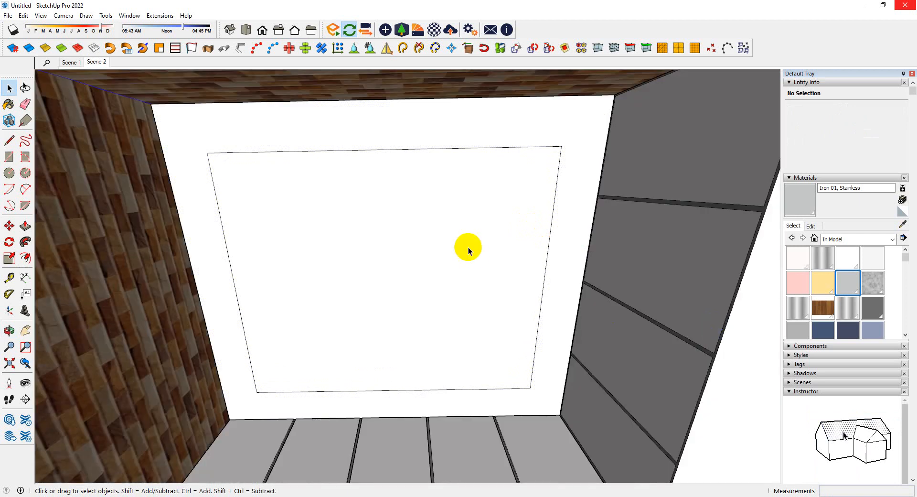
- Inside the ceiling group, draw a circle of radius 3 centred on the offset outline's corner between the brick wall and the cabinets
scroll(409, 291, up, 1)
scroll(408, 290, down, 1)
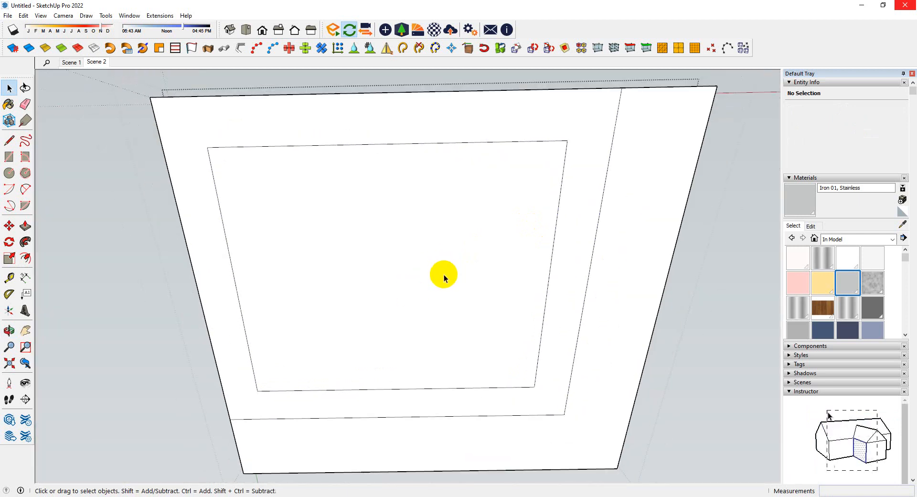
key(c)
scroll(224, 421, up, 1)
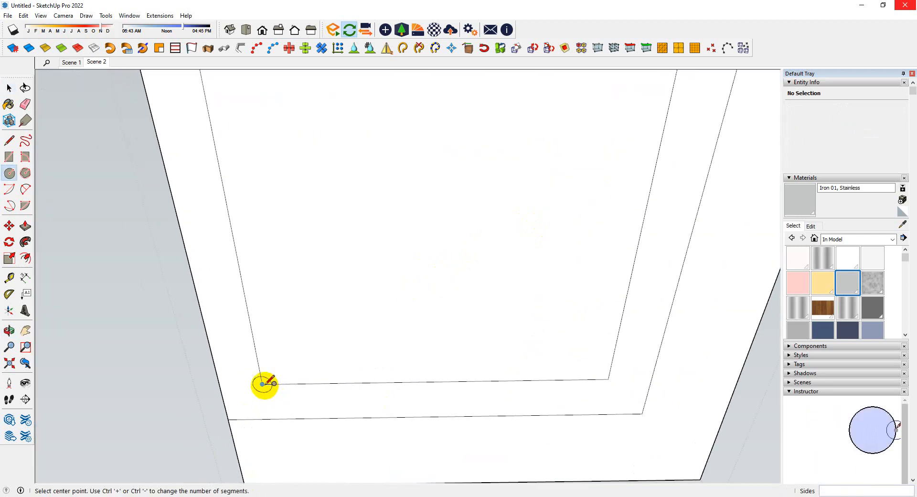
click(262, 383)
text(3)
key(Return)
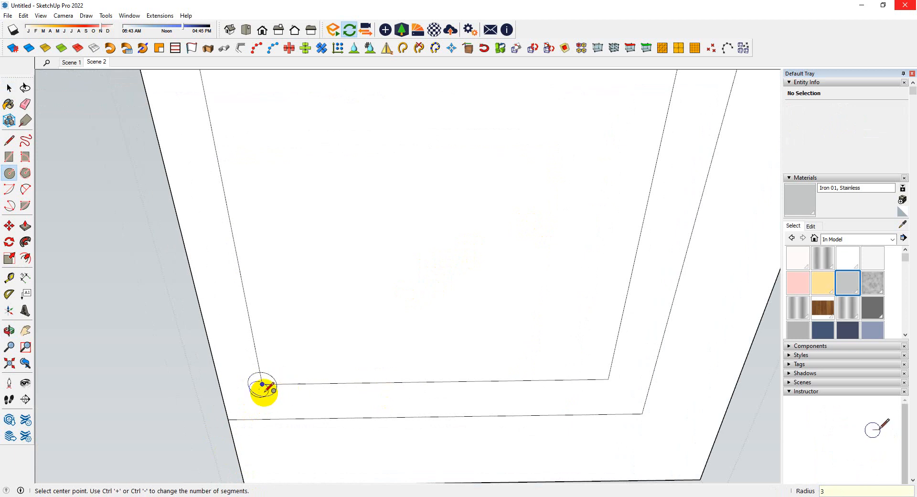
- Make the circle at the offset corner, with its face, into a group and open it for editing
key(space)
key(e)
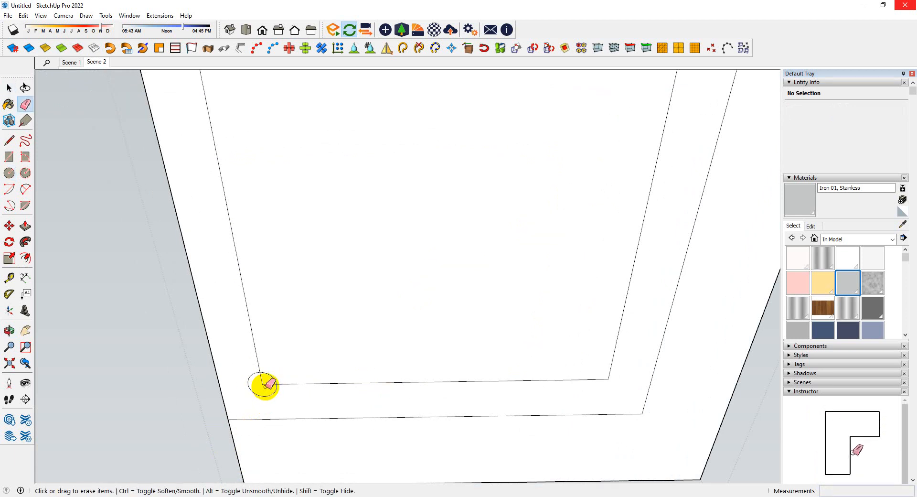
key(space)
double_click(268, 389)
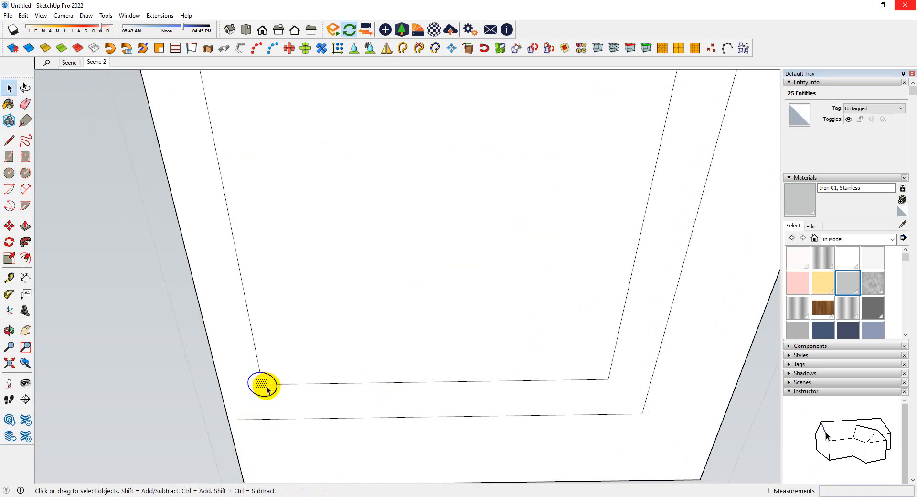
key(ctrl+g)
double_click(268, 389)
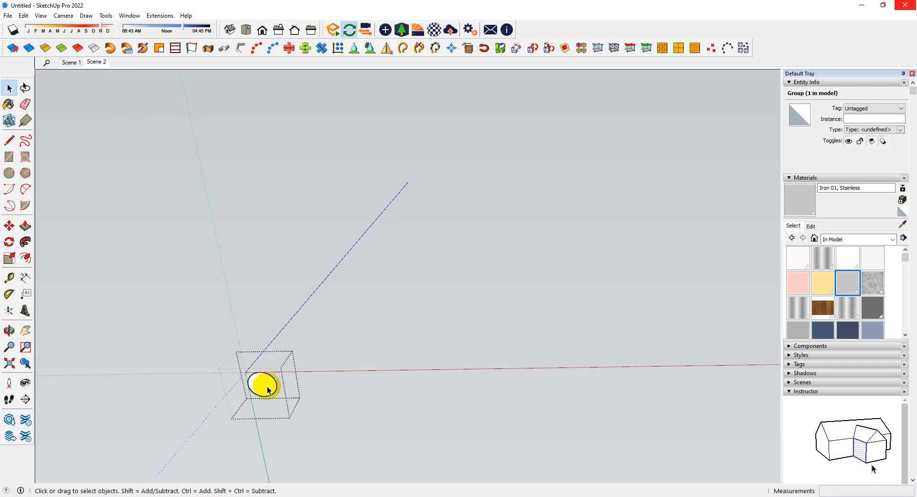
- Reopen the circle group at the ceiling corner and push/pull its face down by .5 to make a thin disc
click(380, 431)
double_click(264, 385)
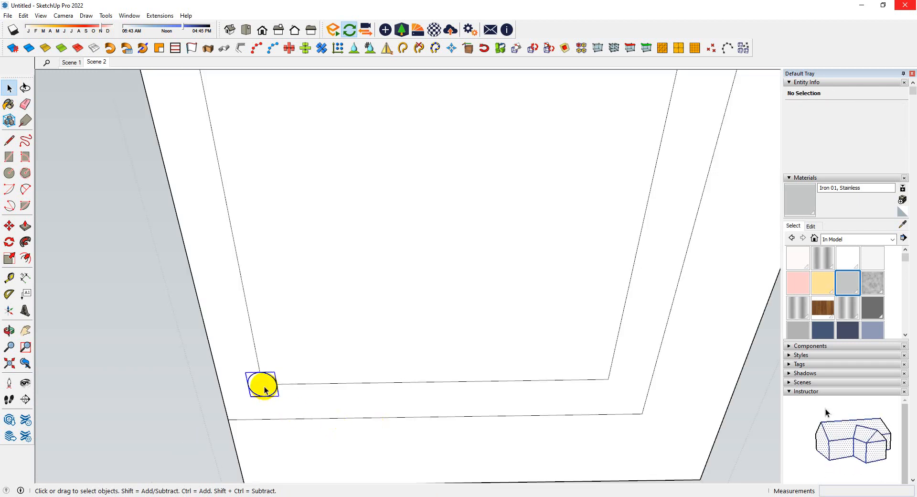
key(p)
click(265, 389)
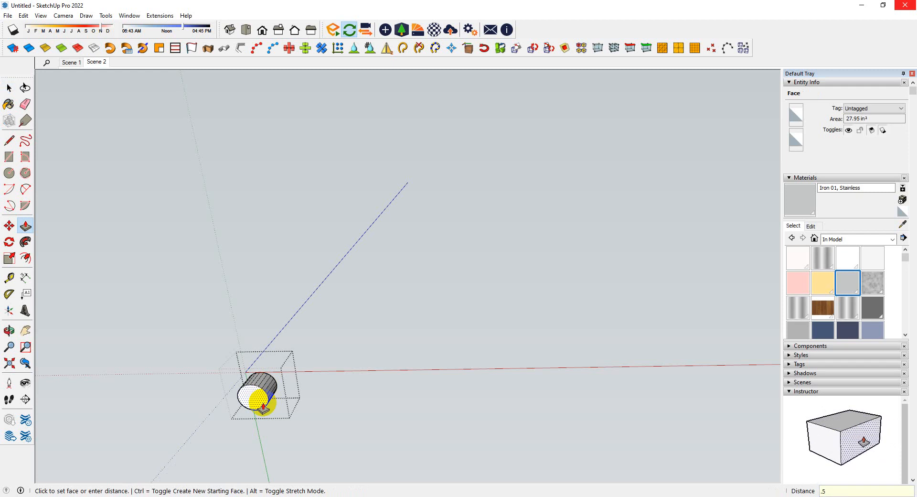
key(Return)
middle_drag(263, 398, 266, 395)
- Offset the edge of the disc's underside inward by .5 to form a rim
key(s)
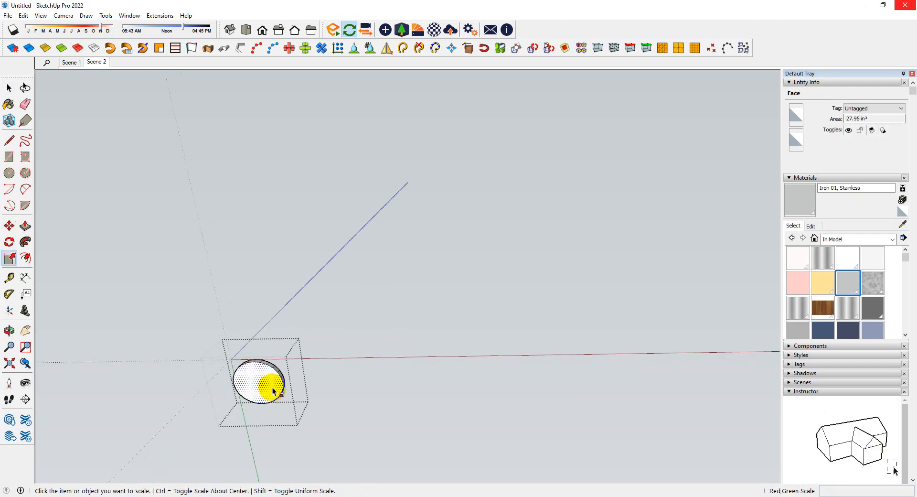
key(f)
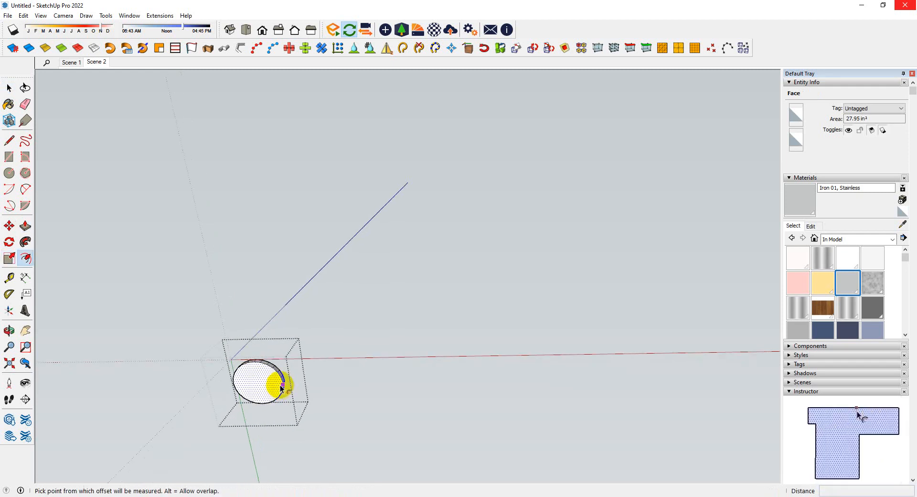
click(281, 387)
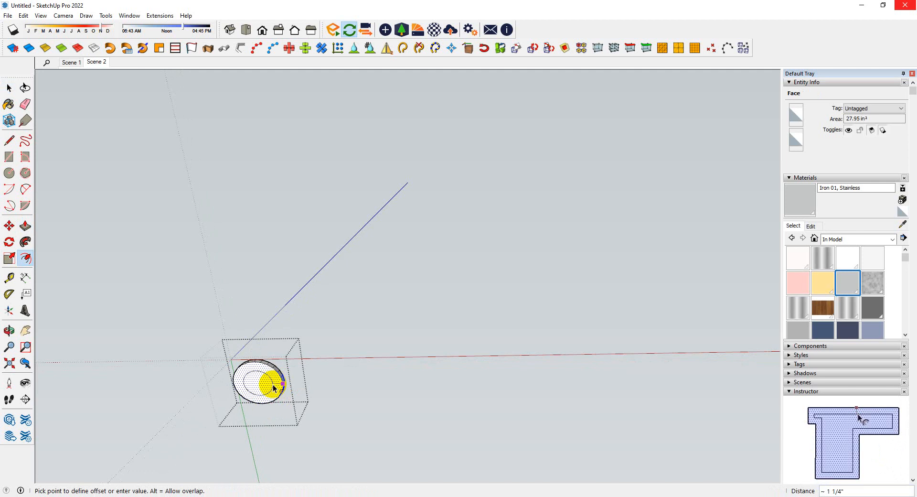
text(.5)
key(Return)
key(space)
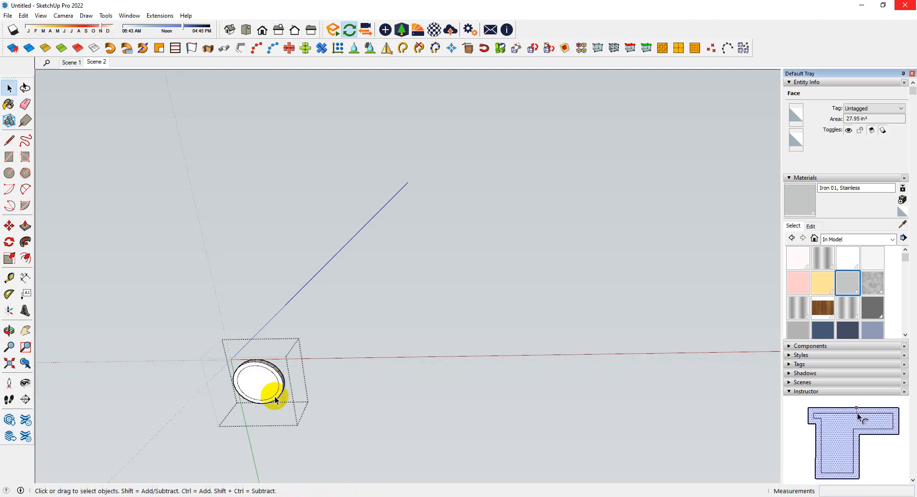
scroll(855, 304, down, 5)
scroll(847, 303, up, 5)
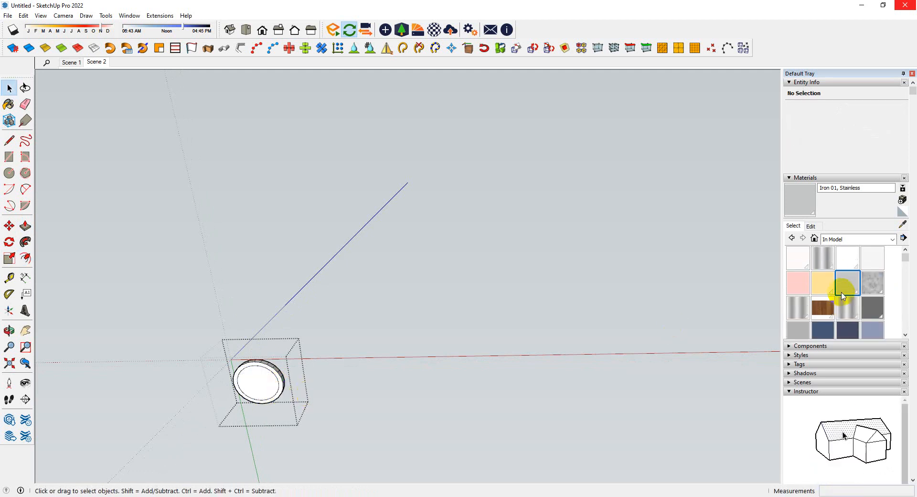
- Choose Color M05 from the Colors library and paint all of the disc's geometry with it
click(862, 240)
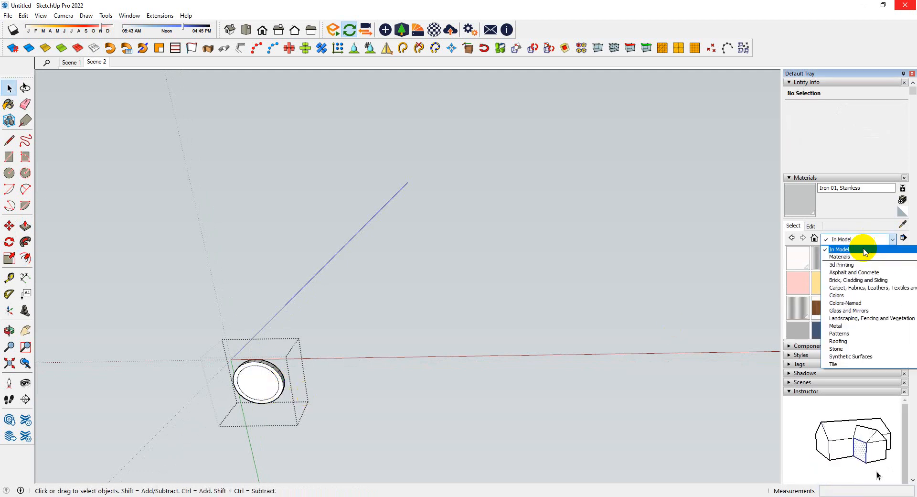
click(843, 289)
scroll(844, 291, down, 6)
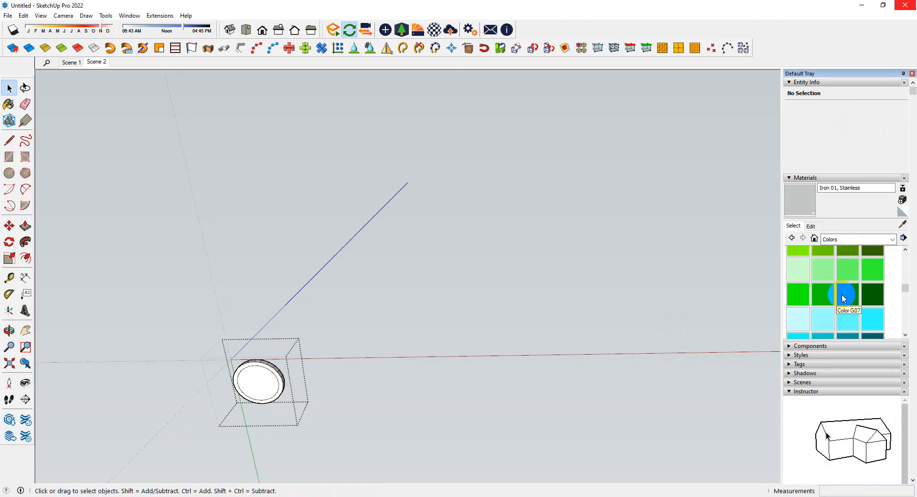
click(827, 309)
scroll(299, 369, up, 4)
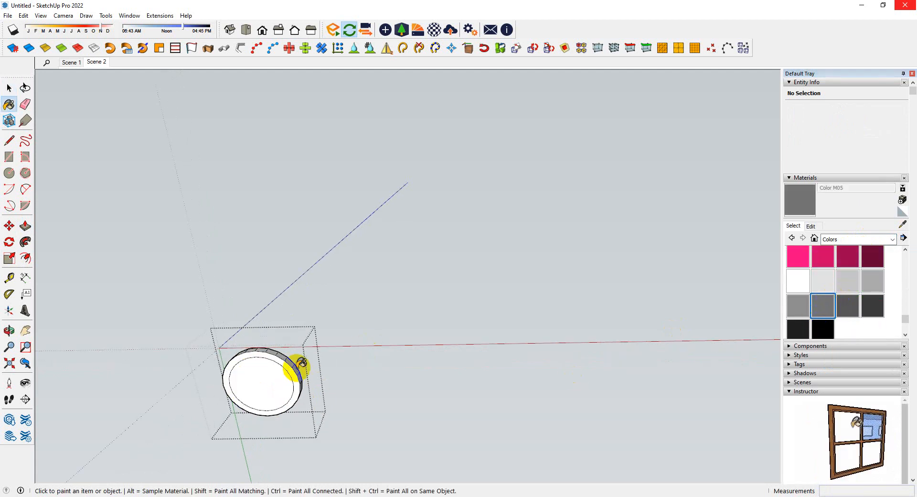
key(space)
triple_click(281, 367)
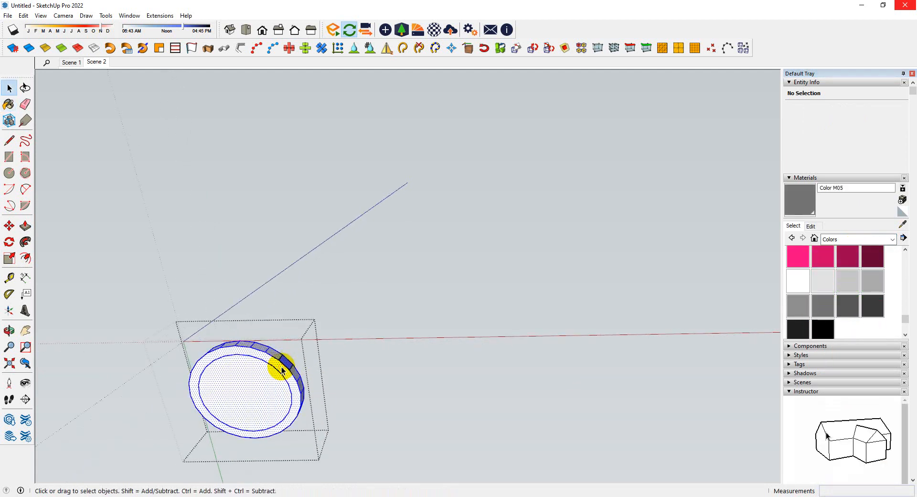
key(b)
click(286, 361)
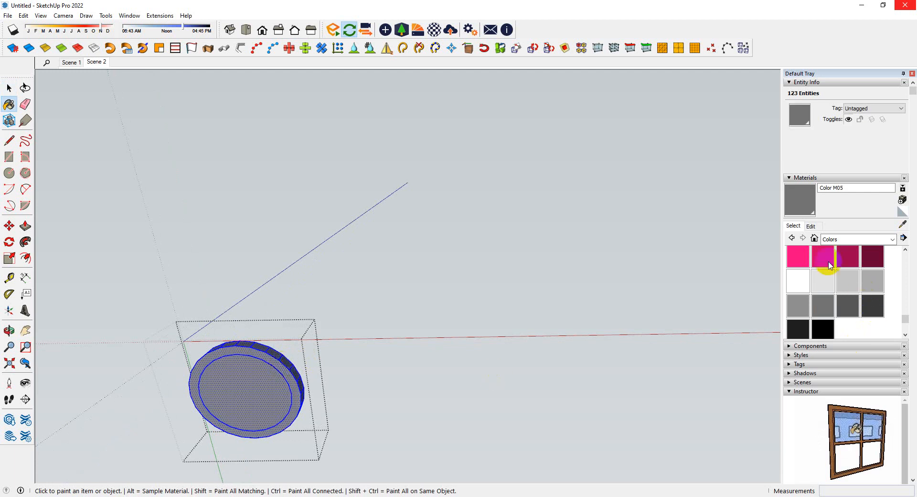
- Paint the disc's inner circular face with pink Color L05 and leave the group
click(798, 257)
key(space)
click(269, 395)
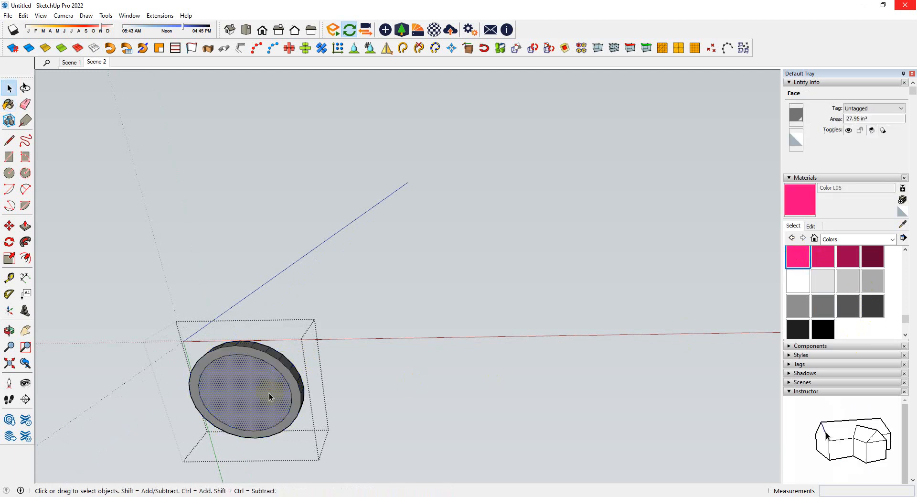
key(b)
click(269, 393)
key(space)
click(472, 396)
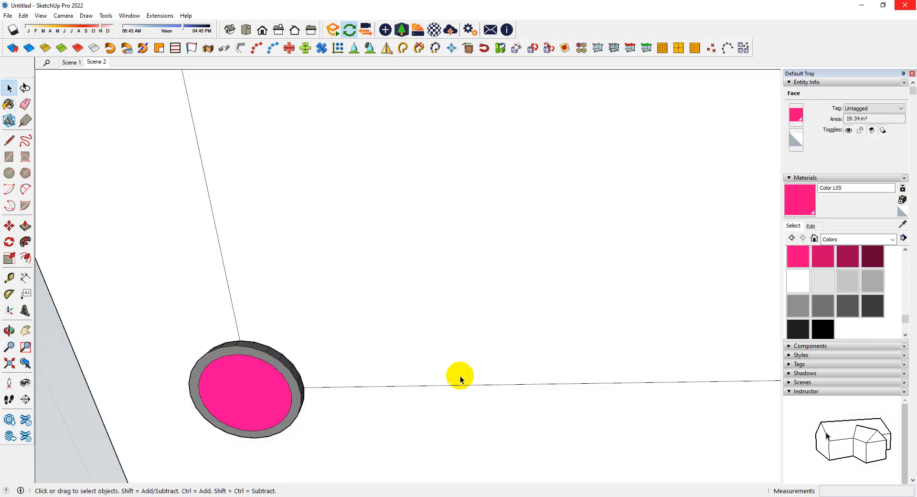
- Convert the painted light fixture group into a component, keeping the default settings
scroll(459, 376, down, 3)
scroll(334, 382, up, 4)
click(372, 369)
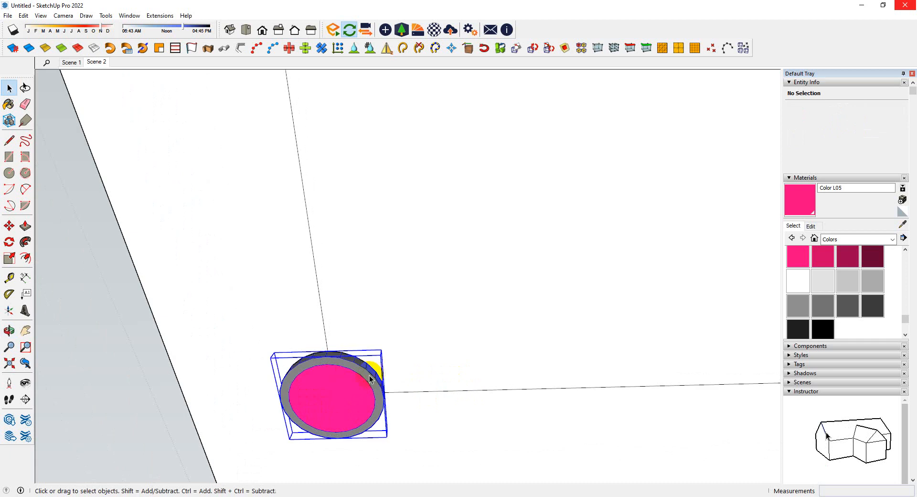
right_click(345, 379)
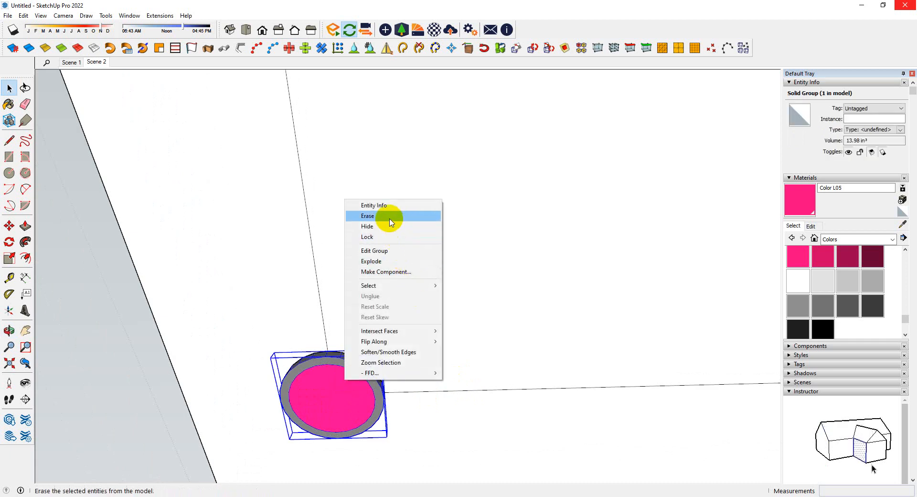
click(389, 272)
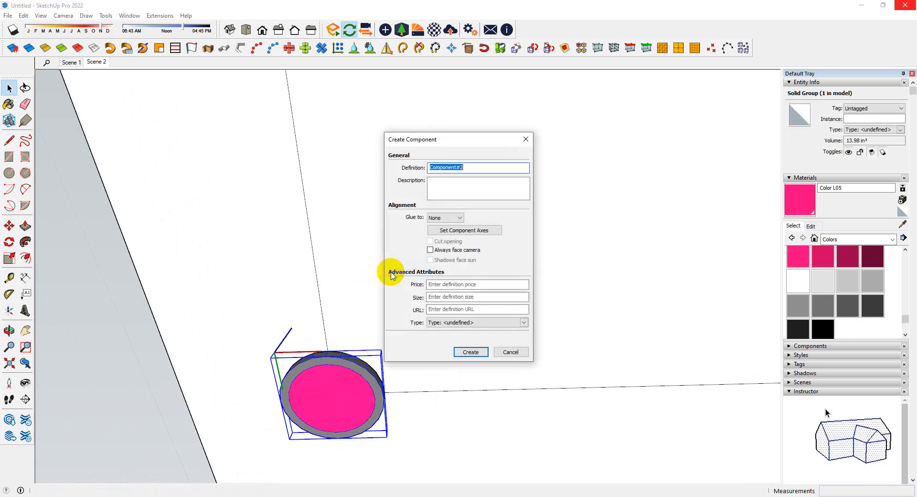
click(479, 355)
- Inside the fixture component, draw a vertical guide line straight down from the centre of the pink face
double_click(339, 403)
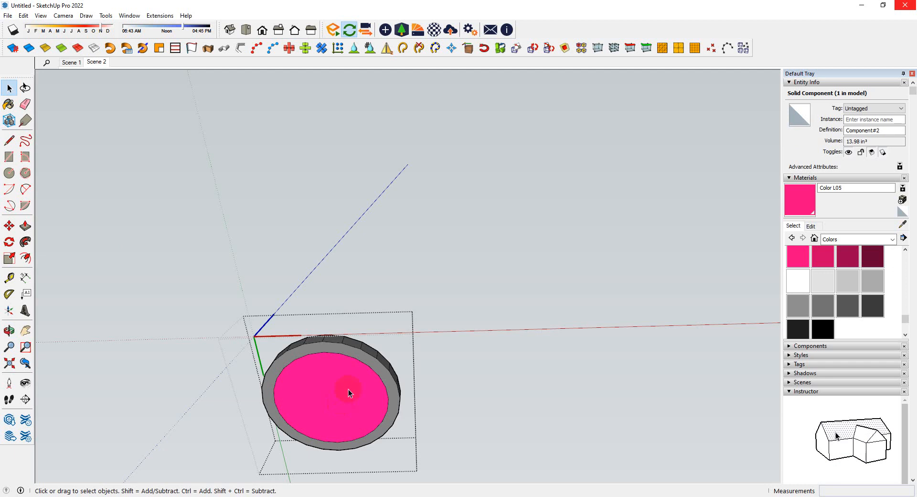
key(l)
click(331, 397)
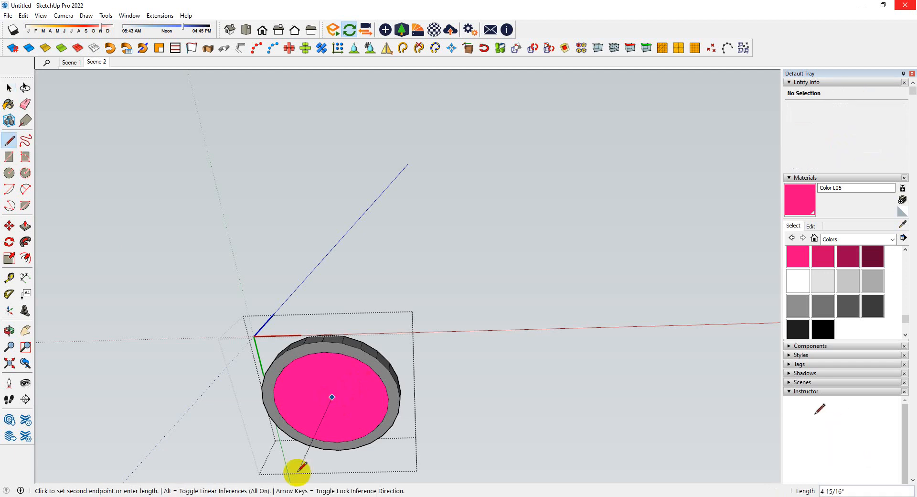
scroll(301, 470, down, 3)
scroll(335, 405, down, 2)
middle_drag(329, 411, 364, 446)
scroll(365, 447, down, 3)
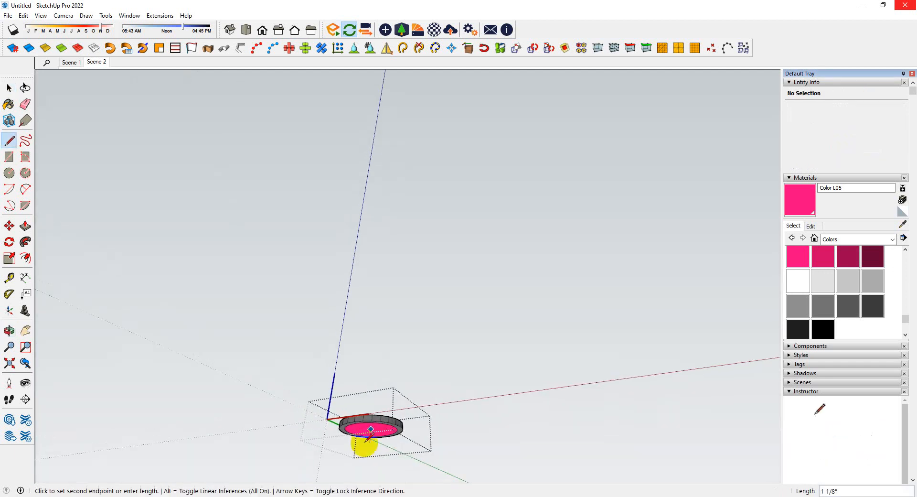
click(374, 477)
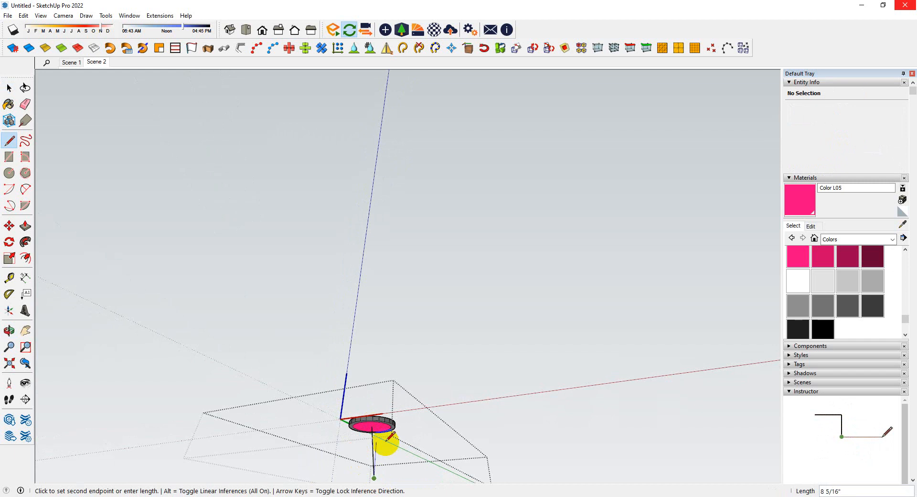
middle_drag(382, 438, 375, 411)
mouse_move(377, 378)
middle_down()
mouse_move(379, 433)
mouse_move(343, 363)
mouse_move(358, 492)
mouse_move(454, 121)
mouse_move(608, 88)
mouse_move(501, 329)
mouse_move(323, 319)
middle_up()
key(Escape)
click(338, 358)
click(331, 433)
key(space)
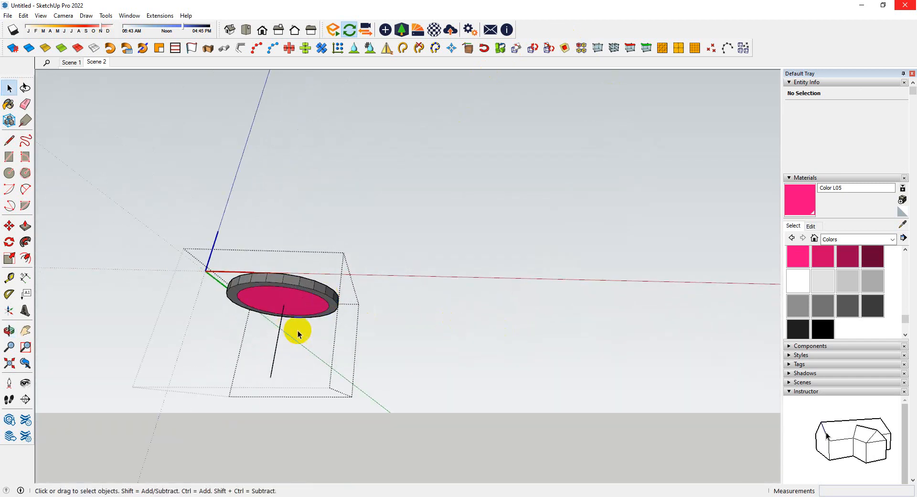
- Place an Enscape spot light on the guide line just below the disc, aimed straight down
click(385, 30)
click(106, 76)
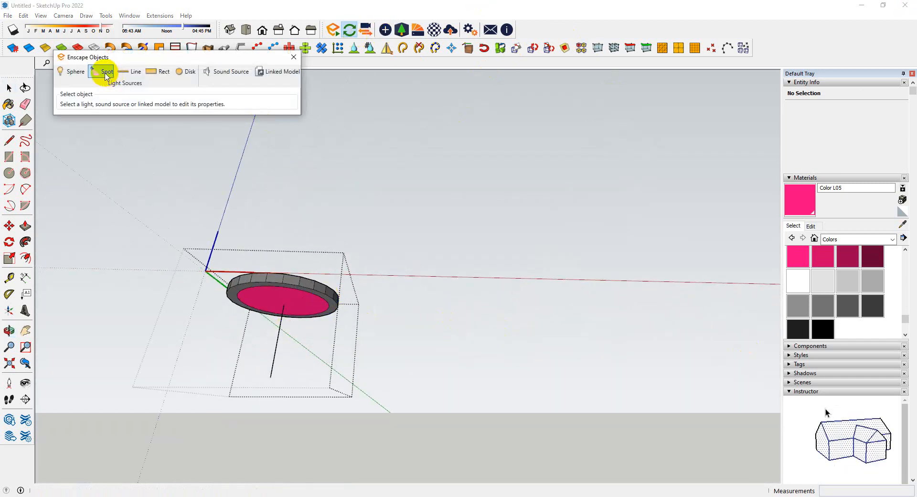
click(105, 73)
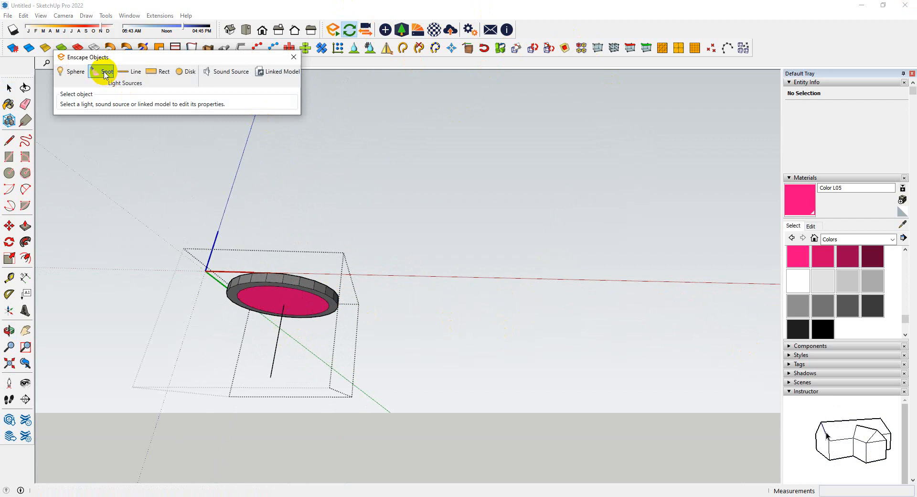
click(284, 310)
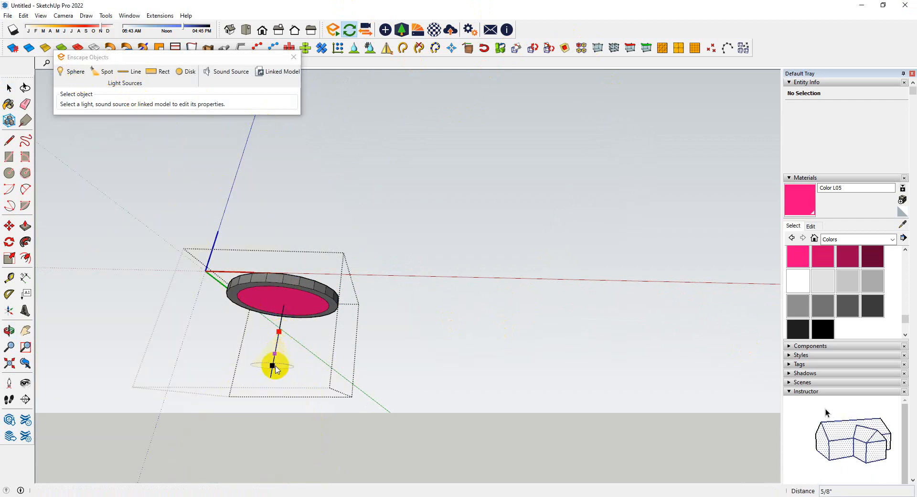
click(274, 369)
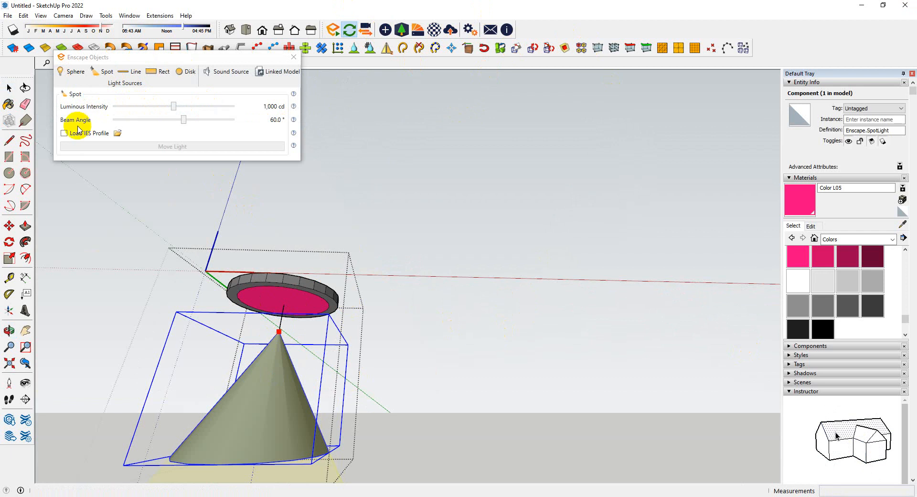
- Load the IES profile 26.ies from the ies folder under IES Light on Assets (G:) into the spot light
click(64, 133)
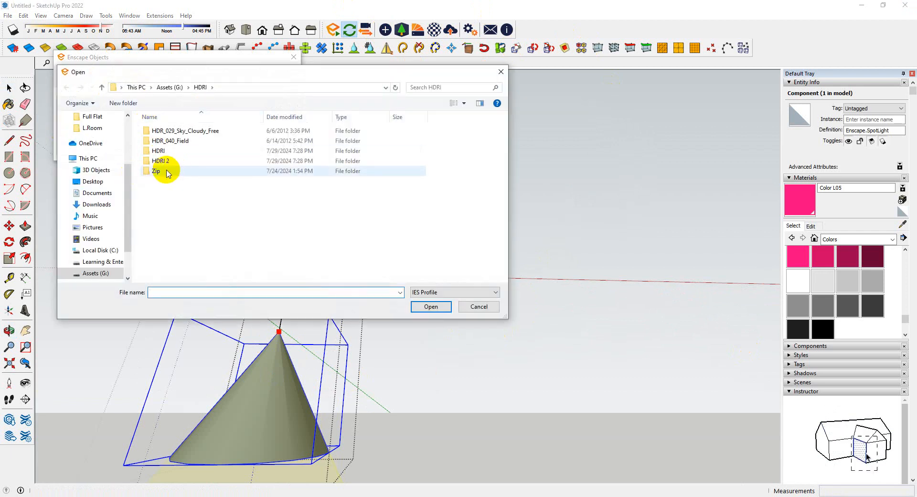
click(95, 272)
click(196, 181)
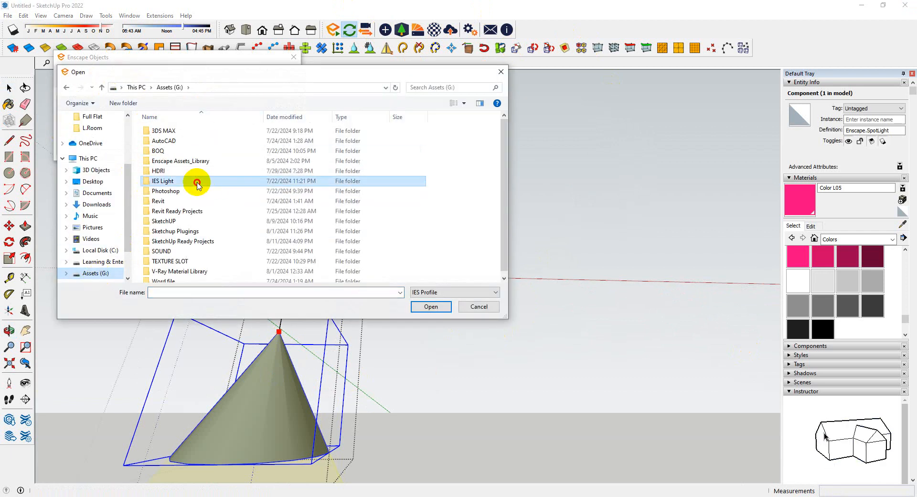
double_click(197, 182)
double_click(181, 132)
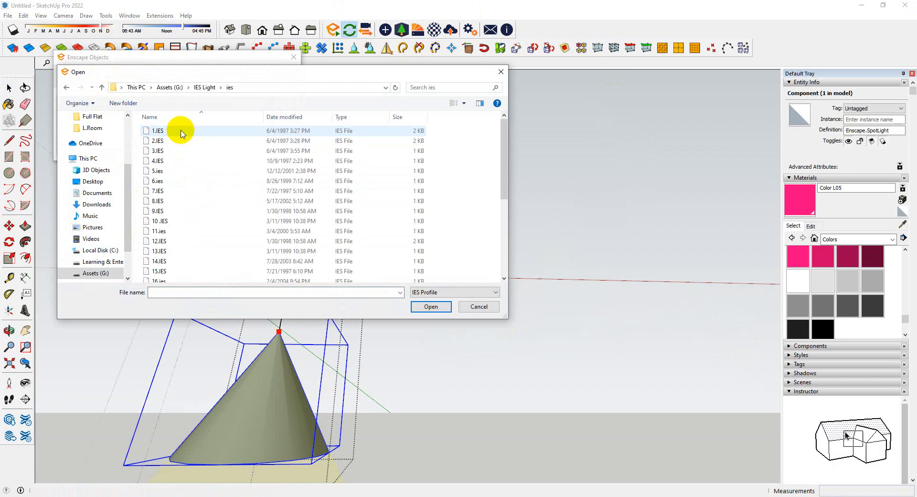
scroll(201, 215, down, 5)
click(209, 237)
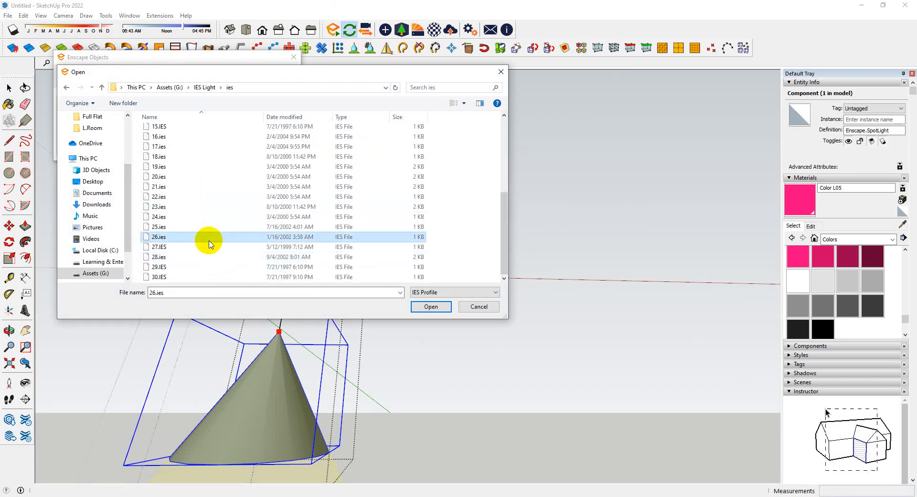
click(434, 307)
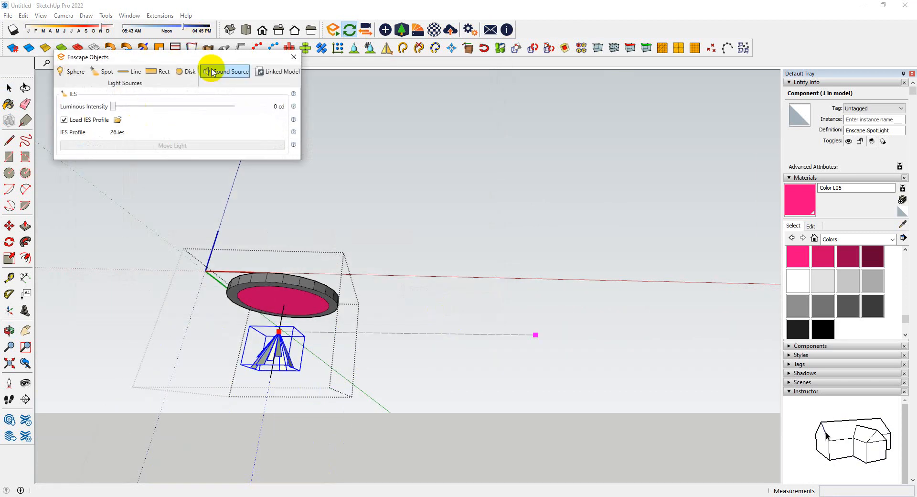
- Set the IES light's luminous intensity to 3000 cd, close the light settings and leave the fixture component
right_click(241, 103)
click(260, 120)
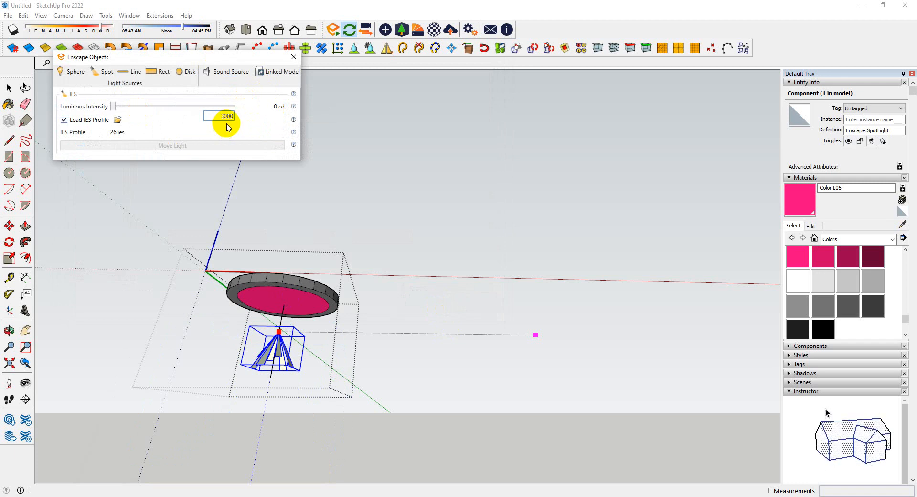
text(3000)
key(Return)
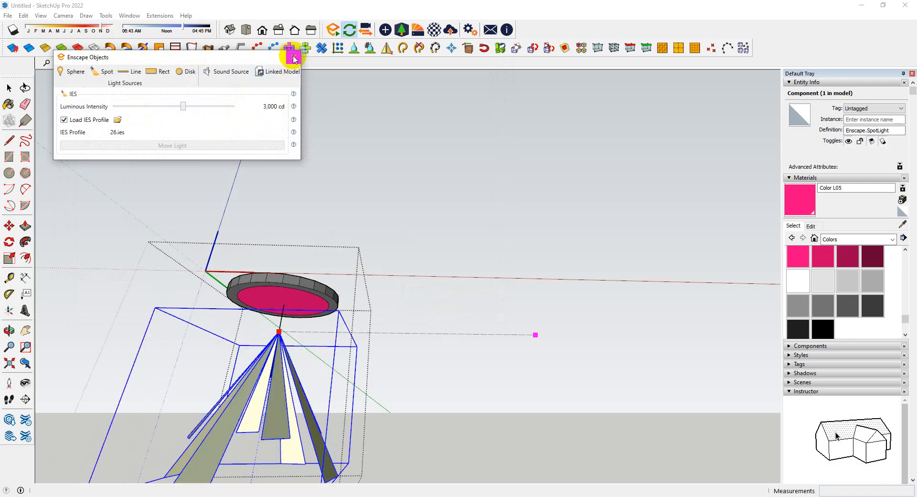
click(293, 58)
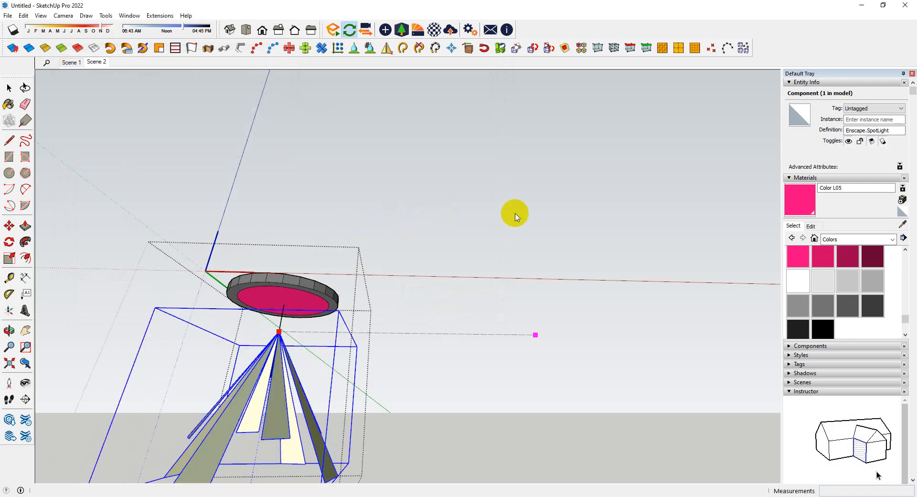
right_click(542, 189)
click(552, 193)
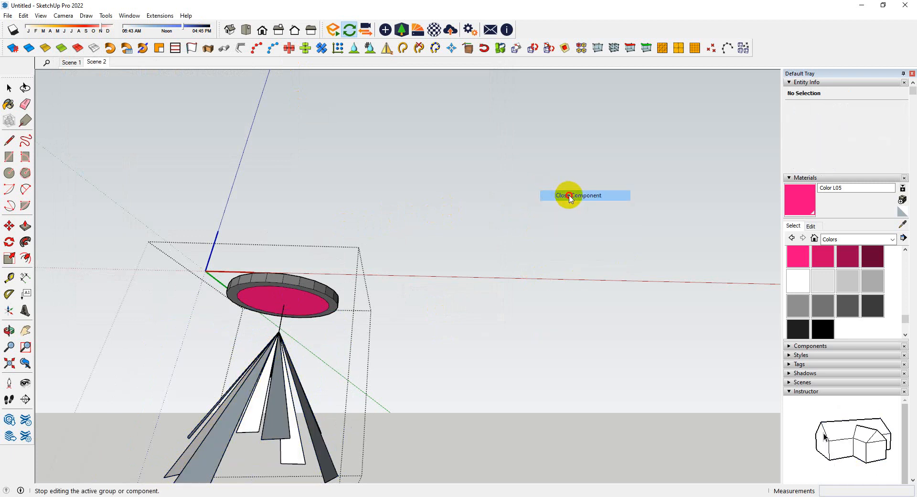
- Close the ceiling group and return to the whole kitchen model
middle_drag(323, 276, 385, 175)
scroll(306, 302, up, 2)
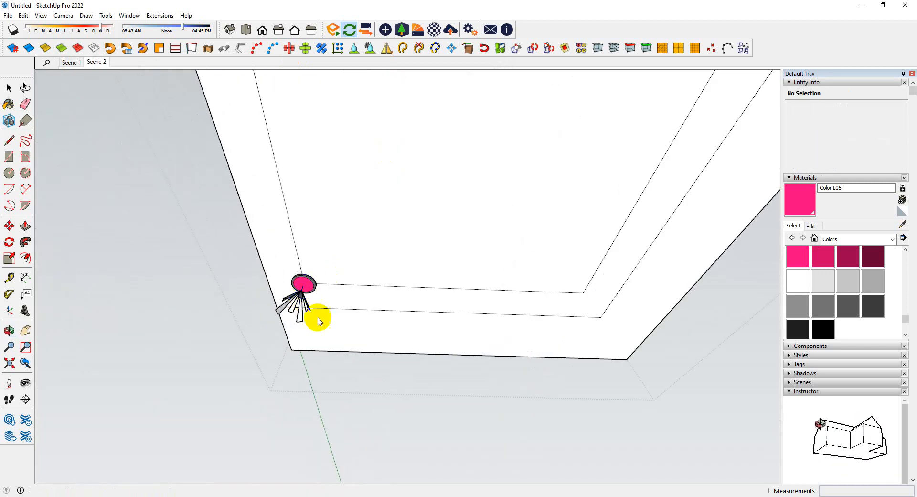
middle_drag(319, 321, 323, 303)
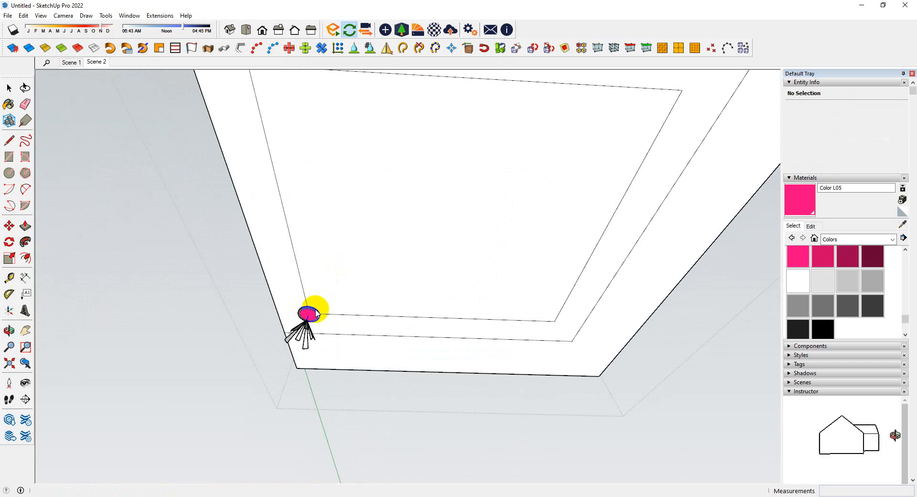
scroll(301, 329, down, 3)
scroll(302, 346, down, 2)
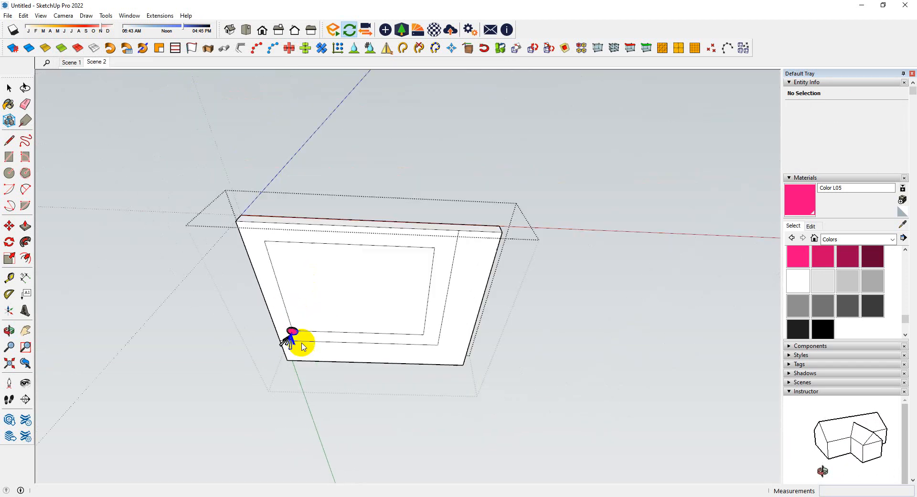
mouse_move(522, 388)
middle_down()
mouse_move(440, 332)
mouse_move(450, 297)
mouse_move(534, 385)
middle_up()
right_click(533, 338)
click(557, 345)
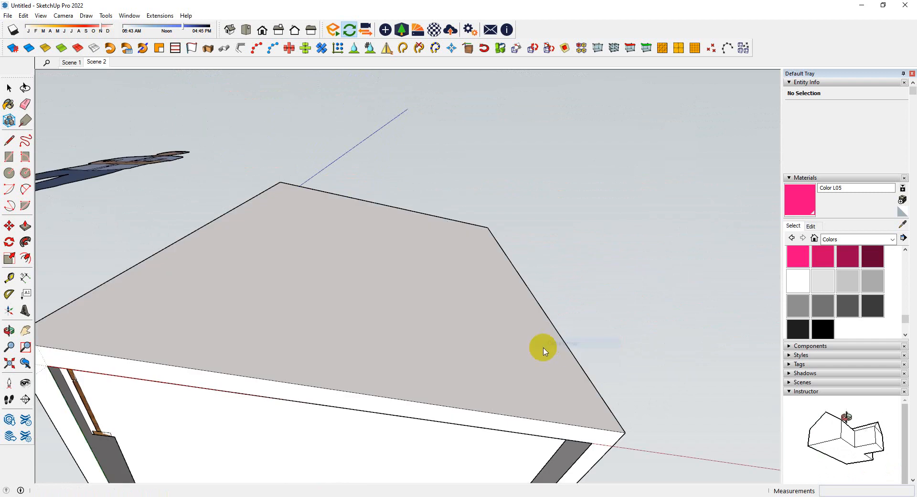
- Recall Scene 2 and examine the ceiling spot light above the wall cabinets from inside the kitchen
scroll(391, 418, down, 2)
middle_drag(391, 419, 277, 363)
click(88, 70)
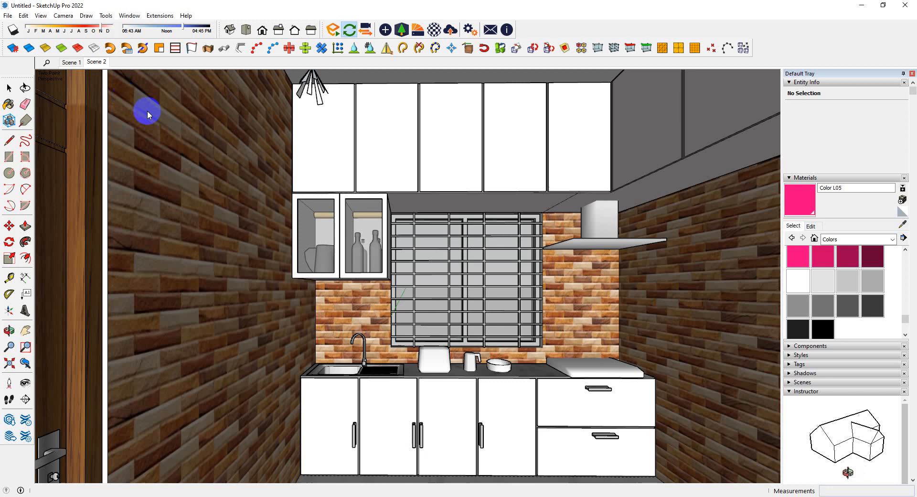
middle_drag(381, 162, 394, 179)
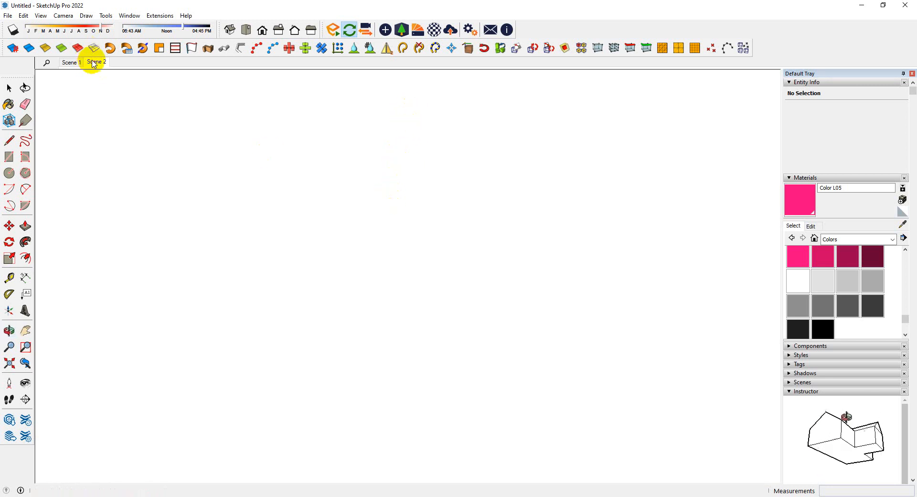
click(96, 62)
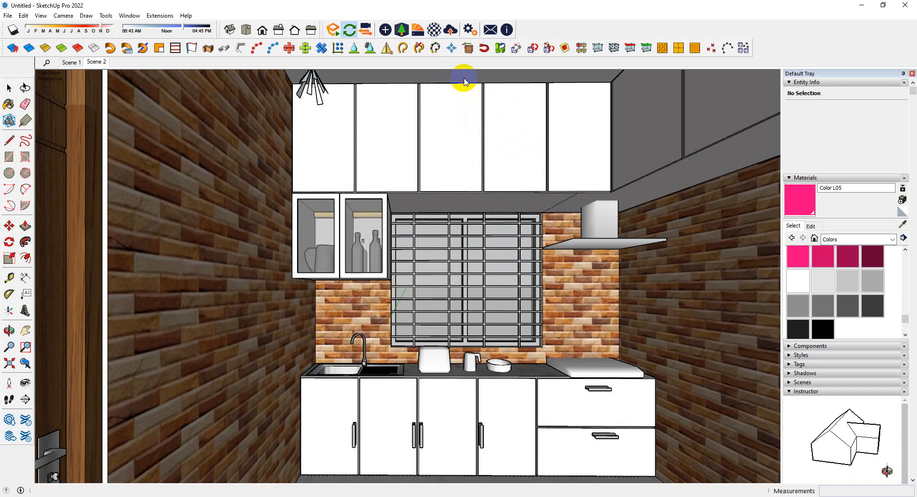
middle_drag(465, 81, 448, 63)
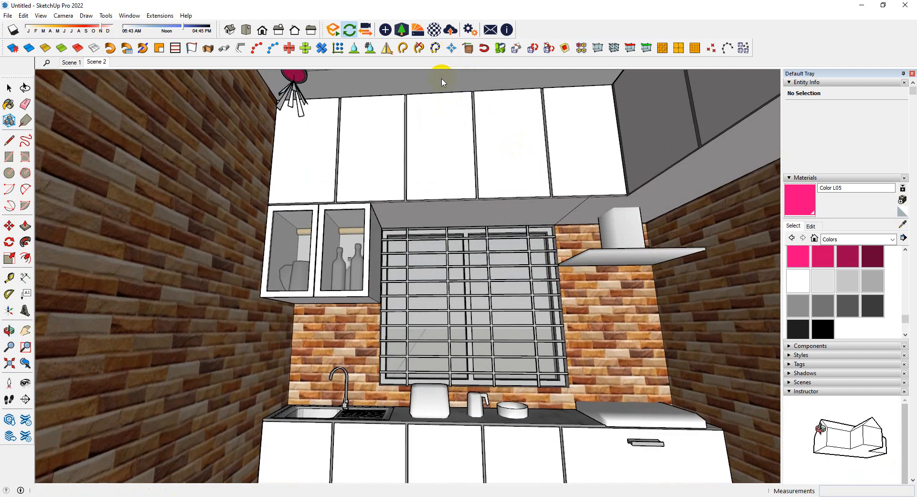
scroll(439, 85, up, 3)
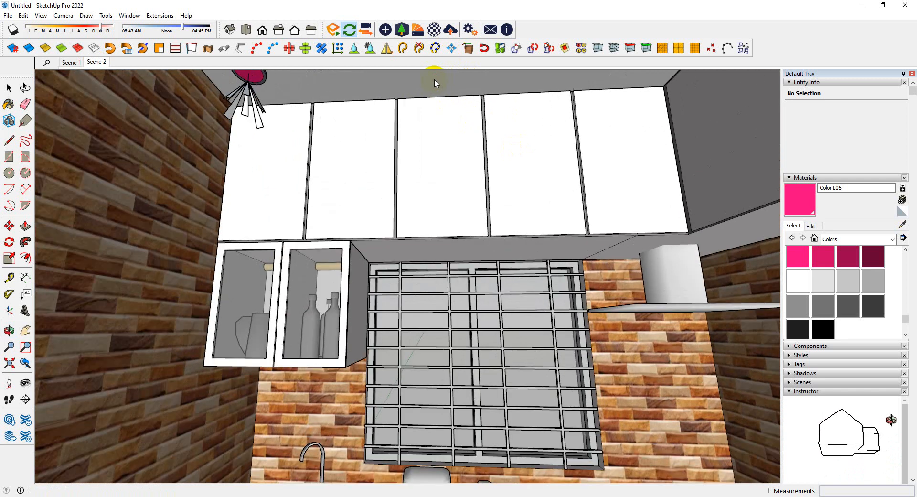
scroll(432, 138, down, 3)
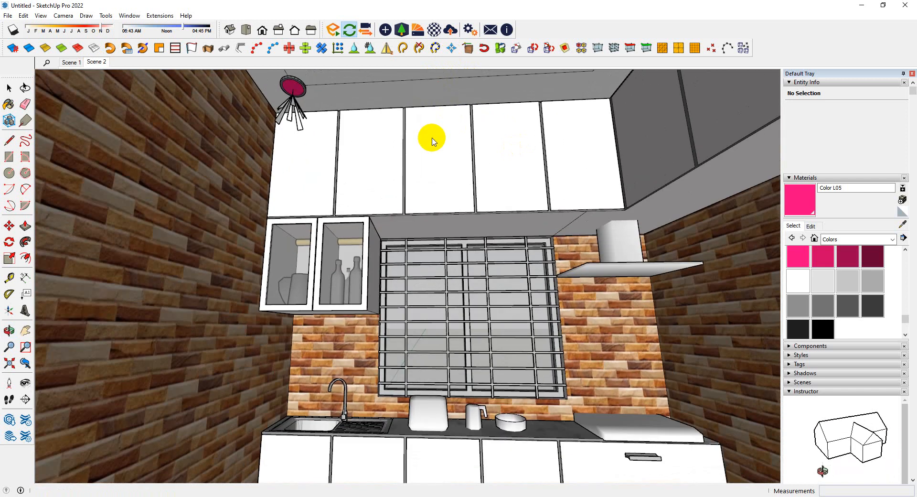
- Set the camera's field of view to 35 degrees
right_click(432, 140)
click(387, 97)
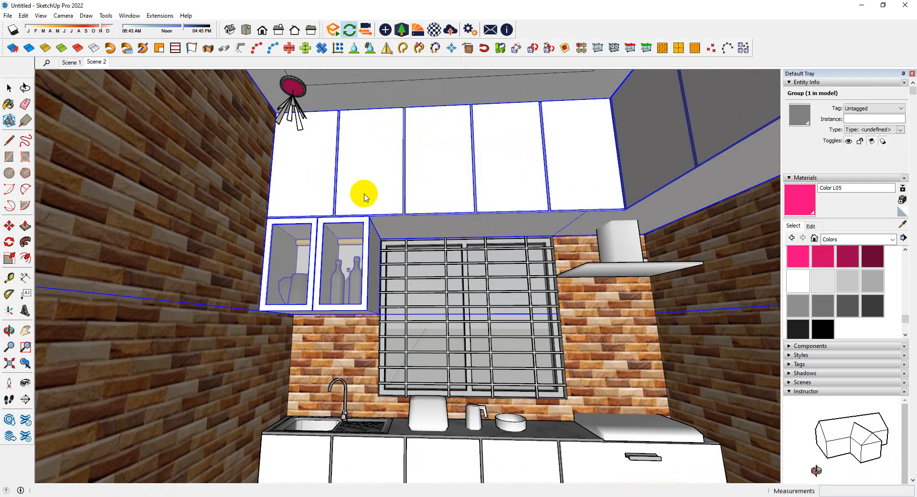
click(10, 349)
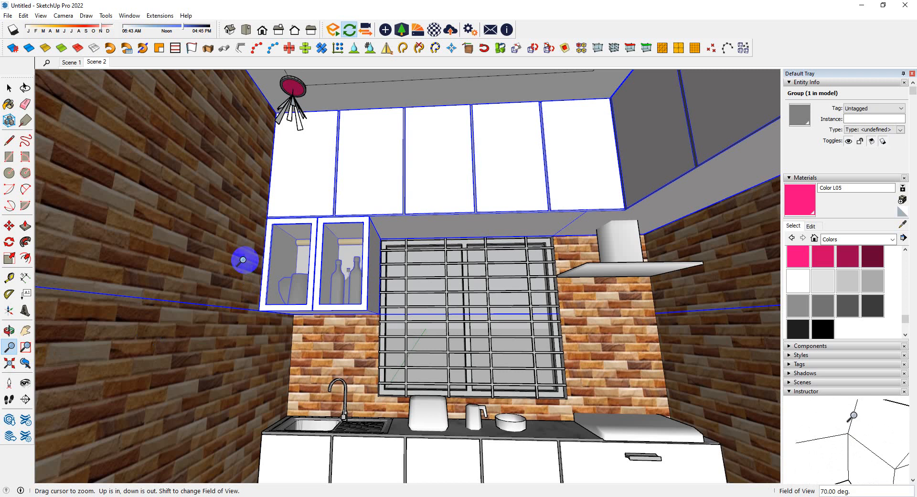
key(Return)
scroll(258, 270, down, 3)
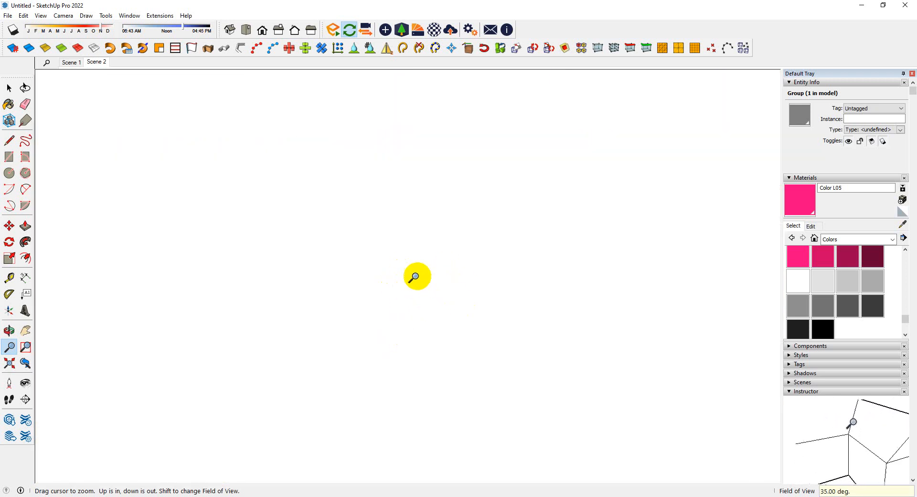
- Open the ceiling group for editing and bring its underside with the light fixture into view
scroll(415, 276, down, 8)
middle_drag(408, 273, 485, 386)
scroll(458, 274, up, 3)
key(space)
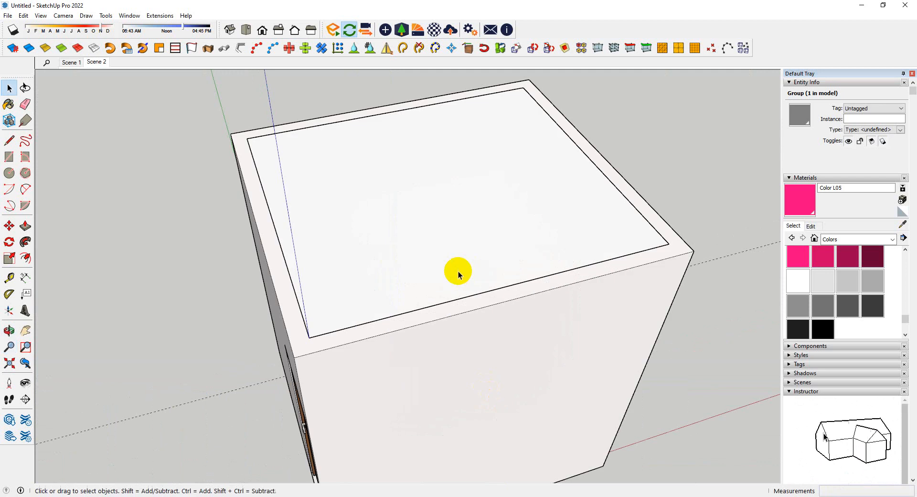
double_click(458, 271)
middle_drag(390, 354, 446, 23)
scroll(247, 294, up, 6)
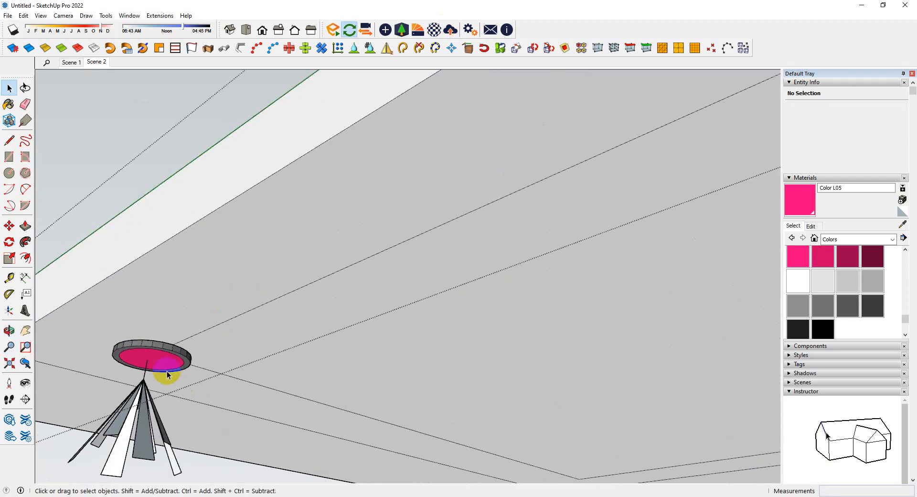
- Copy the spot light fixture about 4' 10 1/2" along the inner rectangle's edge to its other corner and divide the distance with /2
click(167, 374)
middle_drag(174, 334, 385, 242)
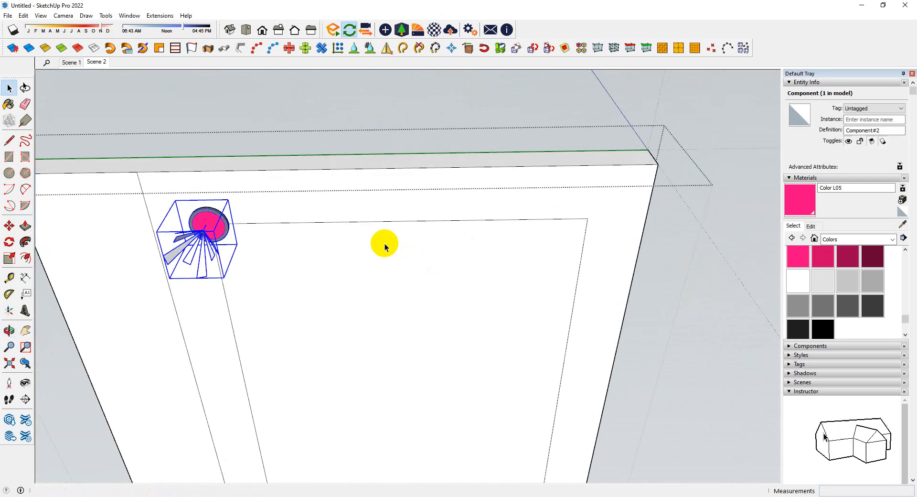
scroll(290, 241, up, 2)
key(m)
key(ctrl)
click(201, 308)
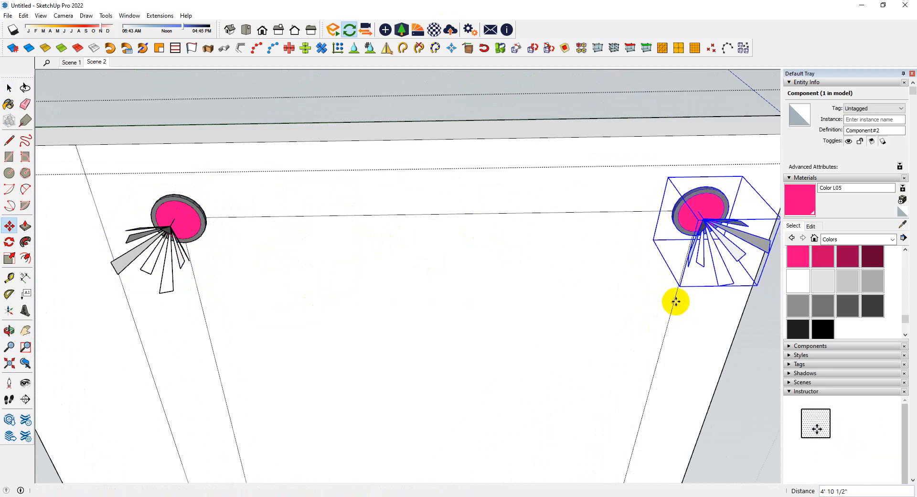
click(675, 302)
key(Return)
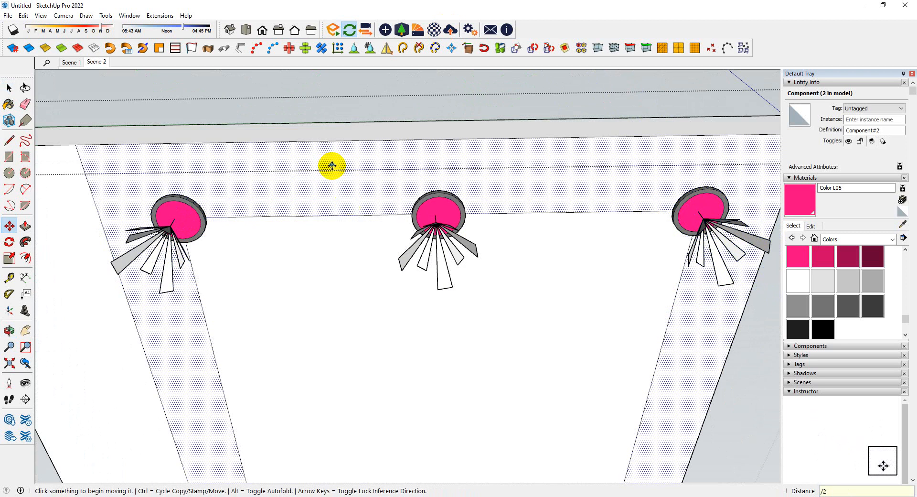
- Copy the row of three fixtures about 6' to the opposite edge of the inner rectangle and divide the distance with /3
scroll(397, 205, down, 3)
scroll(552, 244, up, 3)
key(space)
click(550, 123)
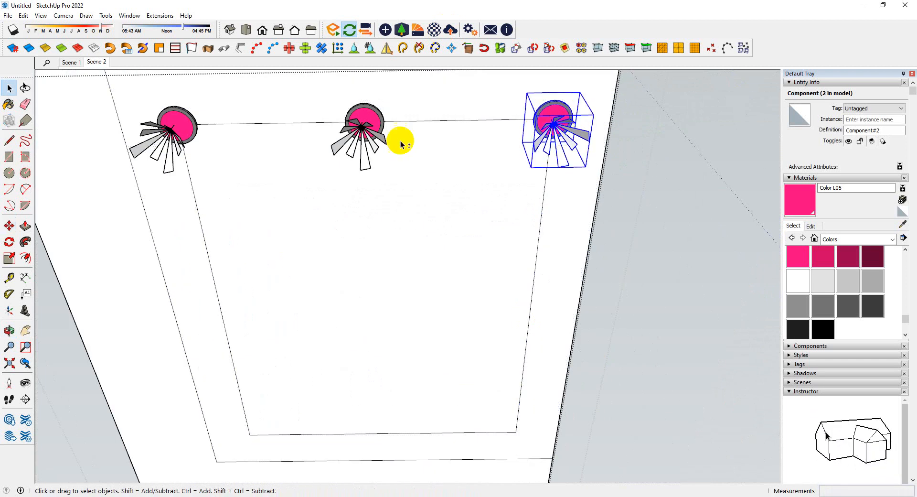
ctrl+click(370, 136)
ctrl+click(180, 138)
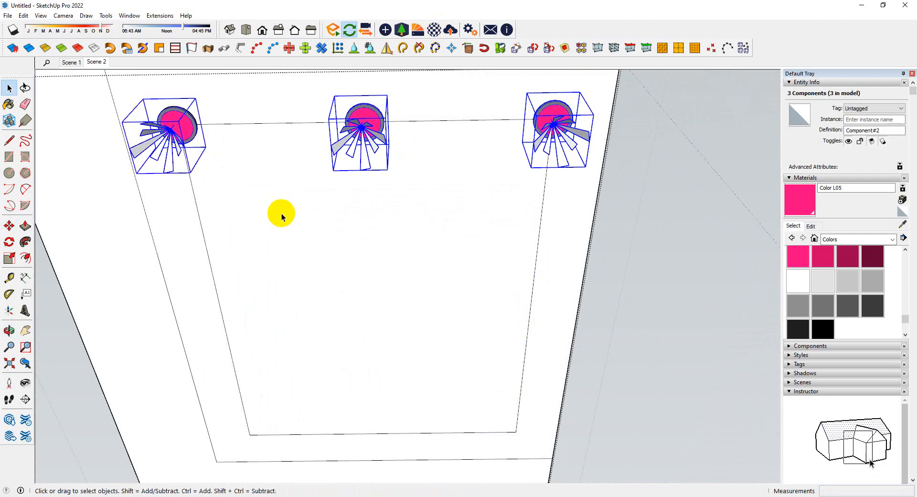
key(m)
key(ctrl)
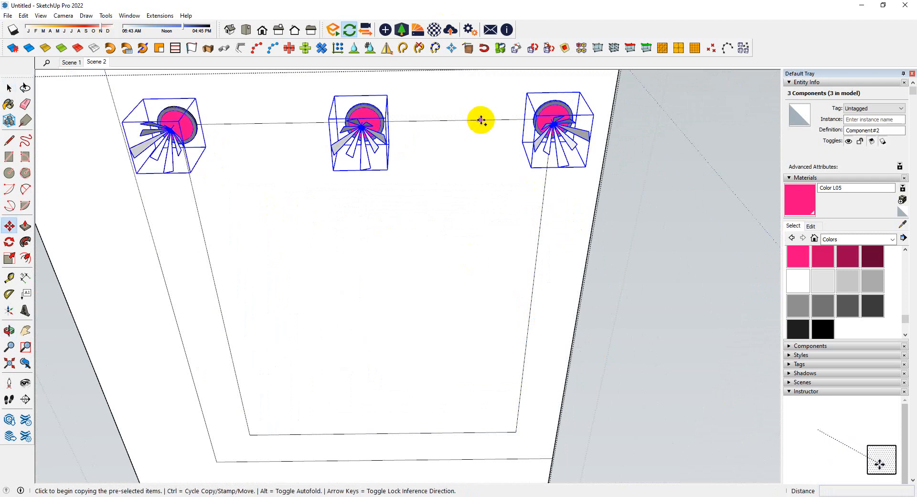
click(480, 120)
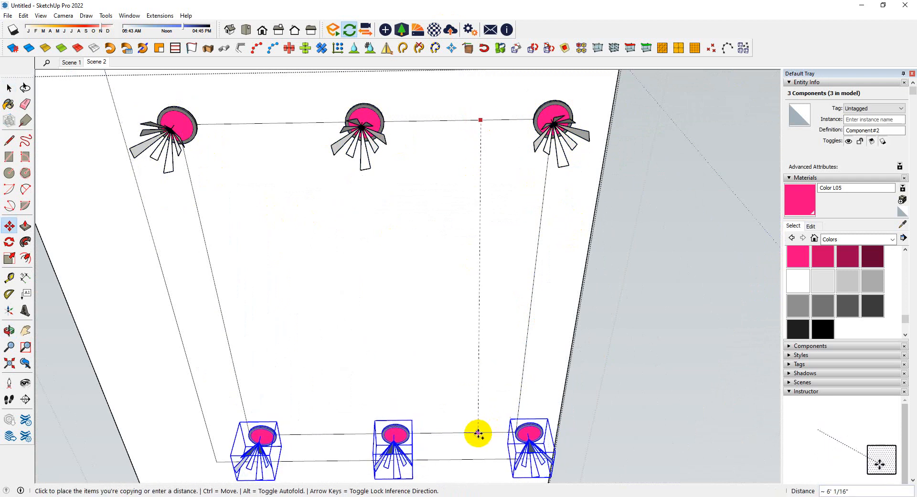
click(464, 433)
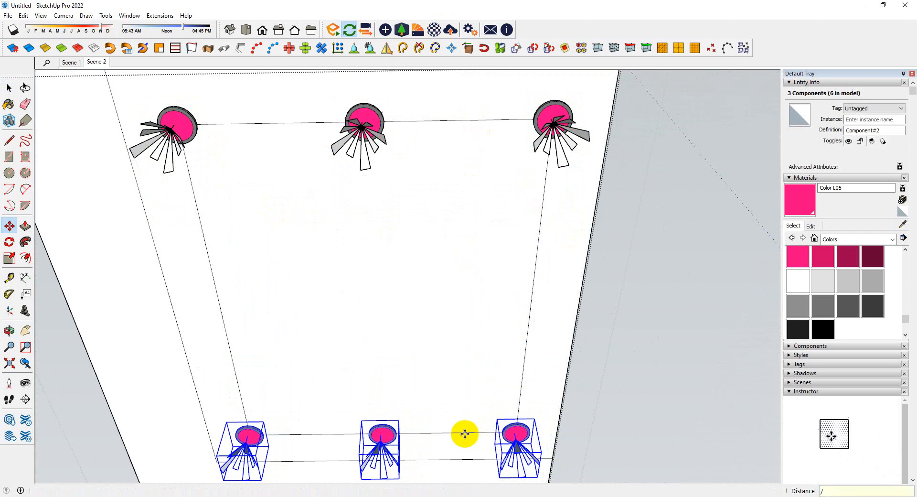
text(/3)
key(Return)
scroll(466, 432, down, 5)
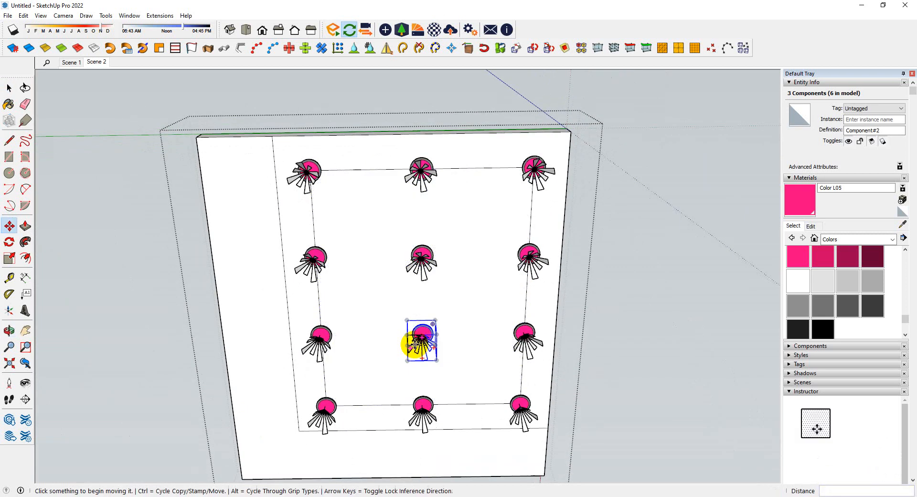
- Delete the two fixtures in the middle of the ceiling, keeping only those along the rectangle's perimeter
click(415, 343)
click(429, 266)
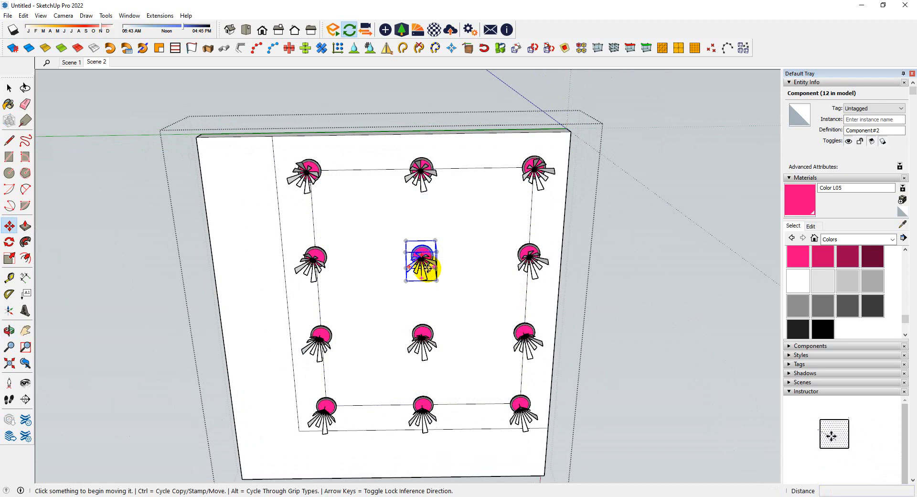
key(ctrl+t)
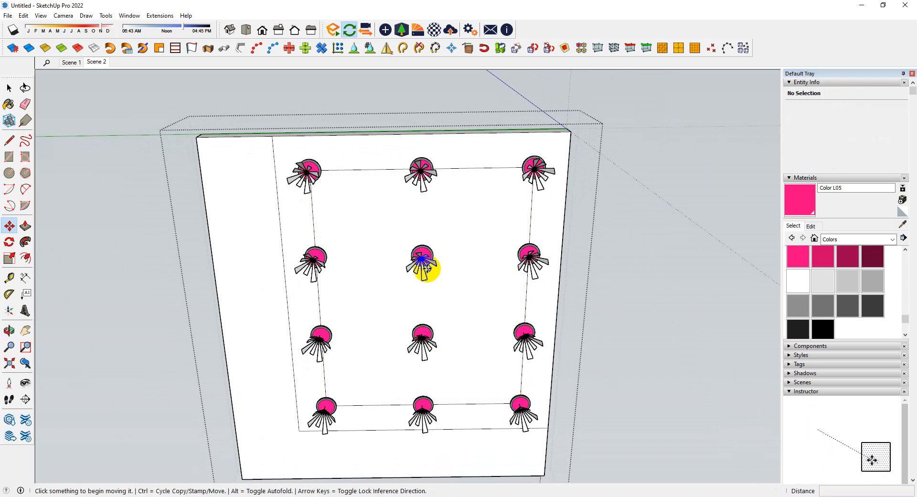
key(space)
click(426, 270)
key(Delete)
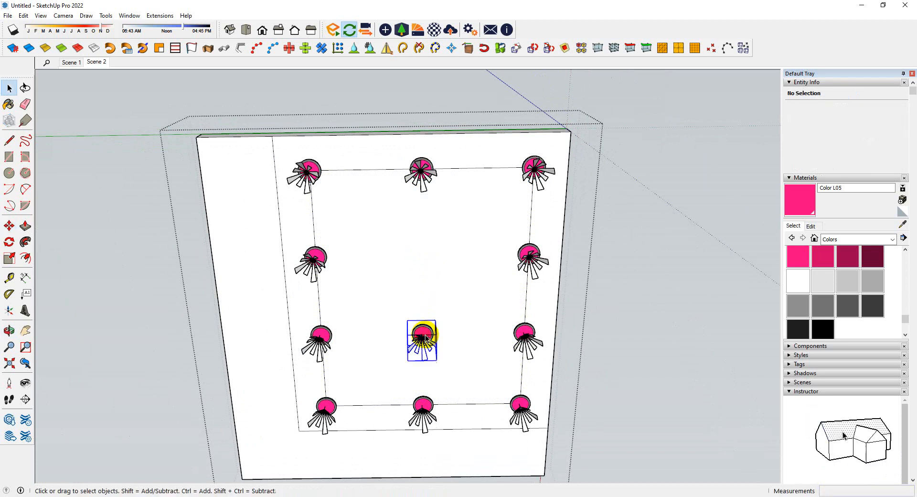
click(423, 333)
key(Delete)
- Erase the four lines of the inner rectangle that run between the perimeter fixtures
middle_drag(424, 333, 446, 424)
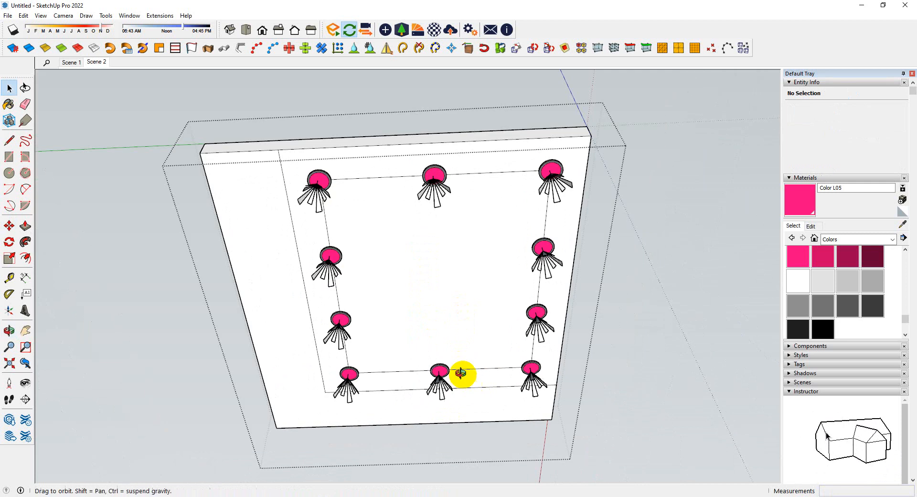
key(space)
key(e)
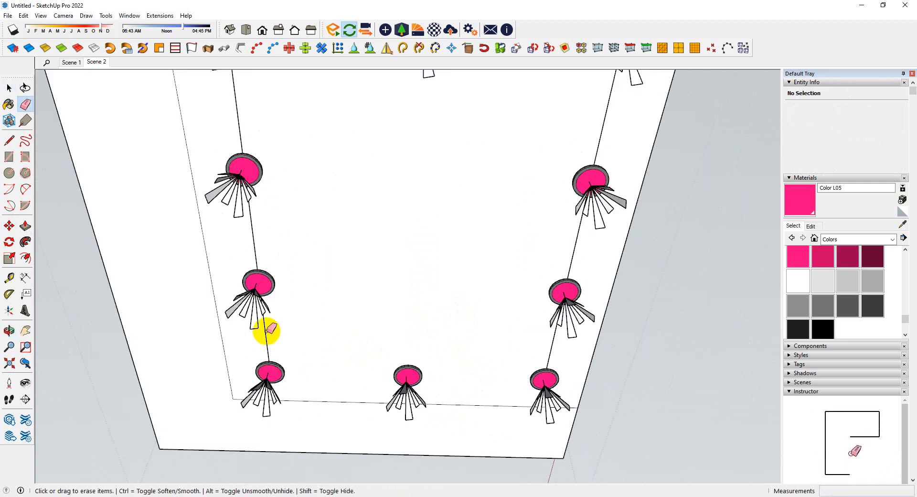
middle_drag(276, 296, 513, 296)
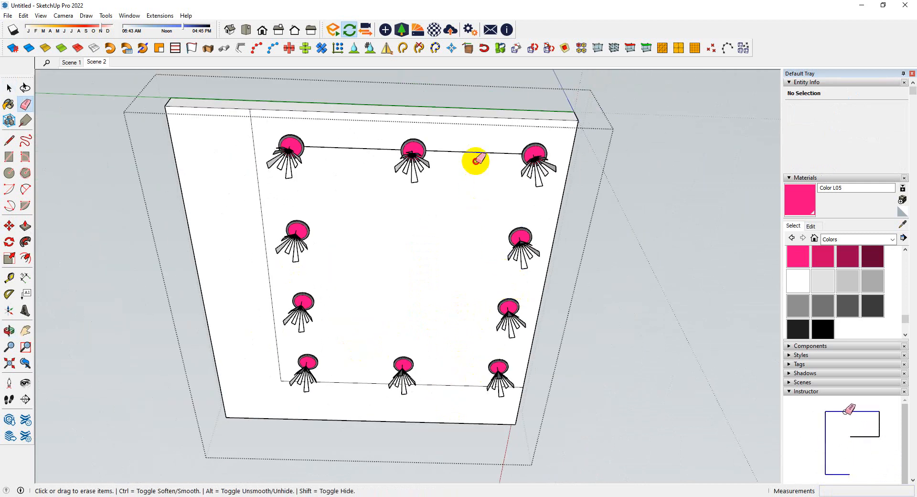
mouse_move(426, 228)
middle_down()
mouse_move(444, 307)
mouse_move(396, 189)
middle_up()
scroll(404, 182, up, 4)
- Sample the pink disc material of the ceiling fixture into the Enscape Material Editor and set its albedo to pale cream
key(space)
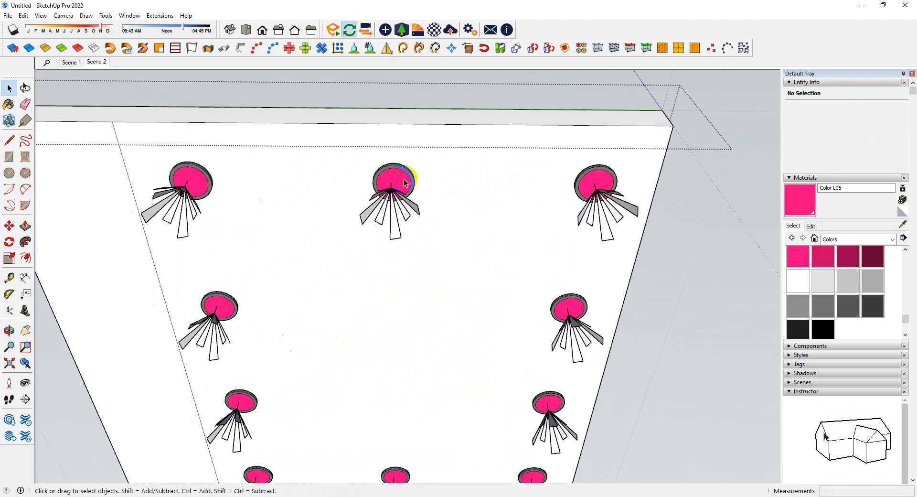
scroll(404, 182, up, 3)
scroll(406, 195, up, 2)
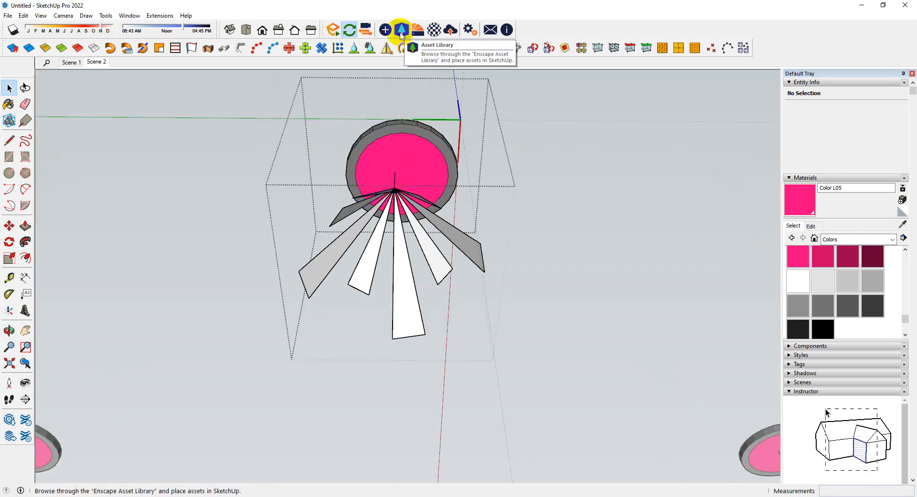
click(434, 30)
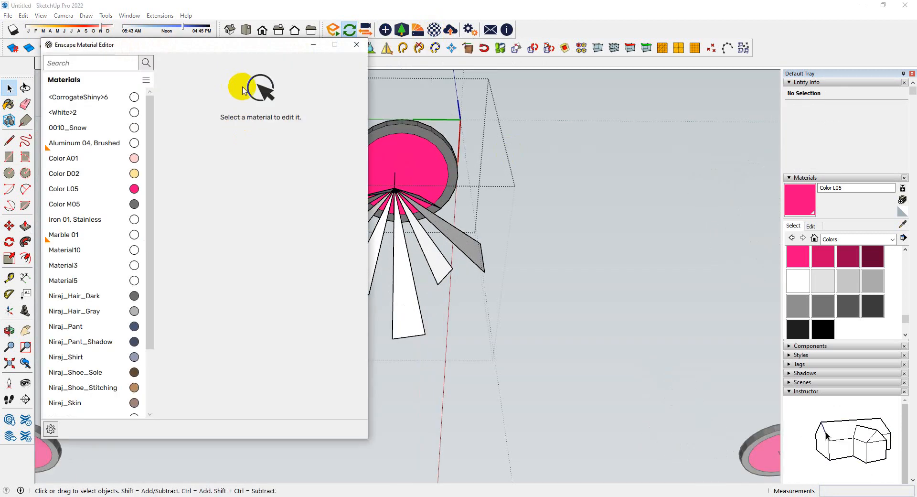
click(900, 225)
click(428, 164)
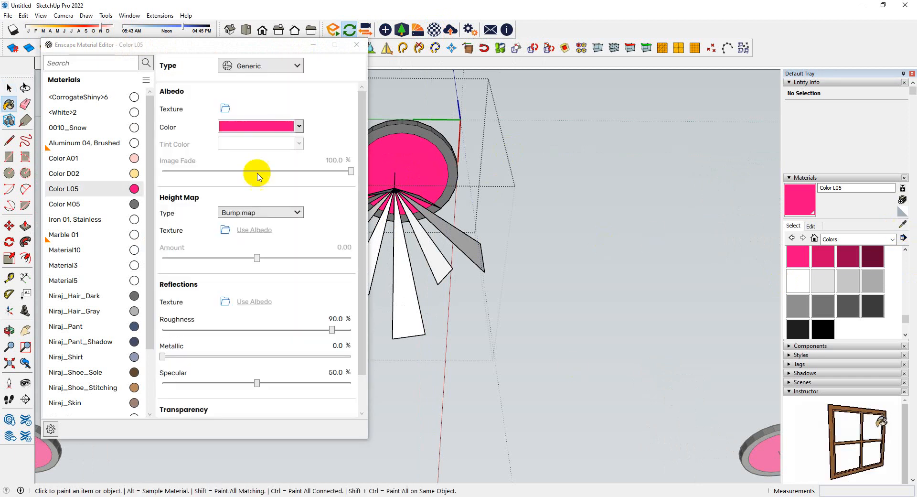
click(301, 127)
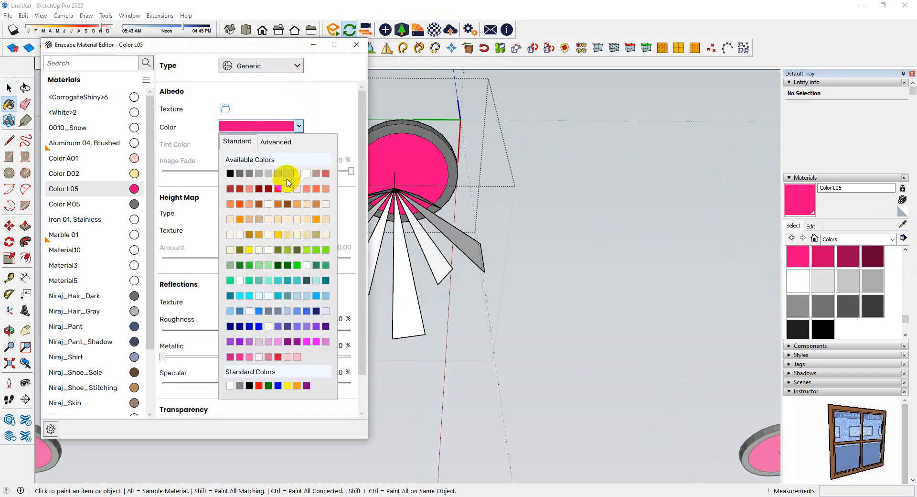
click(268, 204)
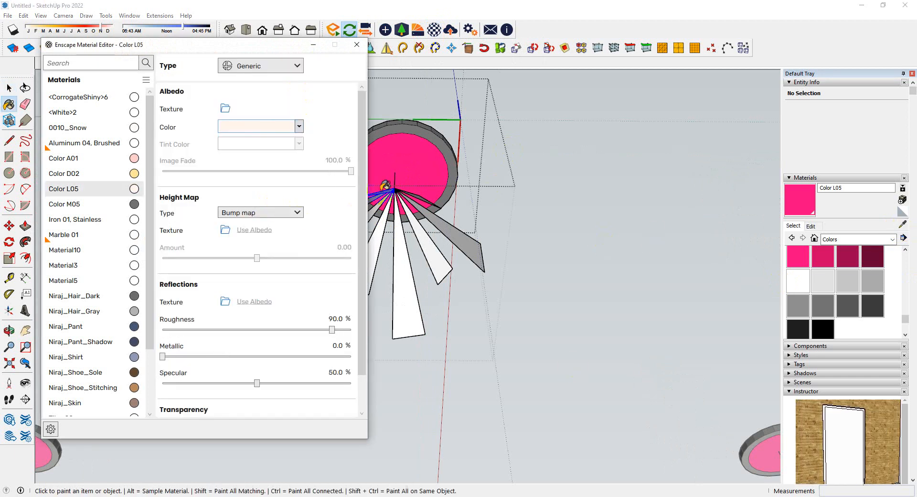
- Change the disc material's type to Self-illuminated, give it a pale cream illumination colour and close the editor
click(274, 67)
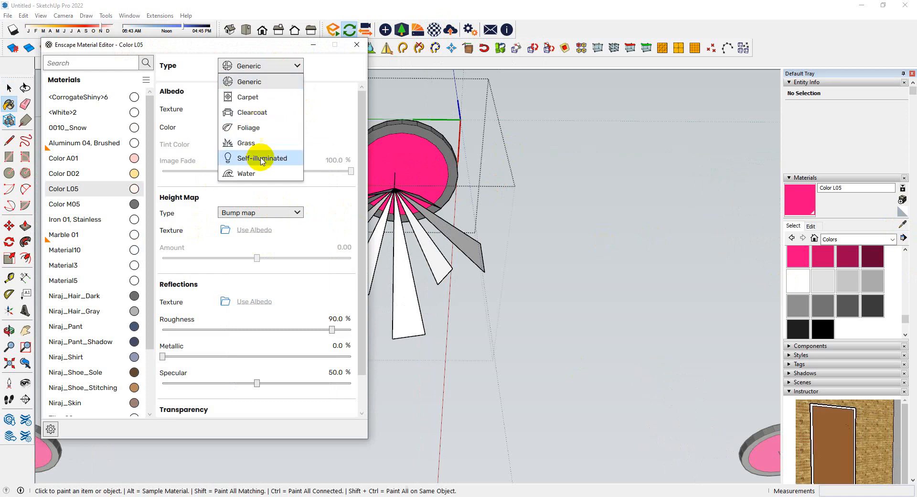
click(261, 162)
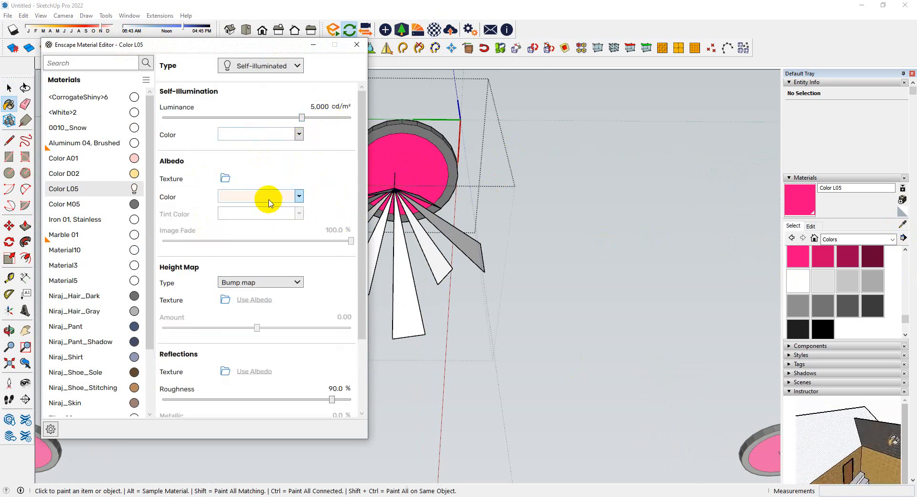
click(299, 134)
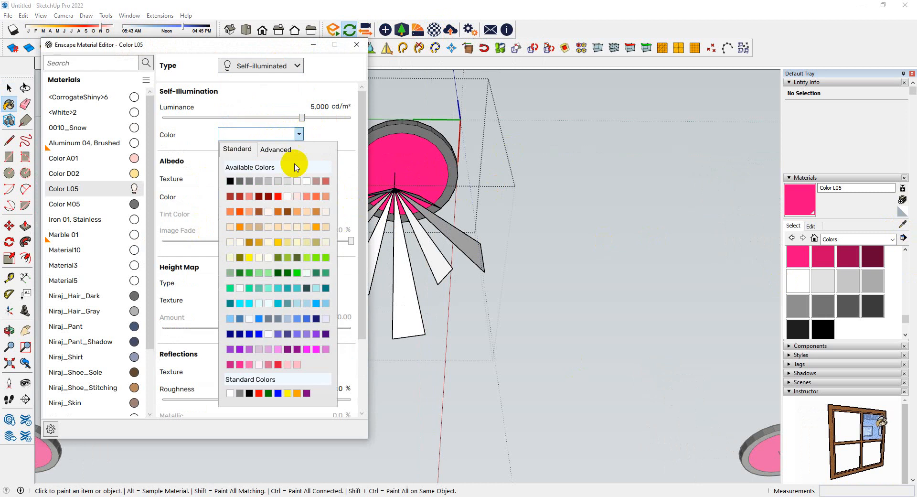
click(267, 216)
click(357, 45)
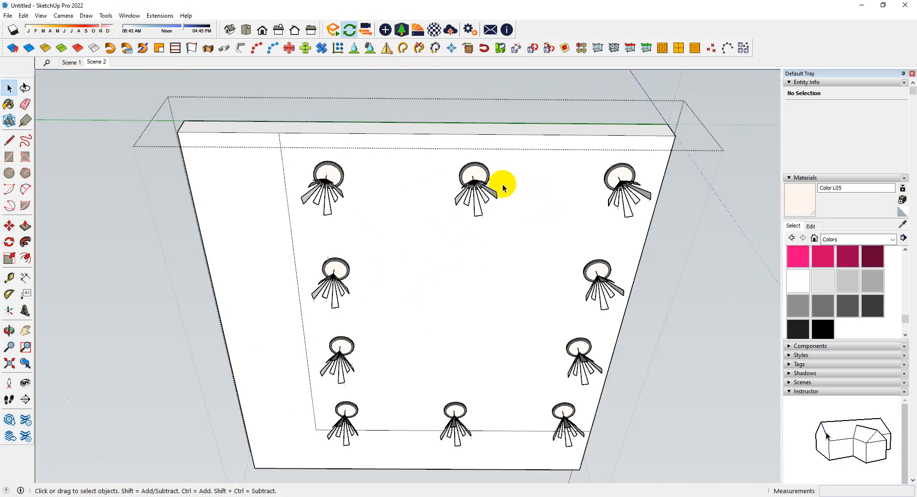
- Check the recoloured ceiling fixtures, restore the Scene 2 view and start the Enscape render
middle_drag(503, 189, 504, 222)
scroll(633, 208, up, 3)
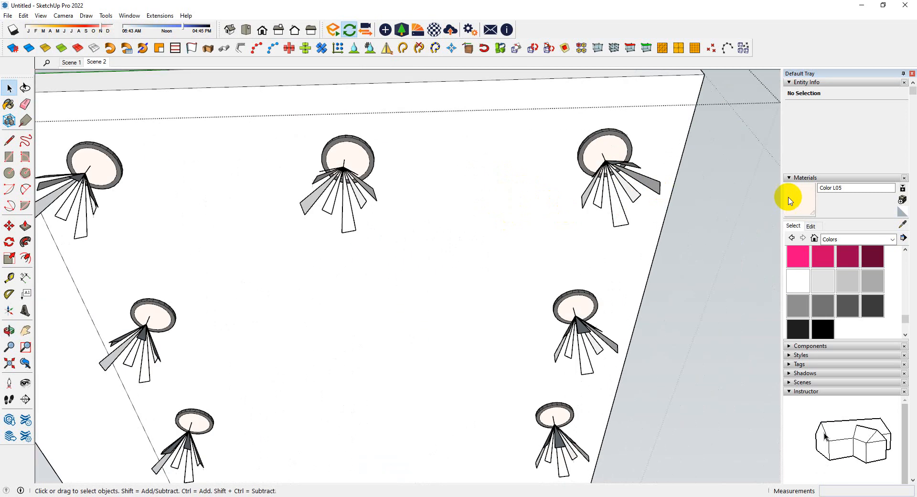
scroll(807, 213, down, 4)
scroll(499, 257, down, 3)
middle_drag(500, 257, 485, 296)
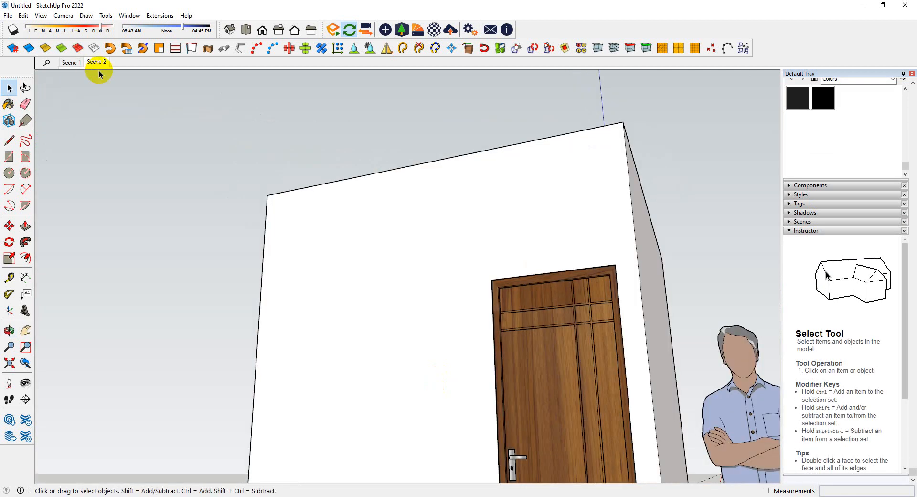
click(96, 62)
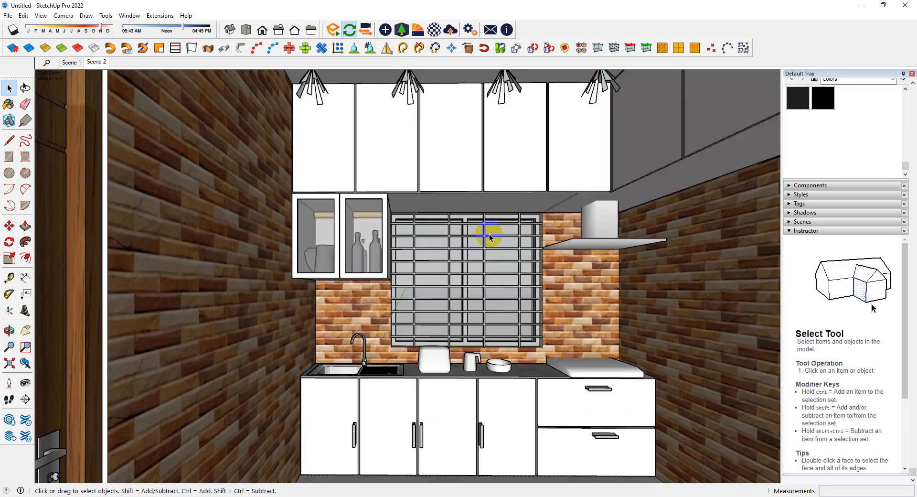
mouse_move(354, 138)
middle_down()
mouse_move(395, 107)
mouse_move(364, 16)
mouse_move(395, 119)
mouse_move(433, 165)
mouse_move(559, 112)
mouse_move(354, 154)
middle_up()
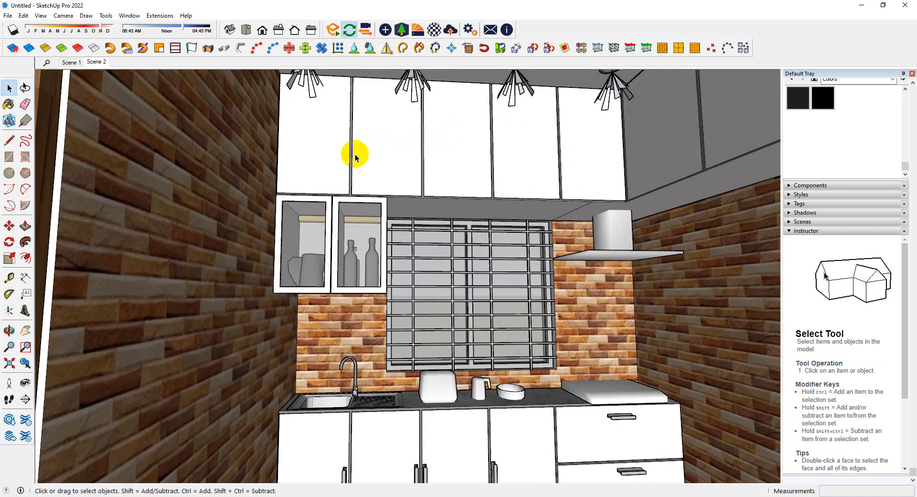
click(95, 61)
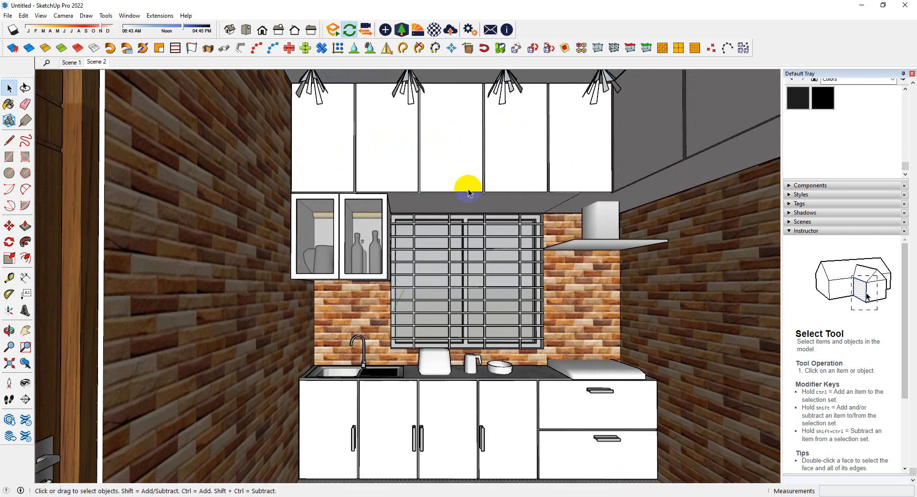
click(334, 31)
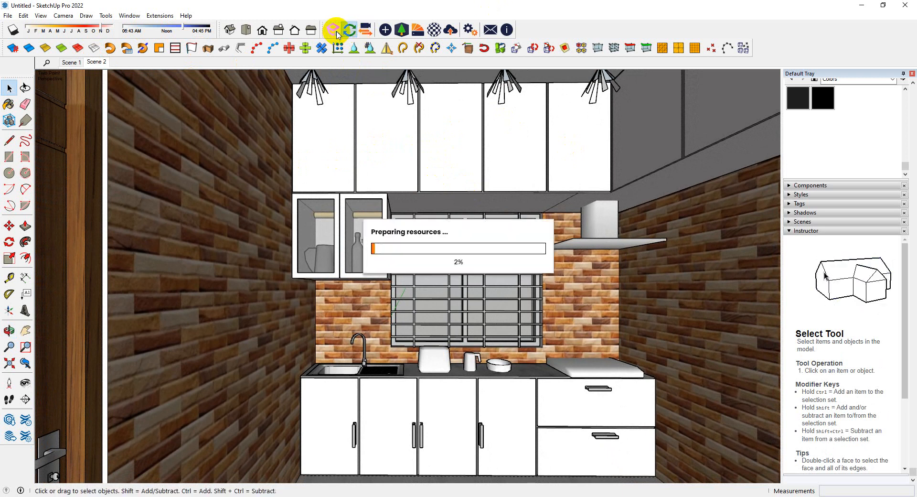
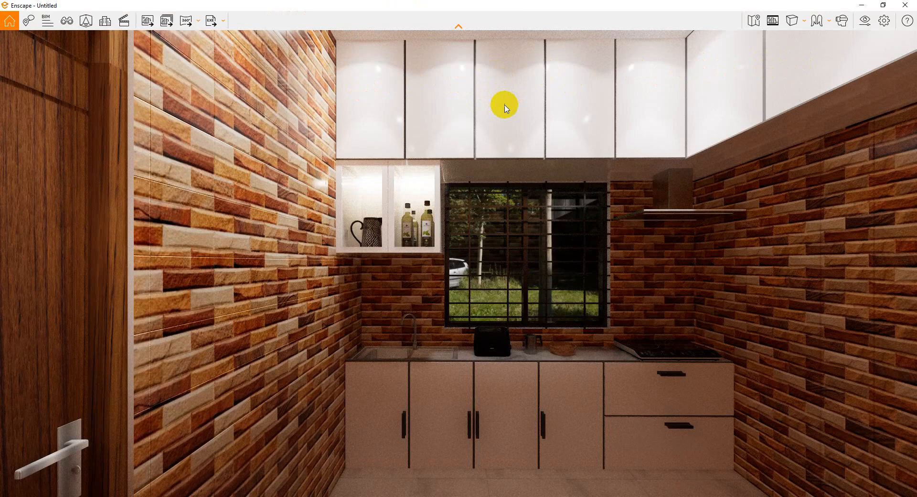
- Examine the ceiling lights and the kitchen wall in the Enscape render, and switch back to SketchUp
right_drag(505, 105, 532, 67)
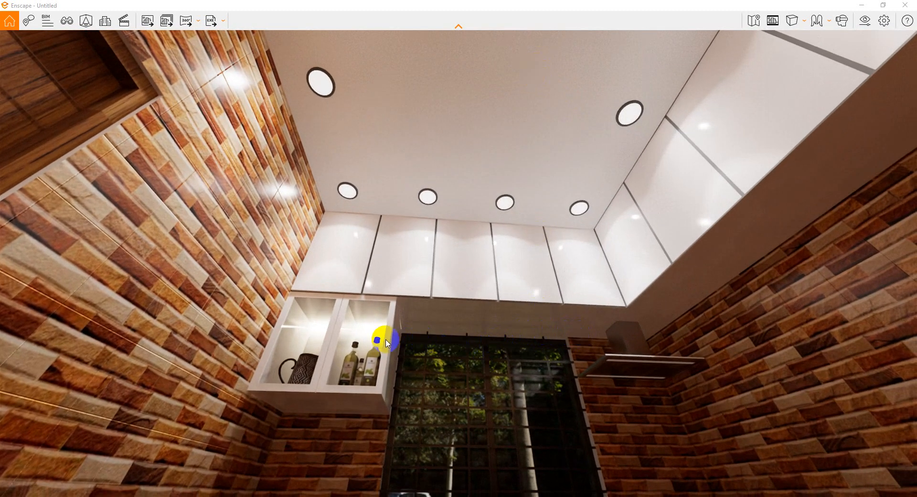
right_drag(466, 328, 475, 291)
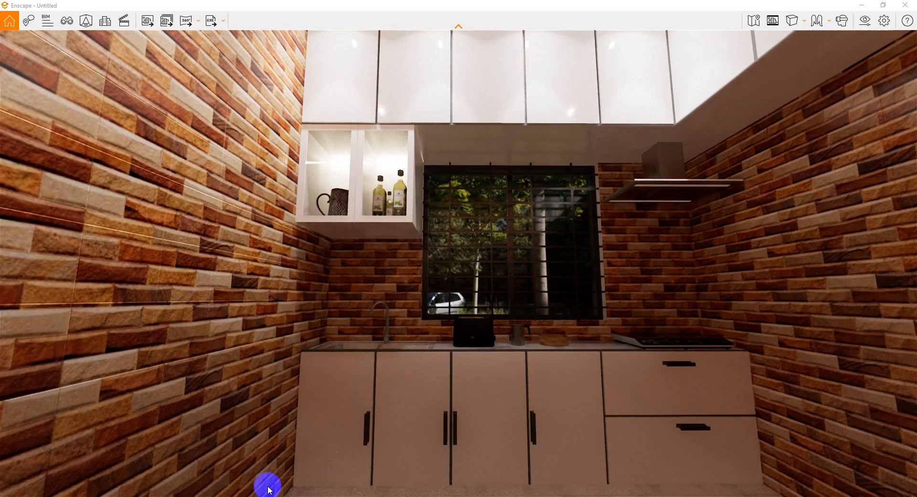
mouse_move(222, 469)
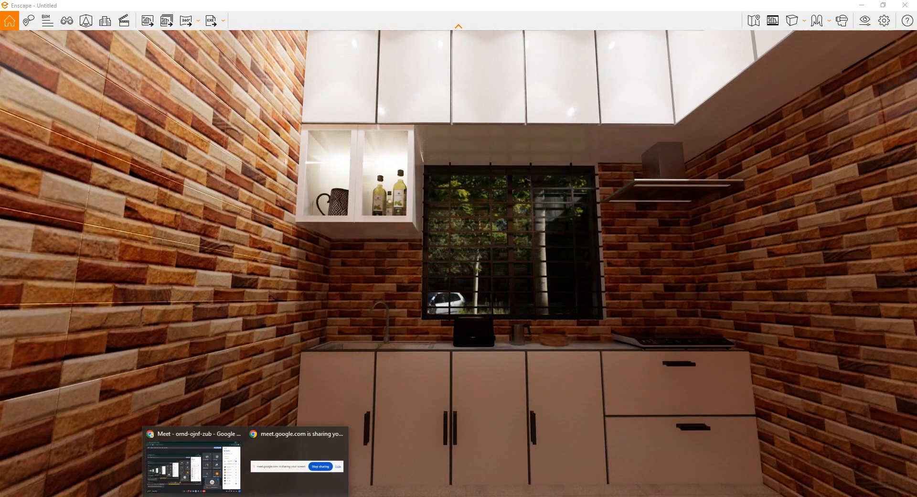
click(224, 469)
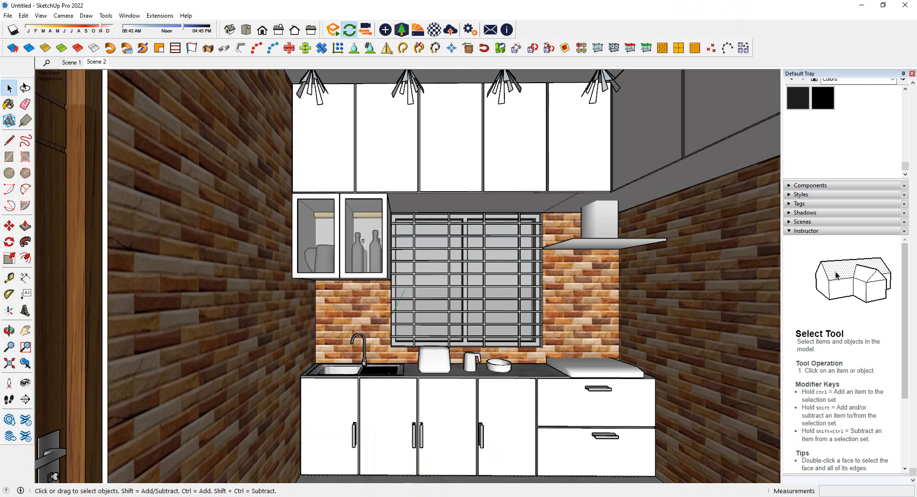
click(307, 464)
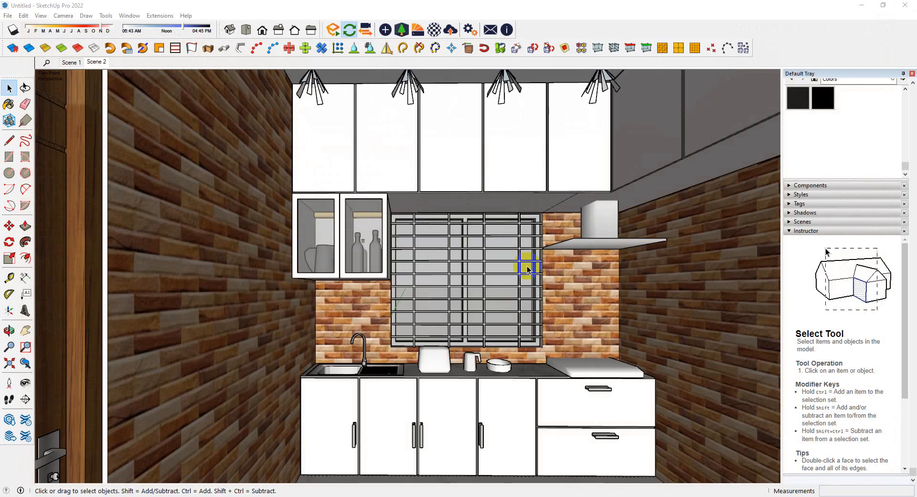
- Place an Enscape rectangular area light at the window's upper corner beneath the wall cabinets, aimed along the window's top edge
scroll(501, 213, up, 5)
middle_drag(500, 213, 620, 149)
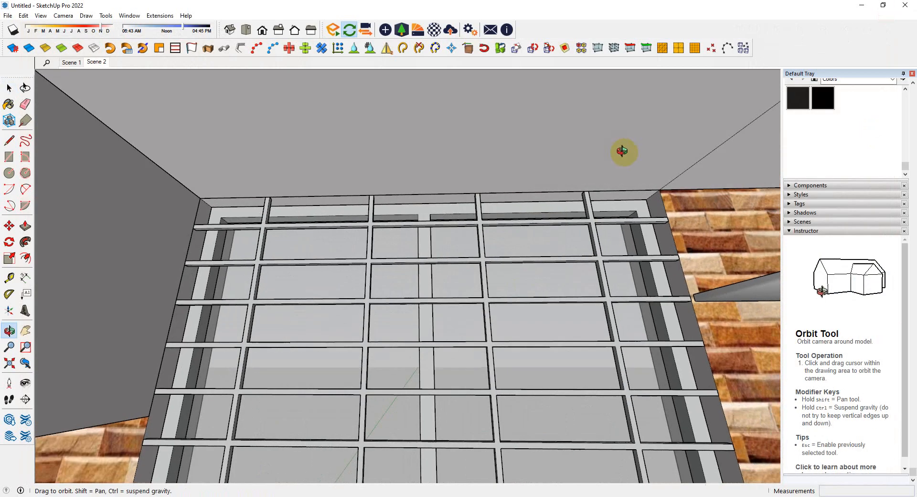
scroll(656, 187, up, 3)
middle_drag(656, 187, 525, 230)
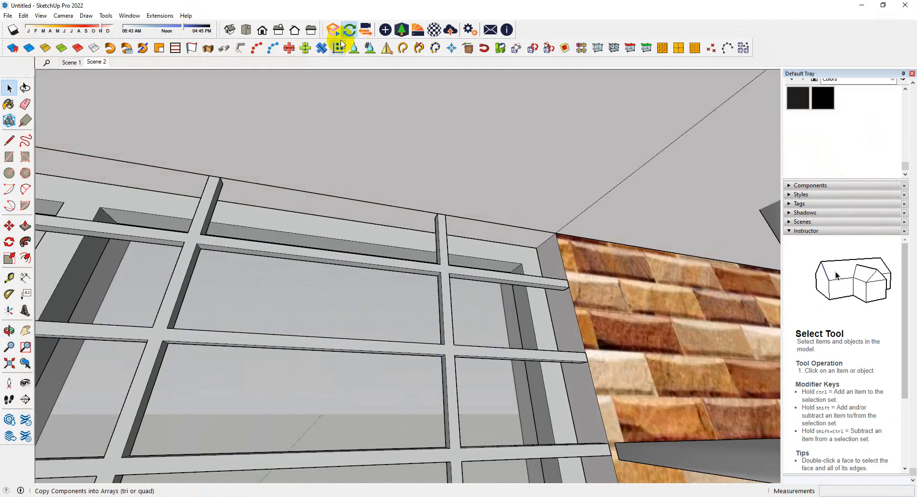
click(385, 29)
drag(152, 29, 164, 75)
click(143, 91)
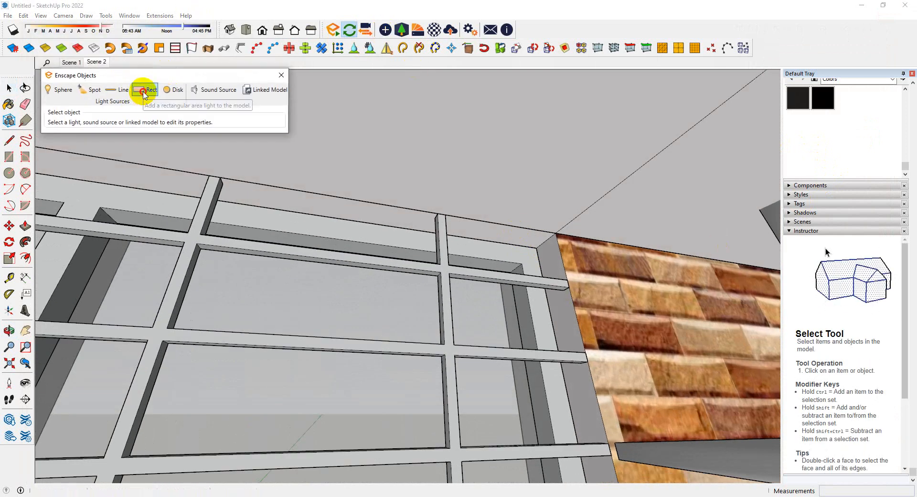
scroll(559, 230, up, 3)
scroll(592, 210, up, 3)
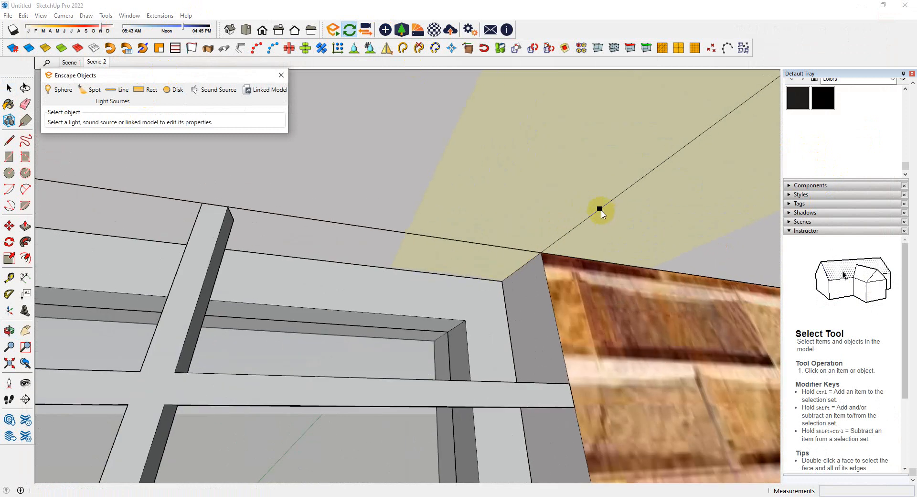
click(600, 210)
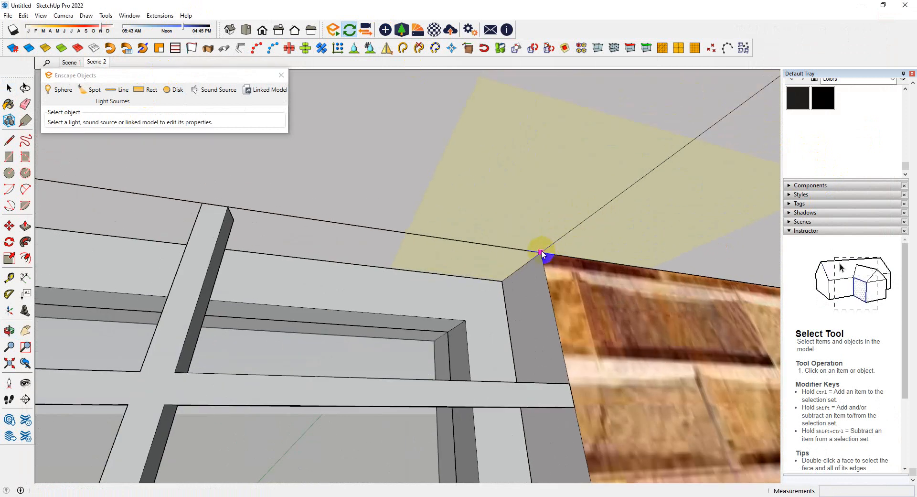
click(540, 252)
scroll(375, 227, down, 3)
middle_drag(375, 226, 317, 265)
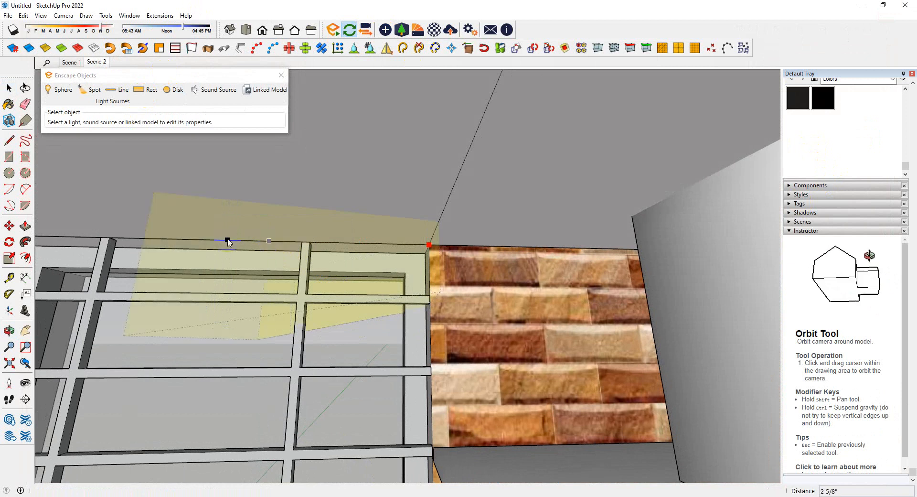
click(207, 239)
- Move the rectangular light about 4' away from the window corner into the open space in front of the range hood
middle_drag(352, 226, 508, 293)
scroll(513, 297, up, 2)
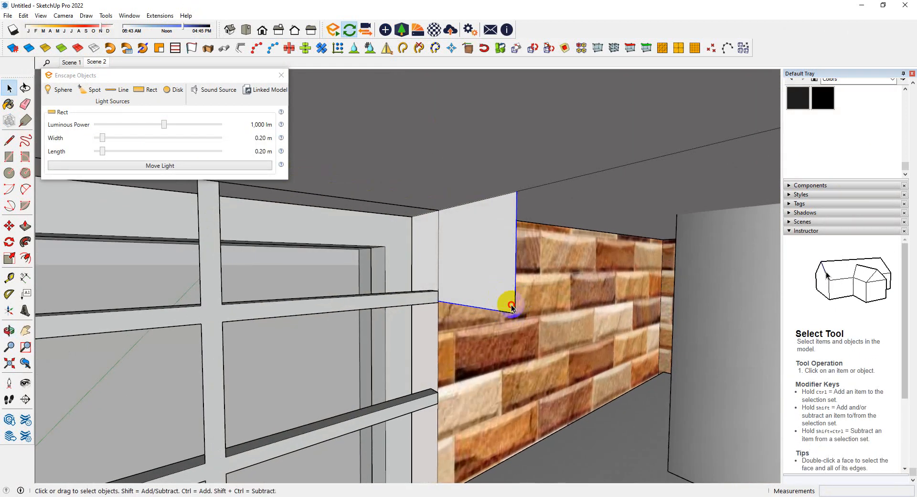
key(m)
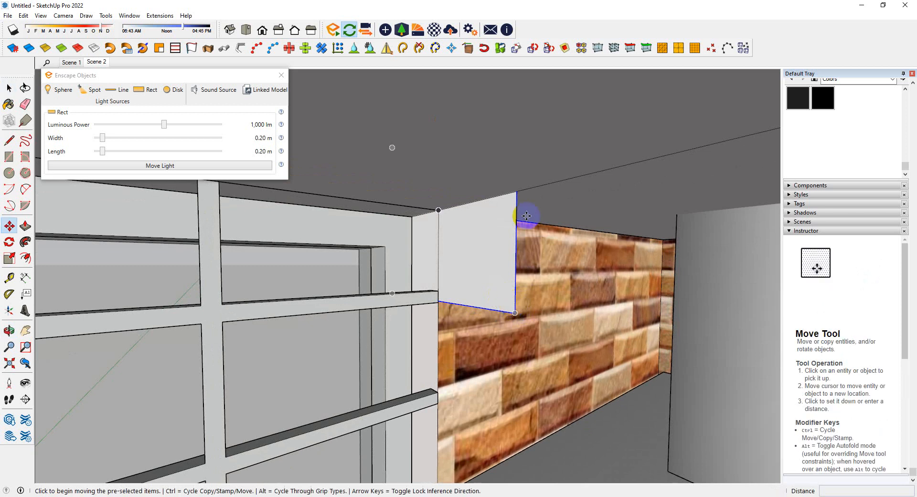
click(518, 190)
scroll(521, 194, down, 3)
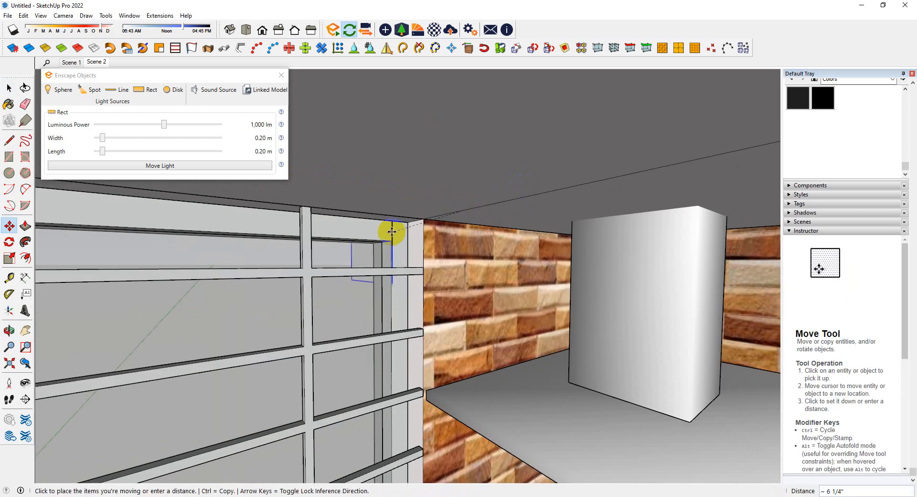
scroll(551, 201, down, 3)
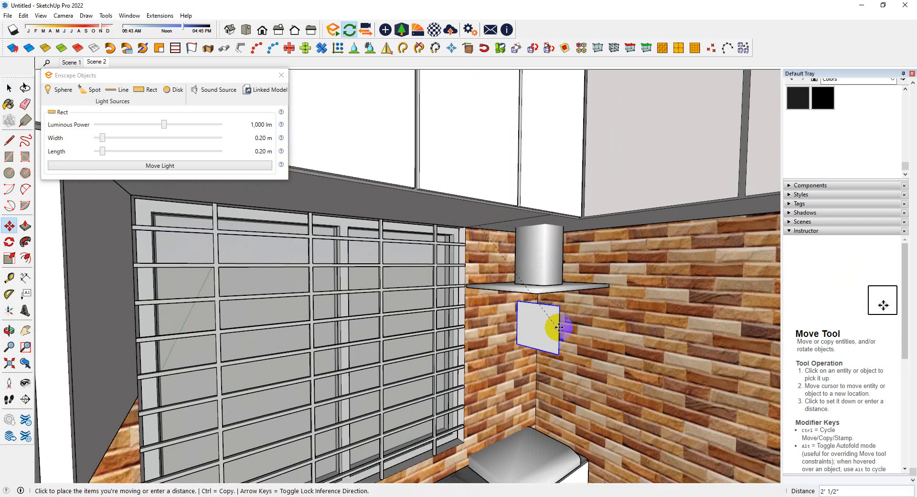
middle_drag(553, 329, 536, 406)
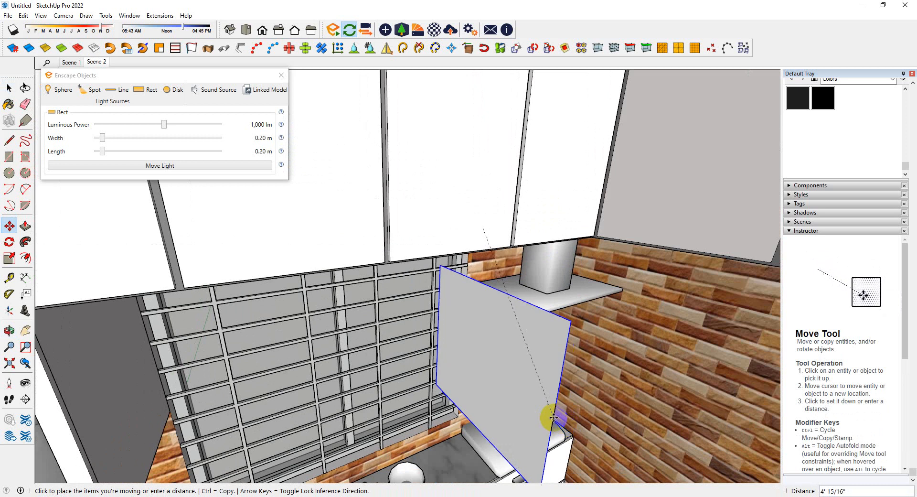
click(566, 387)
scroll(609, 360, up, 2)
key(space)
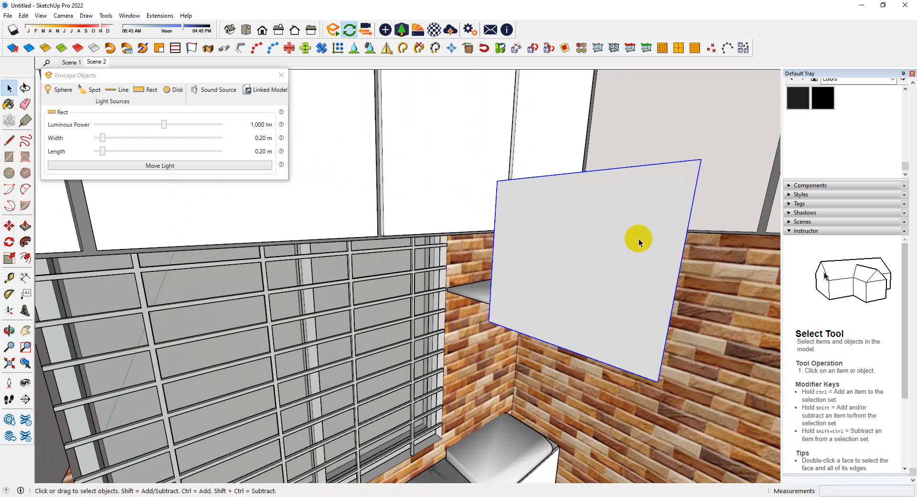
- Resize the rectangular light near the window to about 0.28 m wide and 0.07 m long
click(638, 279)
middle_drag(638, 279, 420, 327)
scroll(551, 288, down, 5)
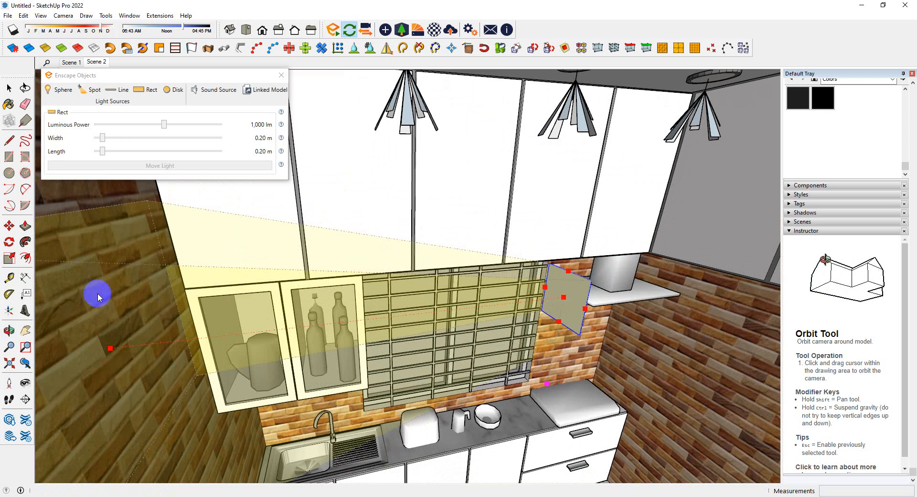
scroll(609, 290, up, 4)
middle_drag(538, 329, 546, 309)
scroll(532, 288, up, 2)
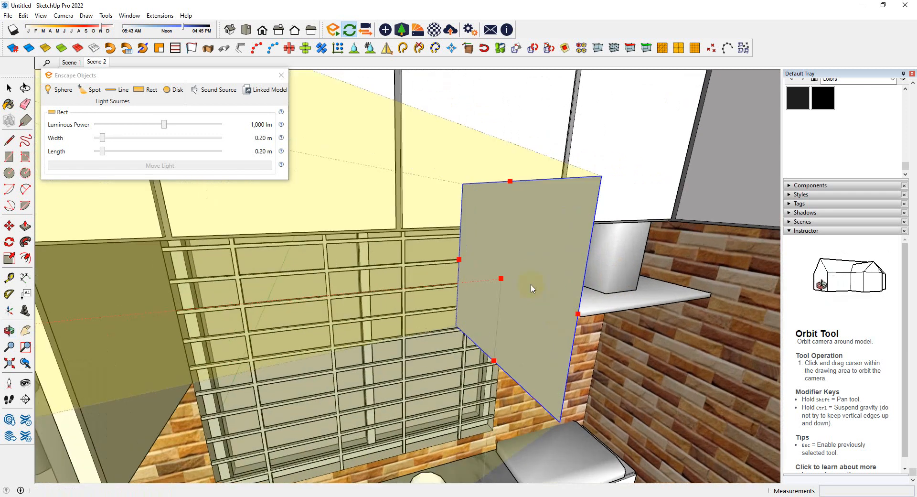
scroll(556, 303, down, 2)
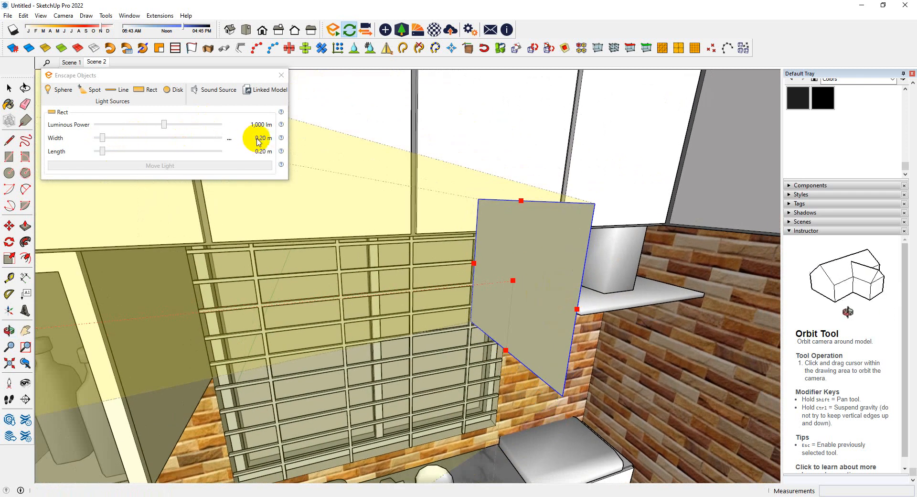
mouse_move(102, 142)
mouse_down()
mouse_move(137, 141)
mouse_move(109, 140)
mouse_move(170, 156)
mouse_move(97, 150)
mouse_up()
mouse_move(523, 276)
mouse_down()
mouse_move(565, 279)
mouse_move(537, 288)
mouse_move(517, 274)
mouse_move(524, 274)
mouse_up()
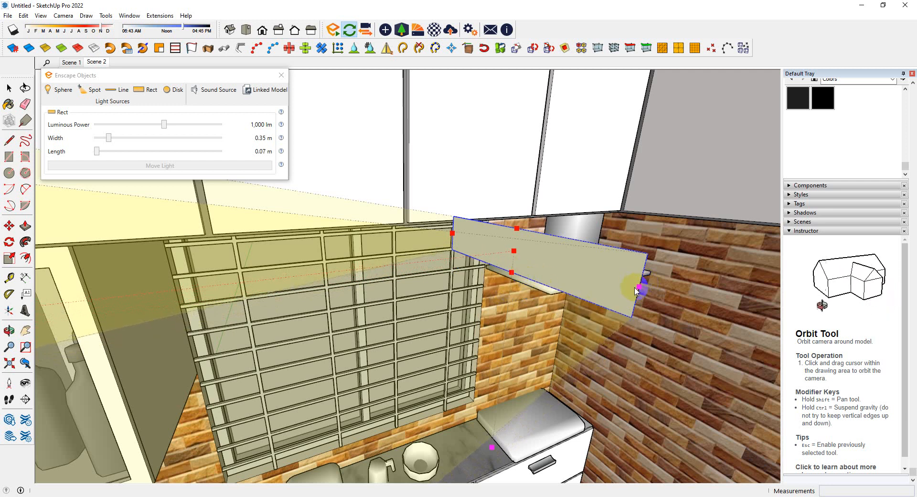
drag(639, 289, 578, 268)
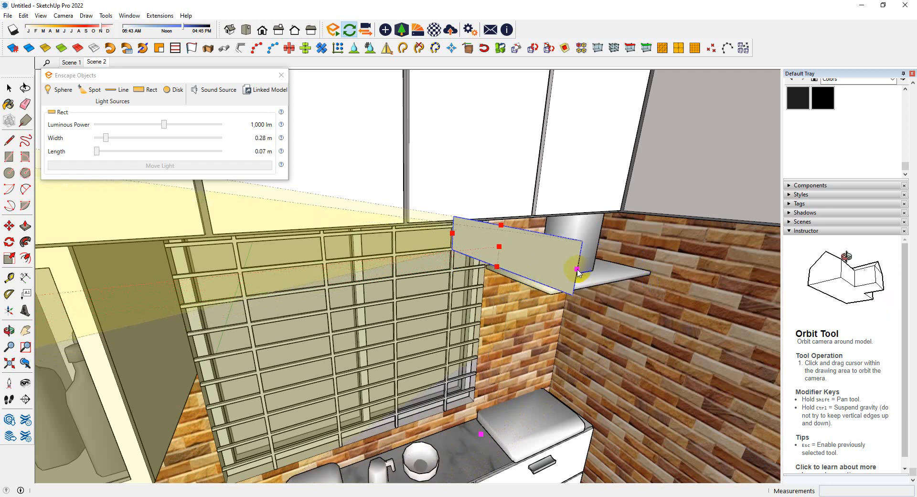
- Rotate the rectangular light about a quarter turn in the wall's plane so that it lies horizontally, facing down
middle_drag(578, 267, 471, 239)
key(q)
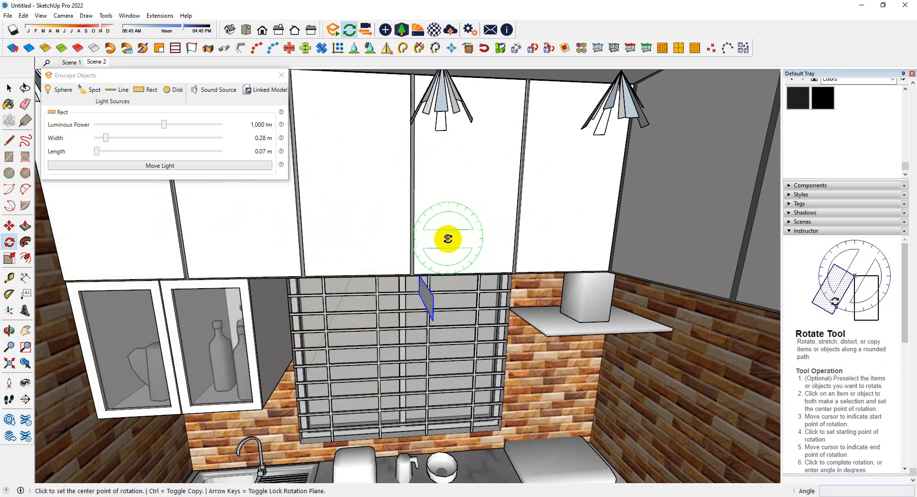
click(447, 238)
click(544, 238)
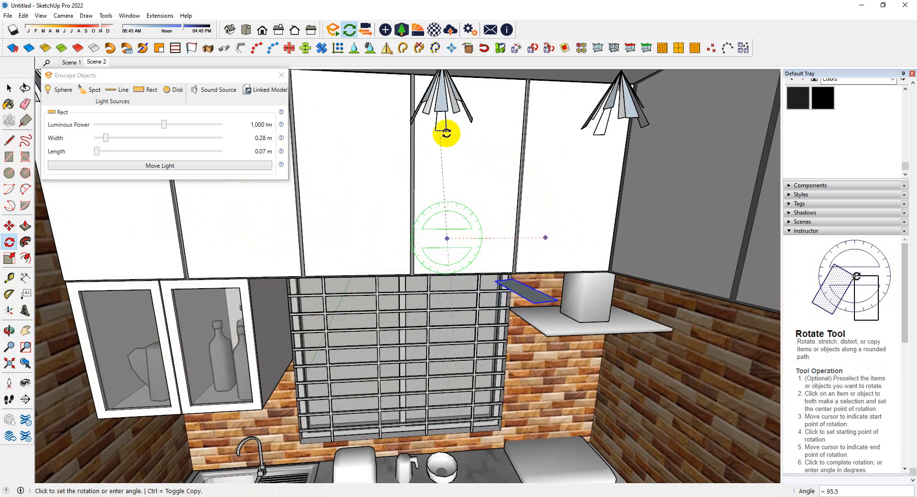
click(450, 134)
scroll(524, 284, up, 4)
middle_drag(537, 307, 494, 202)
scroll(507, 272, down, 2)
key(space)
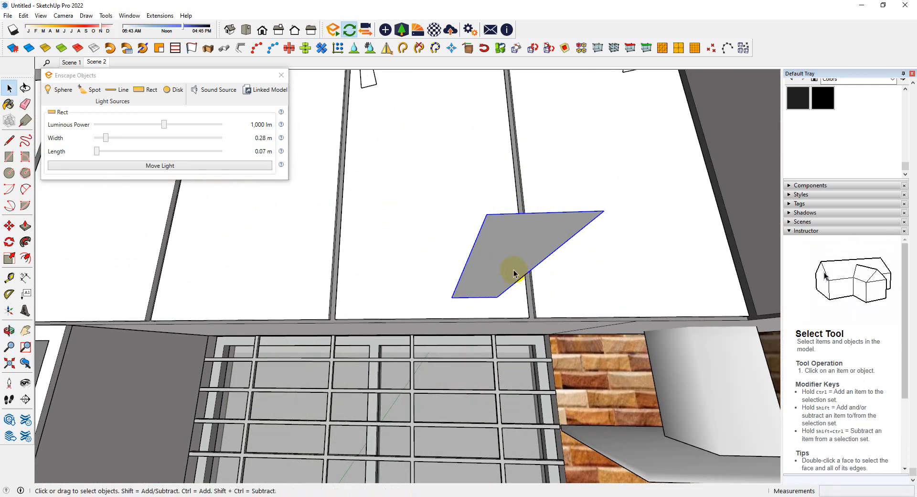
- Move the rectangular light by its corner onto the window frame's upper corner beneath the wall cabinets
scroll(506, 306, up, 3)
middle_drag(507, 306, 491, 274)
key(m)
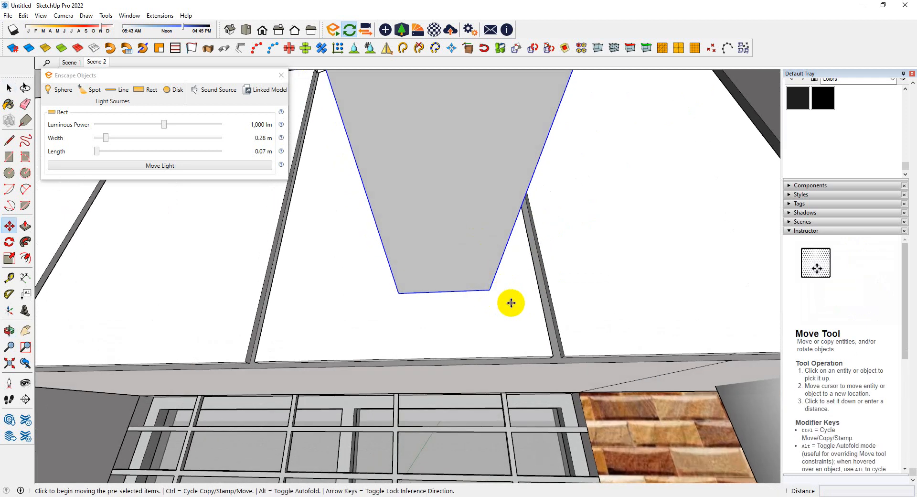
click(491, 290)
middle_drag(553, 419, 624, 386)
scroll(625, 378, up, 3)
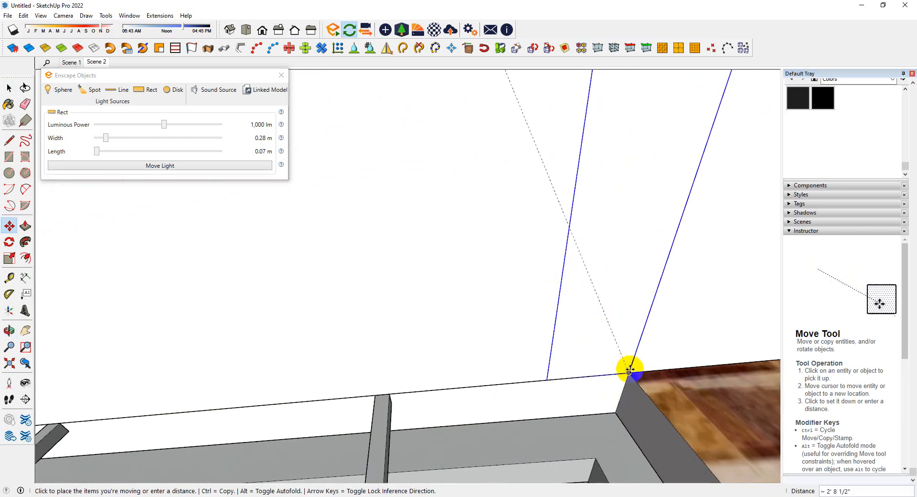
click(630, 369)
- Lower the rectangular light by .5 along the window frame edge, away from the underside of the wall cabinets
scroll(568, 400, down, 5)
mouse_move(587, 371)
middle_down()
mouse_move(579, 375)
mouse_move(595, 385)
mouse_move(374, 483)
mouse_move(384, 440)
mouse_move(479, 438)
mouse_move(588, 346)
middle_up()
scroll(586, 378, up, 4)
scroll(575, 343, up, 3)
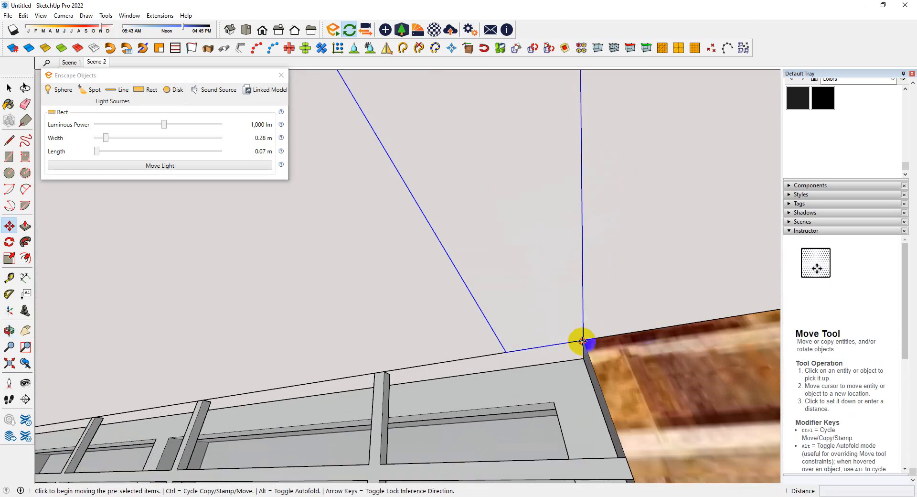
click(582, 341)
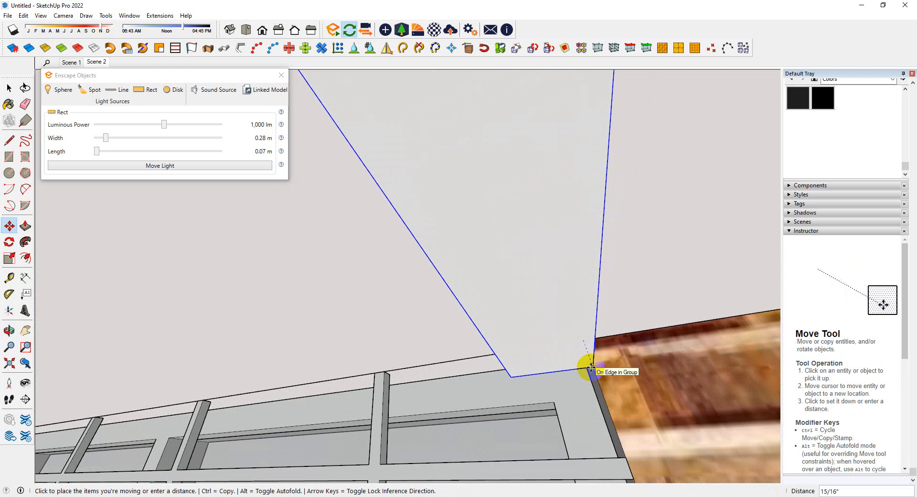
key(Return)
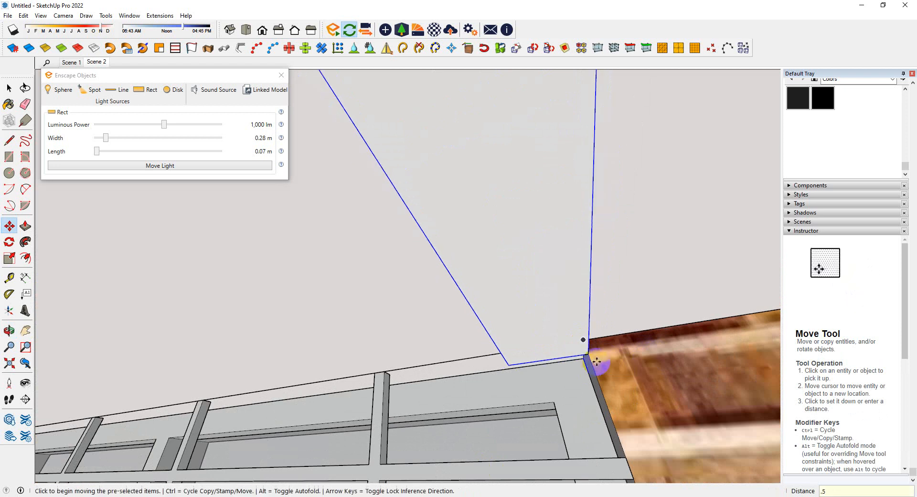
mouse_move(594, 372)
middle_down()
mouse_move(595, 354)
mouse_move(640, 386)
mouse_move(689, 403)
mouse_move(576, 353)
middle_up()
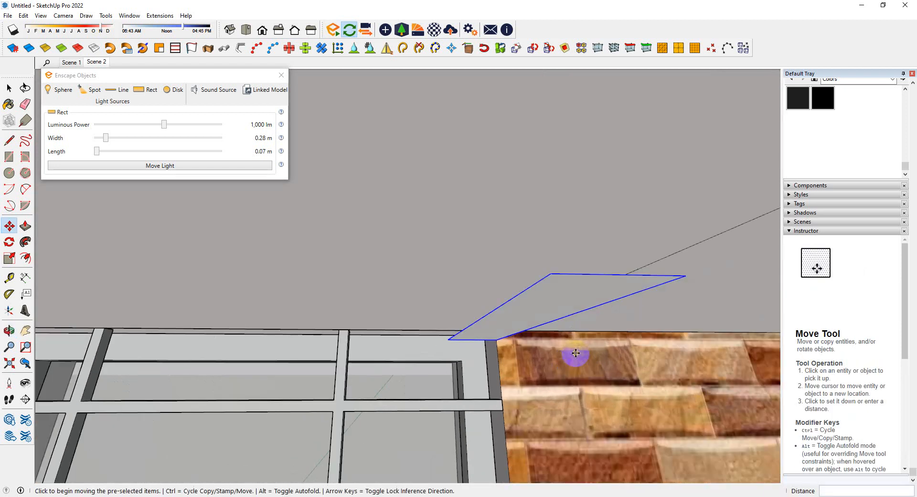
- Examine the existing lights inside the glass-door wall cabinets and restore the Scene 2 view
middle_drag(549, 322, 468, 294)
scroll(342, 207, down, 3)
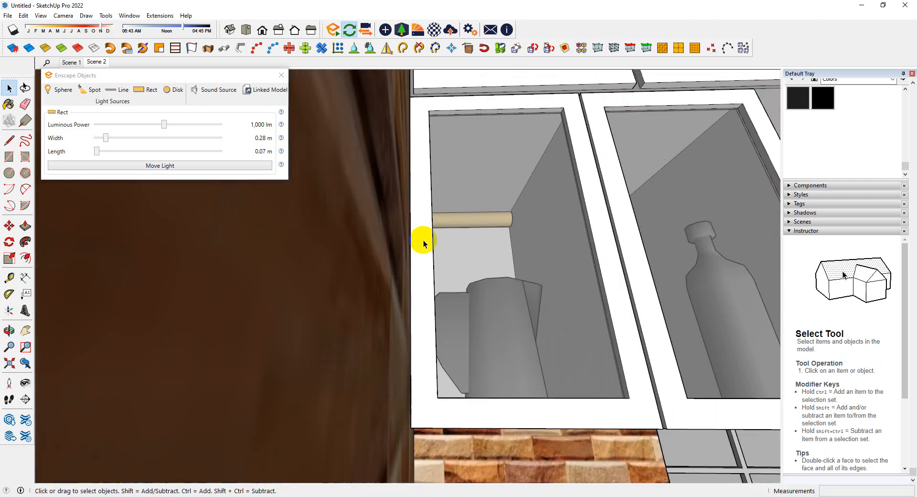
scroll(423, 242, up, 3)
scroll(167, 217, down, 4)
scroll(599, 213, up, 3)
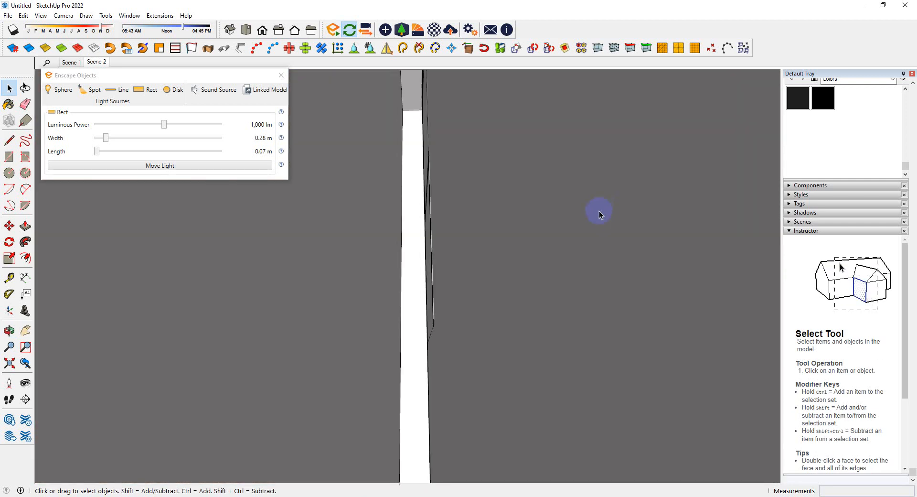
scroll(248, 178, down, 4)
scroll(419, 254, up, 4)
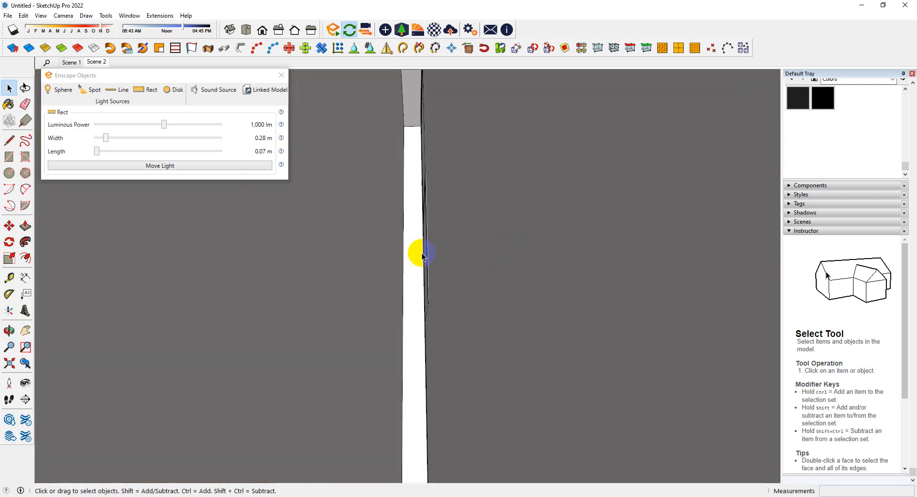
scroll(419, 254, down, 4)
middle_drag(423, 260, 359, 272)
scroll(438, 289, up, 4)
middle_drag(438, 288, 704, 311)
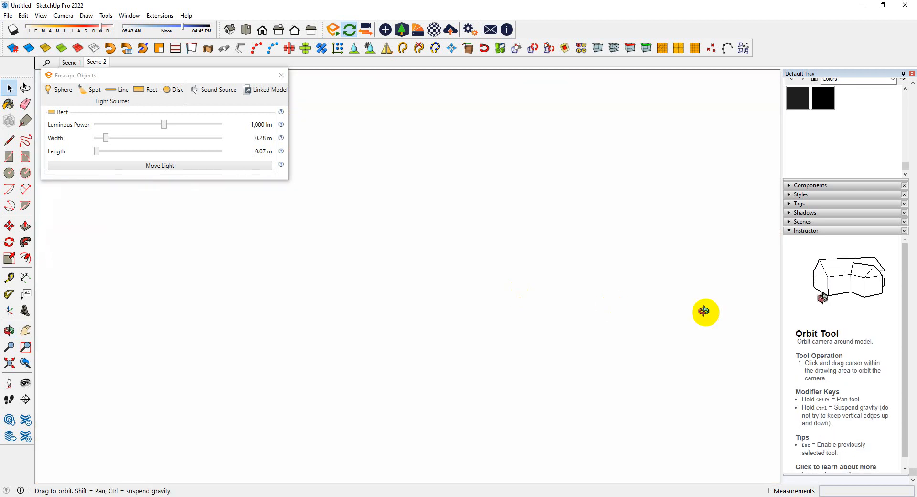
click(96, 63)
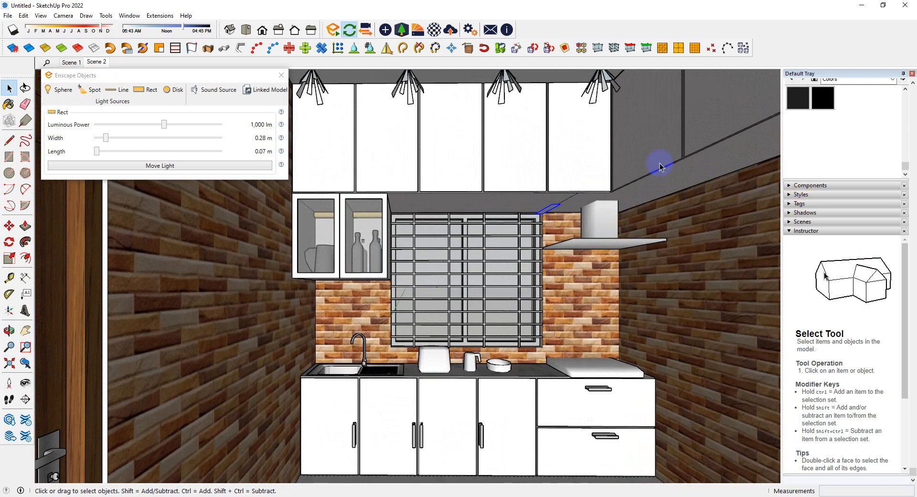
- Stretch the rectangular light along the window's top edge to a length of 1.35 m and narrow its width to 0.05 m
scroll(554, 208, up, 8)
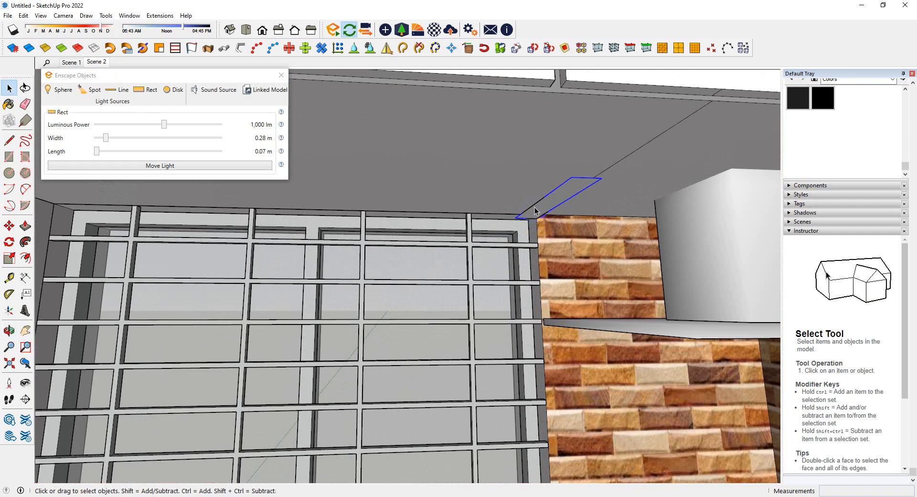
click(535, 211)
middle_drag(536, 210, 570, 195)
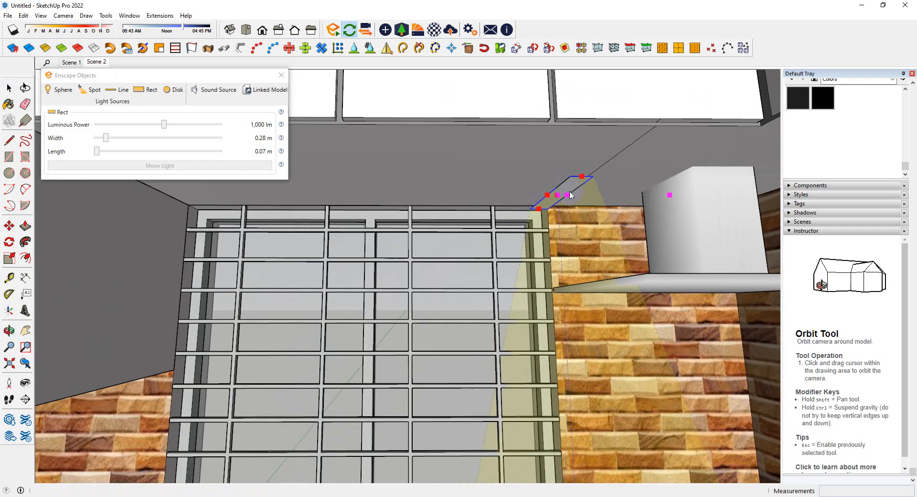
drag(547, 195, 166, 198)
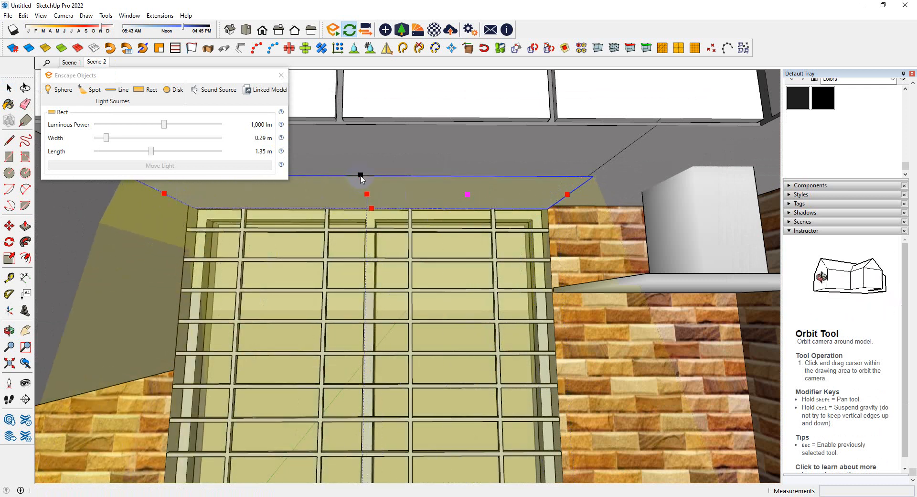
drag(360, 178, 382, 190)
drag(364, 225, 501, 334)
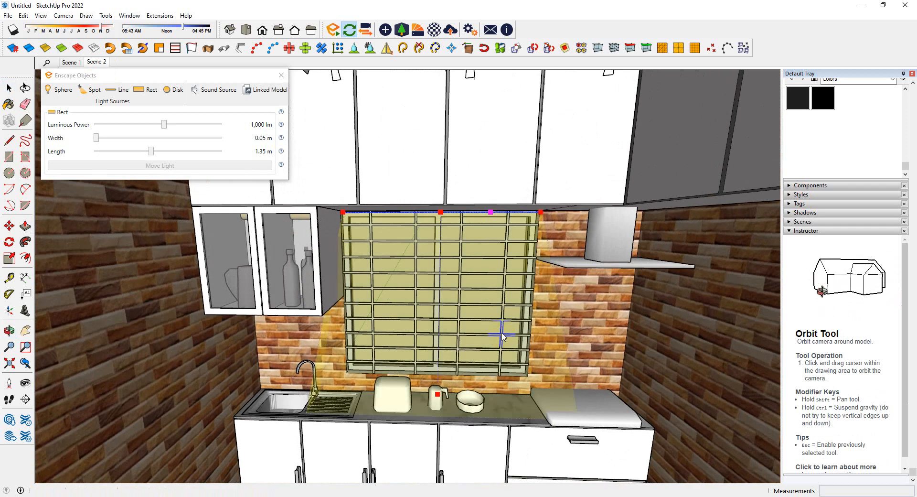
mouse_move(574, 374)
mouse_down()
mouse_move(594, 368)
mouse_move(568, 375)
mouse_up()
key(space)
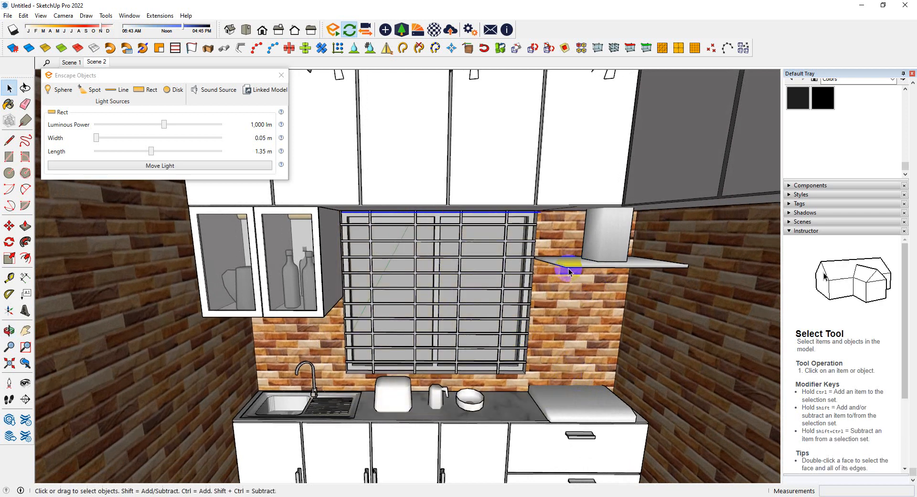
- Restore the Scene 2 view and paint the rectangular light above the window with Color K01
scroll(492, 211, up, 5)
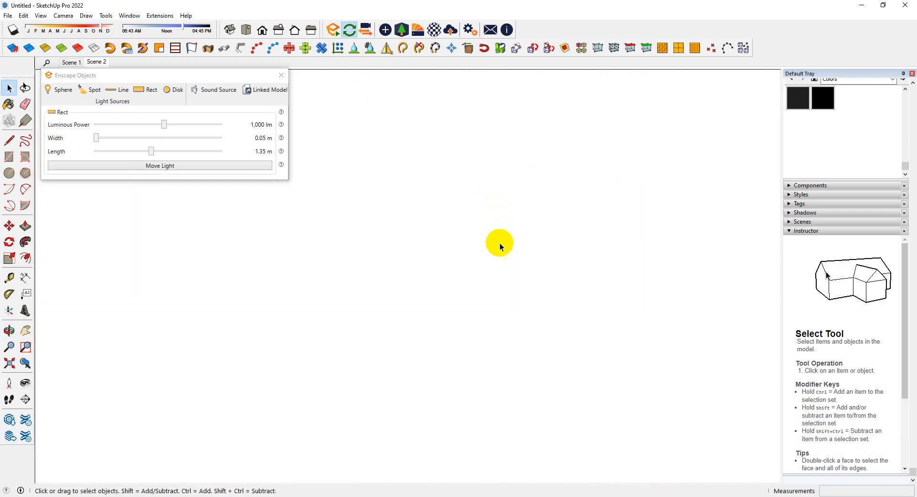
click(89, 62)
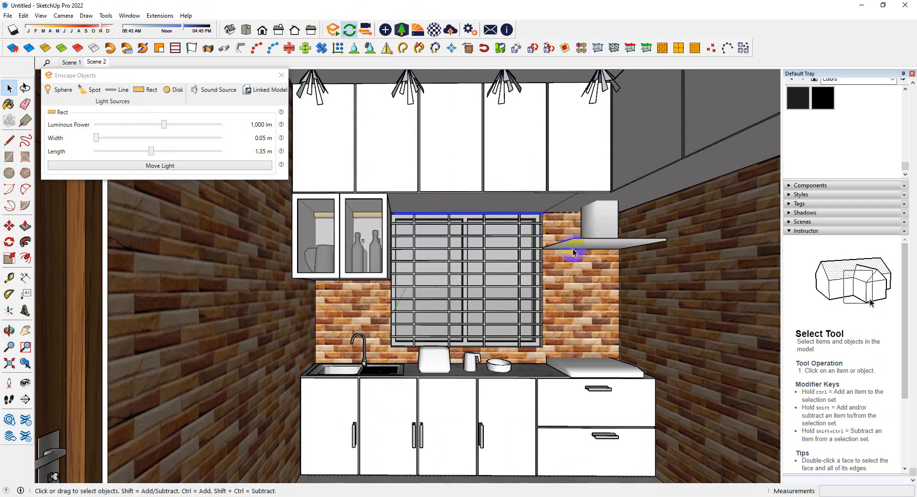
scroll(491, 197, up, 3)
middle_drag(490, 197, 512, 219)
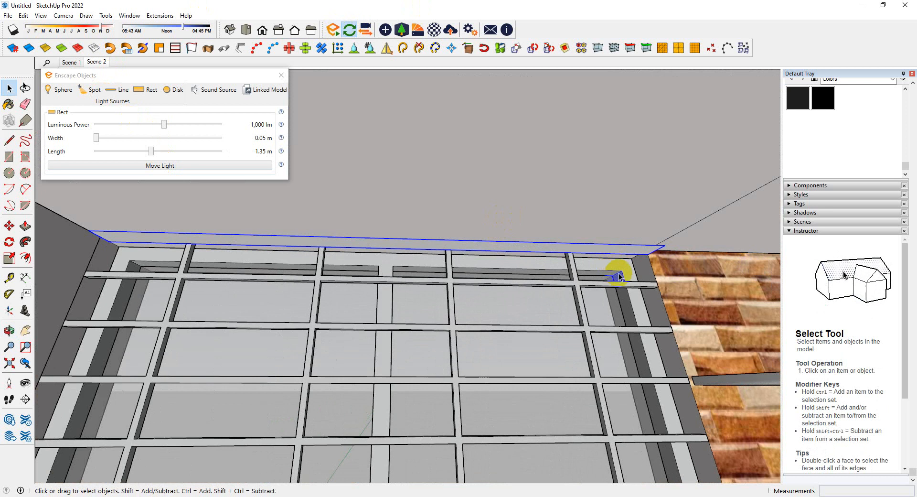
key(b)
scroll(841, 191, down, 3)
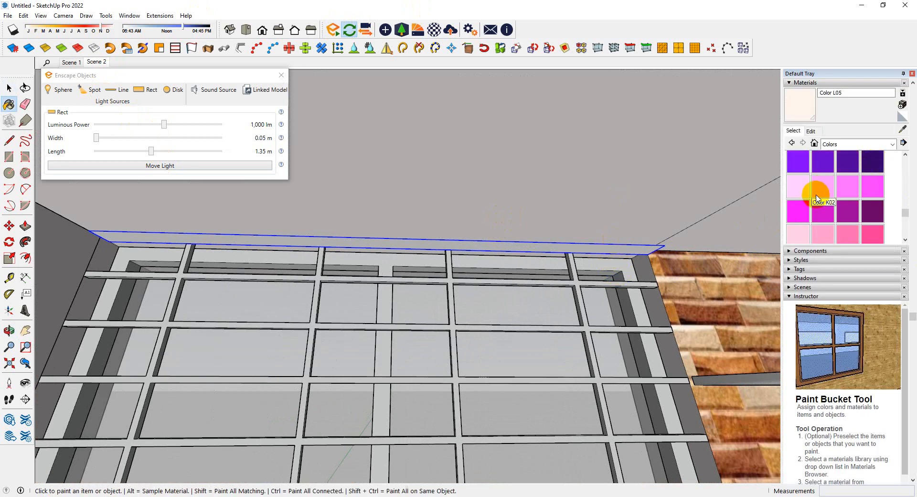
click(796, 188)
click(579, 243)
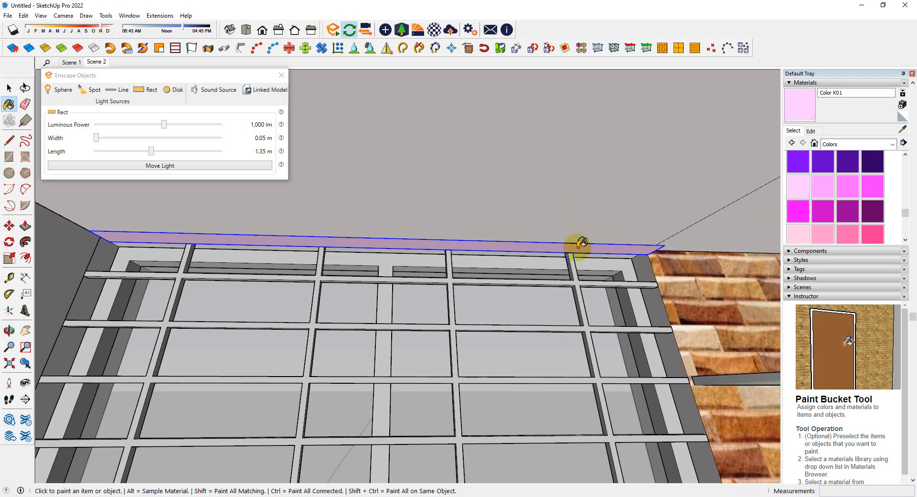
- Repaint the rectangular light above the window with Color D01 and restore the Scene 2 view
scroll(549, 246, up, 4)
scroll(839, 193, up, 5)
scroll(839, 193, up, 10)
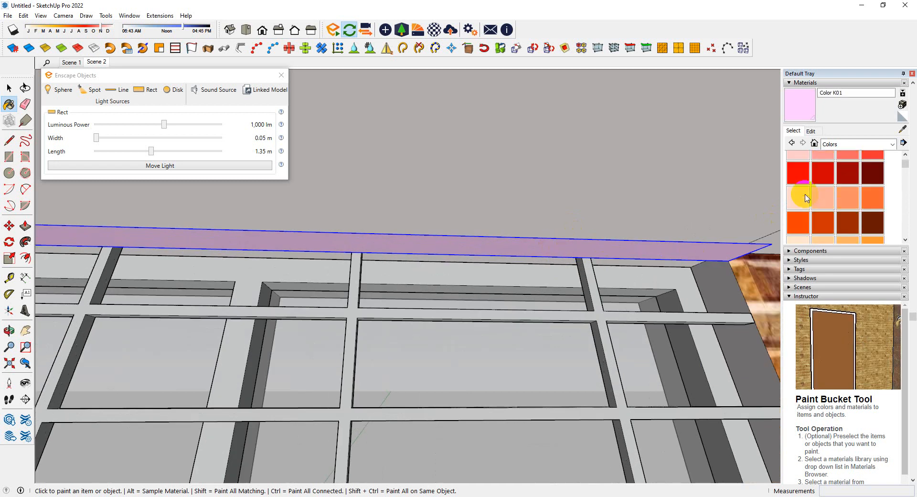
scroll(801, 271, down, 3)
click(798, 266)
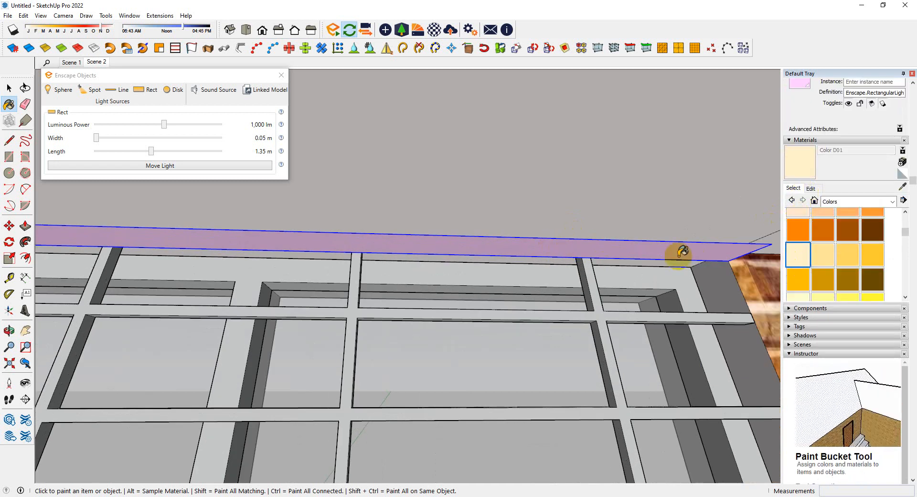
click(636, 240)
mouse_move(637, 240)
middle_down()
mouse_move(597, 221)
mouse_move(592, 290)
middle_up()
scroll(618, 227, down, 7)
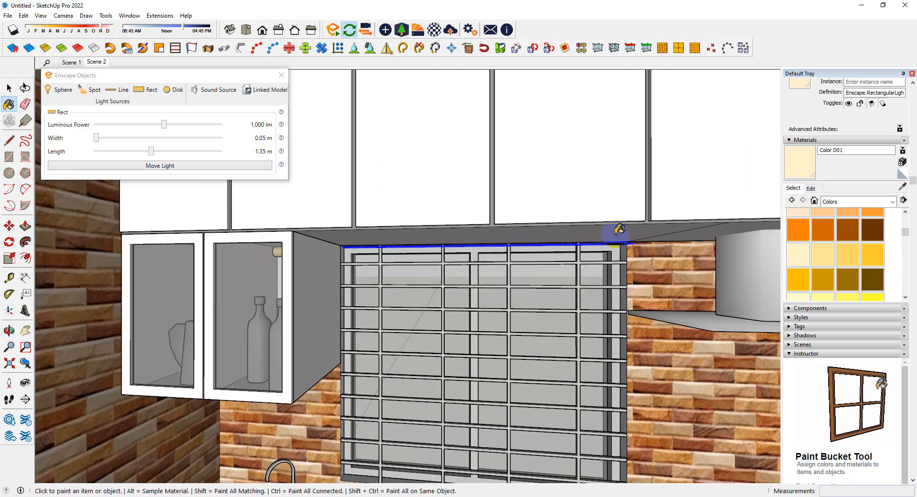
mouse_move(565, 258)
middle_down()
mouse_move(585, 266)
mouse_move(549, 193)
mouse_move(667, 253)
middle_up()
scroll(548, 194, down, 2)
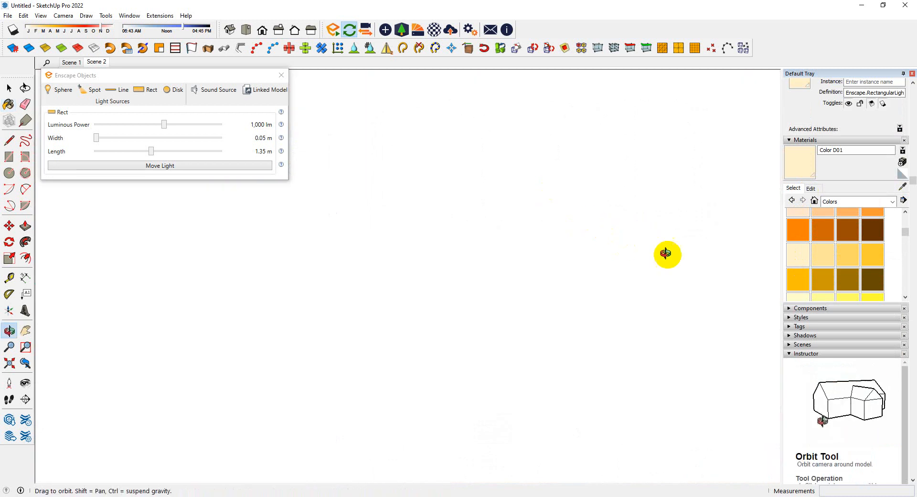
key(space)
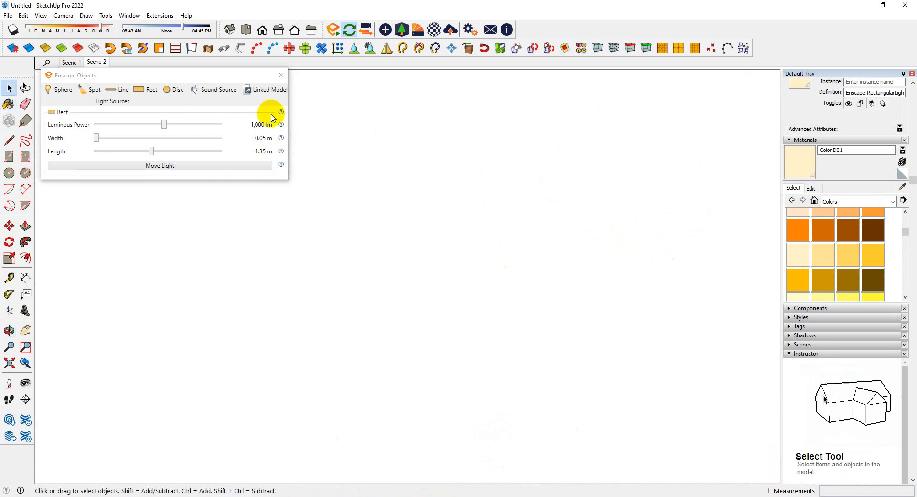
click(98, 63)
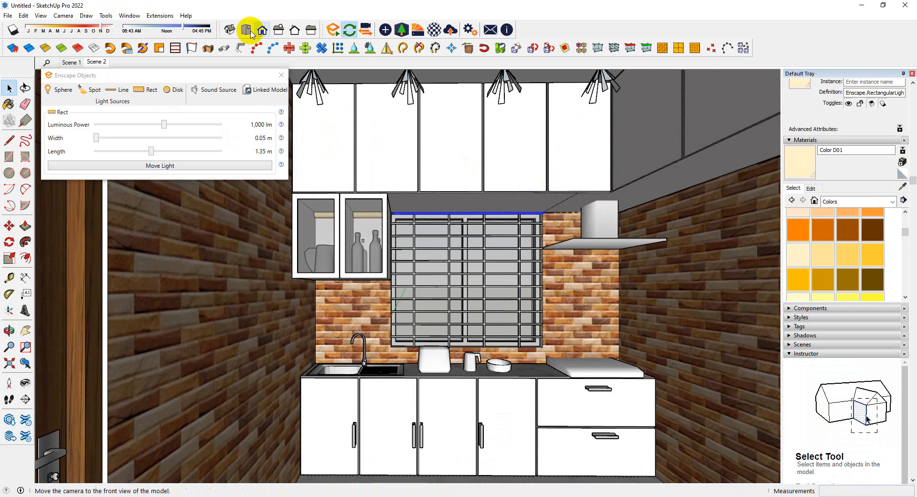
- Set the luminous power of the rectangular light above the window to 2000 lm and restore the Scene 2 view
click(324, 88)
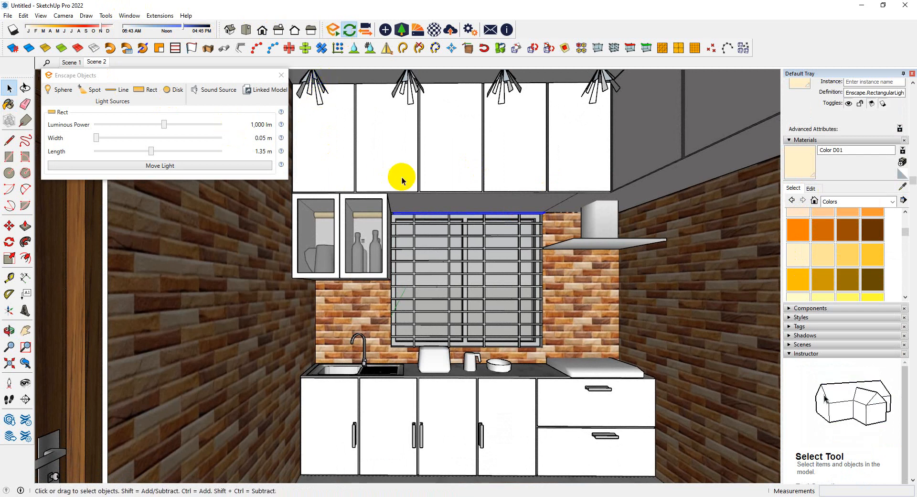
scroll(479, 202, up, 4)
middle_drag(480, 202, 461, 147)
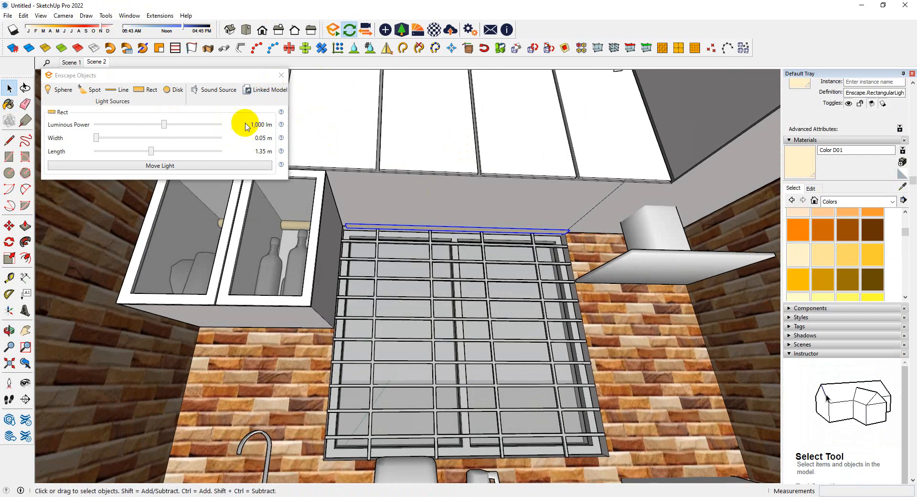
right_click(228, 124)
click(238, 142)
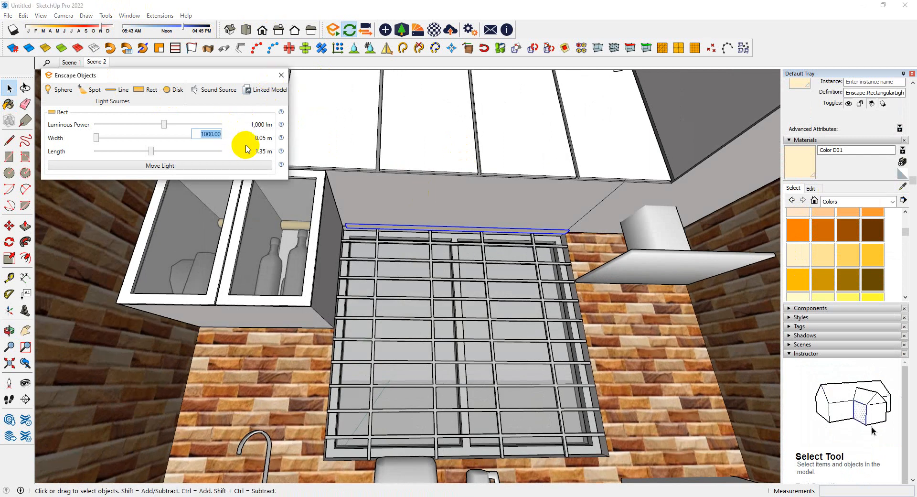
text(2000)
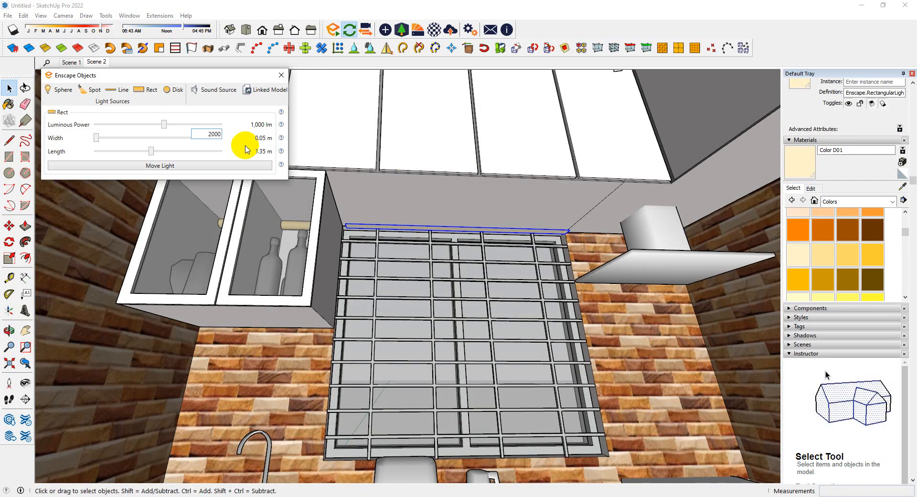
key(Return)
click(285, 75)
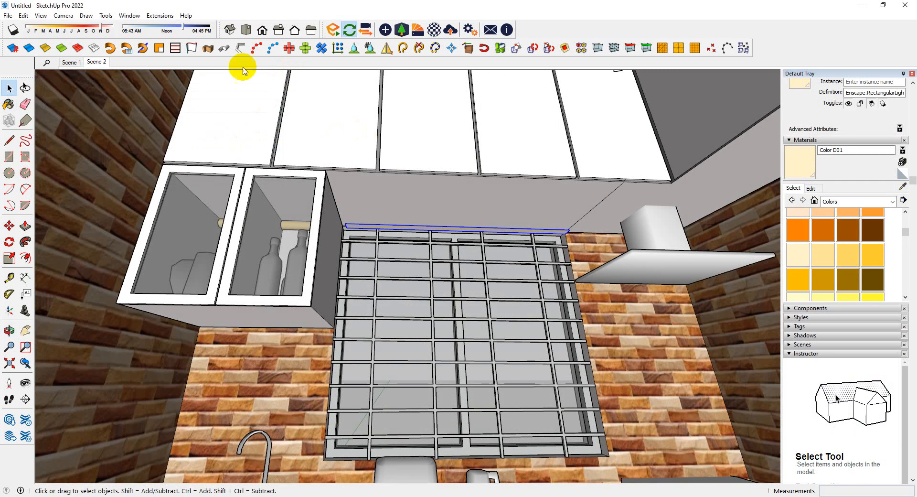
click(97, 61)
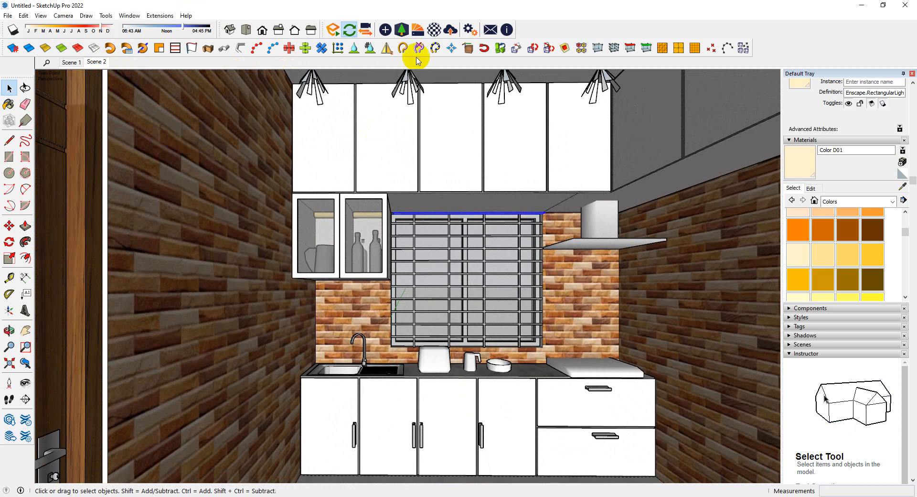
- Switch to Enscape and set the skybox brightness to 100,000 Lux in the visual settings
click(331, 29)
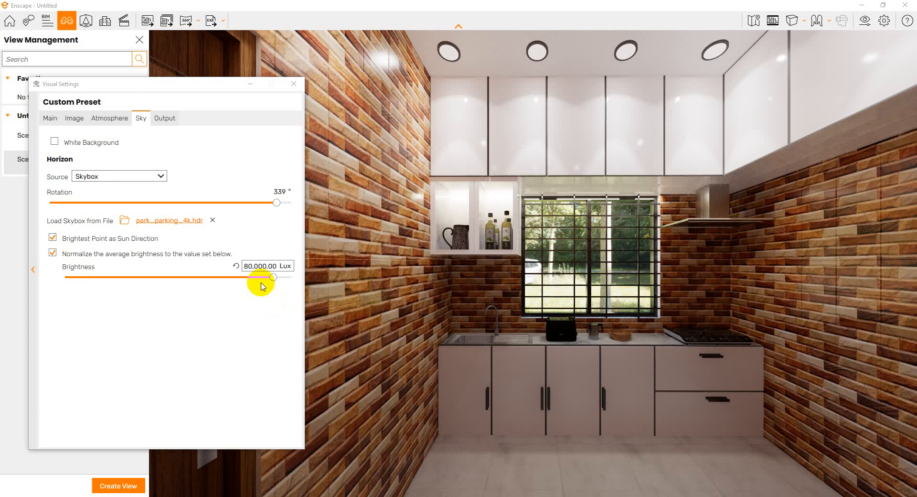
click(260, 266)
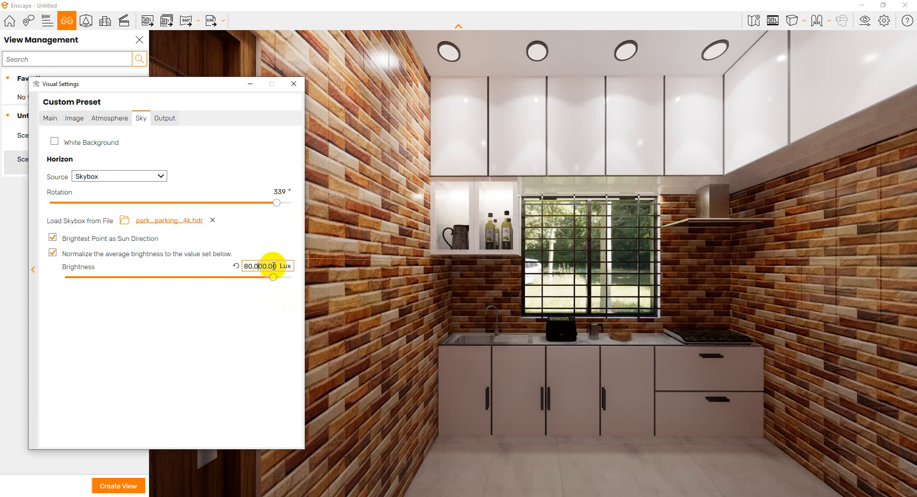
drag(276, 266, 234, 272)
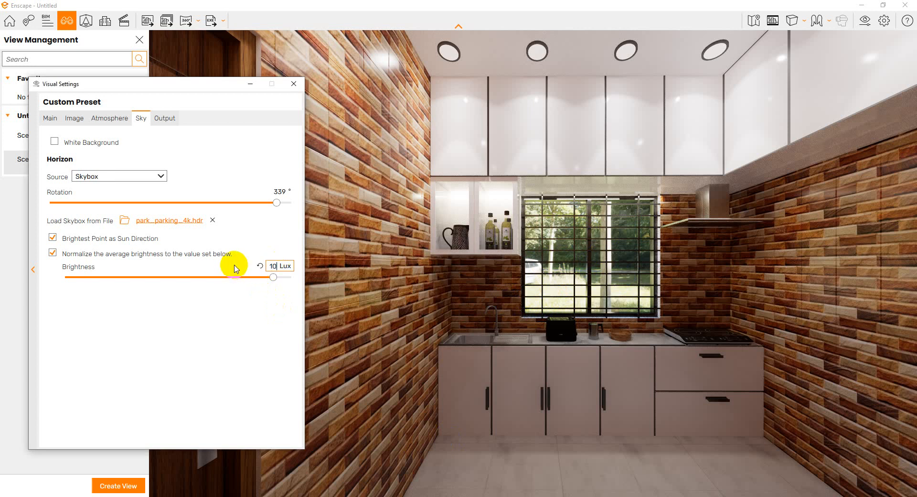
text(100000)
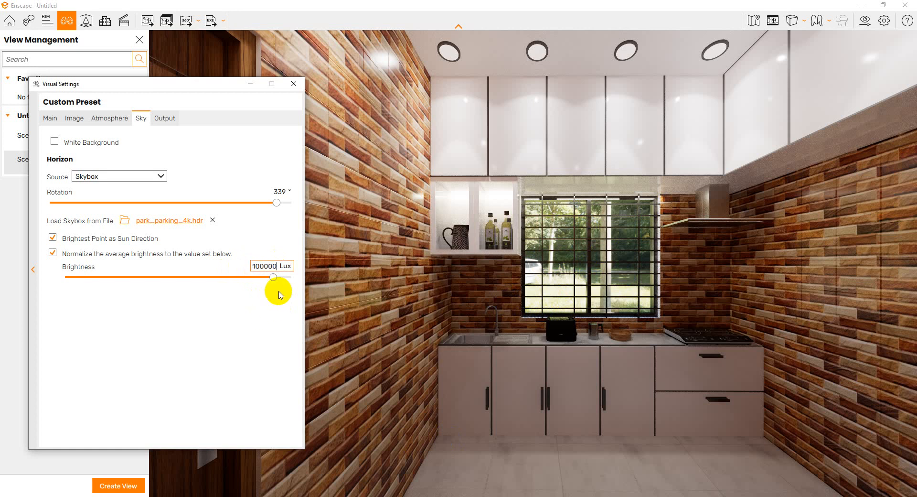
key(Return)
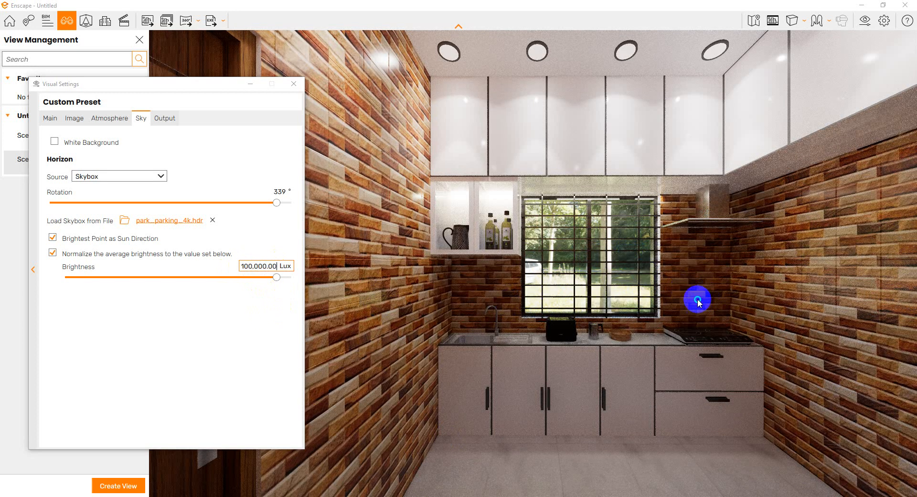
click(696, 300)
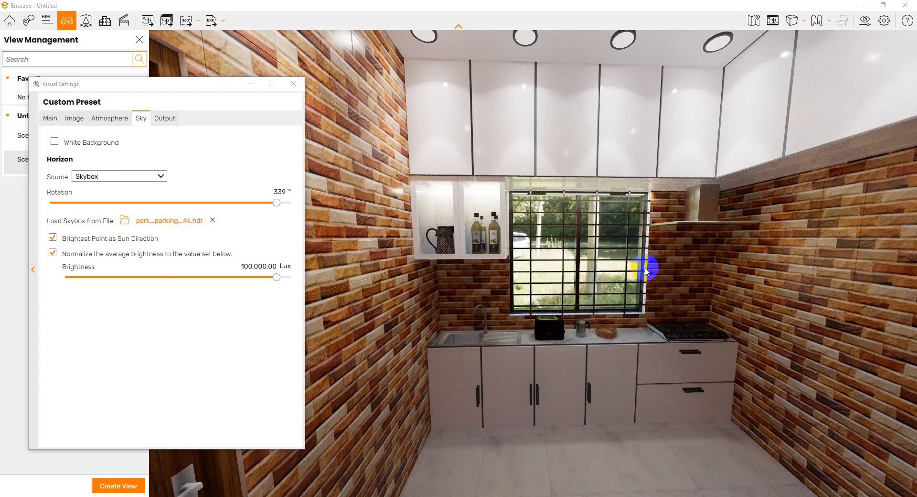
- Review the Atmosphere and Image visual settings against the kitchen render and close the Visual Settings window
click(111, 119)
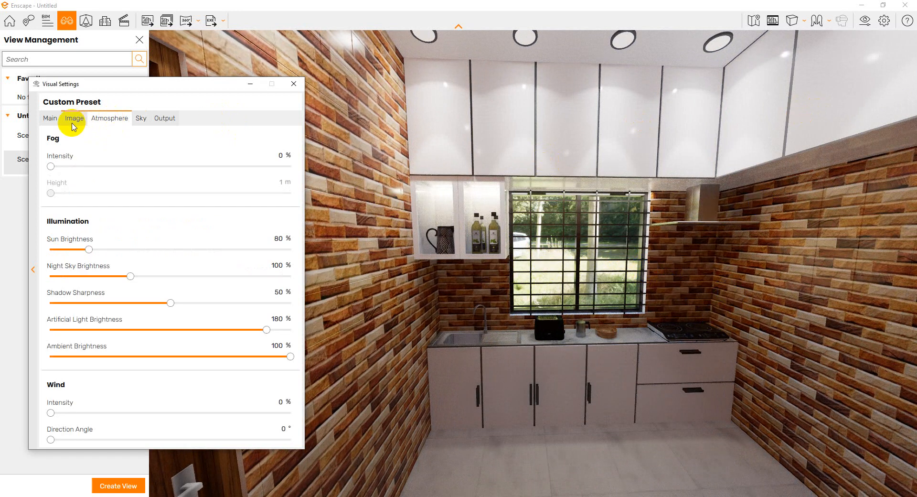
click(73, 125)
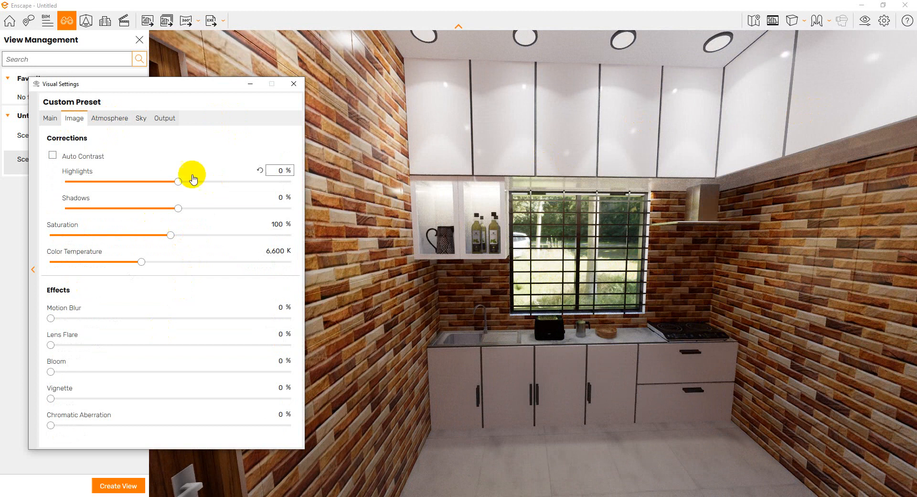
key(Print)
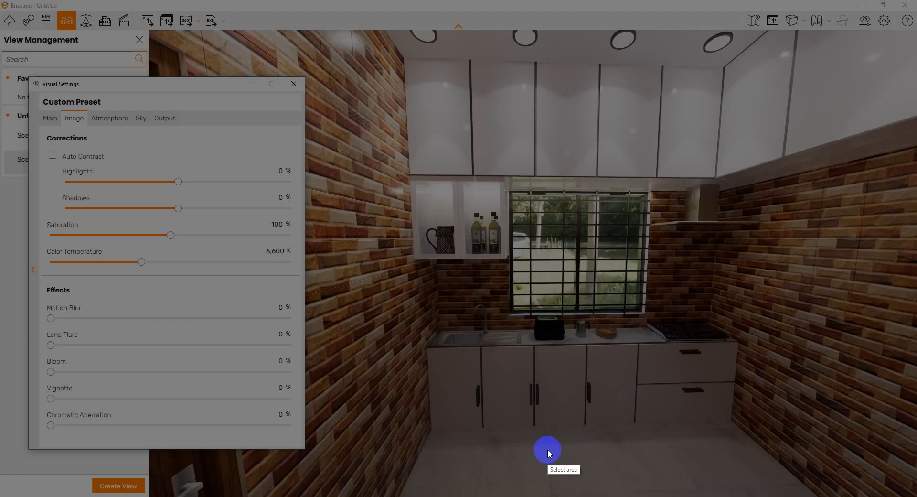
drag(510, 437, 766, 494)
key(Escape)
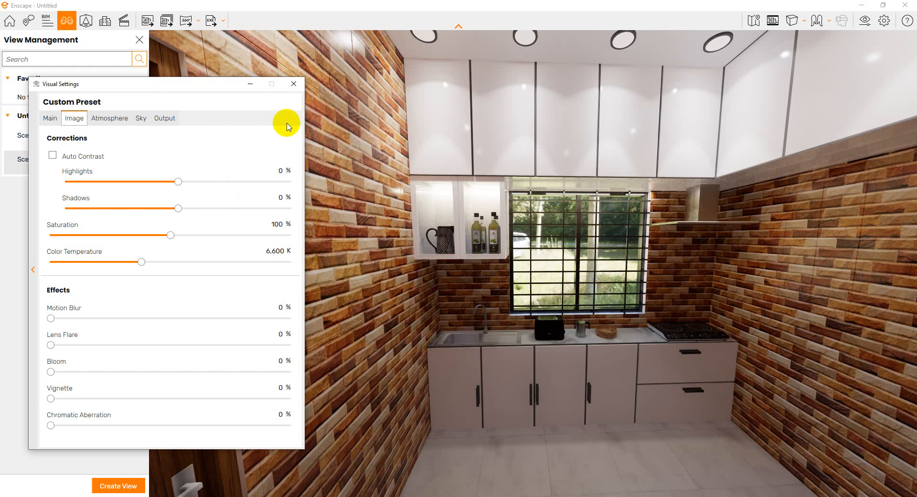
click(294, 85)
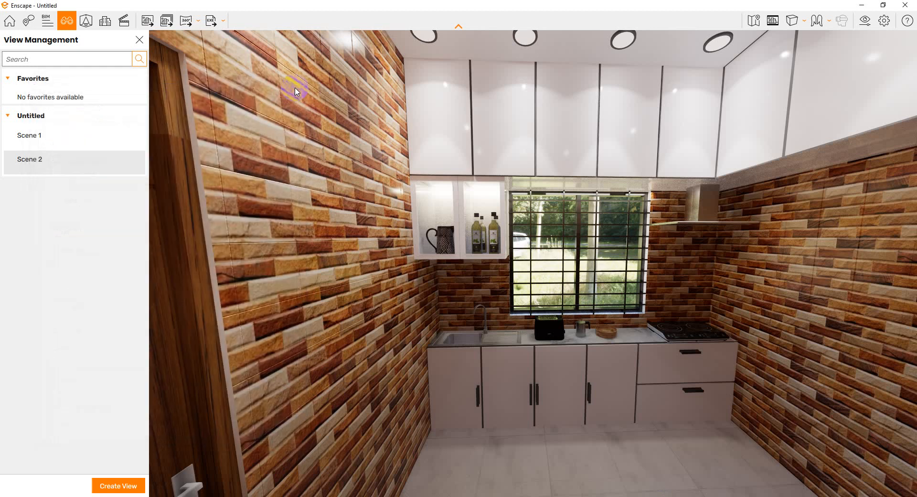
- Close the Enscape render window and return to the SketchUp model
click(859, 7)
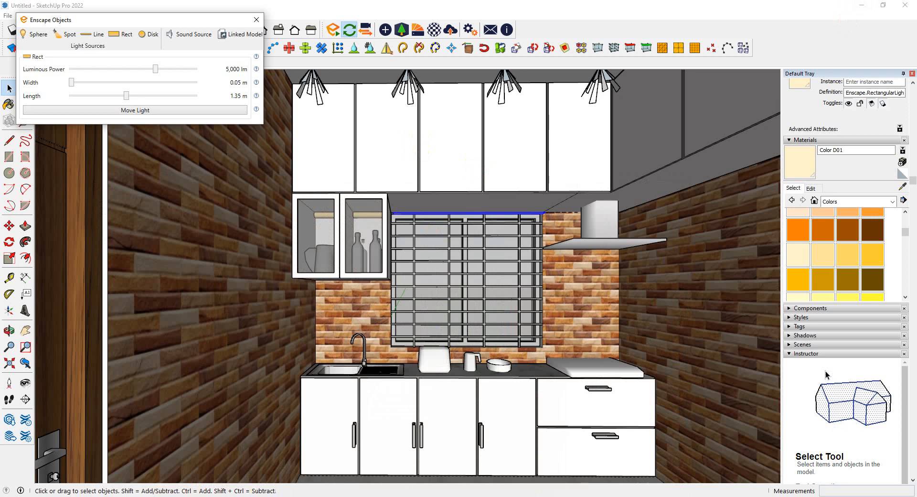
click(311, 476)
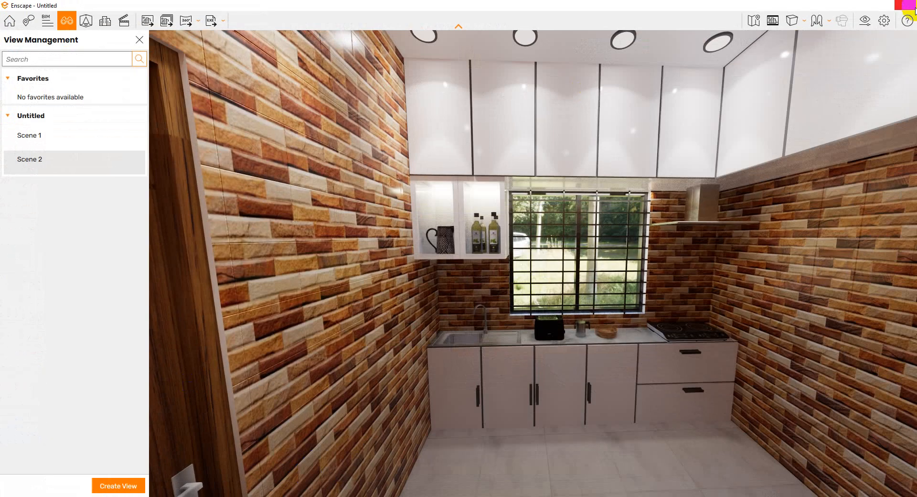
click(909, 5)
- Close the Enscape Objects window and open the ceiling group for editing, isolated from the rest of the room, showing its underside
scroll(499, 225, down, 10)
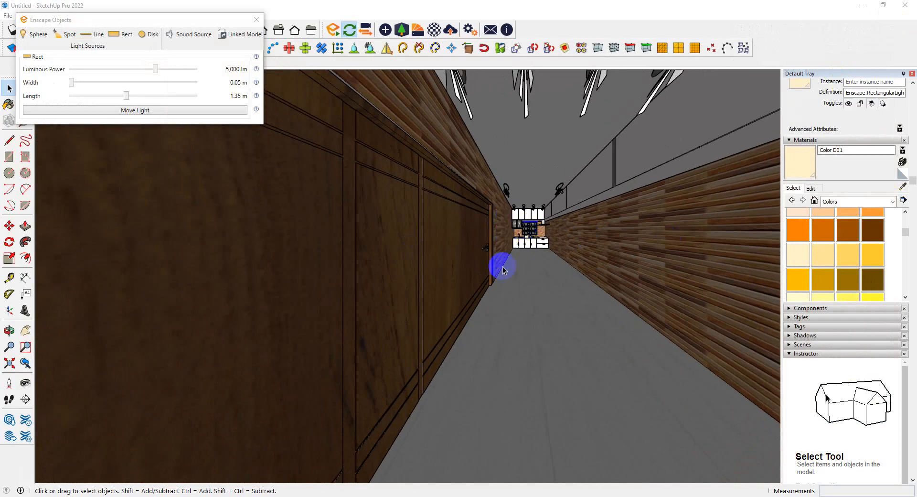
click(9, 346)
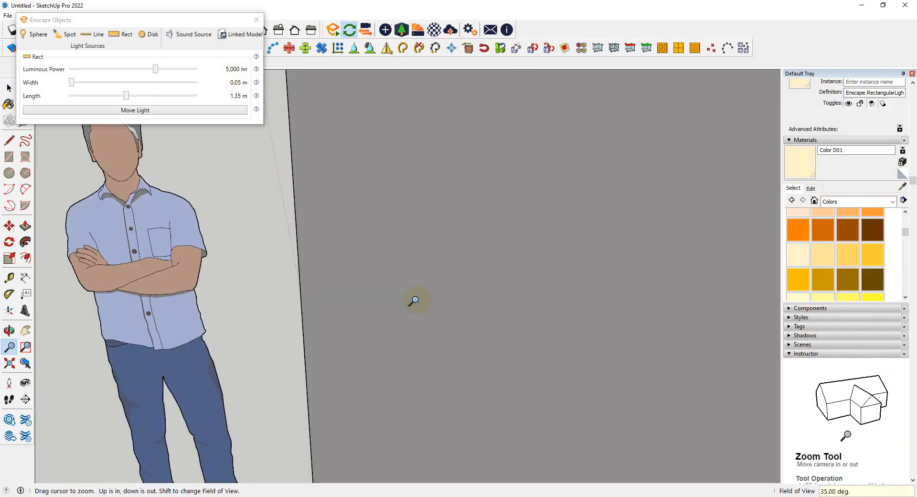
click(256, 20)
scroll(411, 189, down, 5)
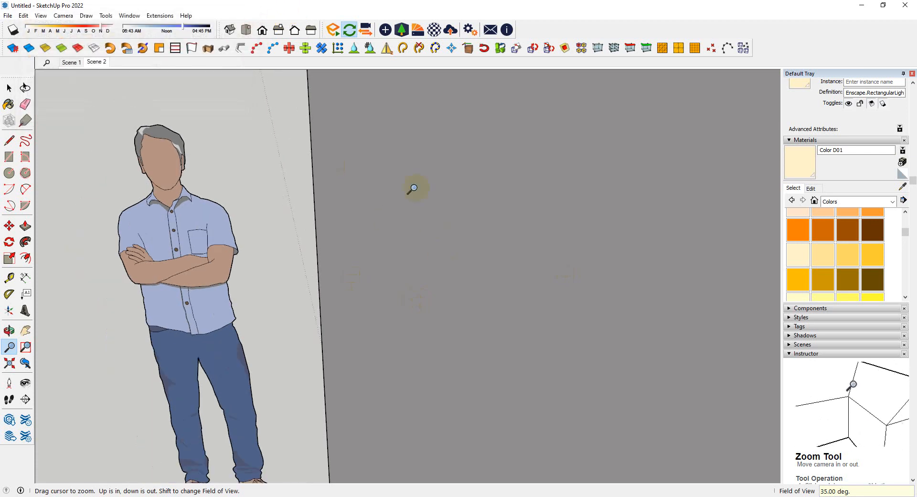
scroll(415, 256, down, 3)
middle_drag(425, 249, 494, 378)
scroll(452, 415, up, 6)
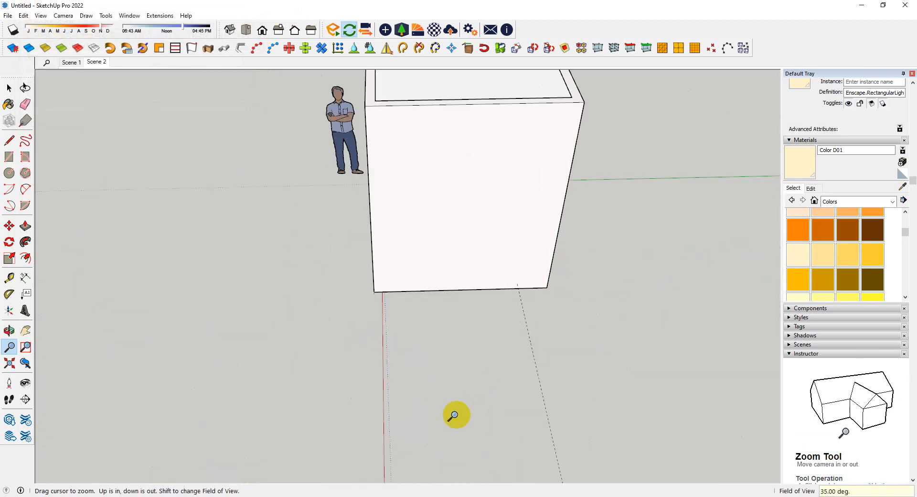
scroll(462, 435, up, 1)
scroll(451, 437, down, 3)
scroll(448, 126, up, 3)
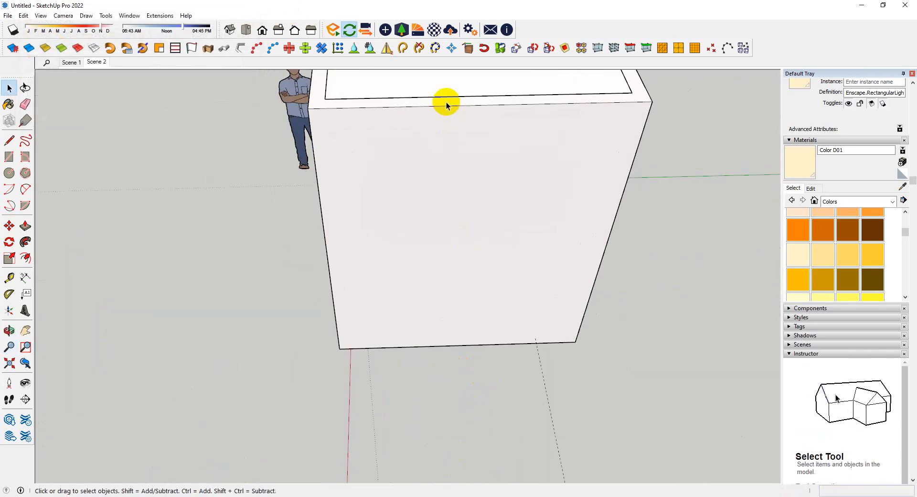
scroll(432, 372, down, 5)
scroll(451, 184, up, 10)
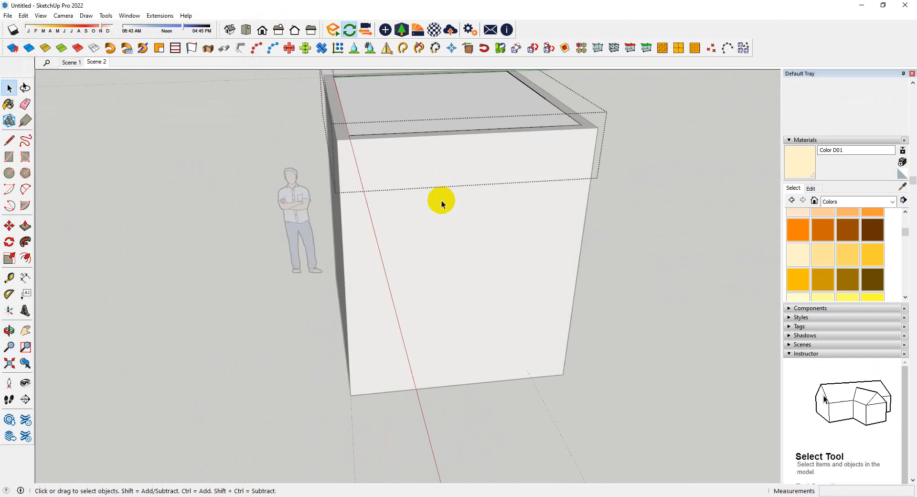
scroll(445, 251, up, 1)
middle_drag(446, 249, 416, 9)
scroll(486, 341, down, 6)
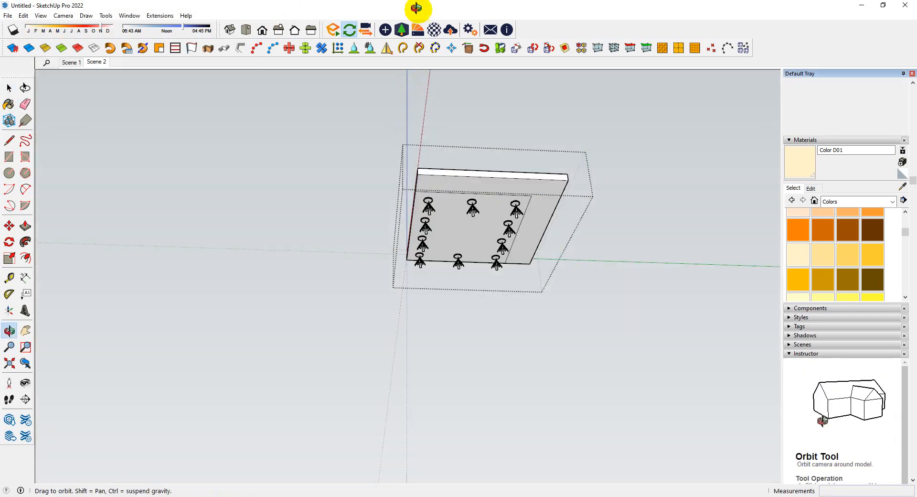
scroll(481, 191, up, 4)
middle_drag(482, 193, 642, 136)
scroll(455, 277, up, 5)
middle_drag(454, 277, 380, 310)
scroll(425, 288, down, 4)
scroll(413, 317, up, 3)
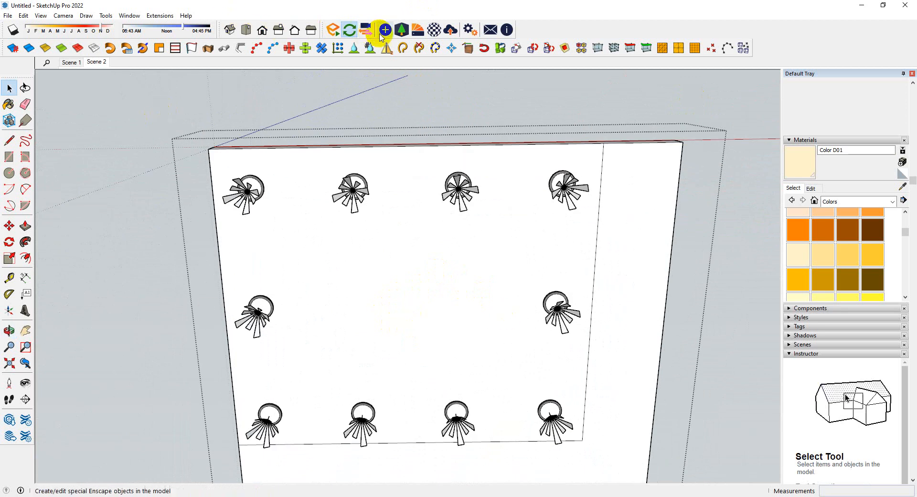
- Try to place an Enscape disk light near the middle of the ceiling's underside, aimed downward, and delete it
click(385, 30)
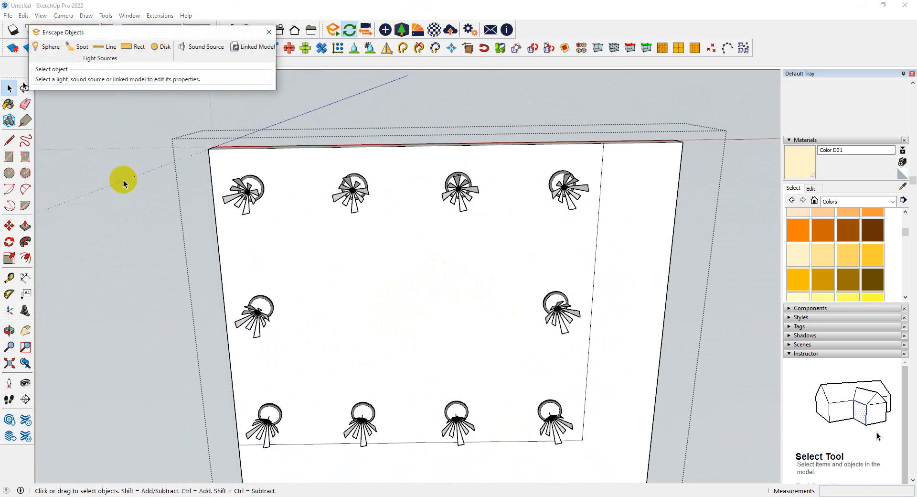
click(161, 48)
drag(406, 313, 466, 315)
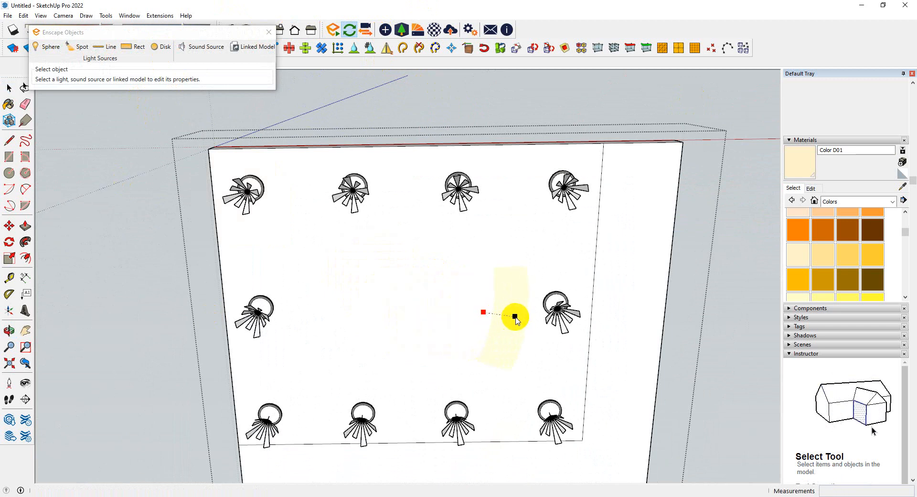
scroll(509, 377, down, 3)
mouse_move(509, 377)
middle_down()
mouse_move(450, 487)
mouse_move(481, 441)
mouse_move(497, 485)
middle_up()
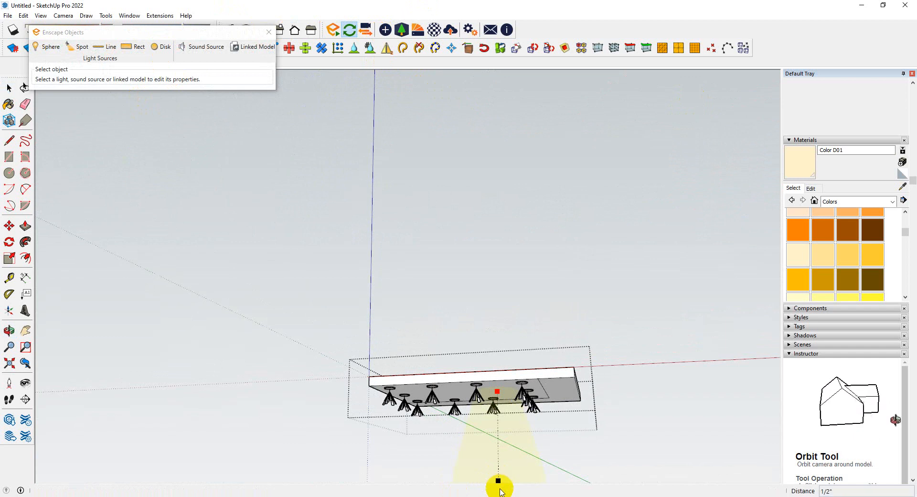
click(498, 469)
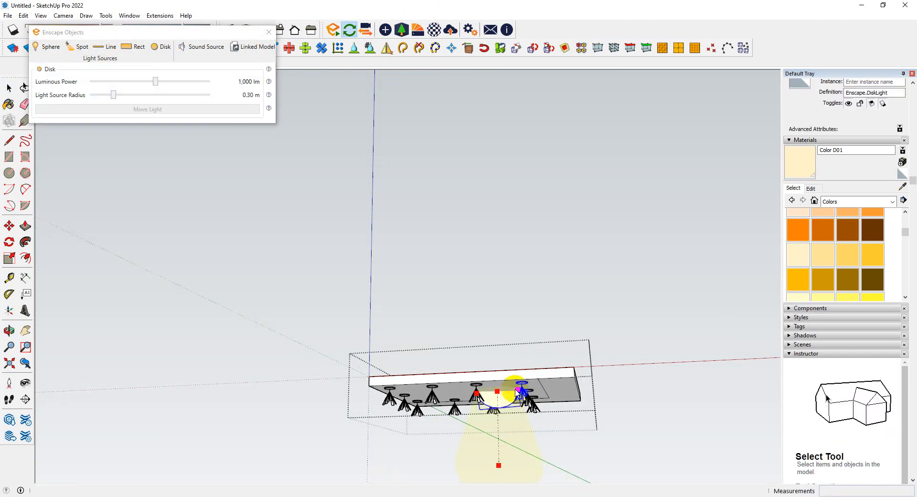
middle_drag(497, 466, 554, 396)
key(Delete)
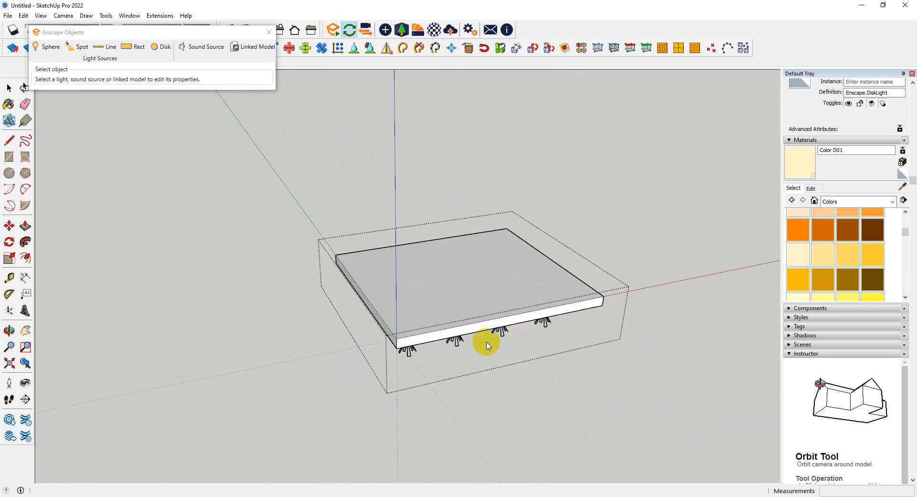
- Try to place an Enscape disk light in the empty space beside the ceiling slab, inspect its direction, and delete it
middle_drag(487, 346, 573, 422)
scroll(613, 354, up, 3)
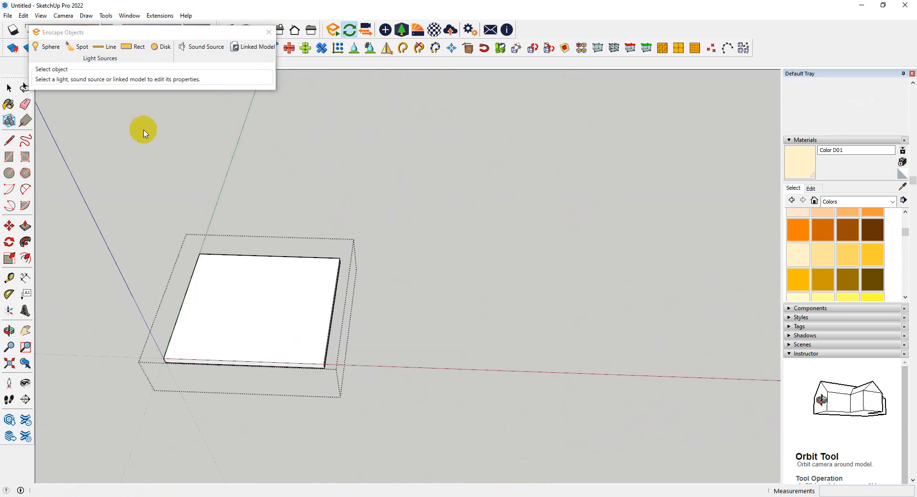
click(159, 46)
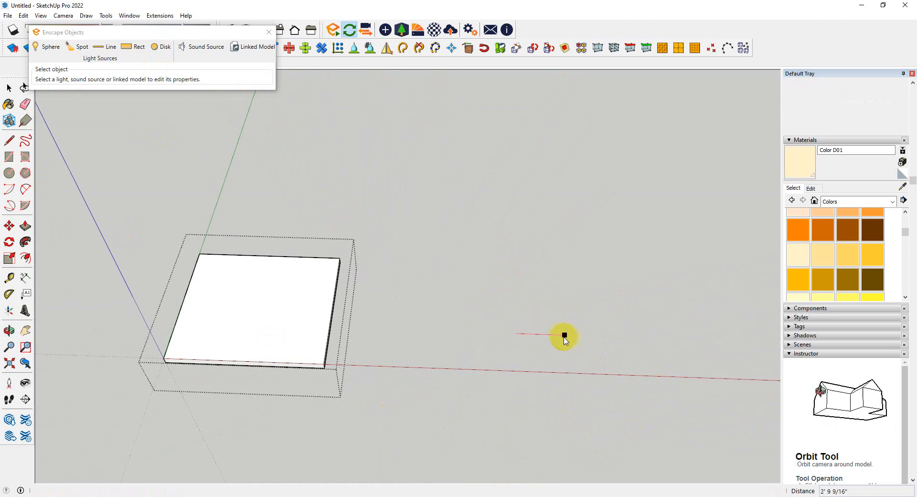
click(555, 334)
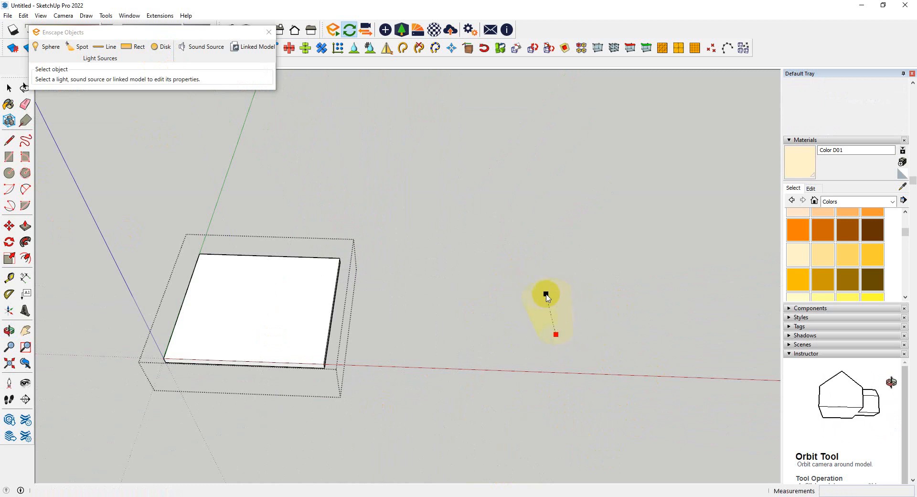
click(557, 260)
scroll(573, 334, up, 3)
middle_drag(573, 334, 552, 384)
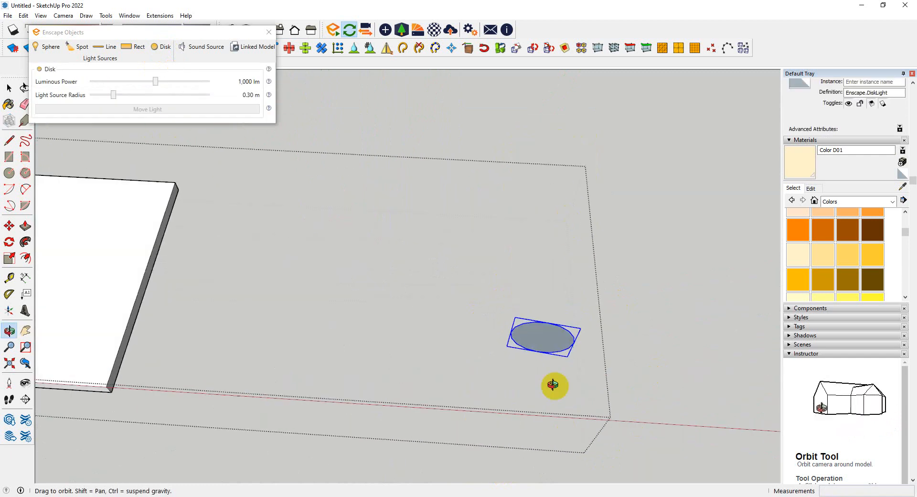
scroll(507, 298, down, 2)
middle_drag(509, 301, 564, 392)
drag(403, 230, 687, 426)
scroll(537, 329, up, 2)
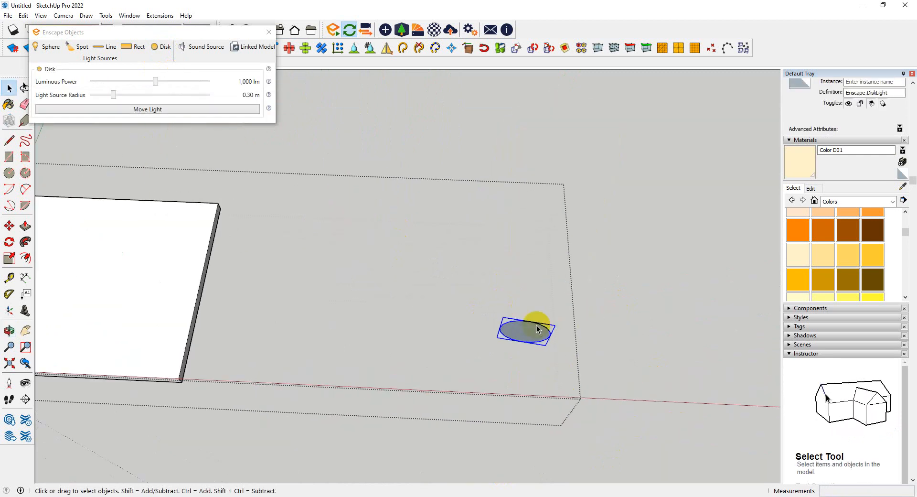
key(Delete)
- Draw a vertical guide line locked to the blue axis in the empty space beside the ceiling slab
middle_drag(477, 362, 485, 369)
key(l)
click(485, 370)
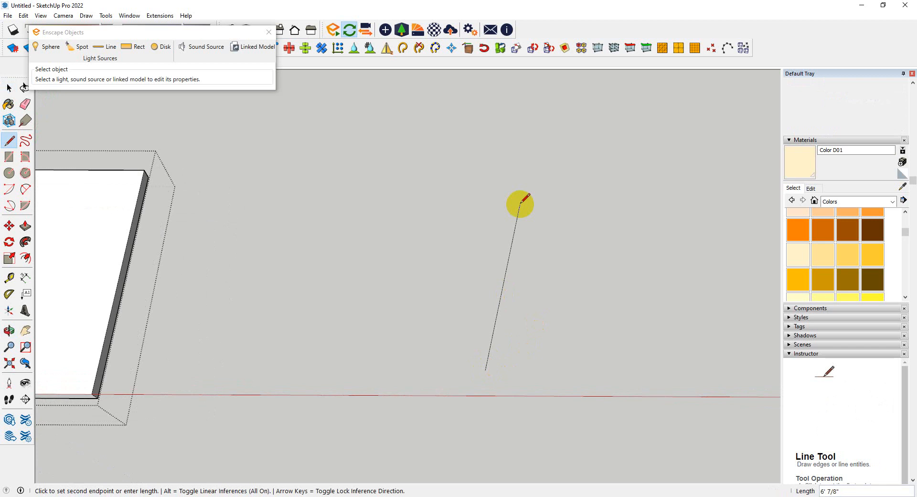
key(Up)
click(488, 201)
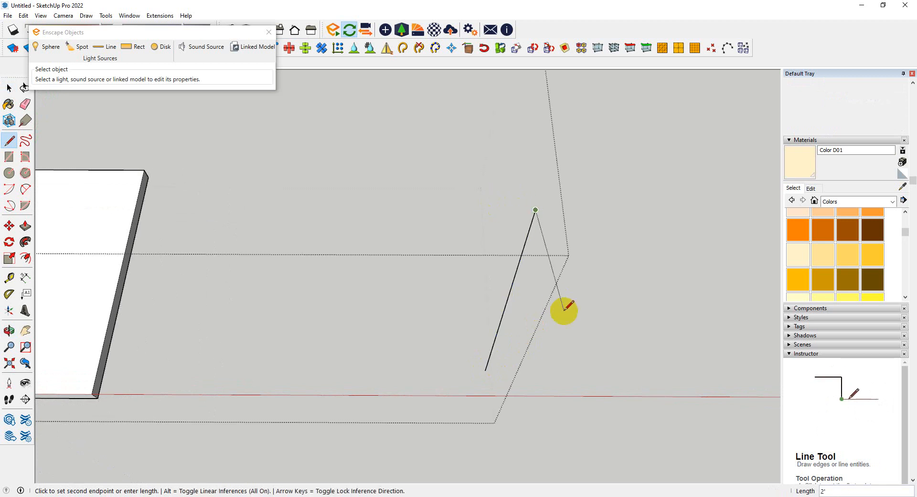
middle_drag(563, 310, 471, 126)
key(space)
scroll(430, 328, down, 3)
scroll(538, 251, up, 3)
middle_drag(430, 329, 499, 307)
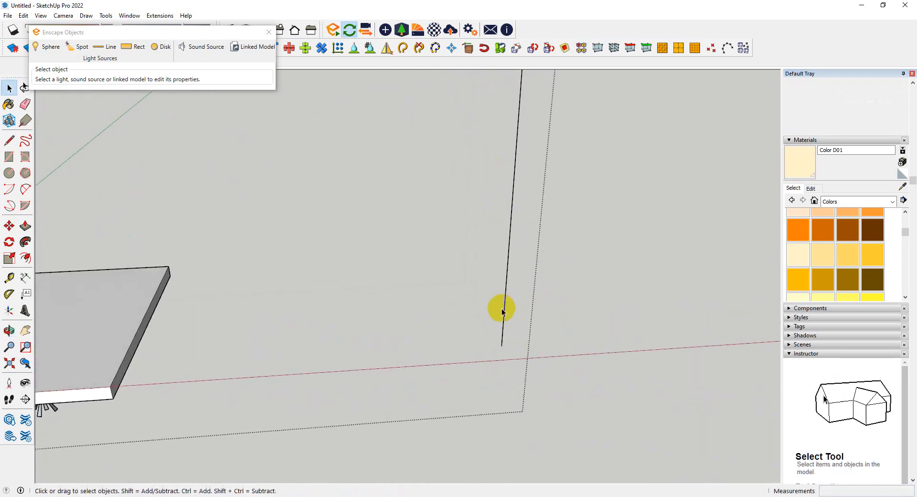
- Try to place an Enscape disk light near the base of the vertical guide line, aimed upward, and delete it
click(155, 47)
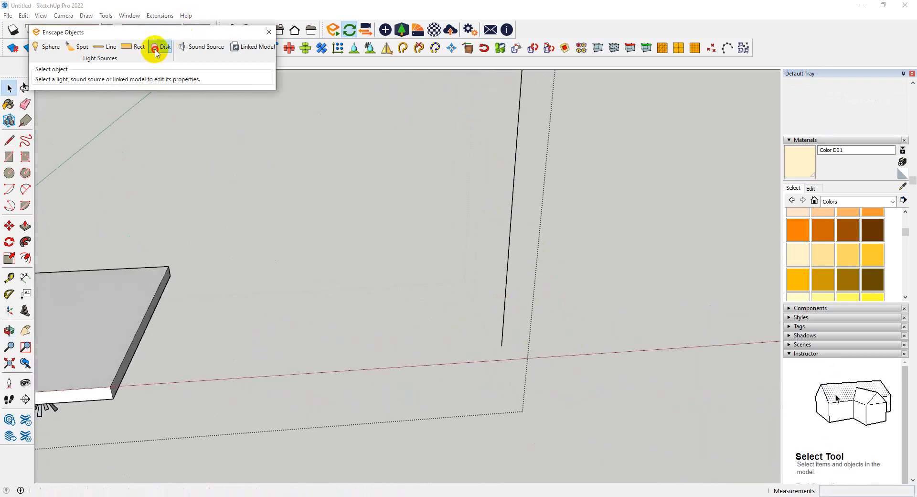
click(501, 343)
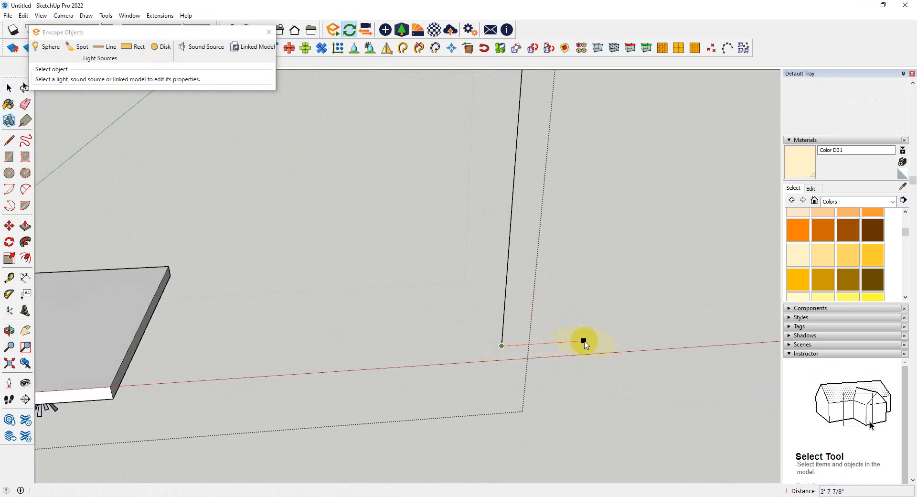
key(Escape)
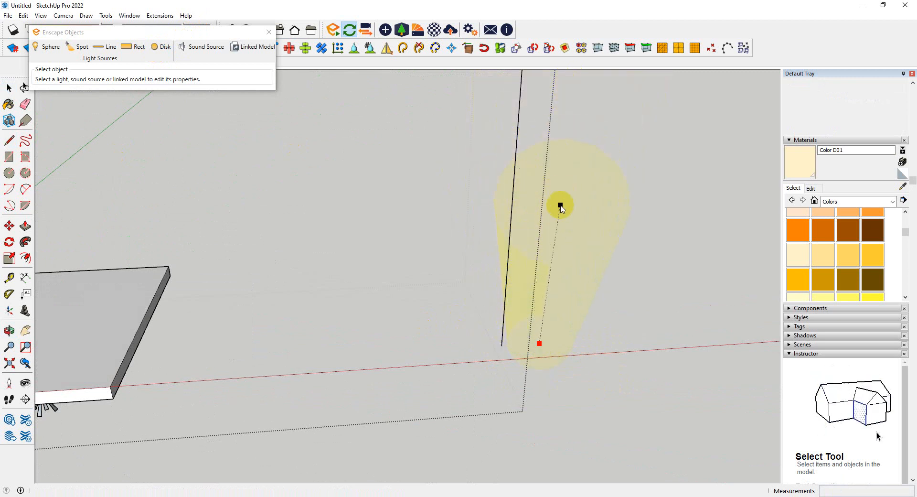
click(565, 167)
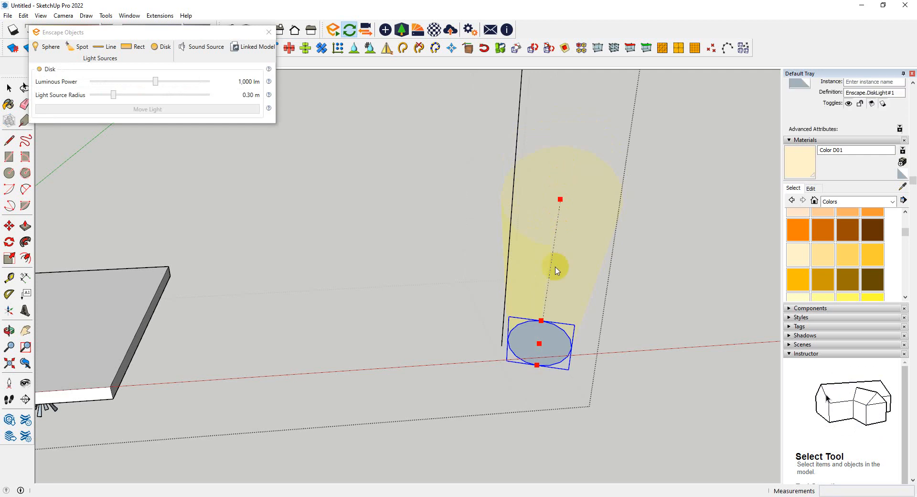
middle_drag(554, 262, 465, 342)
key(Delete)
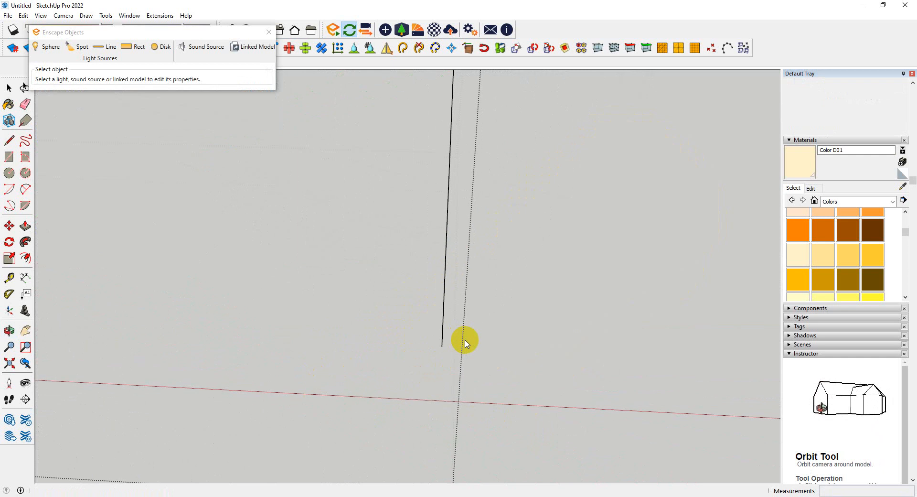
- Draw a short horizontal guide line along the red axis from the lower end of the vertical guide line
key(l)
click(441, 346)
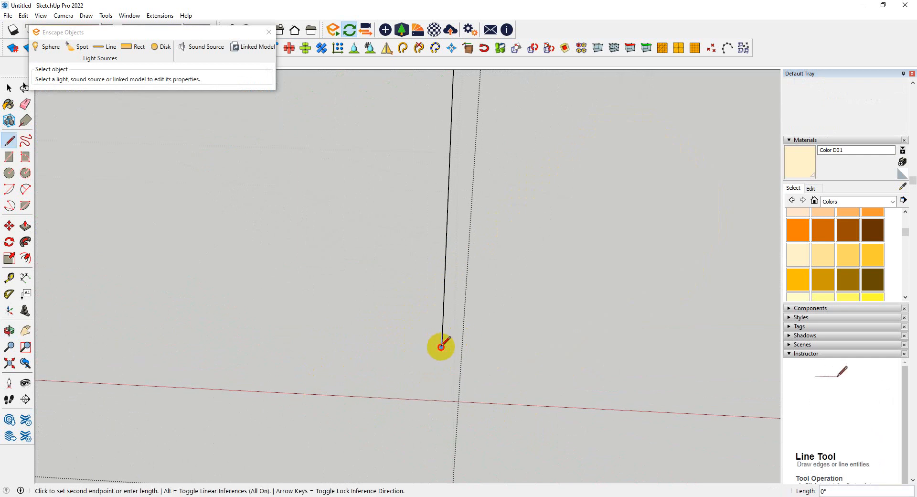
click(575, 352)
key(space)
middle_drag(579, 352, 508, 378)
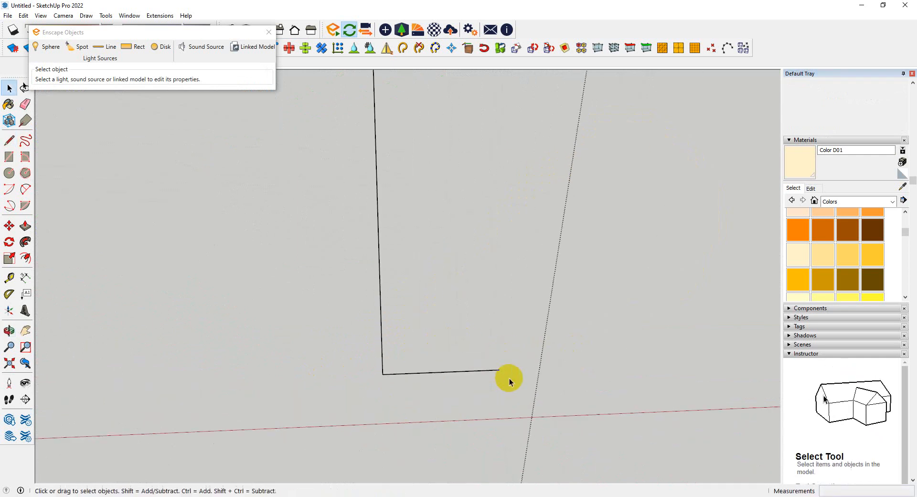
- Place an Enscape disk light centred on the corner of the two guide lines, aimed straight up along the vertical one
click(213, 47)
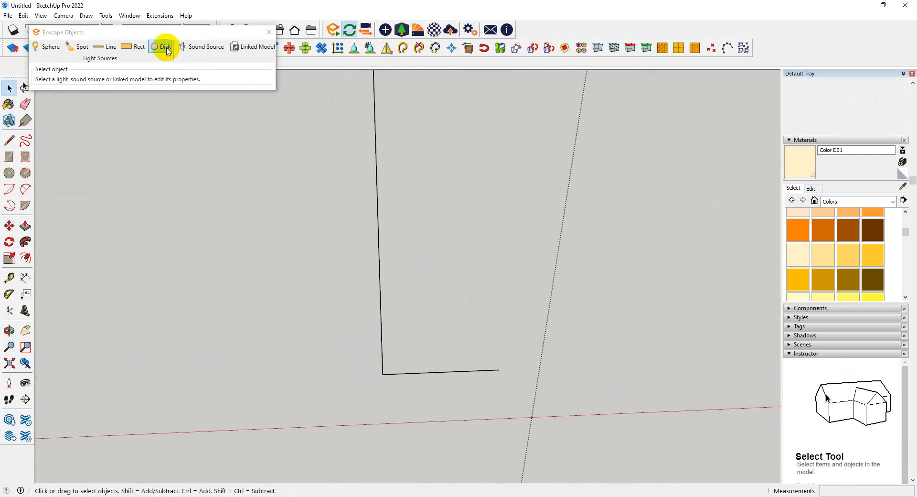
click(502, 371)
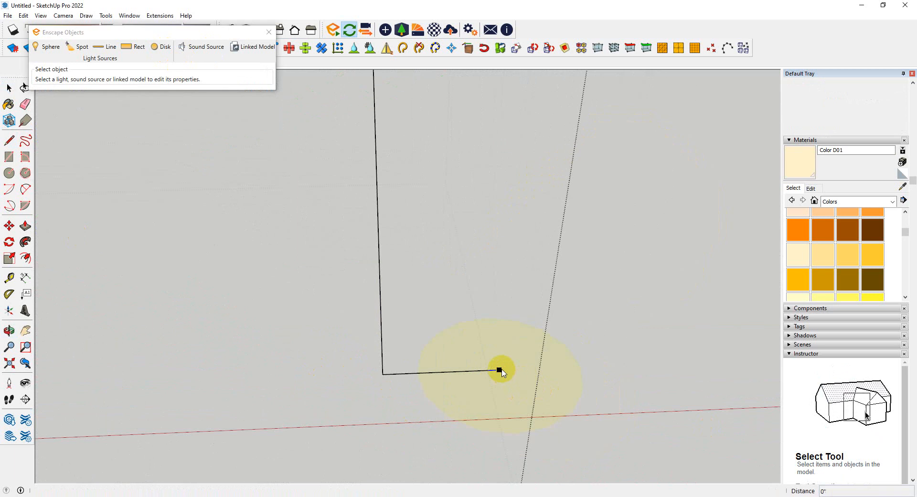
click(377, 206)
click(377, 121)
mouse_move(392, 196)
middle_down()
mouse_move(299, 301)
mouse_move(391, 332)
mouse_move(446, 414)
mouse_move(440, 328)
middle_up()
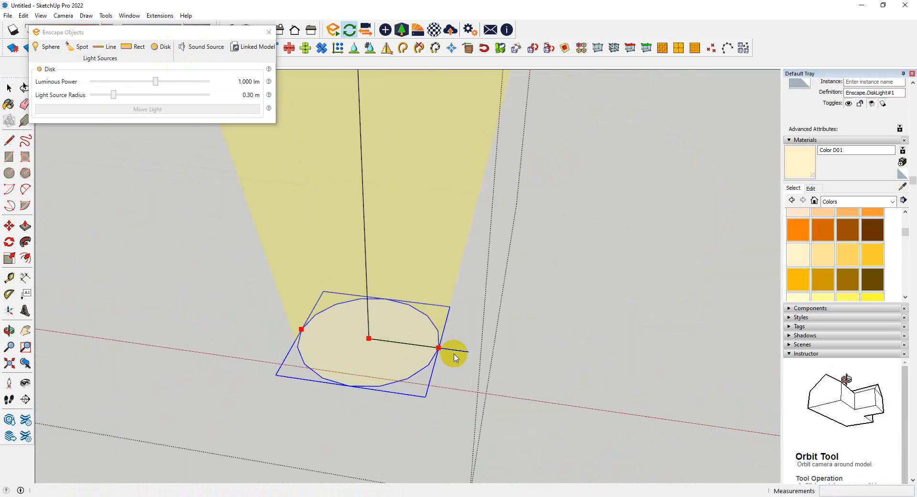
- Erase both guide lines and select the disk light
key(e)
mouse_move(360, 263)
middle_down()
mouse_move(389, 278)
mouse_move(401, 334)
middle_up()
key(space)
click(452, 403)
scroll(456, 402, down, 3)
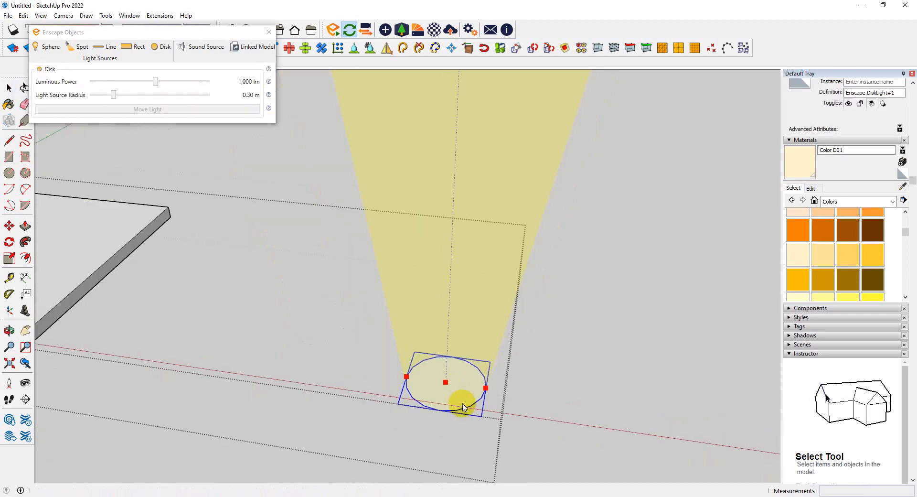
- Set the disk light's luminous power to 5,000 lm
right_click(217, 80)
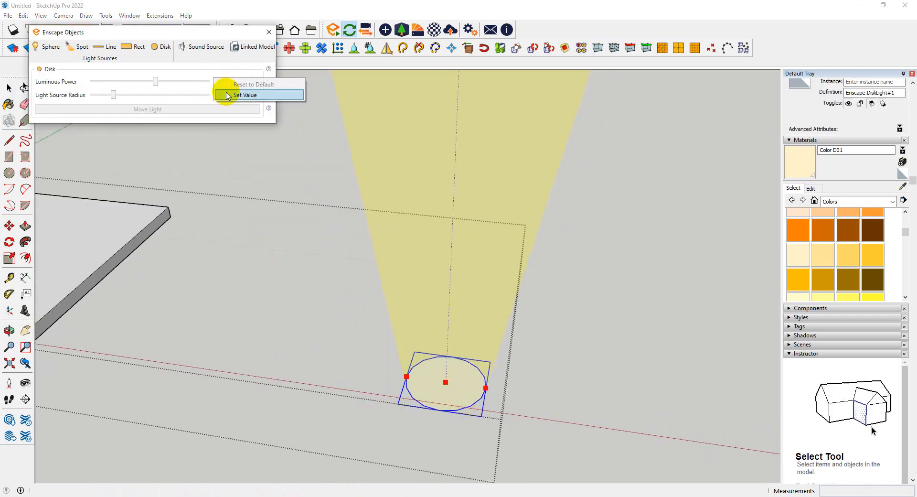
click(241, 94)
text(50)
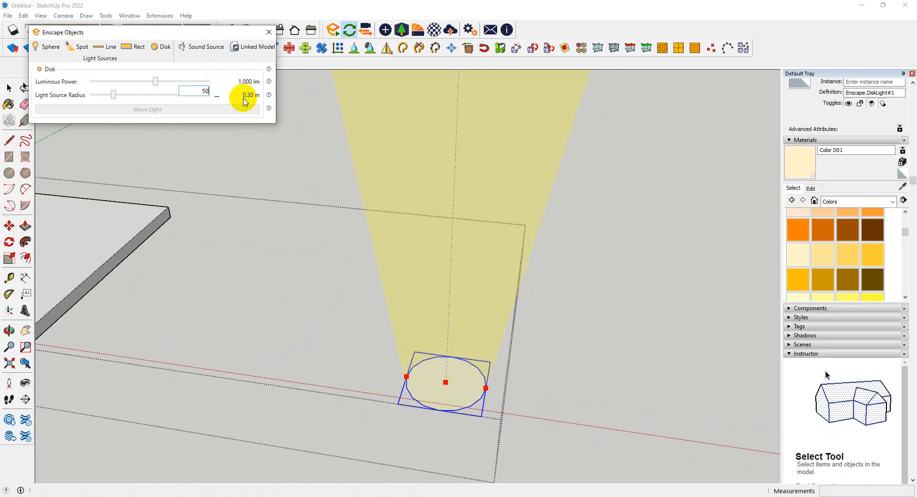
text(00)
key(Return)
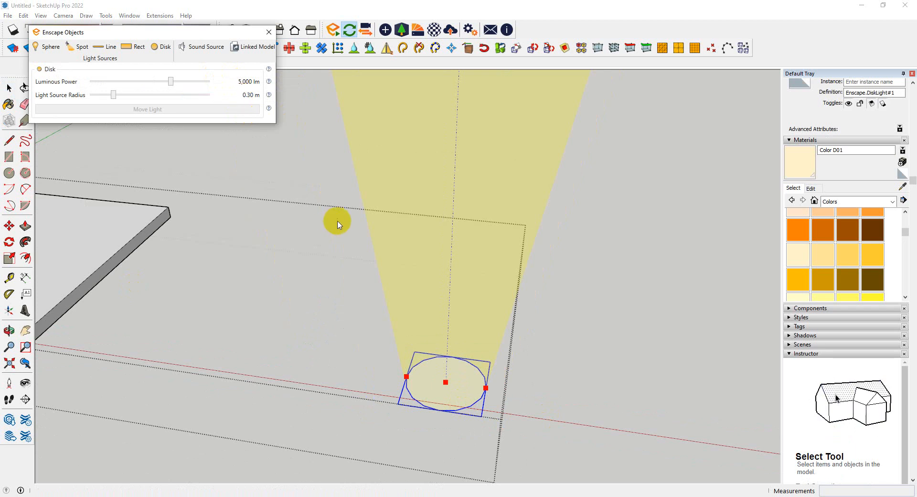
- Increase the disk light's luminous power to 15,000 lm
click(217, 83)
click(234, 96)
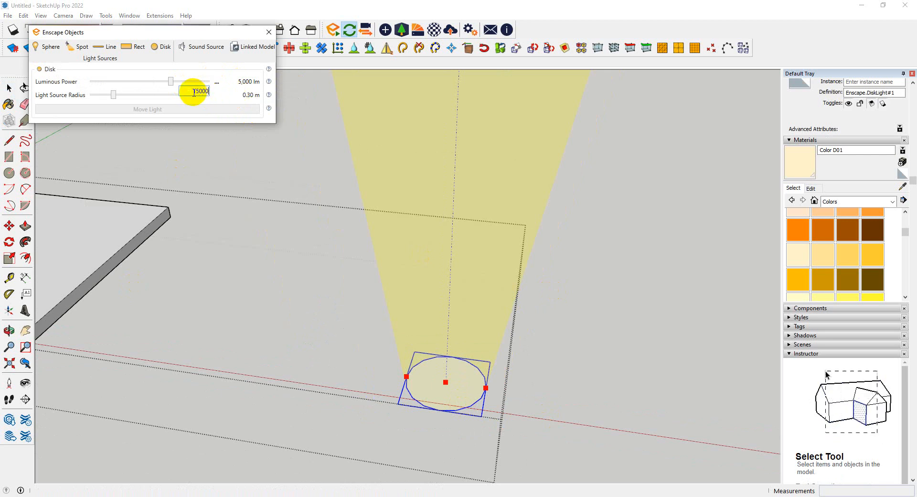
key(Return)
middle_drag(338, 362, 283, 267)
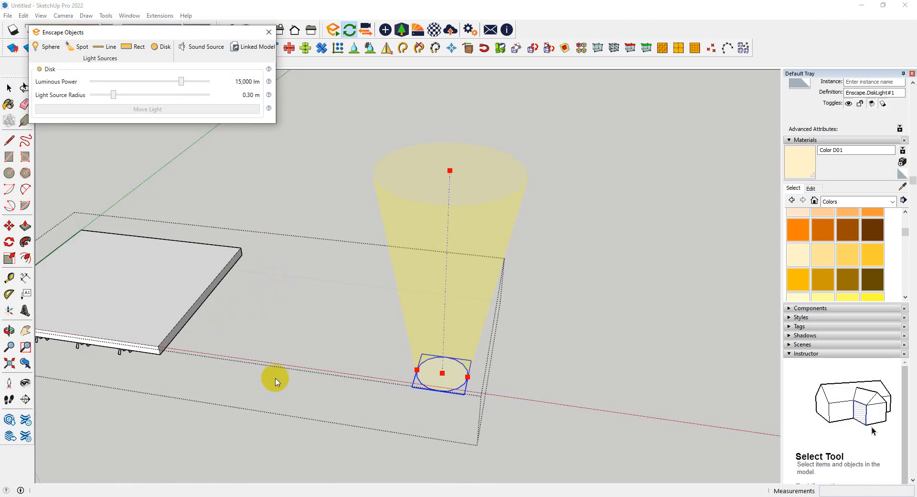
scroll(224, 322, up, 3)
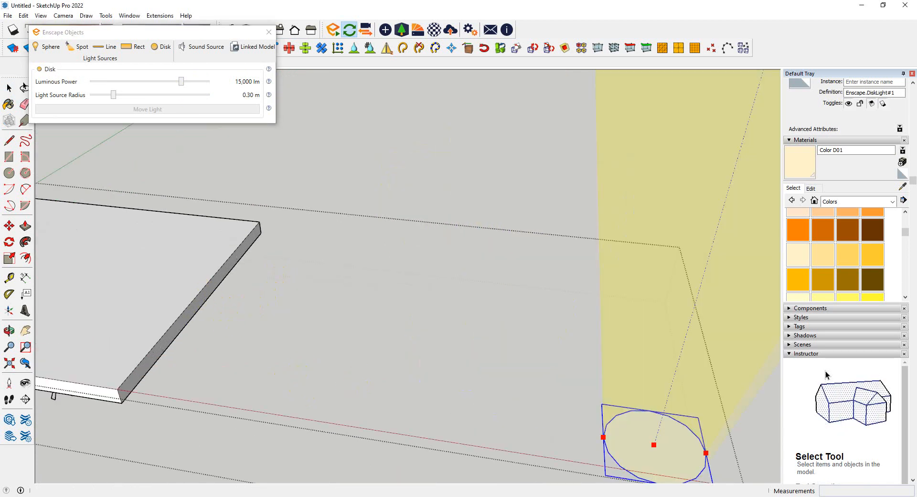
scroll(317, 296, down, 5)
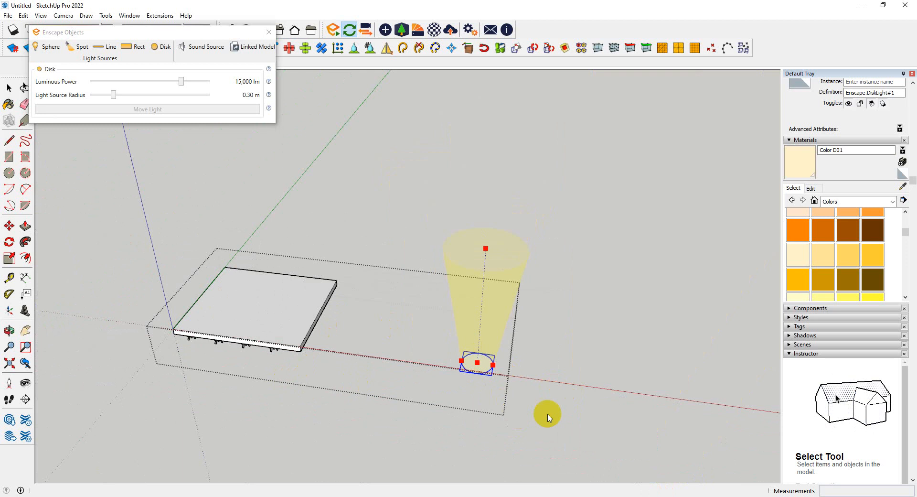
scroll(547, 416, up, 2)
right_click(545, 362)
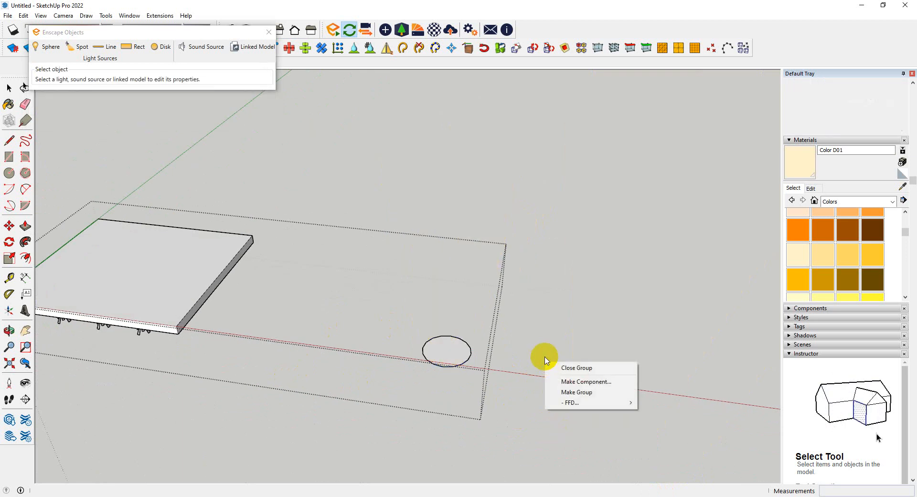
- Rotate the disk light half a turn on the plane of the ceiling slab's side face so that it shines downward
click(448, 359)
scroll(302, 301, up, 1)
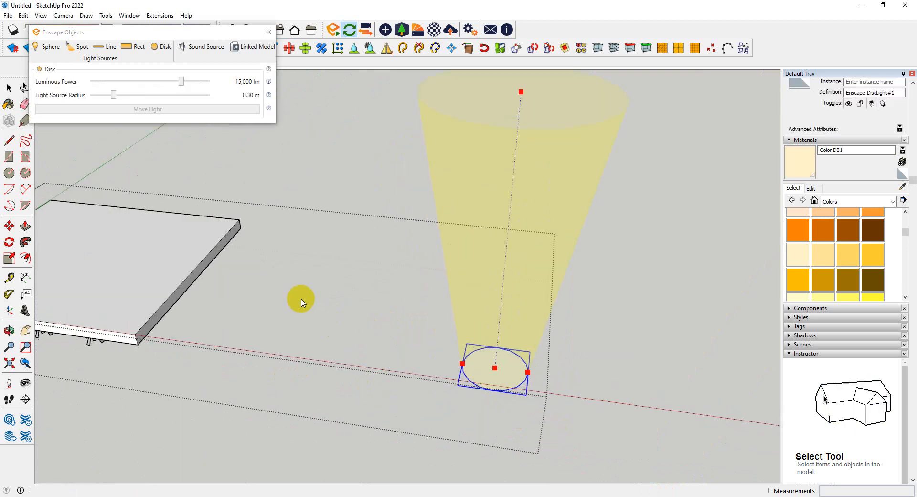
key(q)
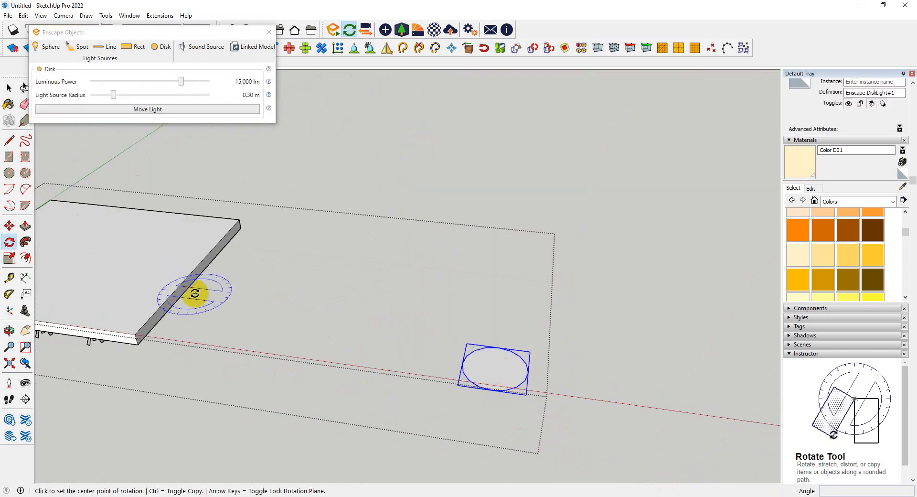
scroll(191, 294, up, 3)
middle_drag(181, 294, 141, 235)
scroll(157, 212, up, 2)
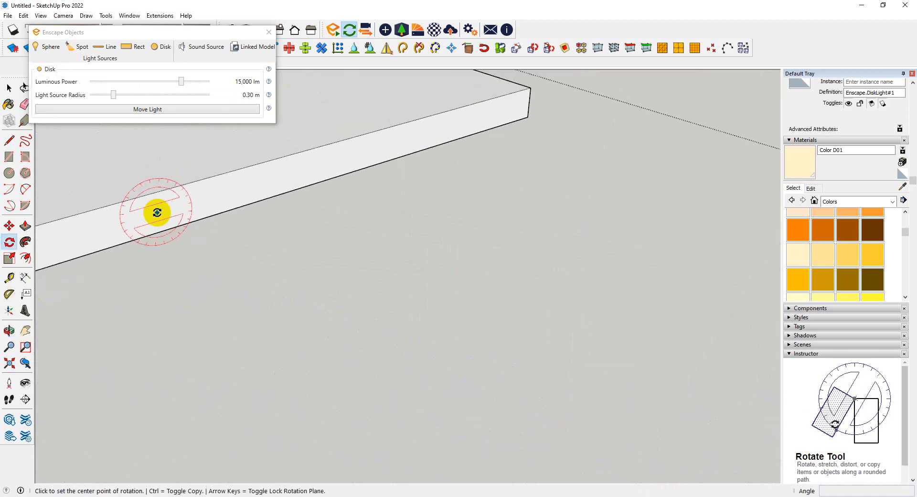
click(157, 212)
click(268, 179)
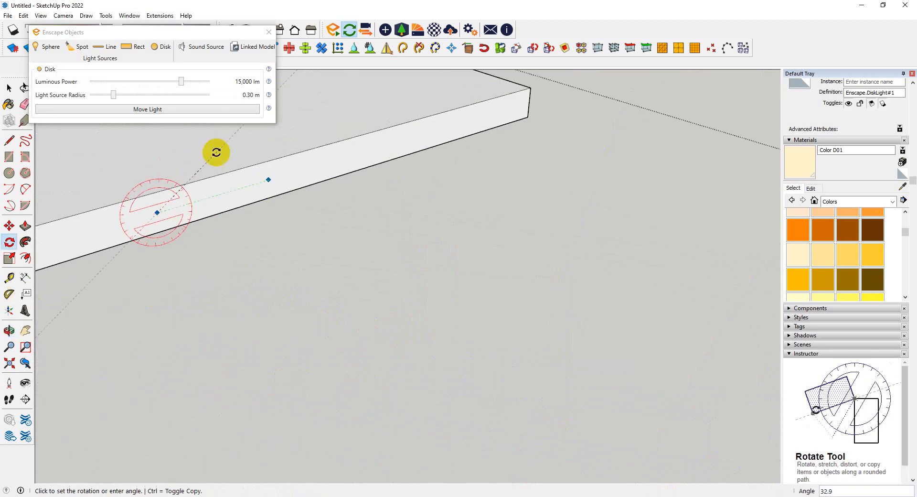
click(92, 231)
scroll(349, 172, down, 8)
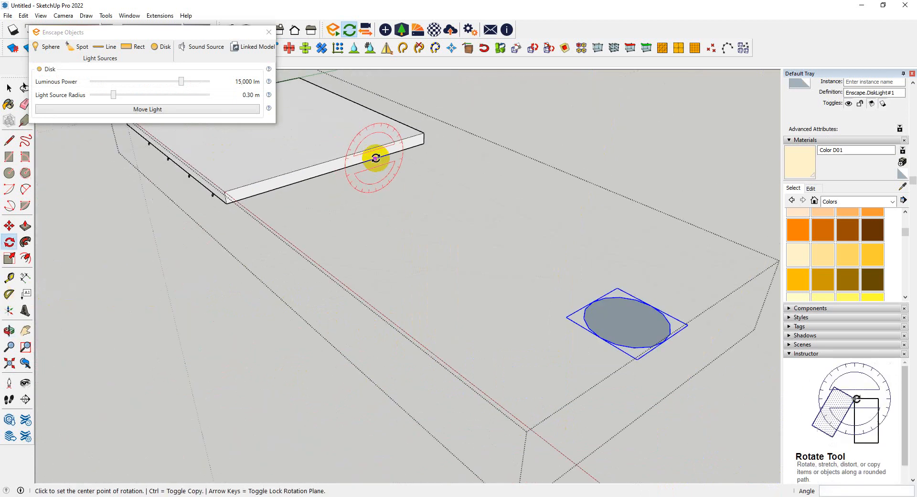
scroll(567, 259, up, 3)
key(space)
- Move the disk light from beside the ceiling slab to the slab's underside, in the middle of the spotlights
double_click(520, 269)
scroll(502, 231, down, 4)
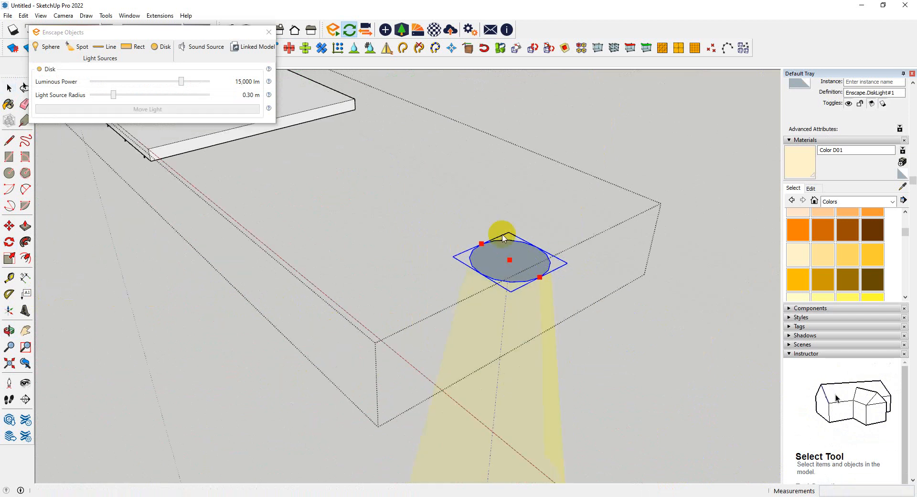
middle_drag(518, 315, 492, 276)
scroll(506, 221, up, 4)
key(m)
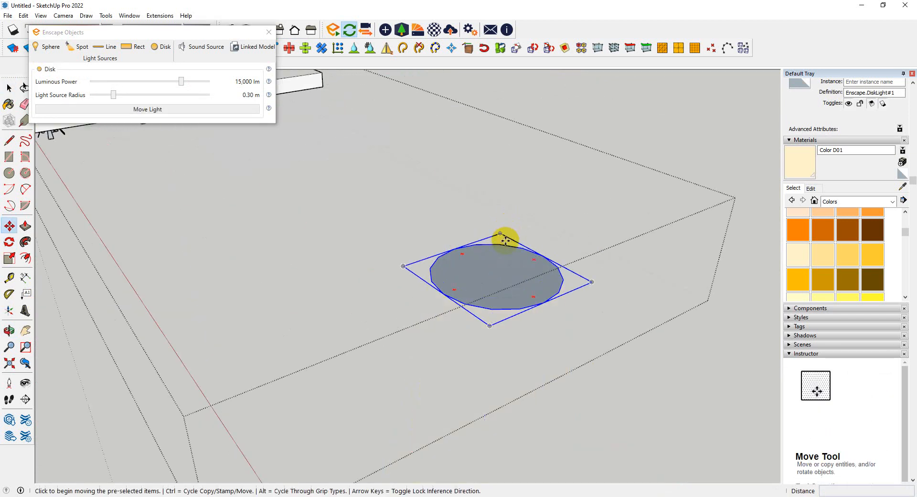
click(497, 273)
scroll(614, 341, down, 6)
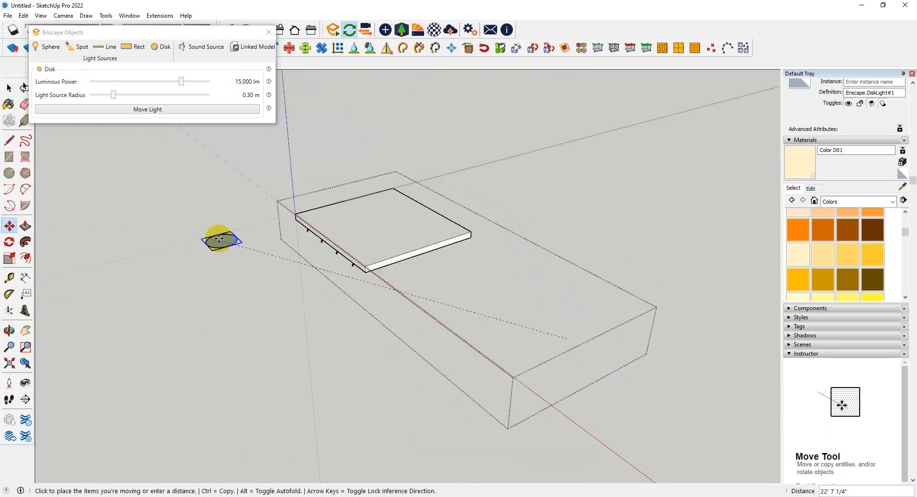
middle_drag(219, 235, 471, 4)
scroll(341, 223, up, 3)
middle_drag(319, 298, 307, 237)
scroll(307, 237, up, 3)
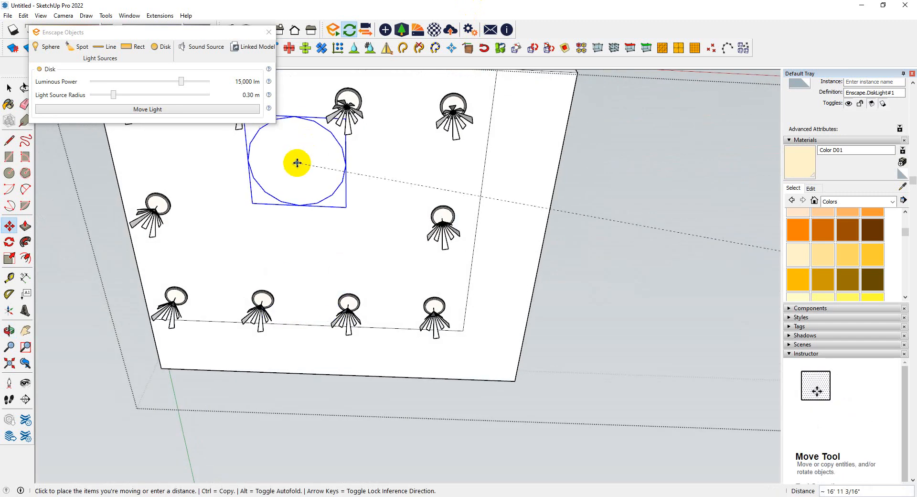
click(285, 207)
- Lower the disk light vertically, using the slab's upper corner as the base point, so that it sits just beneath the ceiling
middle_drag(428, 186, 305, 327)
scroll(380, 193, up, 3)
middle_drag(381, 193, 301, 372)
scroll(292, 169, up, 3)
key(space)
scroll(301, 371, down, 5)
middle_drag(422, 199, 378, 276)
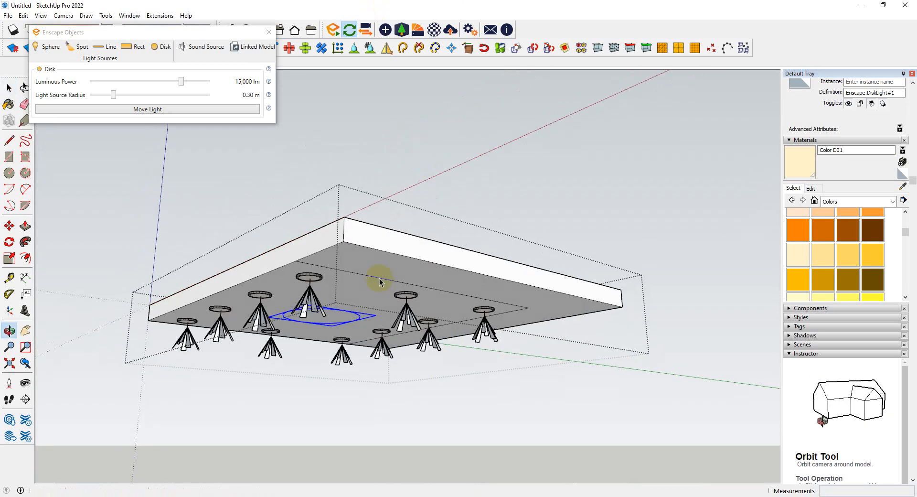
key(m)
click(343, 222)
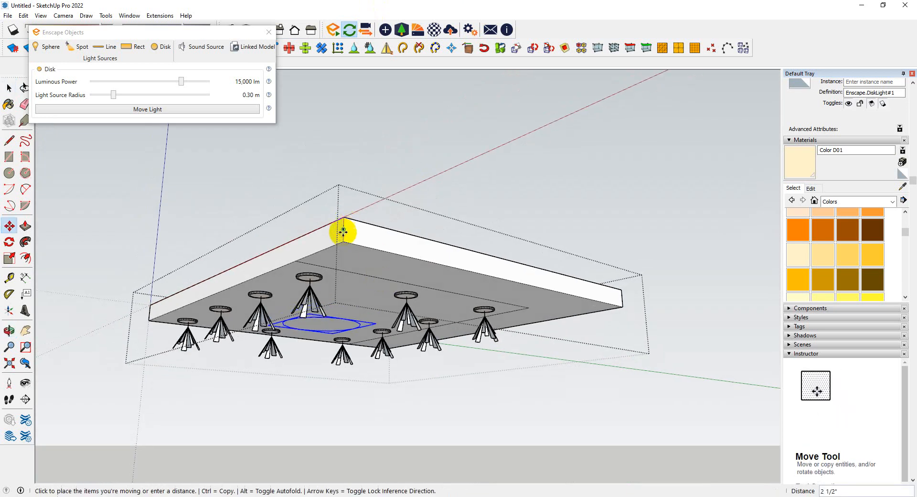
middle_drag(342, 231, 379, 274)
scroll(317, 320, up, 4)
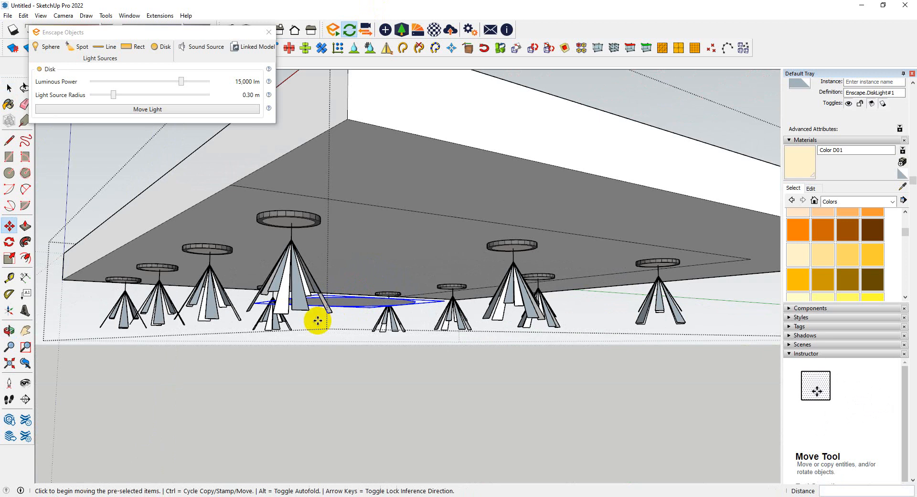
middle_drag(317, 319, 448, 254)
scroll(448, 254, up, 3)
- Set the disk light's source radius to 0.50 m
mouse_move(217, 84)
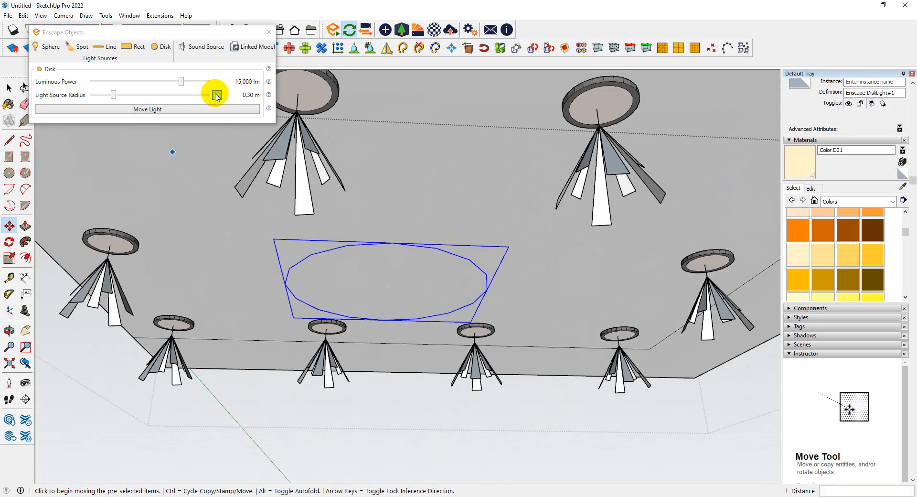
click(217, 96)
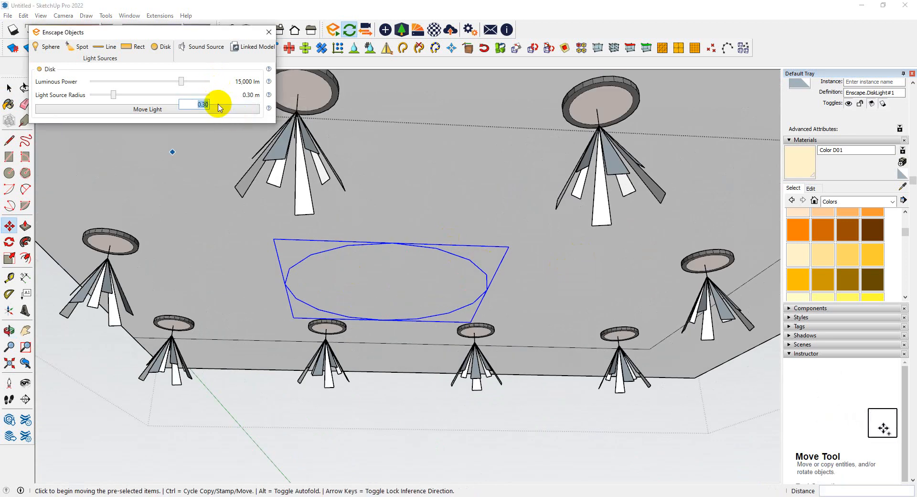
key(Return)
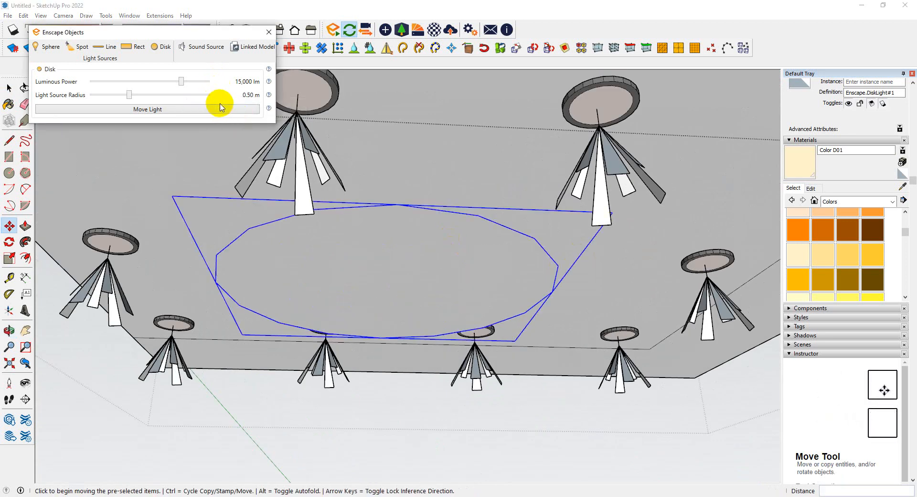
scroll(382, 187, down, 3)
middle_drag(382, 187, 384, 105)
scroll(384, 106, down, 3)
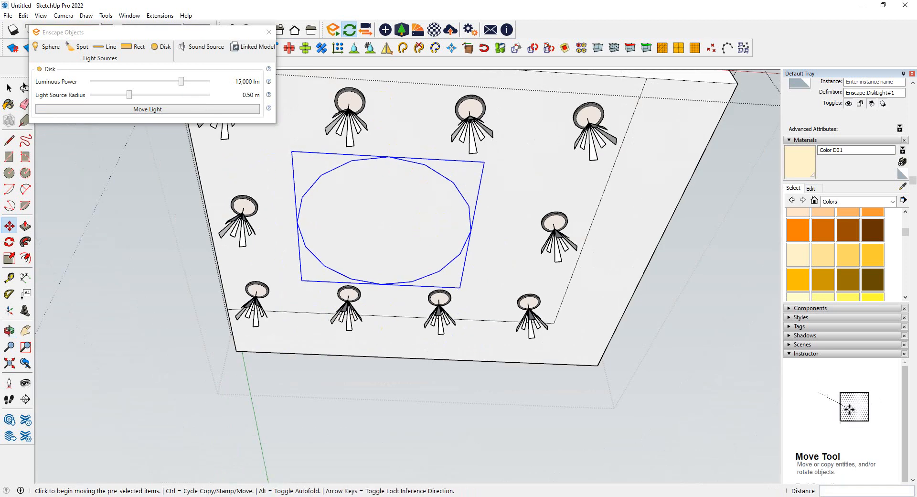
- Switch to the Google Meet window, admit the waiting participant and return to SketchUp
mouse_move(246, 495)
click(203, 467)
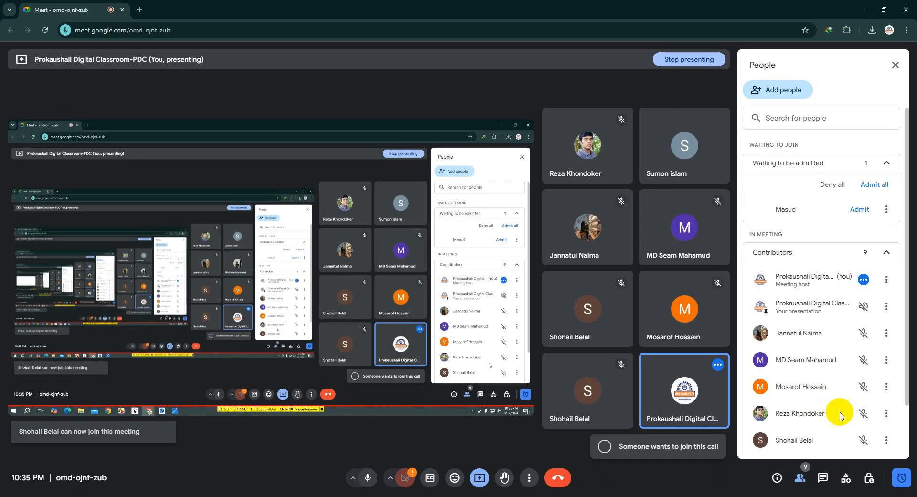
click(858, 206)
click(875, 6)
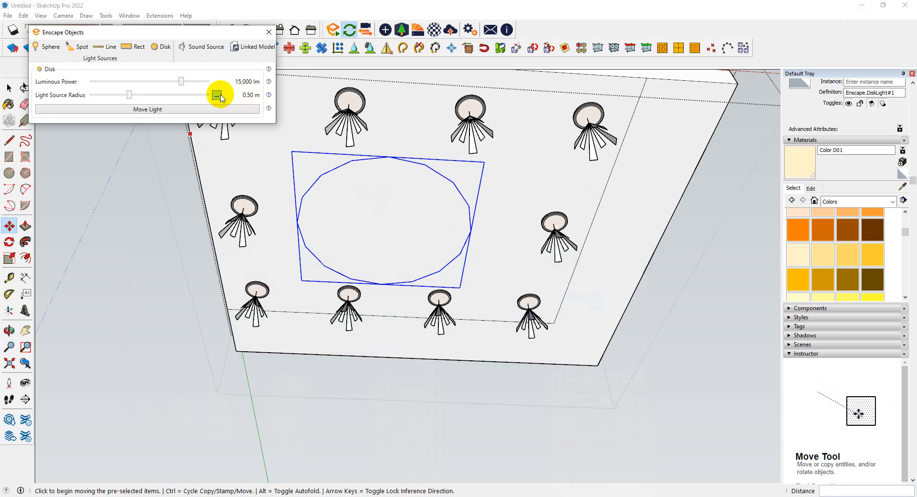
- Set the disk light's source radius to 0.70 m, leave the ceiling group and close the Enscape Objects window
click(220, 95)
click(230, 110)
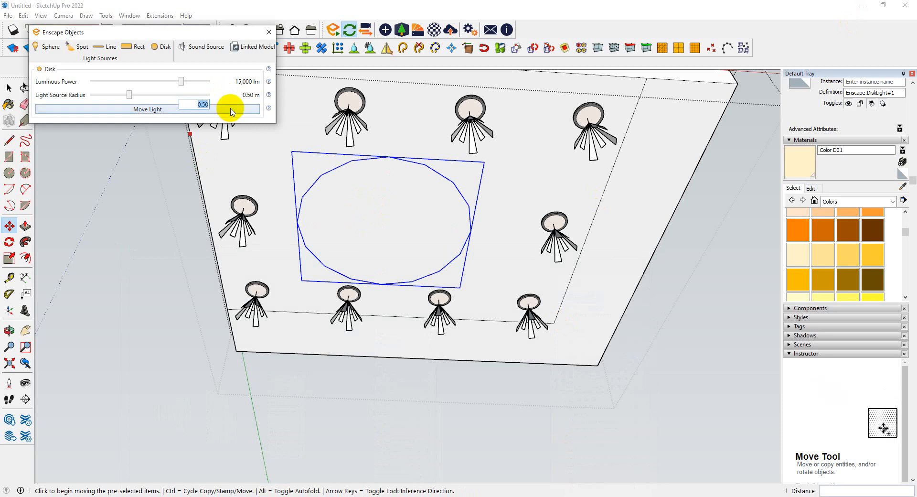
middle_drag(465, 196, 445, 201)
key(space)
click(573, 423)
scroll(490, 332, down, 4)
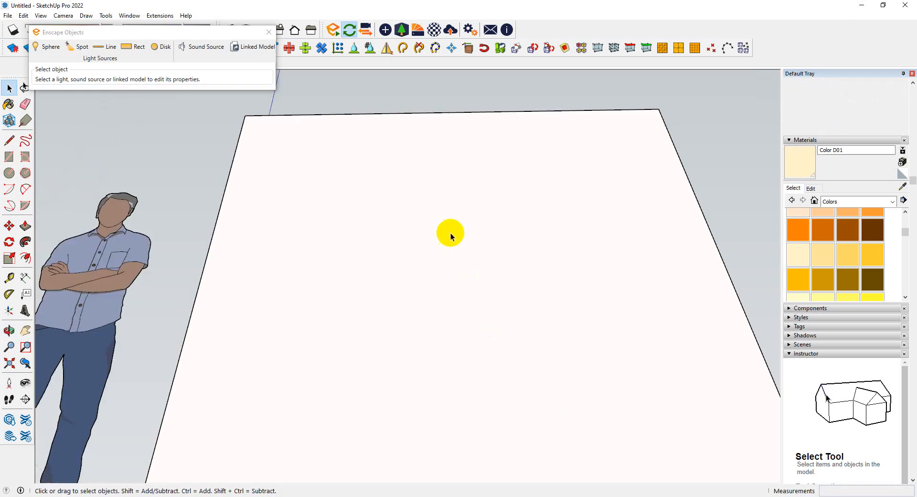
scroll(451, 233, down, 4)
click(266, 34)
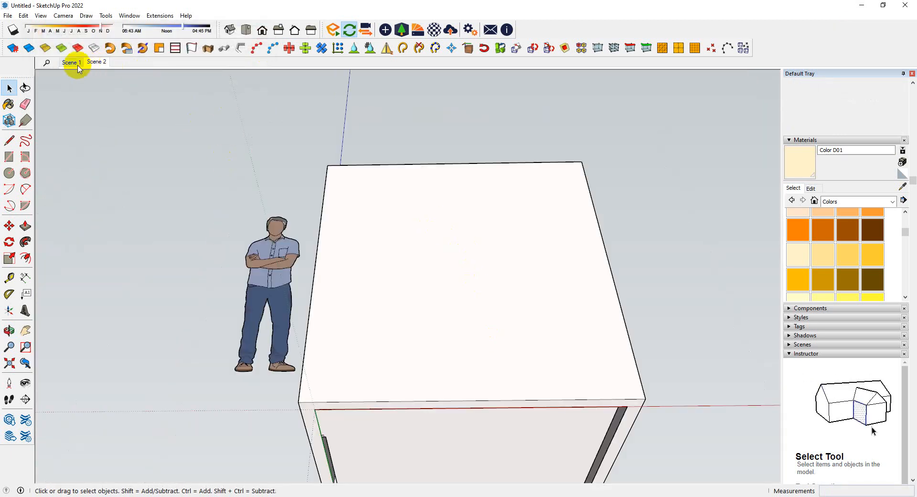
- Activate Scene 2 and look at the lit kitchen in the Enscape render window
click(95, 62)
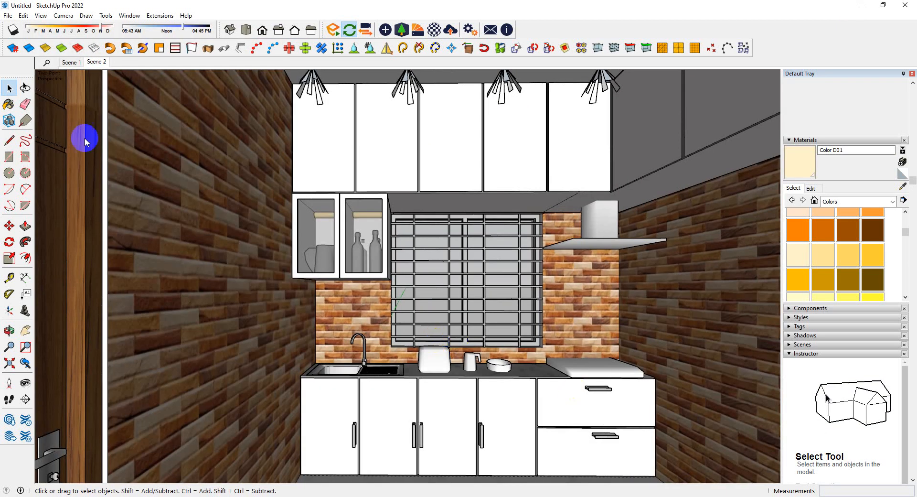
click(333, 30)
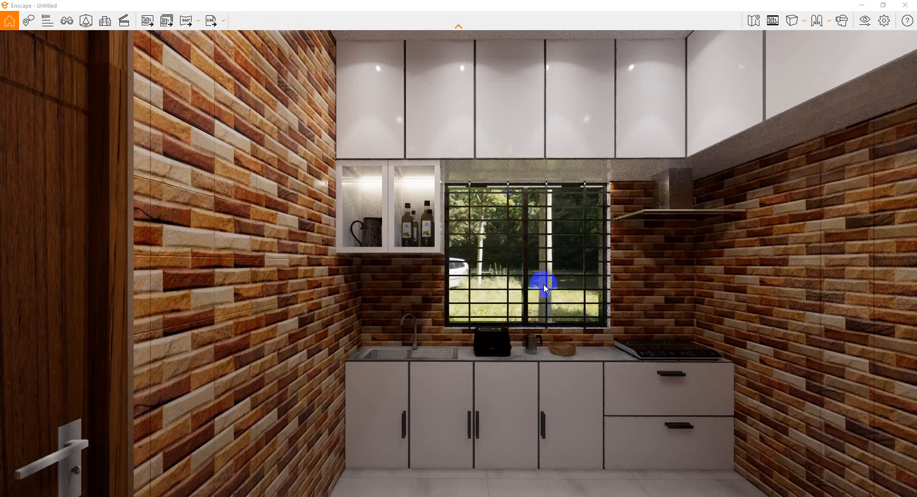
right_drag(543, 284, 551, 294)
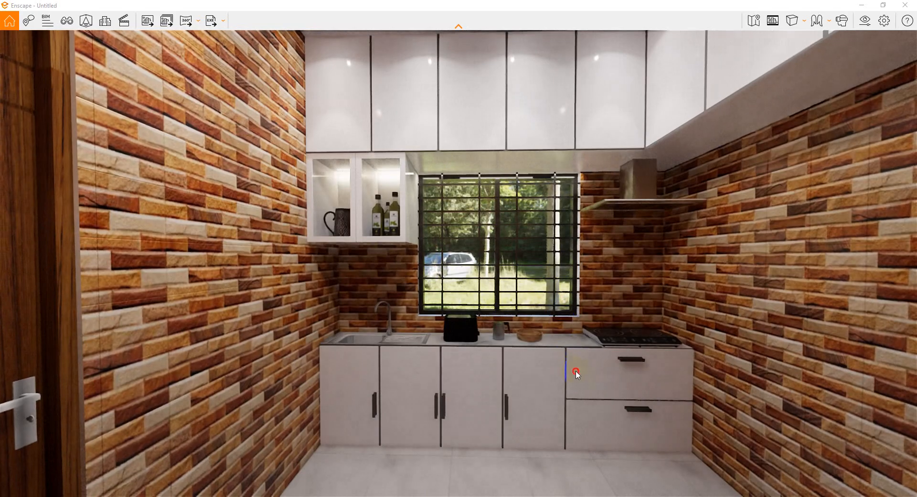
drag(576, 370, 572, 369)
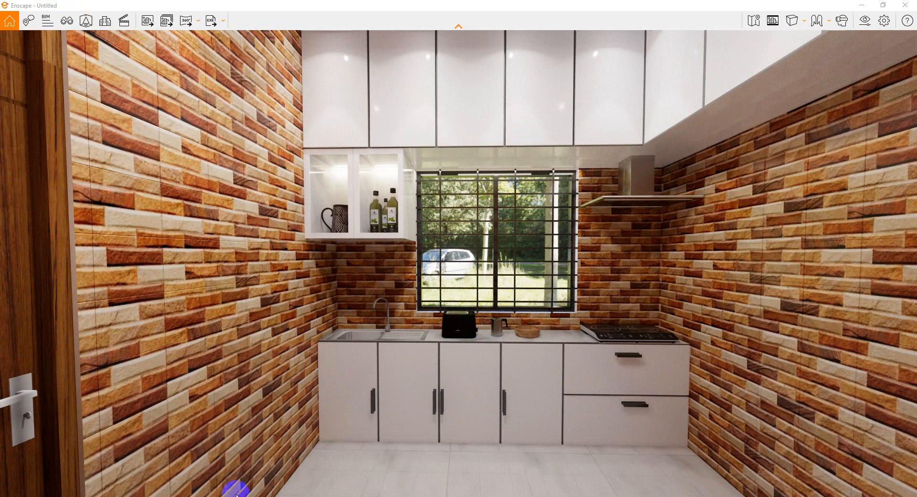
- Switch back to SketchUp and select the disk light inside the ceiling group
mouse_move(267, 496)
click(238, 475)
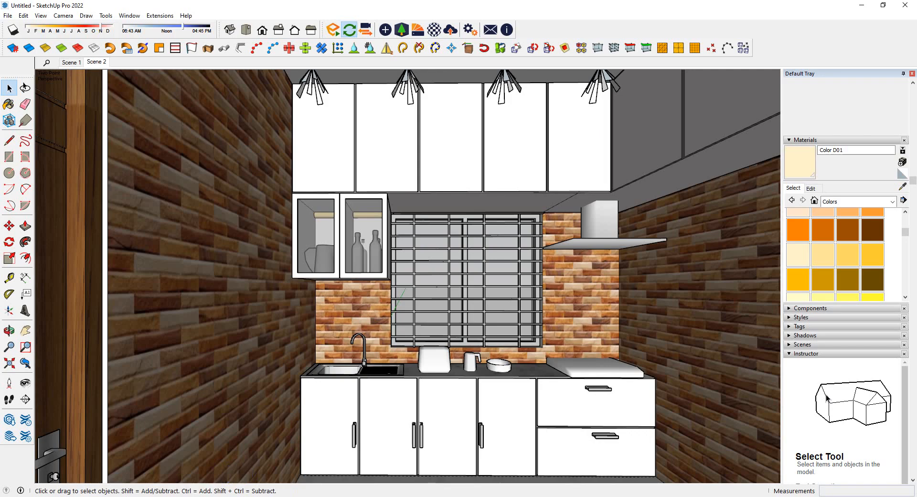
right_click(424, 197)
click(260, 148)
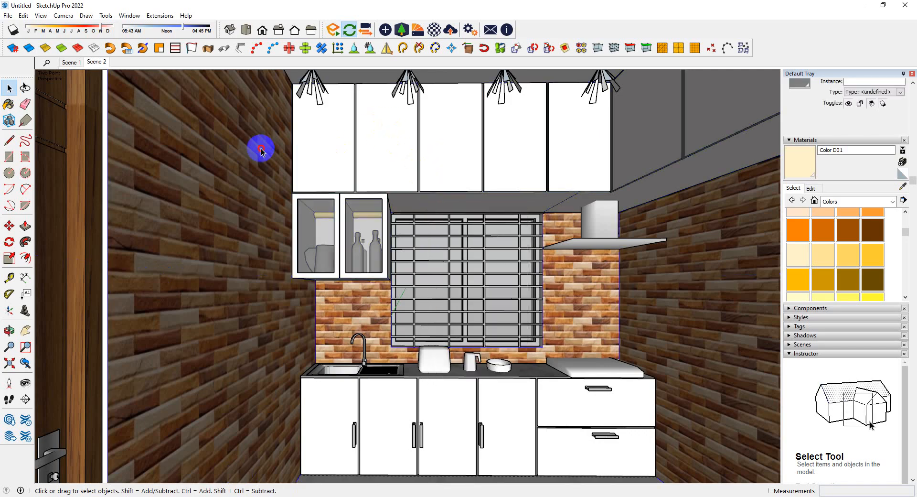
middle_drag(427, 148, 430, 95)
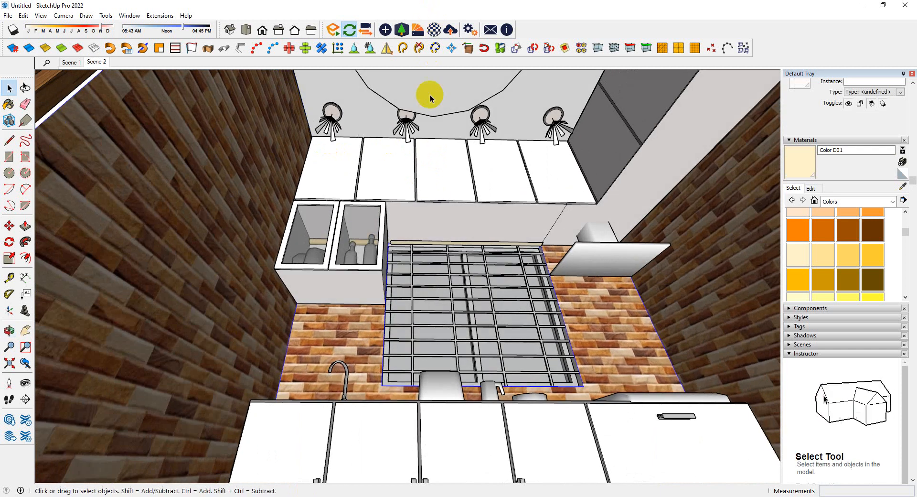
click(442, 95)
double_click(442, 94)
click(441, 92)
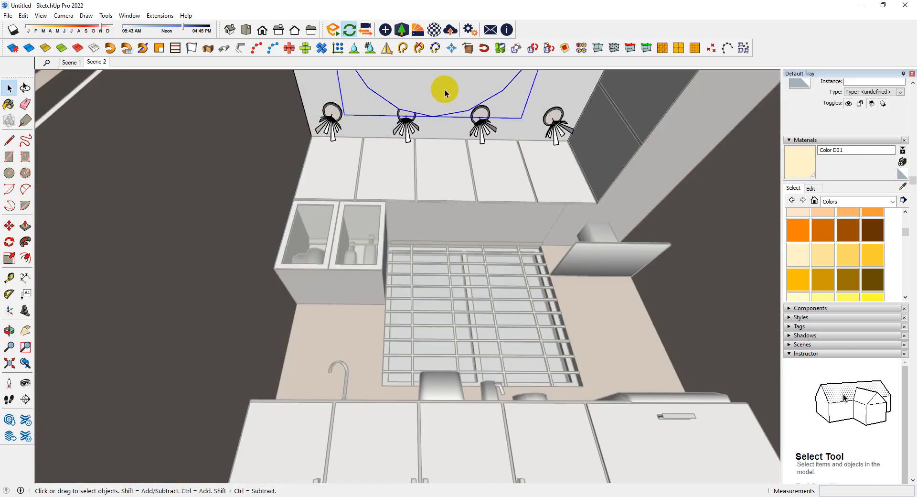
- Set the disk light's luminous power to 30,000 lm in the Enscape Objects window
click(385, 30)
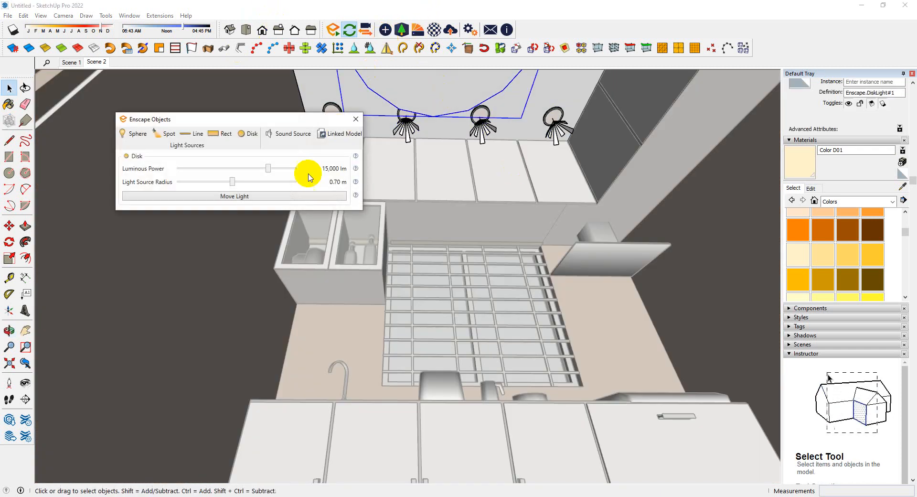
click(302, 170)
click(316, 191)
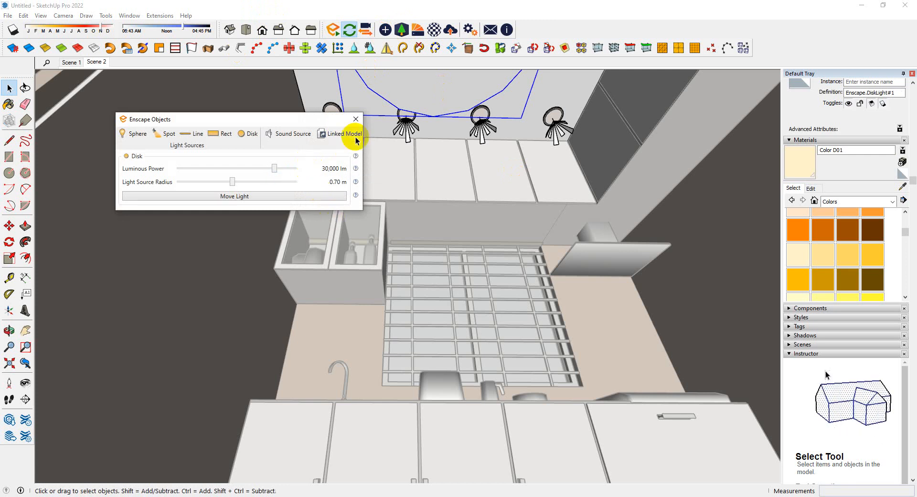
- Switch to the Enscape window, restore the Scene 2 view and close View Management
mouse_move(315, 477)
click(275, 466)
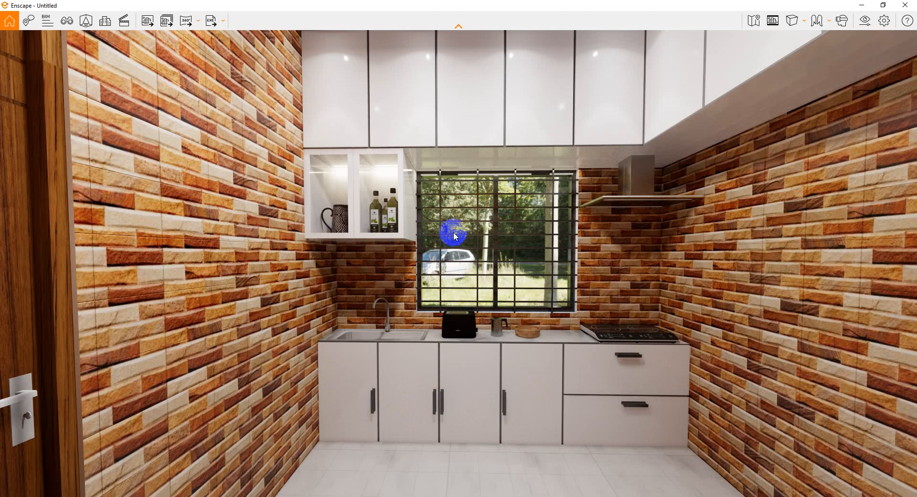
middle_drag(453, 235, 453, 276)
click(67, 22)
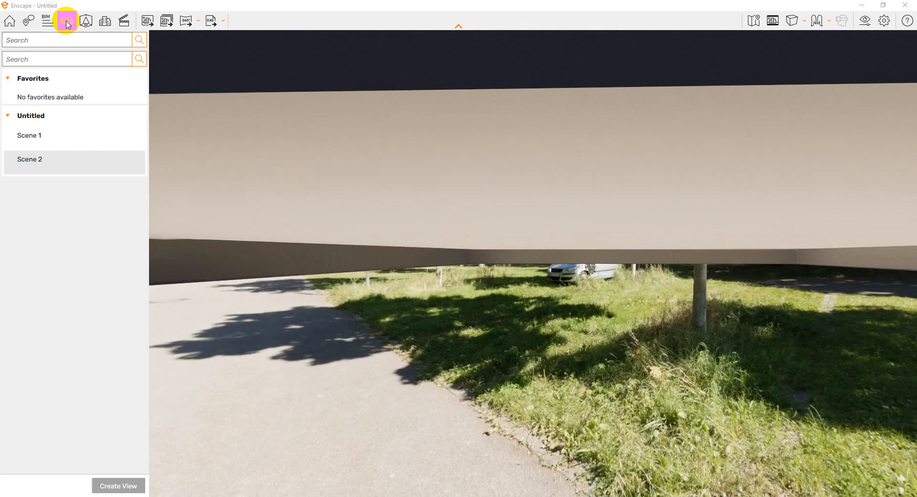
click(56, 160)
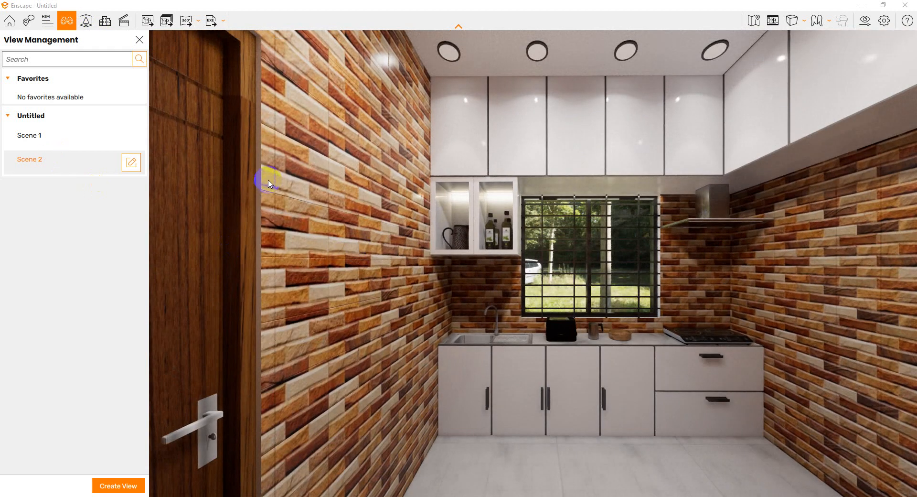
click(139, 40)
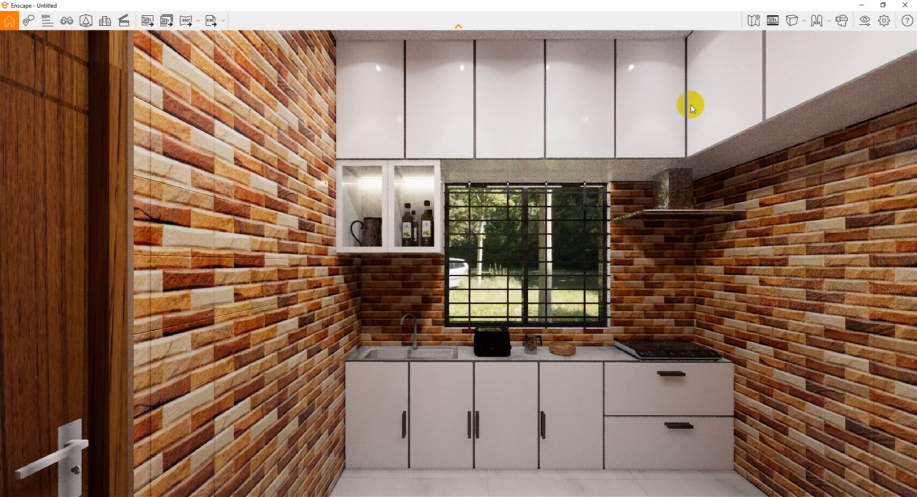
- Open the Visual Settings and set the camera's horizontal field of view to 70°
click(865, 22)
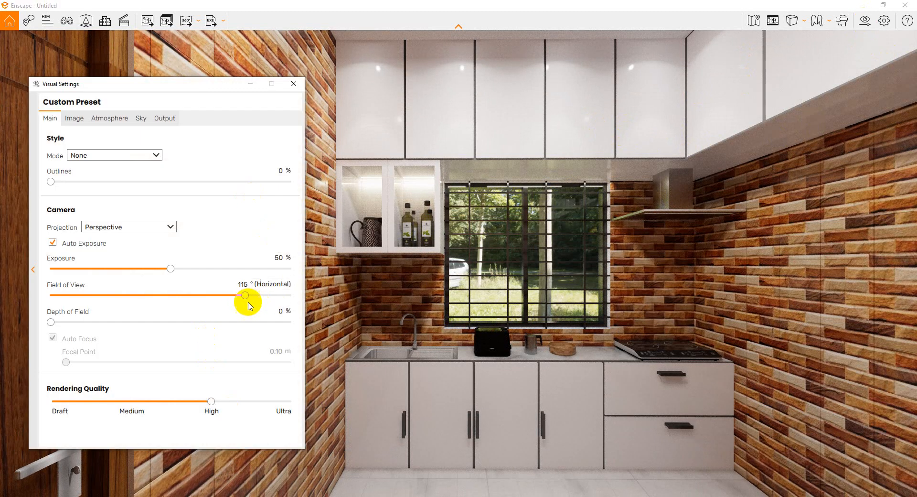
click(294, 83)
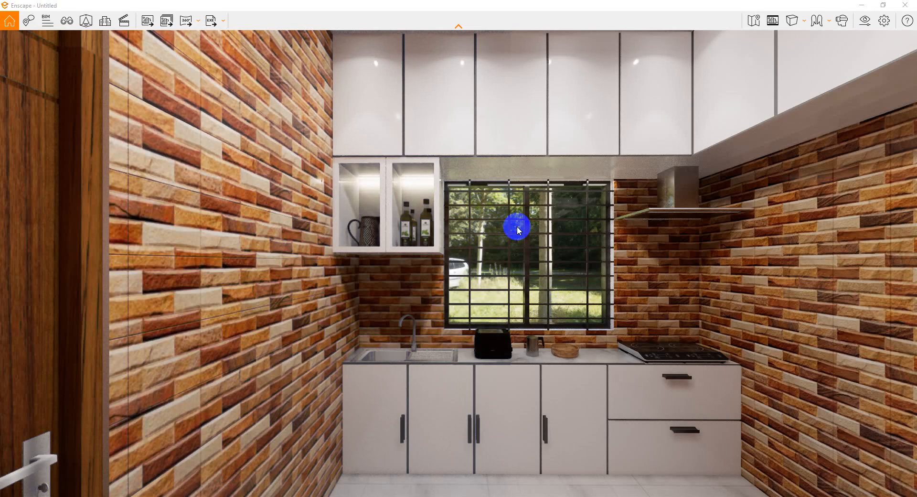
click(865, 21)
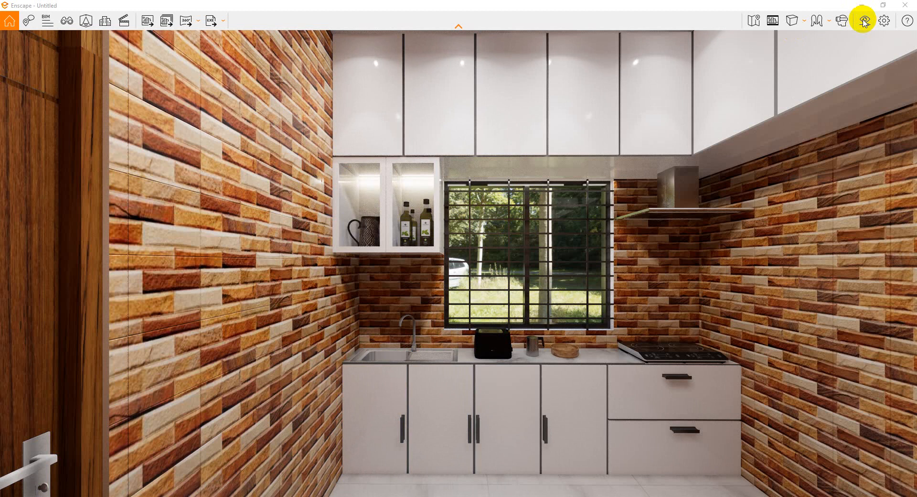
click(864, 21)
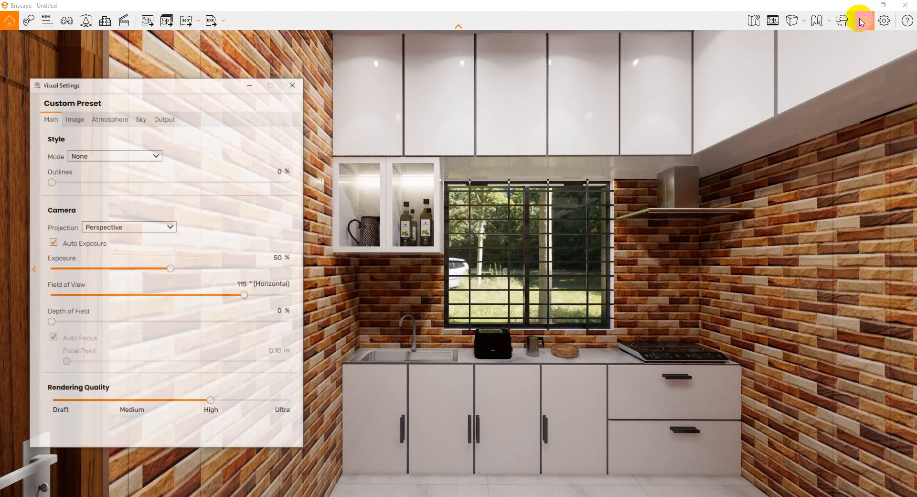
double_click(248, 283)
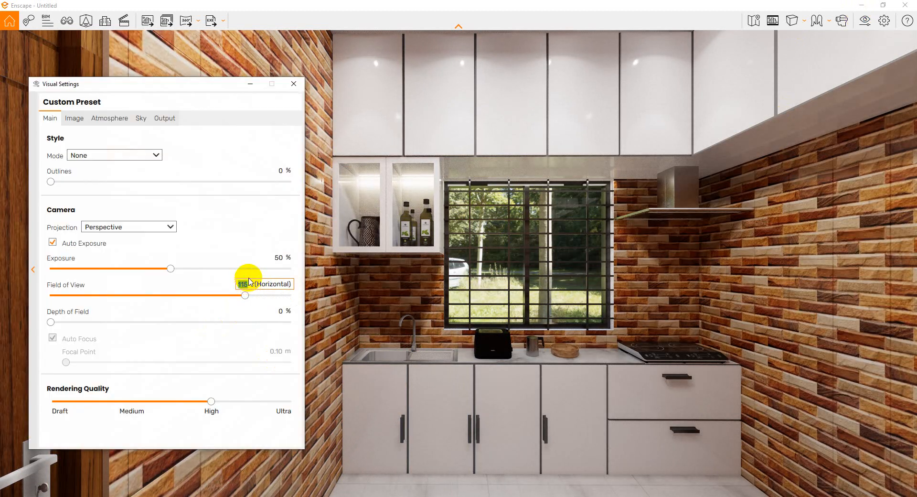
key(Return)
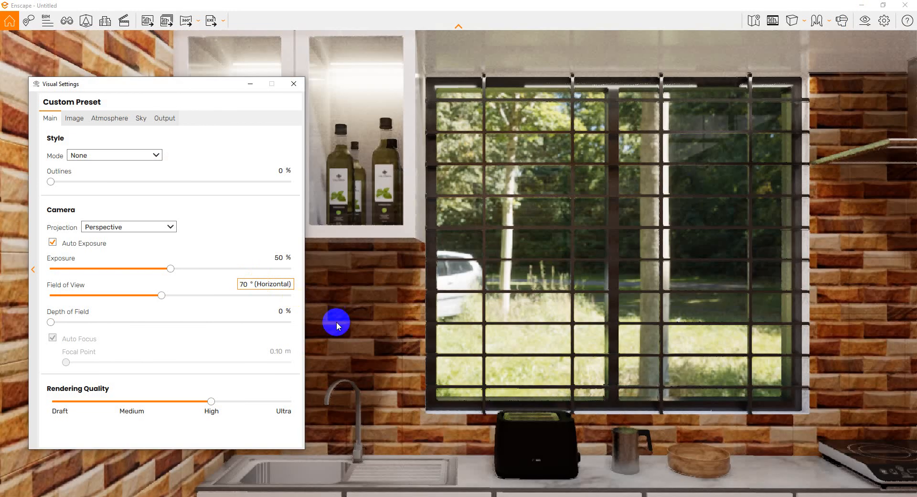
- Widen the horizontal field of view to 116° and reframe the kitchen on the window wall
drag(169, 295, 265, 296)
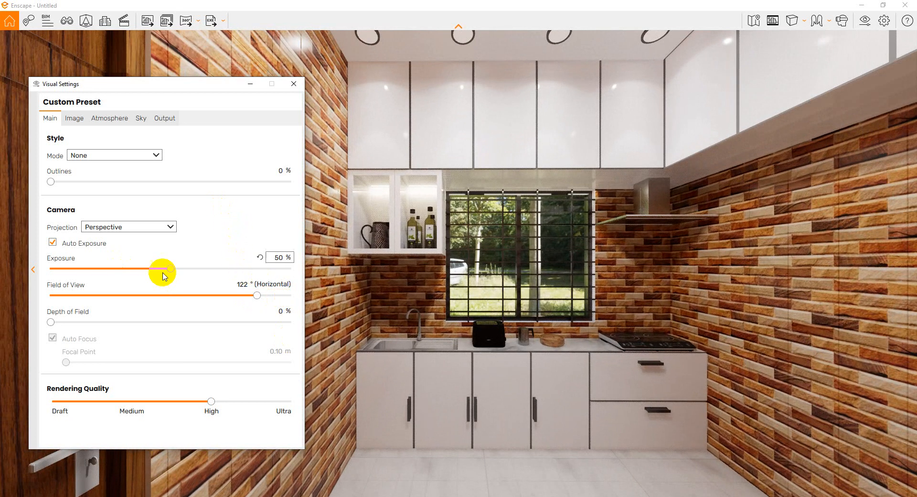
mouse_move(514, 233)
right_down()
mouse_move(536, 231)
mouse_move(596, 268)
mouse_move(522, 241)
mouse_move(522, 250)
right_up()
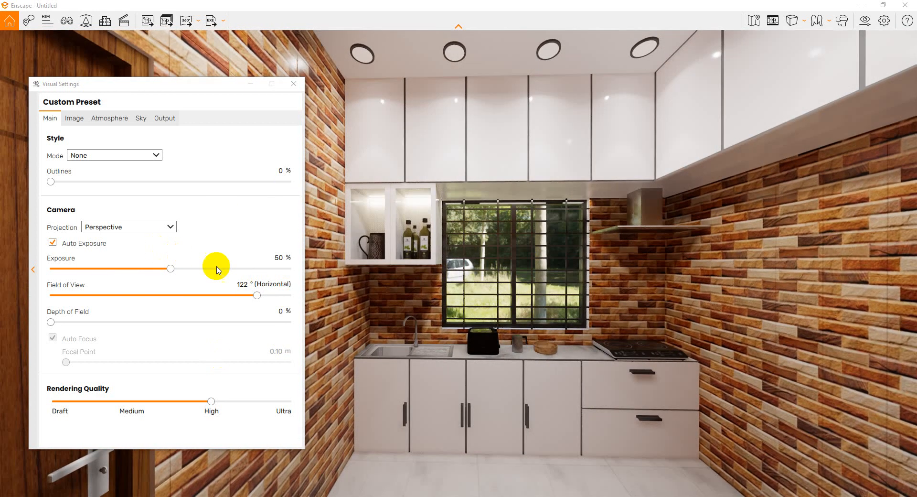
click(254, 296)
drag(258, 299, 257, 299)
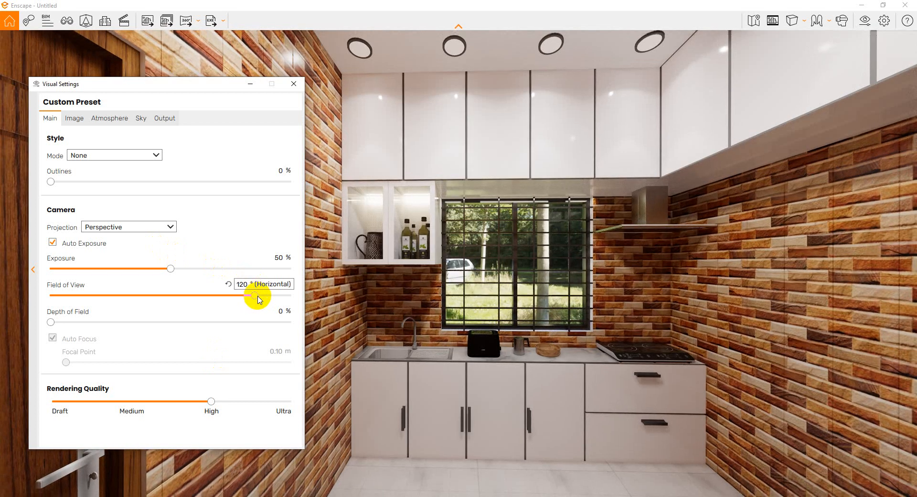
right_drag(414, 322, 414, 322)
drag(254, 296, 248, 302)
drag(482, 320, 482, 318)
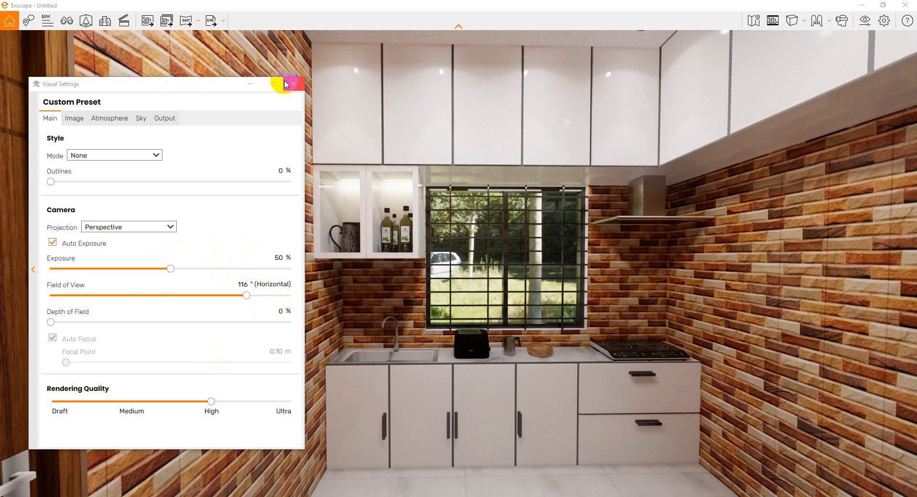
- Change the camera projection to Two-Point and adjust the camera height and angle to frame the cabinets, window and countertop
click(119, 227)
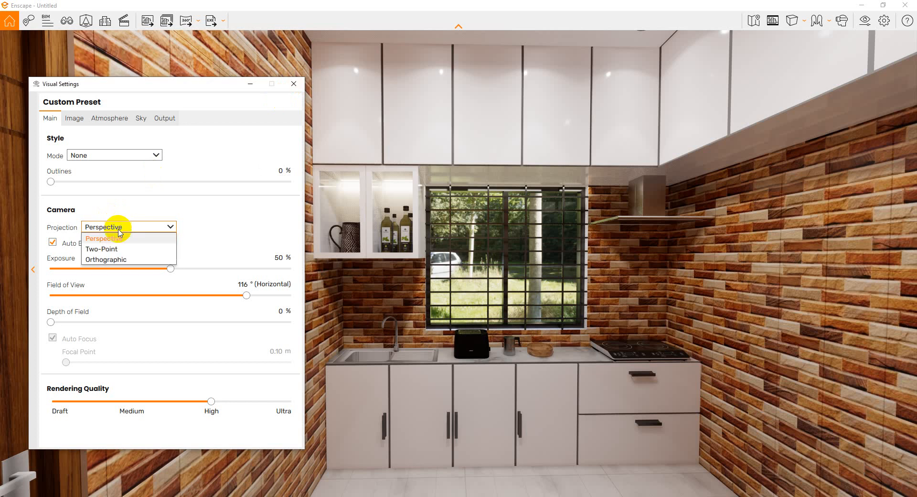
click(120, 250)
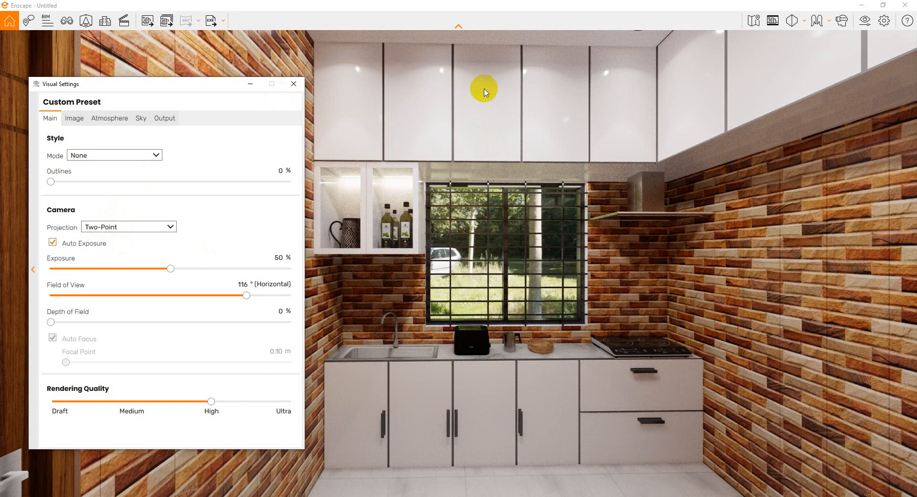
click(495, 106)
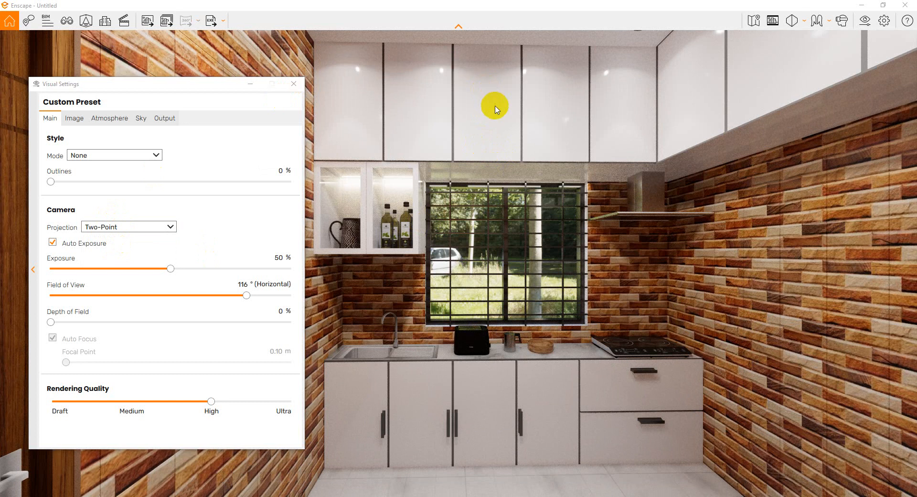
key(e)
key(q)
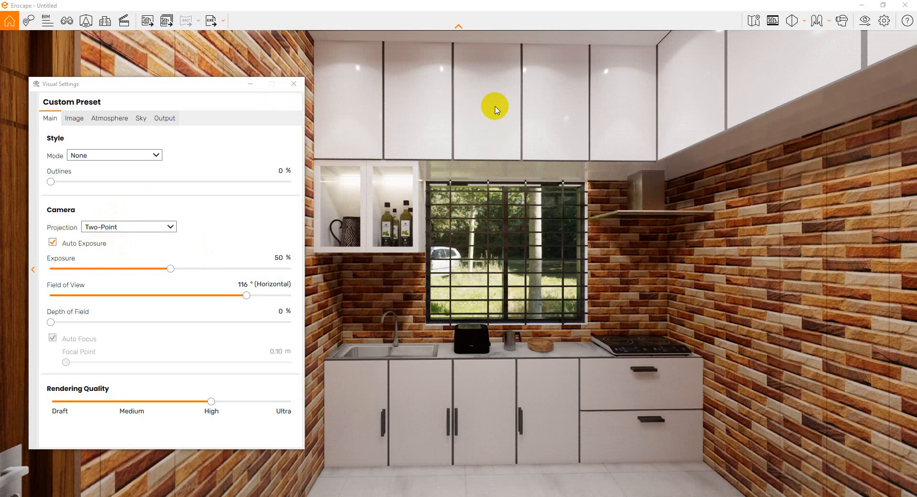
key(e)
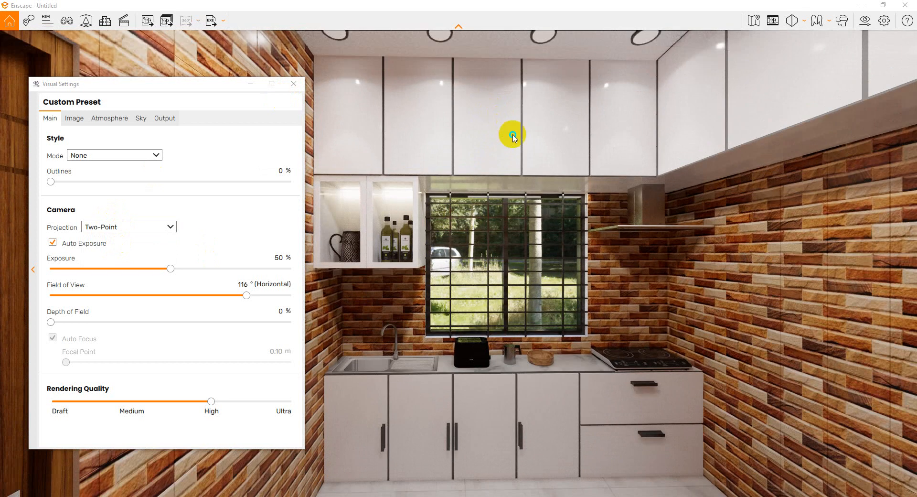
right_click(514, 137)
click(497, 130)
key(q)
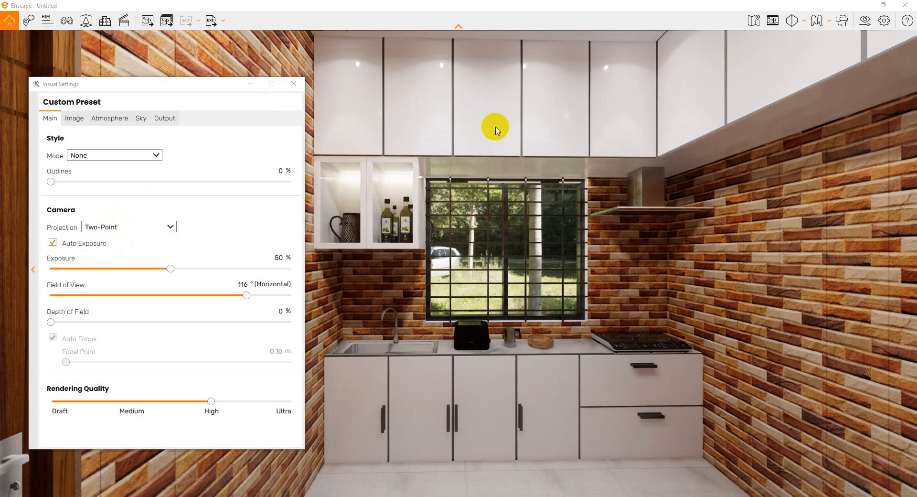
right_drag(496, 127, 496, 128)
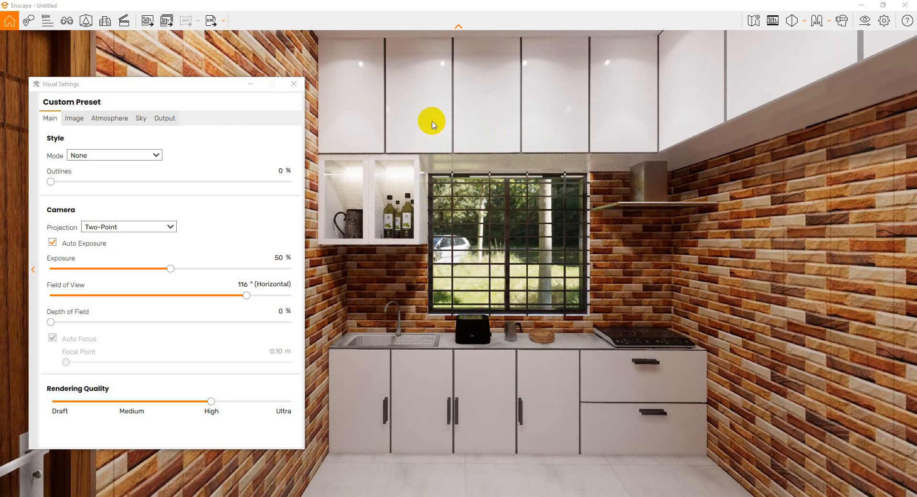
drag(416, 112, 417, 113)
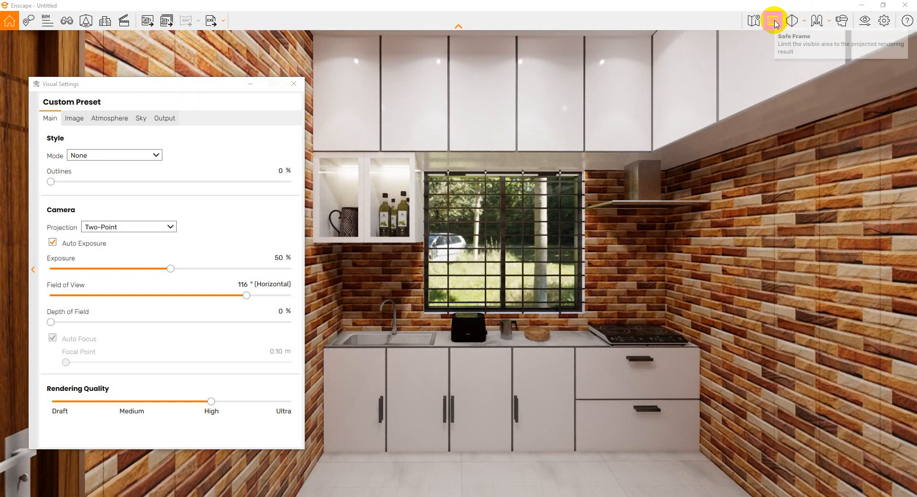
- Turn on the Safe Frame, set the horizontal field of view to 117° and close the Visual Settings
click(774, 21)
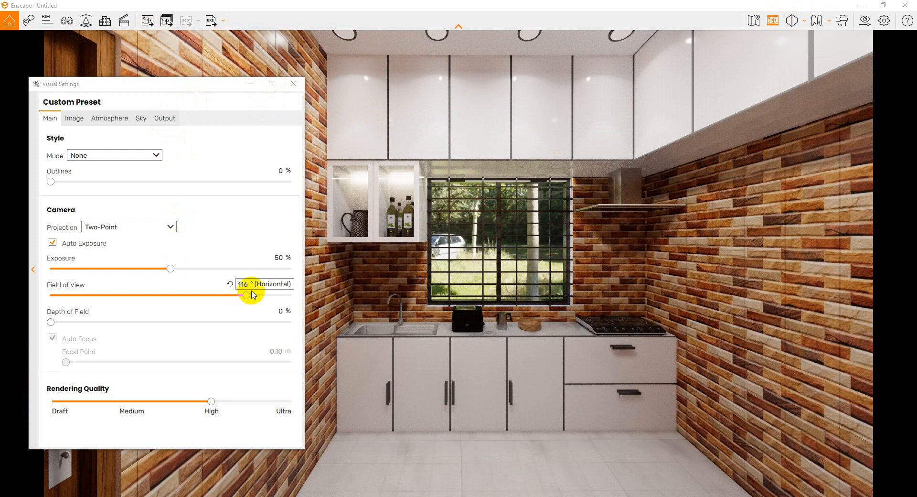
drag(248, 297, 236, 297)
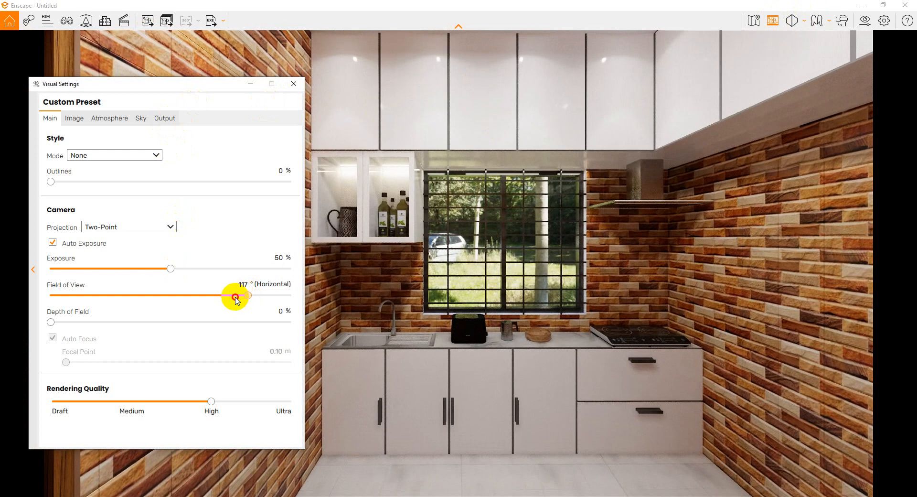
click(293, 84)
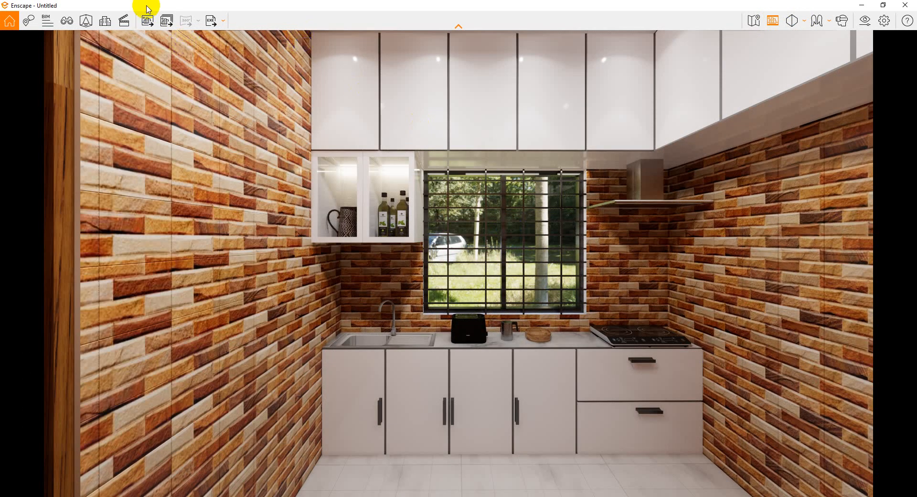
- Create a view named Enscape scene 1 from the current camera, linked to Custom Preset with the sun position saved
click(67, 21)
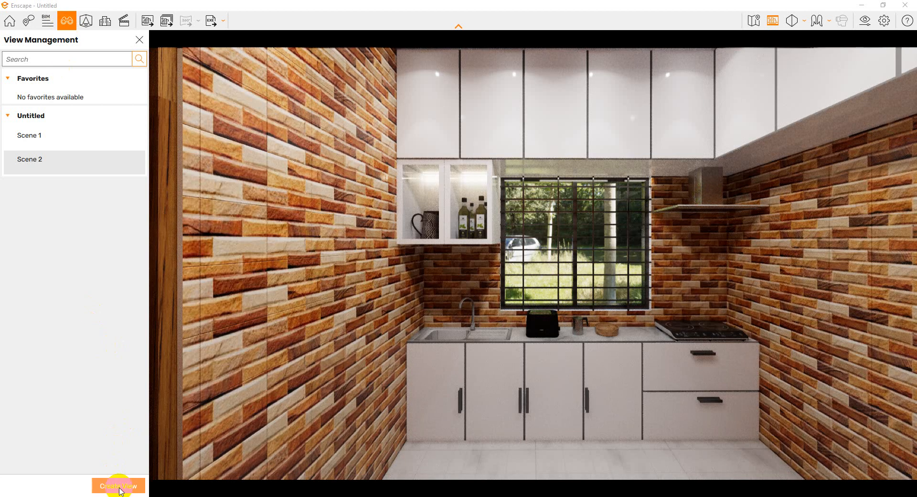
click(119, 486)
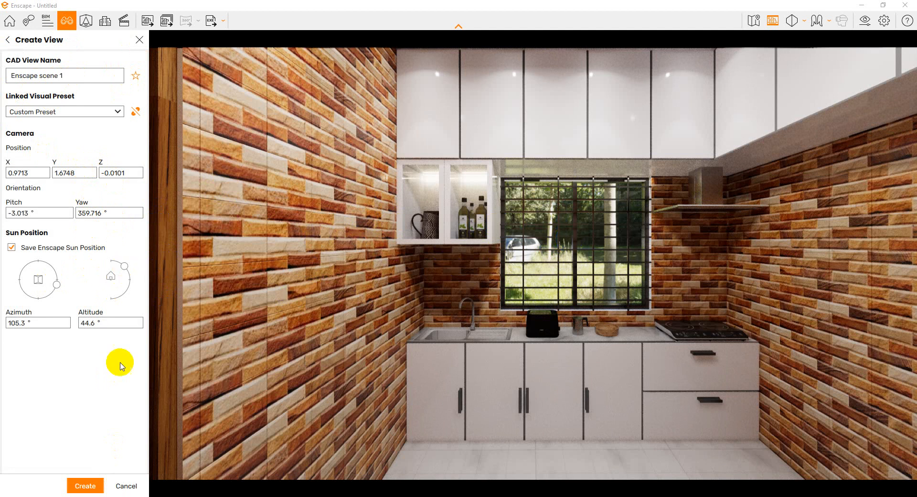
click(86, 486)
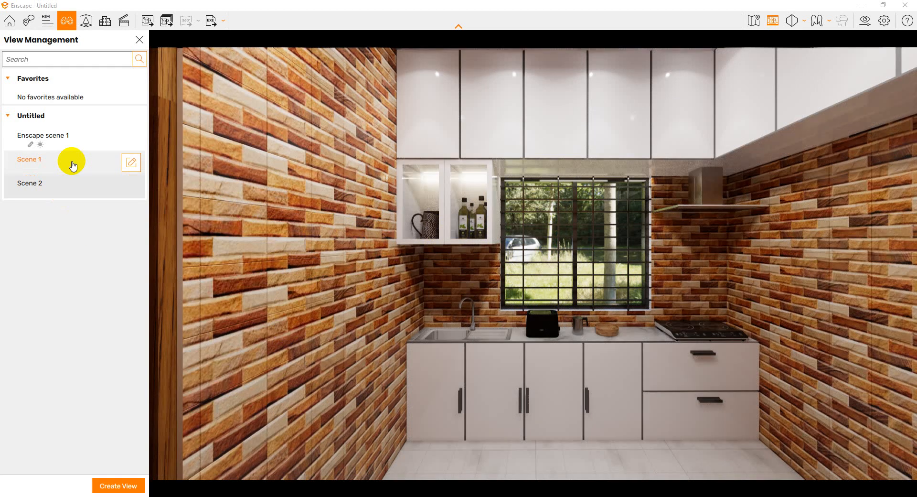
click(114, 485)
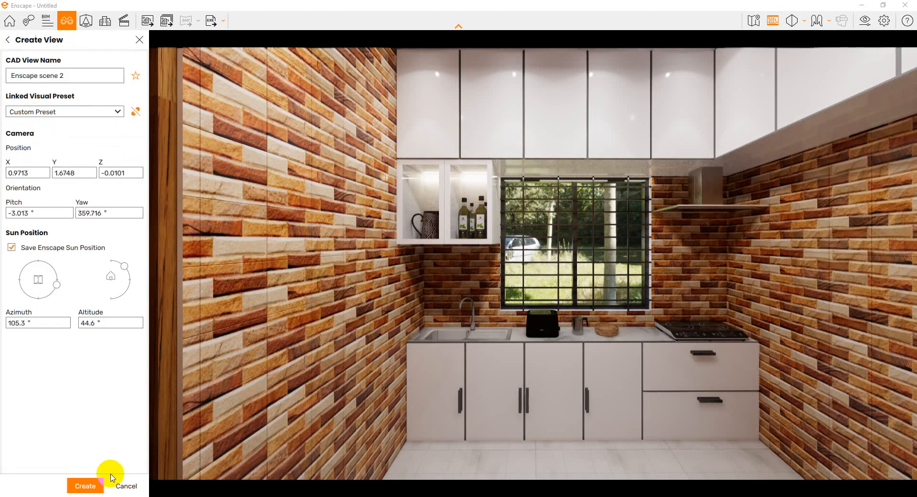
drag(123, 269, 127, 279)
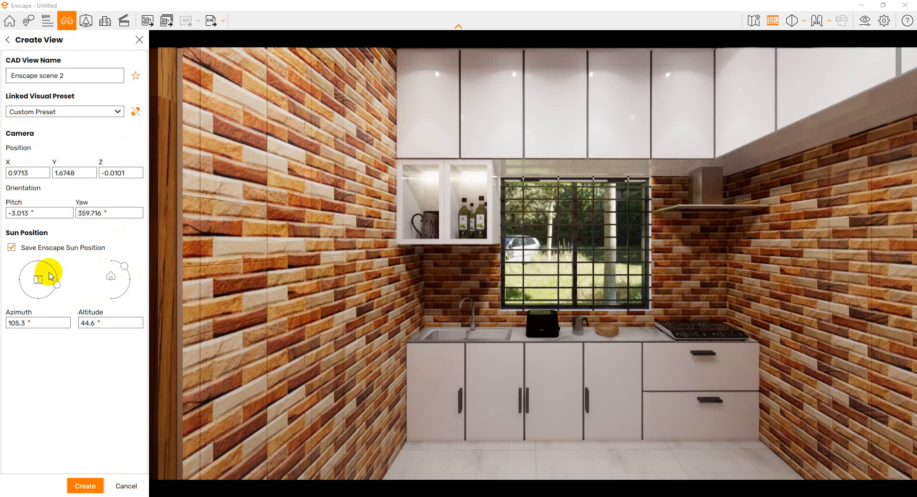
mouse_move(57, 284)
mouse_down()
mouse_move(51, 269)
mouse_move(37, 304)
mouse_move(56, 288)
mouse_move(52, 269)
mouse_up()
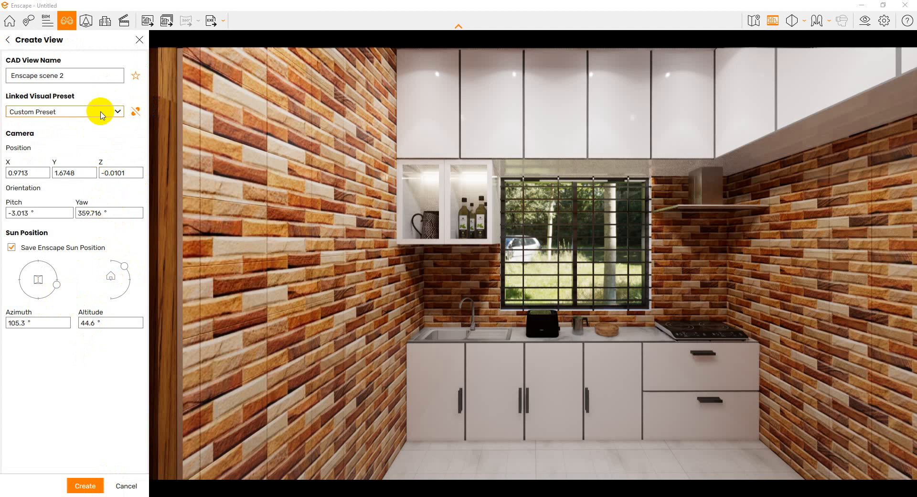
click(139, 42)
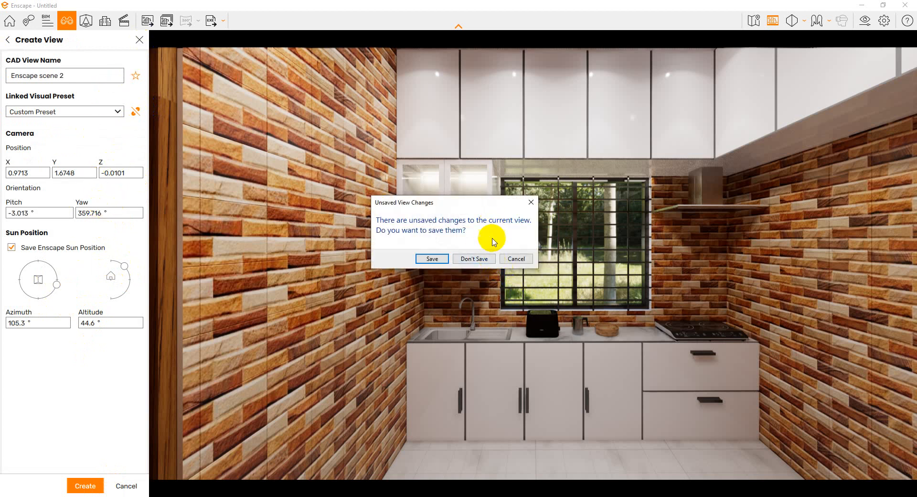
click(475, 258)
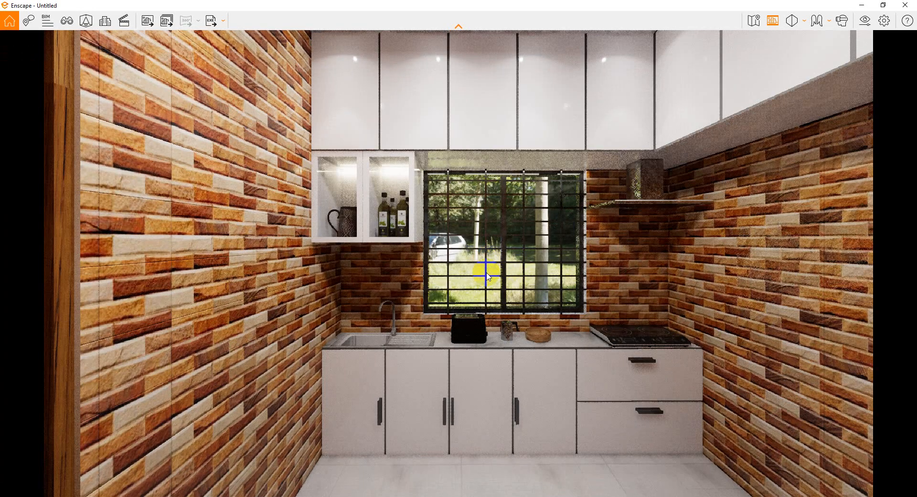
- Render the framed kitchen view as a screenshot and save it to the Desktop as a JPEG image
click(148, 22)
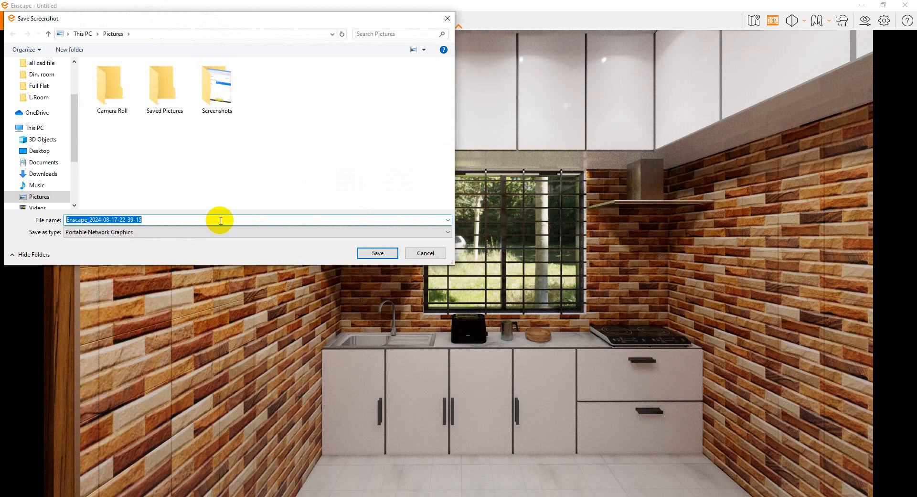
click(159, 232)
click(161, 249)
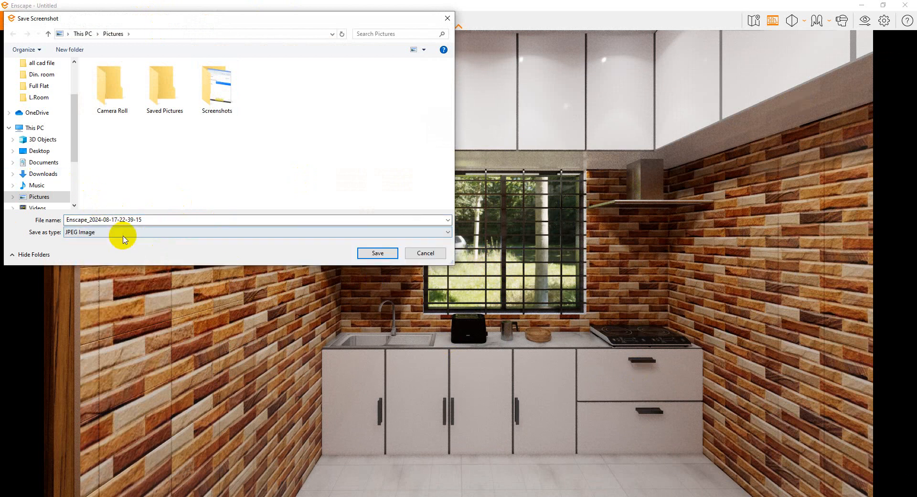
click(189, 233)
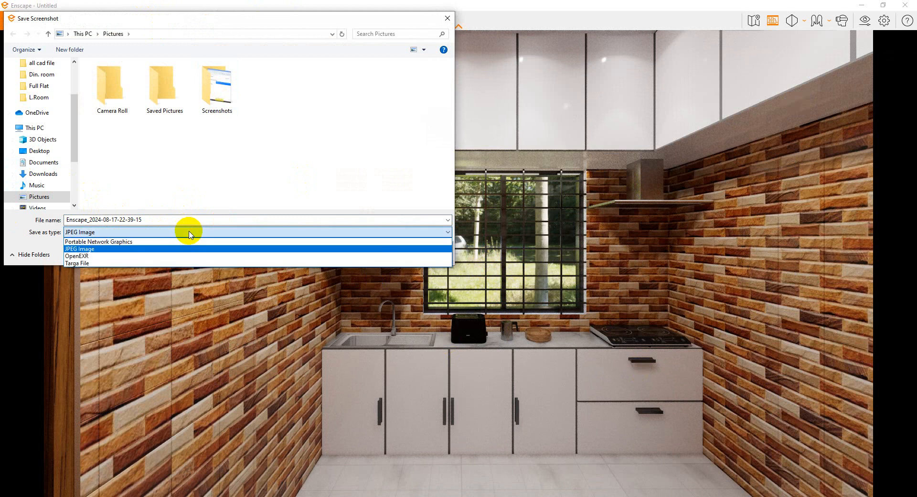
click(421, 167)
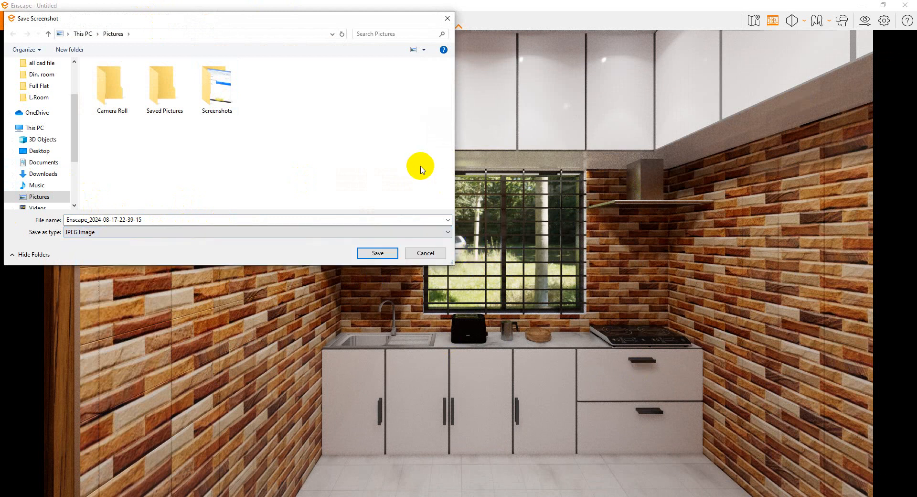
click(56, 149)
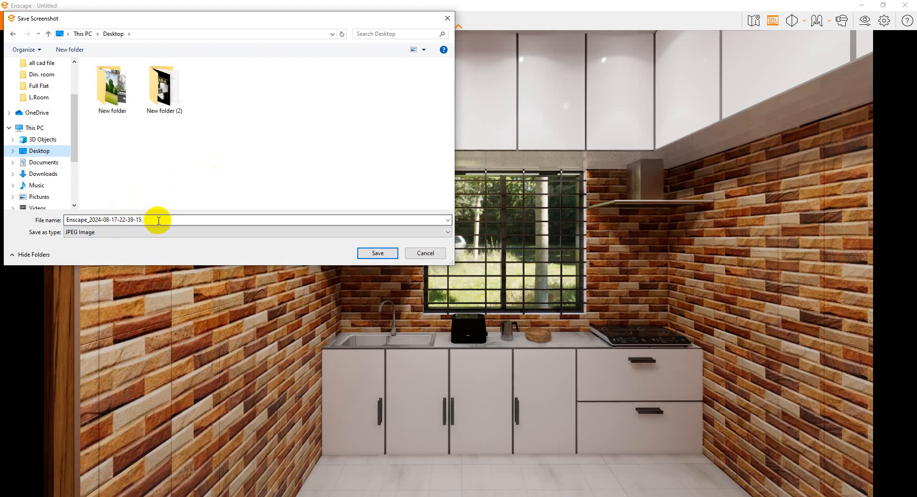
click(377, 253)
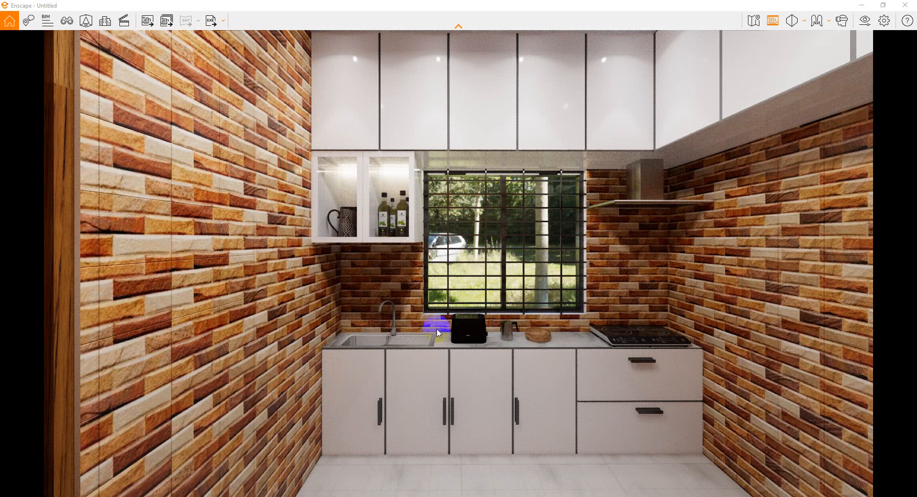
- Set the output resolution in the Visual Settings to Custom at 1920 × 1080 and close the settings
click(866, 21)
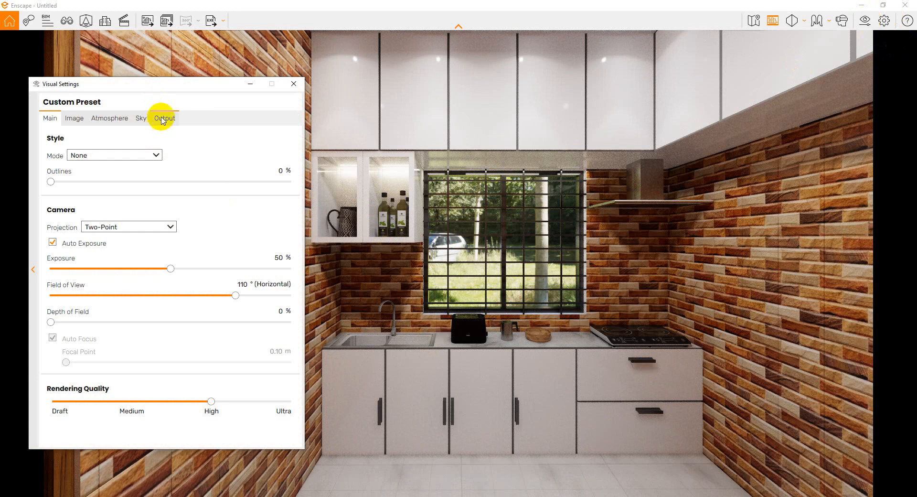
click(162, 119)
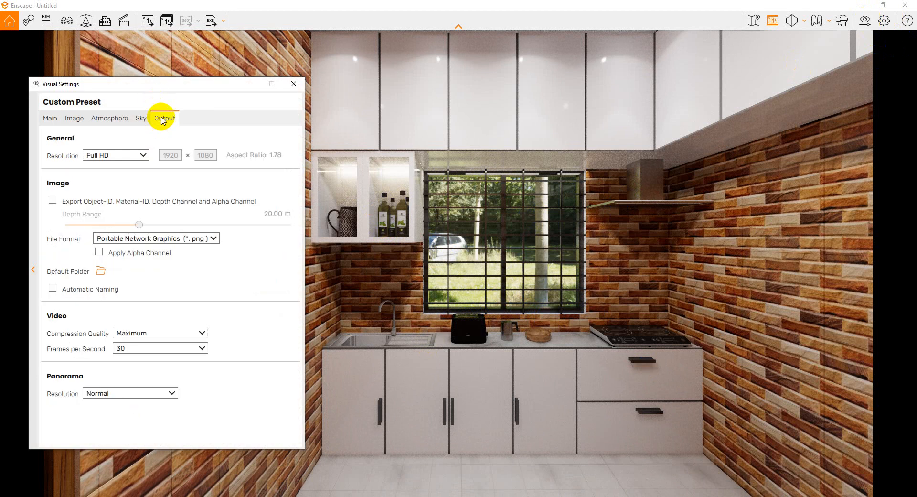
click(126, 155)
click(109, 219)
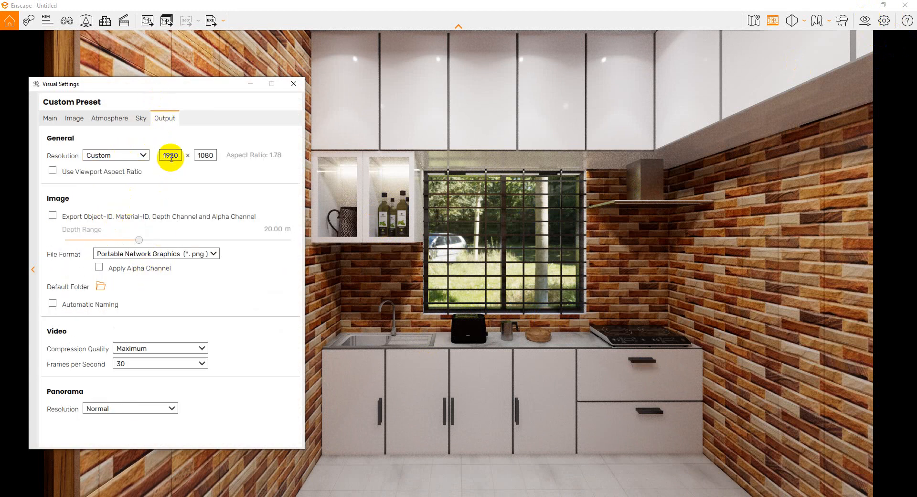
click(140, 155)
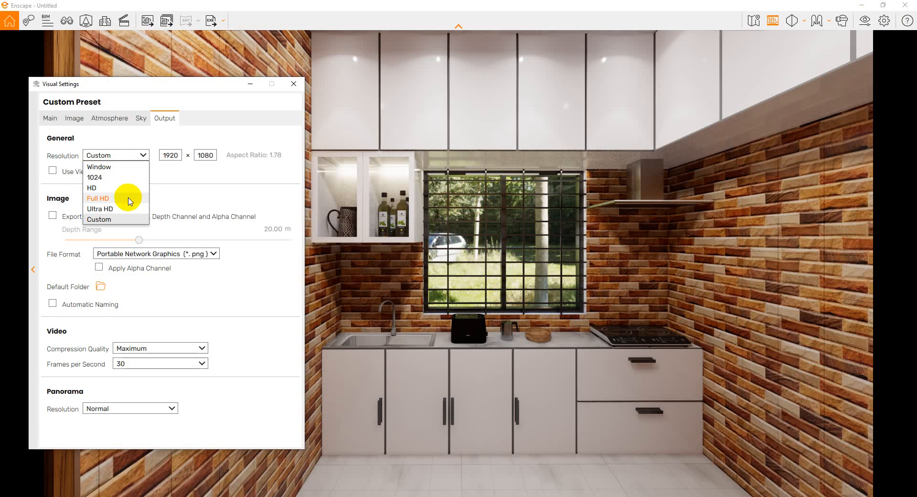
click(203, 188)
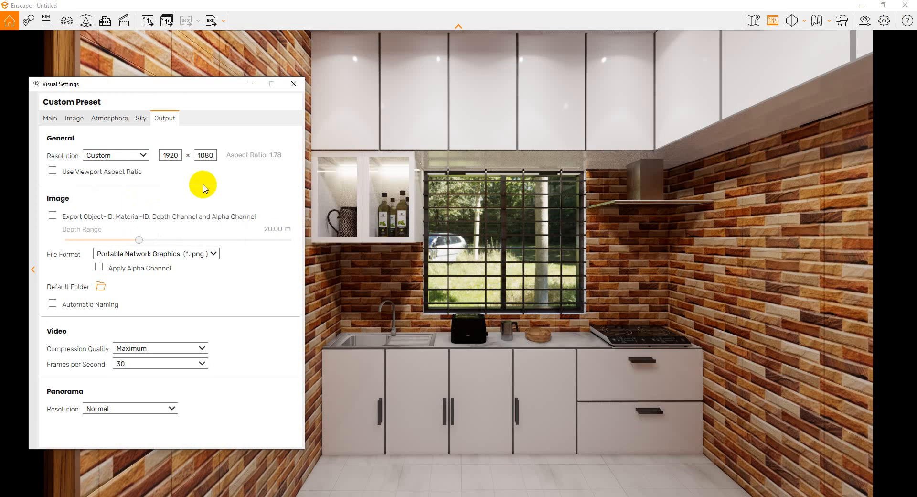
click(284, 85)
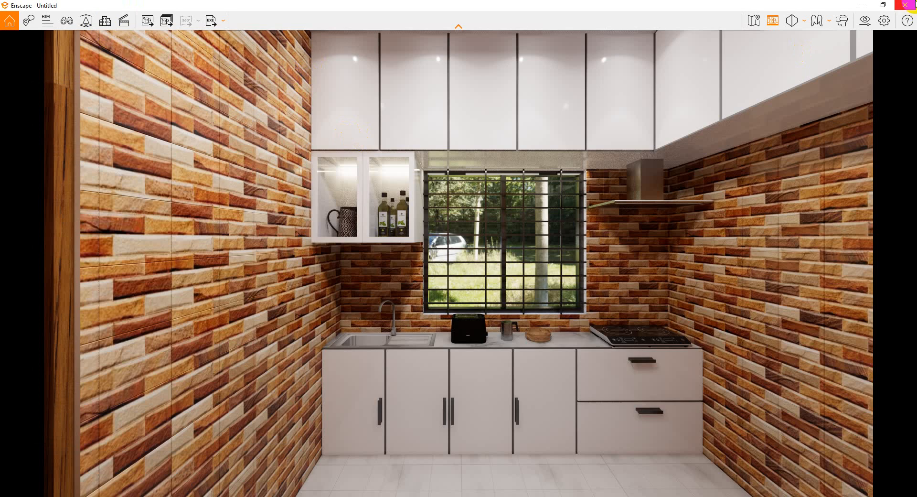
- Close the Enscape window, clear the remaining windows and open the exported kitchen render from the Desktop in a maximized image viewer
click(904, 5)
click(860, 6)
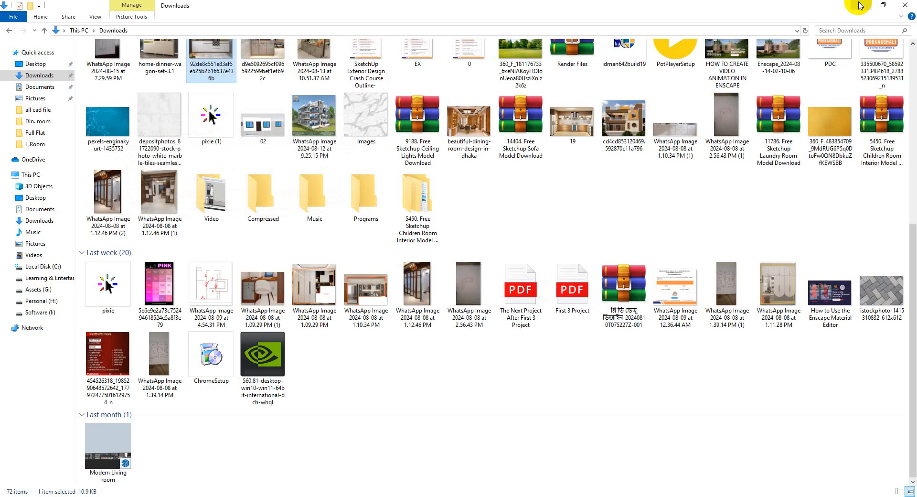
click(859, 6)
double_click(13, 264)
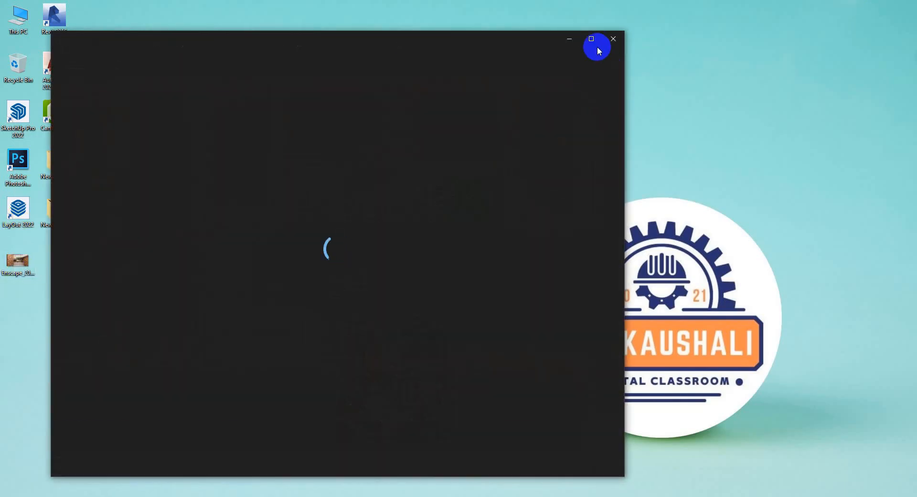
click(596, 44)
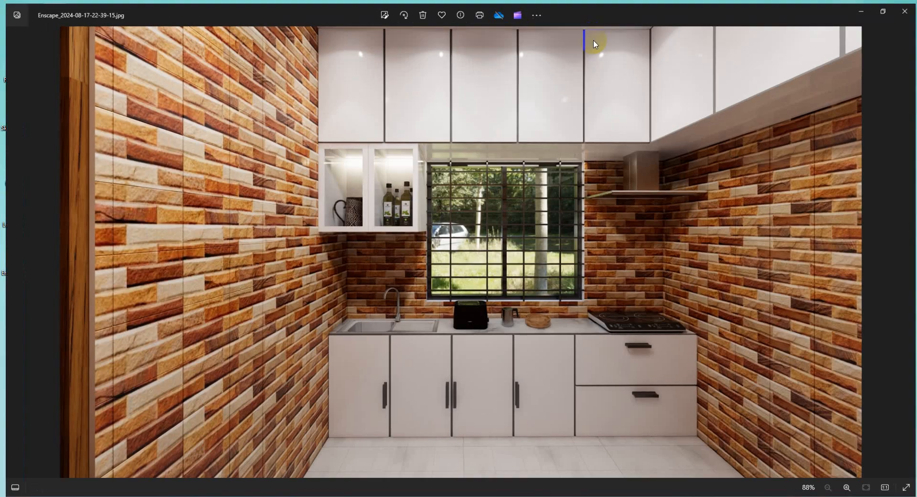
- Examine the exported render up close and as a whole, checking the cabinets, window, countertop and brick walls
scroll(540, 273, up, 3)
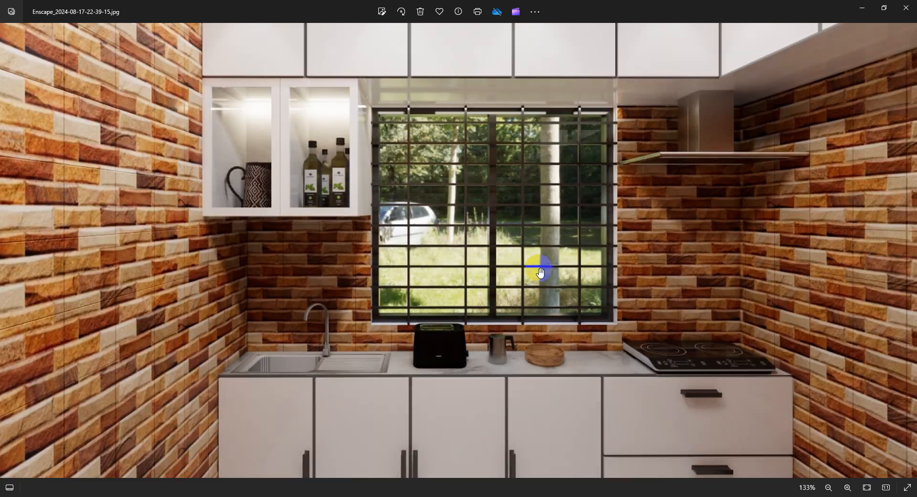
drag(540, 272, 616, 407)
drag(465, 313, 480, 82)
drag(444, 148, 439, 284)
scroll(440, 285, down, 3)
scroll(523, 162, up, 3)
scroll(520, 205, down, 3)
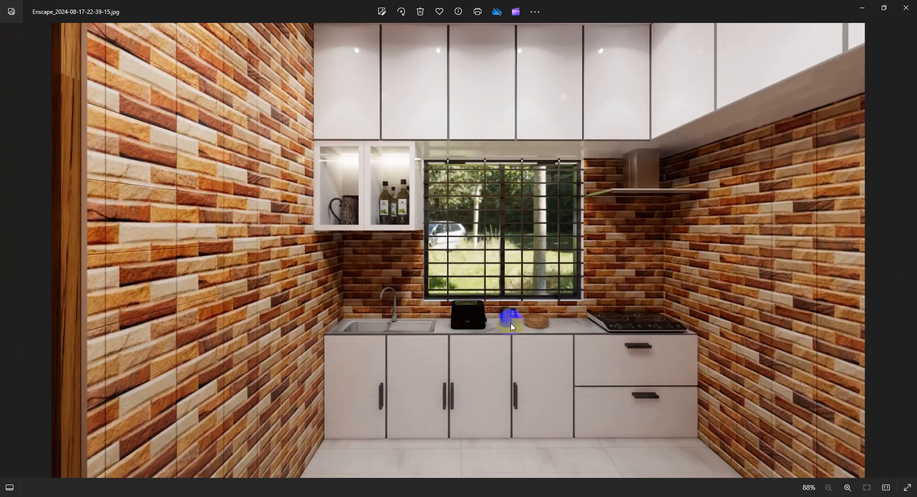
scroll(564, 208, up, 3)
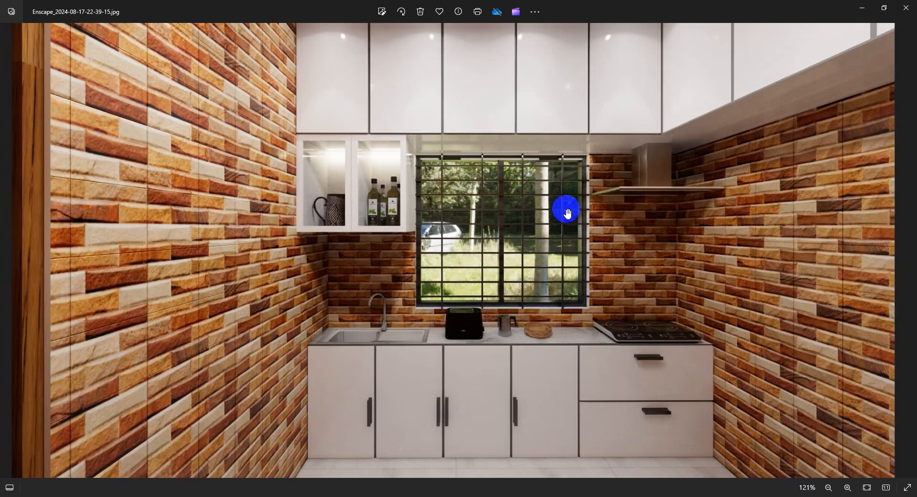
scroll(526, 288, down, 3)
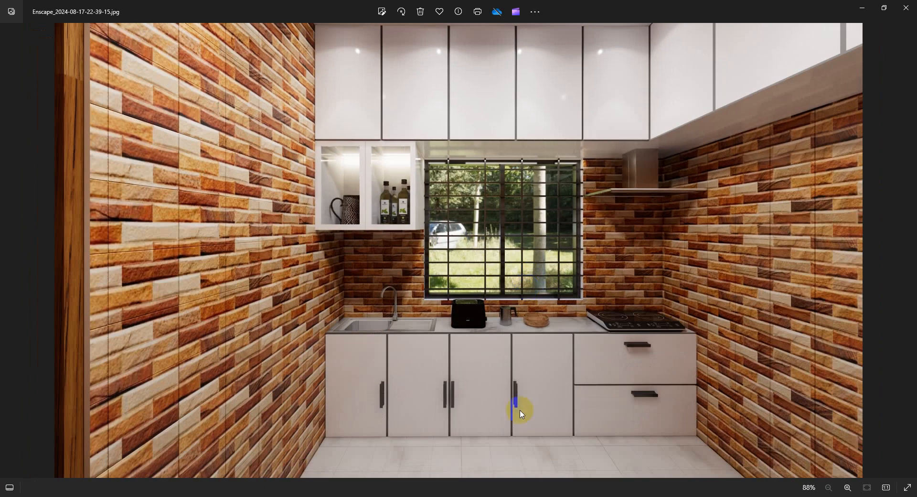